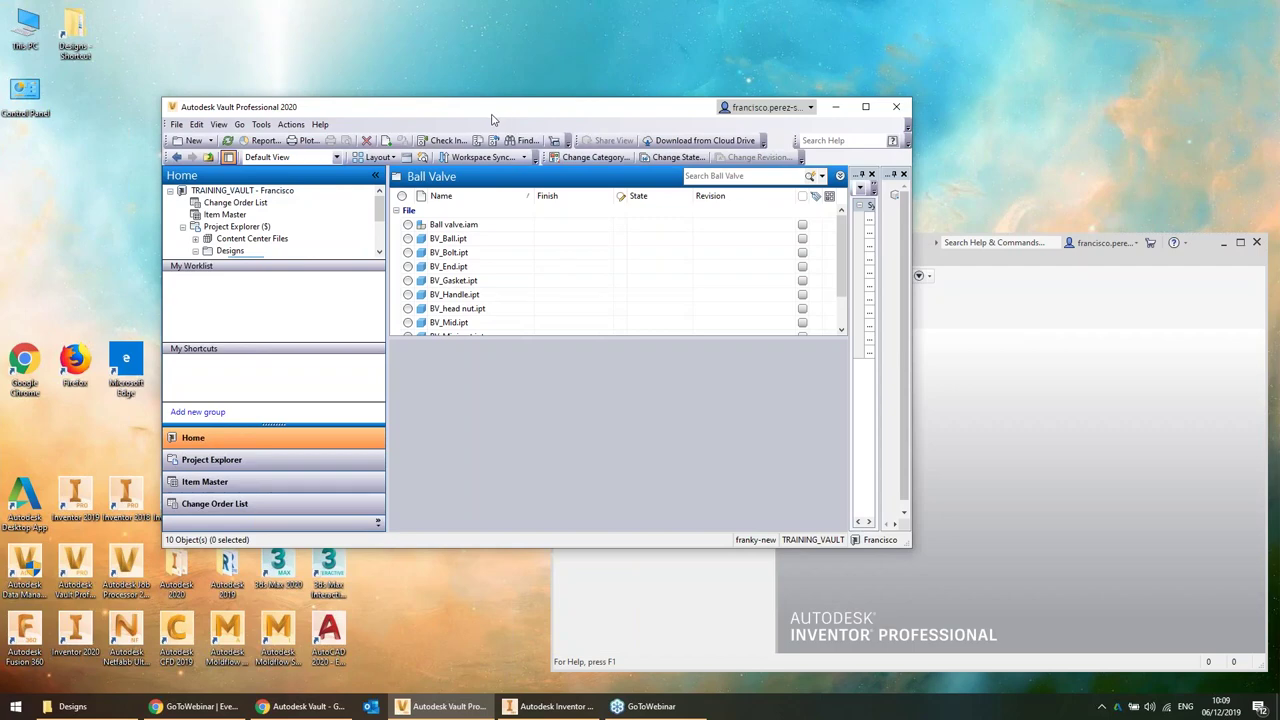
drag(492, 119, 471, 99)
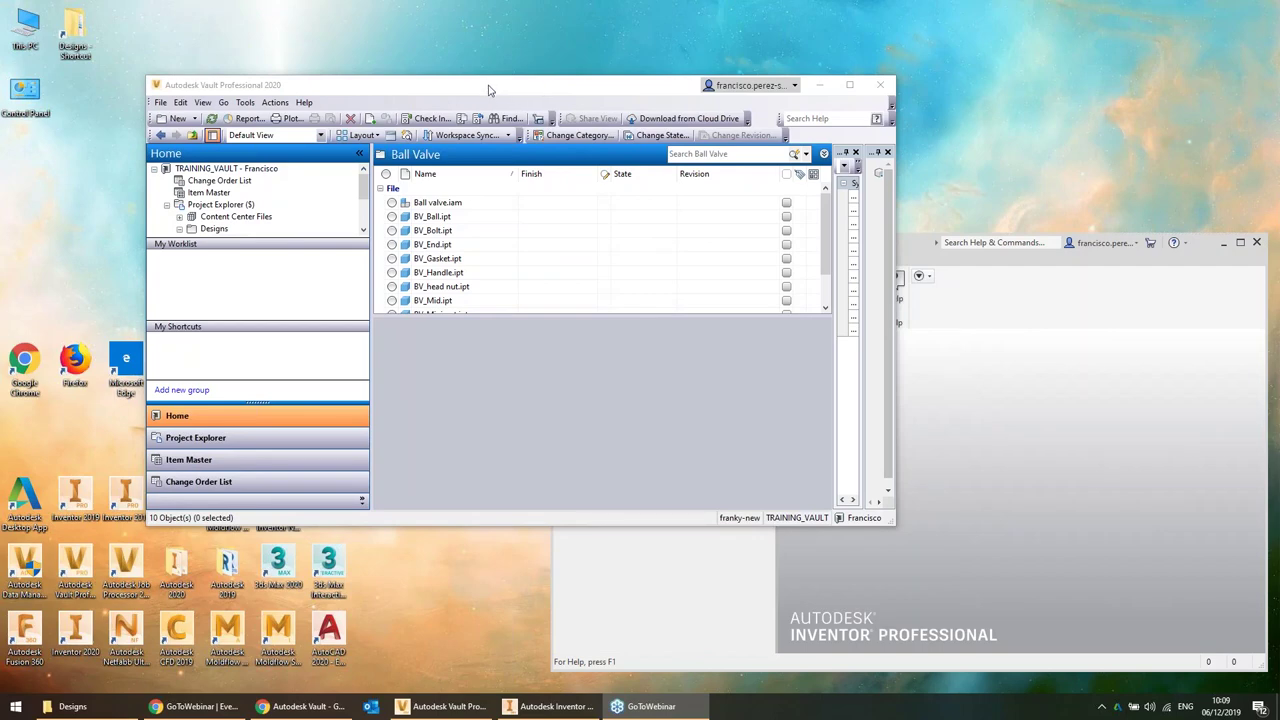
drag(489, 90, 493, 144)
drag(858, 243, 816, 215)
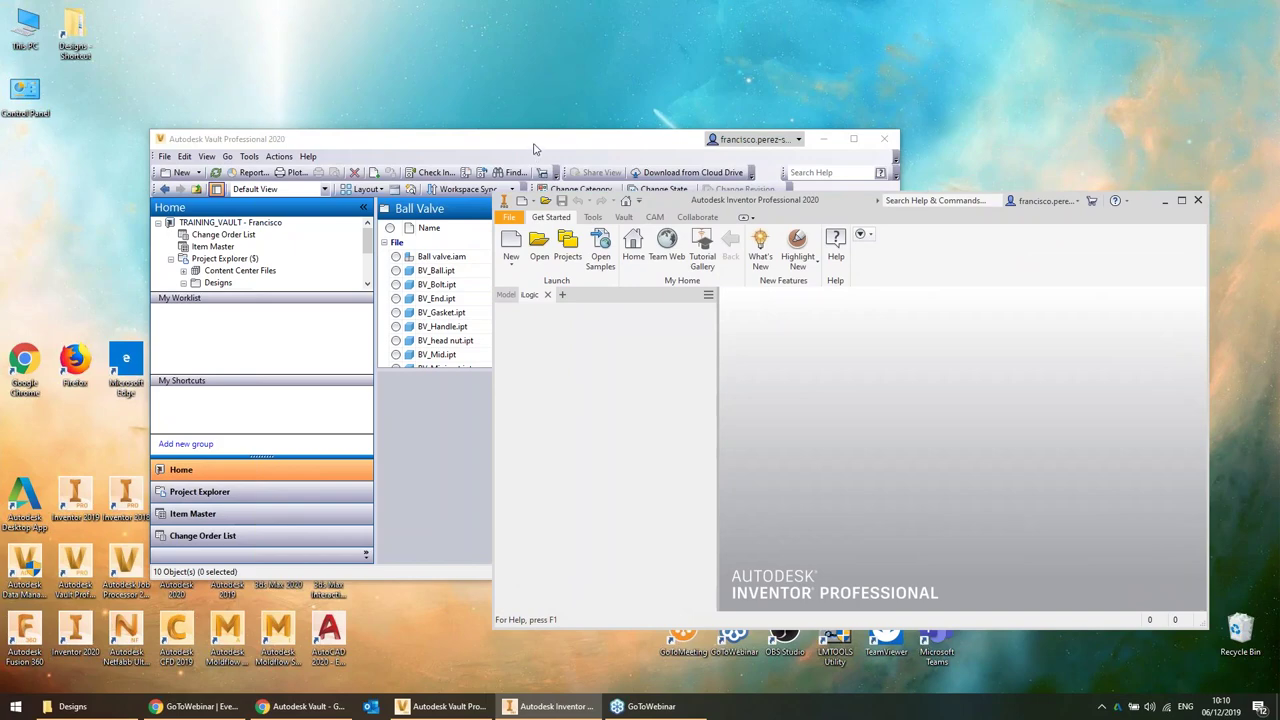
drag(533, 148, 538, 178)
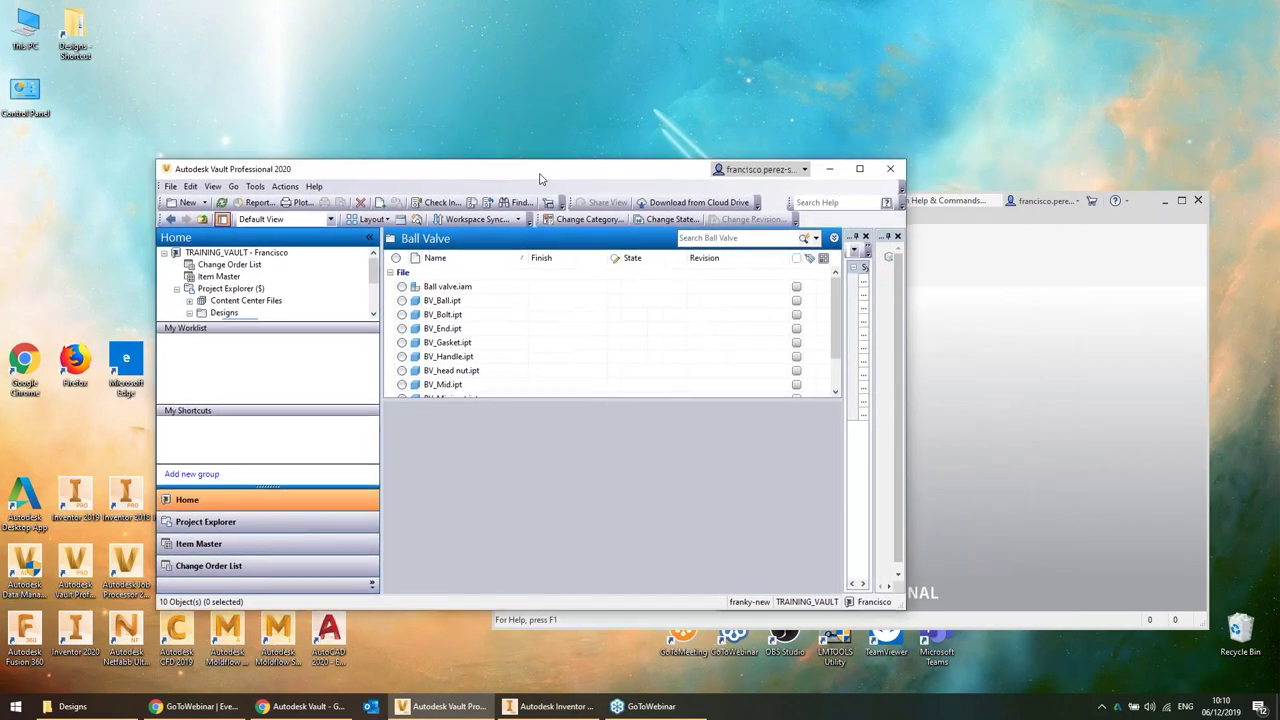
Switch to Autodesk Inventor and display its Vault add-in commands, comparing it with the Vault client window
click(1016, 329)
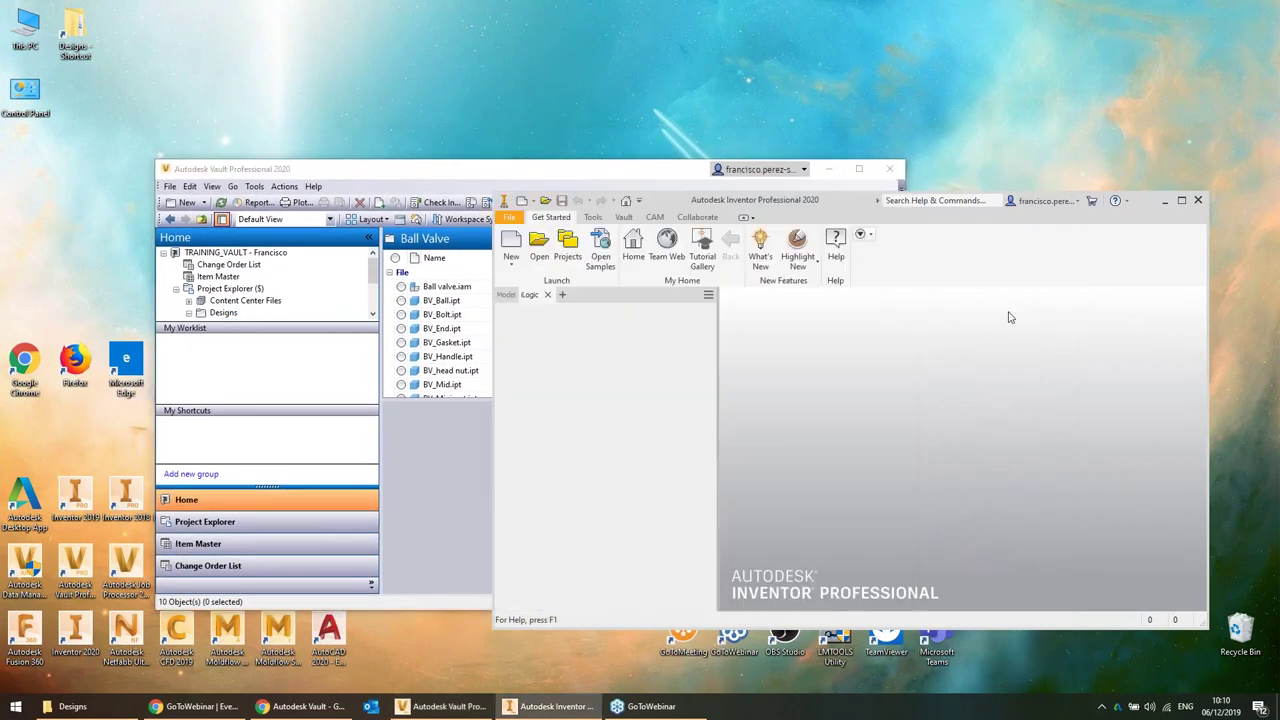
click(628, 218)
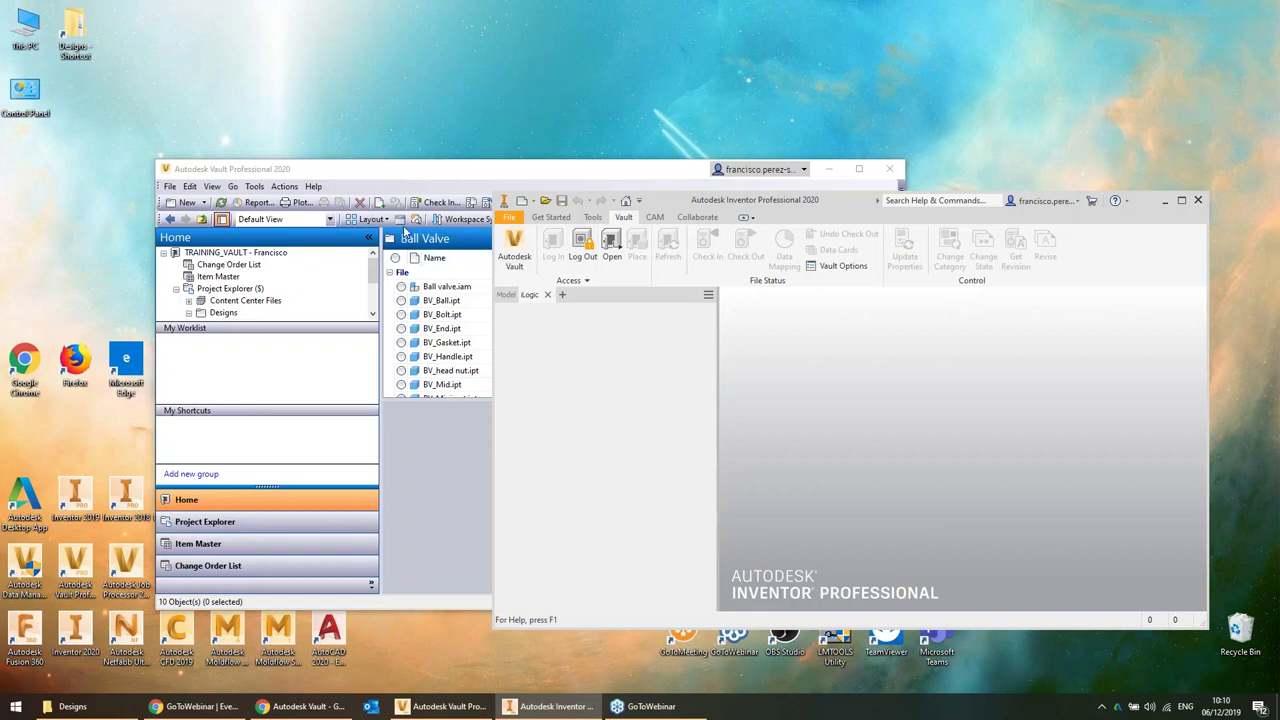
drag(395, 172, 402, 120)
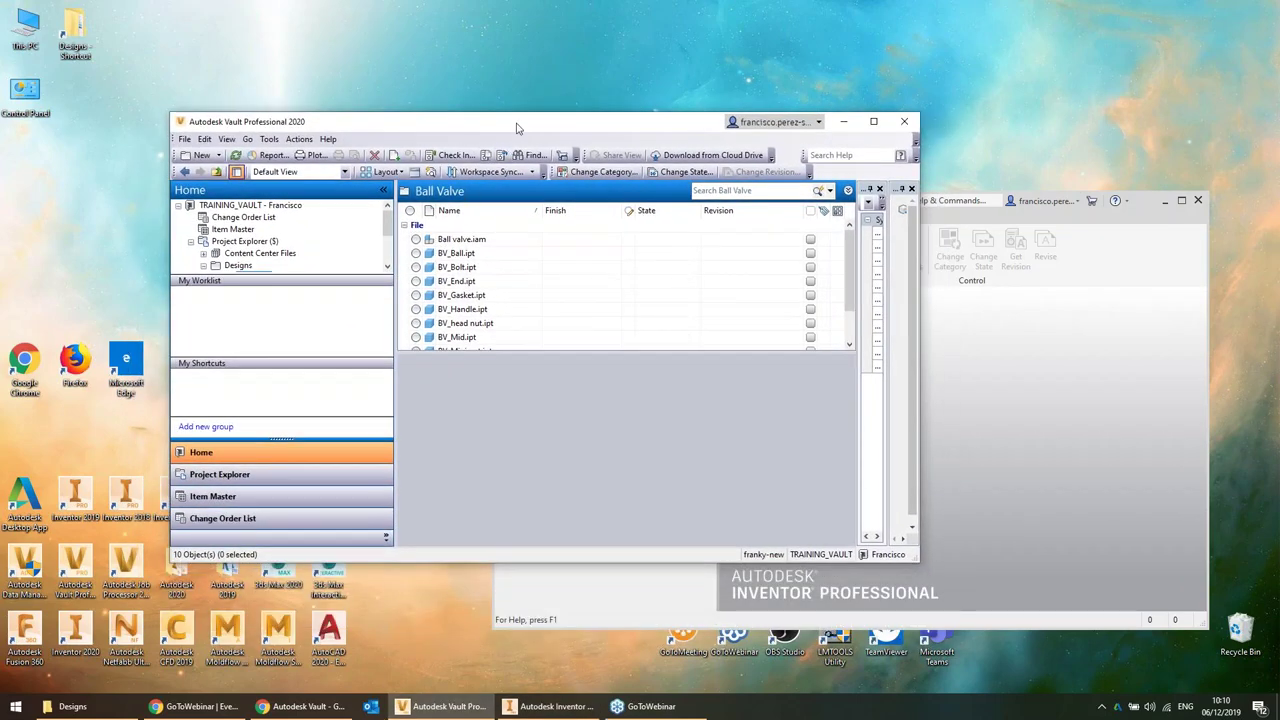
click(1118, 393)
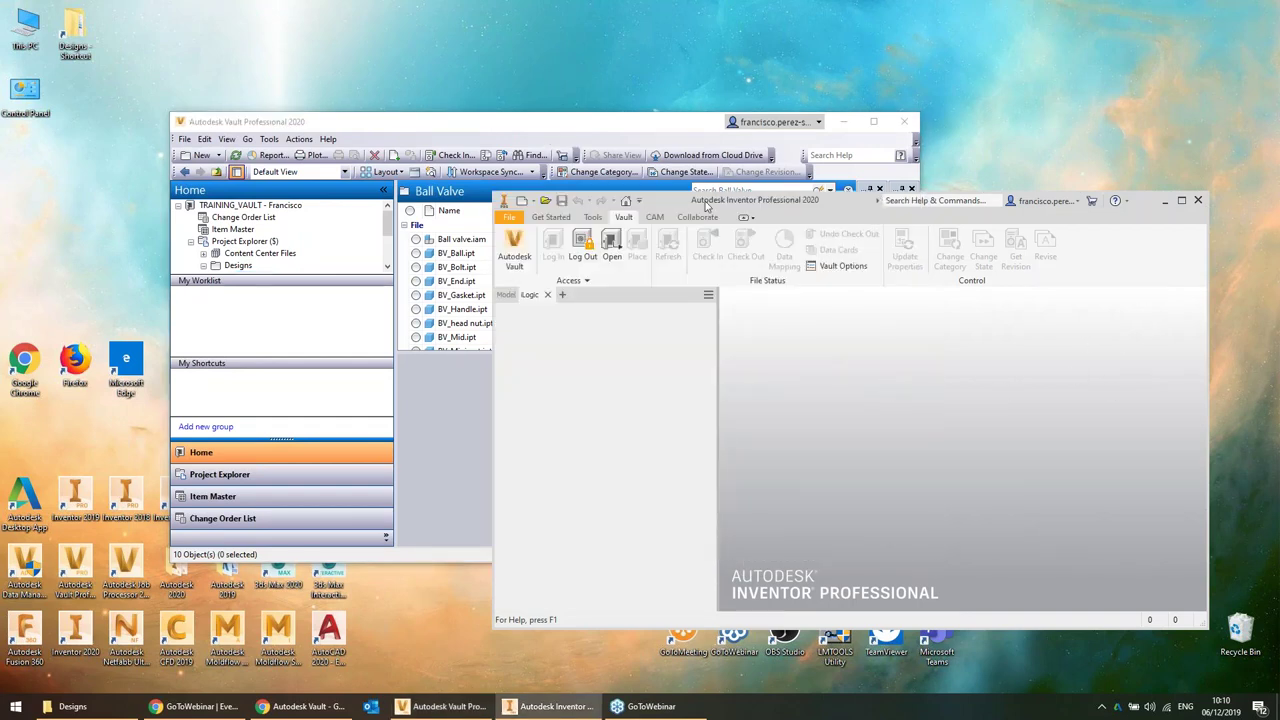
Maximize the Vault client and Inventor windows, and return to the Vault client
double_click(571, 122)
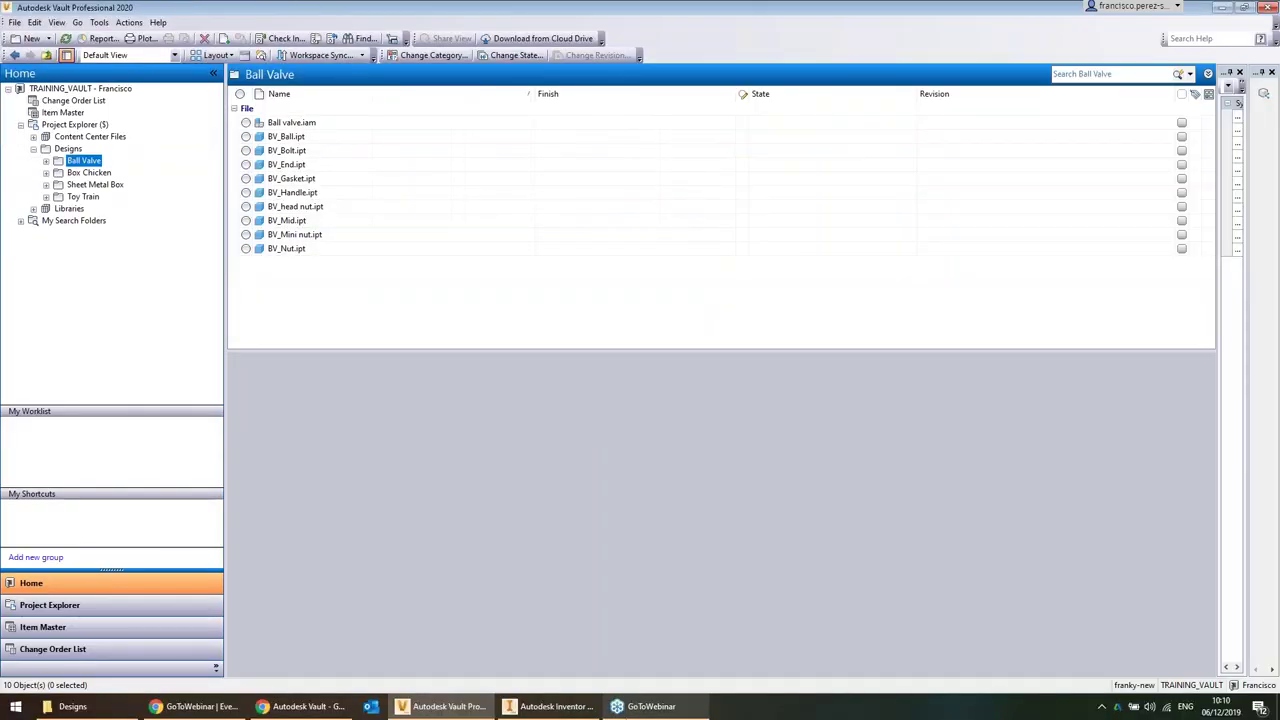
click(550, 706)
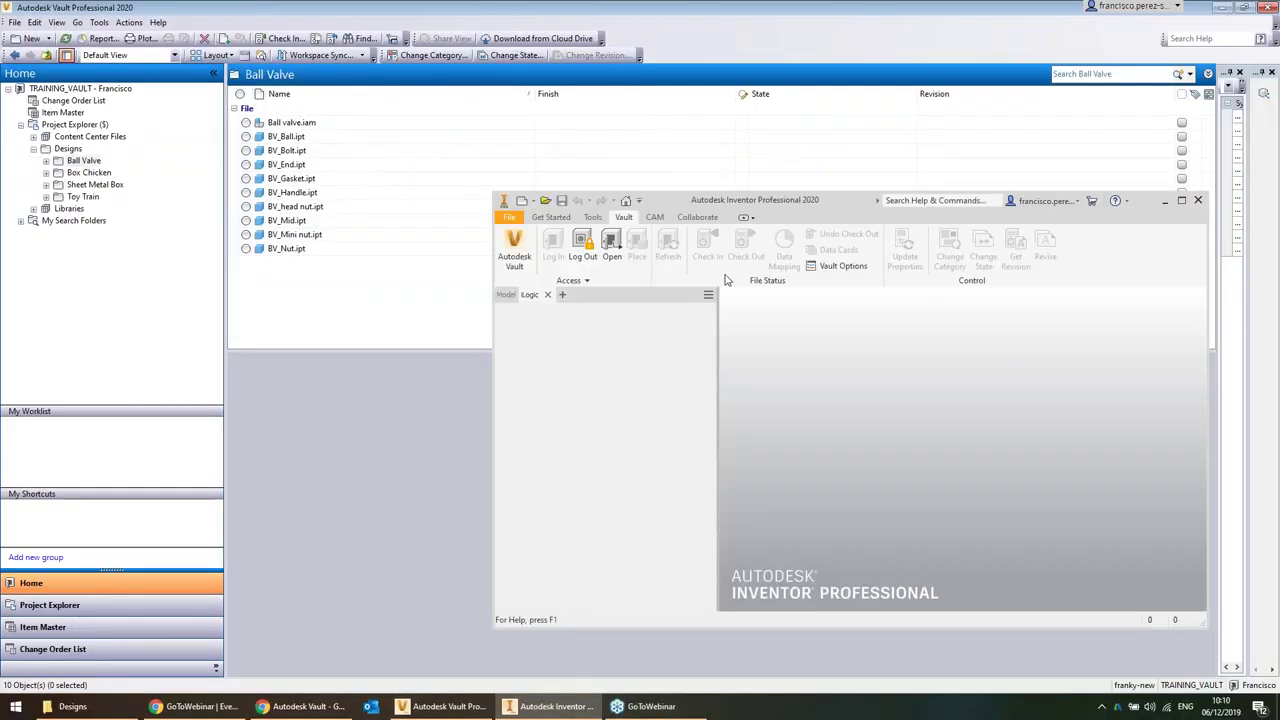
double_click(829, 204)
click(445, 706)
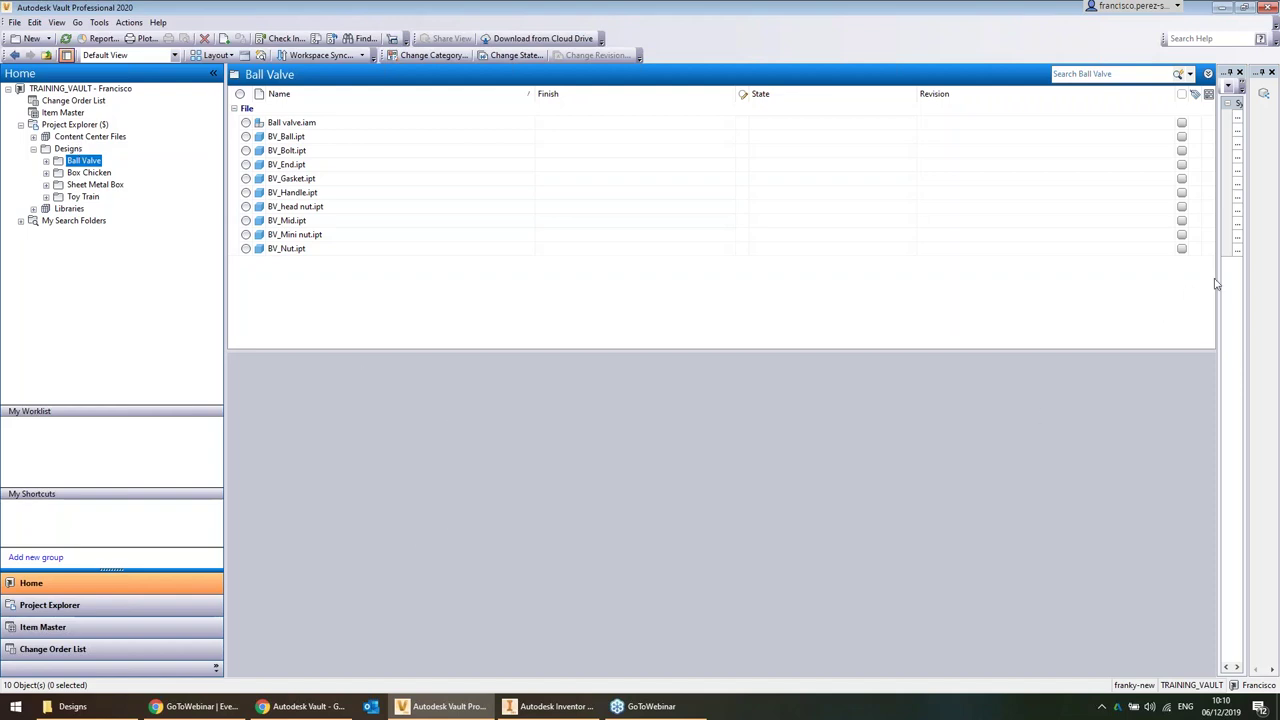
Widen the properties area and open the Toy Train folder inside the Designs folder
drag(1218, 295, 1096, 312)
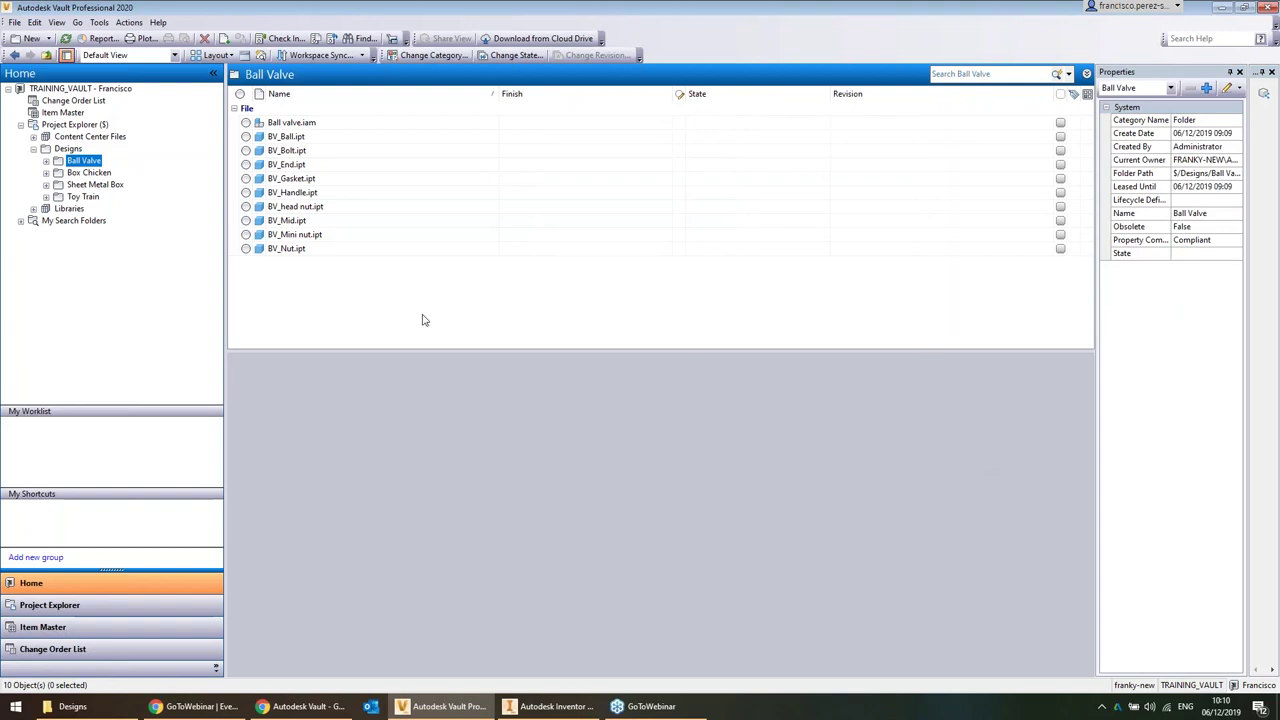
click(101, 174)
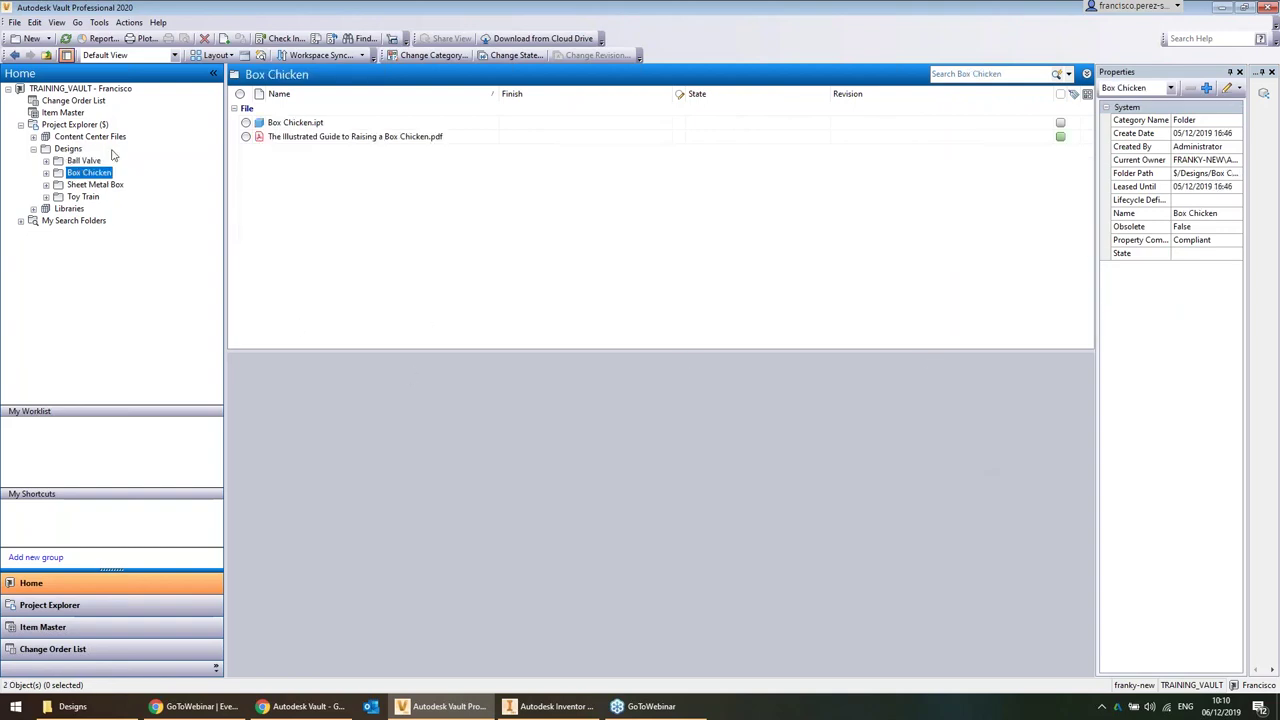
click(66, 149)
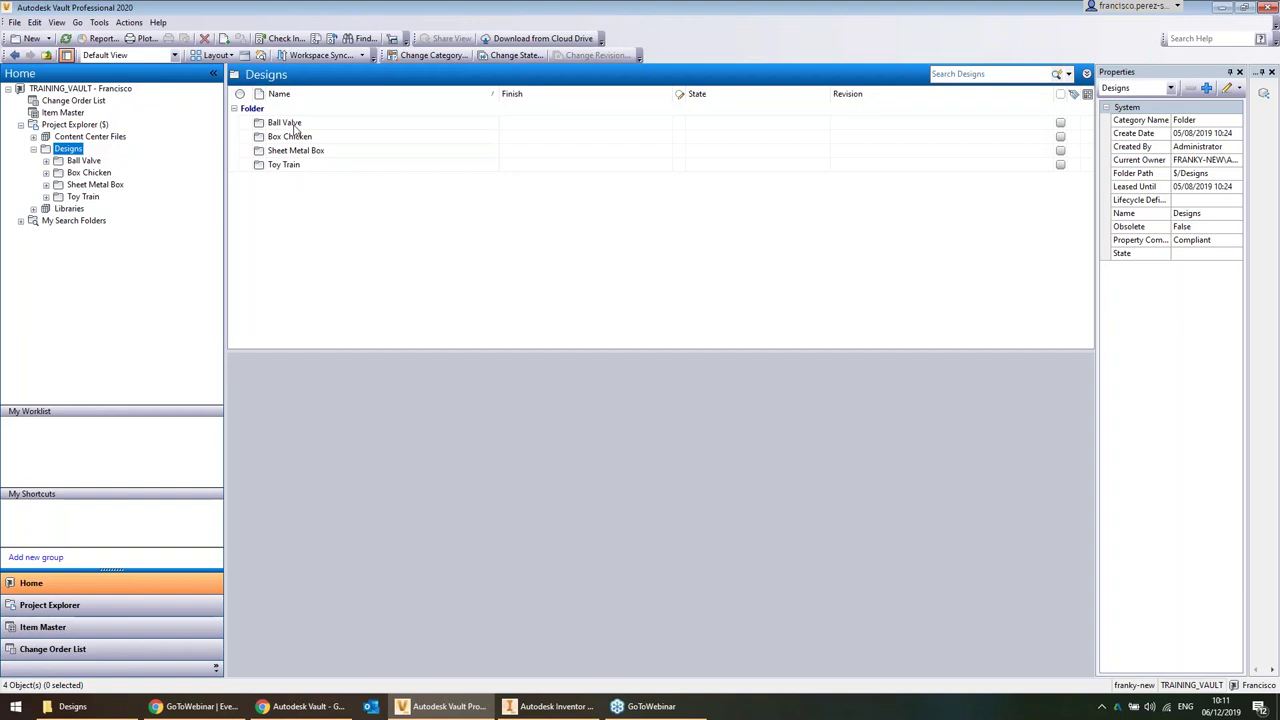
click(294, 191)
click(297, 166)
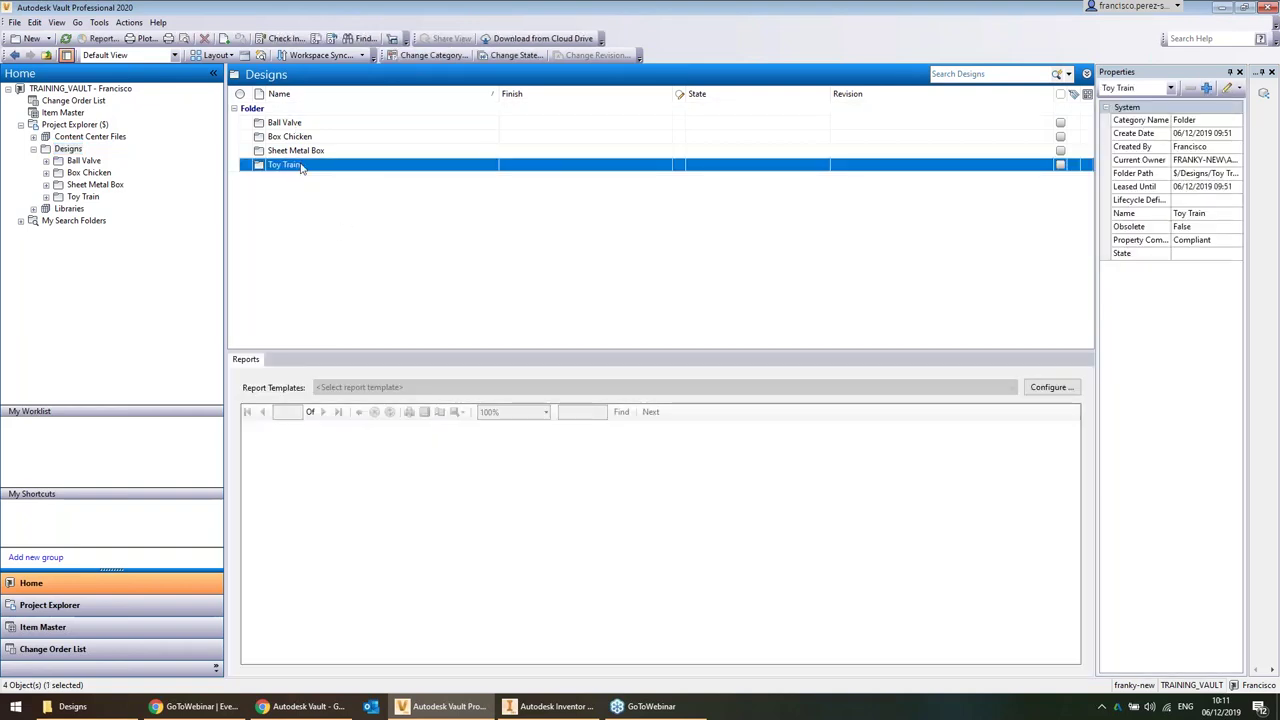
double_click(299, 166)
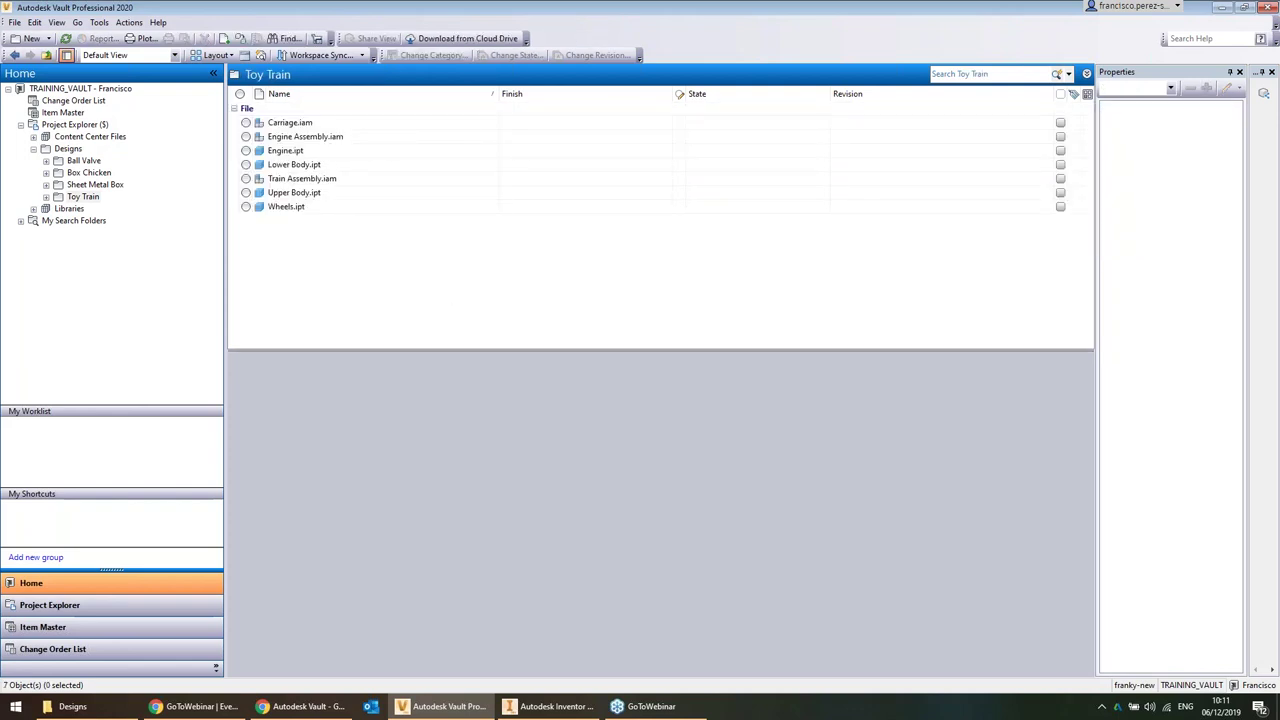
Review the version history of Upper Body.ipt and Train Assembly.iam, enlarging the file details area
drag(474, 350, 474, 421)
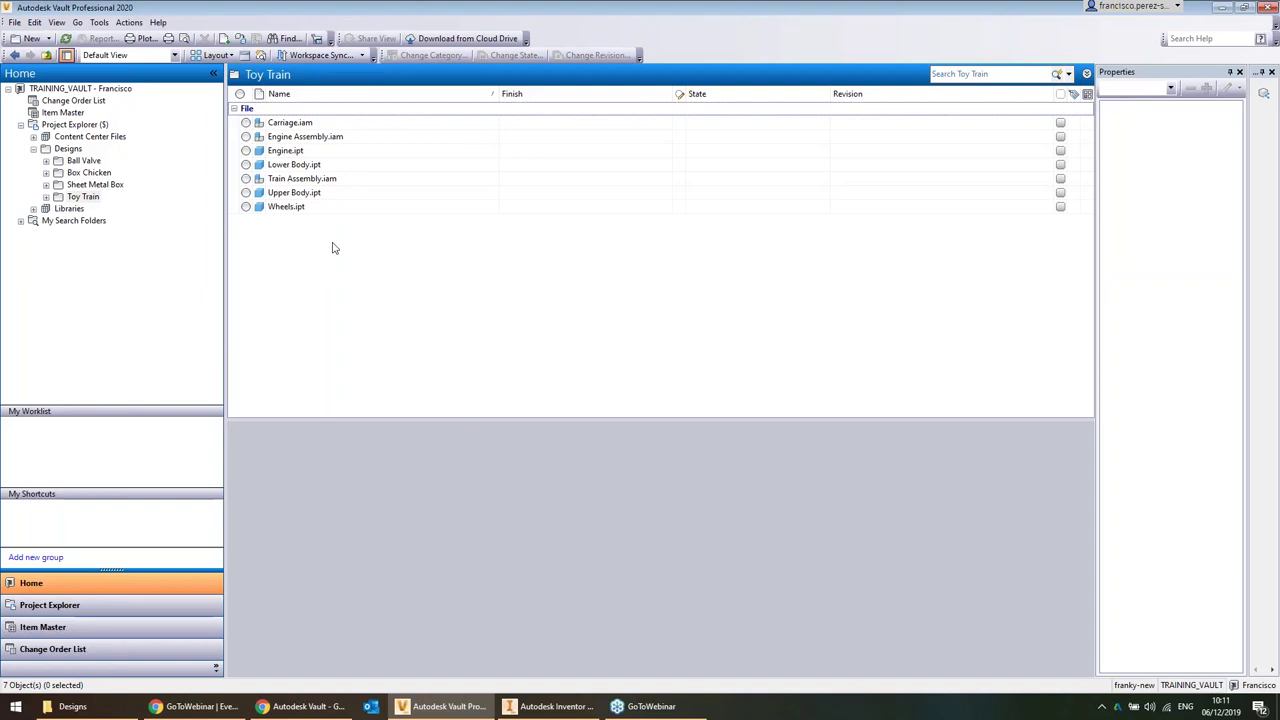
click(316, 180)
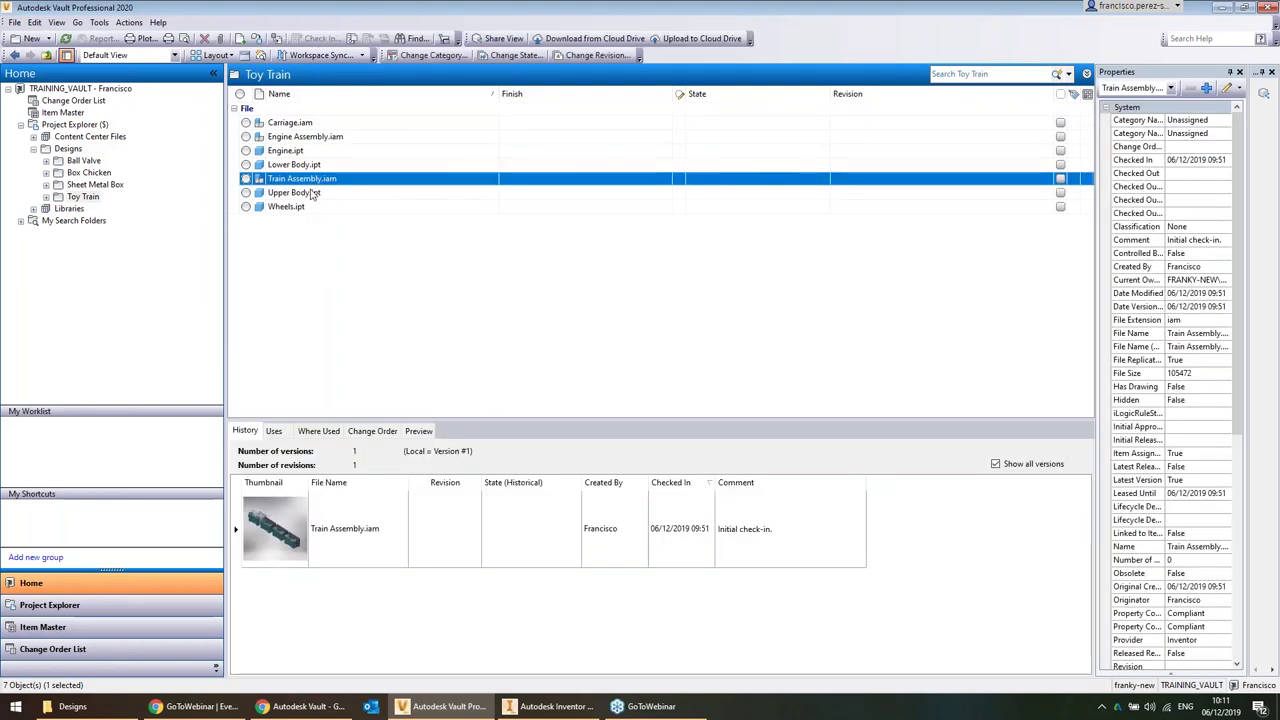
click(300, 193)
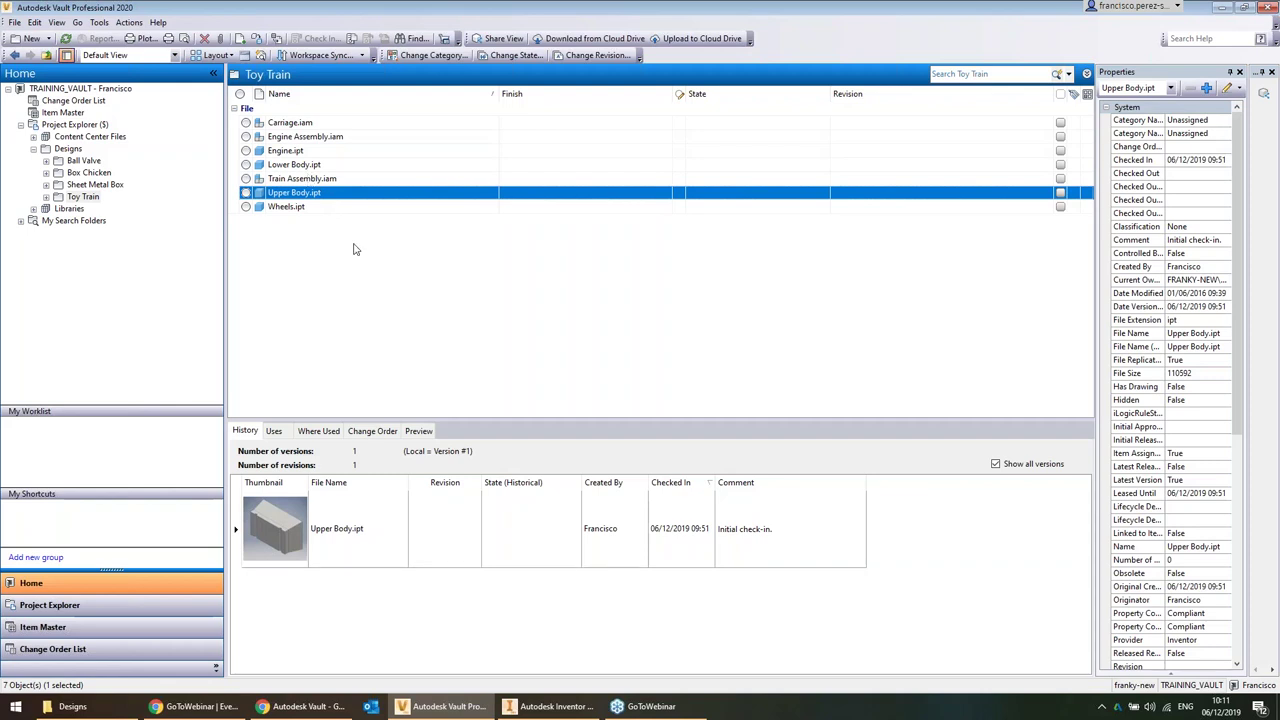
click(300, 179)
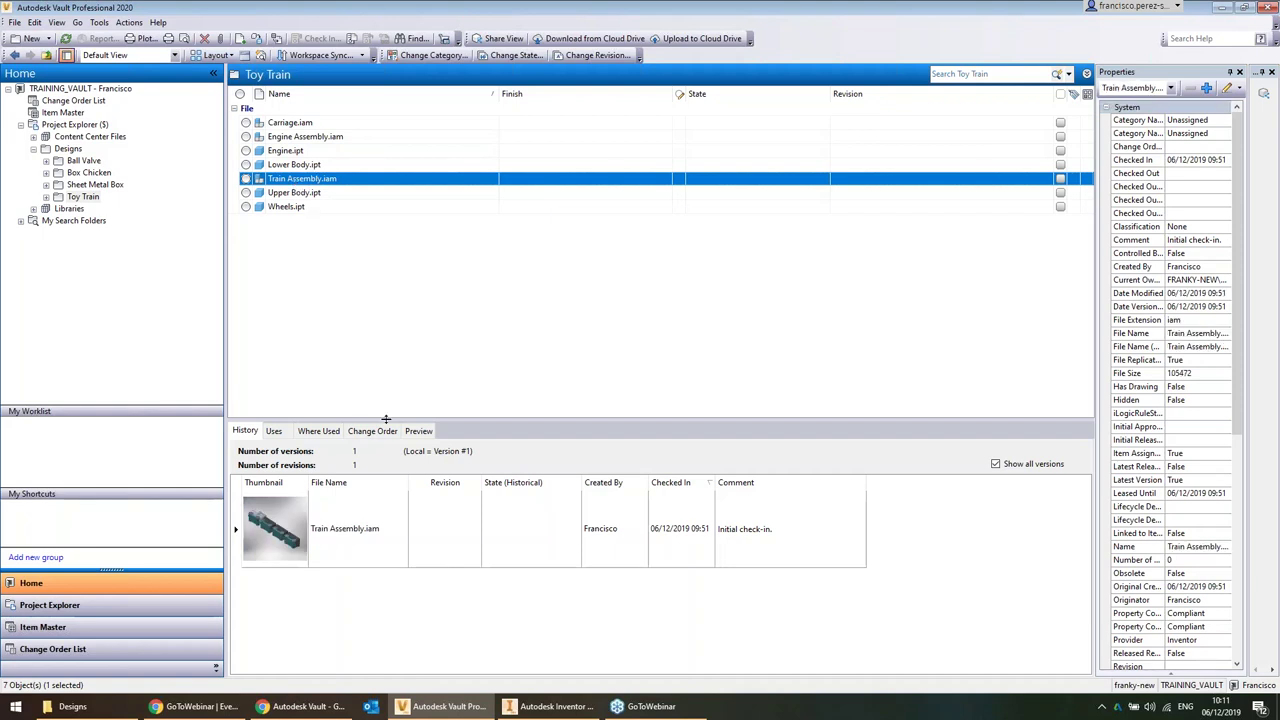
drag(384, 418, 340, 309)
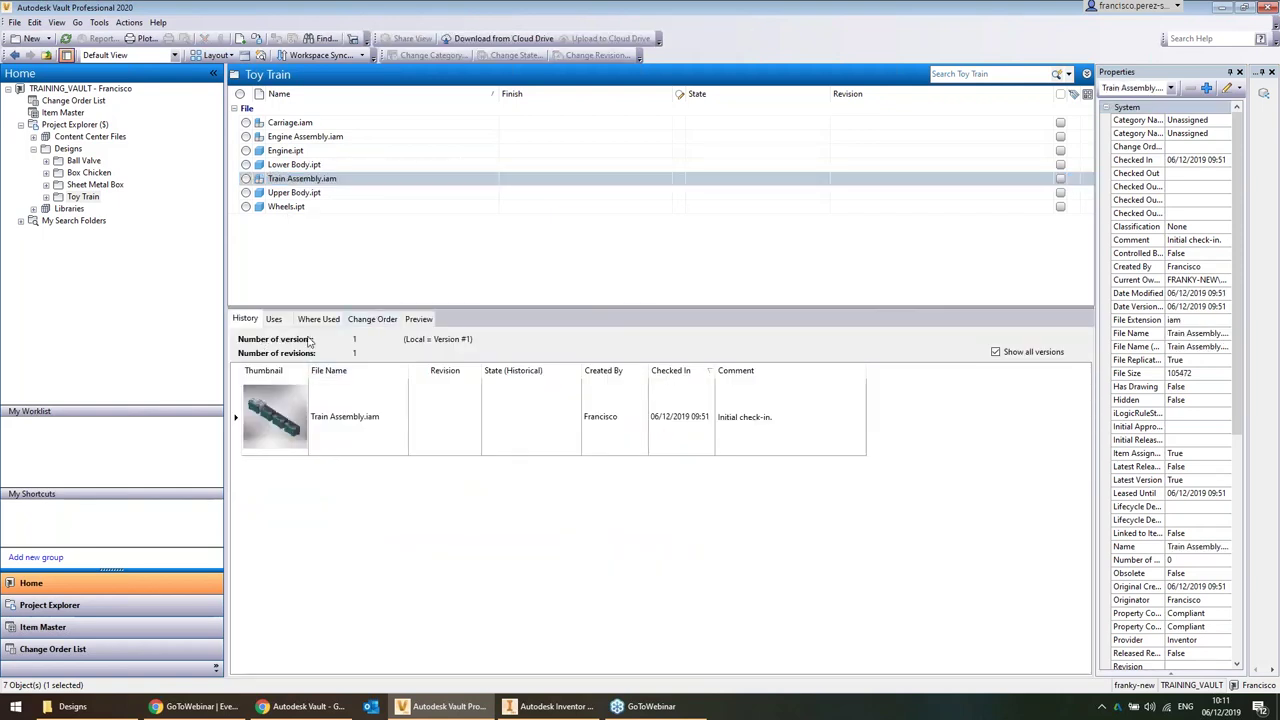
click(299, 430)
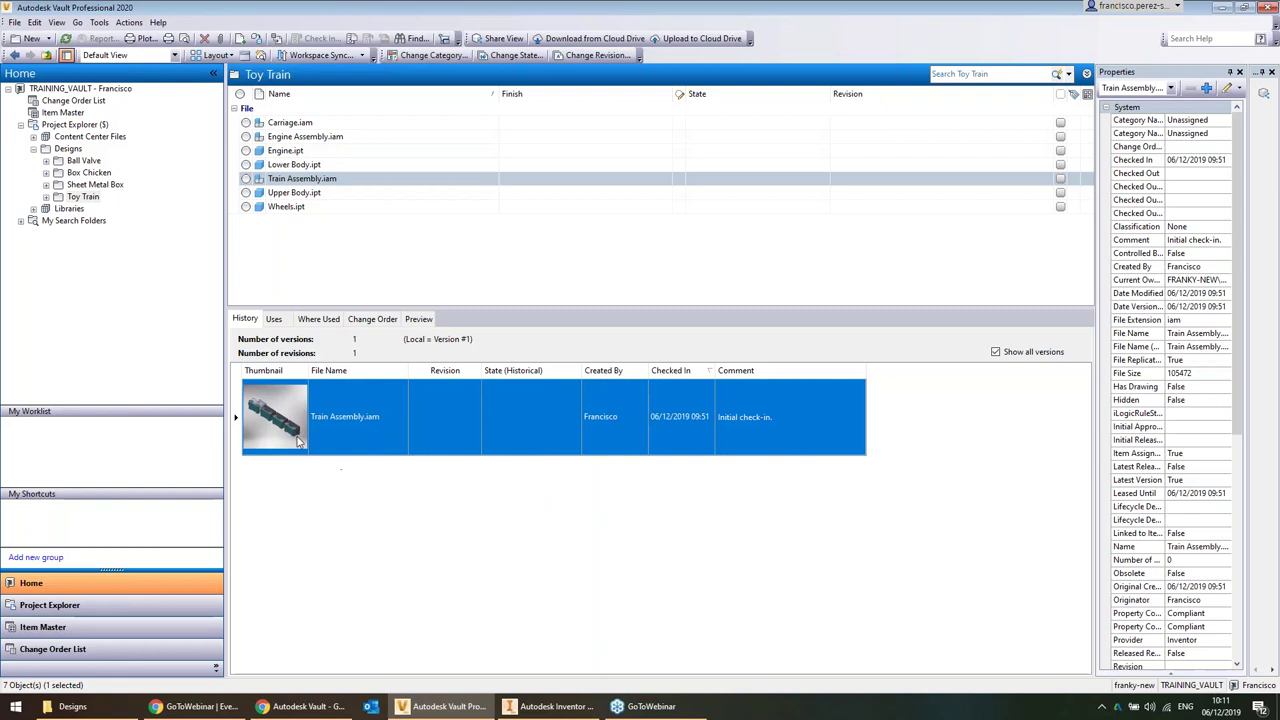
Examine the files used by Train Assembly.iam, expanding the Carriage.iam and Engine Assembly.iam subassemblies down to their parts
click(278, 320)
click(237, 387)
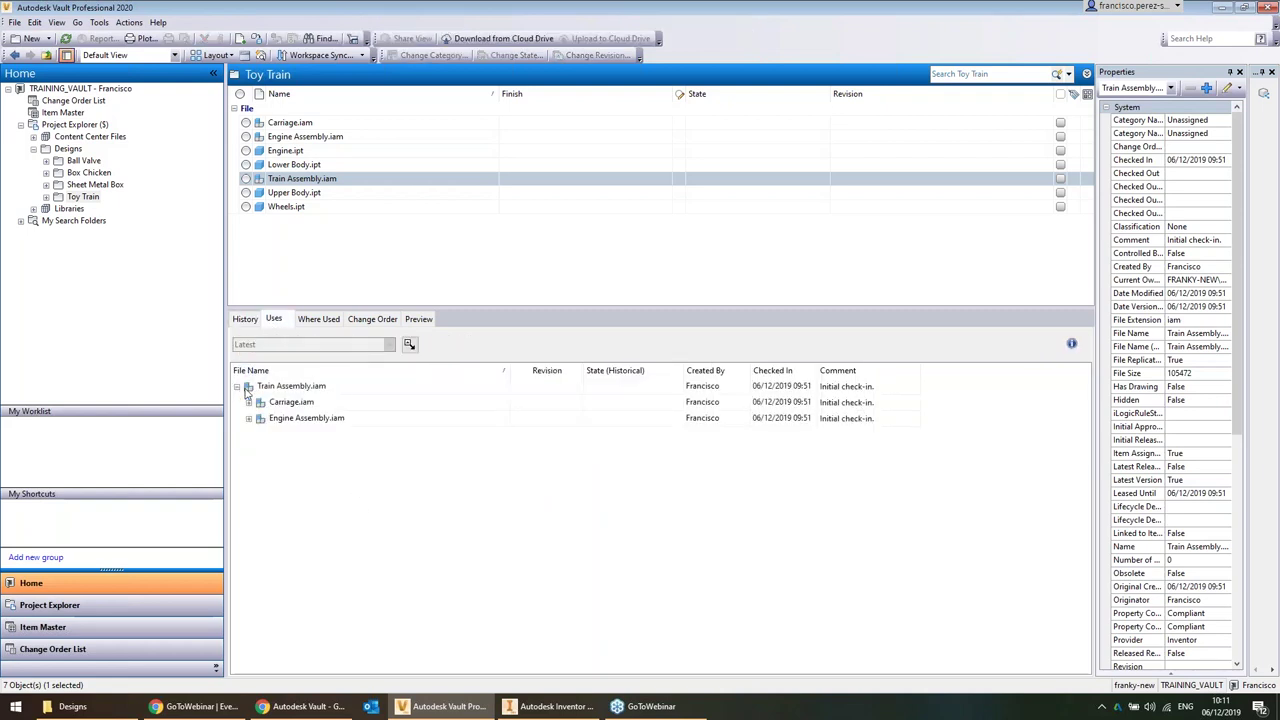
click(278, 399)
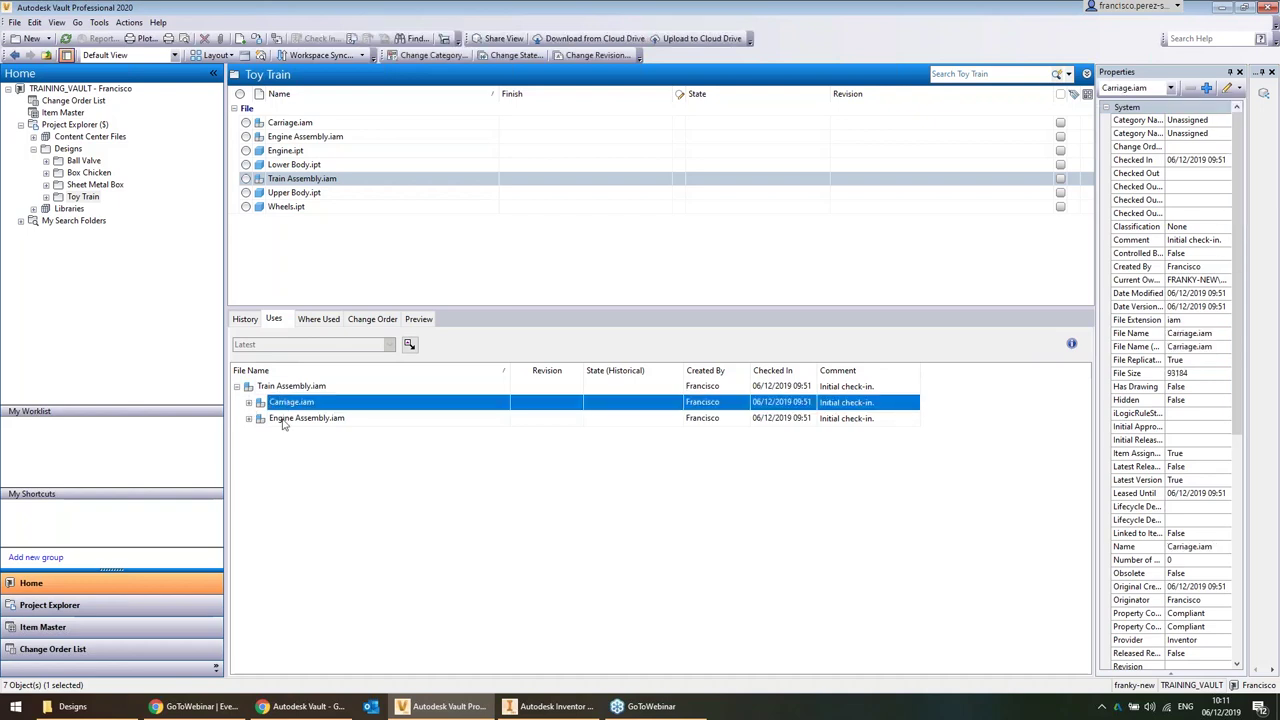
click(258, 418)
click(248, 402)
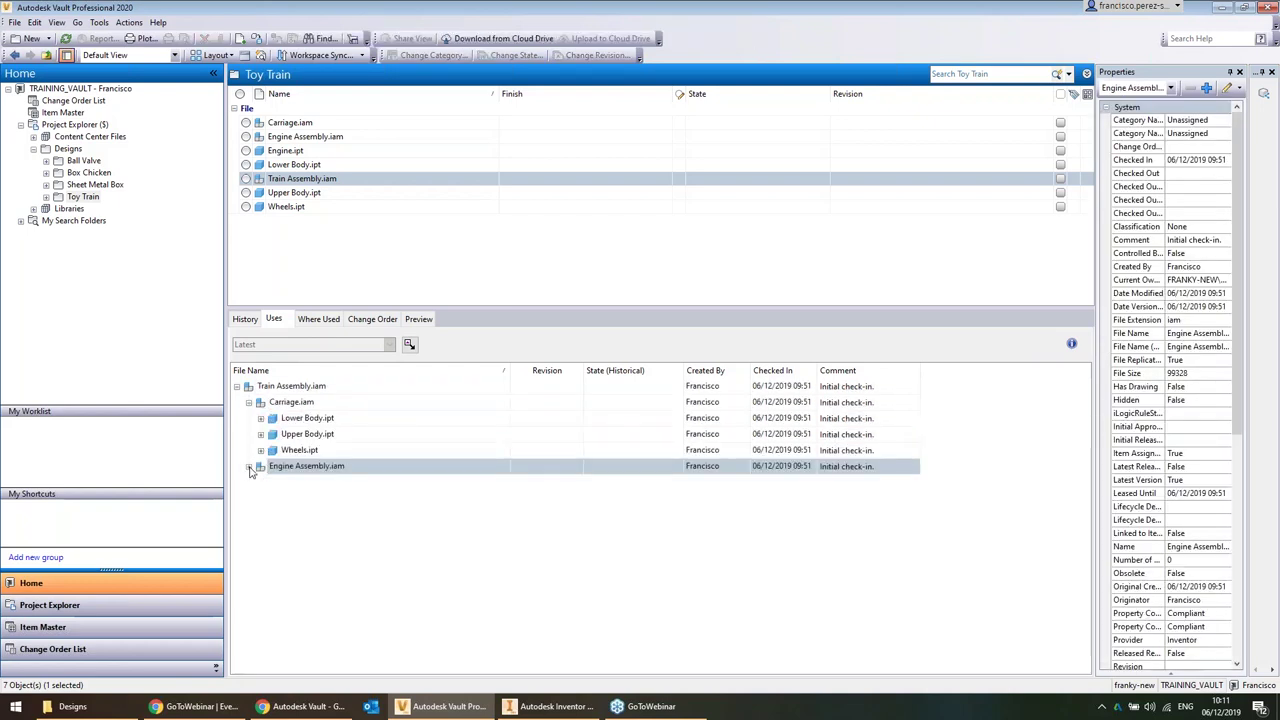
click(249, 467)
click(330, 483)
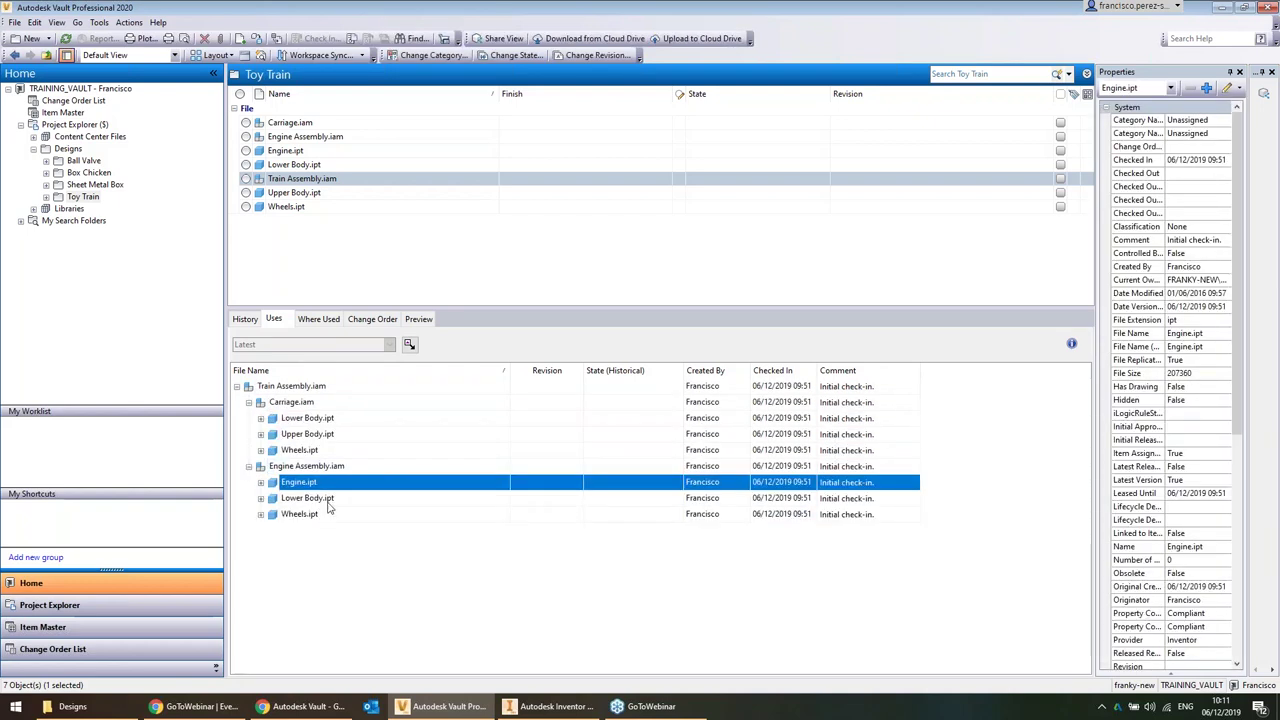
click(328, 505)
click(331, 518)
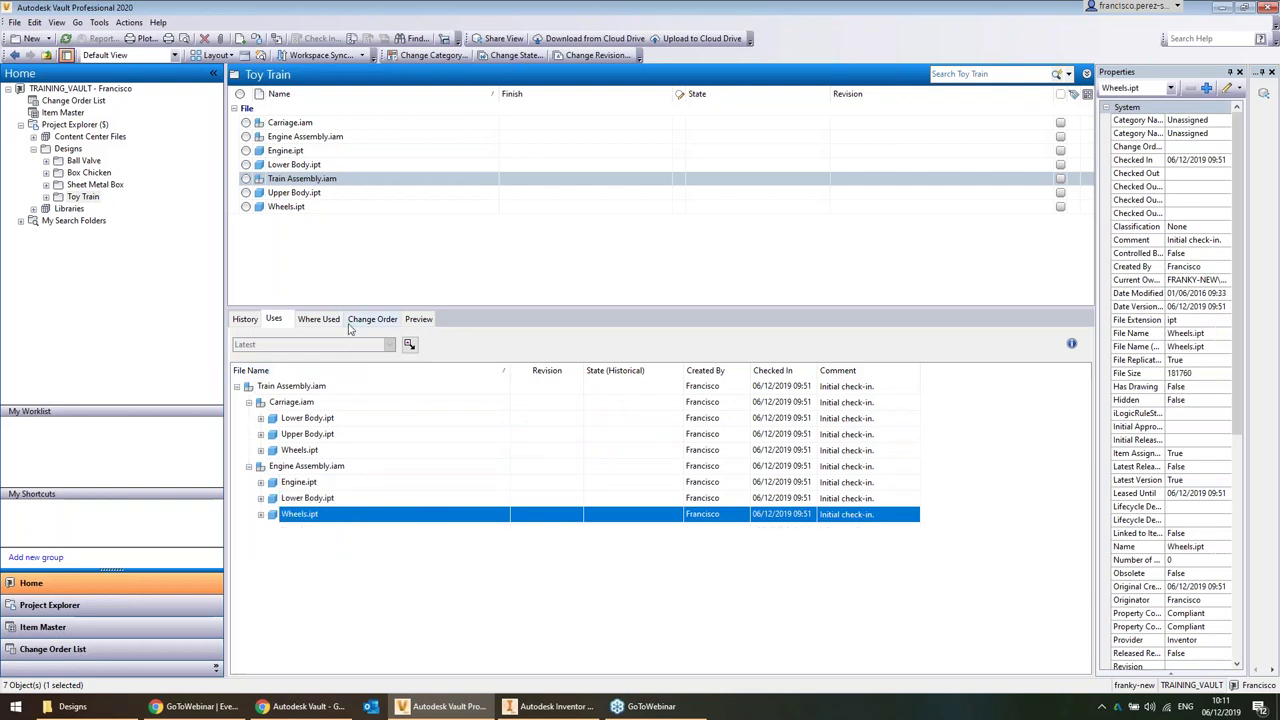
Check where Carriage.iam is used by expanding its parent assemblies, and widen the name column
click(318, 319)
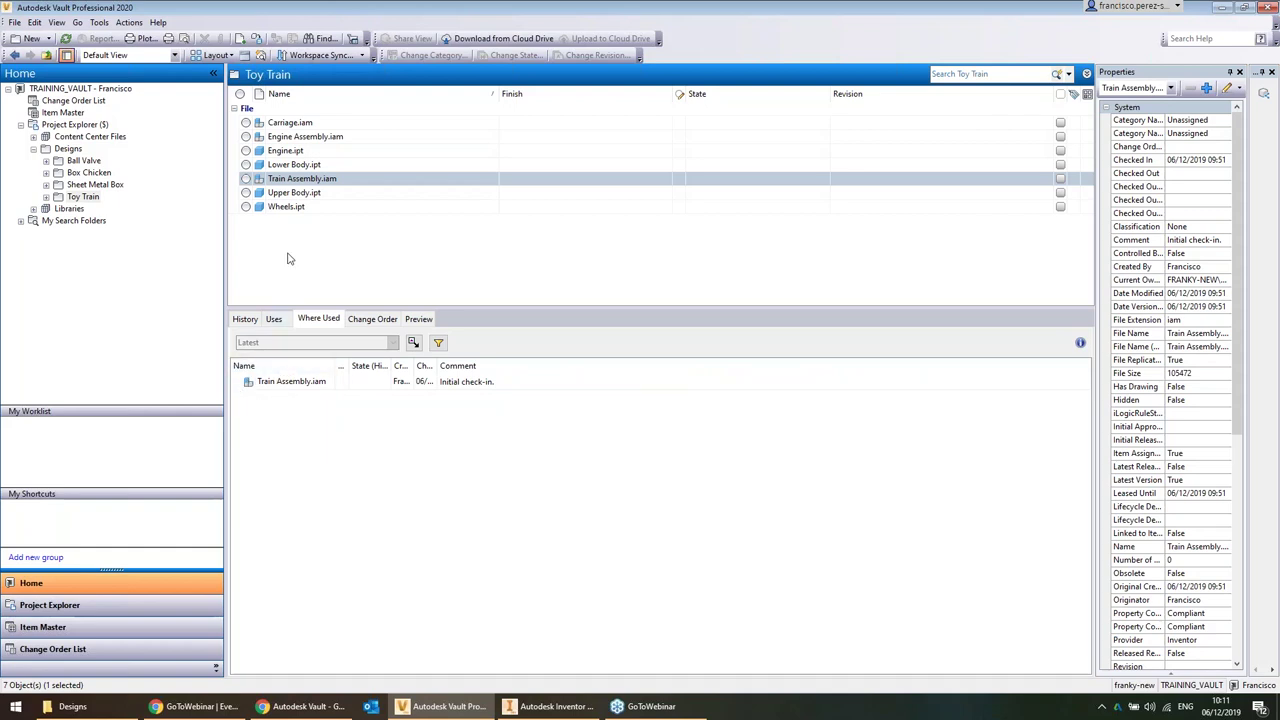
click(292, 123)
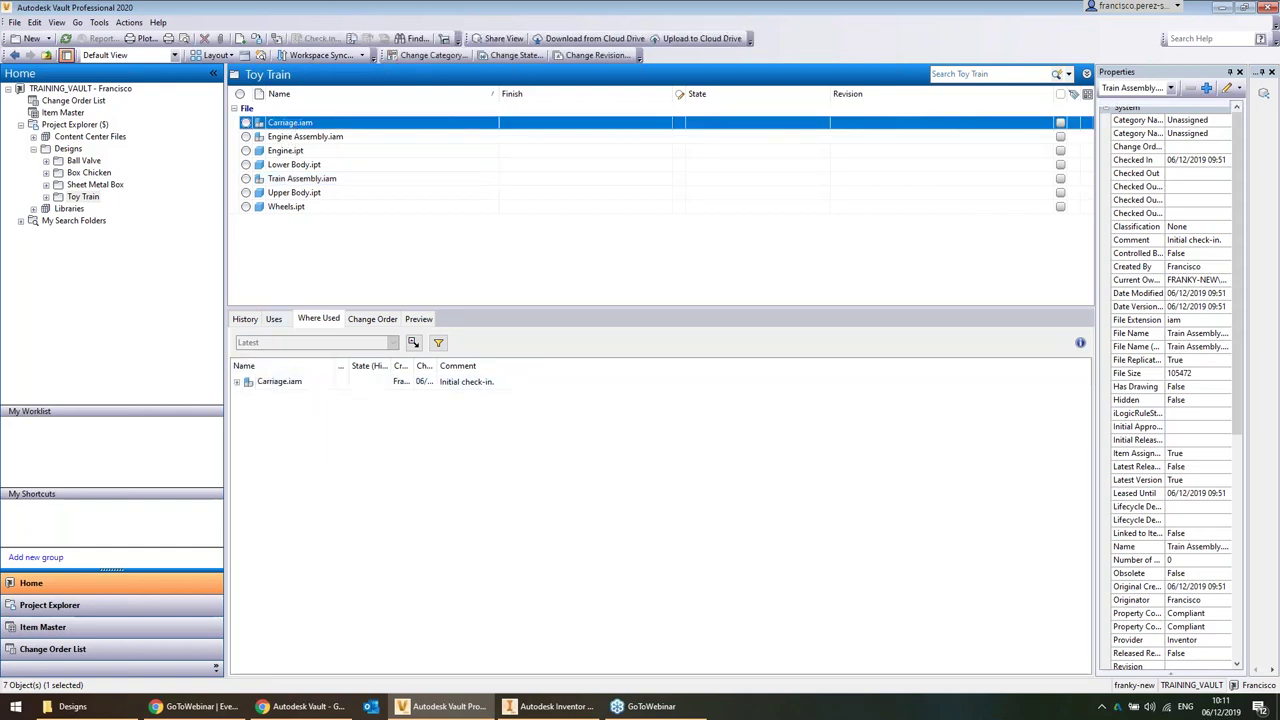
click(238, 383)
click(302, 400)
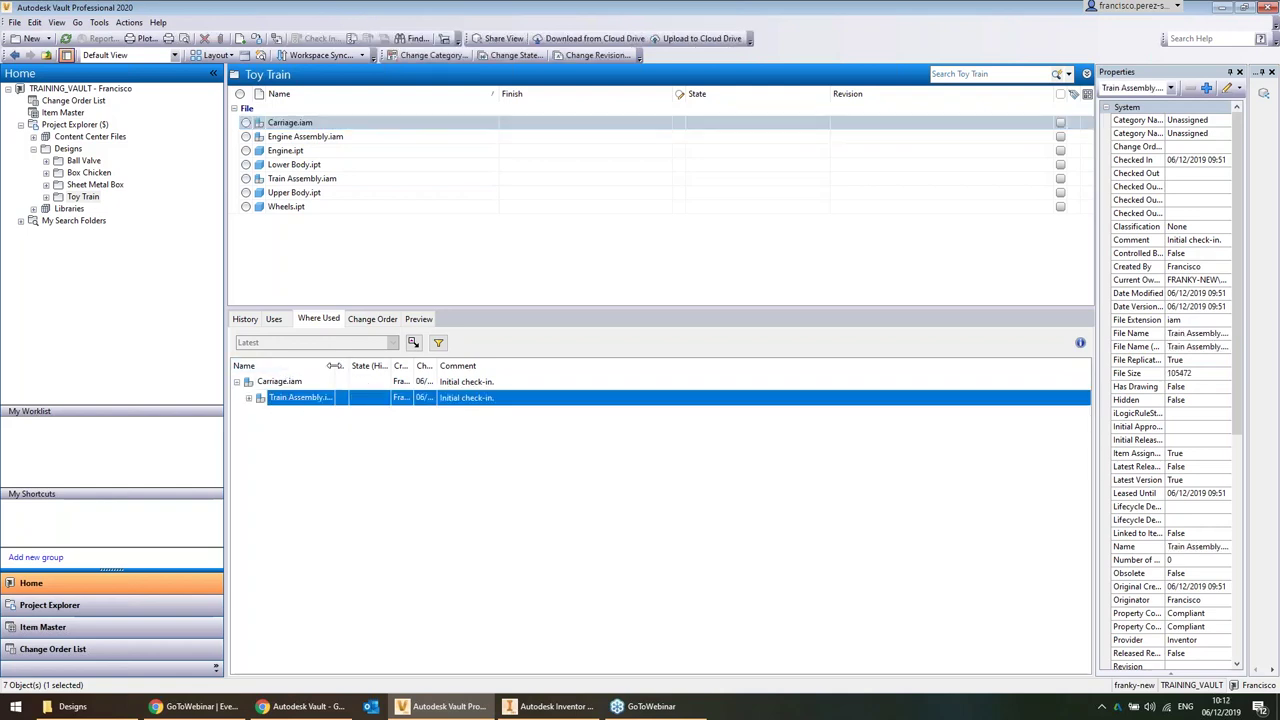
drag(330, 366, 392, 366)
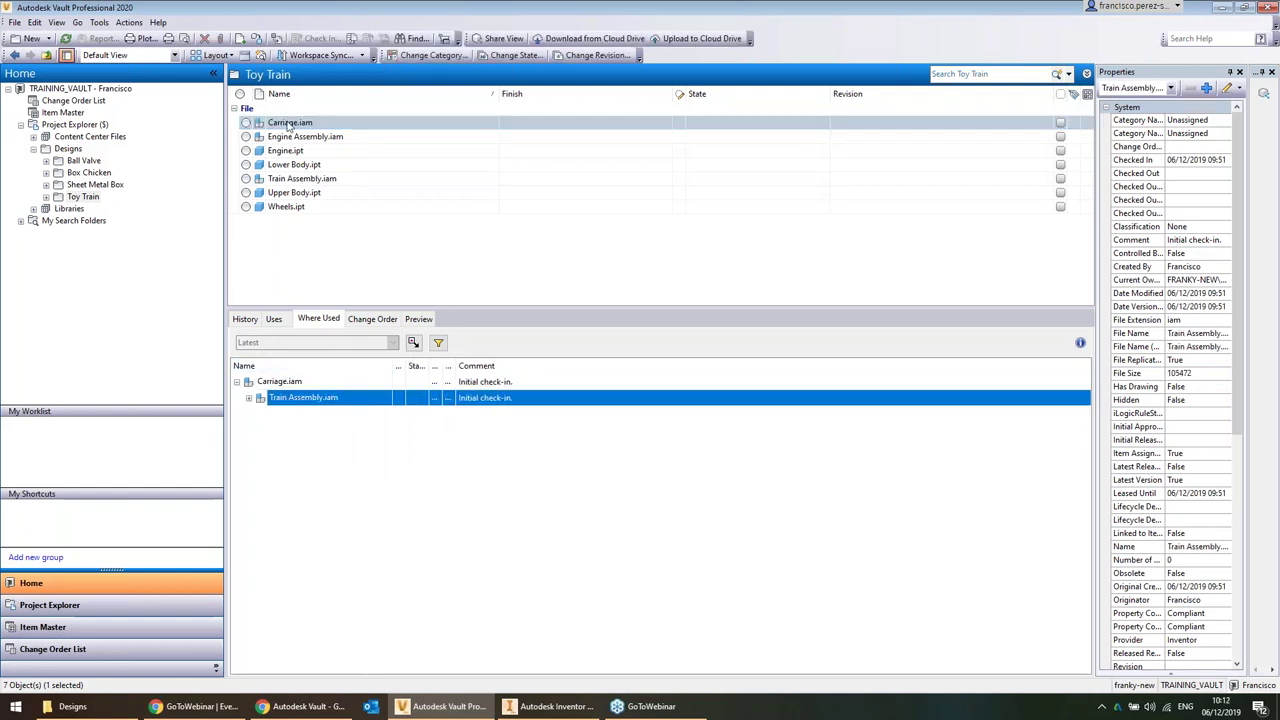
Check Carriage.iam for change orders and inspect its version 1 visualization in an enlarged 3D preview
click(378, 318)
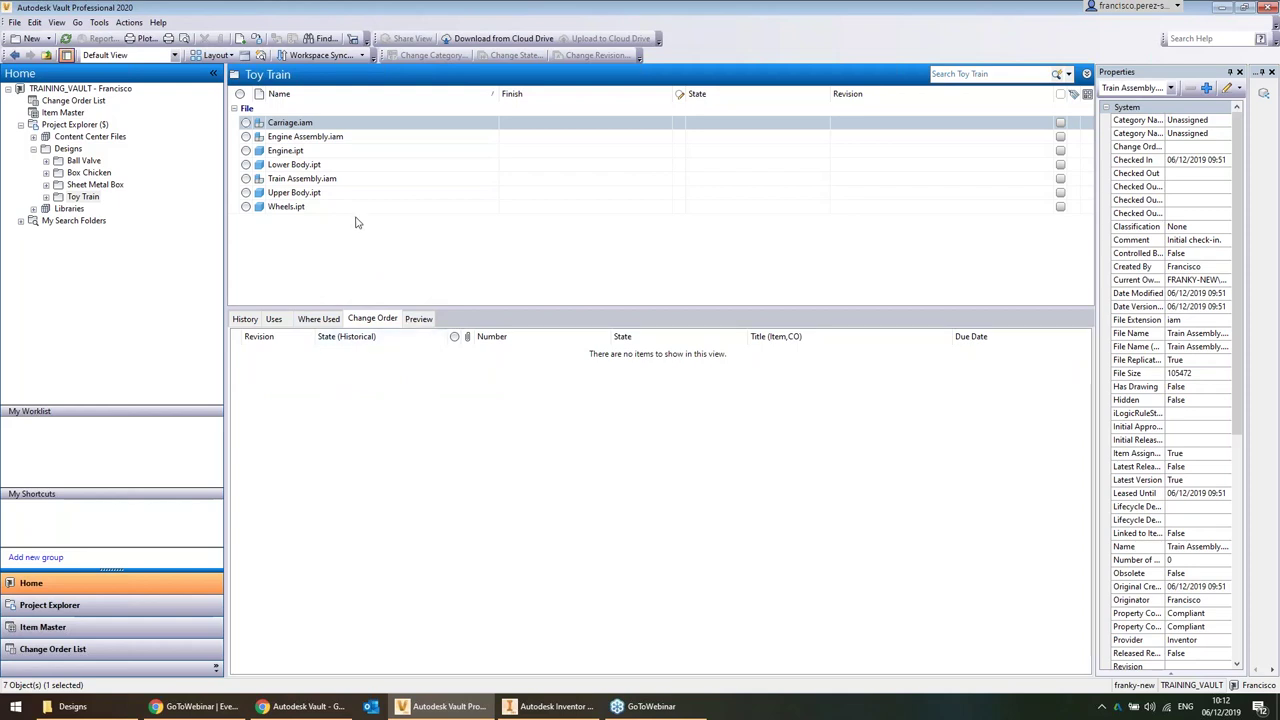
click(420, 320)
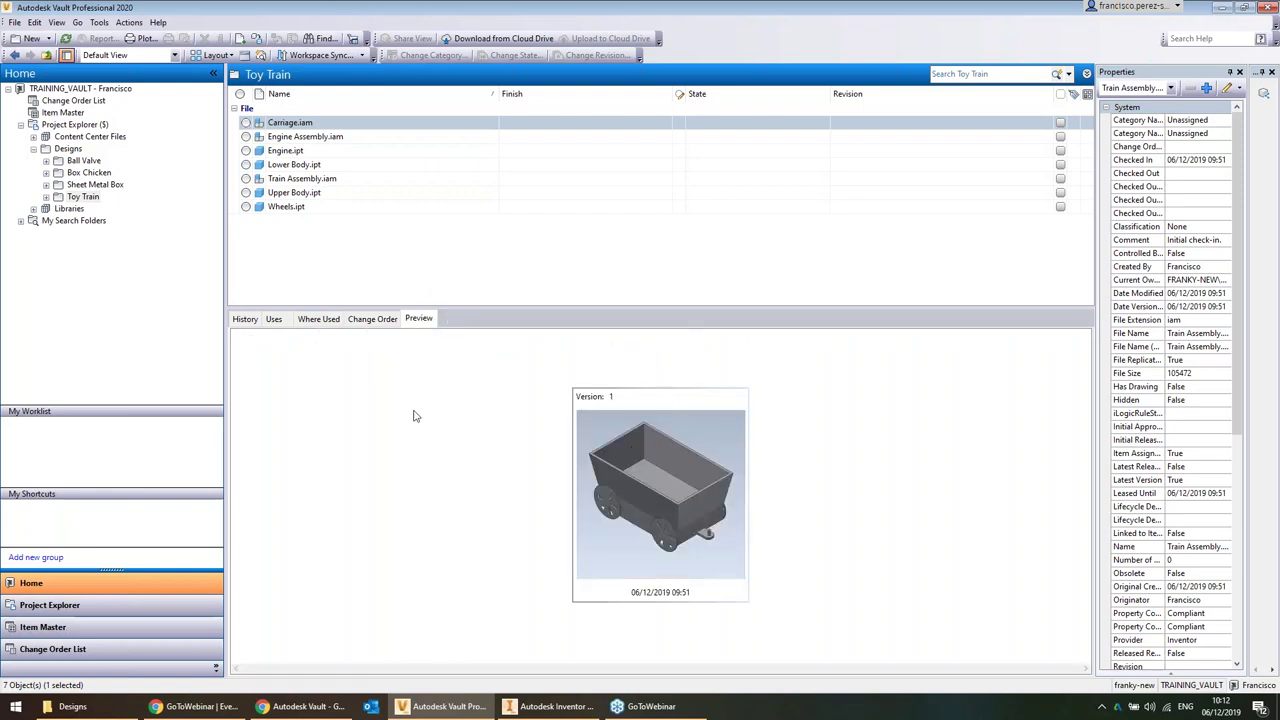
double_click(649, 445)
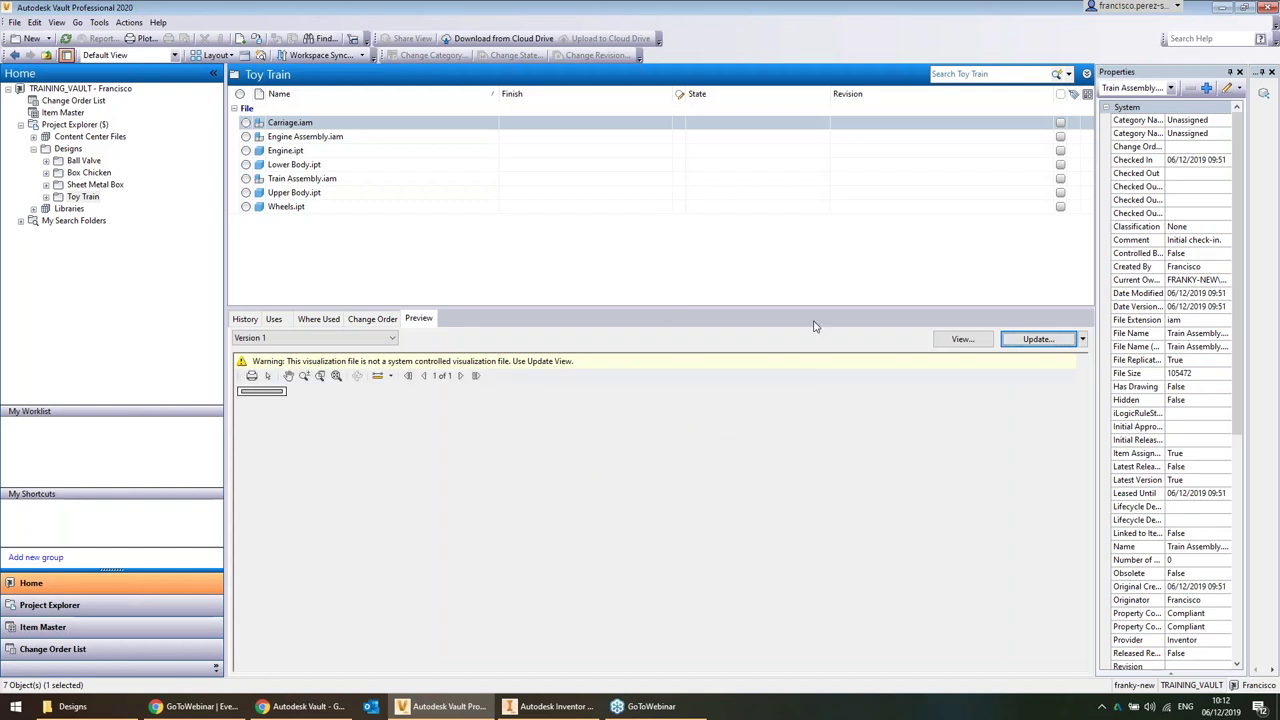
drag(813, 307, 813, 248)
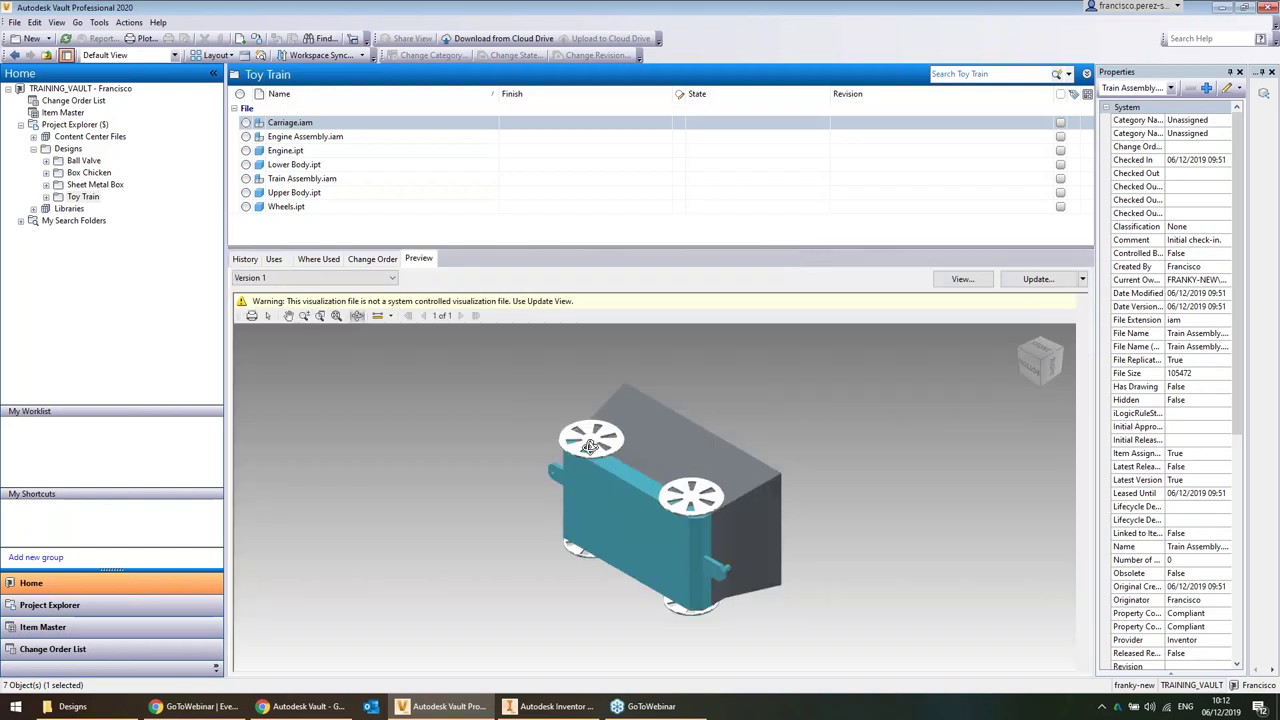
mouse_move(757, 481)
mouse_down()
mouse_move(735, 499)
mouse_move(494, 489)
mouse_move(275, 405)
mouse_up()
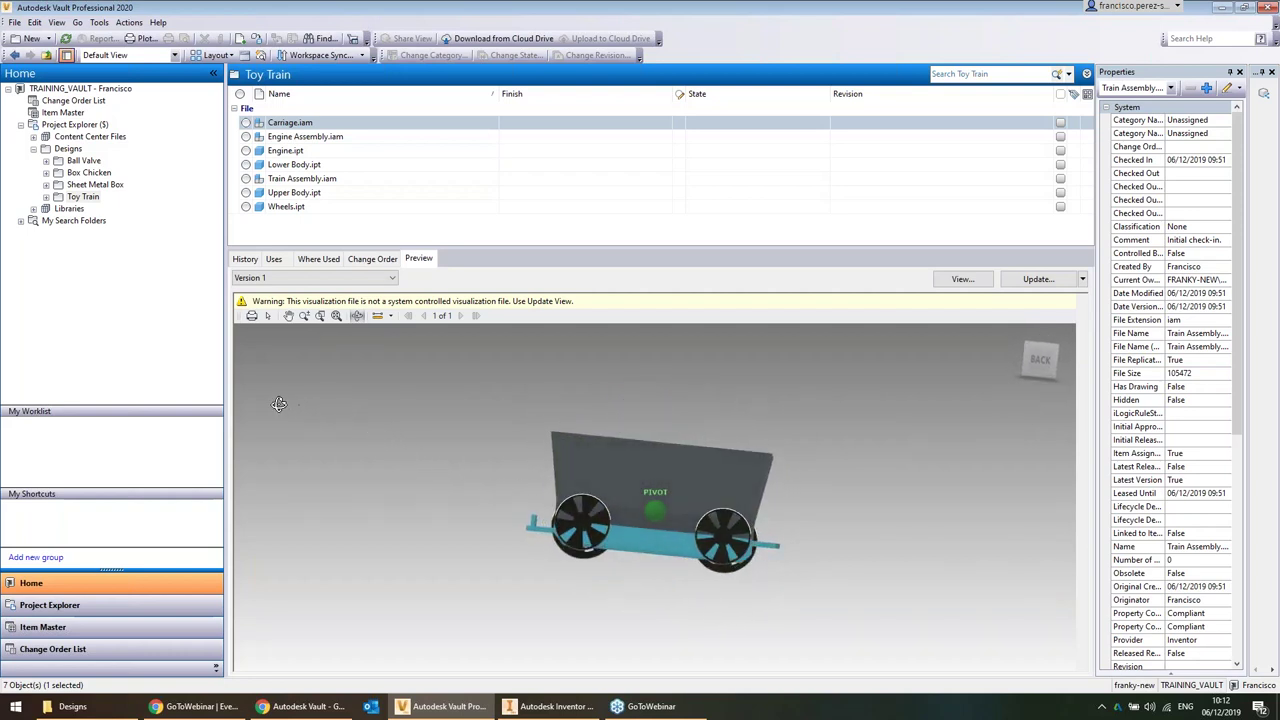
Orbit the Carriage.iam preview to inspect it from underneath, and shrink the preview area to enlarge the file list
drag(528, 466, 423, 449)
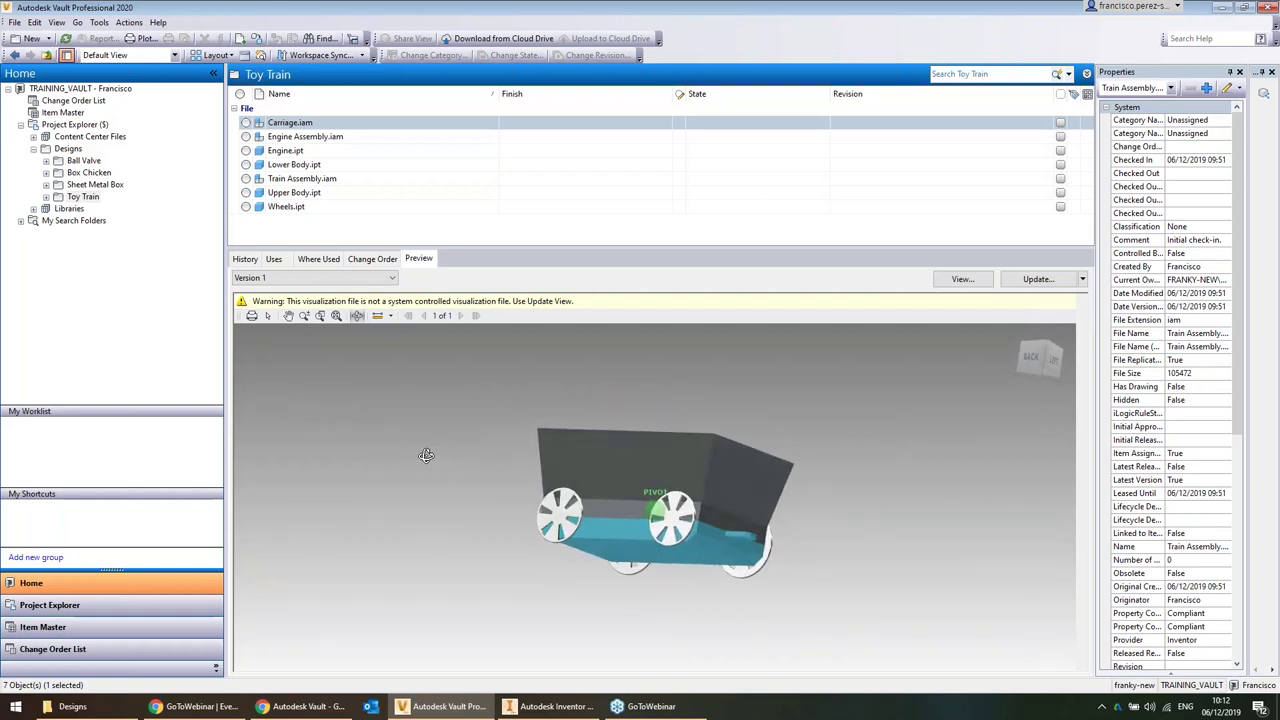
drag(661, 248, 643, 347)
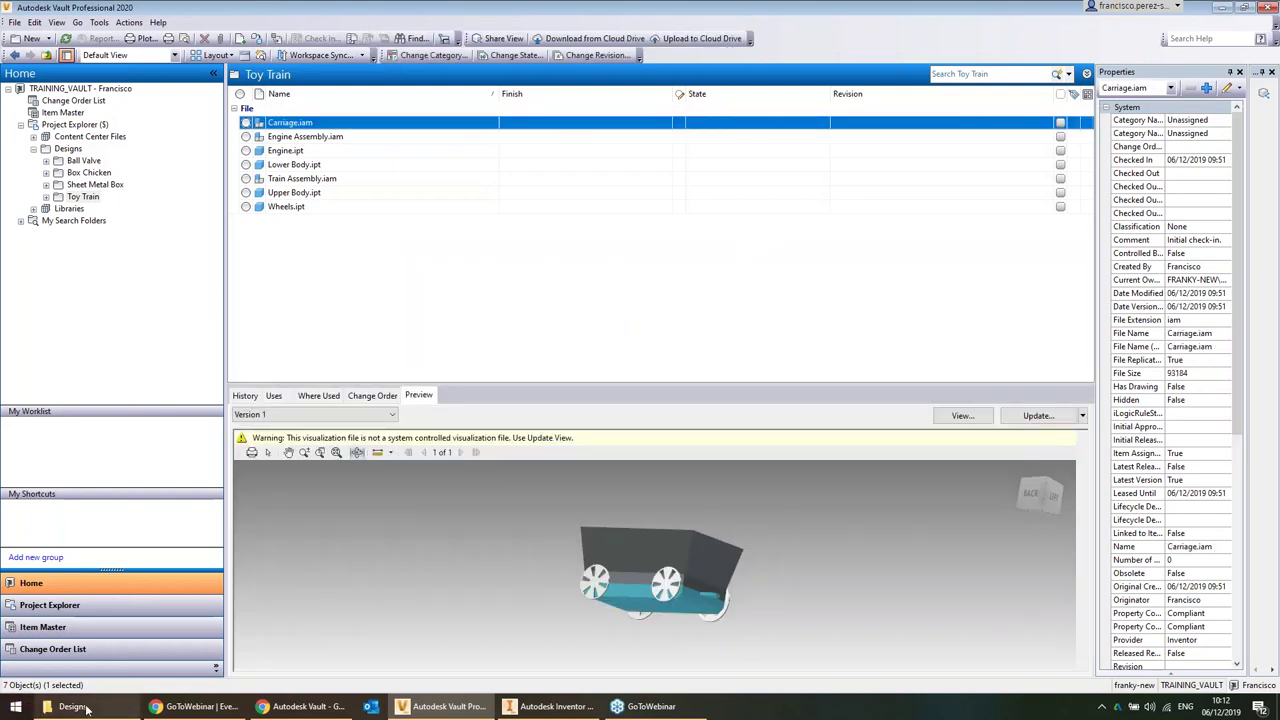
Switch to the Designs folder in File Explorer and look over the Mechanical Grip, Remote Arm and Winged Captive Screw project folders
click(72, 706)
click(605, 246)
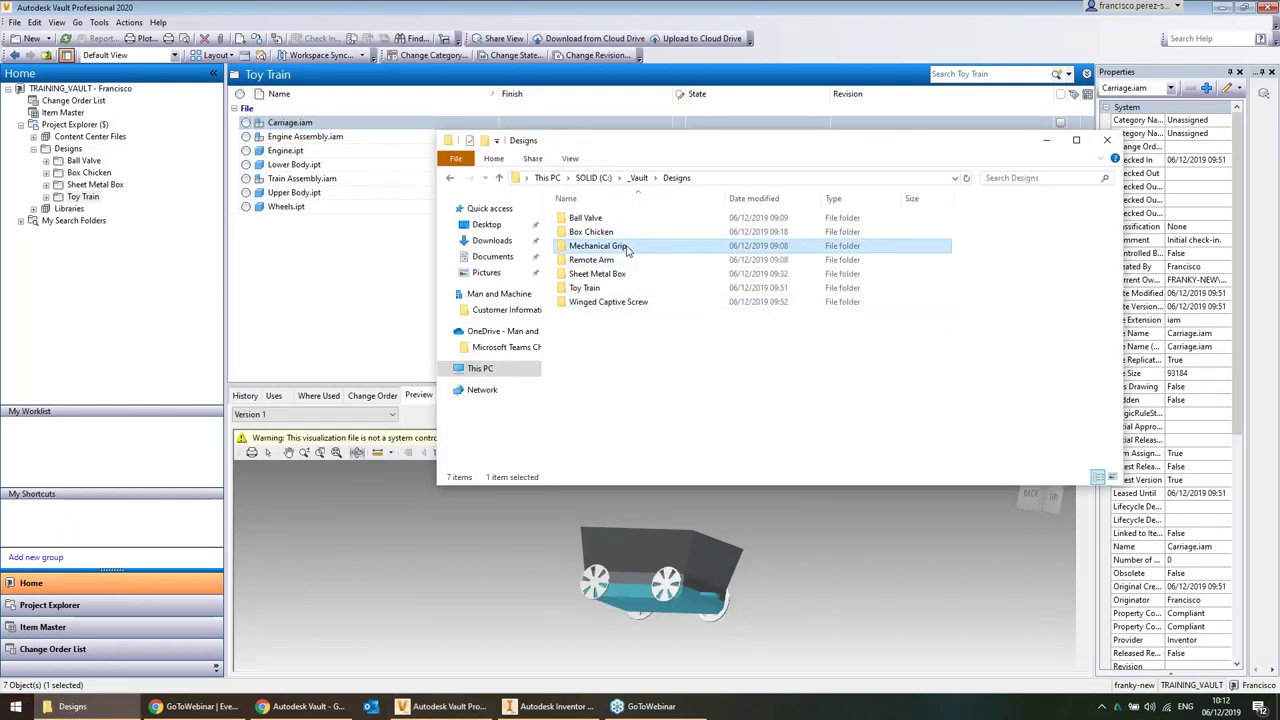
click(610, 302)
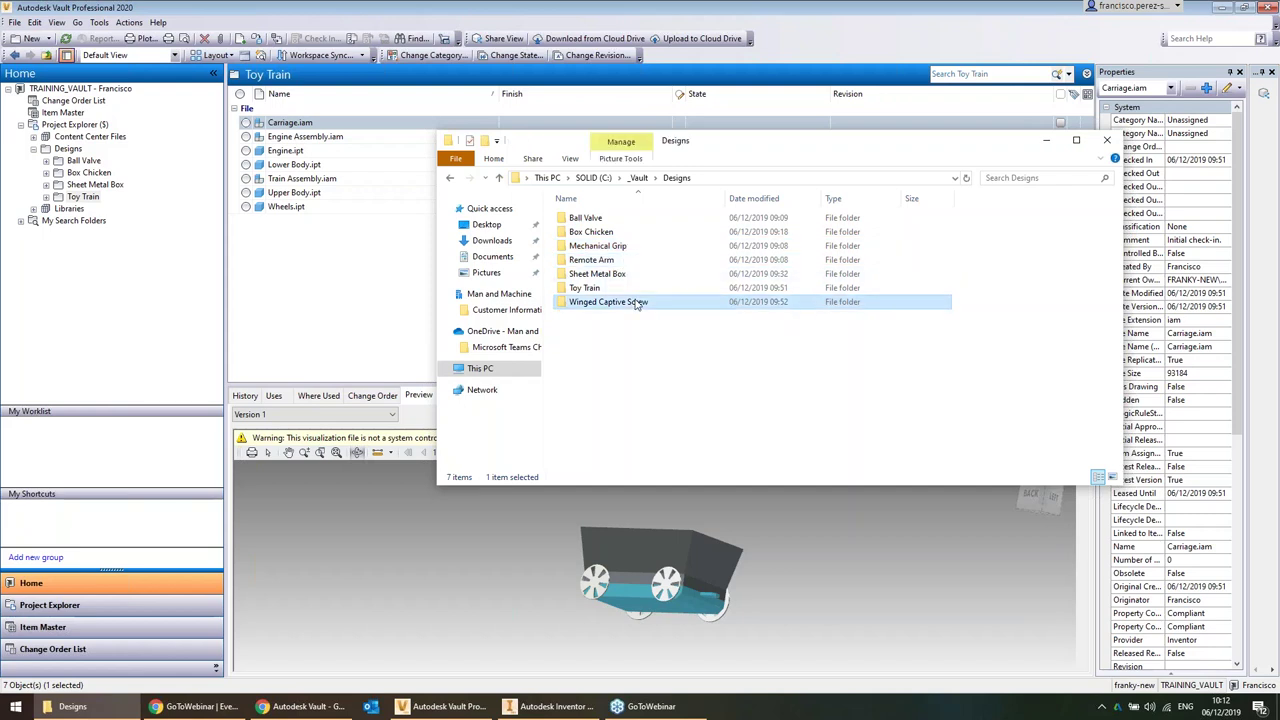
click(622, 262)
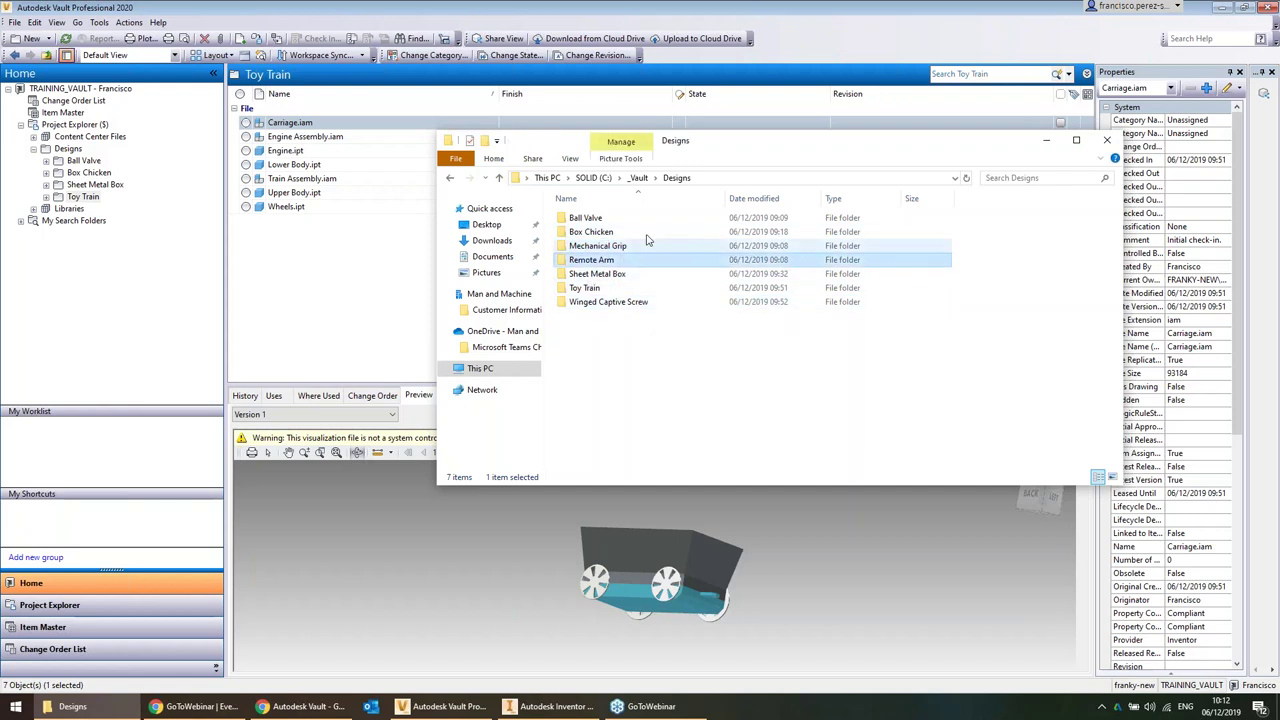
click(626, 245)
click(655, 388)
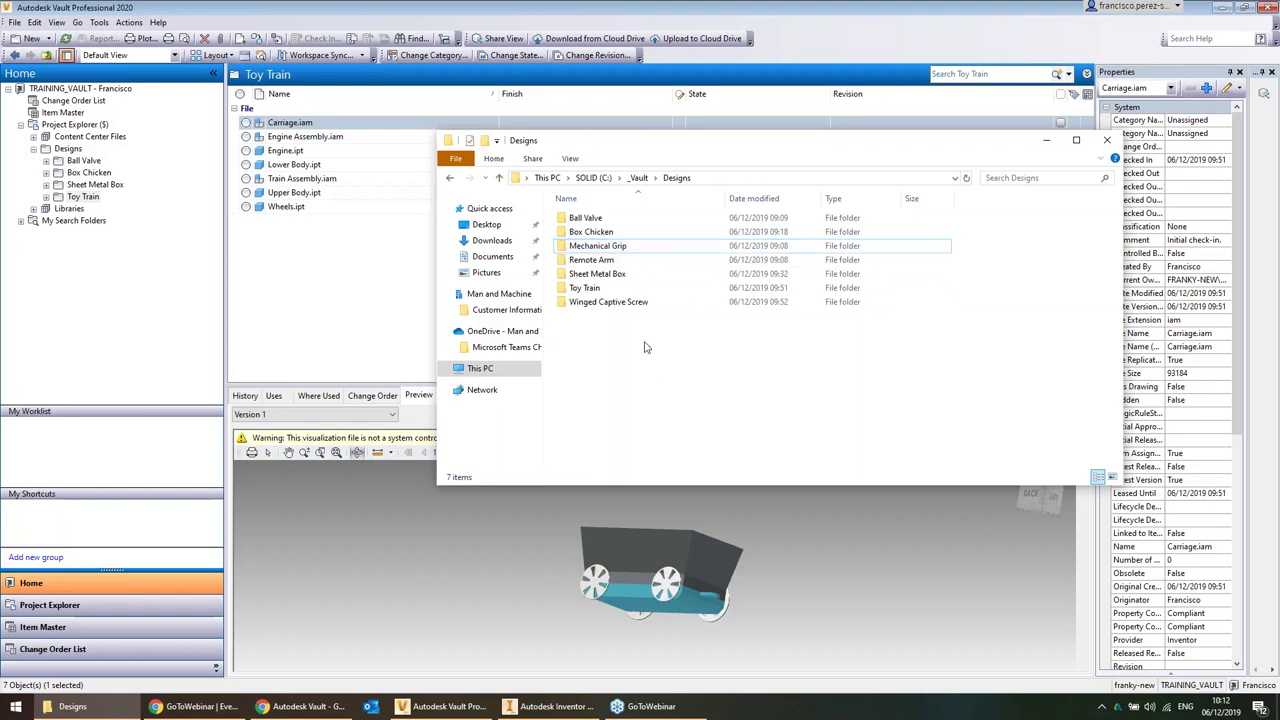
Go into the Remote Arm folder and open Remote Arm Assembly.iam in Inventor
double_click(617, 262)
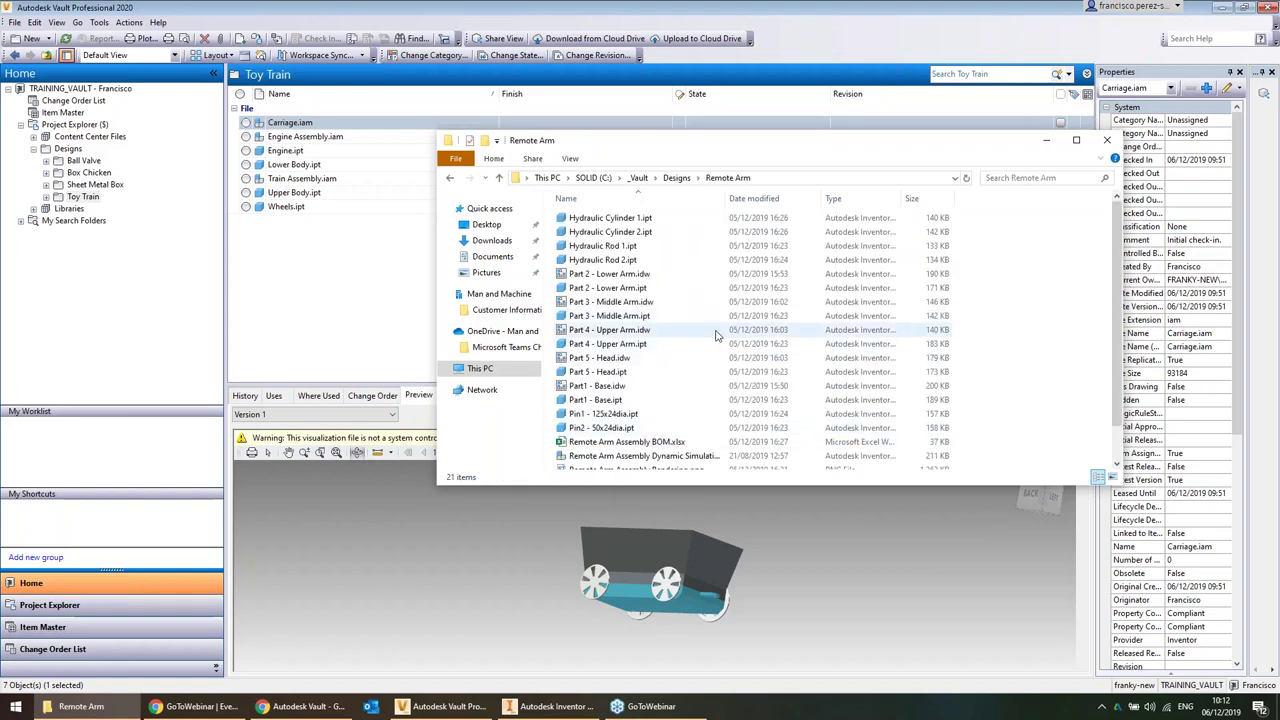
scroll(716, 336, down, 2)
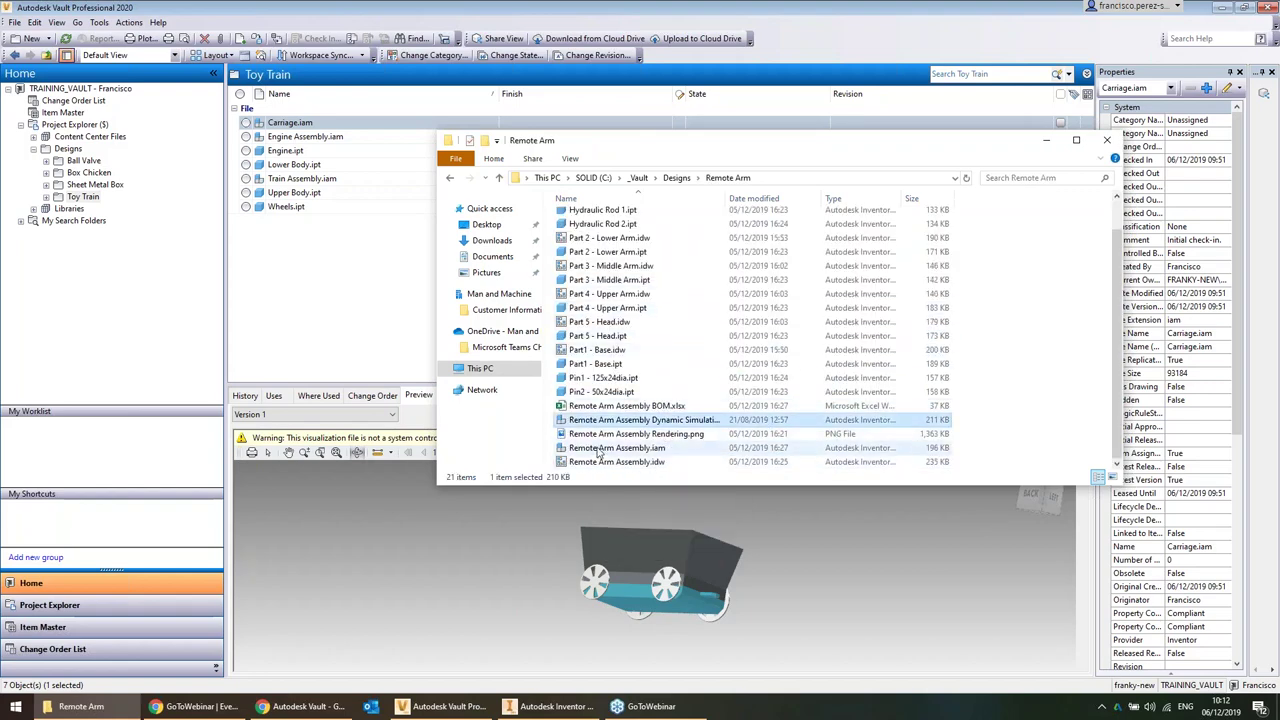
click(650, 450)
double_click(645, 450)
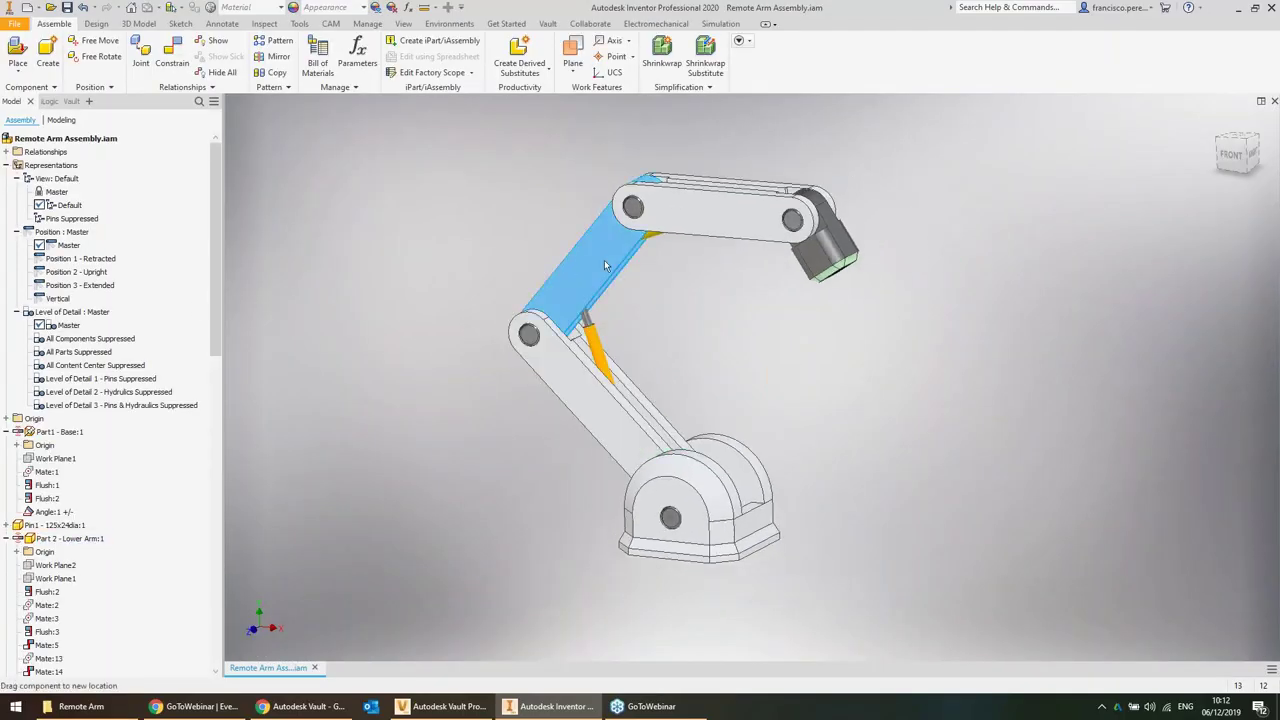
Try the Position 2 - Upright and Level of Detail 1 - Pins Suppressed representations, and restore both to Master
click(85, 271)
double_click(85, 271)
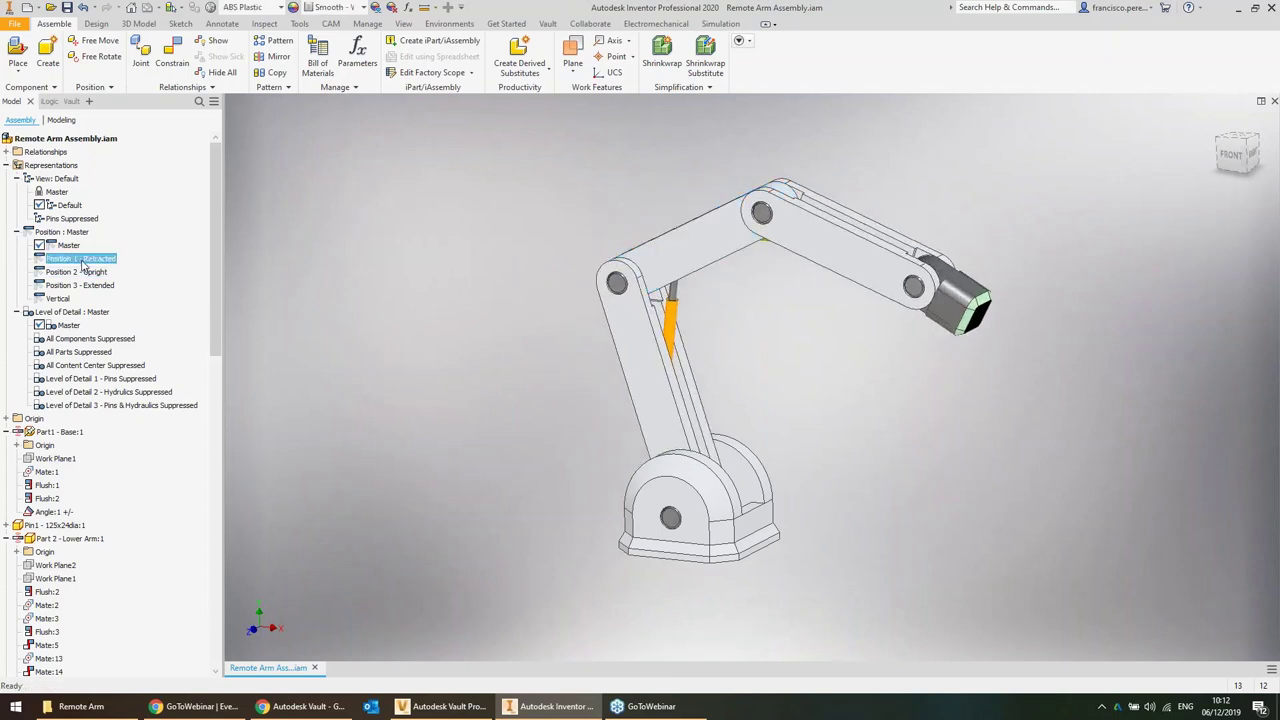
double_click(95, 378)
double_click(57, 325)
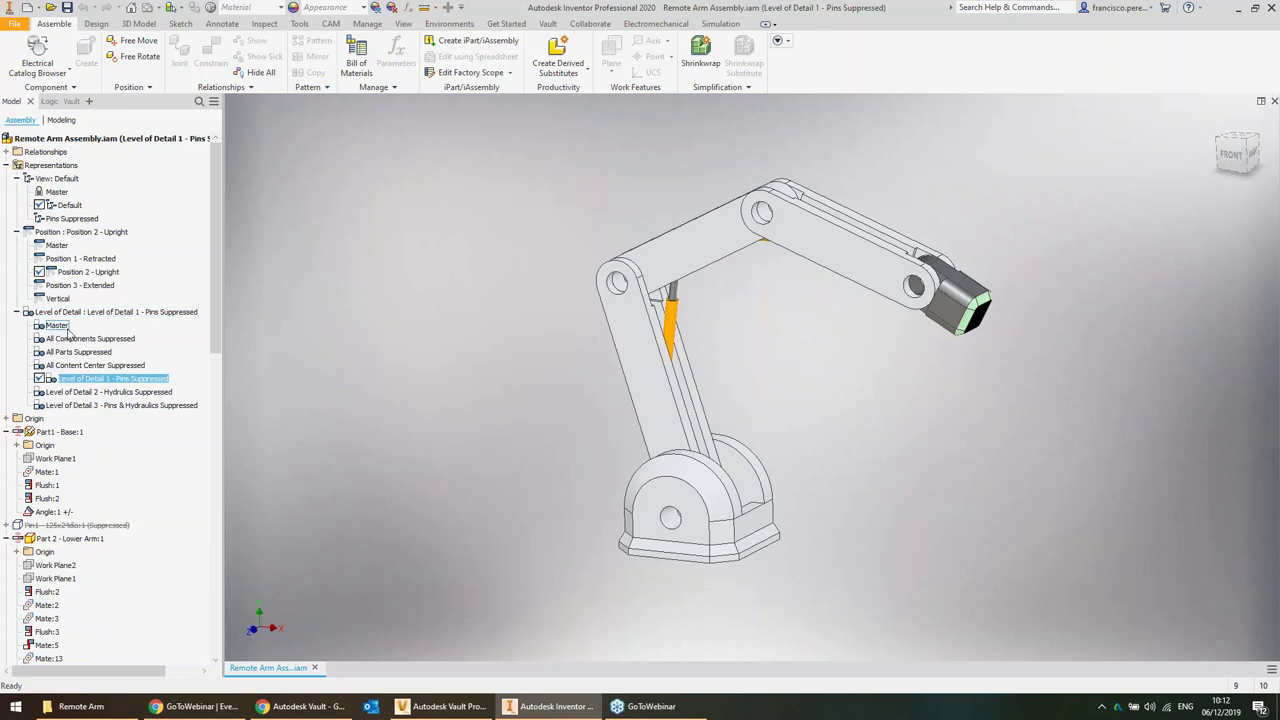
double_click(57, 245)
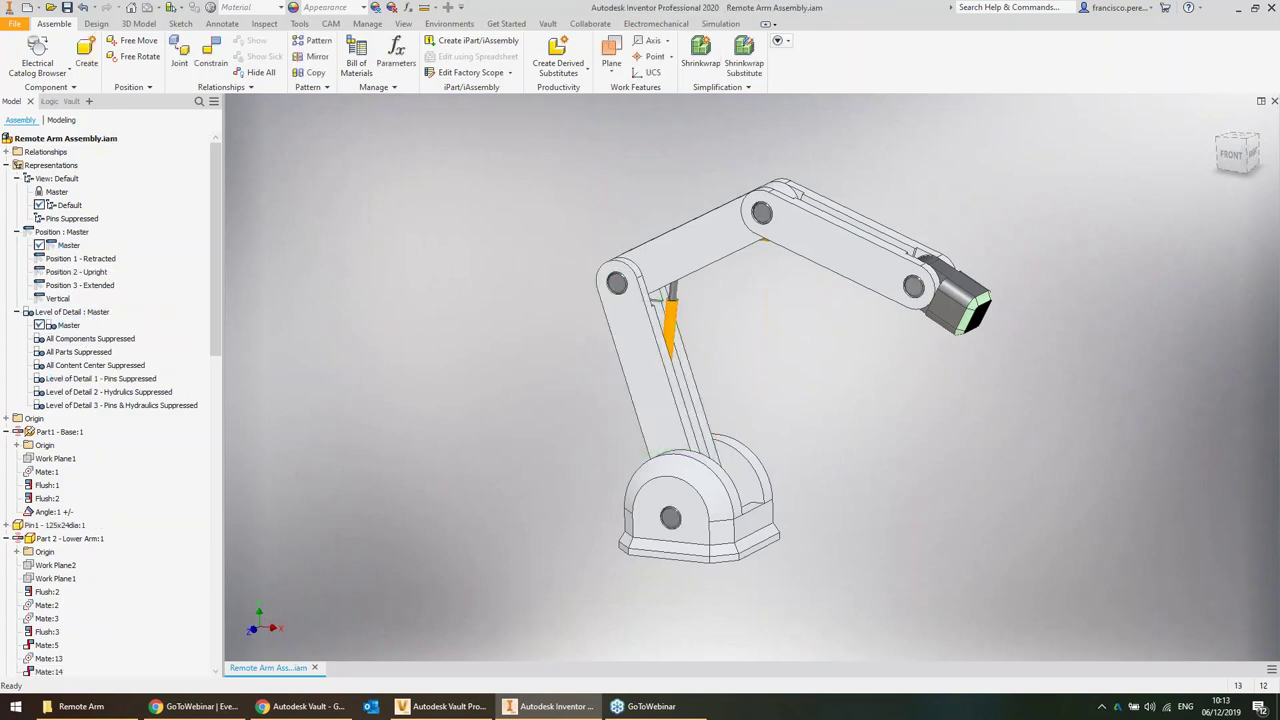
Activate the Position 1 - Retracted representation of the arm assembly and examine the arm in the model view
double_click(80, 258)
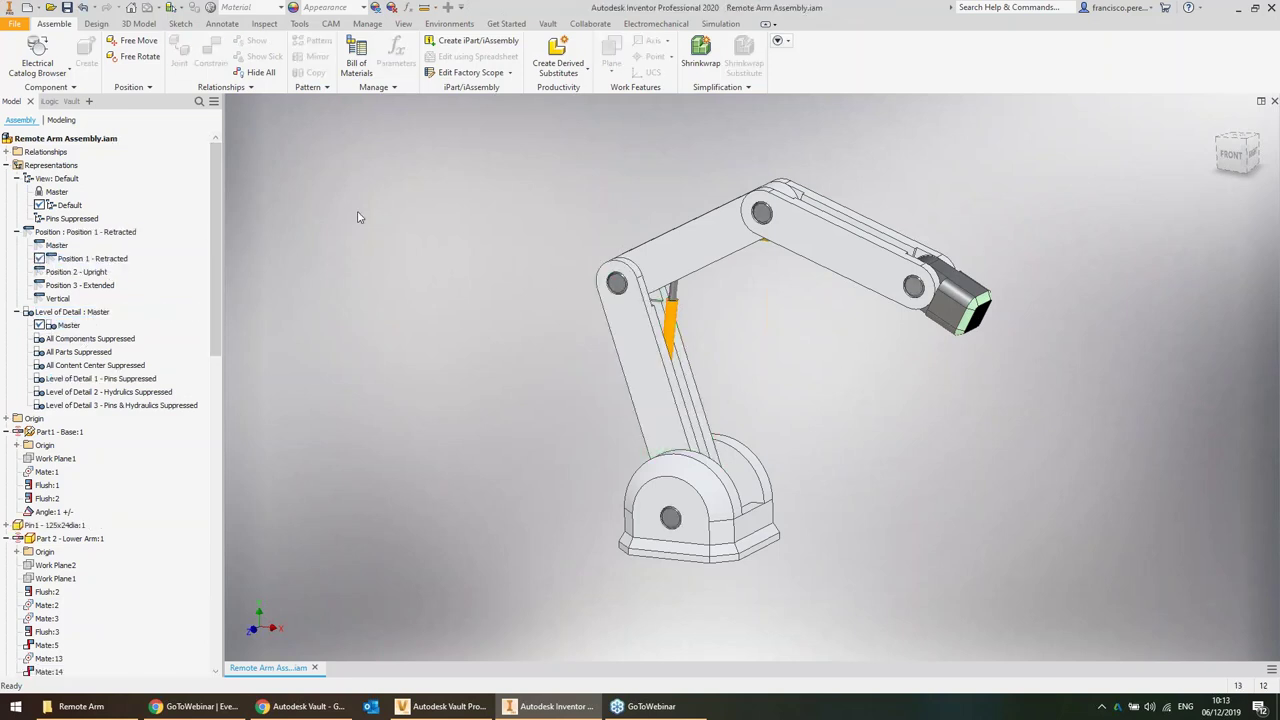
scroll(831, 229, up, 3)
scroll(812, 199, down, 3)
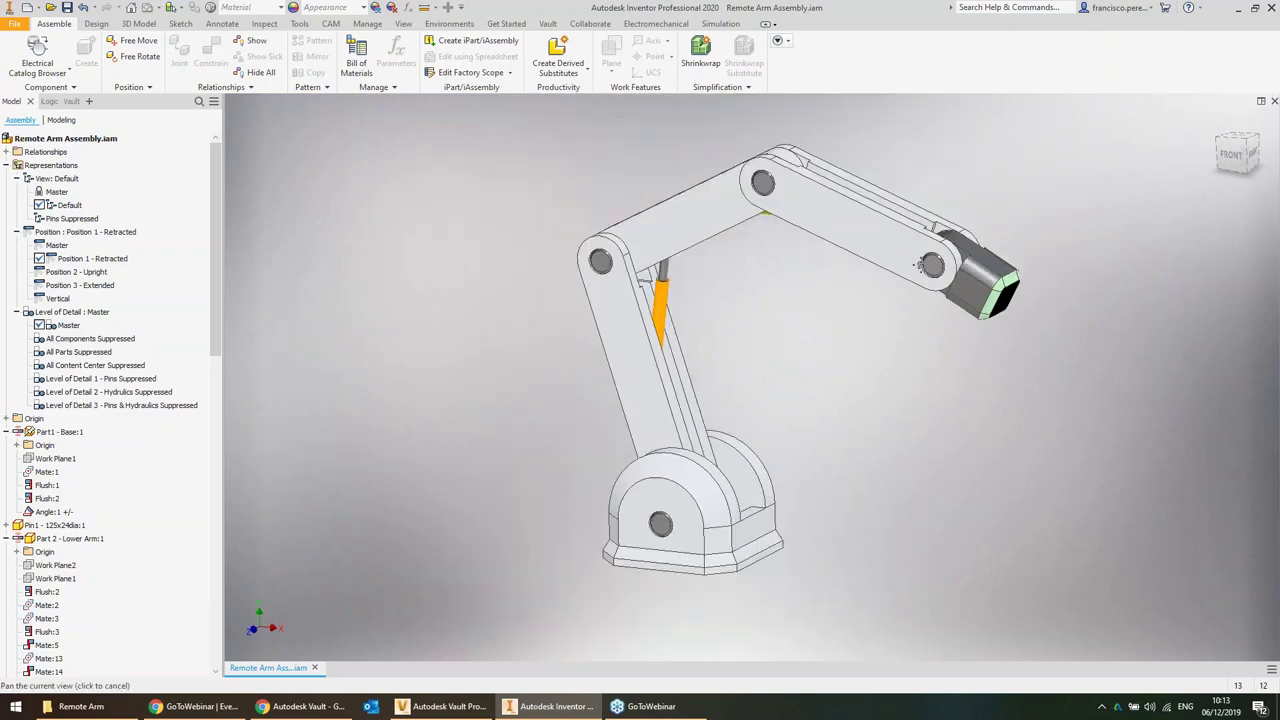
click(690, 215)
drag(890, 320, 880, 357)
mouse_move(977, 274)
middle_down()
mouse_move(892, 272)
mouse_move(988, 282)
middle_up()
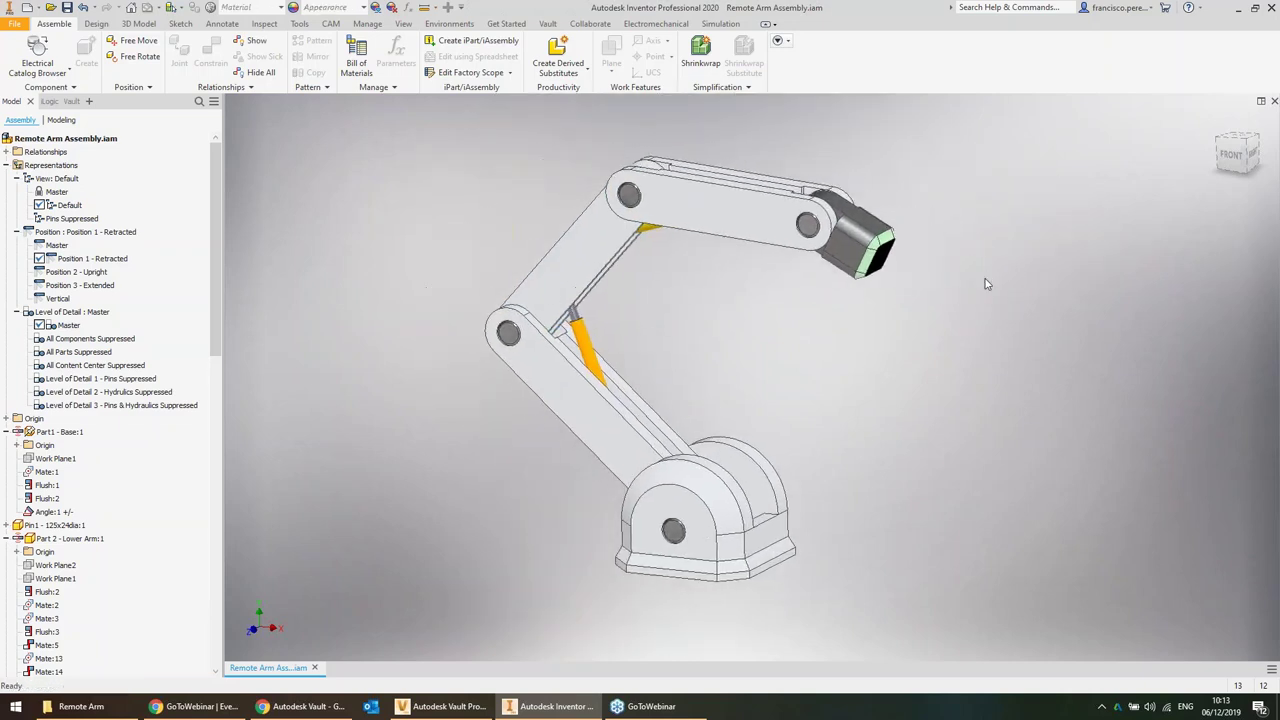
Show the Vault browser, detach it as a floating window and close it
click(71, 101)
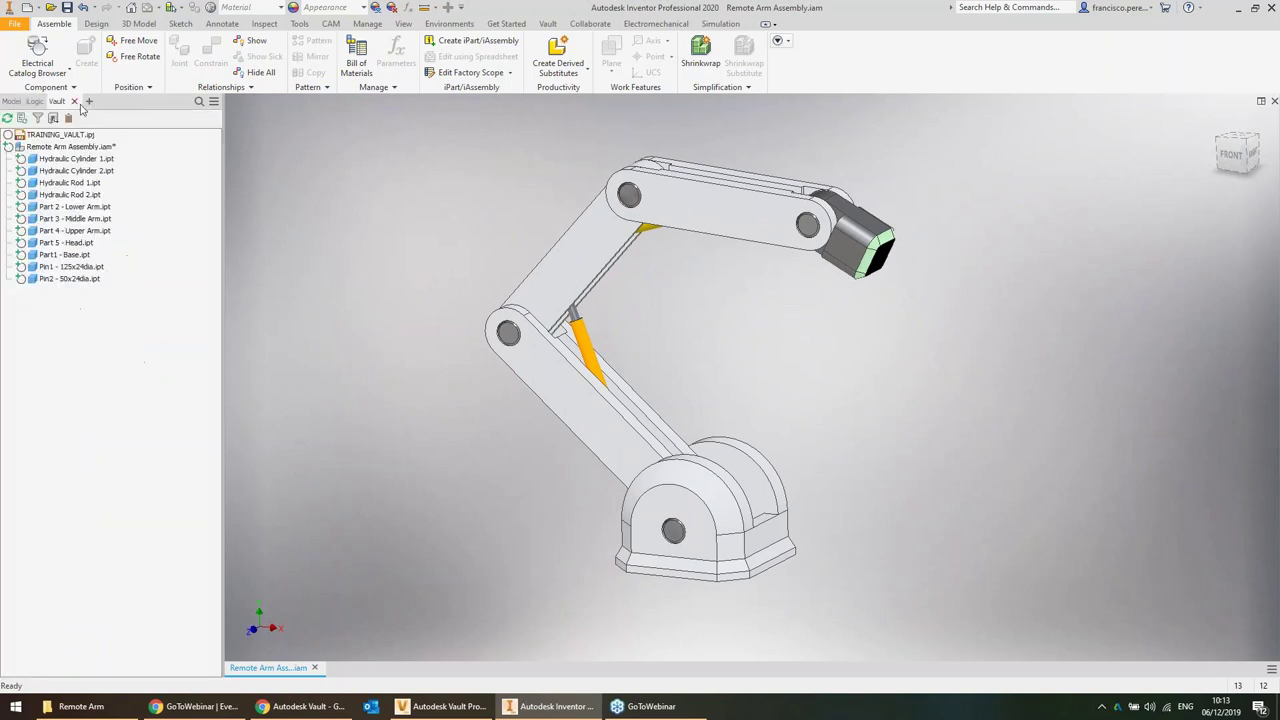
drag(71, 101, 235, 101)
drag(320, 112, 292, 120)
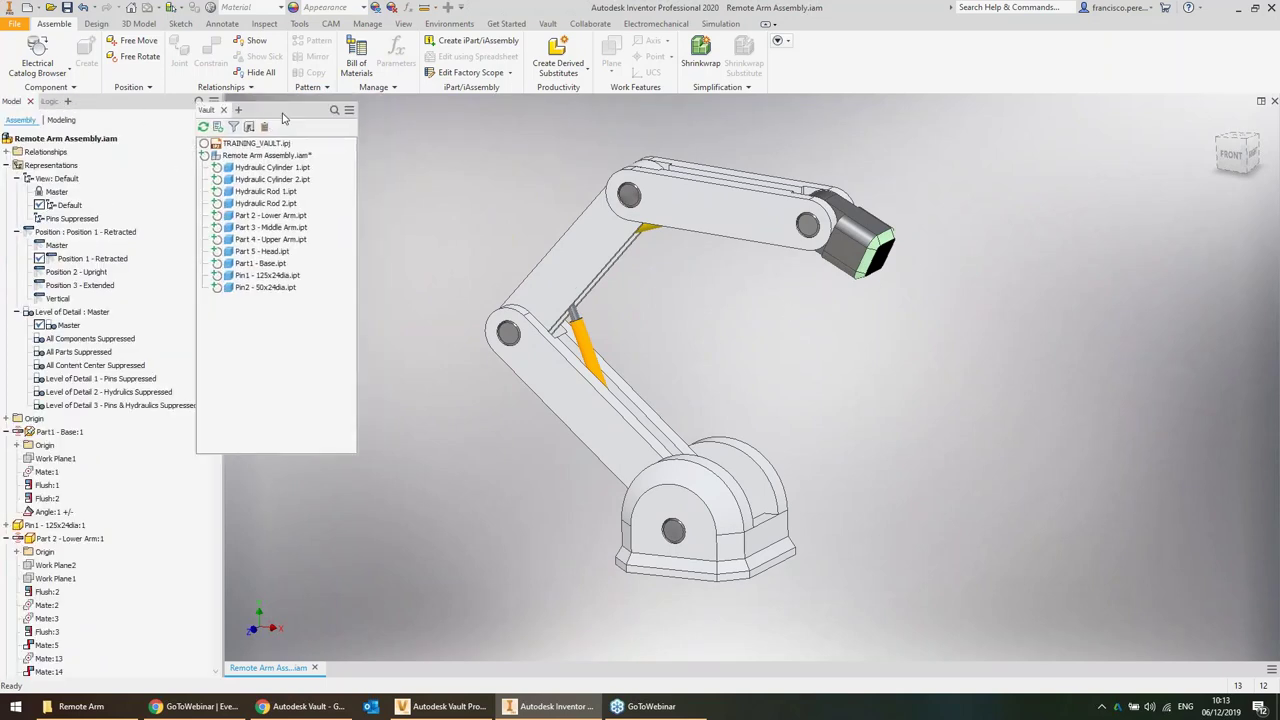
click(225, 110)
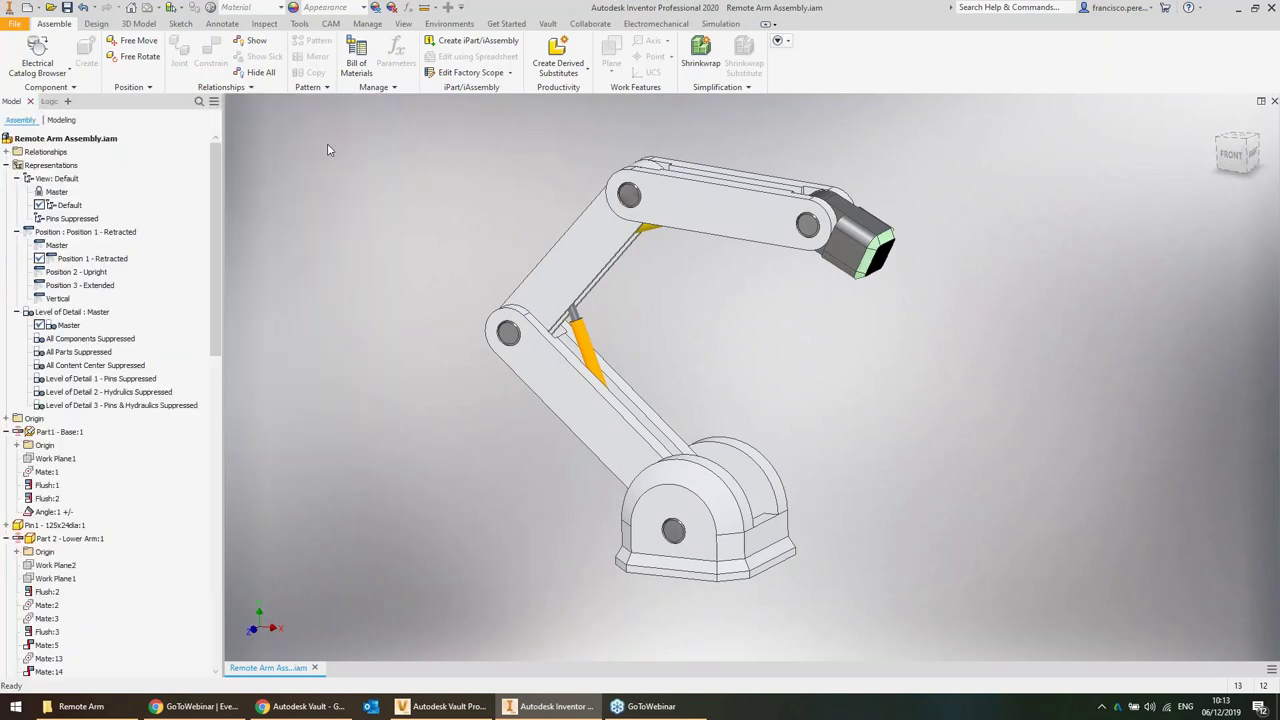
Add the Vault browser back and select Remote Arm Assembly.iam in it
click(67, 102)
click(118, 176)
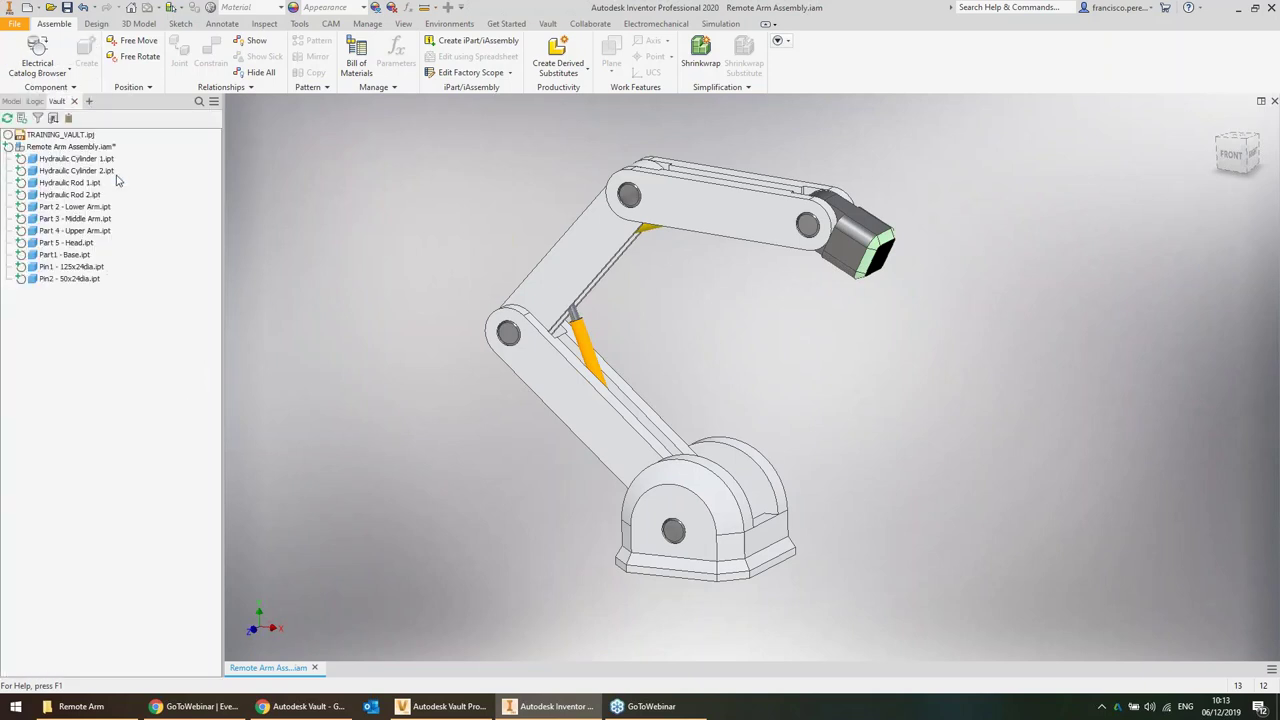
click(46, 148)
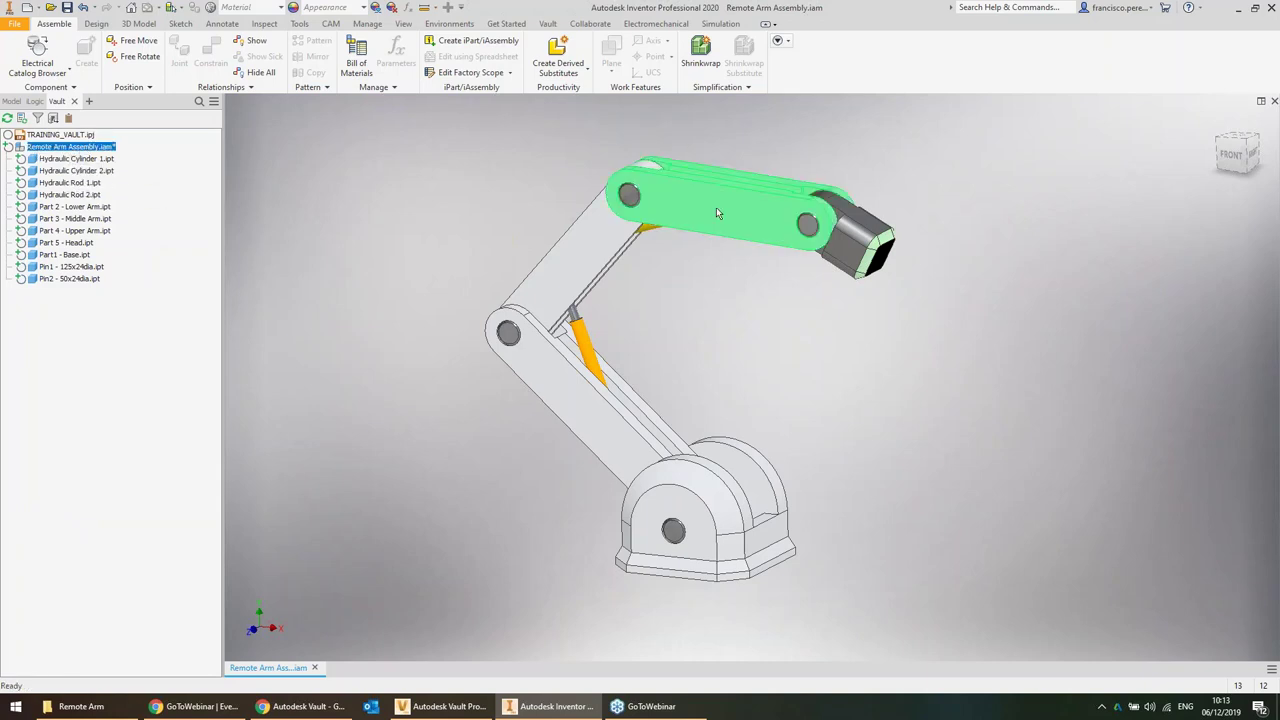
Review the parts, drawings and other documents in the Remote Arm folder, and return to the assembly in Inventor
click(118, 706)
scroll(797, 320, up, 1)
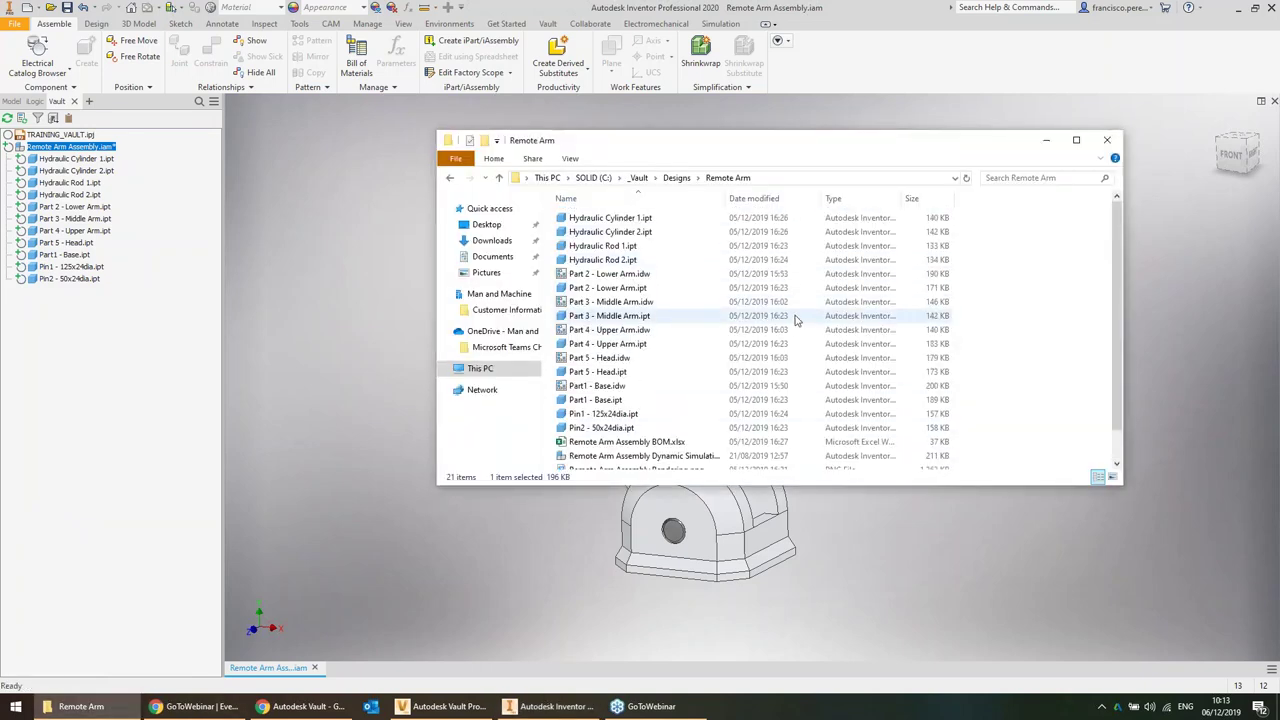
drag(708, 155, 771, 180)
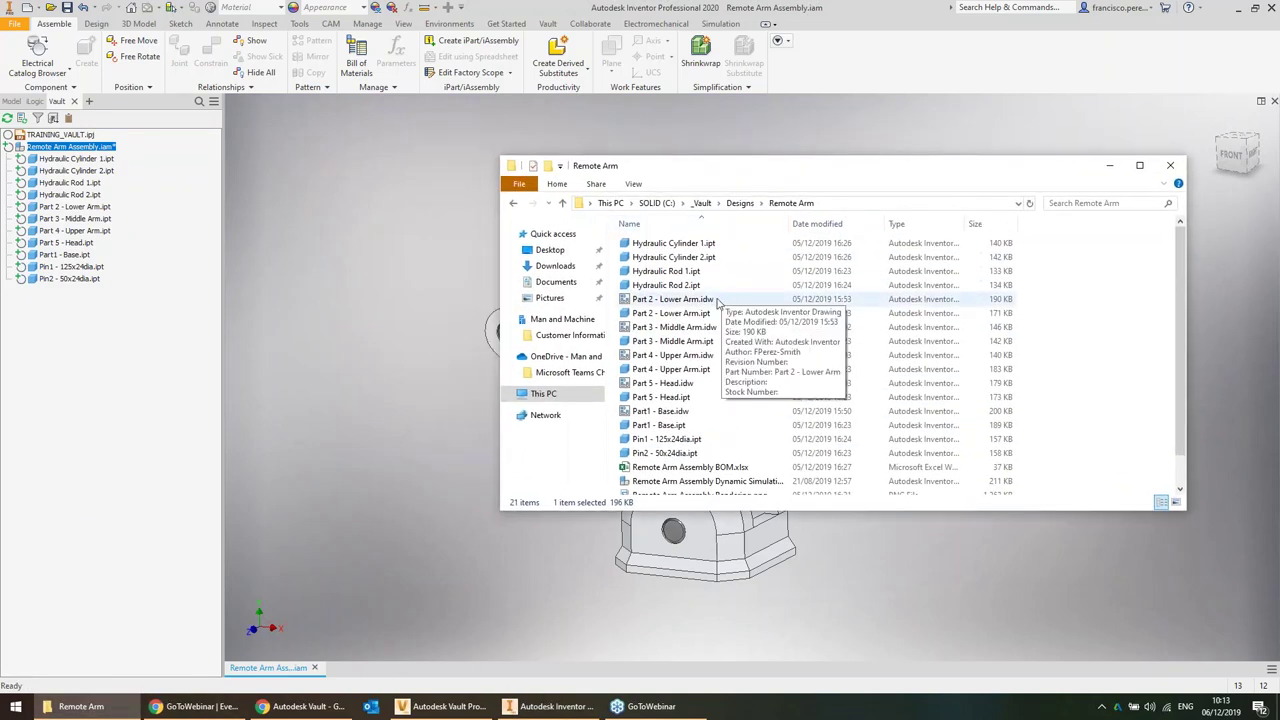
click(680, 397)
scroll(712, 400, down, 1)
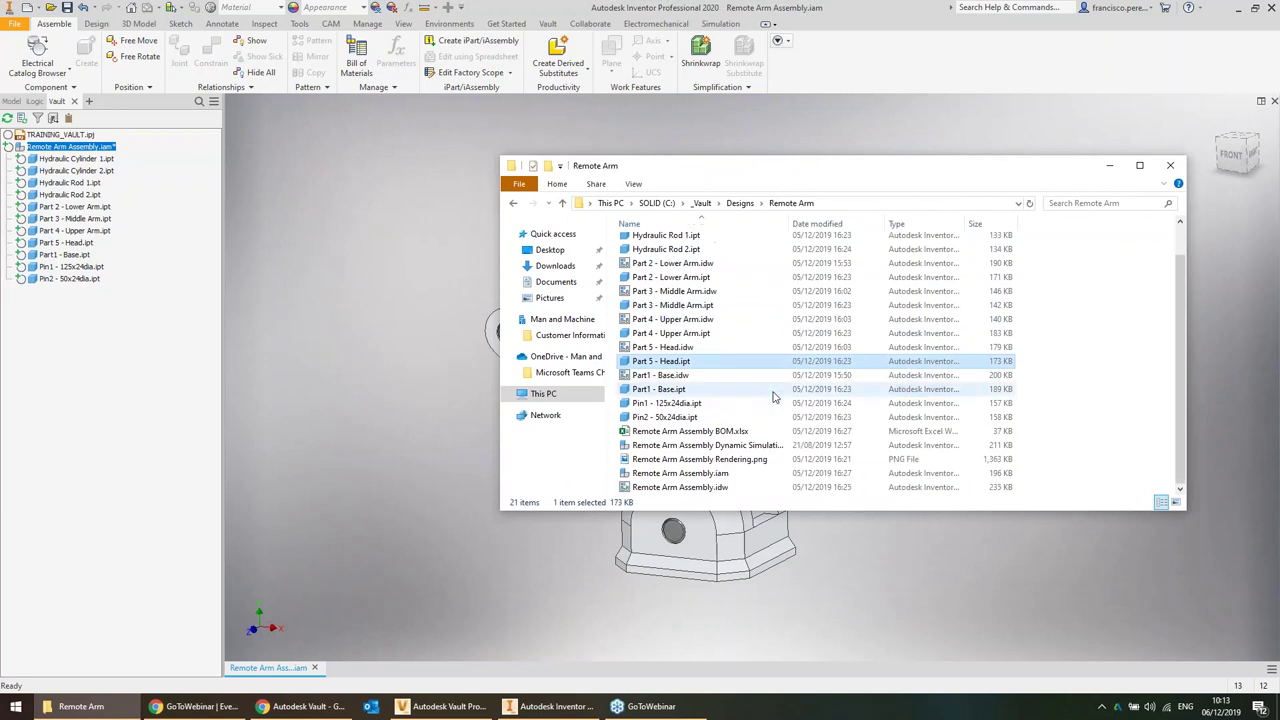
click(380, 420)
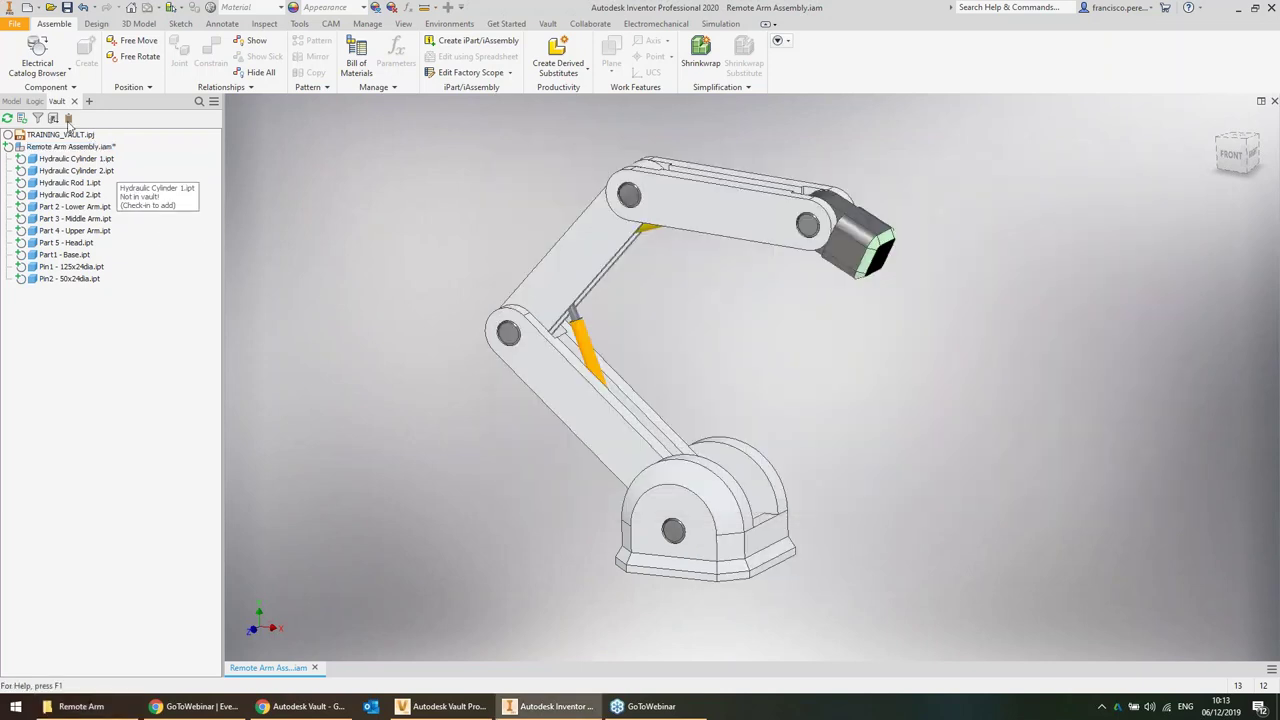
Open the drawing belonging to Remote Arm Assembly.iam from the model tree, inspect its views and parts list, and close it
click(10, 101)
click(60, 138)
right_click(45, 139)
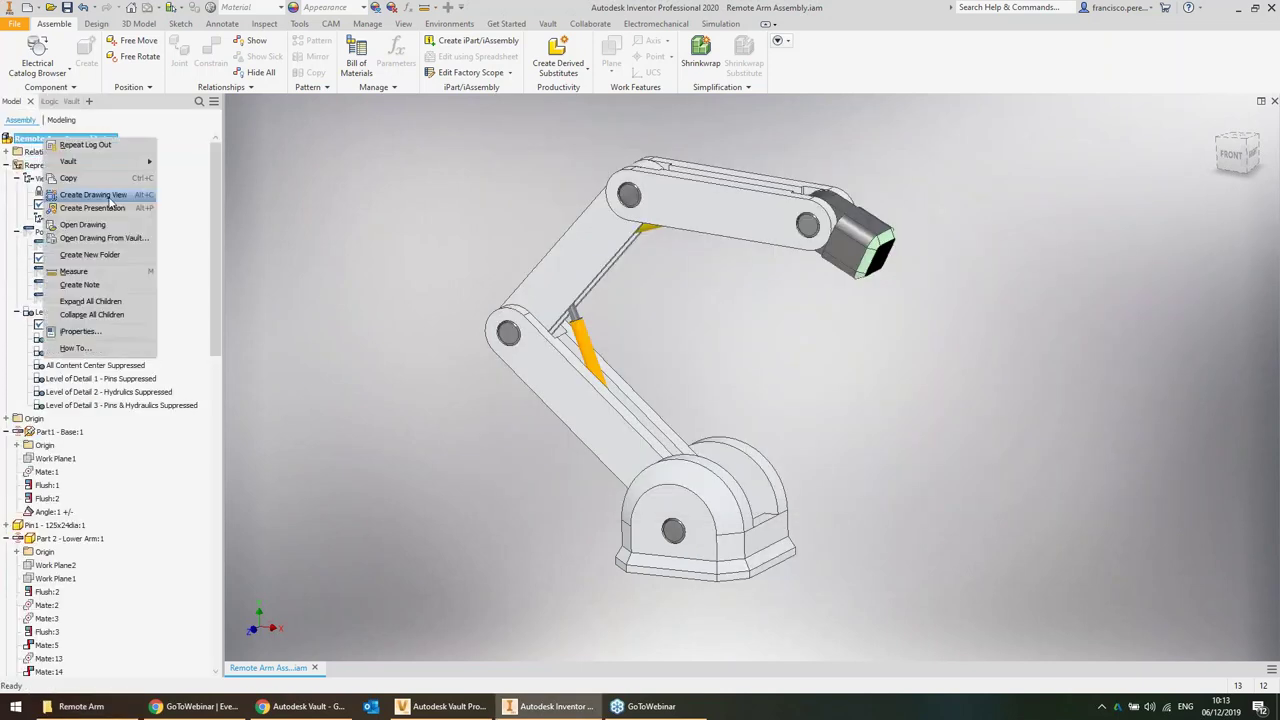
click(110, 229)
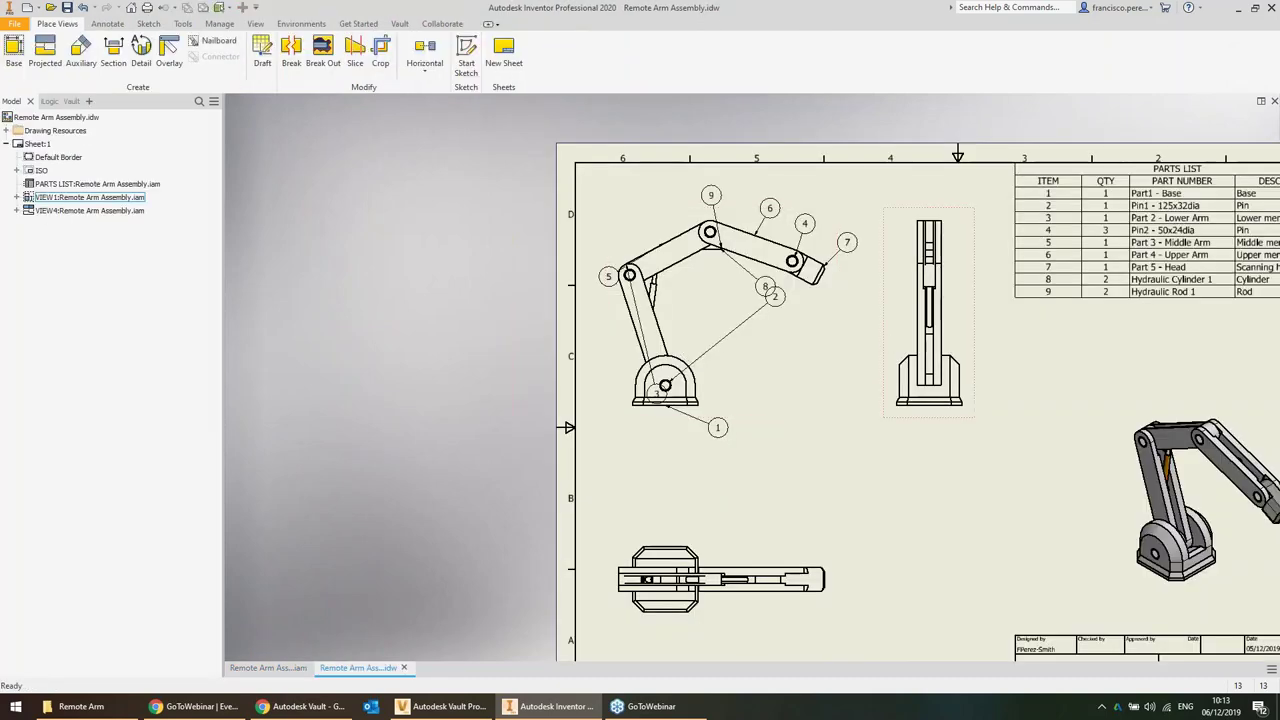
scroll(700, 330, down, 1)
scroll(700, 323, up, 3)
scroll(700, 323, down, 2)
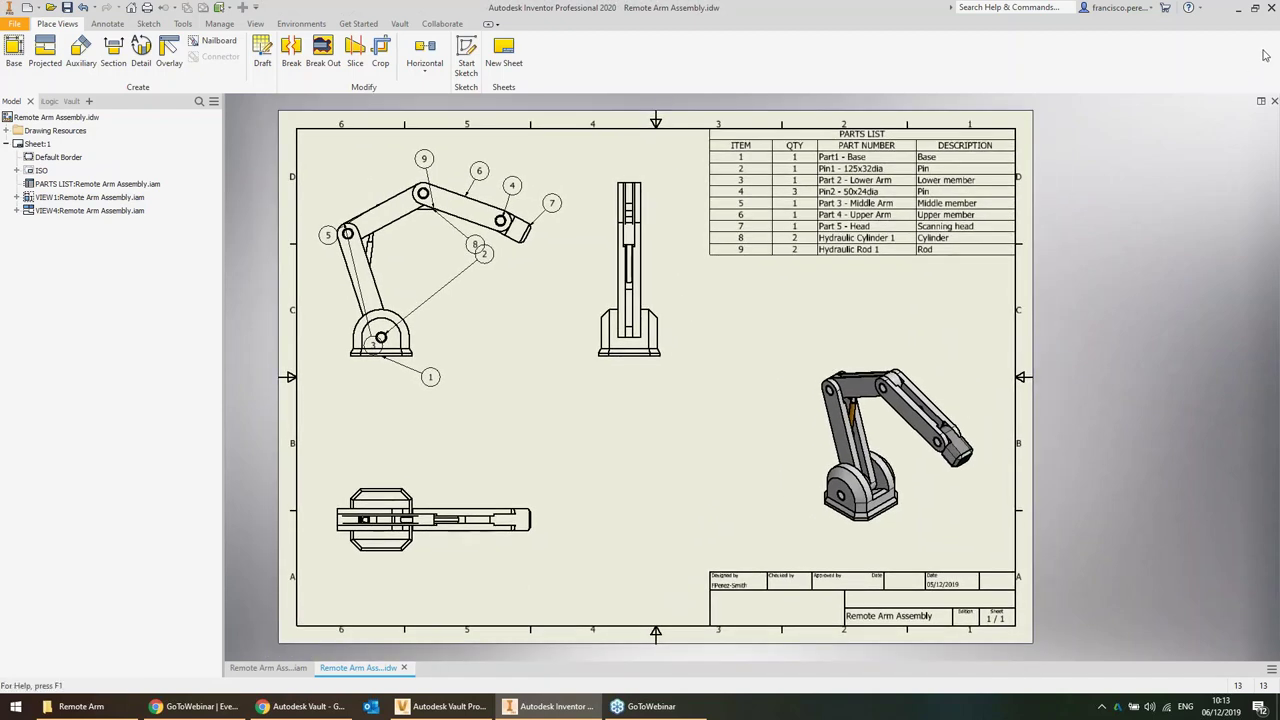
click(1274, 102)
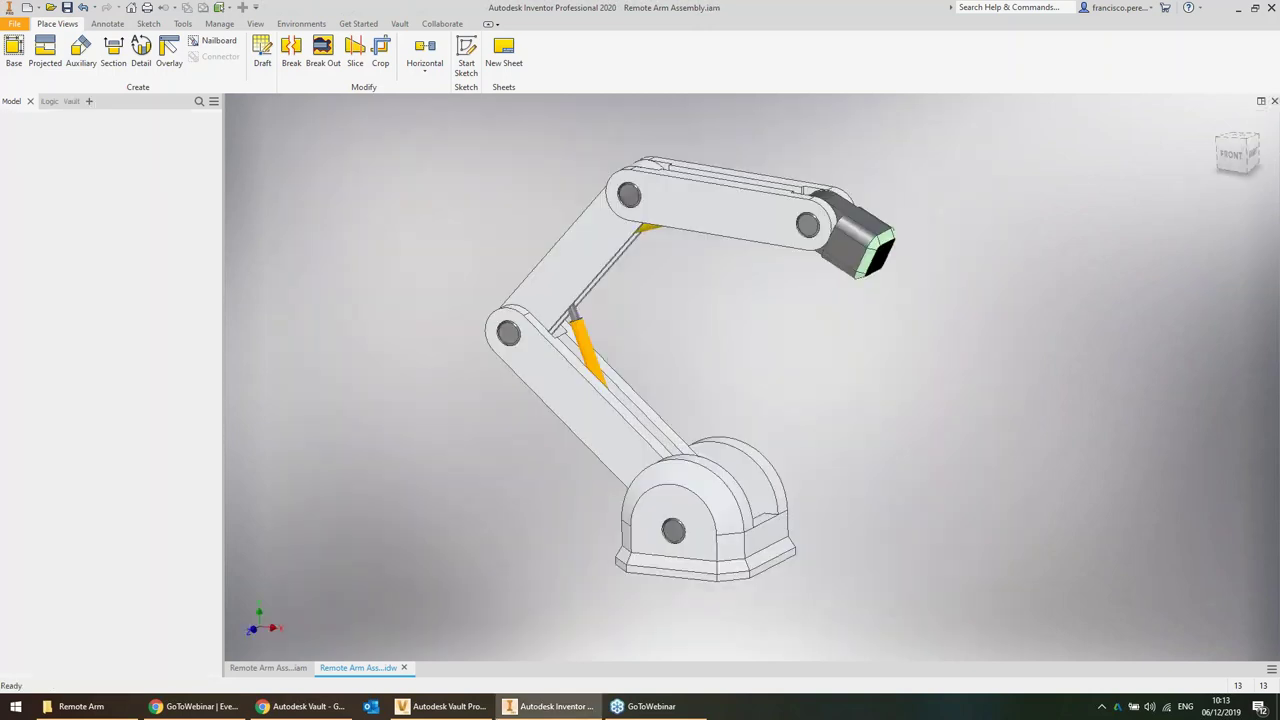
Start checking Remote Arm Assembly.iam into the vault from the Vault browser, saving the assembly as part of the operation
click(71, 102)
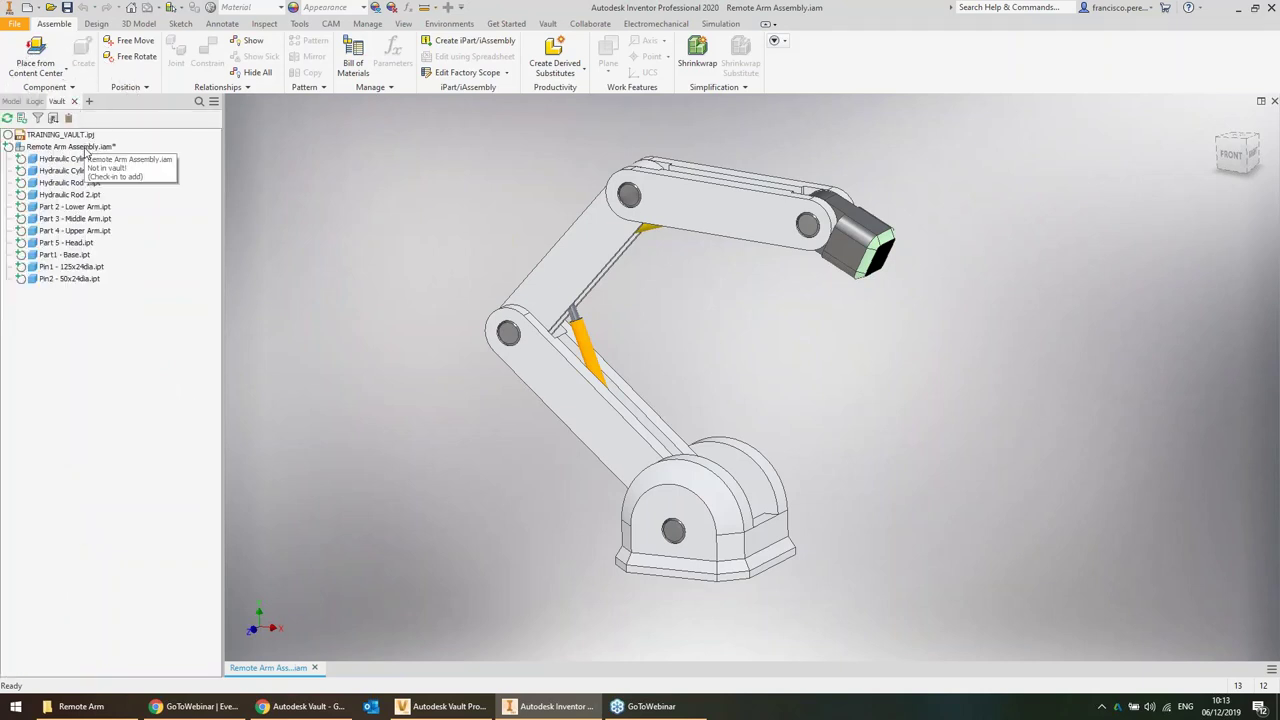
click(86, 147)
right_click(86, 148)
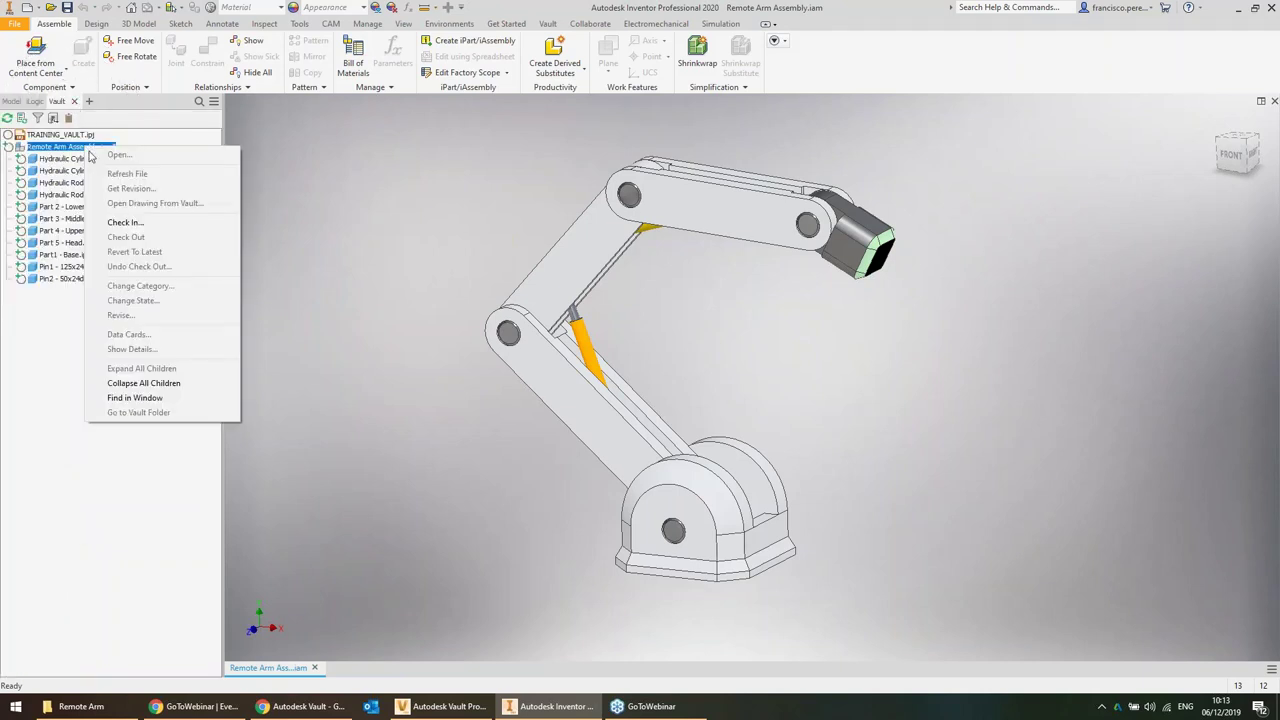
click(175, 222)
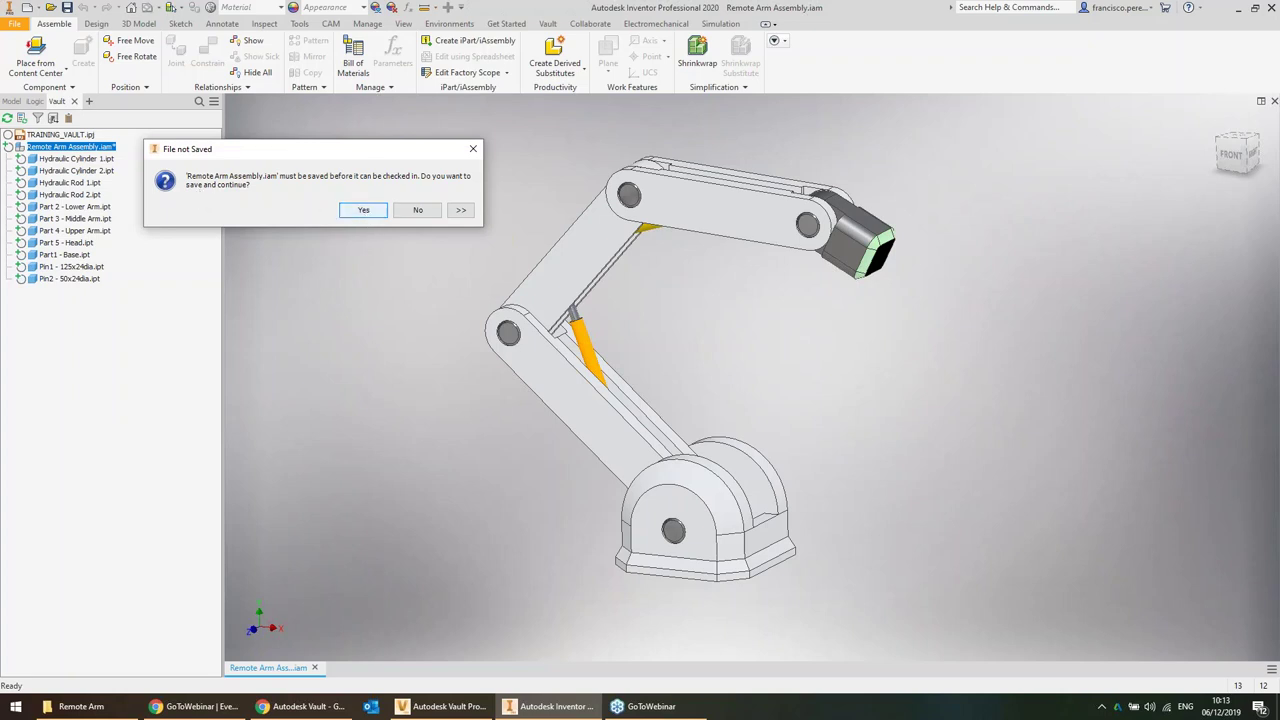
click(364, 211)
click(686, 384)
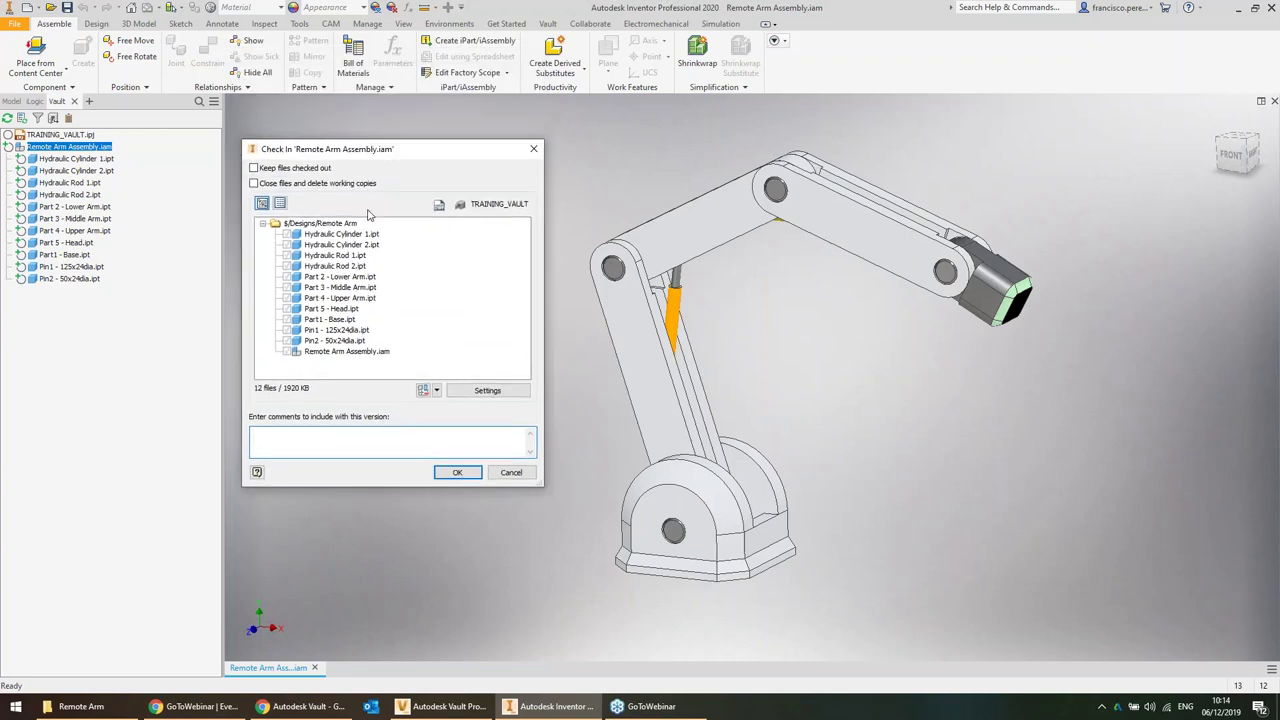
Compare the check-in list with the files in the Remote Arm folder, and include the related files in the check-in
click(338, 353)
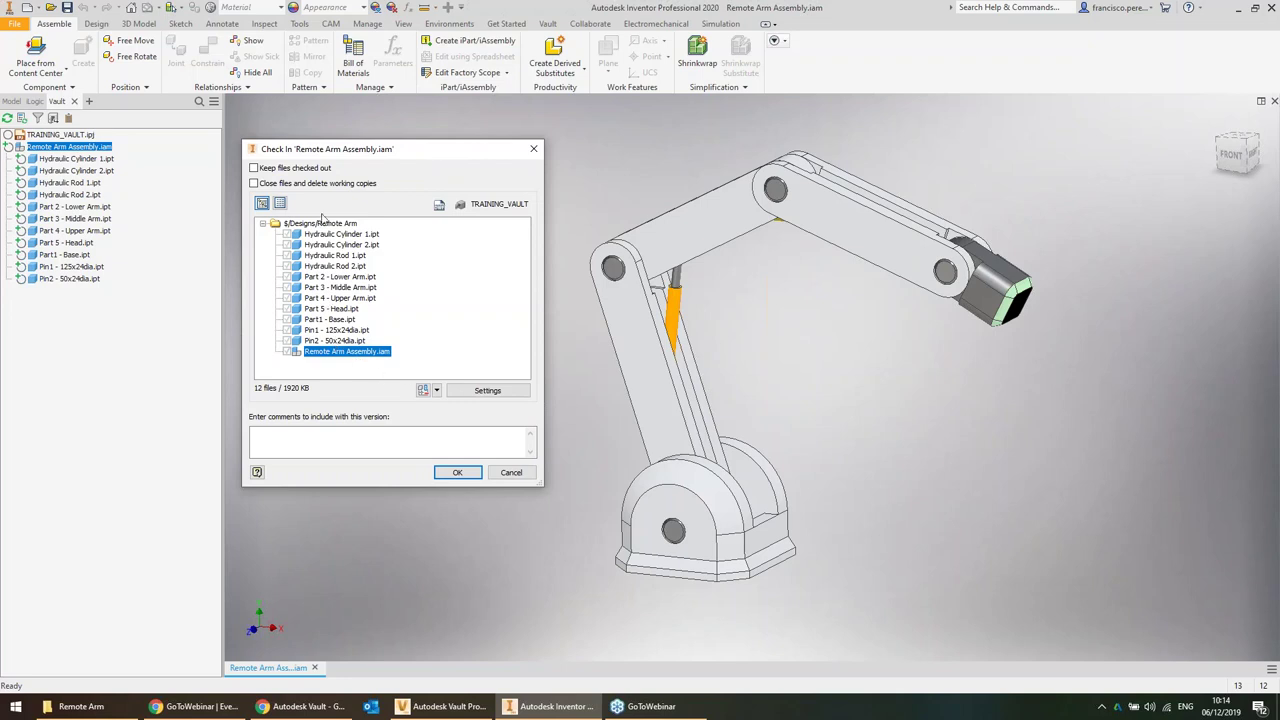
click(292, 439)
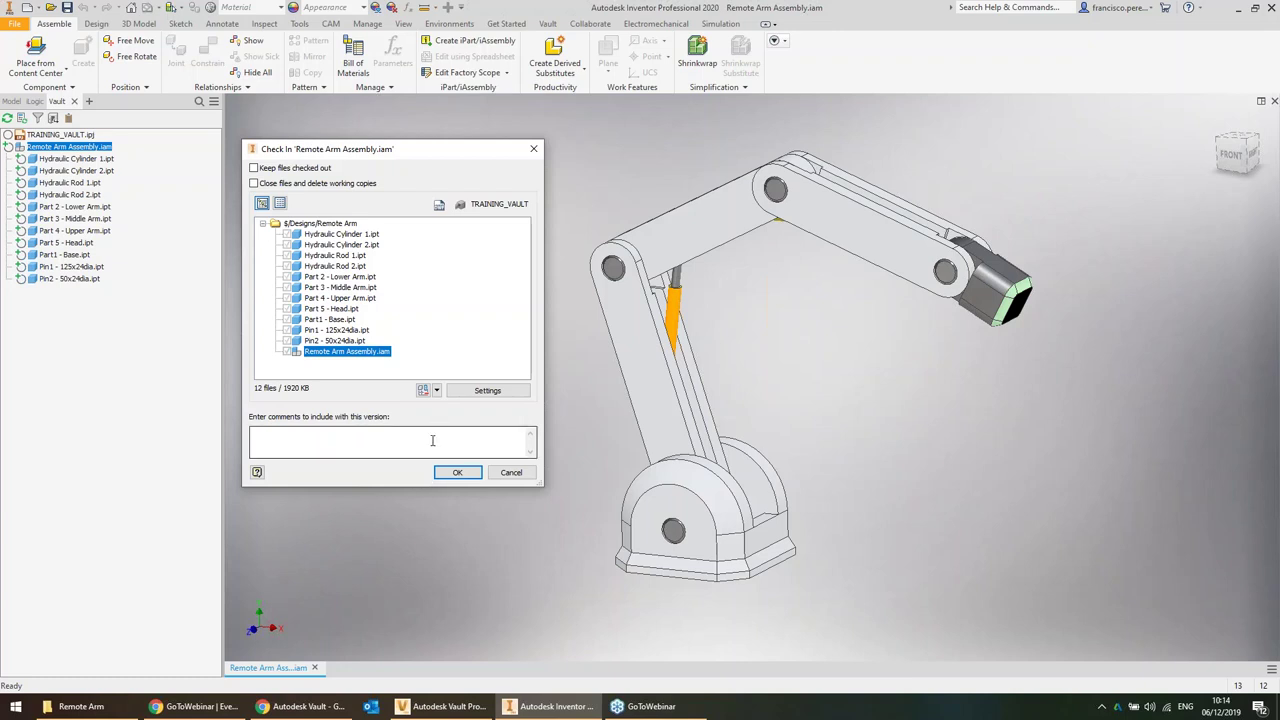
click(78, 706)
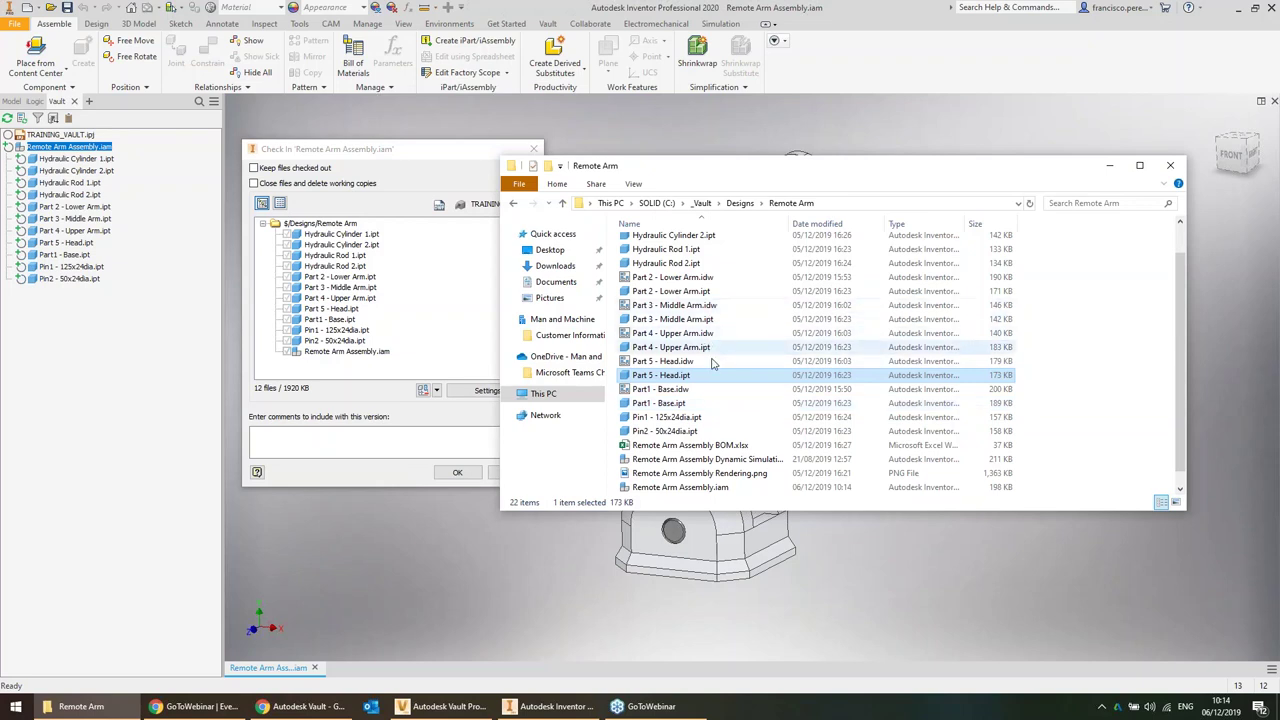
click(1110, 165)
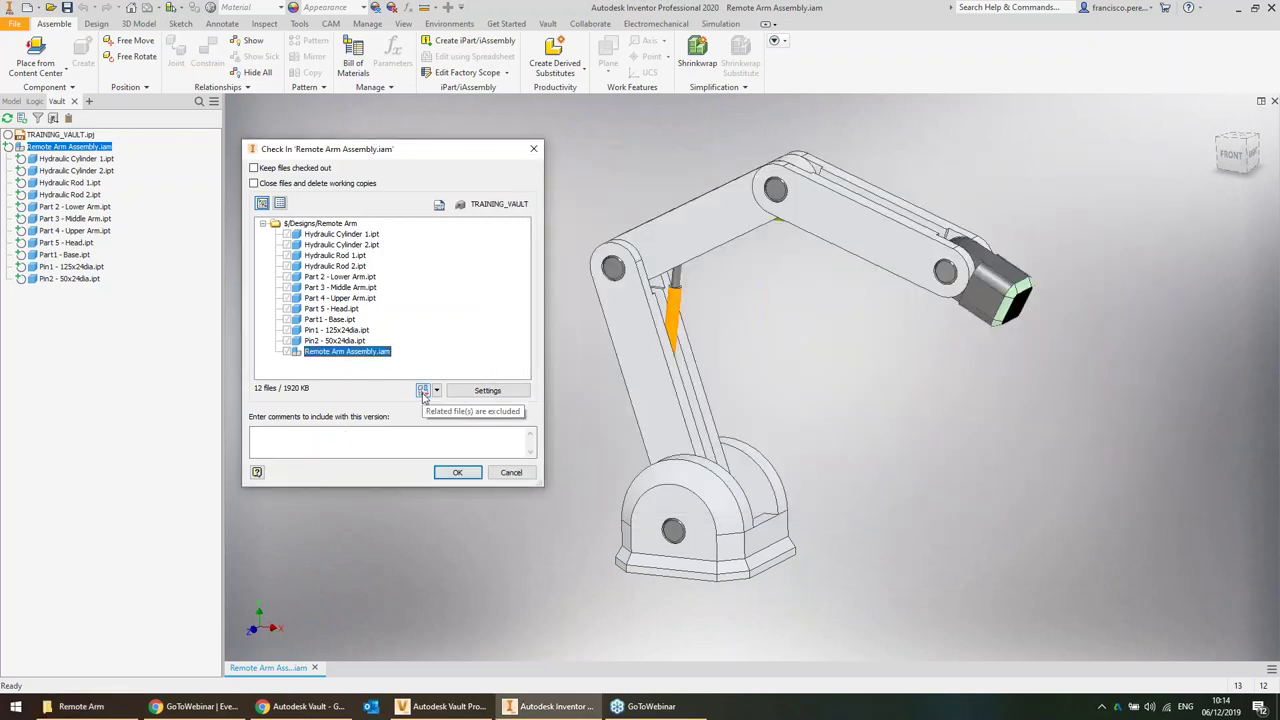
click(424, 391)
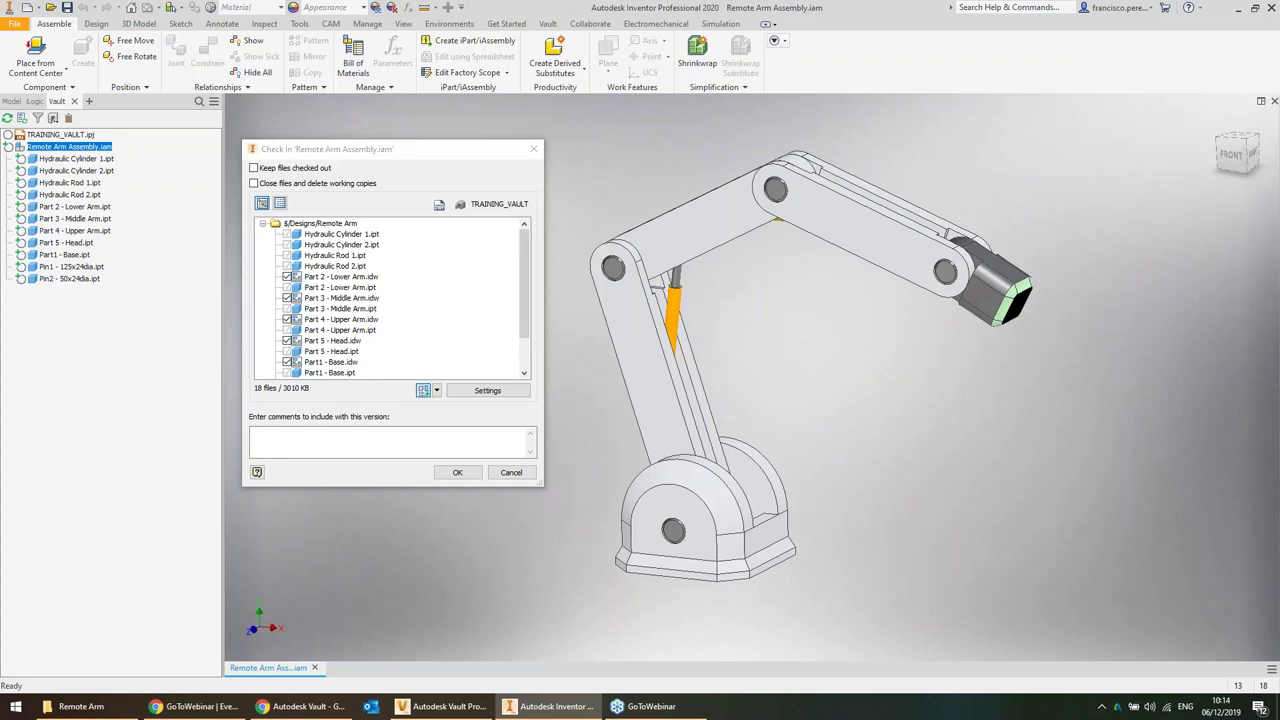
Review the drawings included in the check-in list, and check in the files with the comment "Initial check-in."
click(364, 281)
click(349, 298)
click(345, 320)
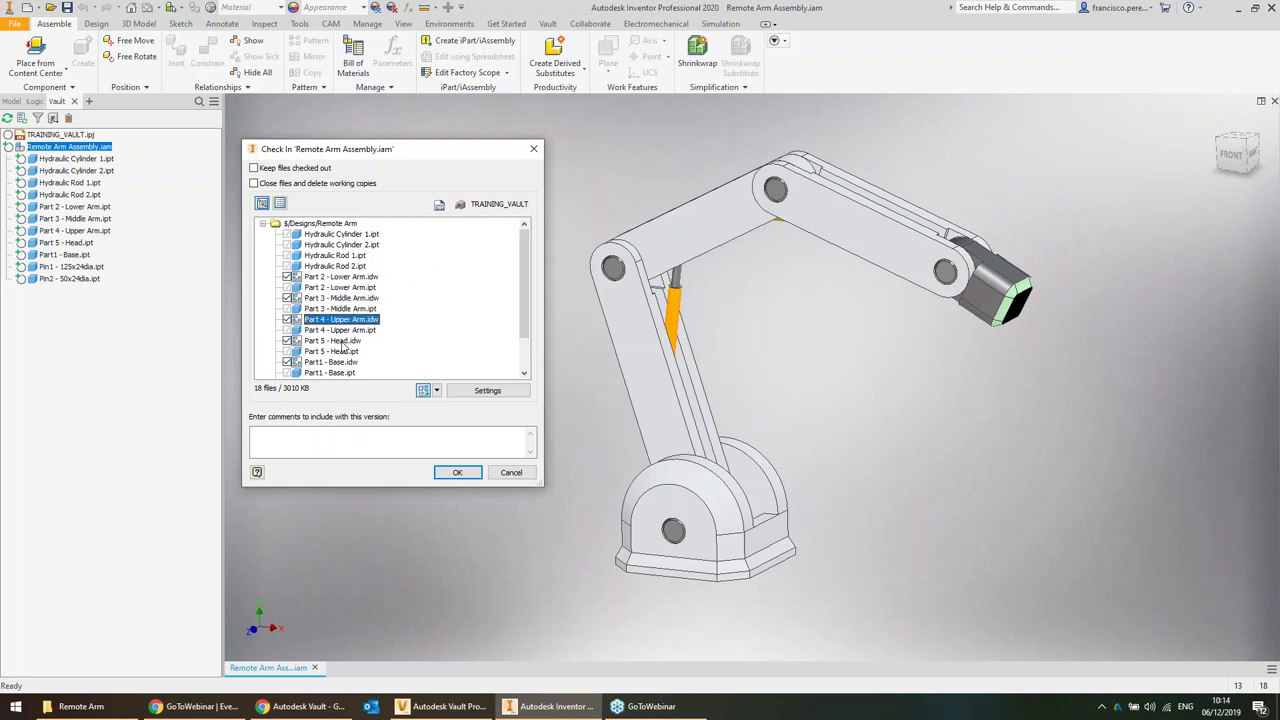
click(340, 341)
click(336, 362)
scroll(497, 310, down, 2)
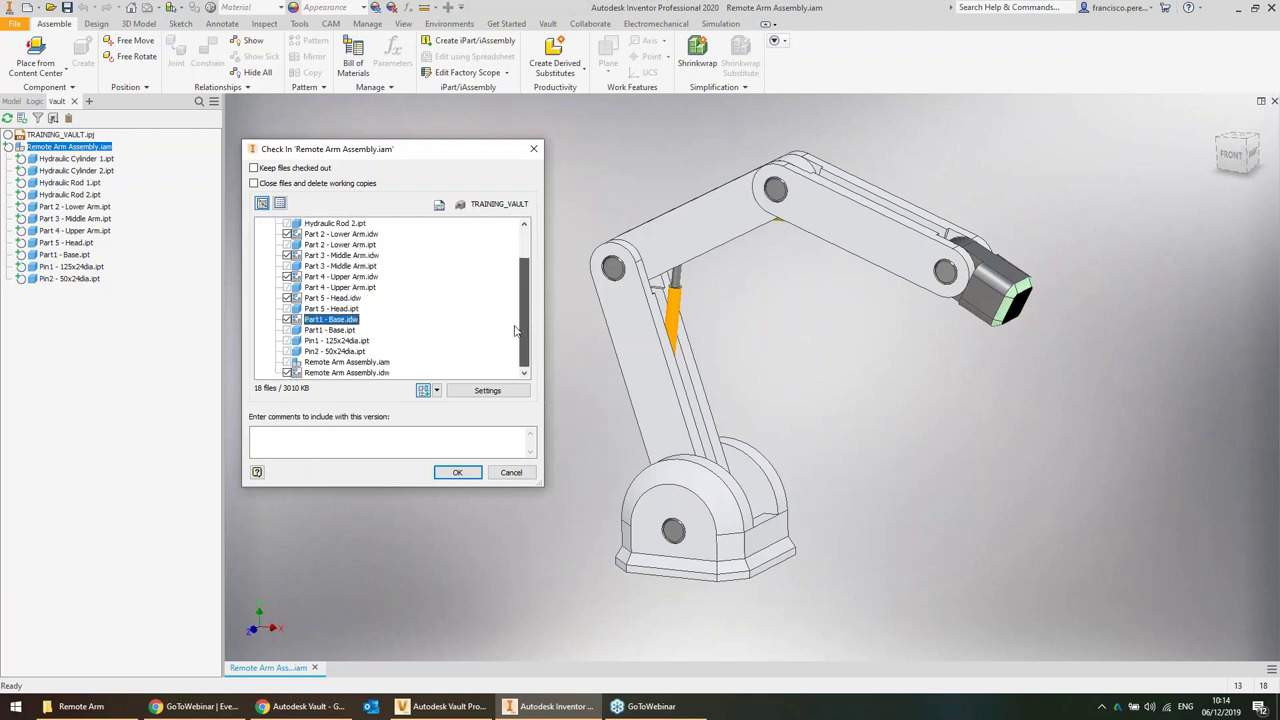
click(402, 436)
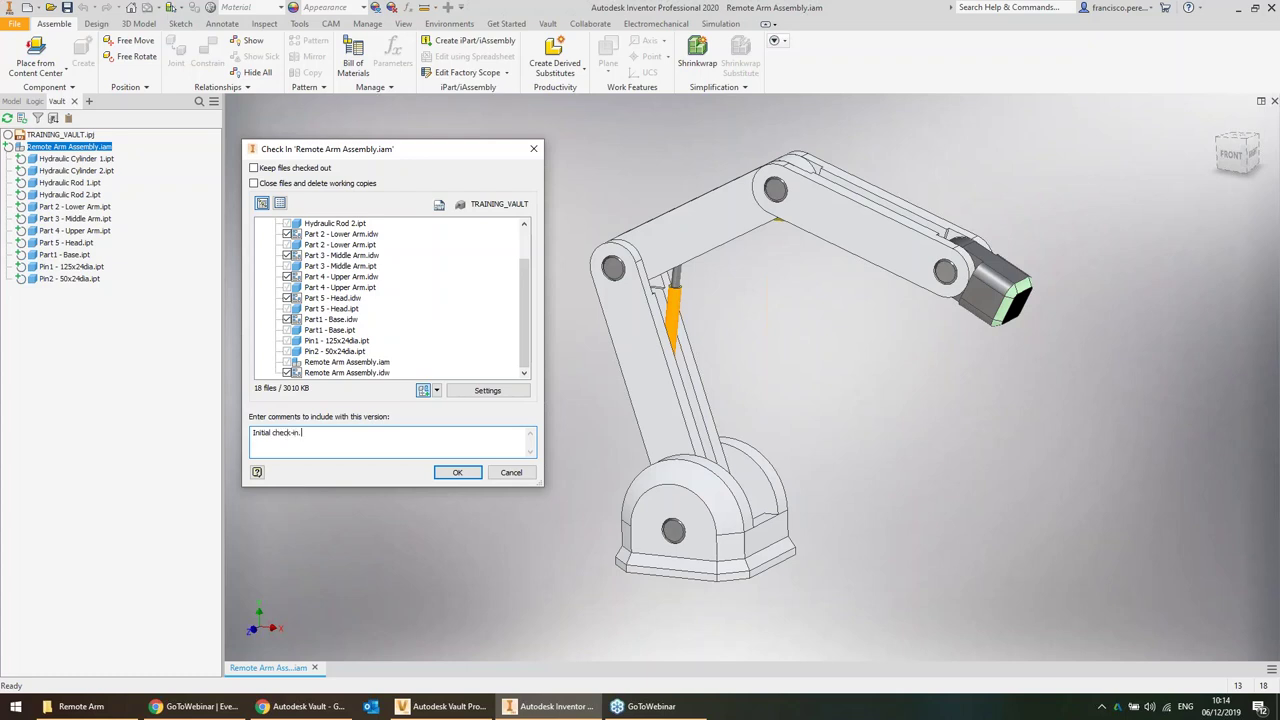
click(458, 473)
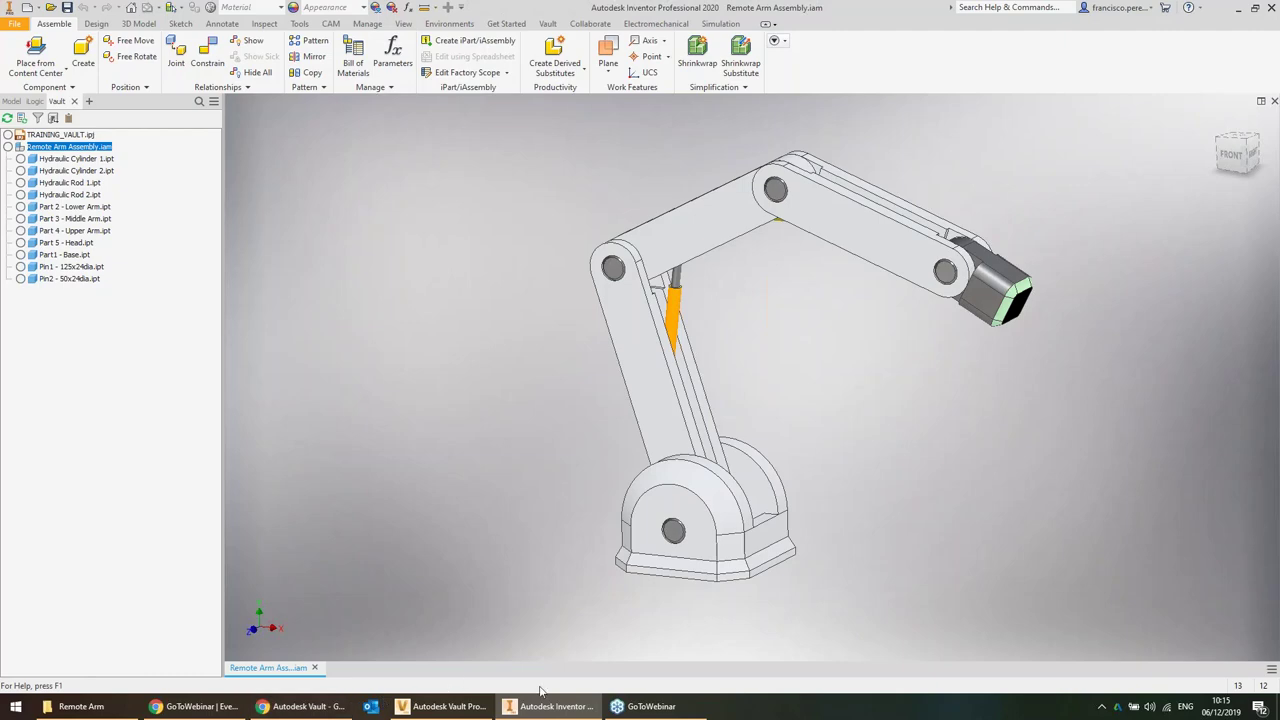
Switch to Vault Professional, open the Remote Arm folder with a taller file list, and preview a few of its checked-in files
click(445, 706)
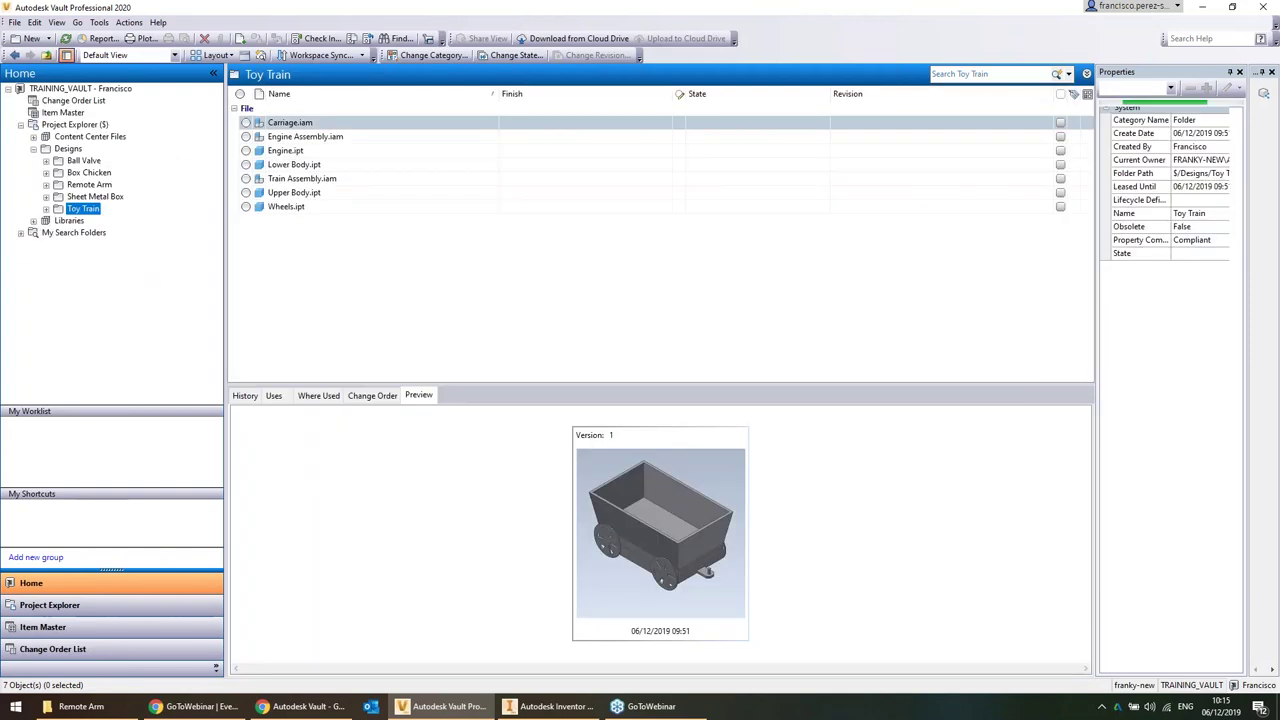
click(90, 185)
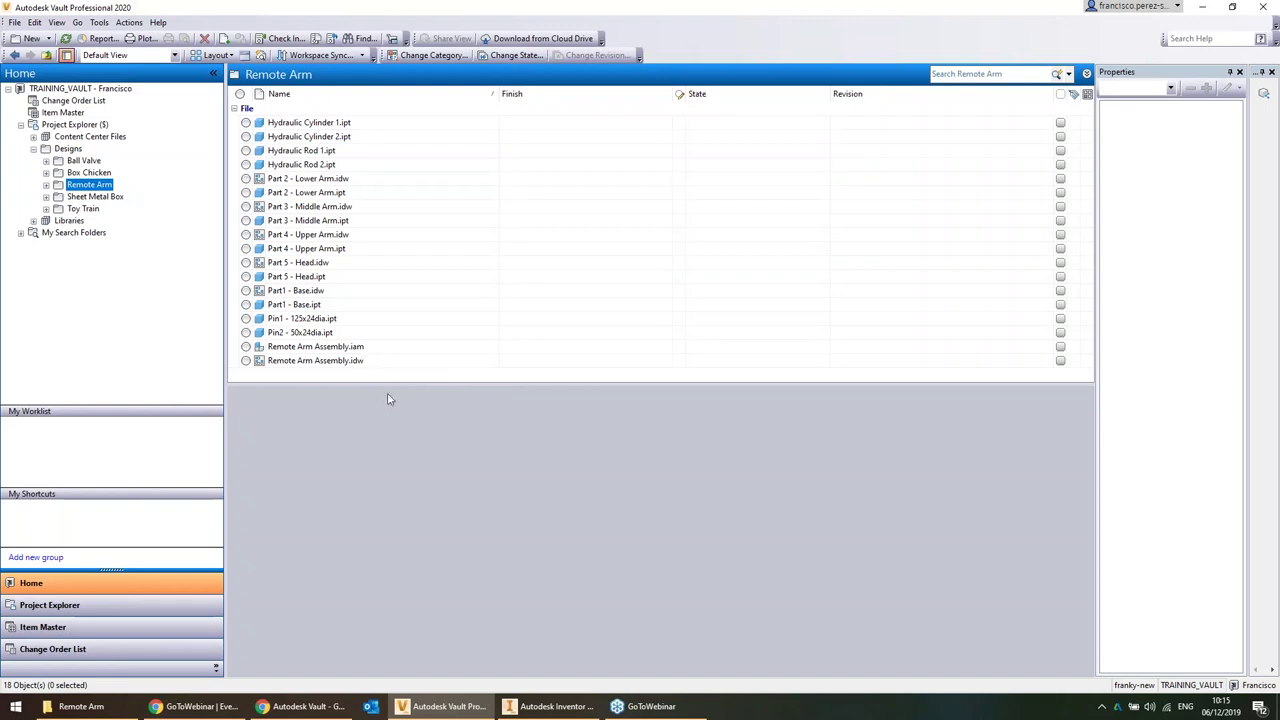
drag(403, 382, 405, 435)
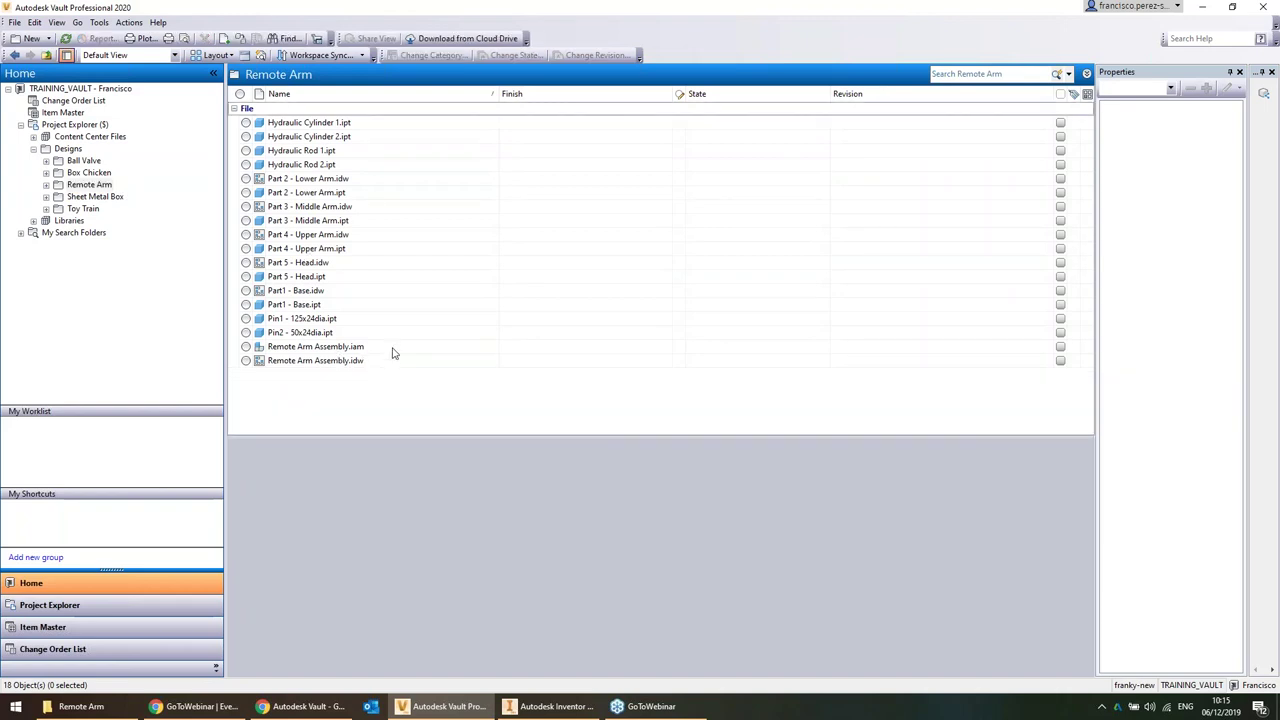
click(307, 123)
click(312, 178)
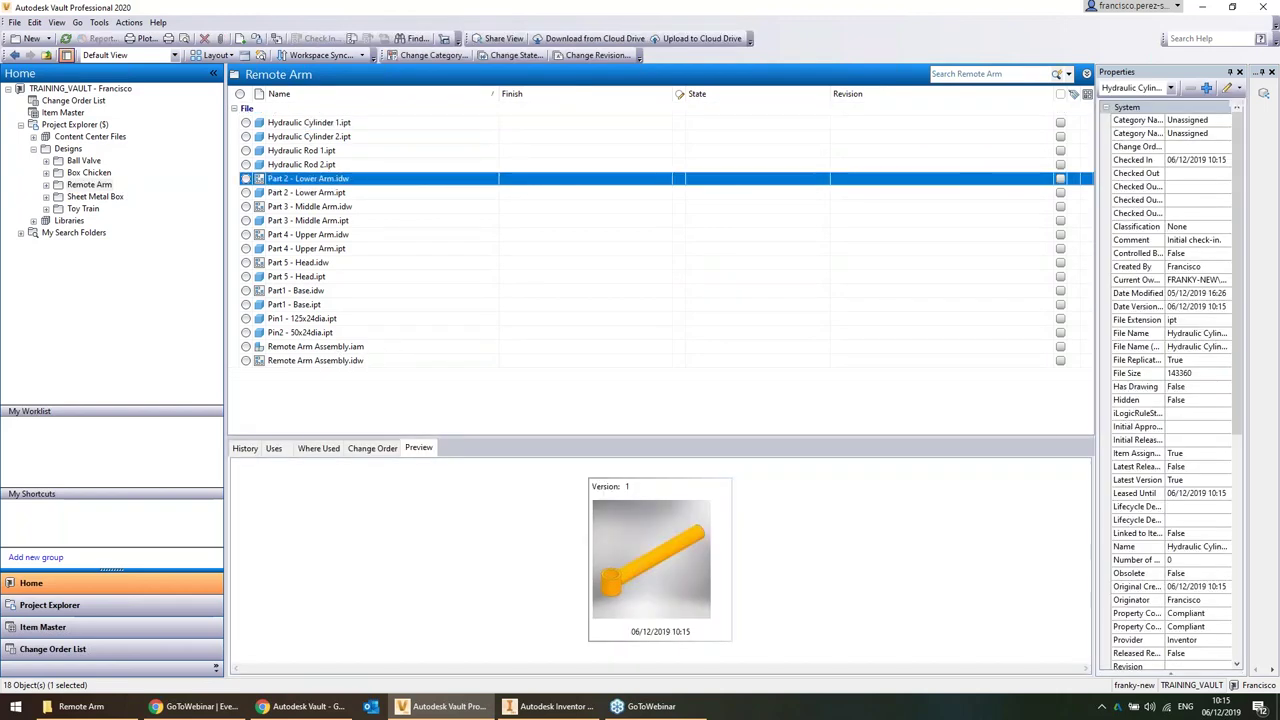
click(322, 194)
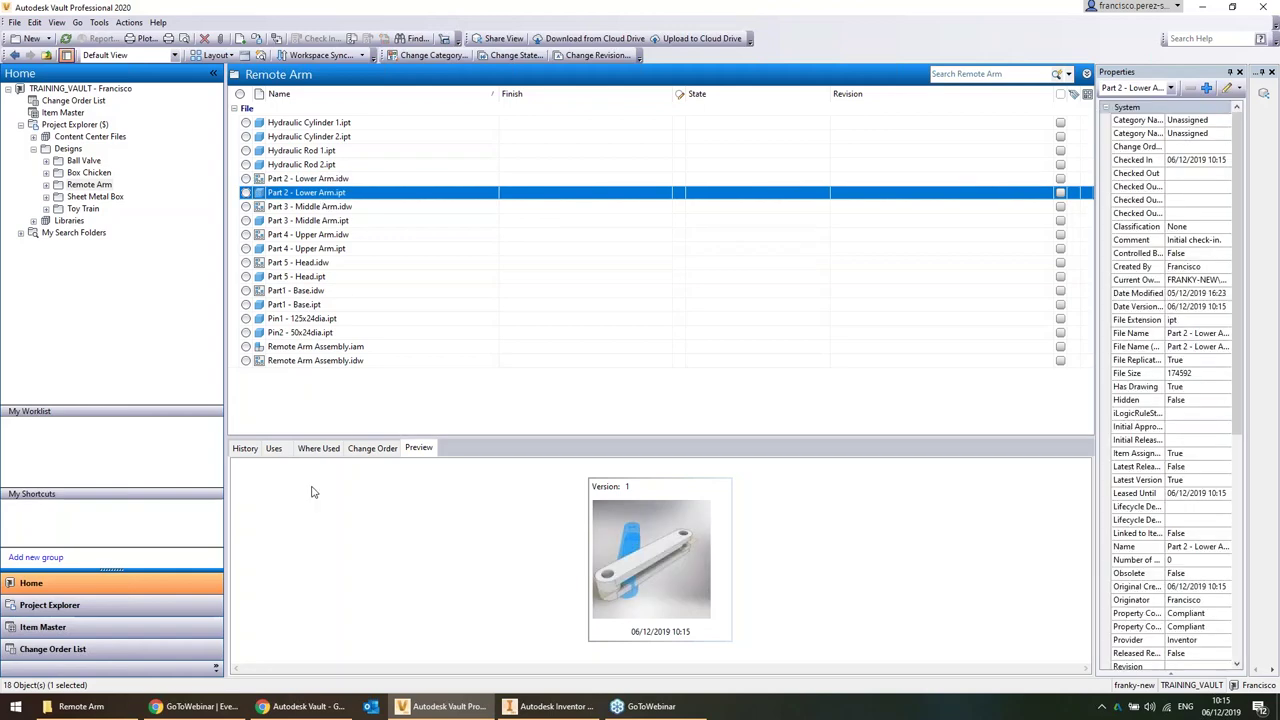
Switch to File Explorer's Remote Arm folder, widen the name column to fit, and view Remote Arm Assembly Rendering.png
click(68, 706)
click(845, 363)
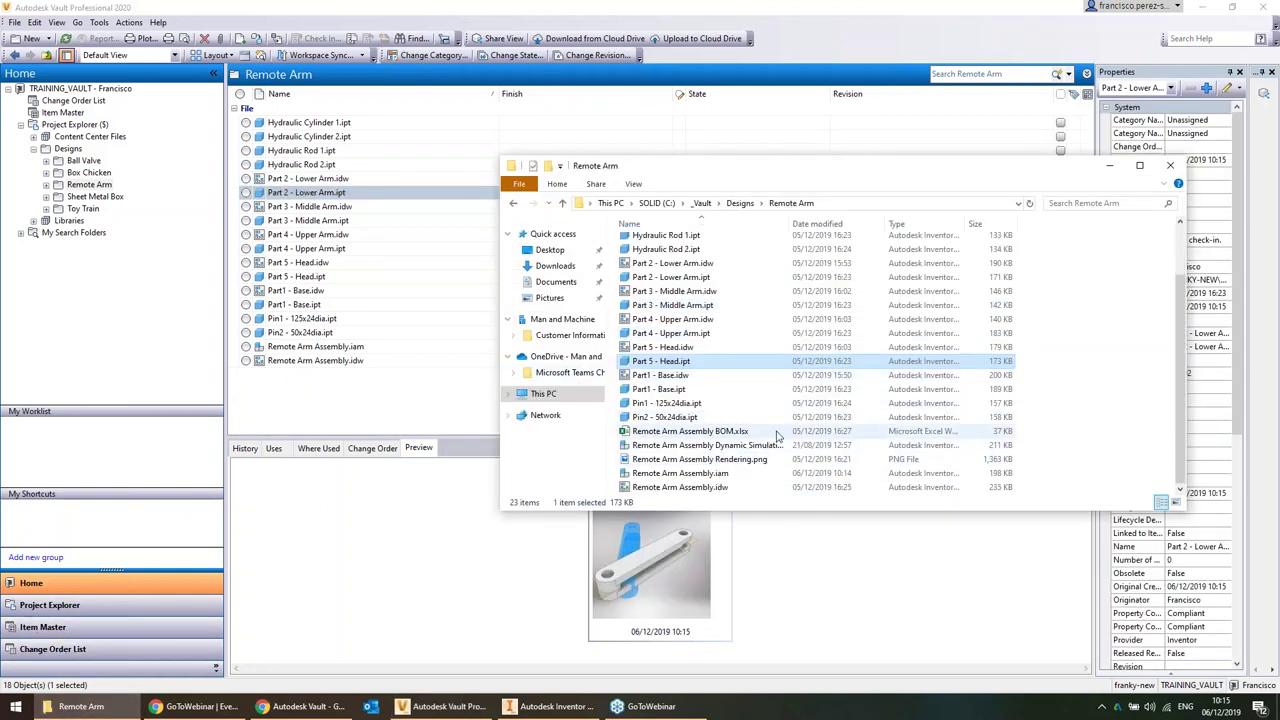
click(690, 431)
double_click(790, 223)
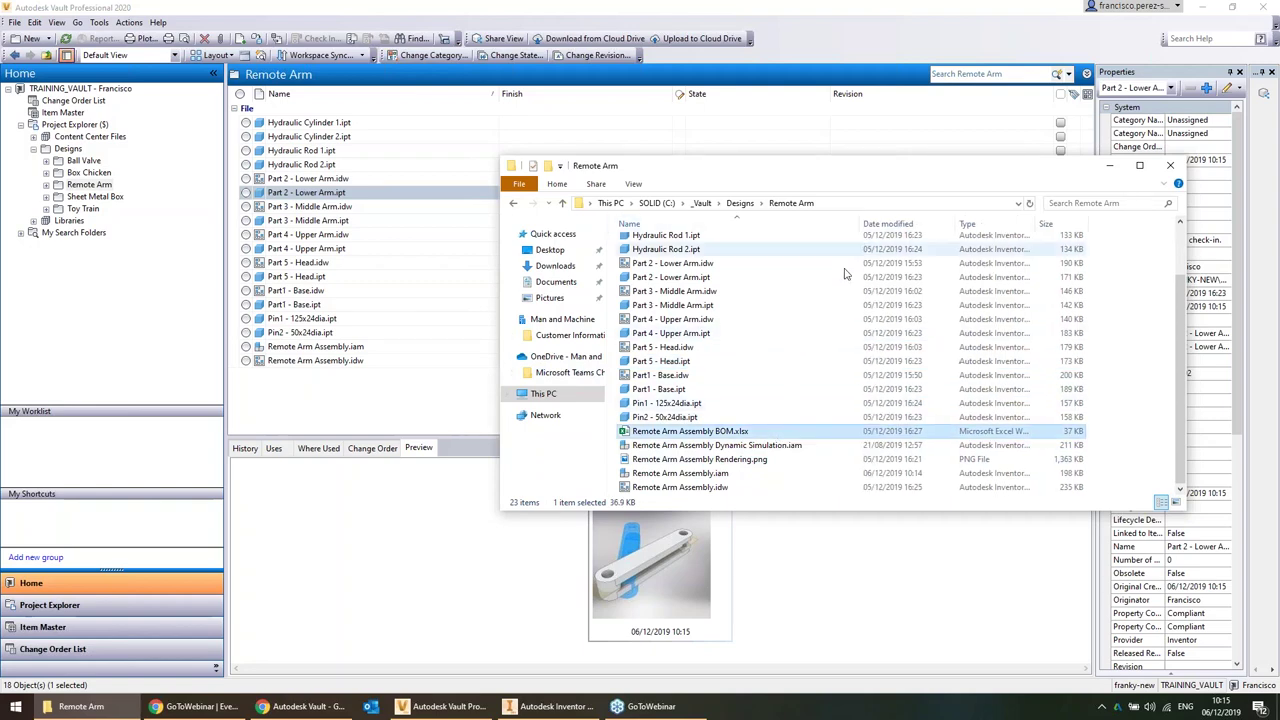
click(706, 462)
double_click(706, 462)
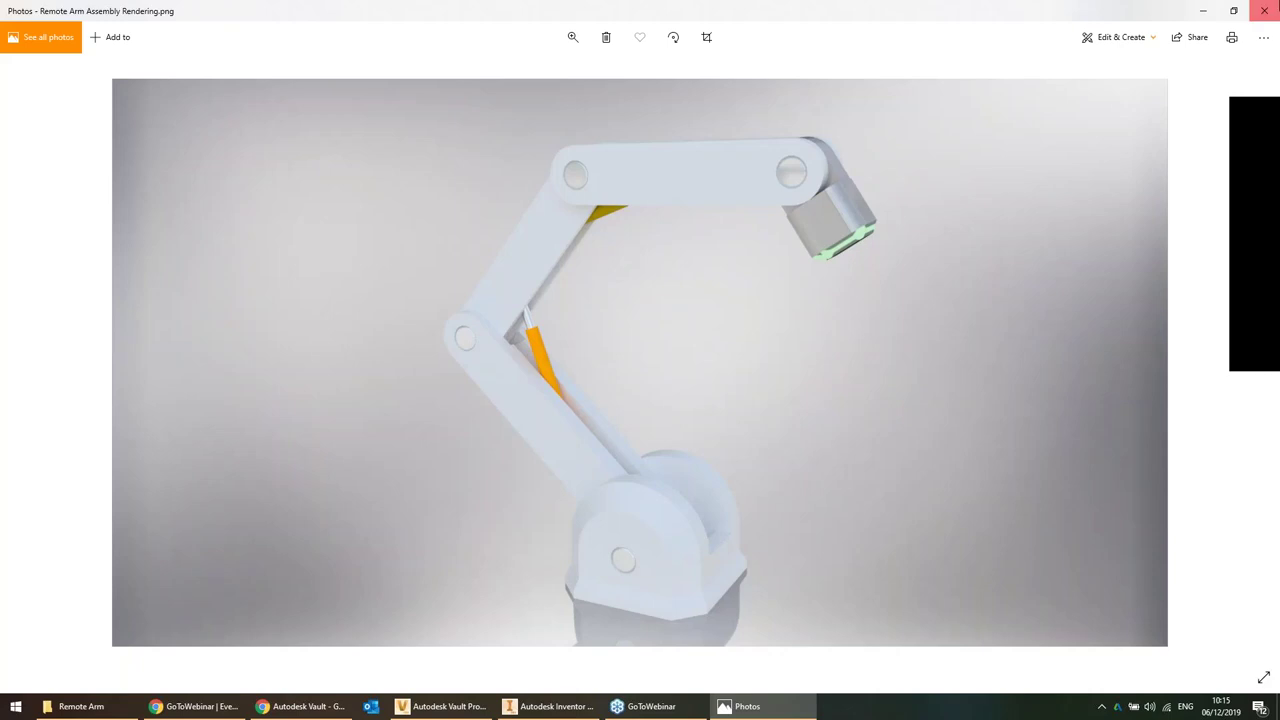
click(1264, 10)
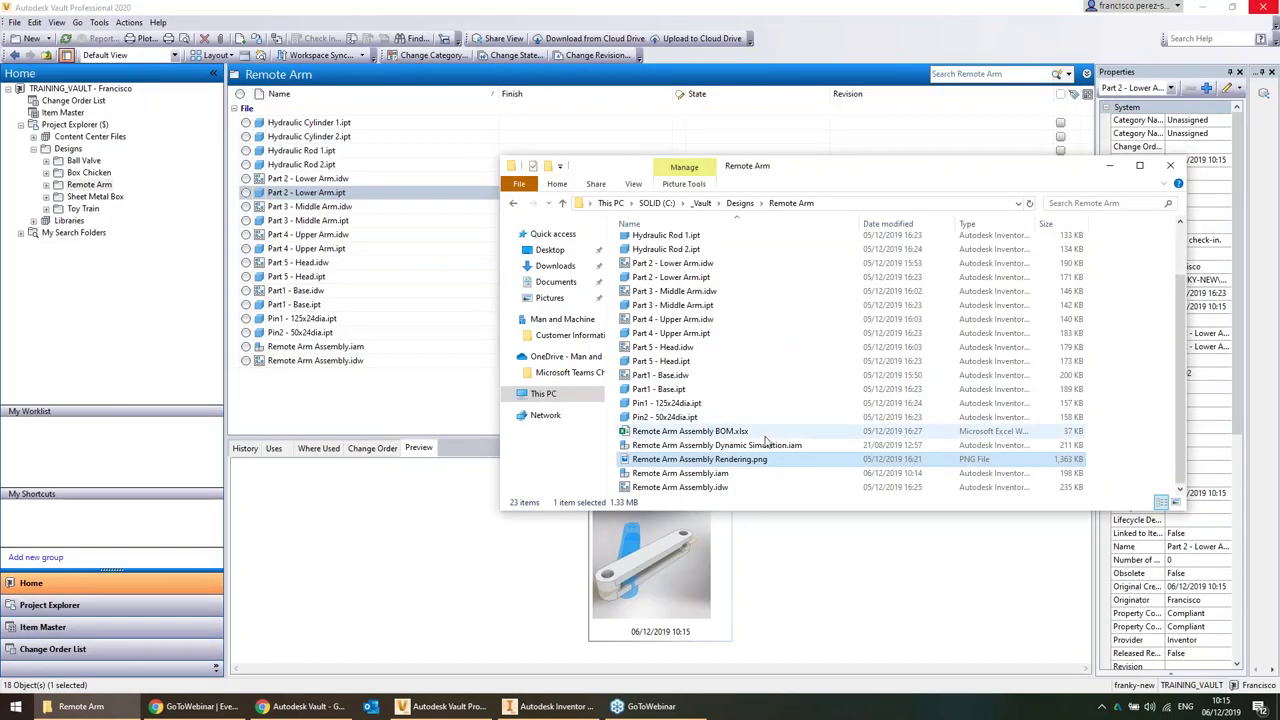
Add Remote Arm Assembly BOM.xlsx and Remote Arm Assembly Rendering.png from File Explorer to the Remote Arm folder in Vault
click(720, 487)
click(743, 462)
ctrl+click(748, 431)
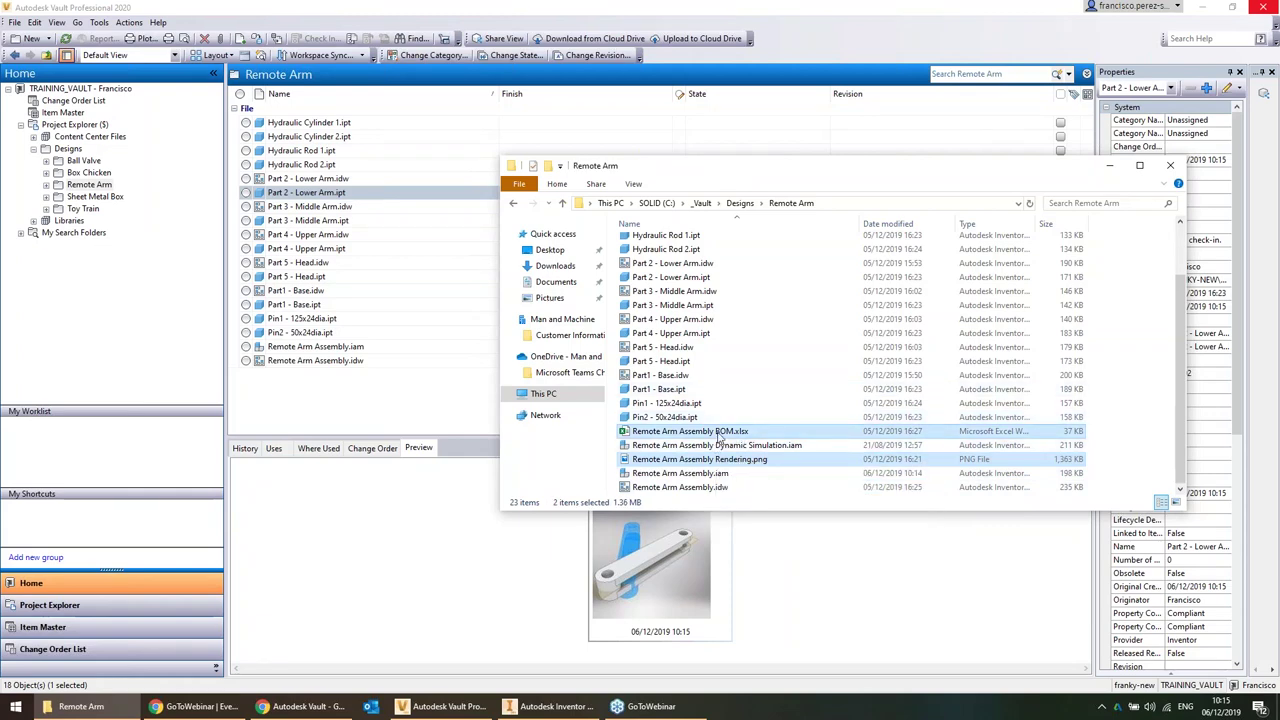
drag(719, 436, 458, 378)
click(650, 539)
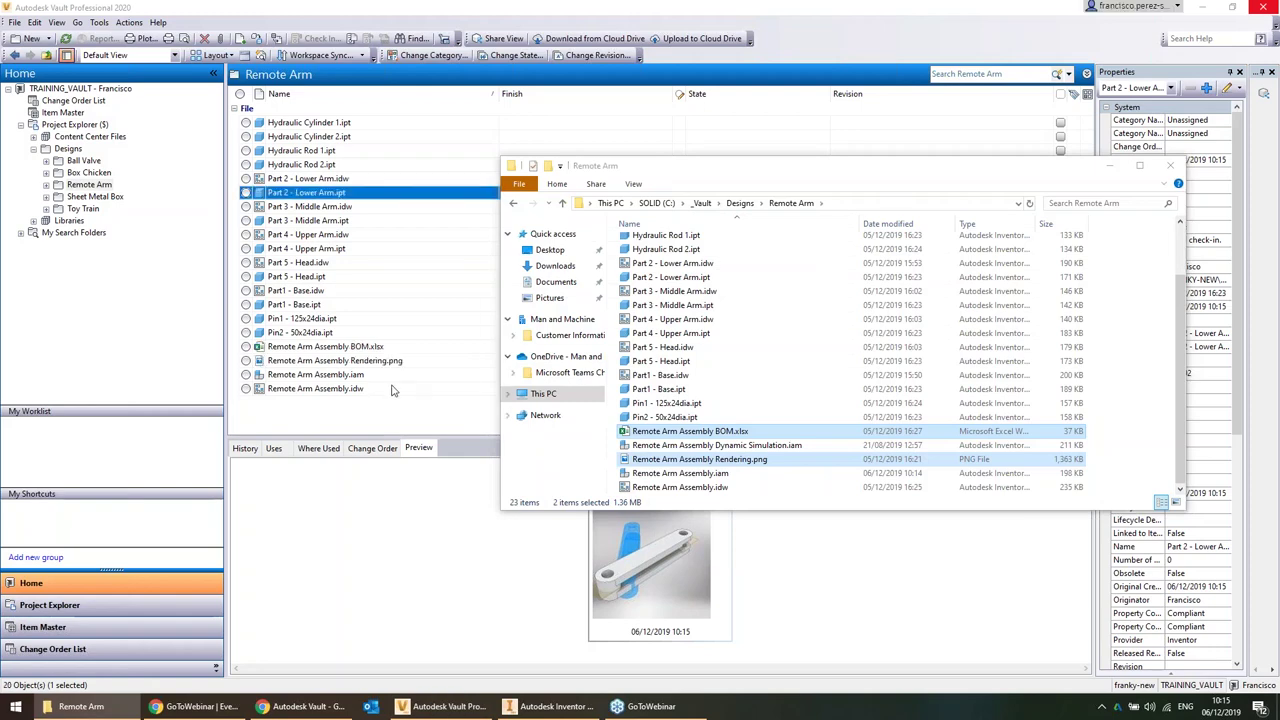
click(410, 426)
Preview Remote Arm Assembly BOM.xlsx and Remote Arm Assembly Rendering.png in the vault
click(378, 348)
click(375, 362)
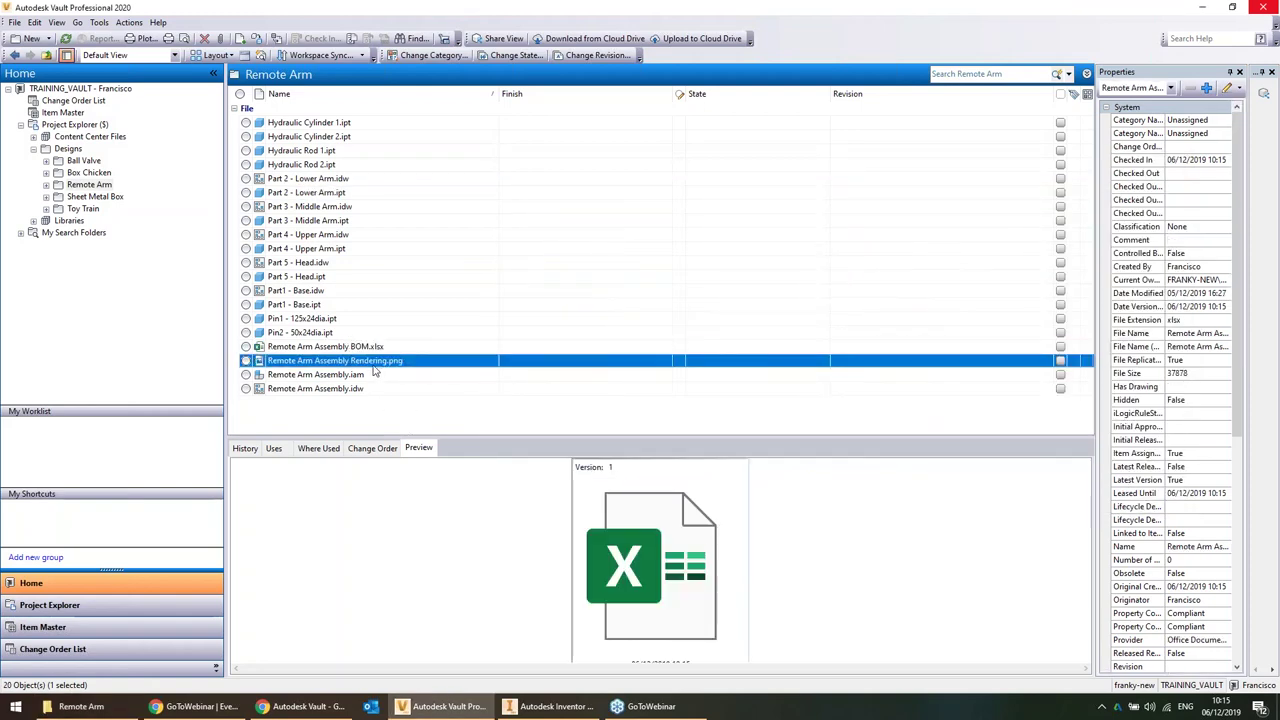
click(380, 347)
click(378, 361)
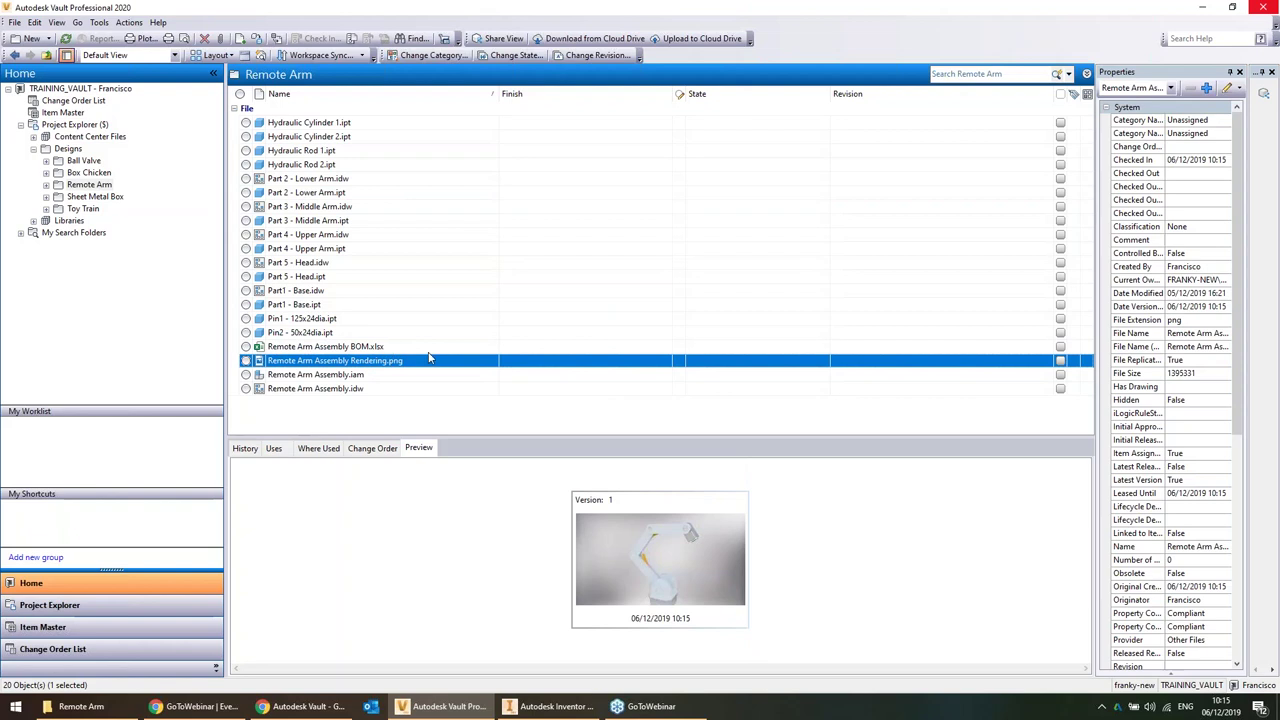
click(425, 346)
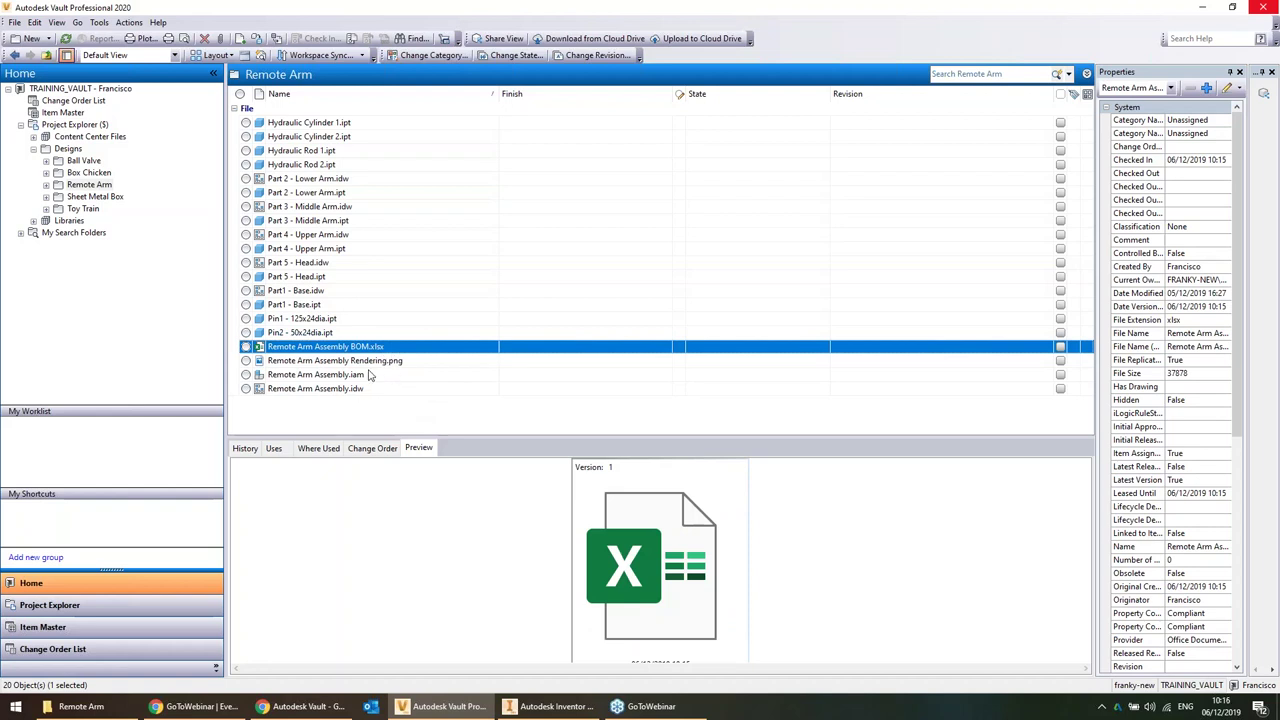
Enlarge the details area for Remote Arm Assembly.iam, and examine the components it uses
click(312, 375)
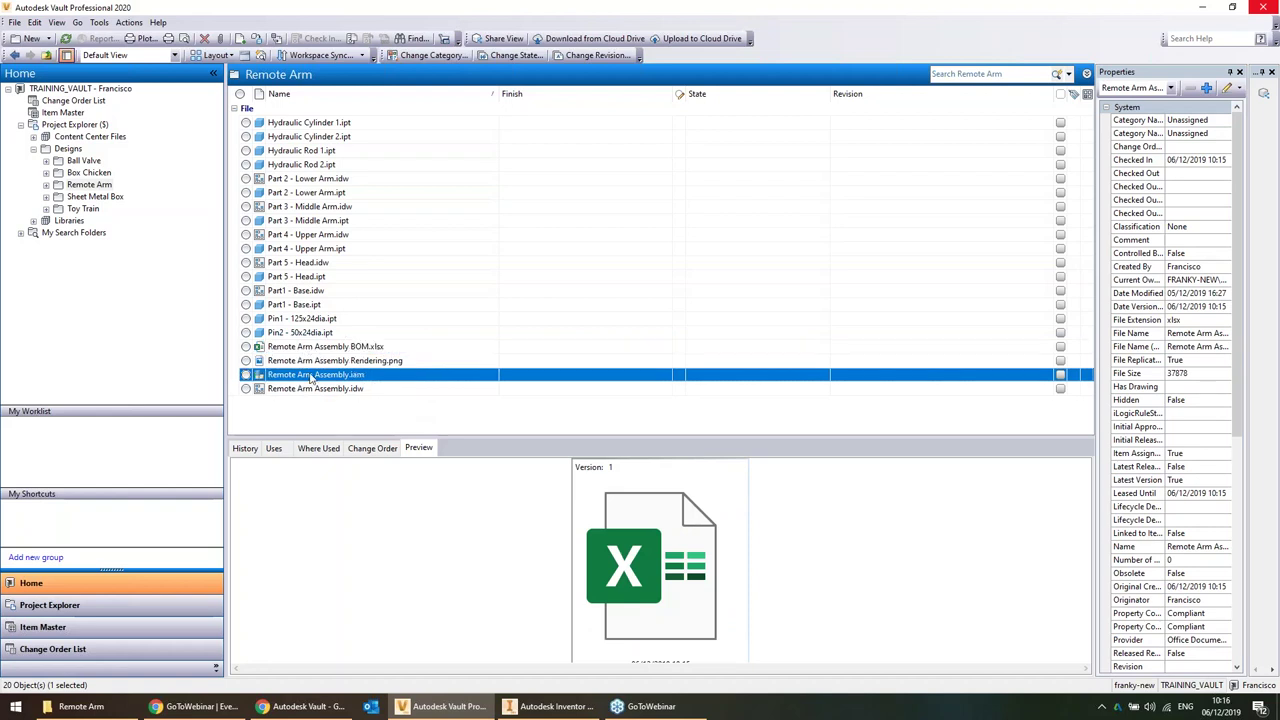
drag(405, 440, 405, 327)
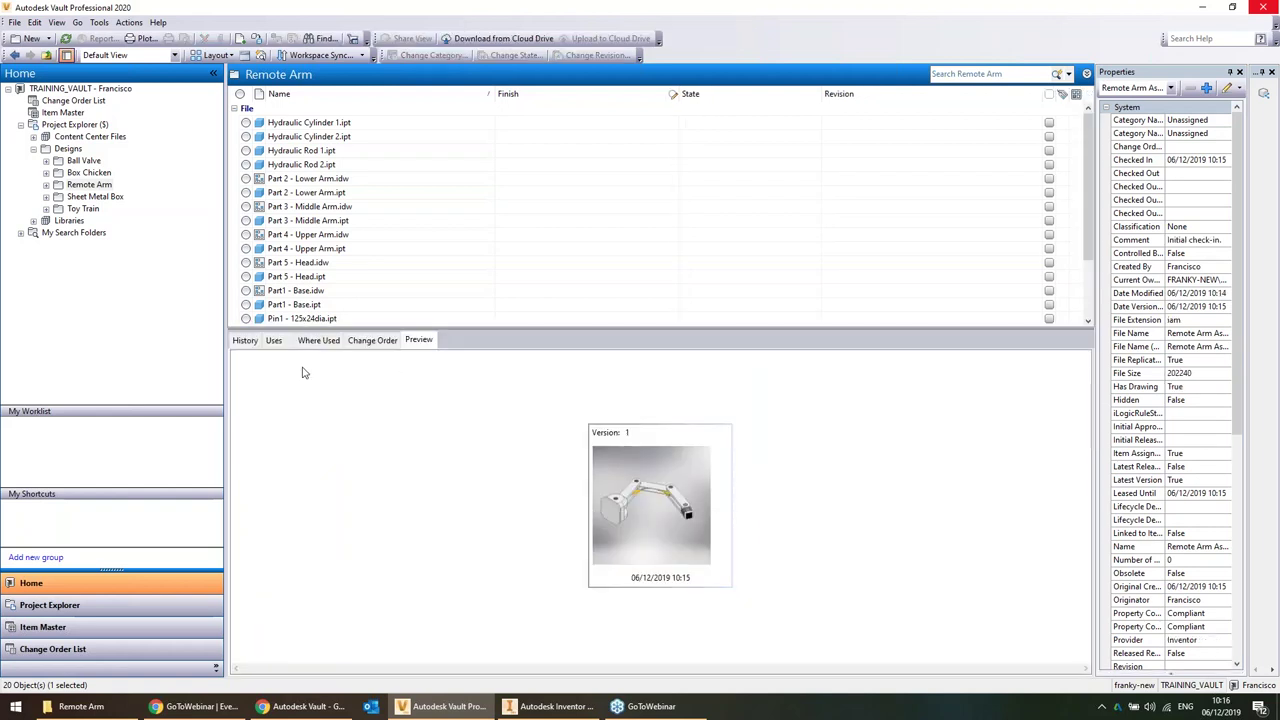
click(274, 340)
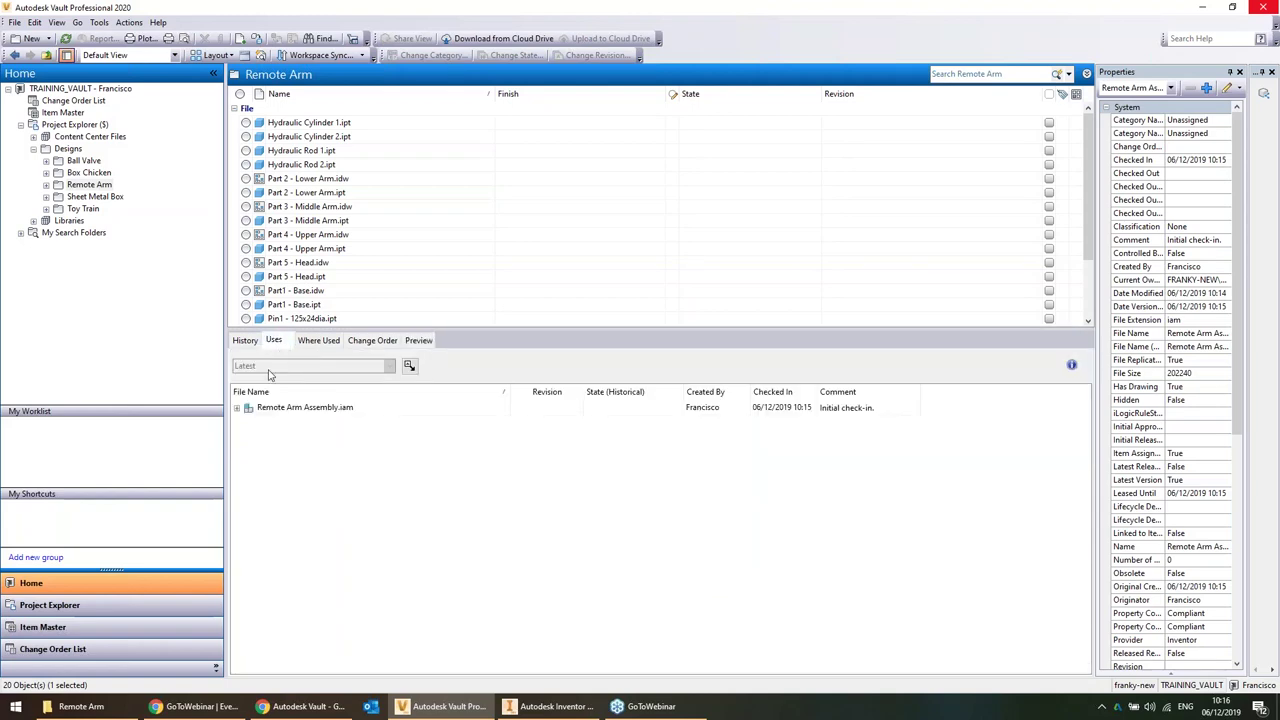
click(237, 408)
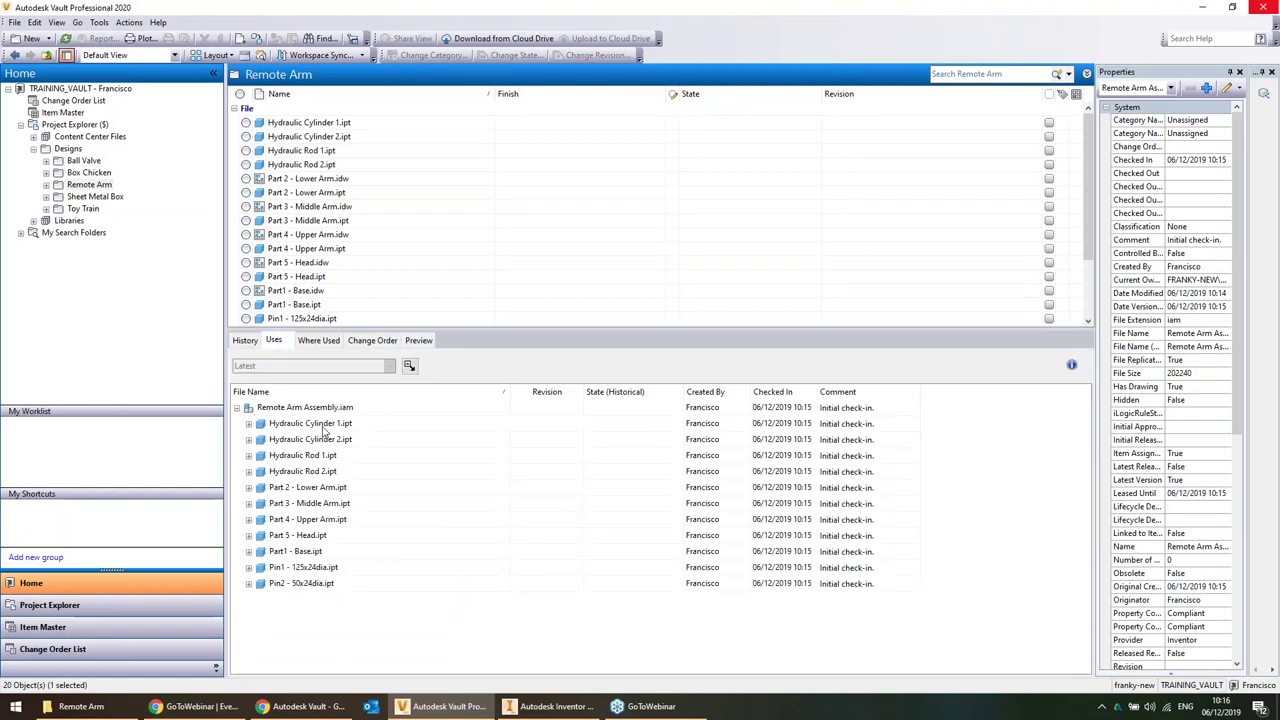
click(322, 424)
click(320, 440)
click(318, 455)
click(318, 471)
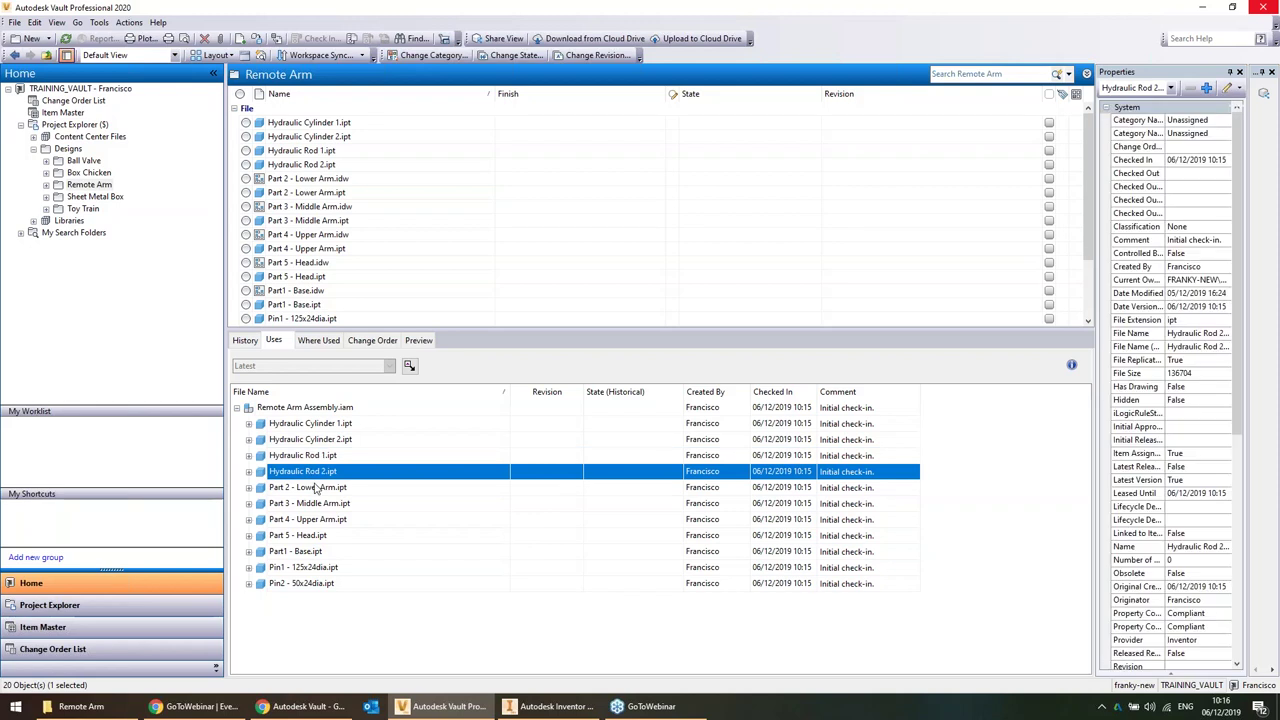
click(318, 487)
click(320, 503)
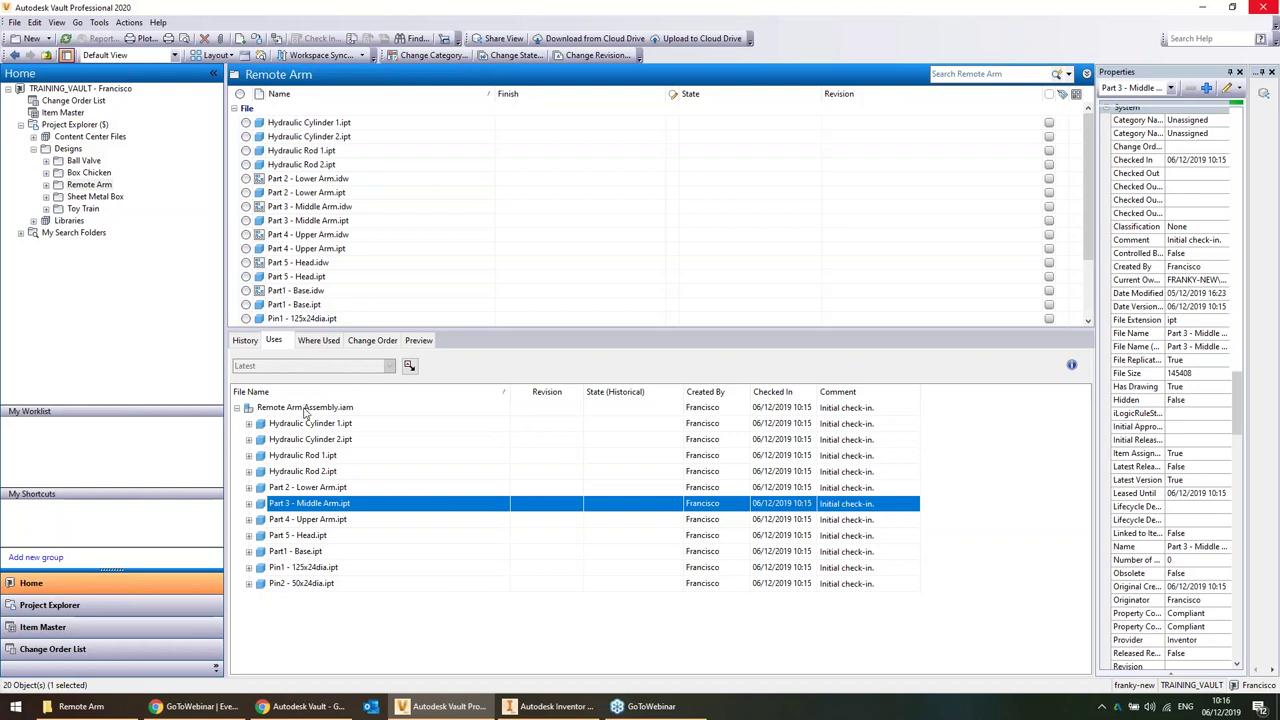
click(305, 408)
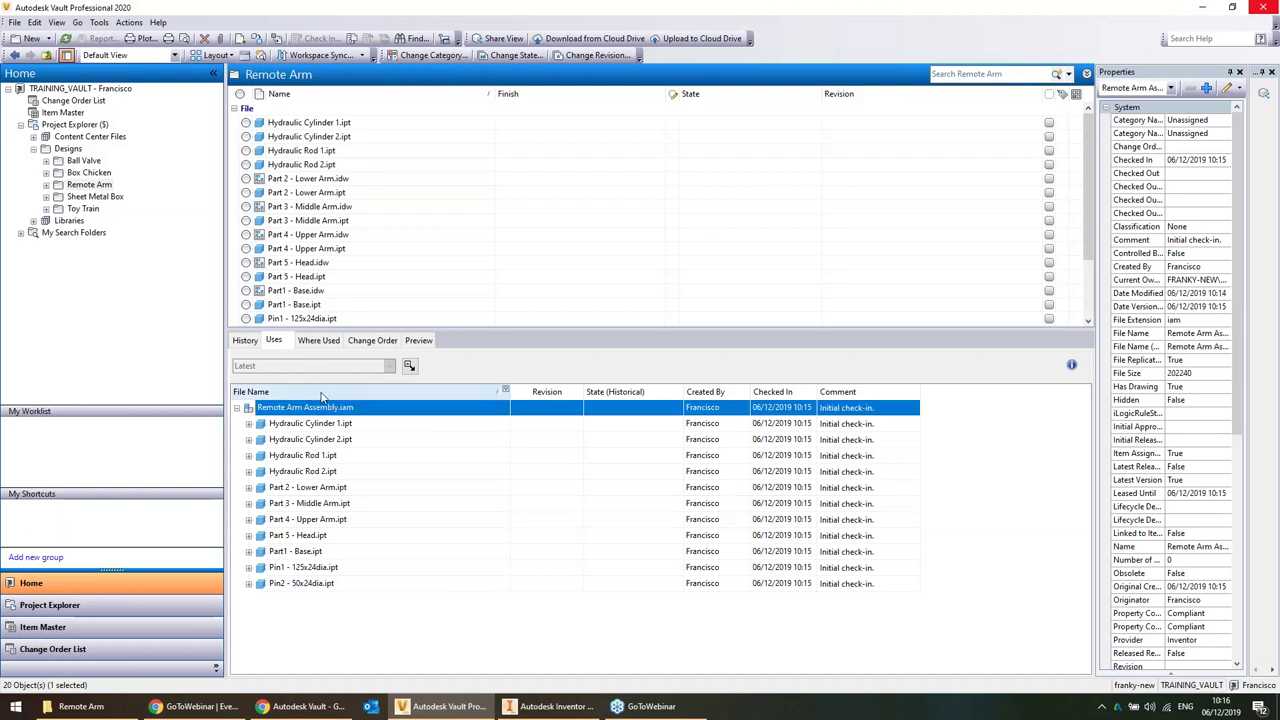
Compare the files used by Remote Arm Assembly BOM.xlsx with those used by Remote Arm Assembly.iam
scroll(400, 304, down, 1)
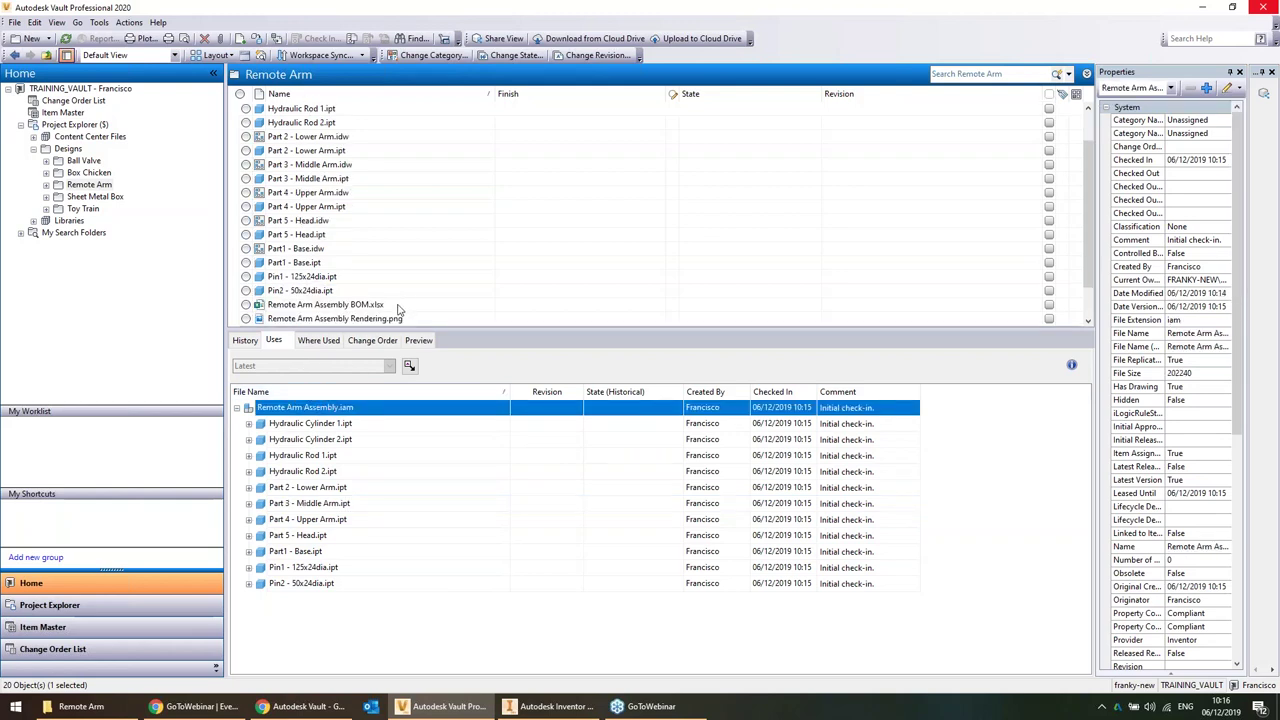
scroll(398, 309, down, 1)
click(381, 277)
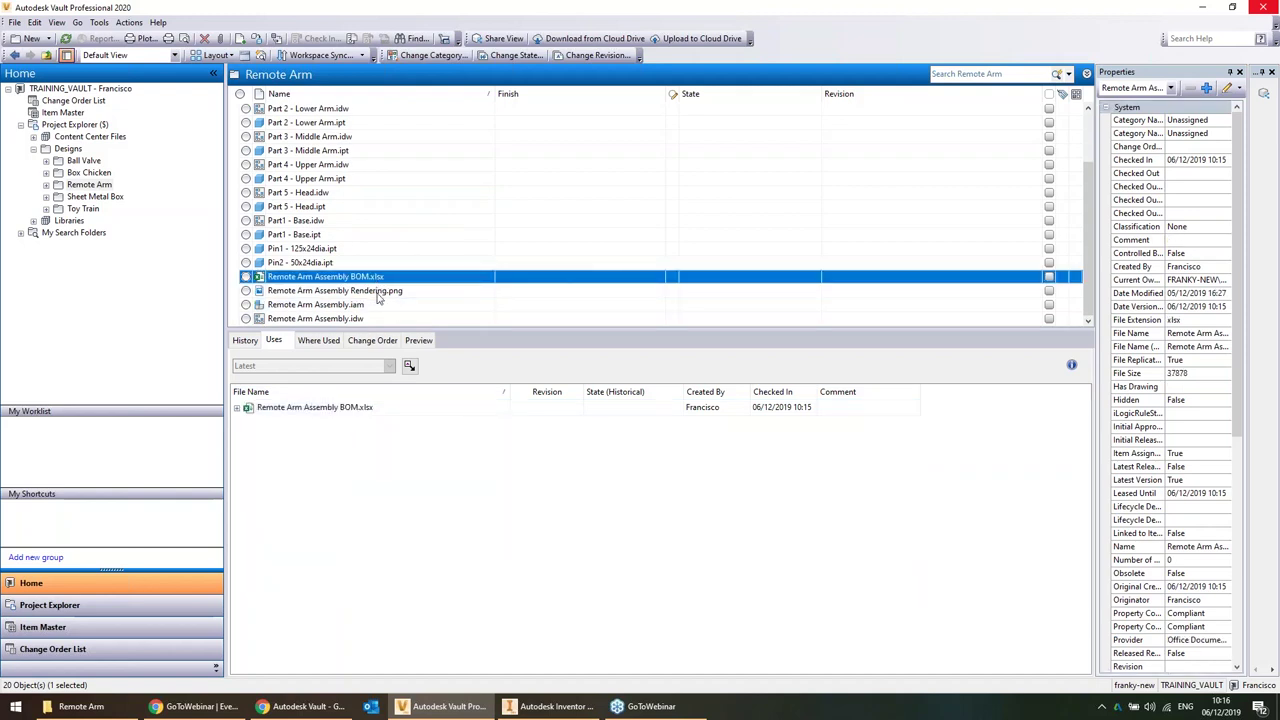
click(368, 305)
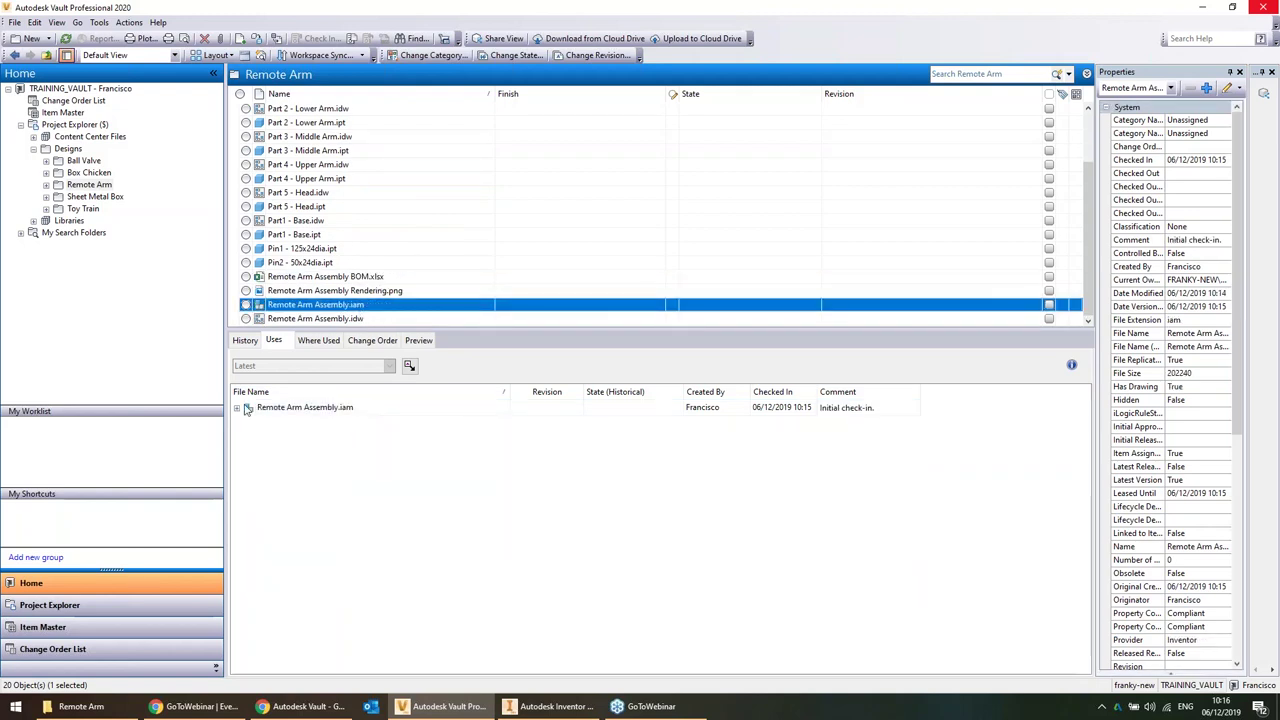
click(237, 408)
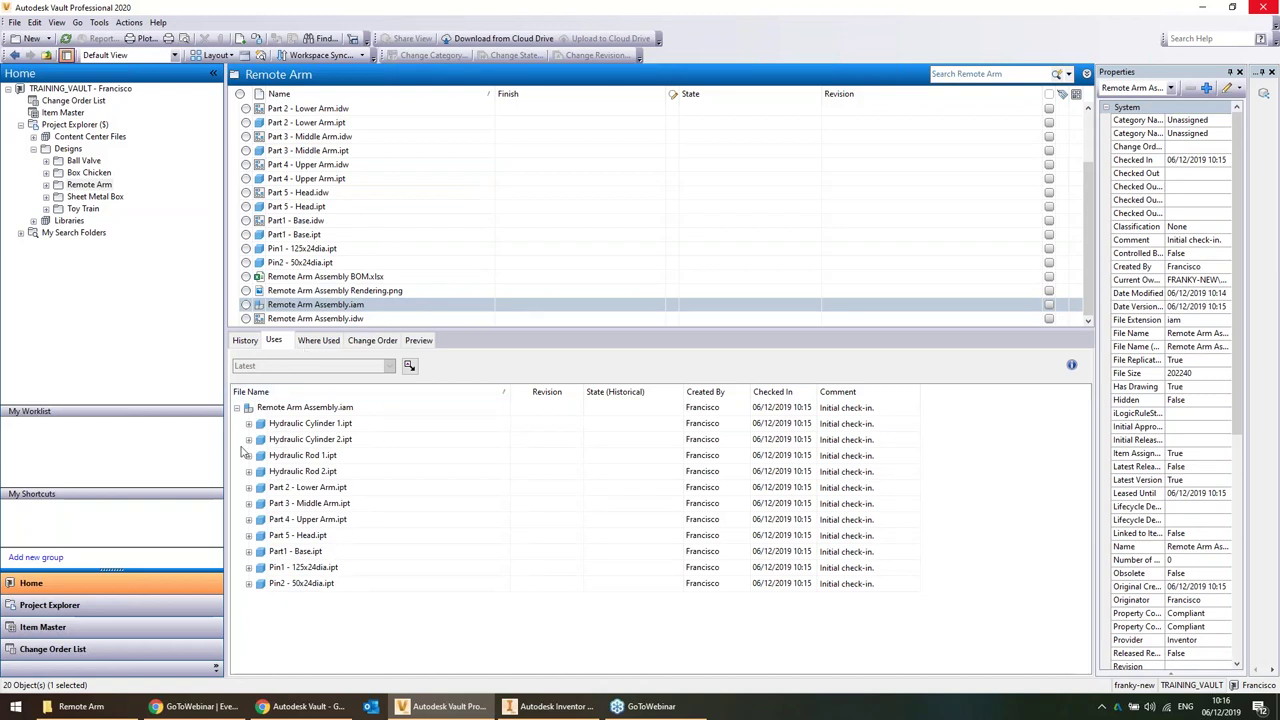
click(290, 408)
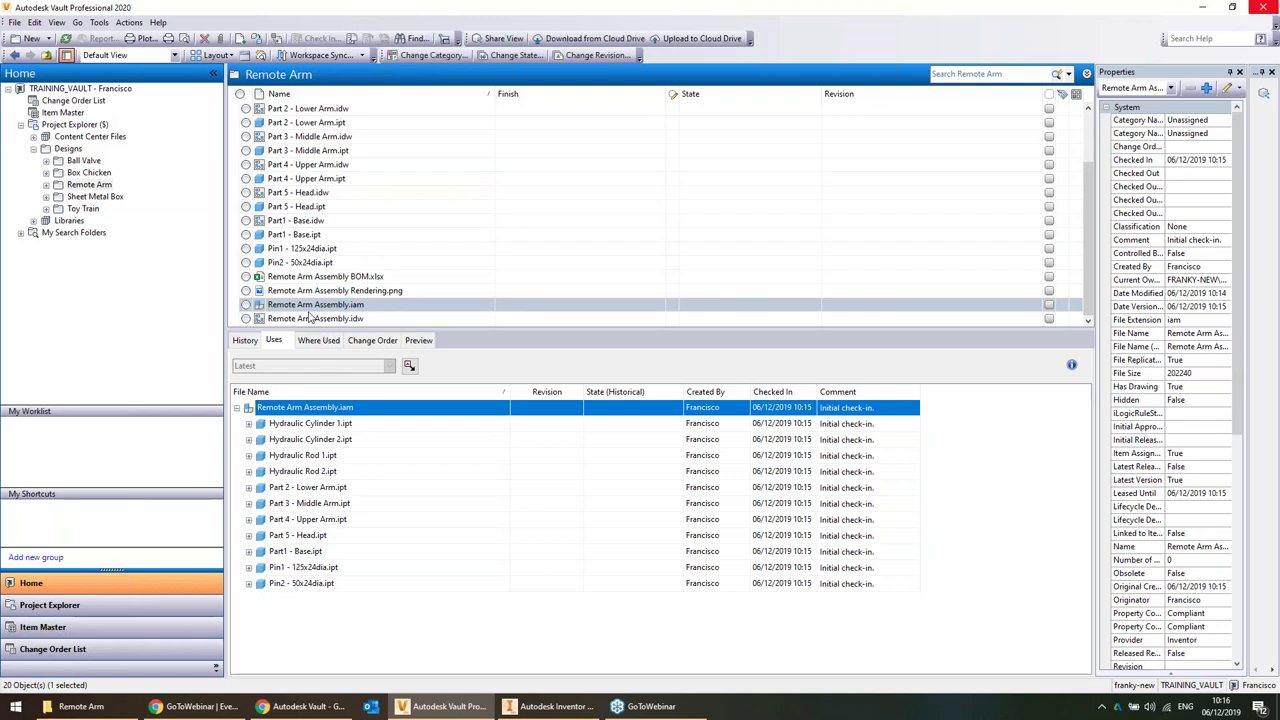
Attach Remote Arm Assembly BOM.xlsx and Remote Arm Assembly Rendering.png to Remote Arm Assembly.iam
click(424, 308)
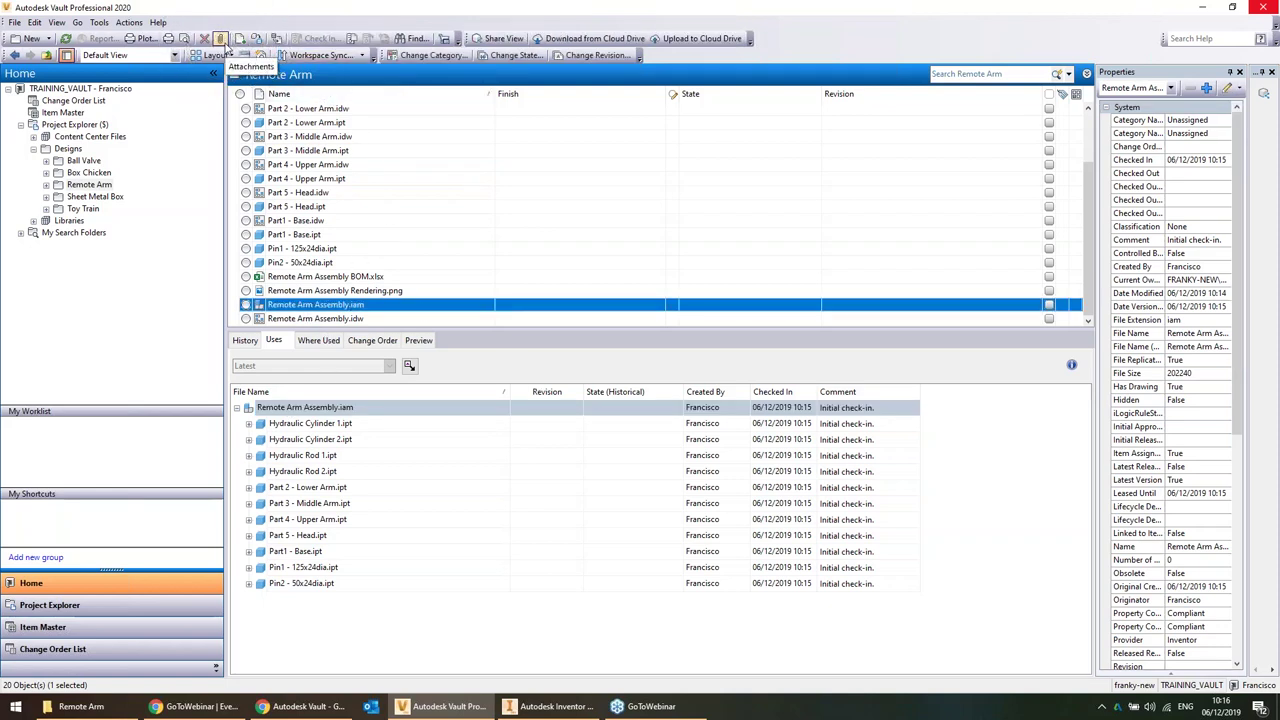
mouse_move(578, 232)
mouse_down()
mouse_move(512, 232)
mouse_move(620, 233)
mouse_move(570, 233)
mouse_up()
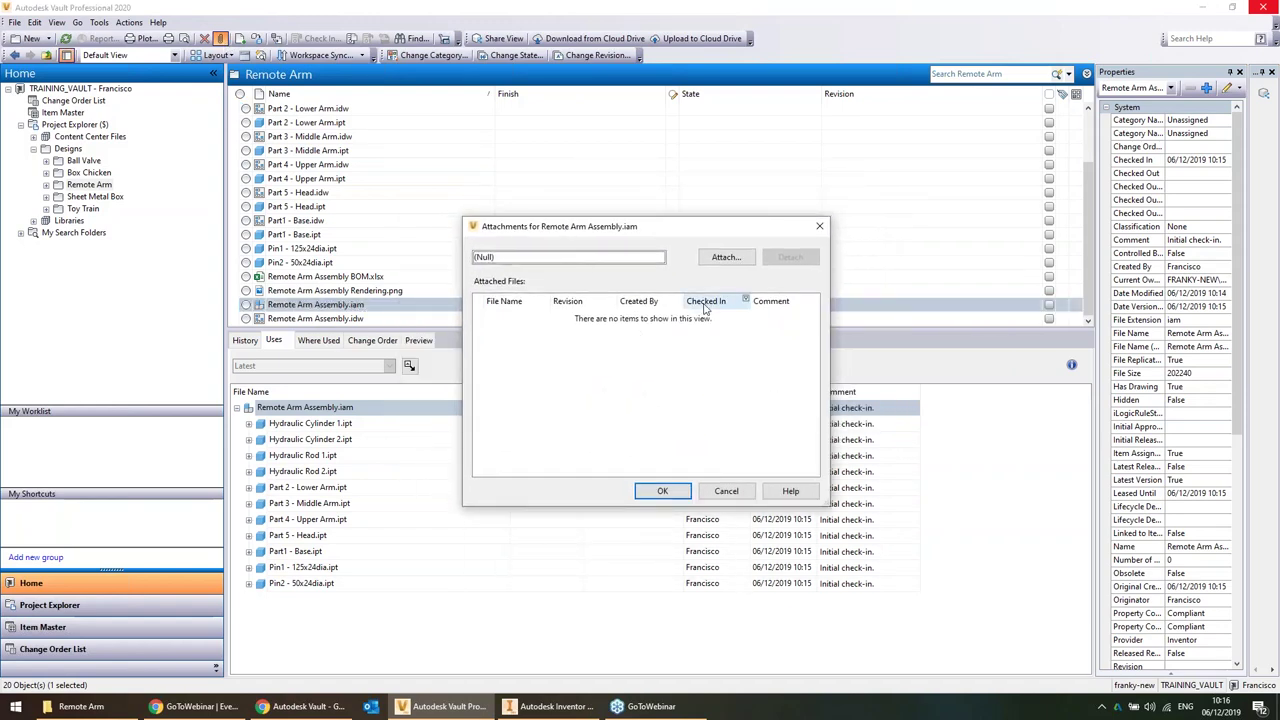
click(727, 259)
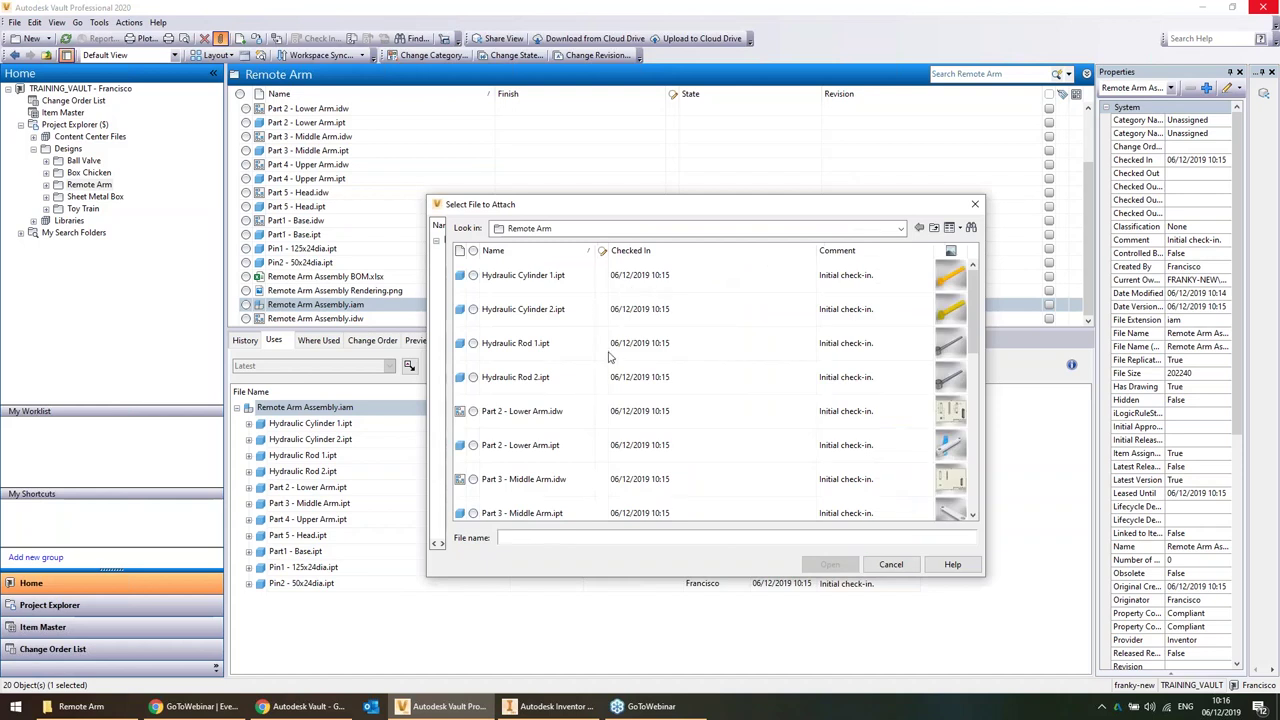
scroll(610, 358, down, 4)
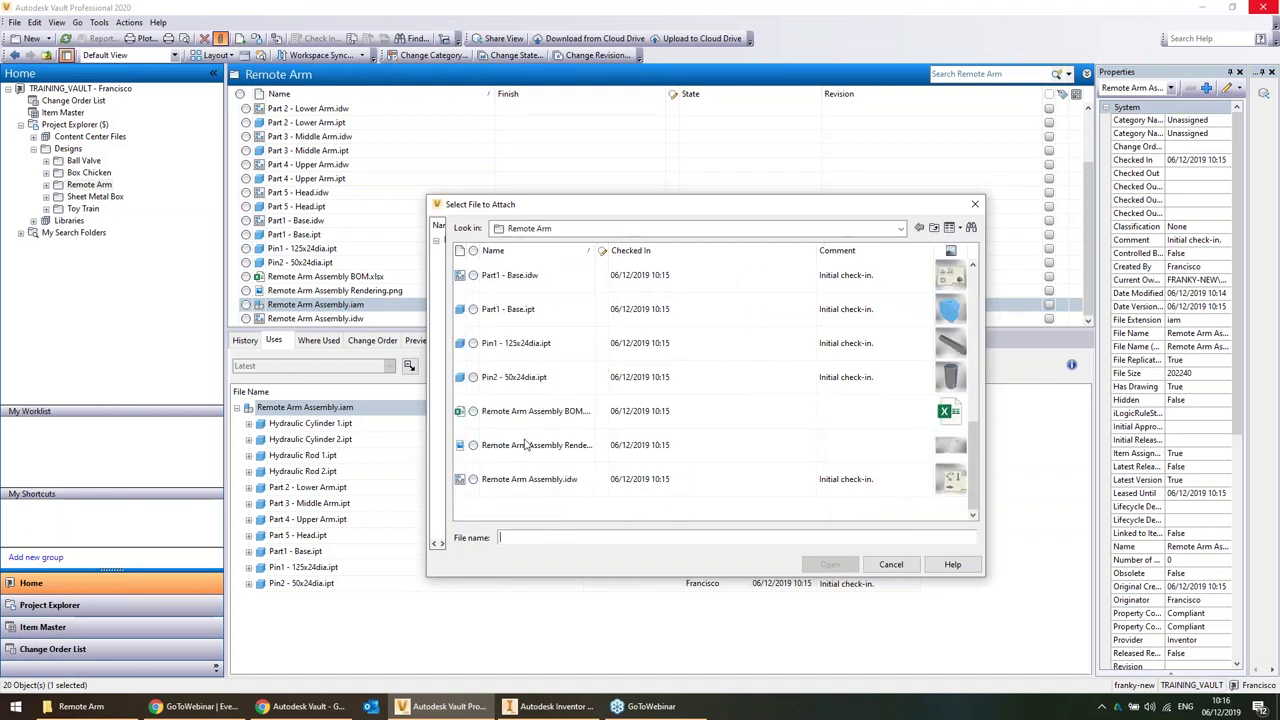
click(537, 418)
ctrl+click(533, 452)
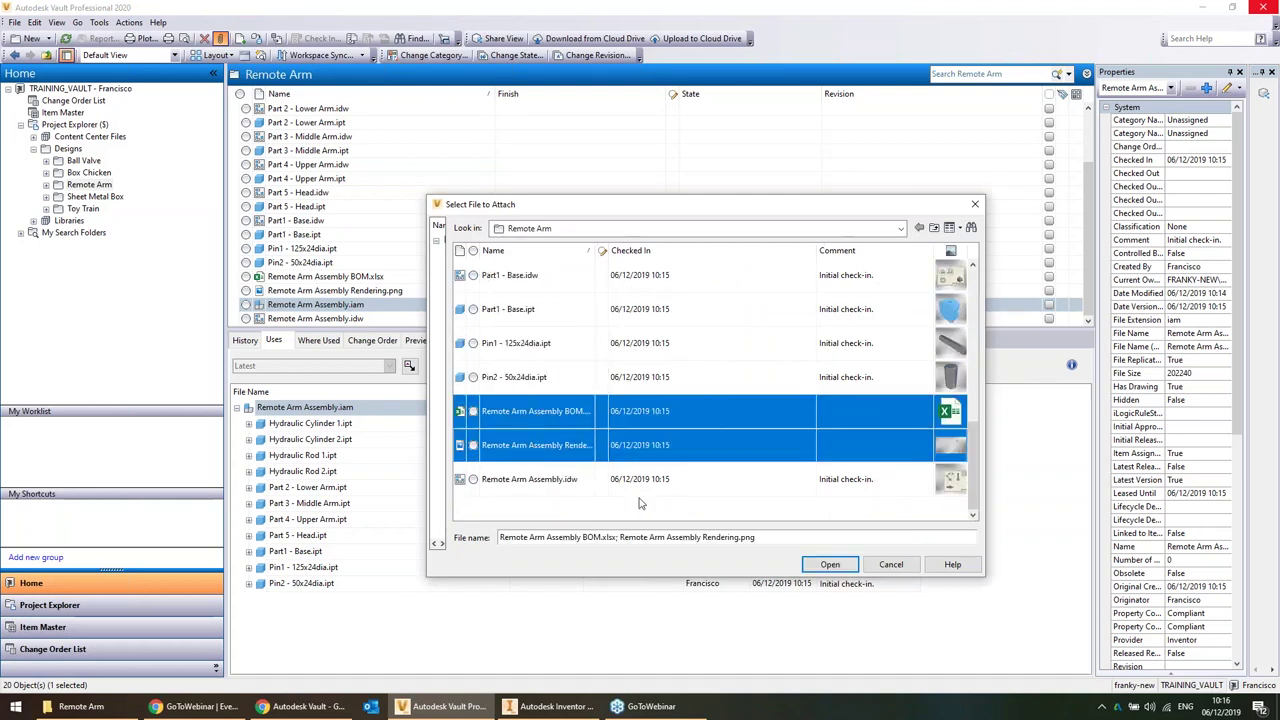
click(840, 565)
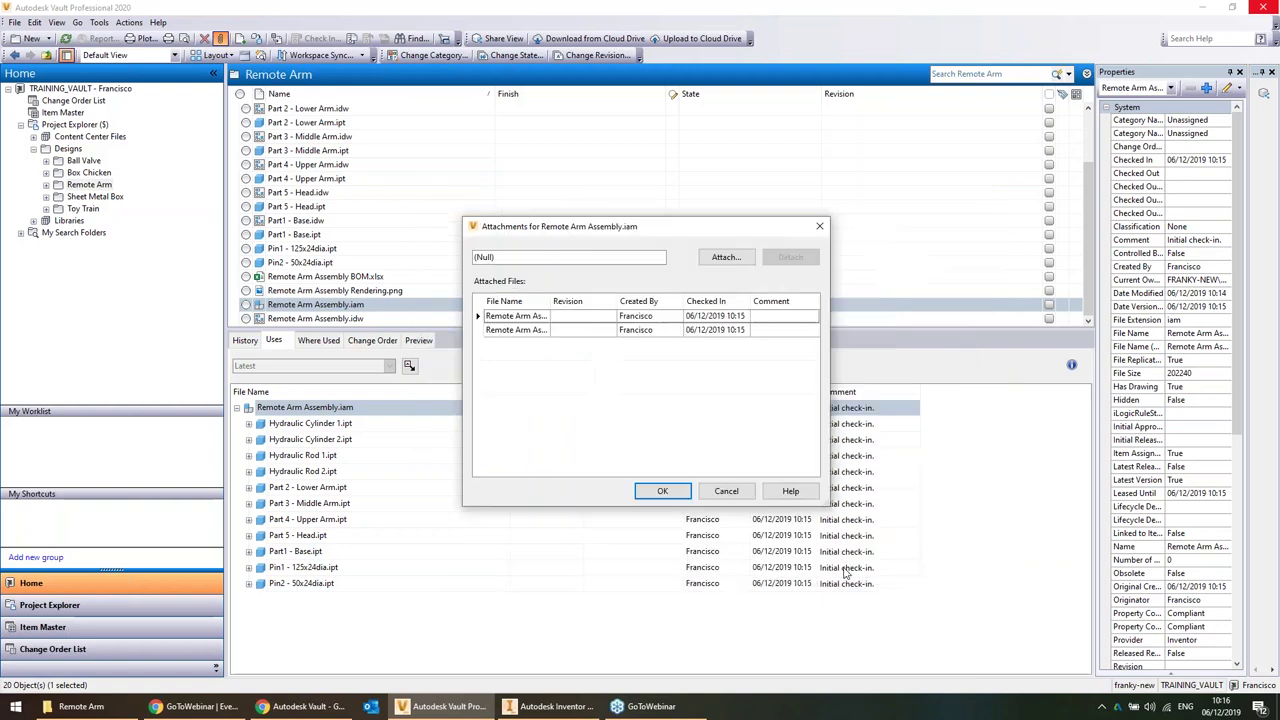
click(661, 494)
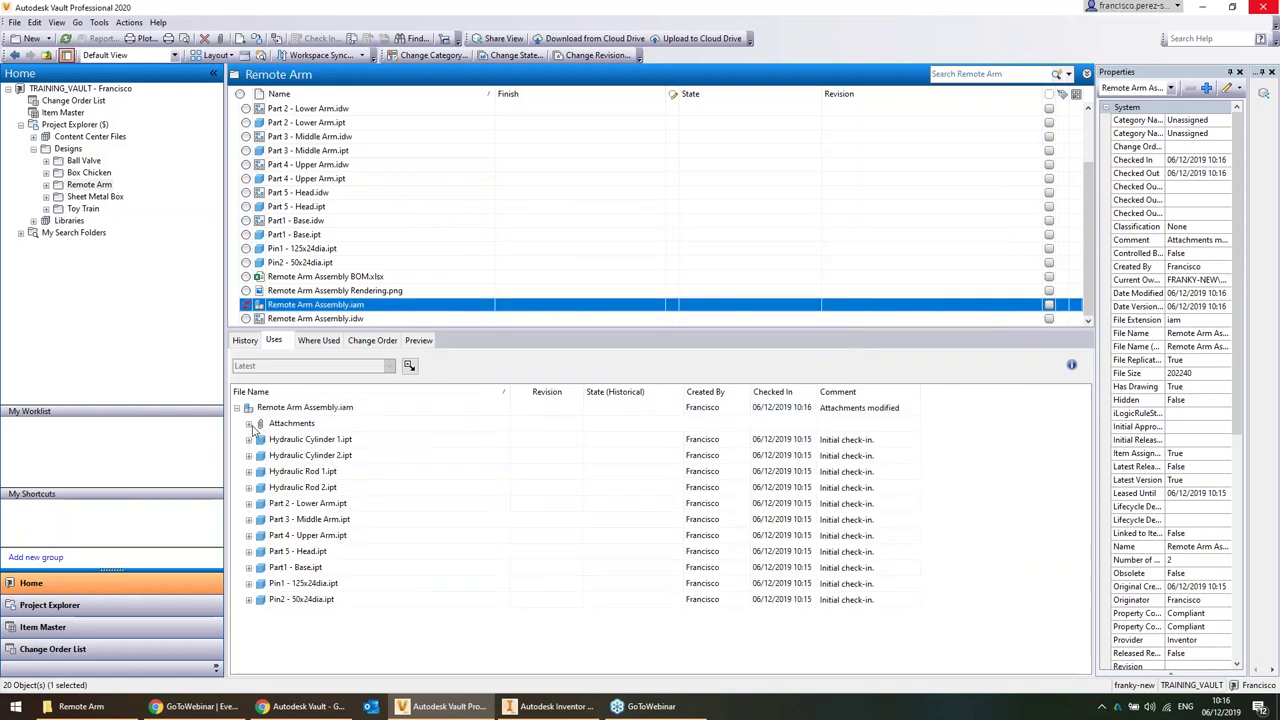
Expand the attachments under Remote Arm Assembly.iam and examine the attached BOM spreadsheet's entry
click(249, 423)
click(286, 408)
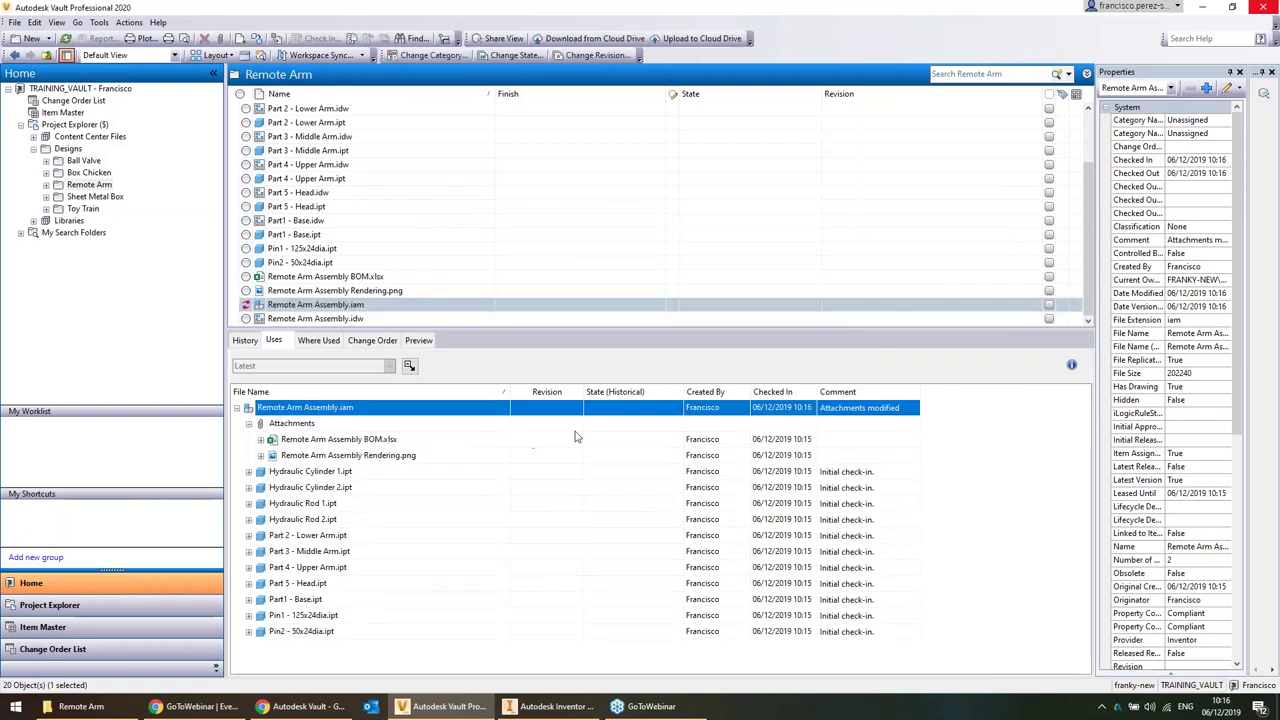
click(316, 425)
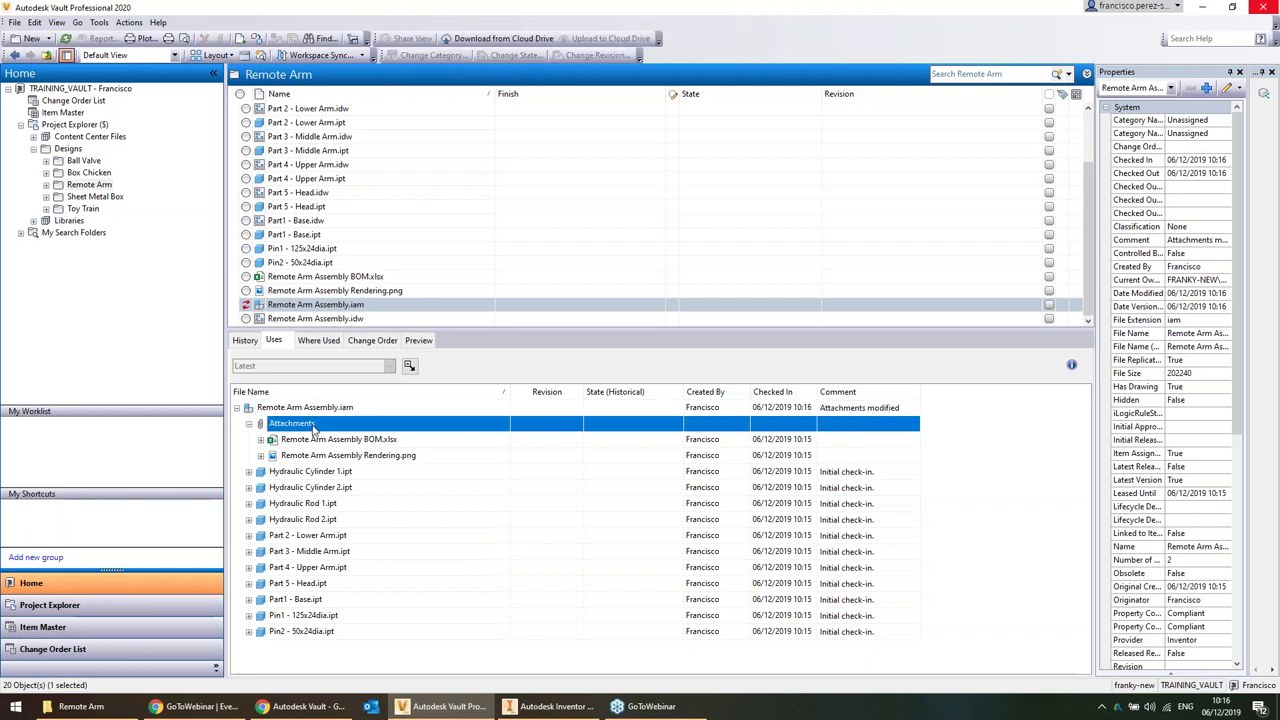
click(316, 442)
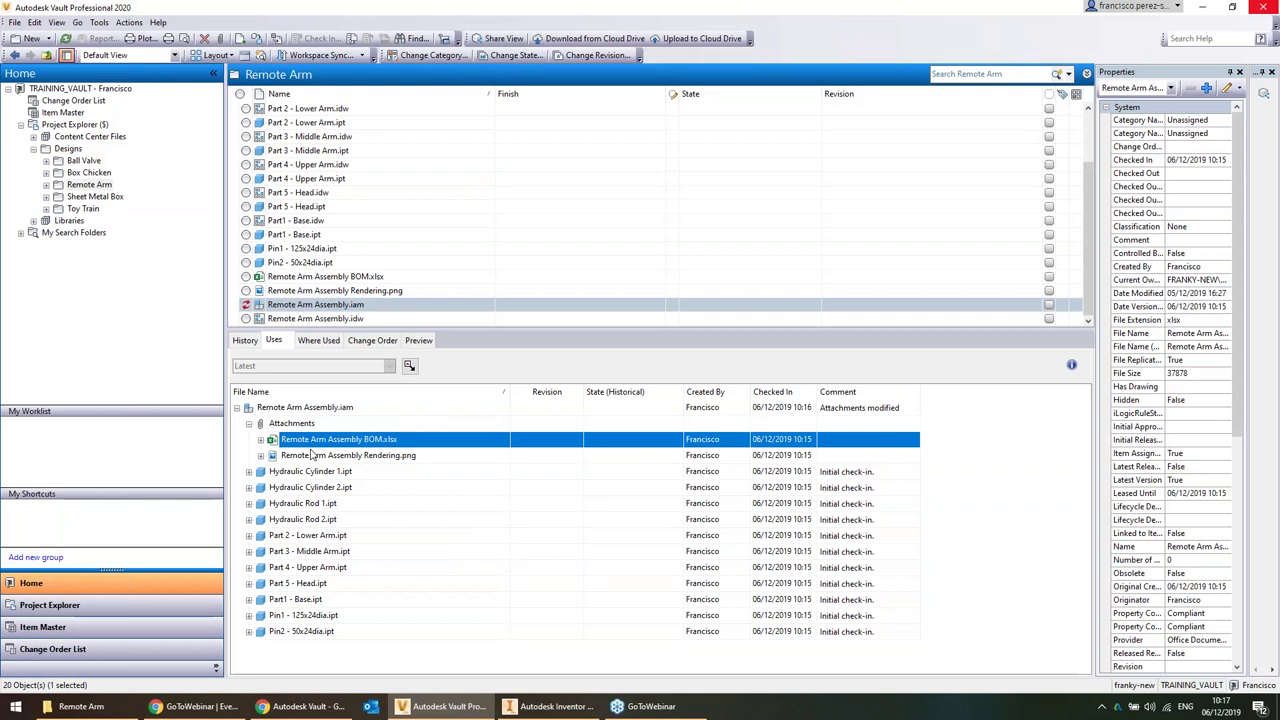
Get the latest version of Remote Arm Assembly.iam from the vault
click(300, 306)
right_click(312, 306)
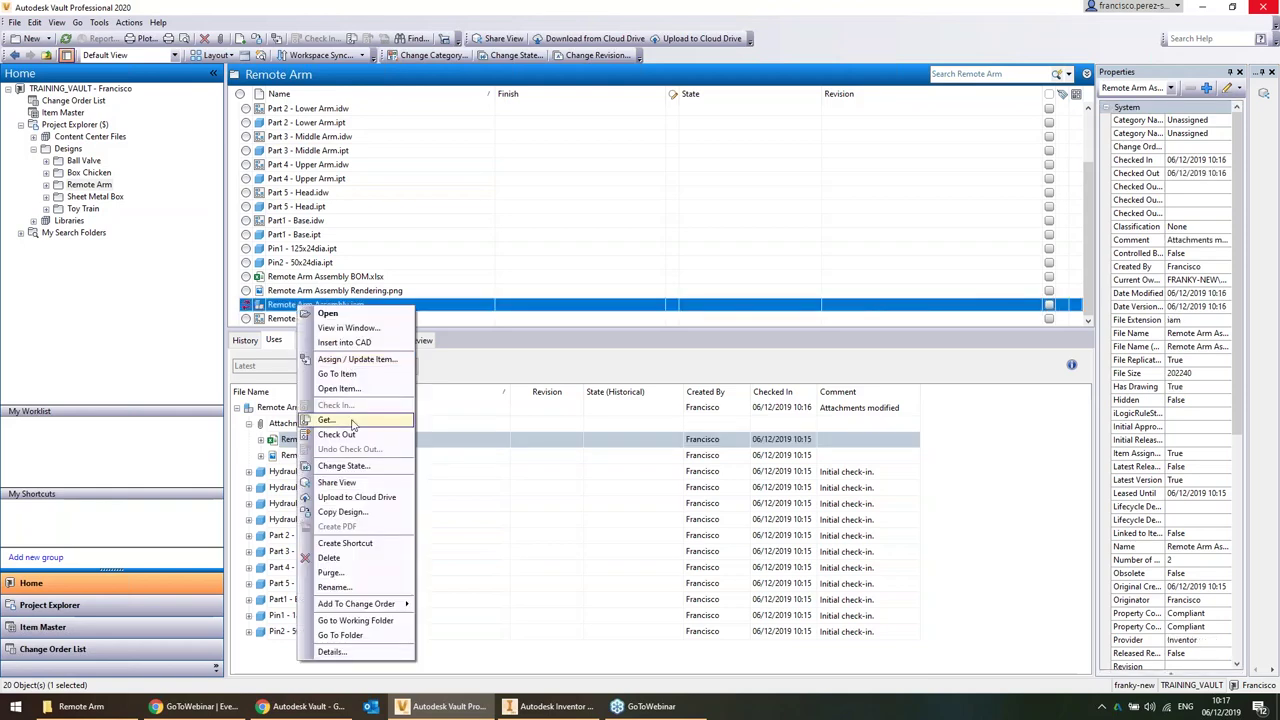
click(340, 422)
click(672, 288)
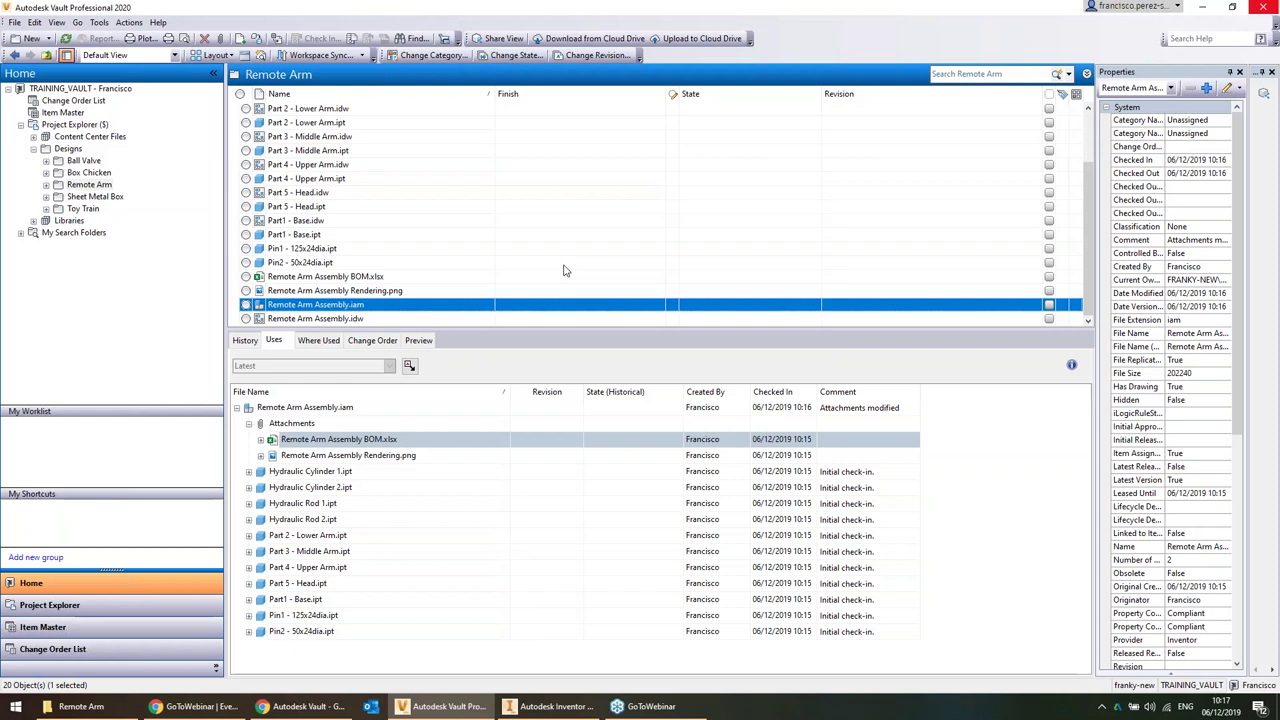
Look through the Remote Arm part and drawing files down to Part1 - Base.ipt, and enlarge the file list
click(405, 249)
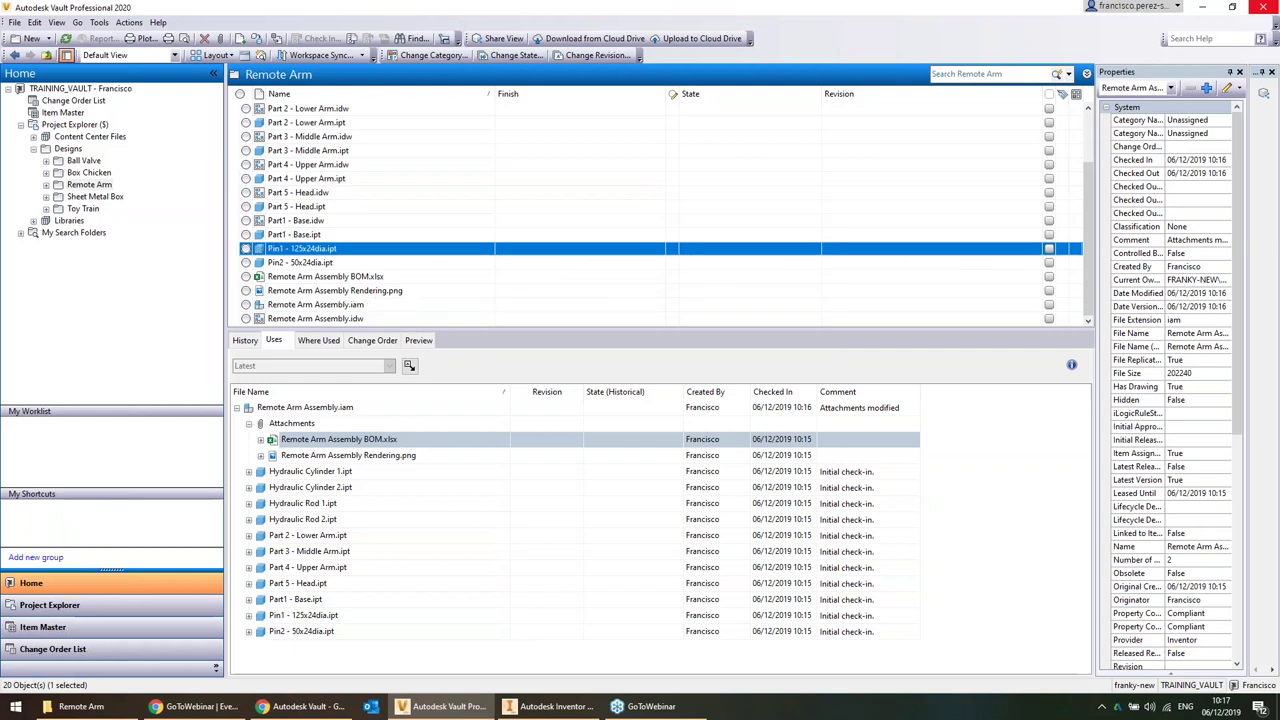
scroll(407, 251, up, 1)
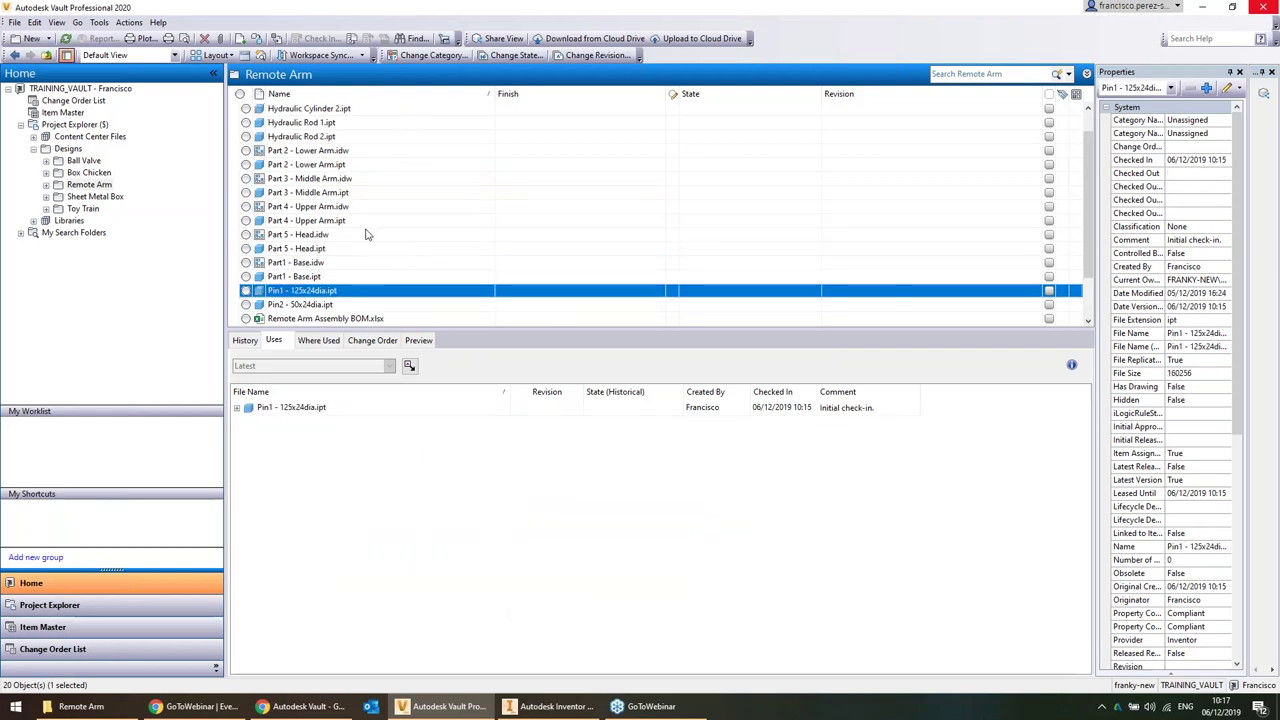
click(322, 278)
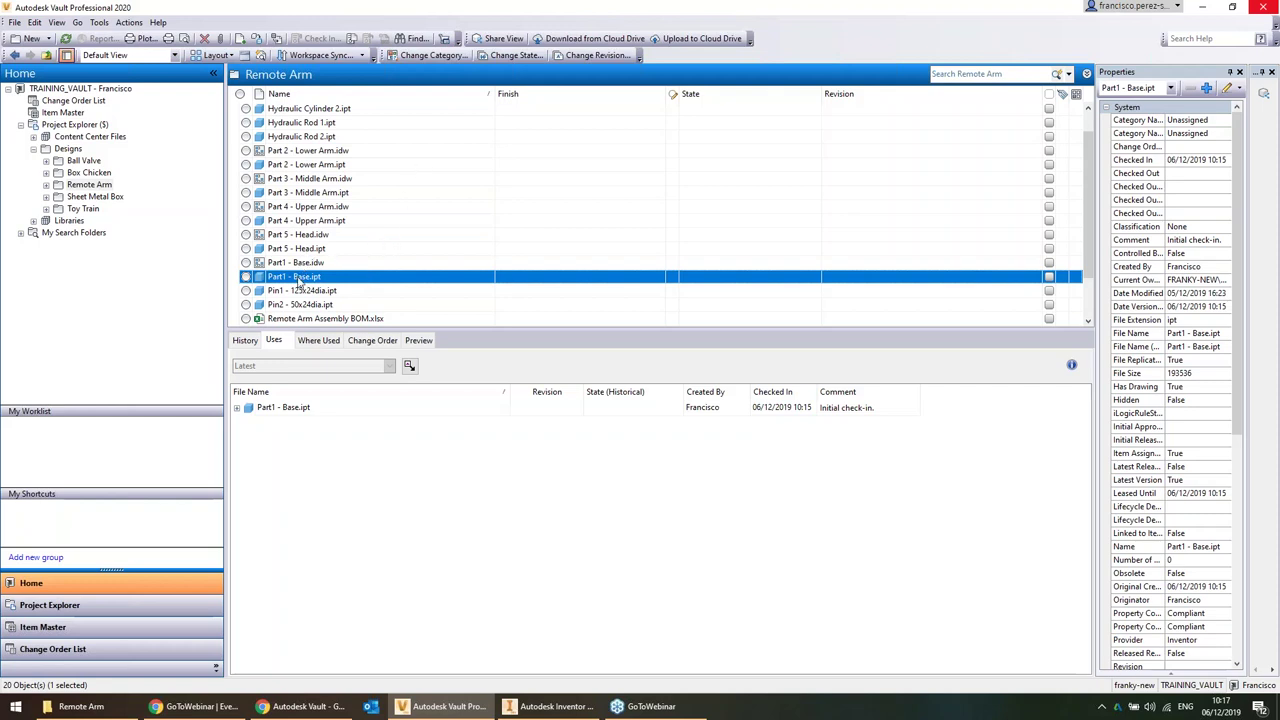
click(302, 151)
key(Down)
key(Down)
key(Down)
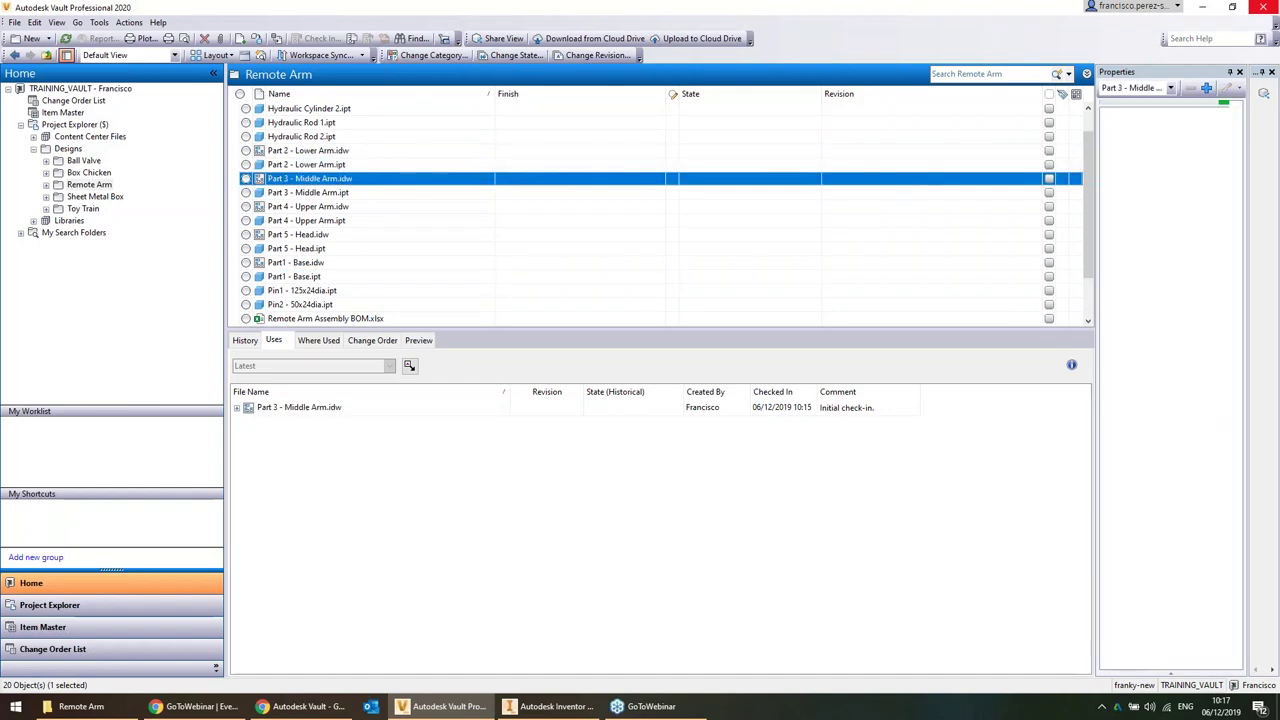
key(Down)
key(Down)
key(Down)
key(Down)
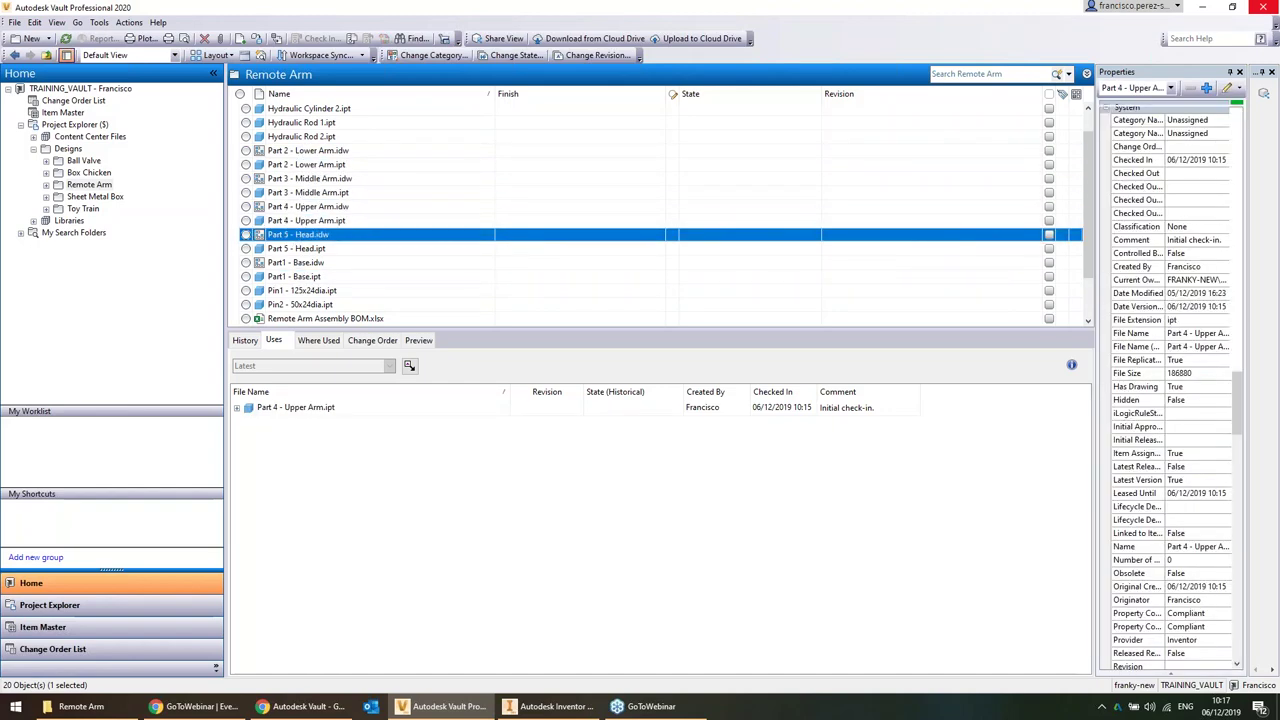
key(Down)
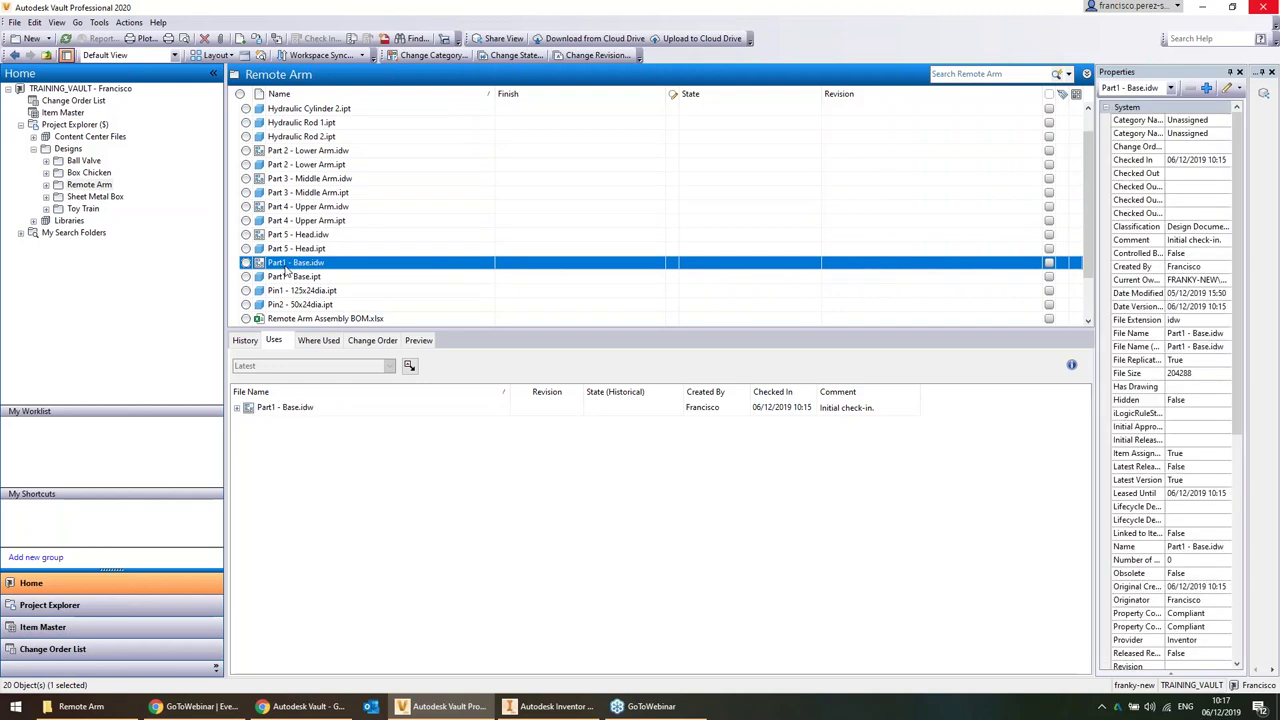
click(285, 266)
click(296, 277)
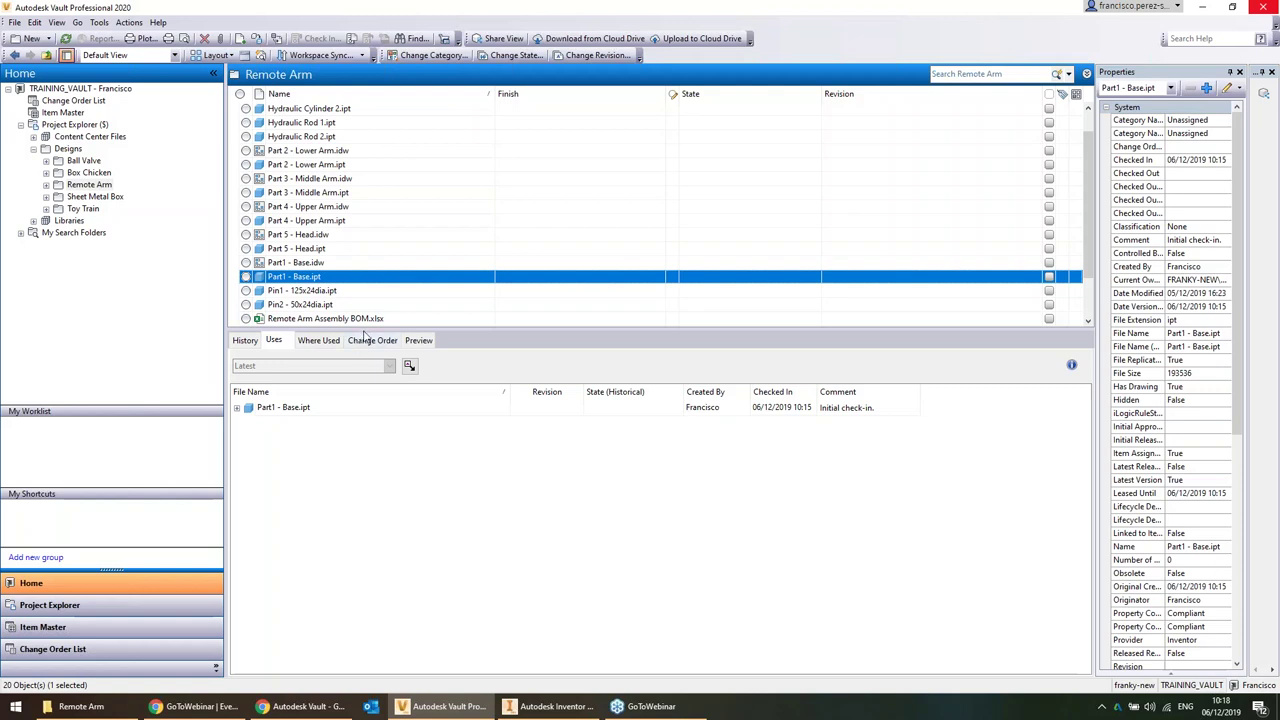
drag(364, 328, 378, 430)
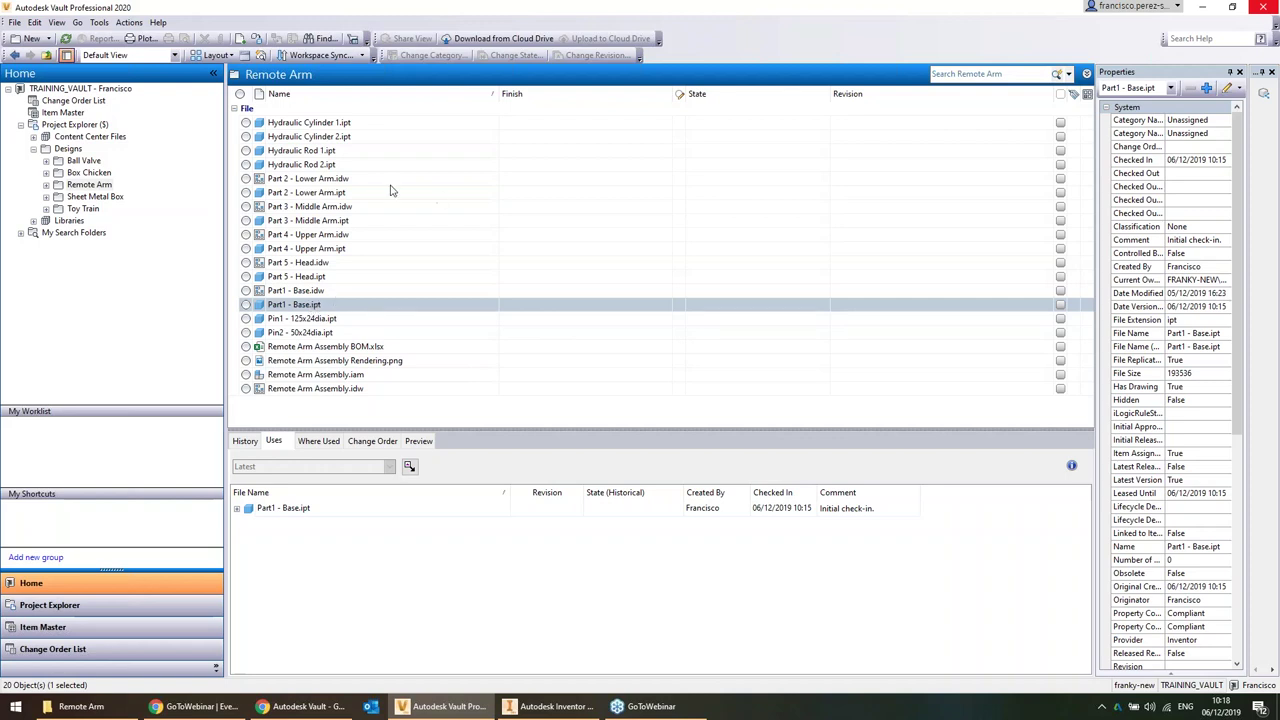
Start the Rename Wizard for Part1 - Base.idw and Part1 - Base.ipt and proceed to entering new names
ctrl+click(300, 290)
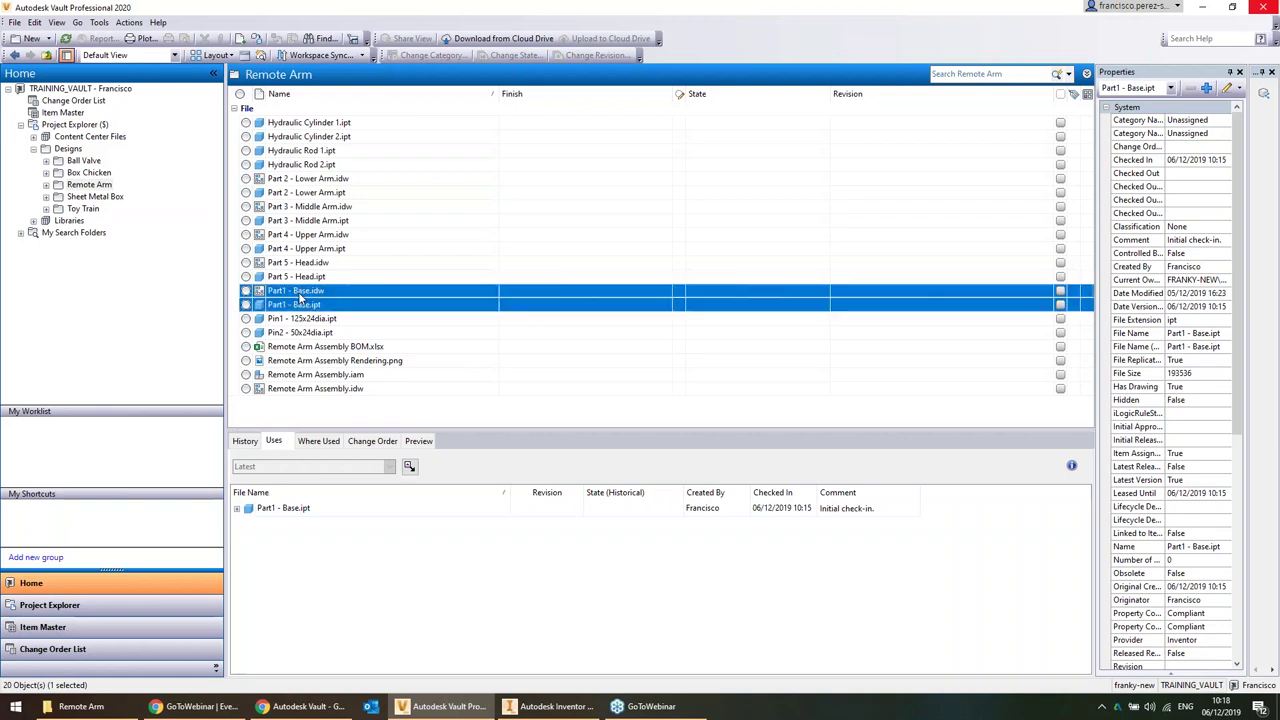
right_click(316, 304)
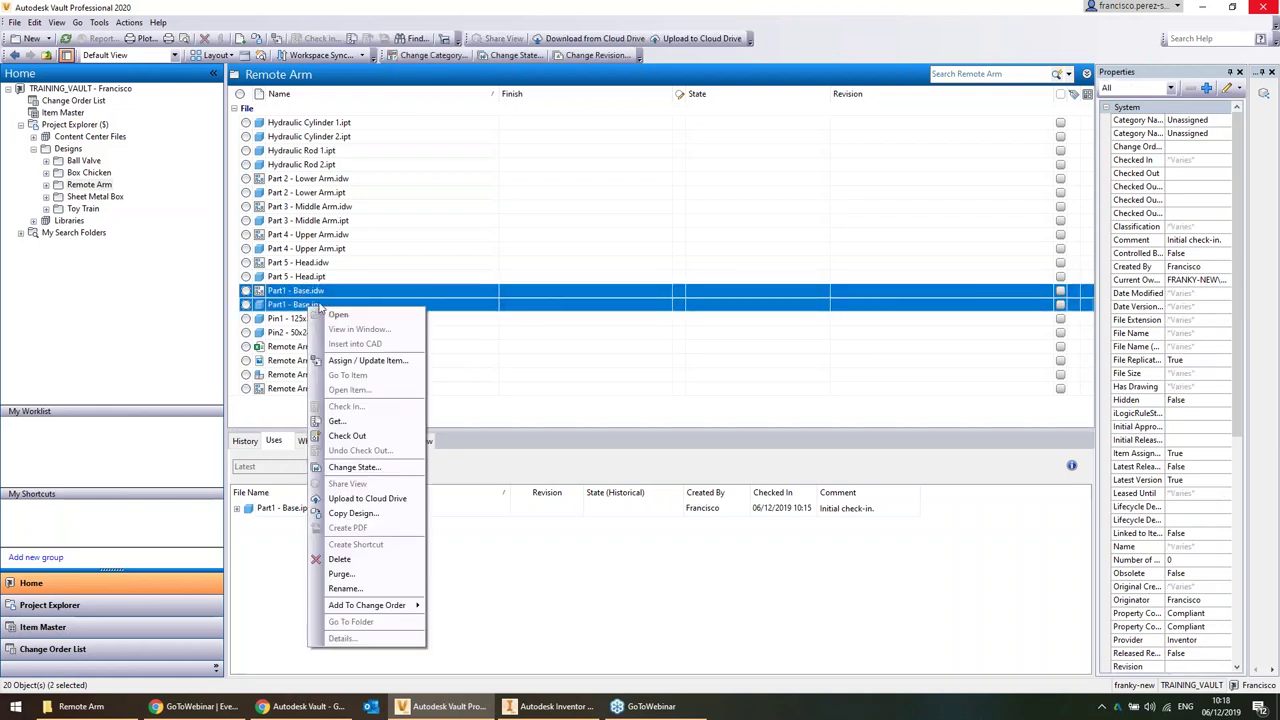
click(370, 588)
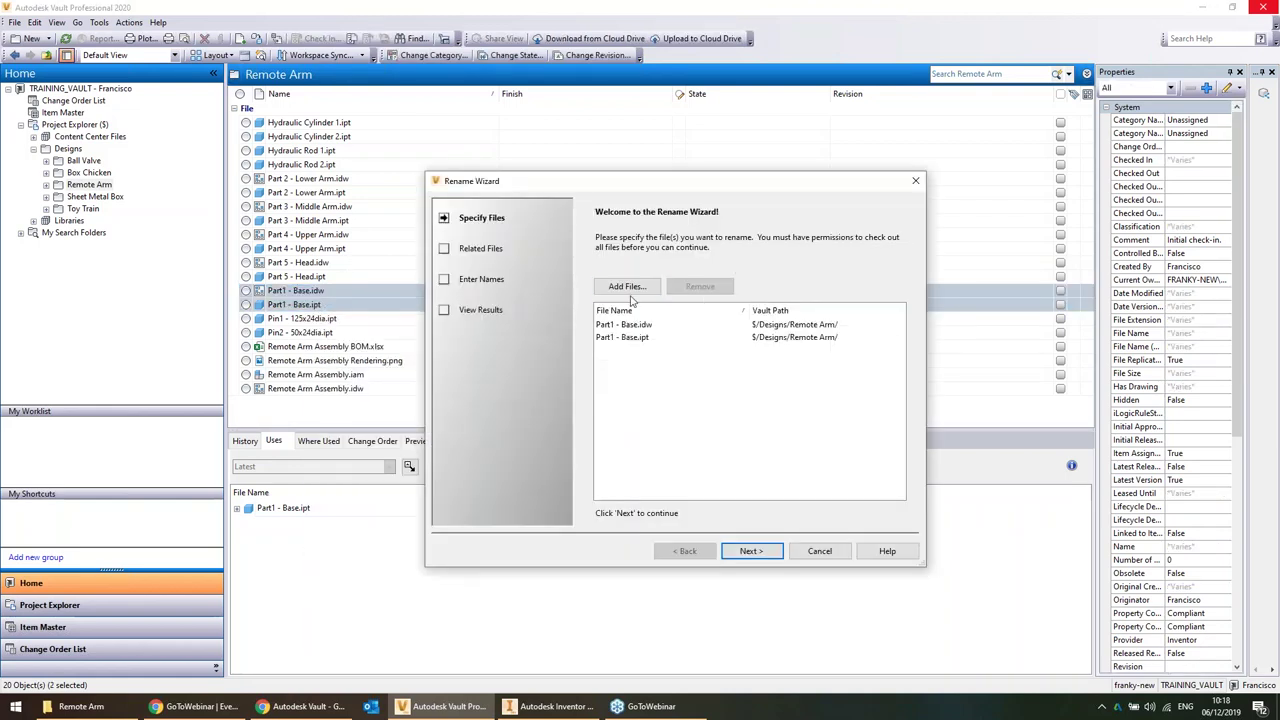
click(620, 325)
click(617, 338)
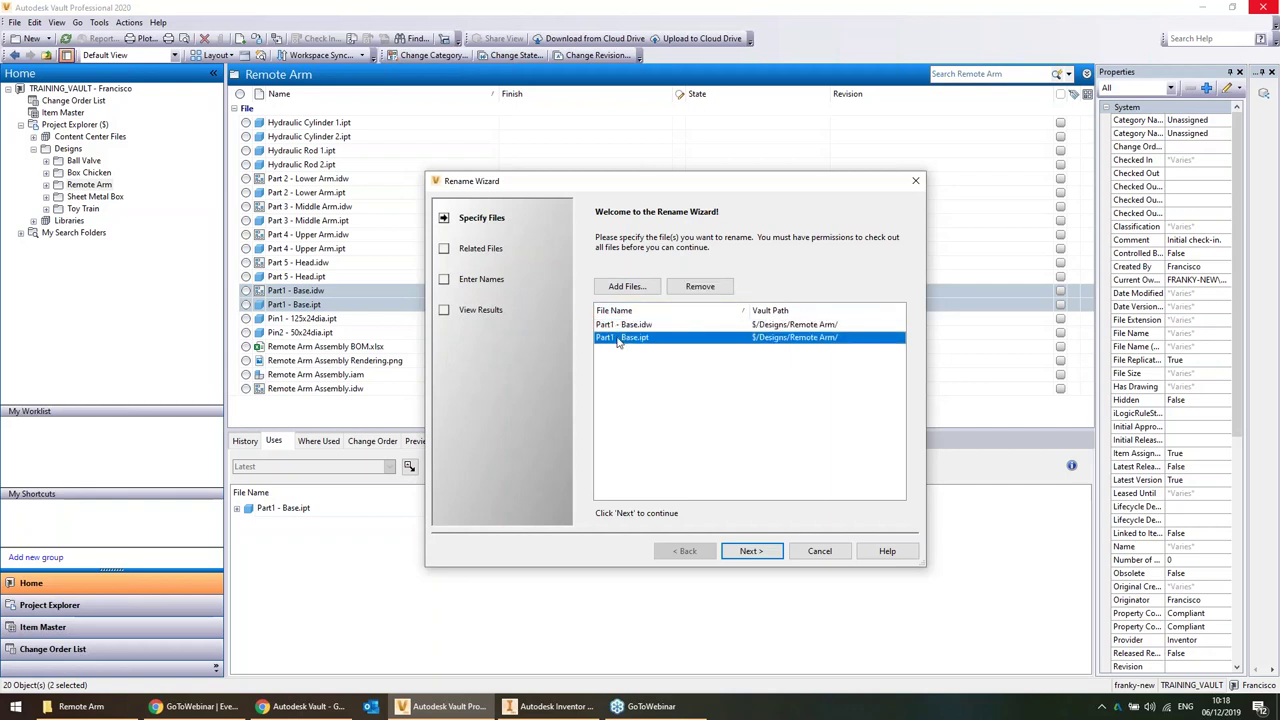
click(751, 551)
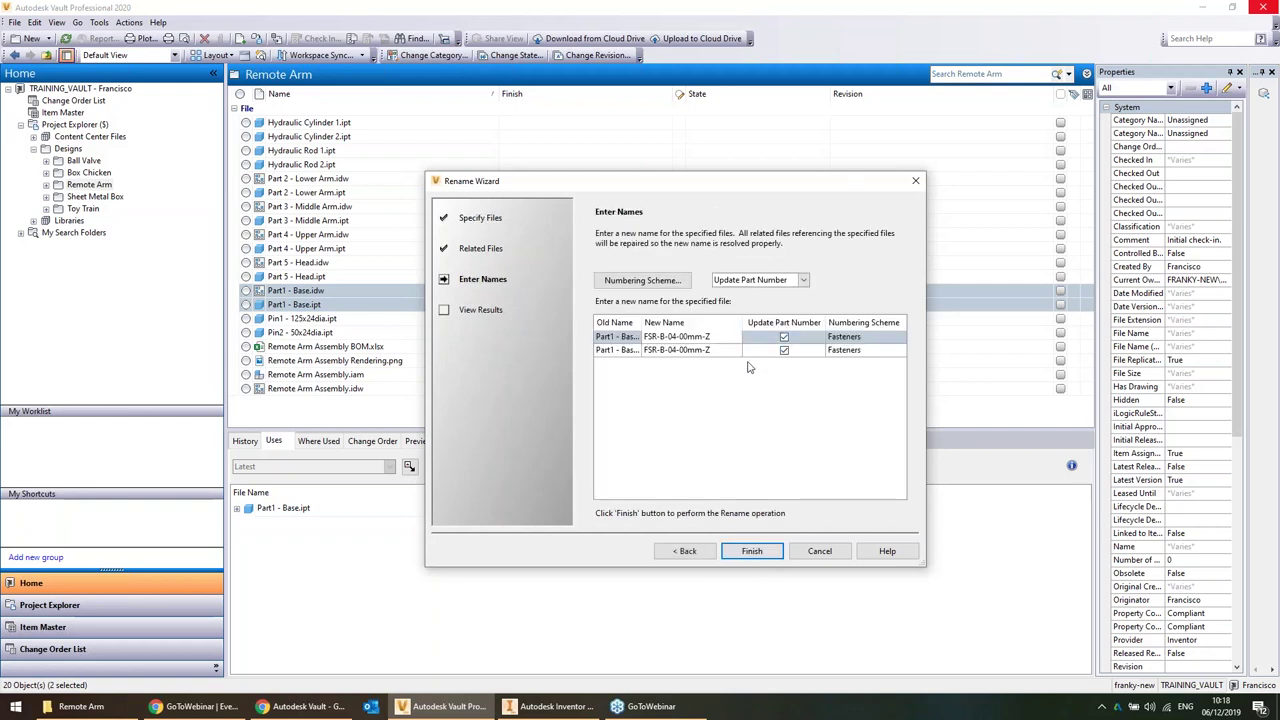
Check the numbering schemes offered for the first file's new name, skip generating a number, and leave the Rename Wizard
click(681, 345)
click(722, 357)
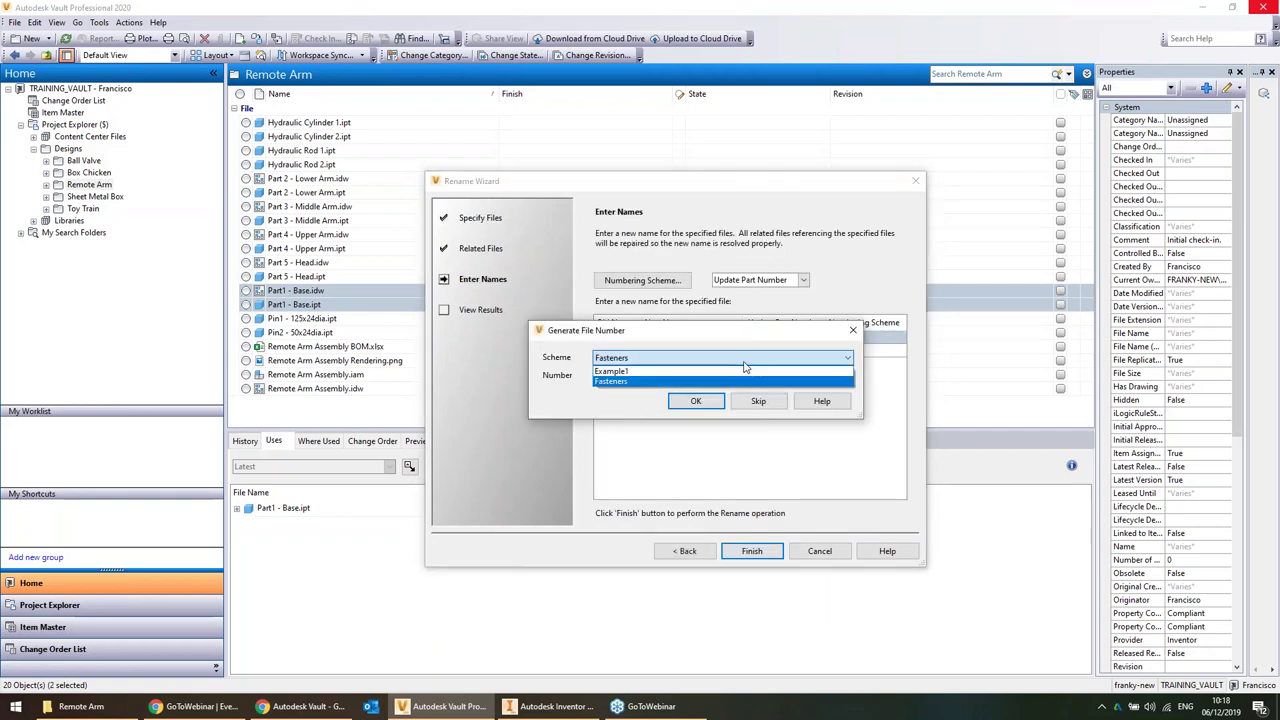
click(760, 366)
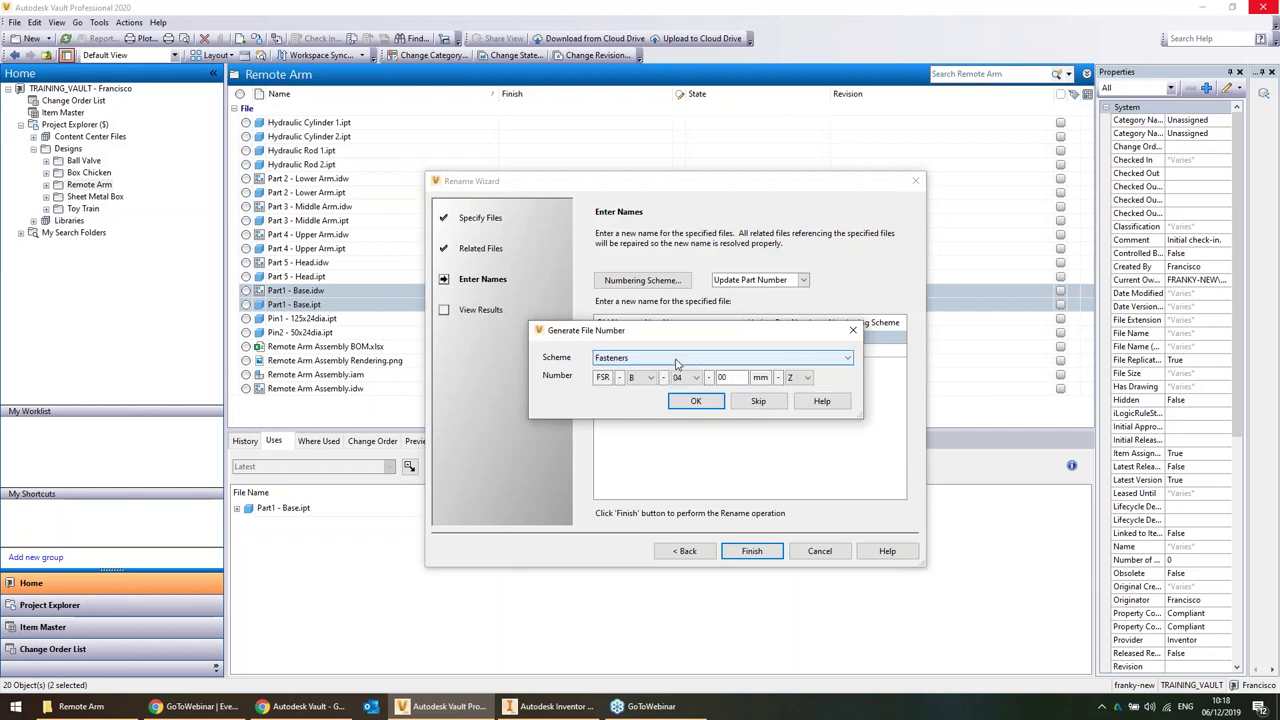
click(759, 401)
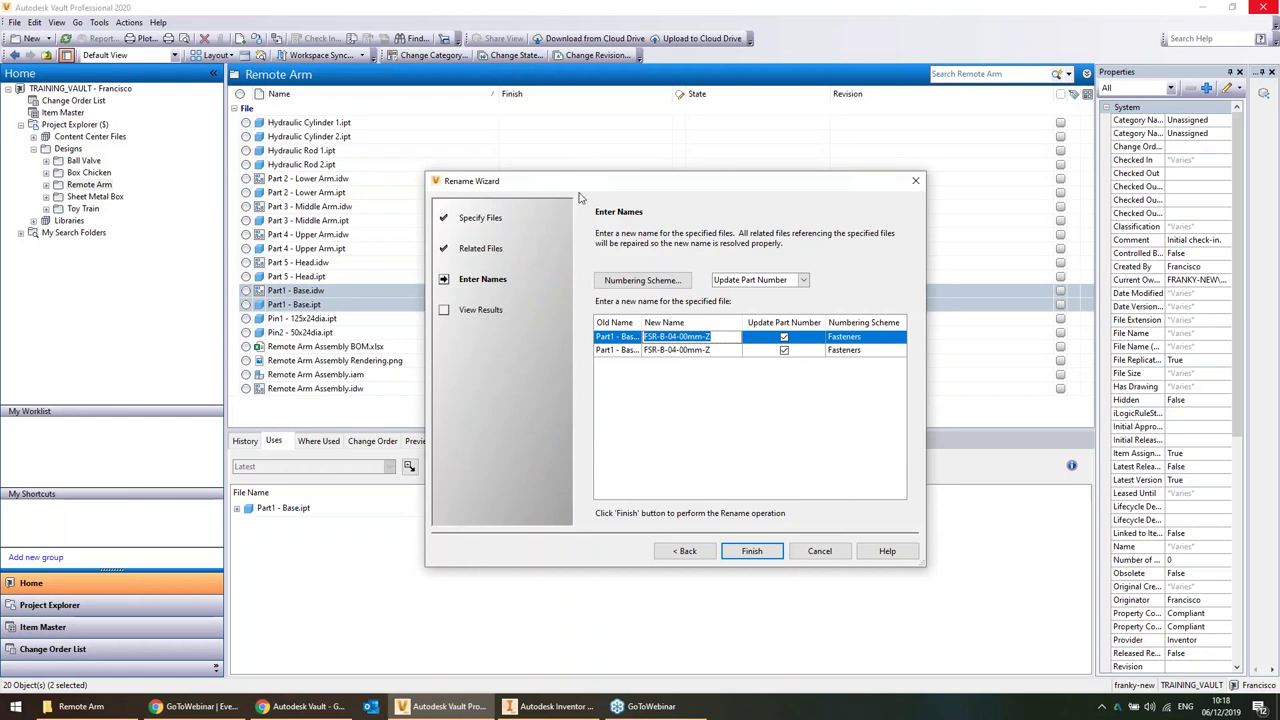
drag(584, 188, 730, 176)
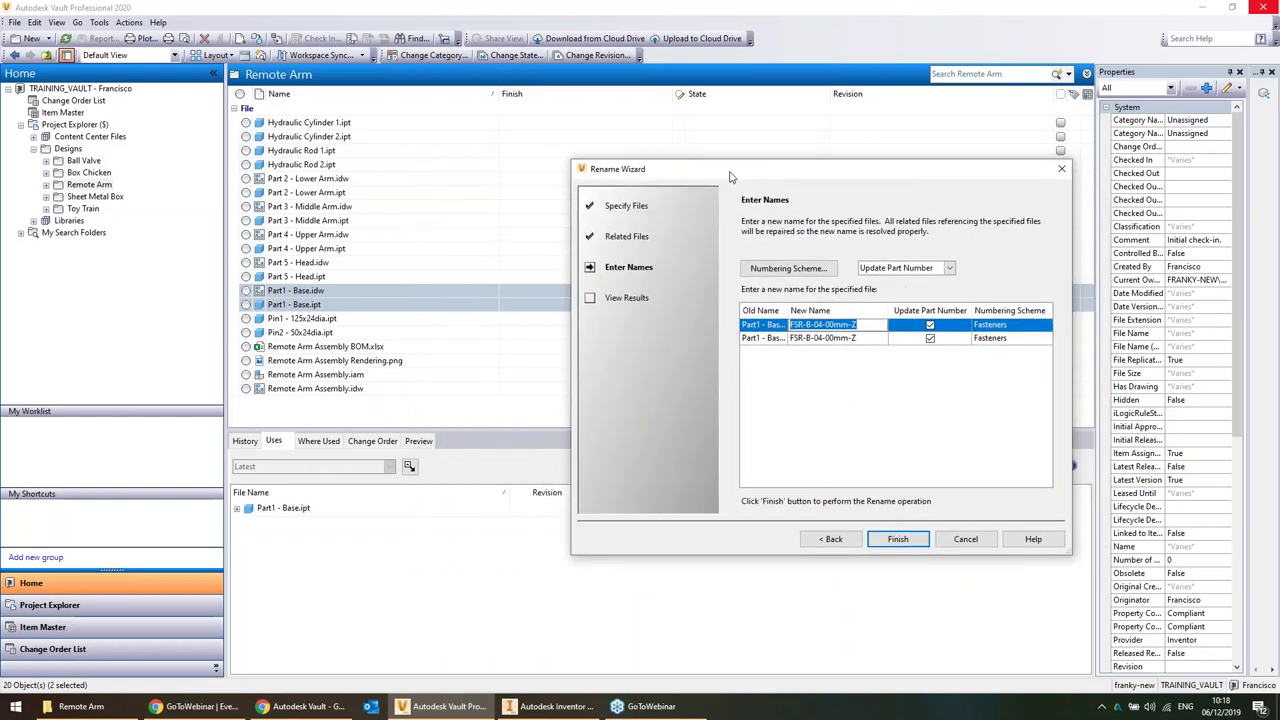
click(853, 327)
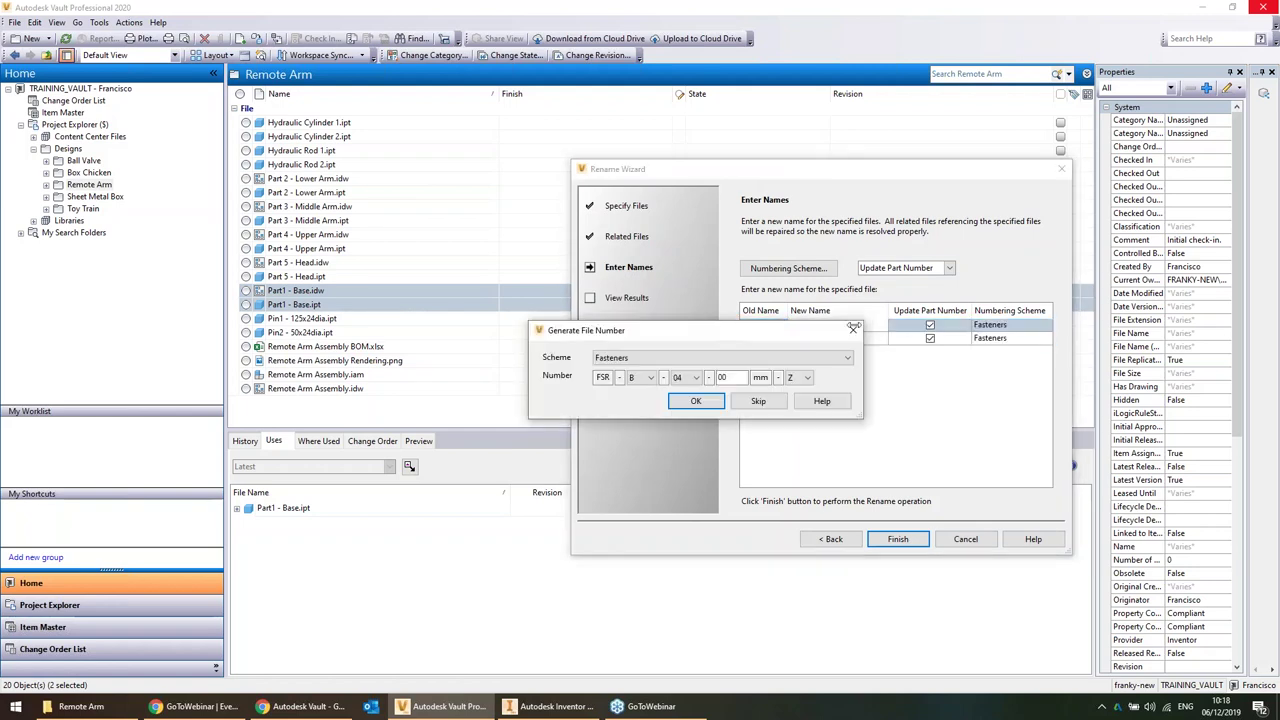
click(776, 401)
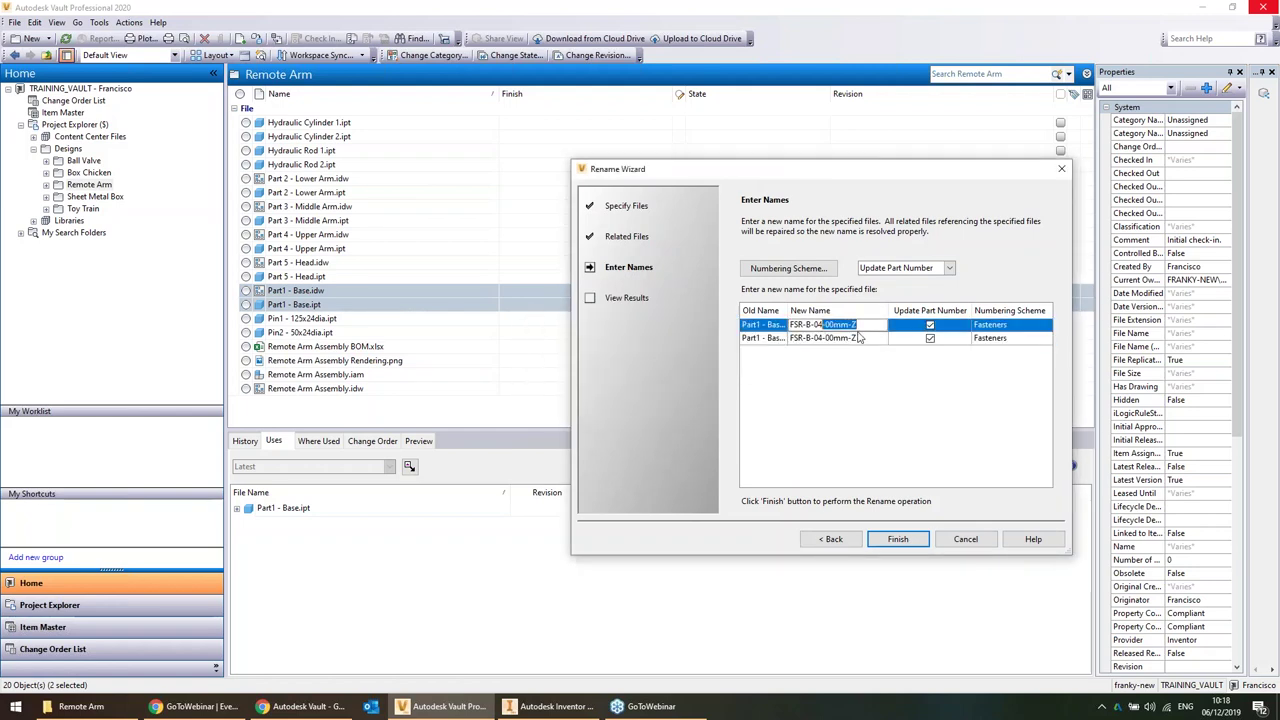
click(898, 539)
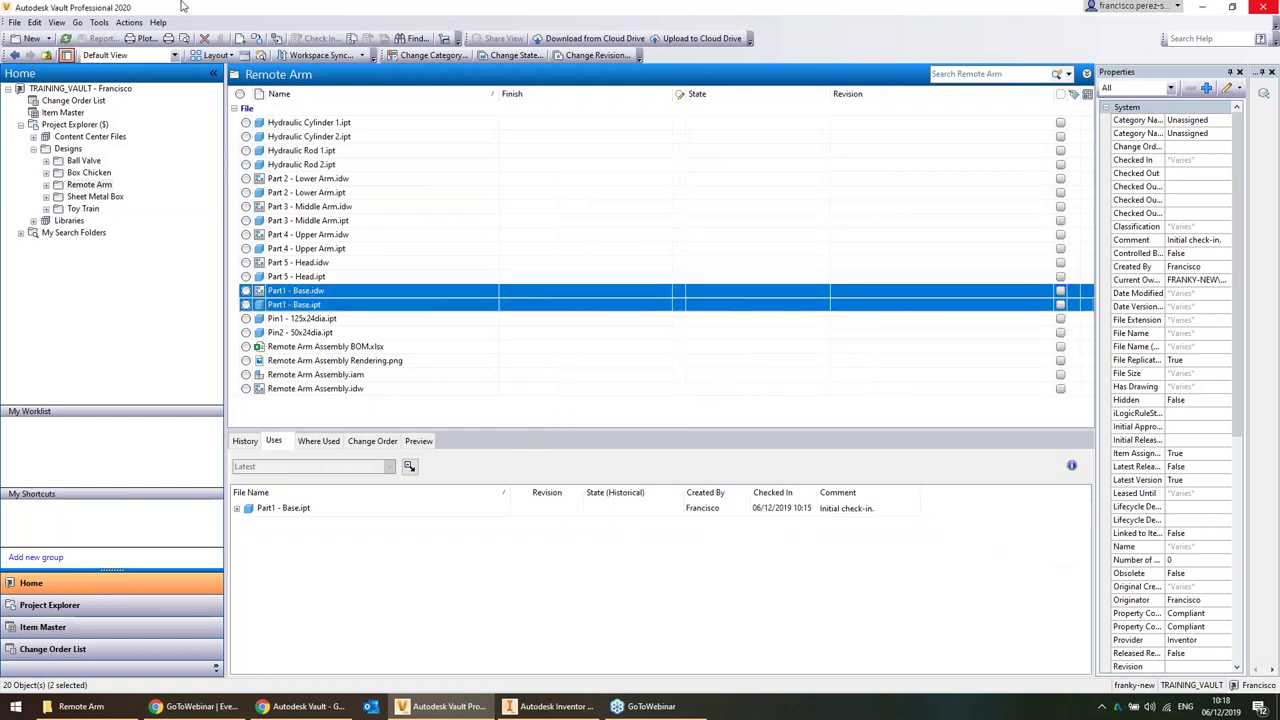
Remove the default setting from the Fasteners file numbering scheme in the vault settings and close the settings
click(99, 22)
click(130, 145)
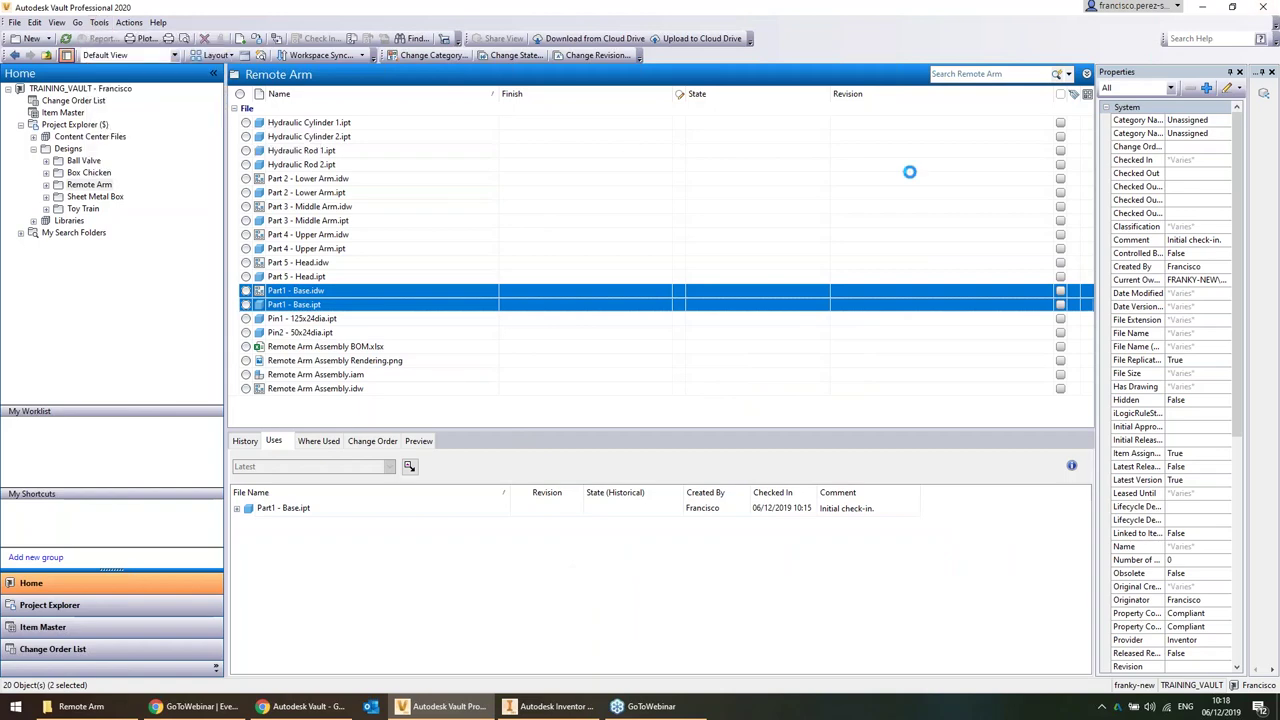
click(599, 163)
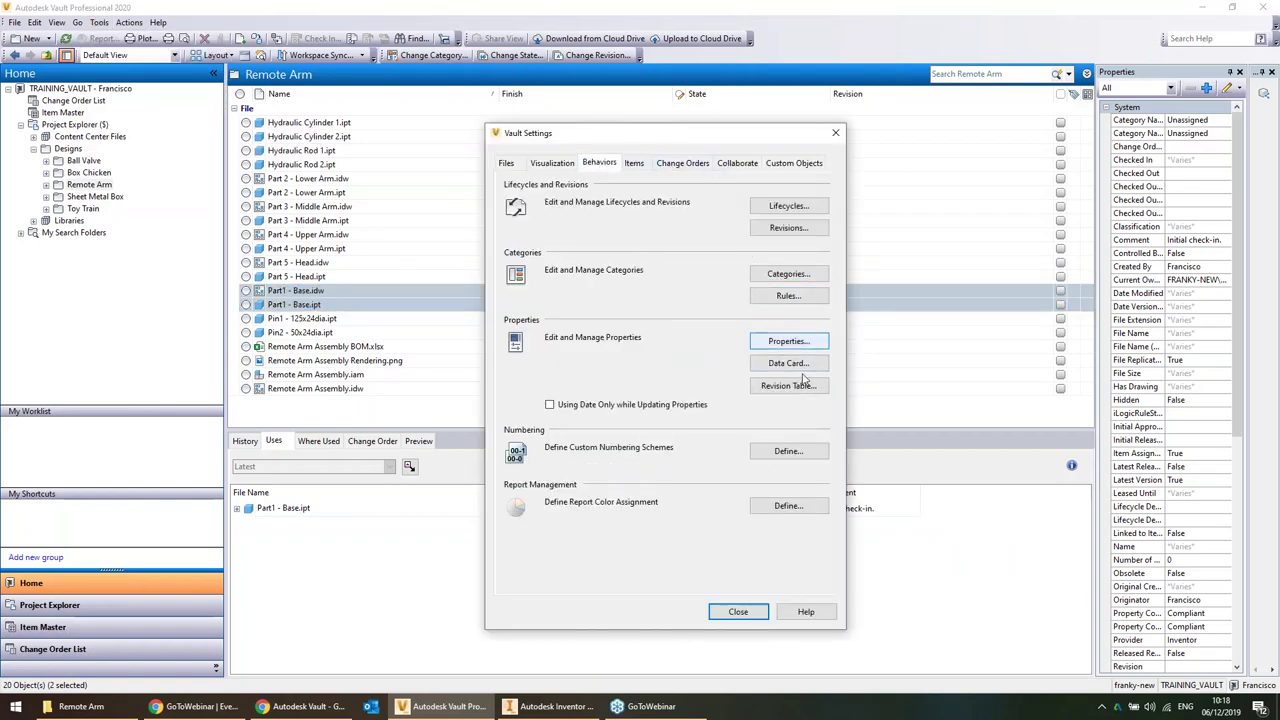
click(789, 451)
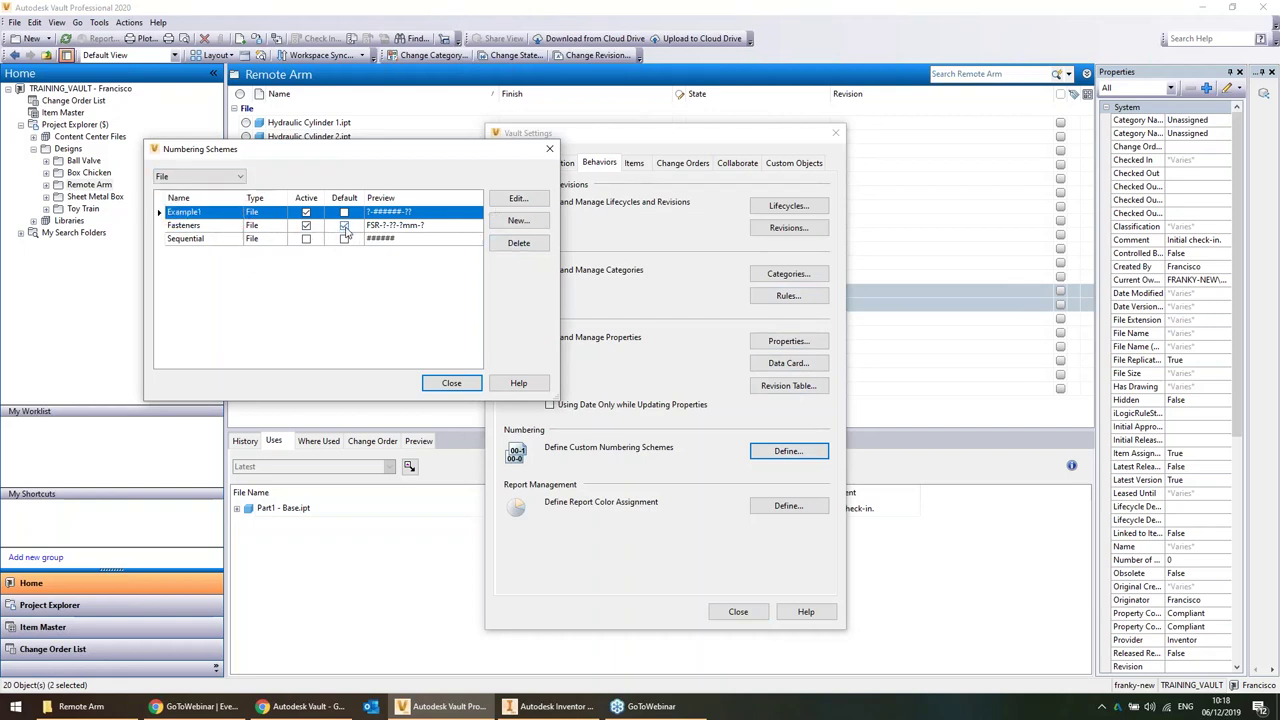
click(344, 226)
click(452, 383)
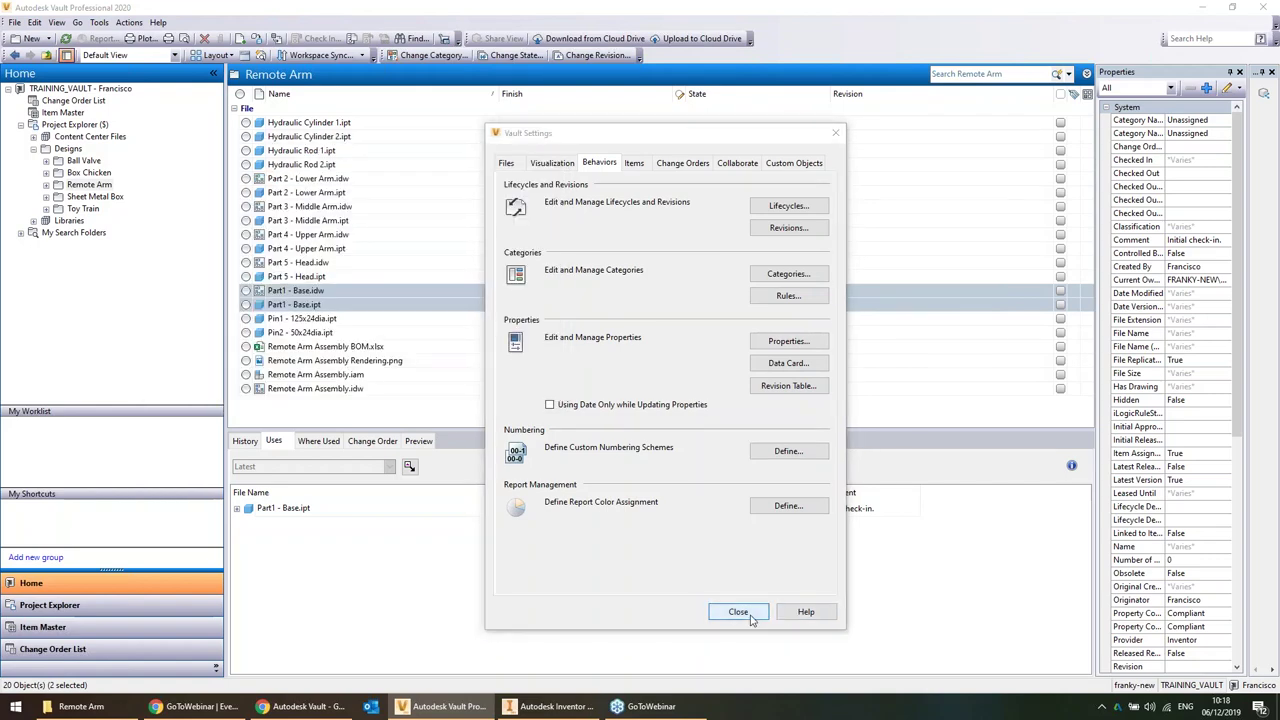
click(737, 611)
Start the Rename Wizard for Part1 - Base.idw and Part1 - Base.ipt and proceed to entering new names
click(330, 360)
click(300, 290)
ctrl+click(305, 304)
right_click(305, 304)
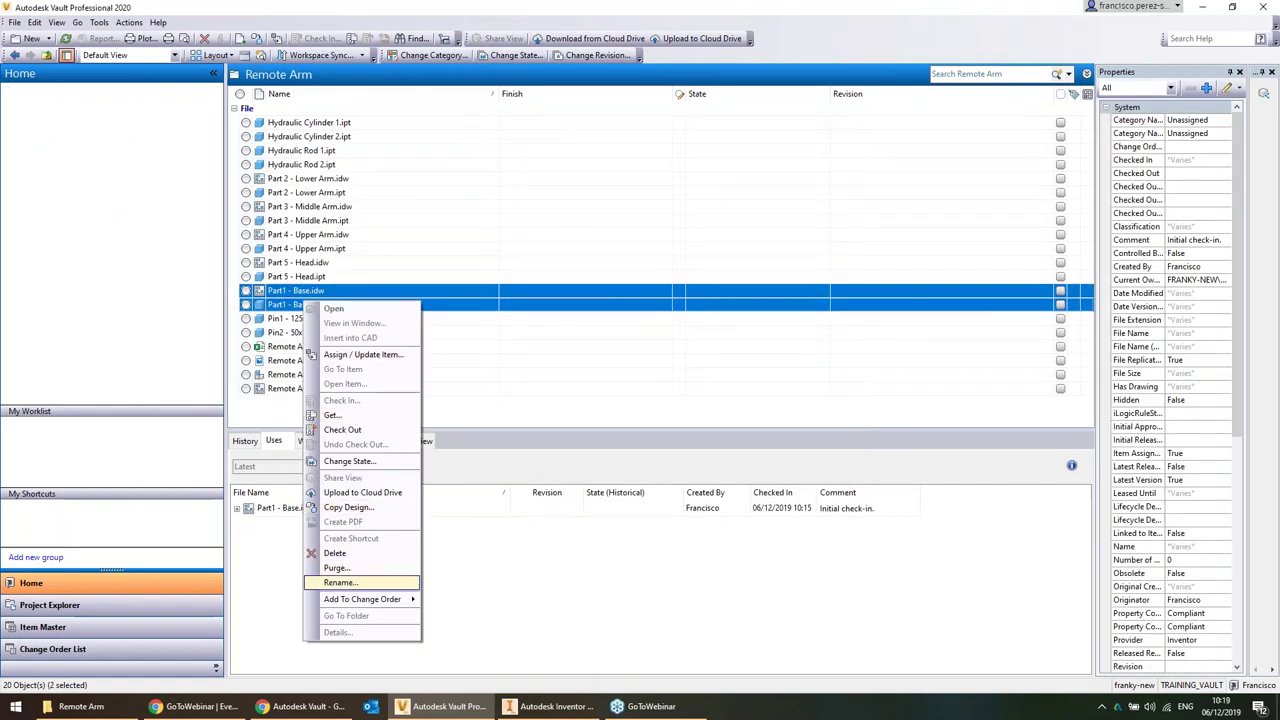
click(340, 582)
click(977, 534)
Rename both the base drawing and the base part as Part 1 - Base, and finish the Rename Wizard
click(862, 325)
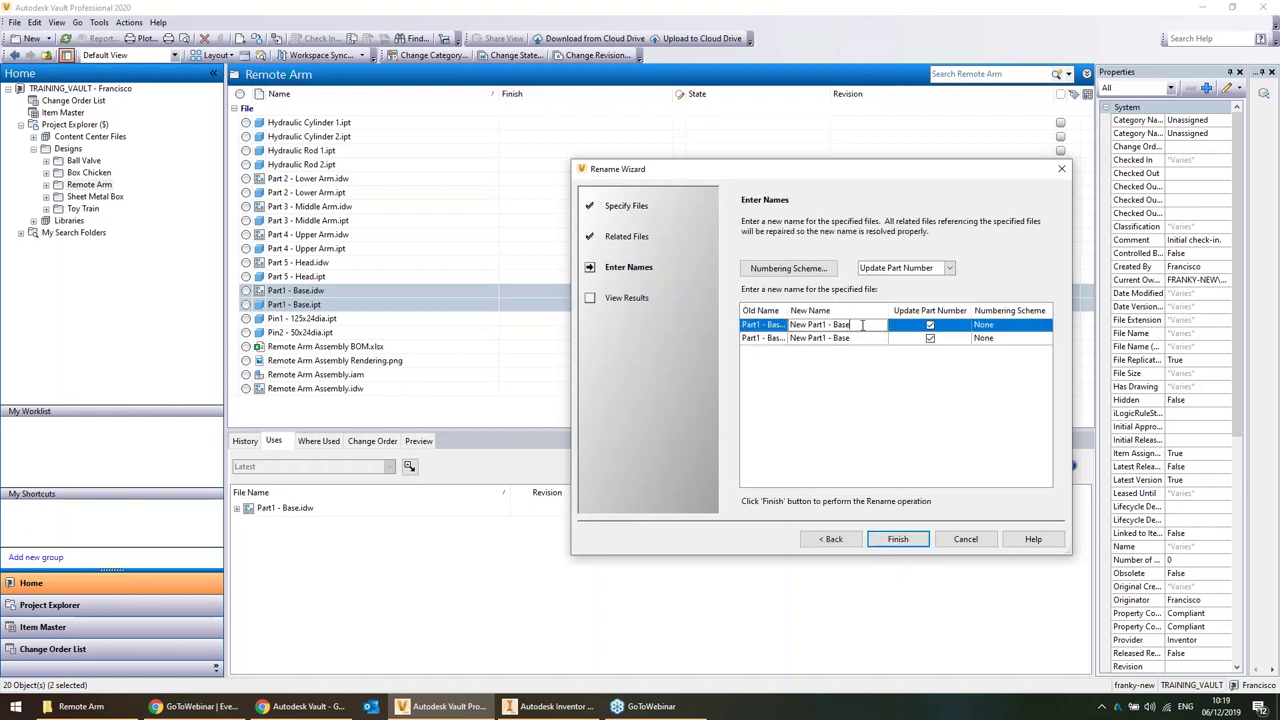
drag(862, 325, 790, 325)
text(Part 1)
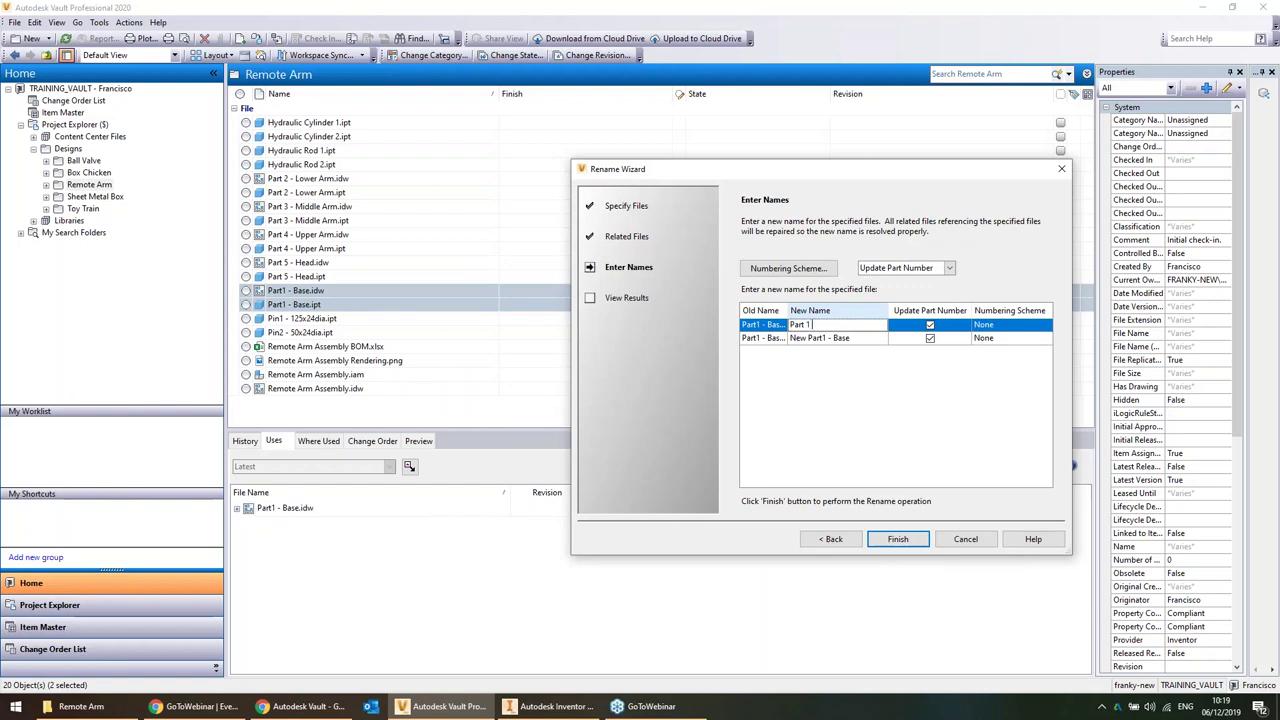
text( - Base)
click(840, 338)
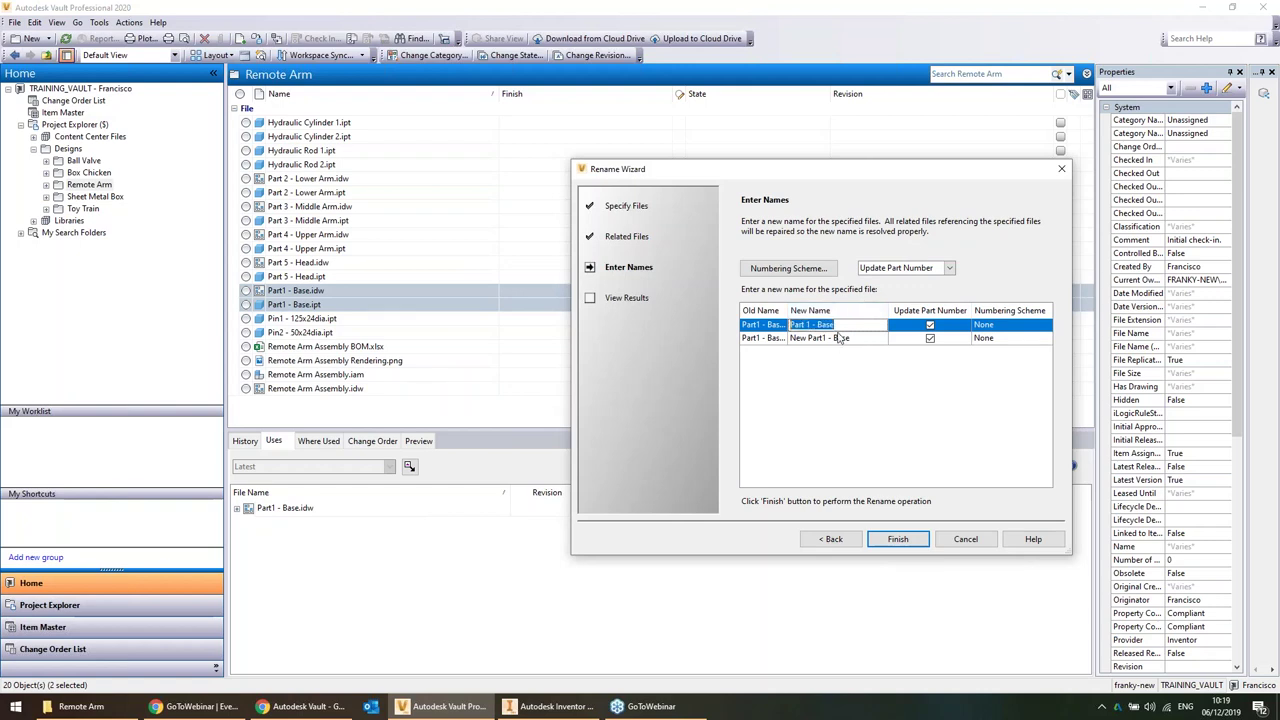
key(ctrl+a)
text(Part 1 - Base)
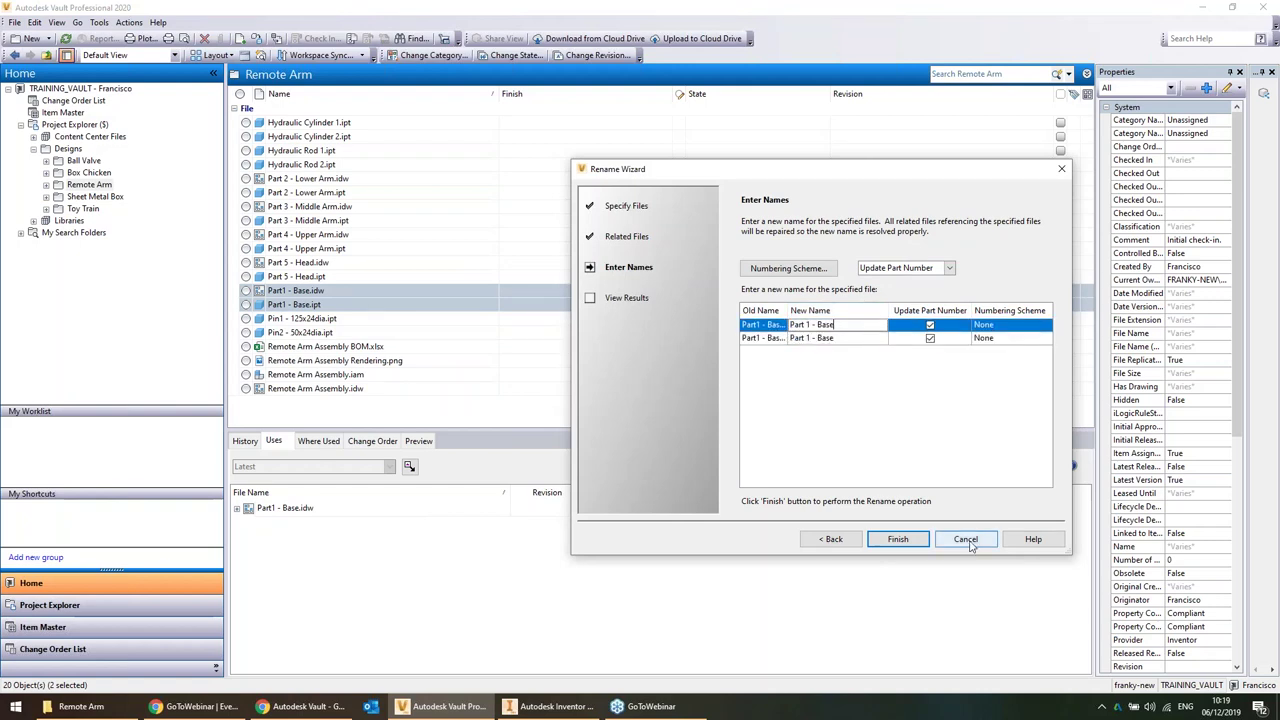
click(893, 542)
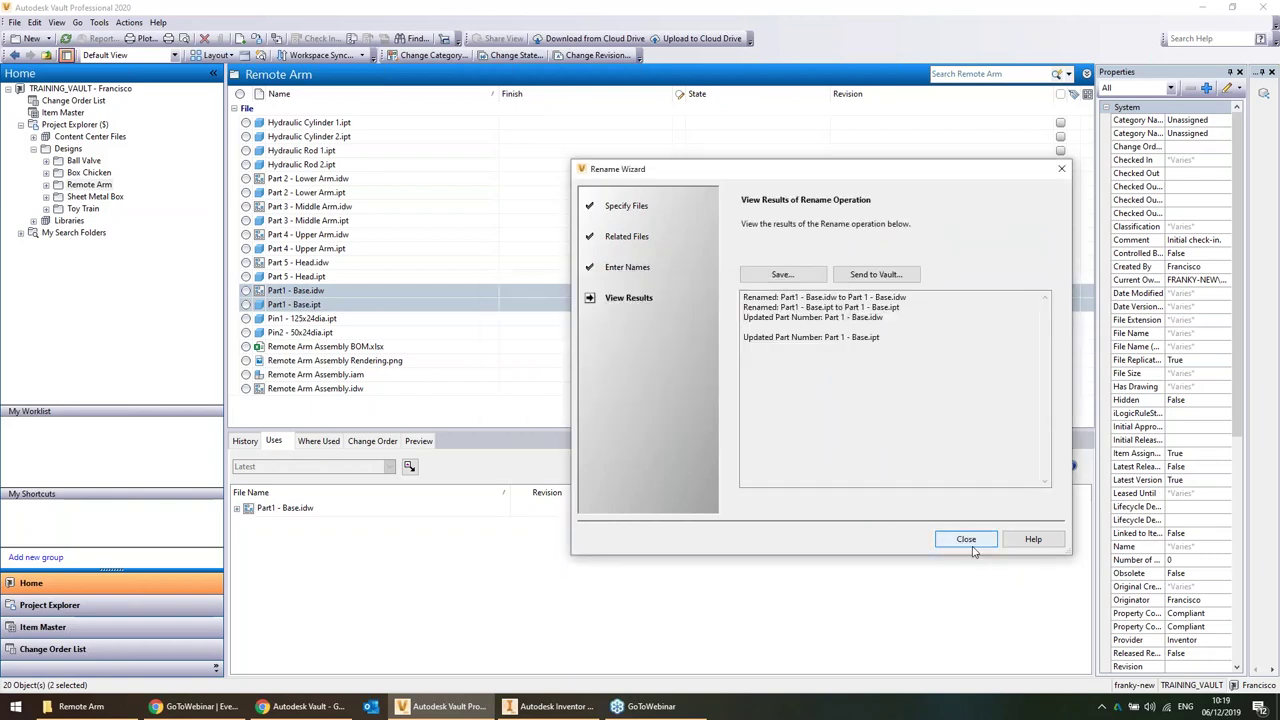
click(966, 539)
Check the renamed Part 1 - Base files in the Remote Arm folder, and open Remote Arm Assembly.iam in Inventor
click(323, 193)
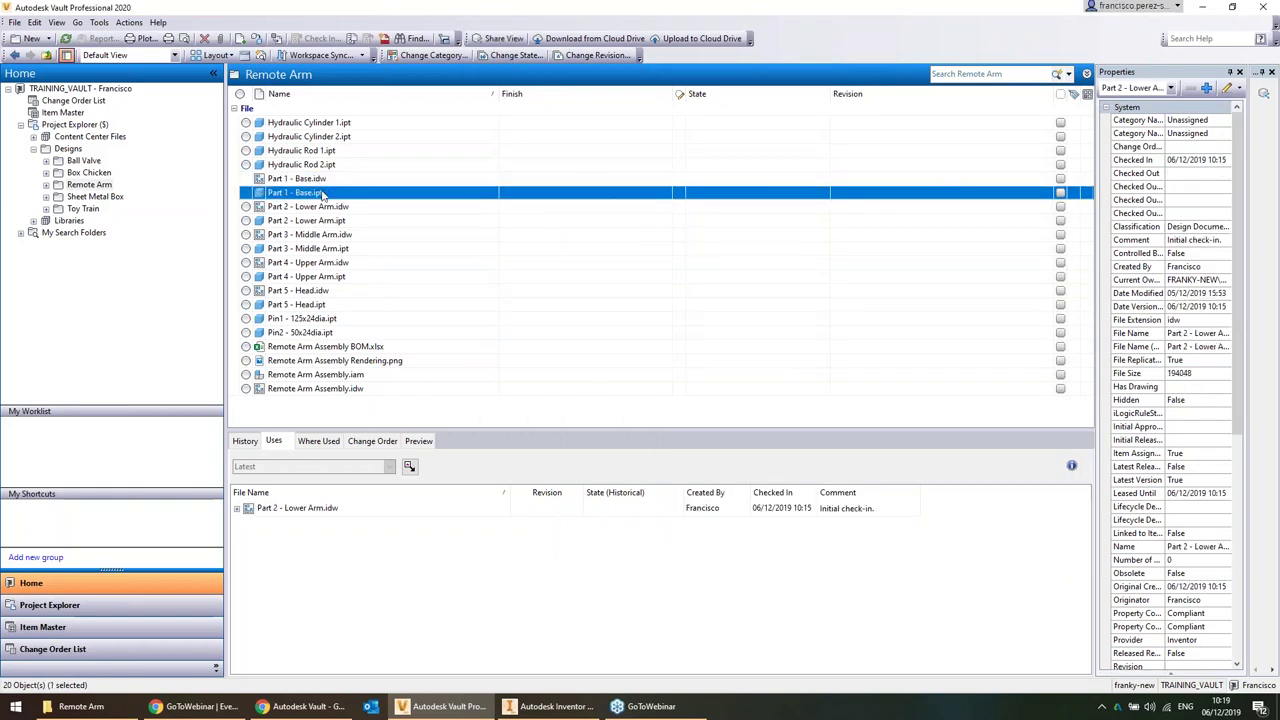
click(318, 178)
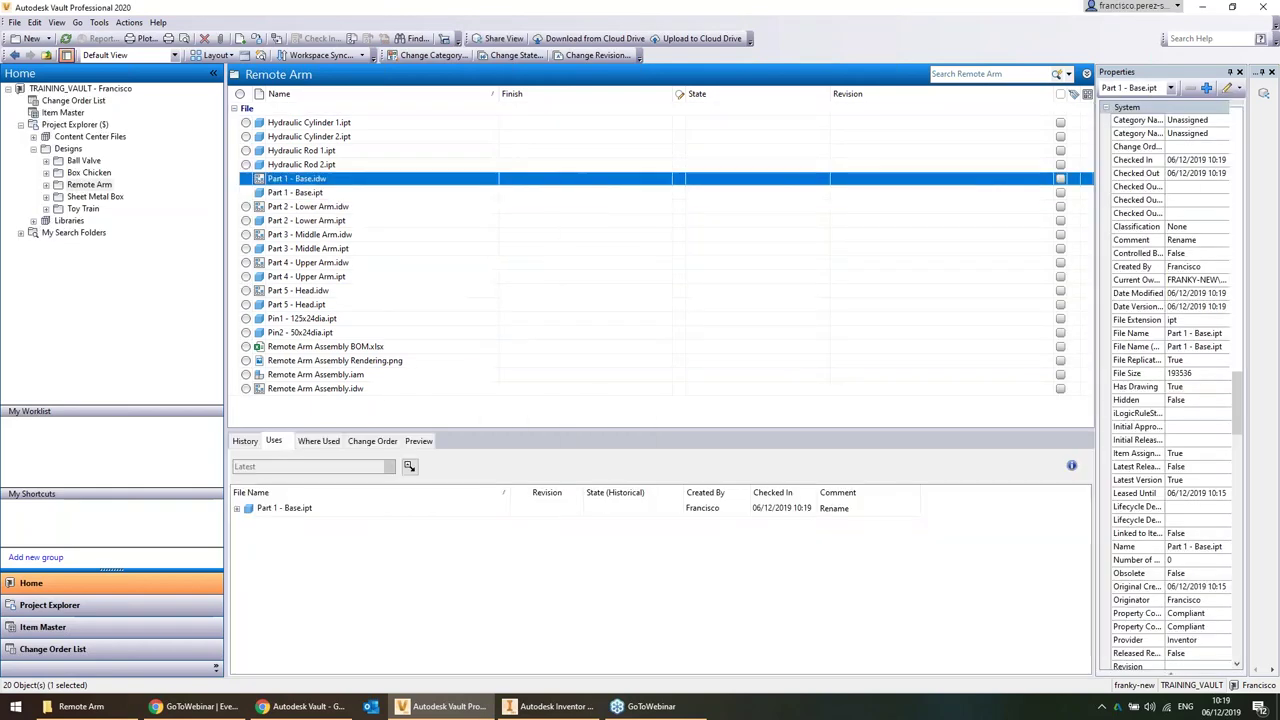
click(356, 377)
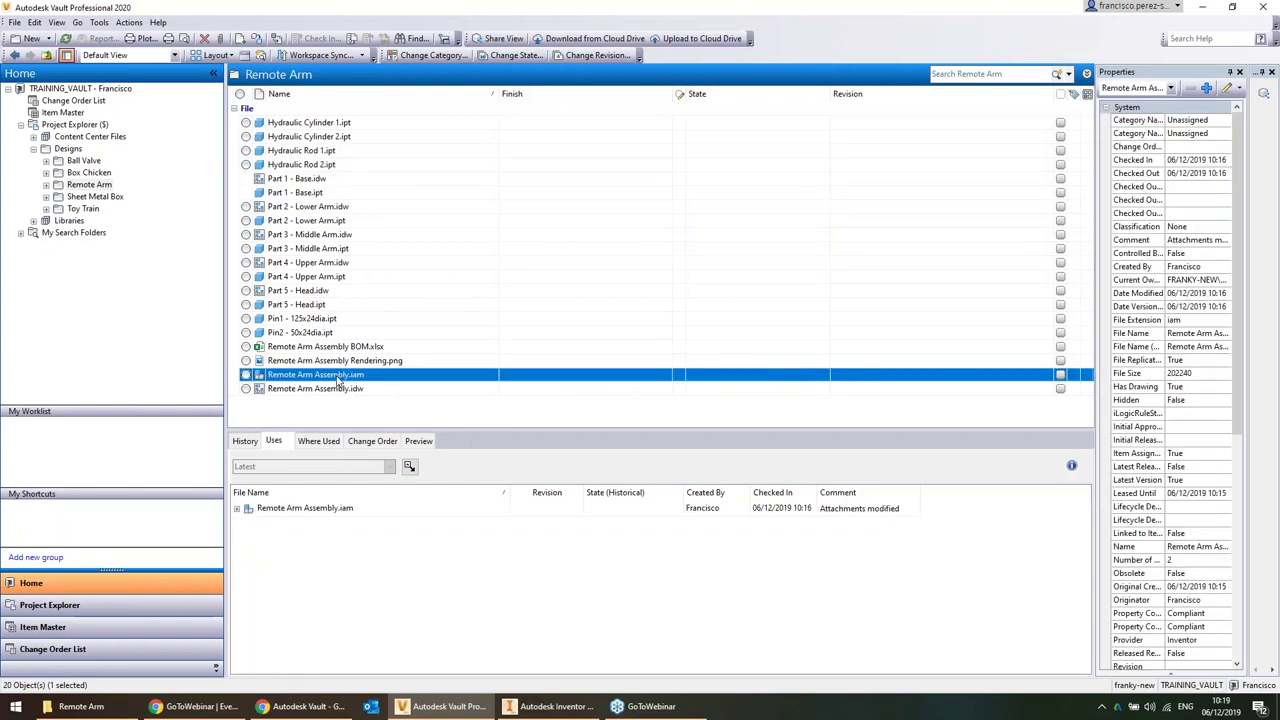
double_click(340, 377)
click(337, 130)
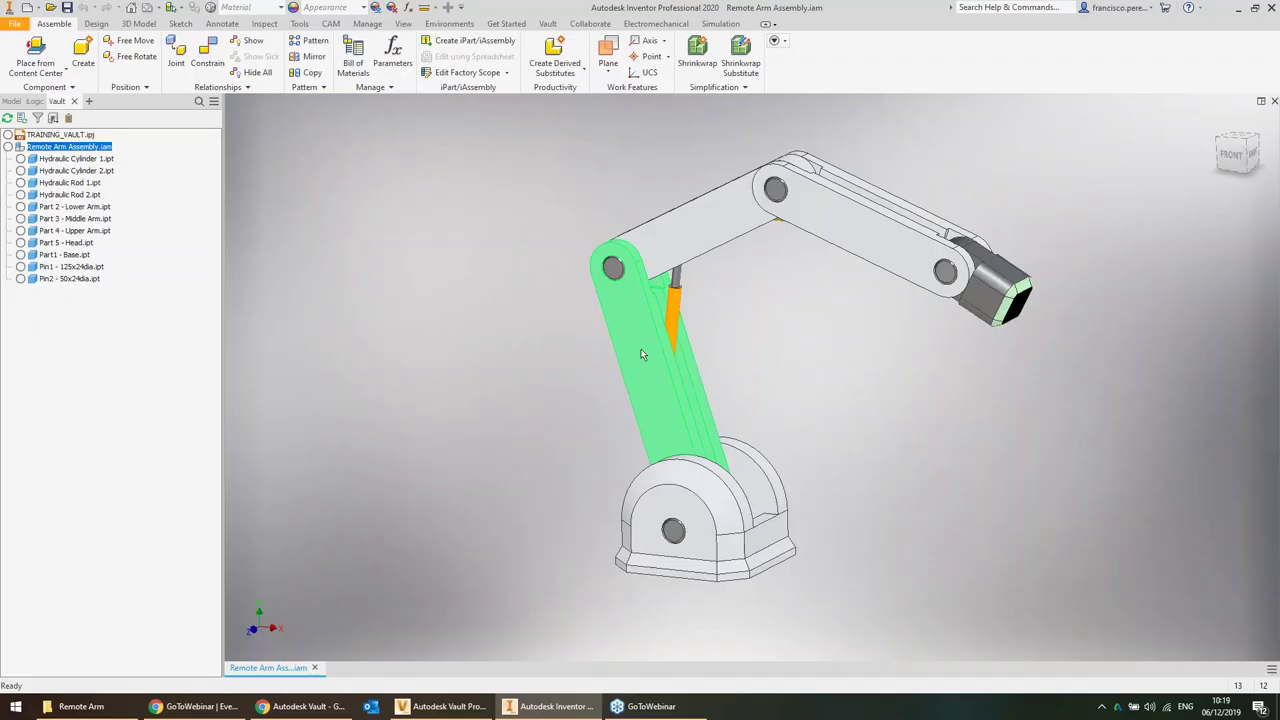
Show the assembly's model structure and collapse the representations and component nodes down to Hydraulic Cylinder 1:1
click(12, 102)
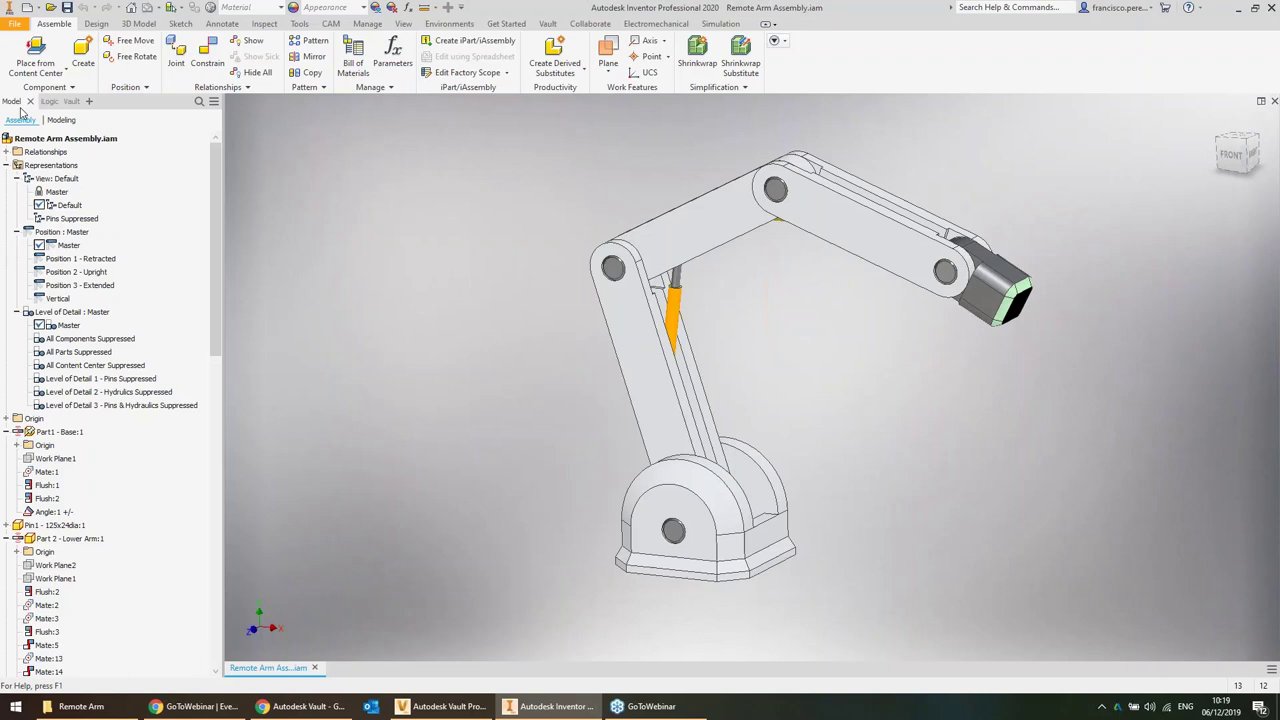
click(6, 165)
click(5, 191)
click(5, 204)
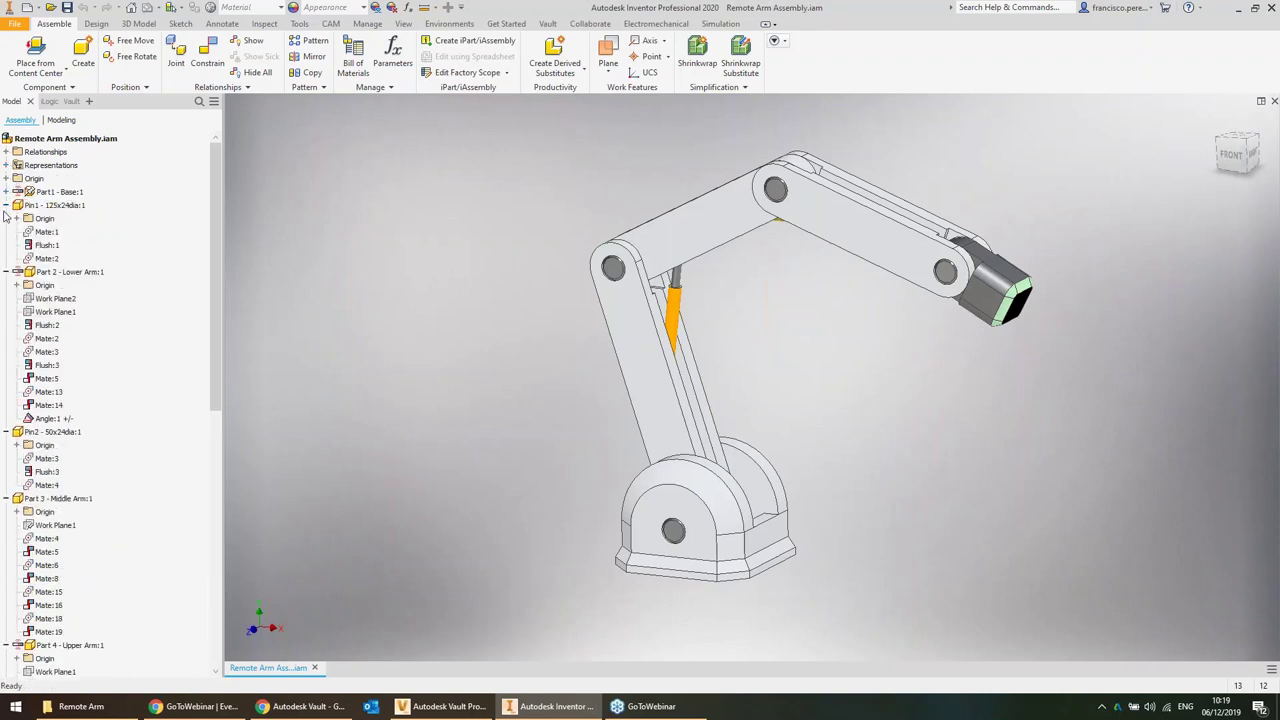
click(5, 205)
click(5, 218)
click(5, 231)
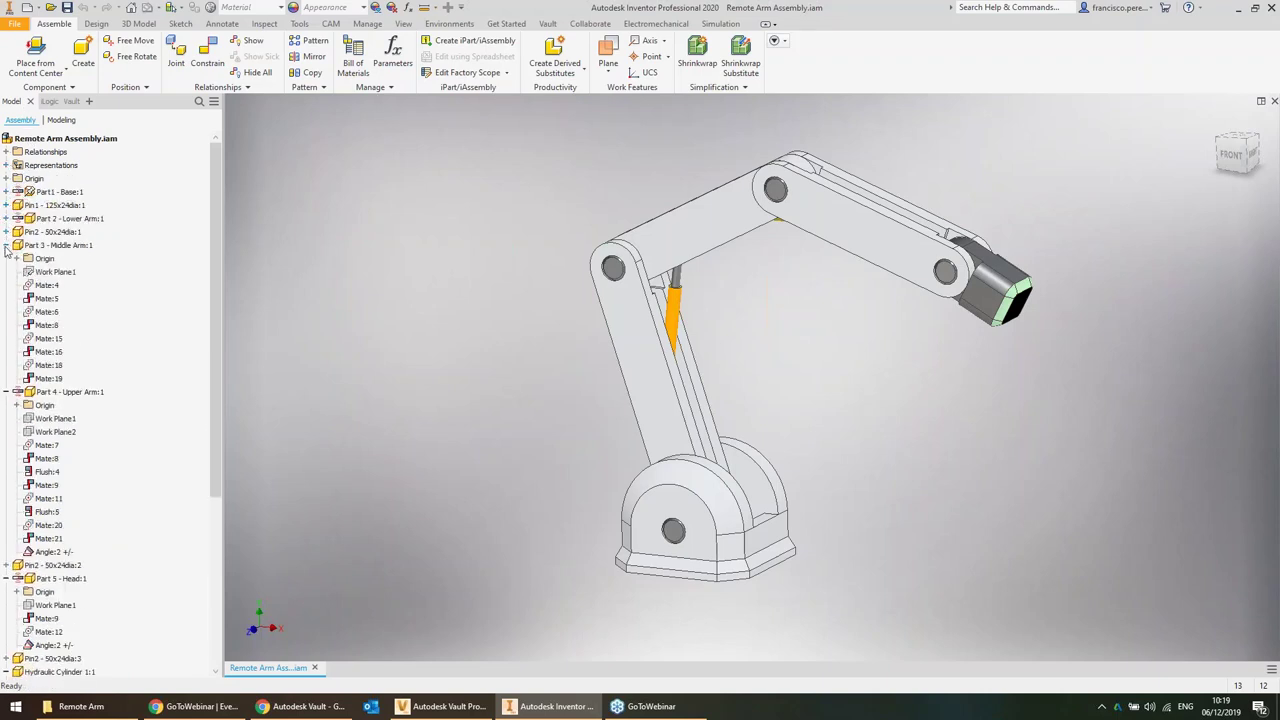
click(5, 245)
click(5, 258)
click(5, 285)
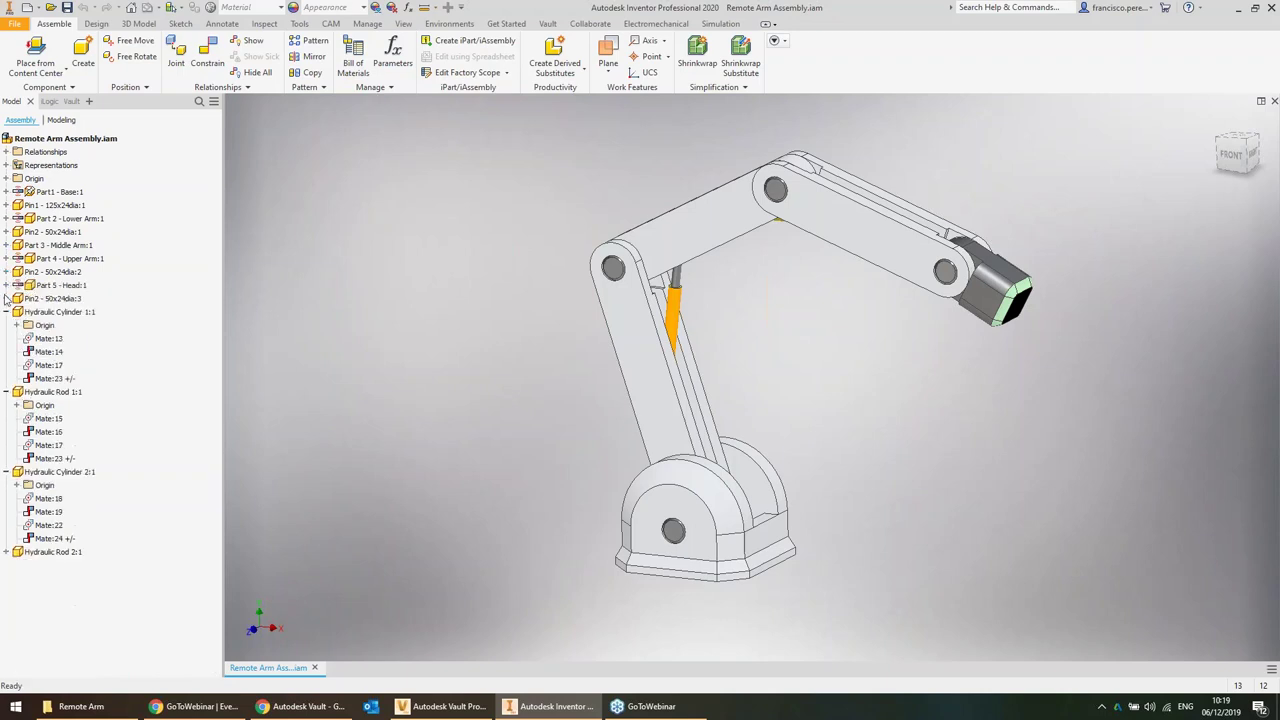
click(5, 298)
click(5, 298)
click(5, 311)
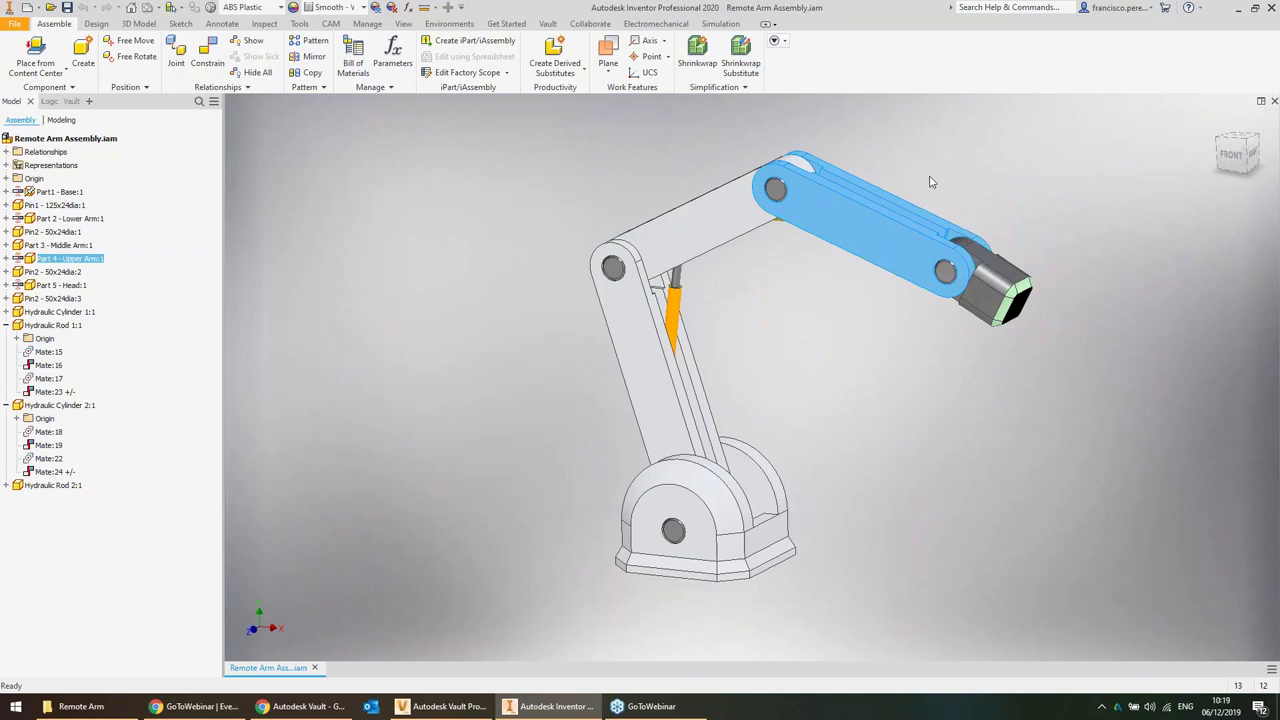
Open Part 4 - Upper Arm for in-place editing, look at the available materials, and return to the assembly
double_click(862, 204)
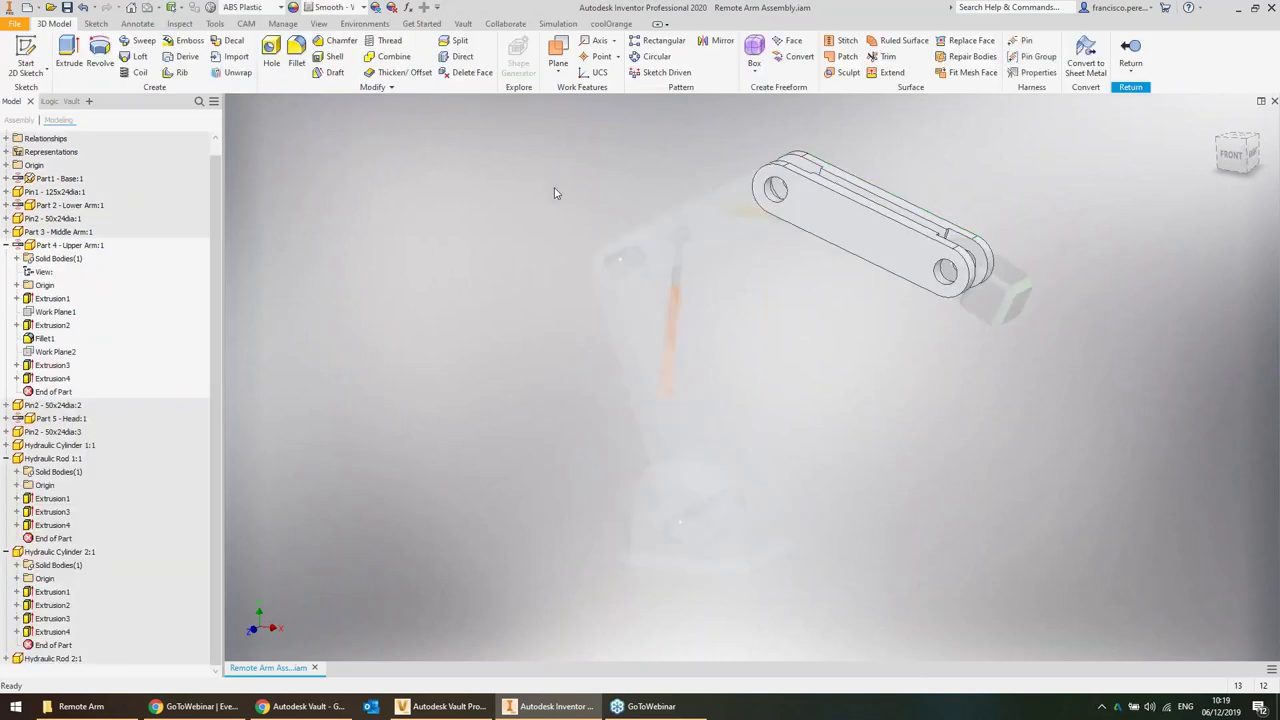
middle_drag(743, 188, 657, 189)
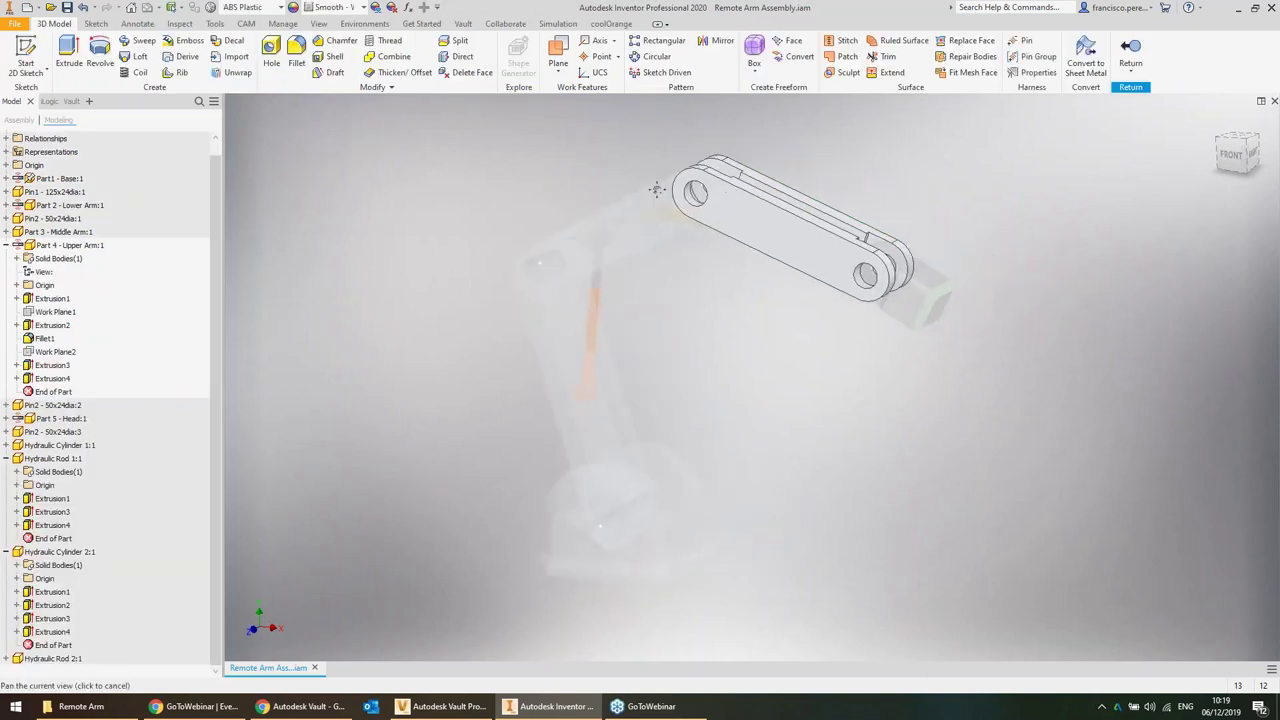
click(273, 9)
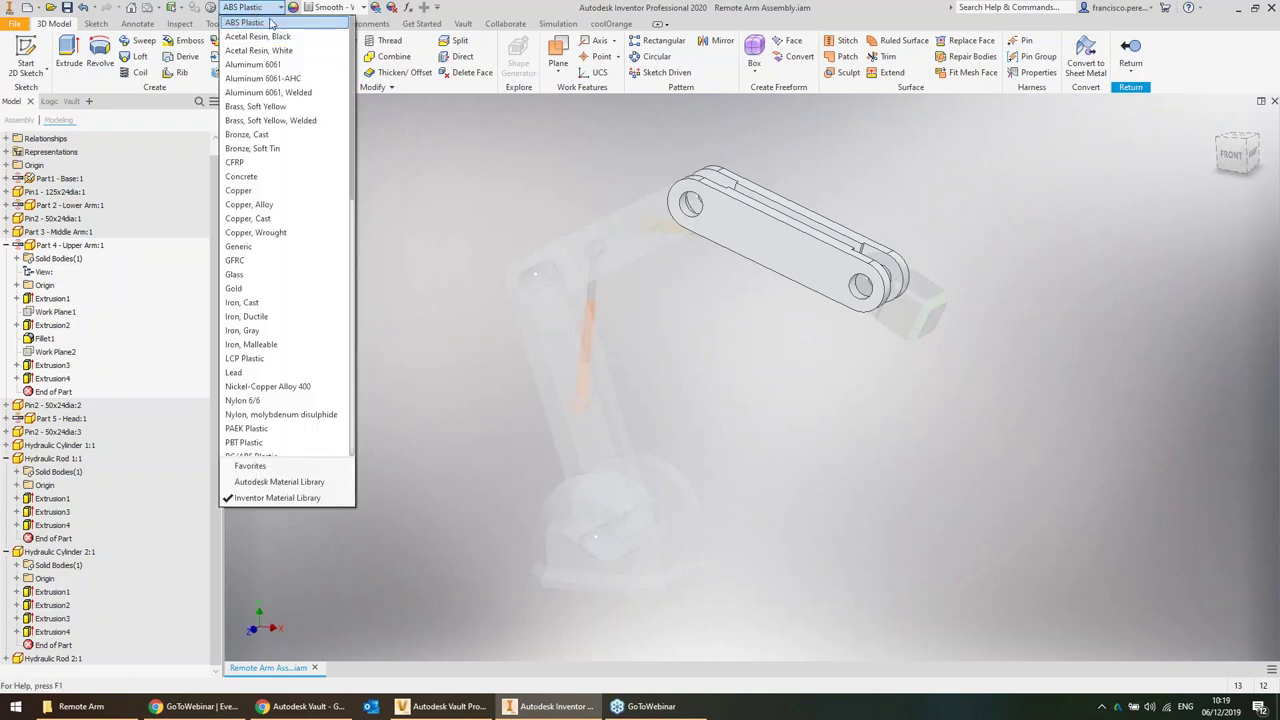
click(626, 135)
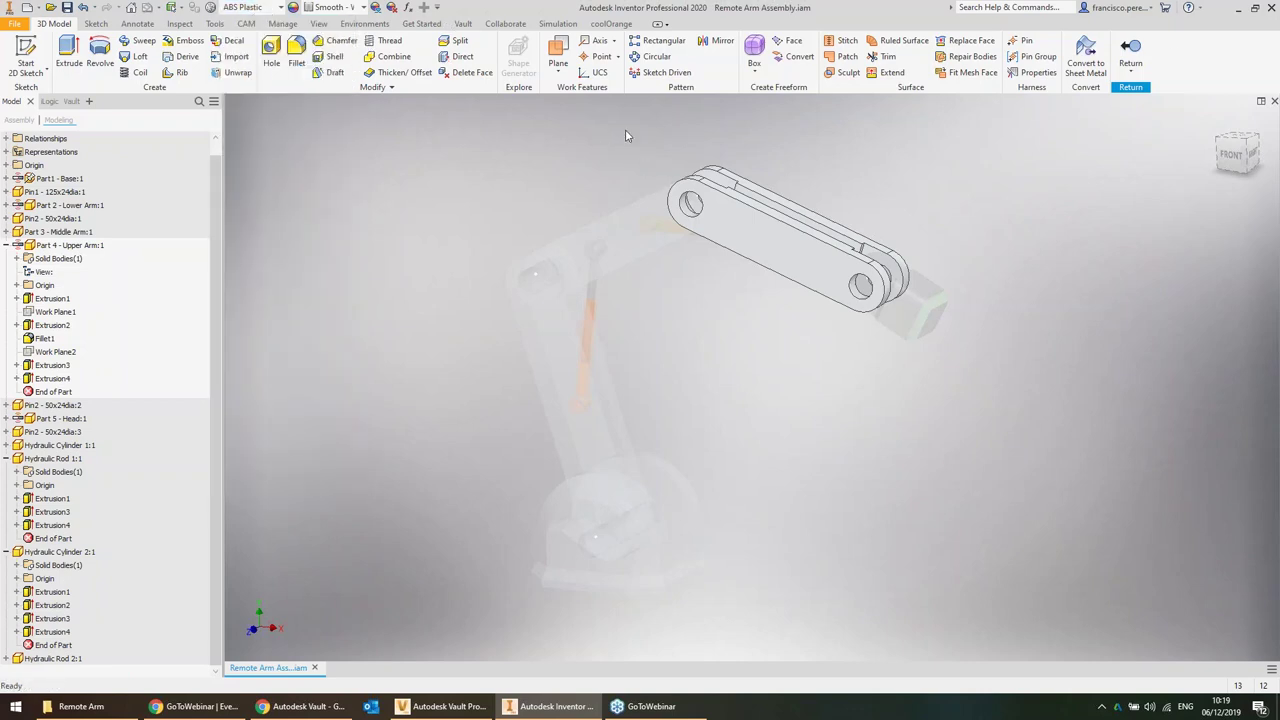
click(1130, 50)
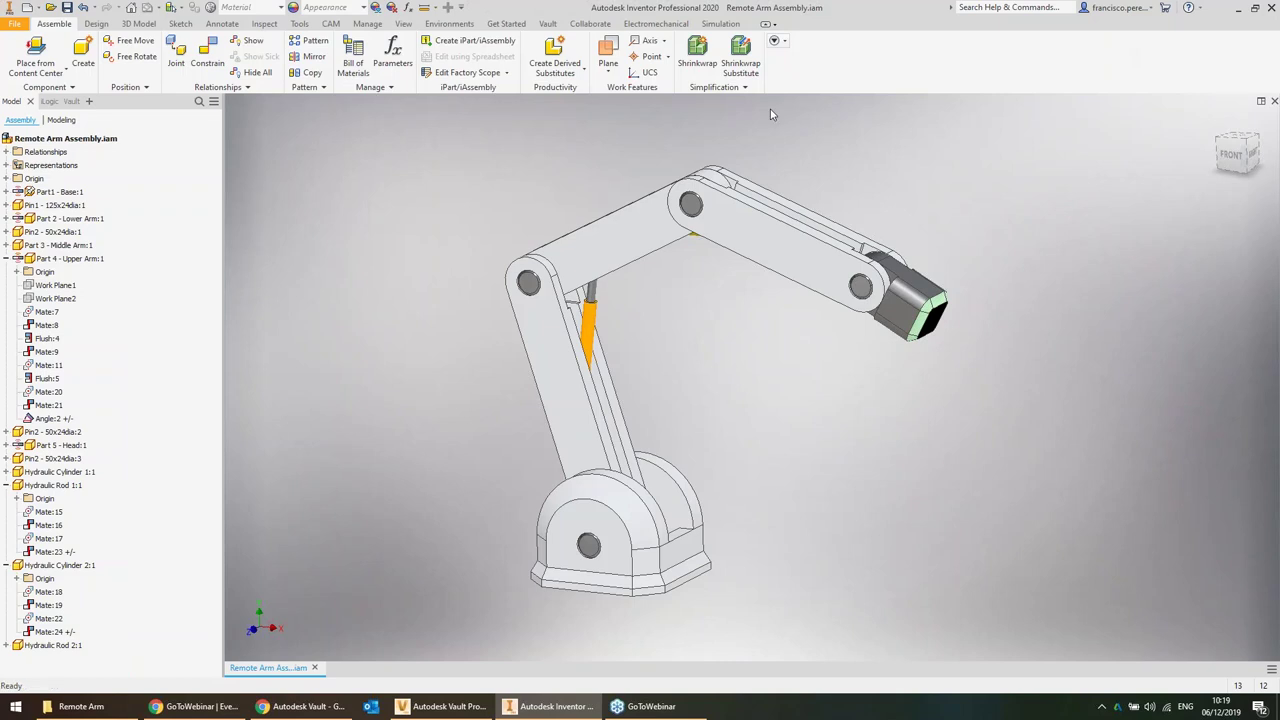
Check the assembly's vault status, close it, and switch to Vault Professional to undo the check-out of Remote Arm Assembly.iam
click(68, 102)
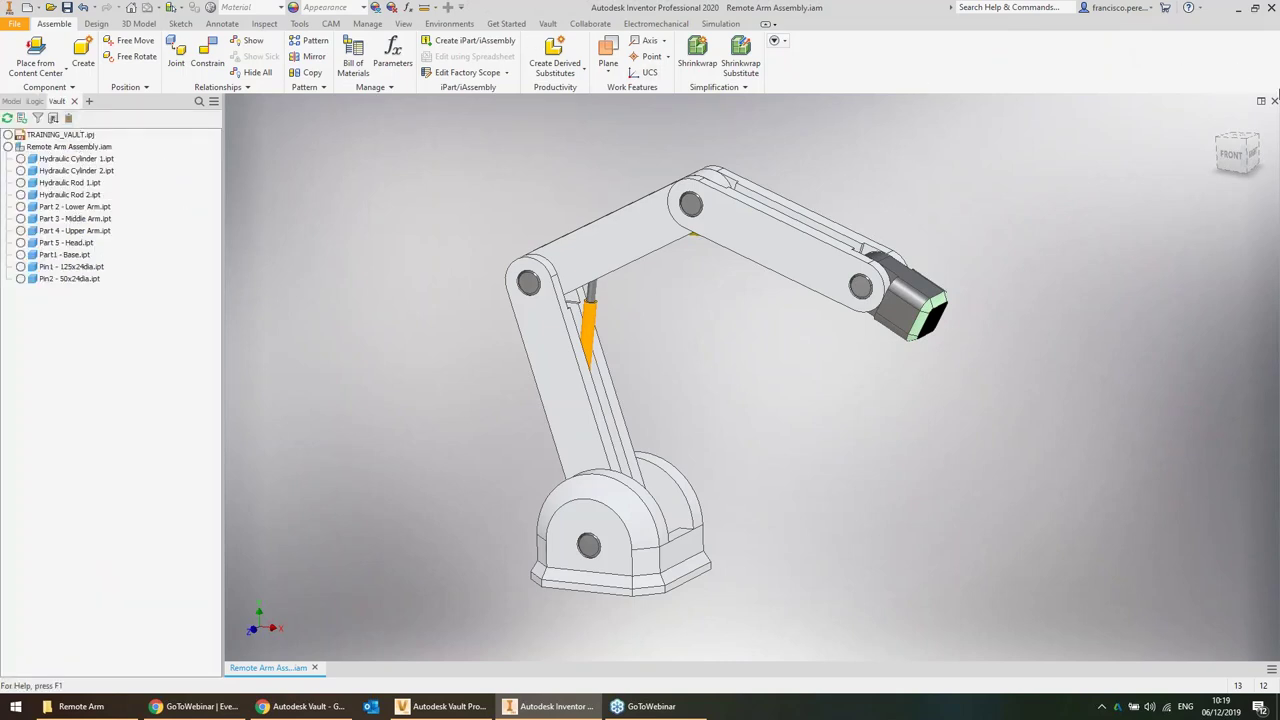
click(1274, 100)
click(443, 706)
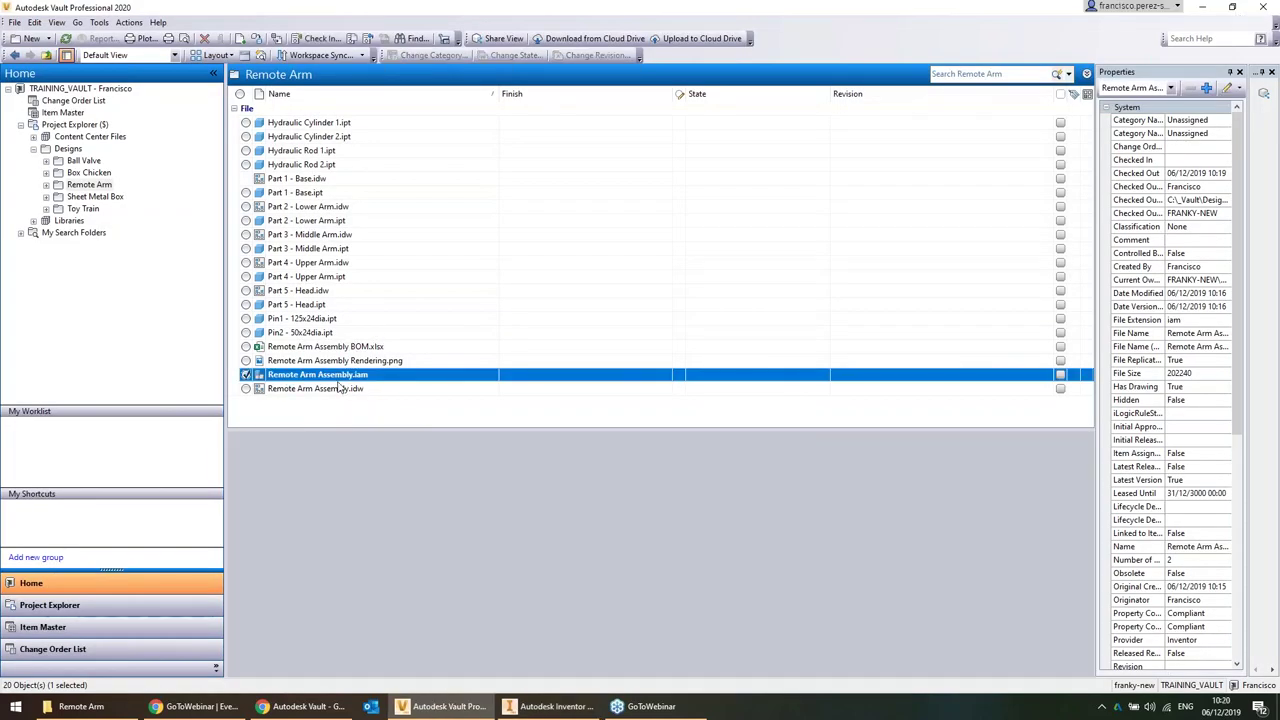
right_click(320, 377)
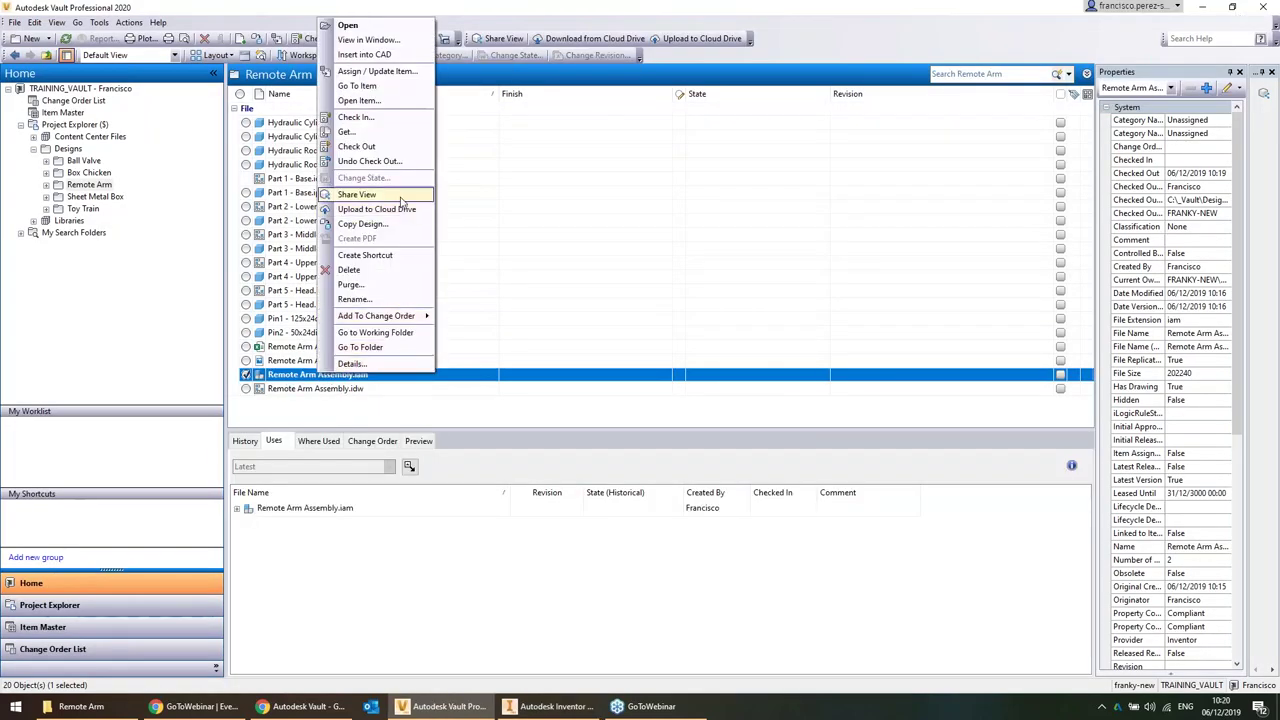
click(365, 161)
click(649, 552)
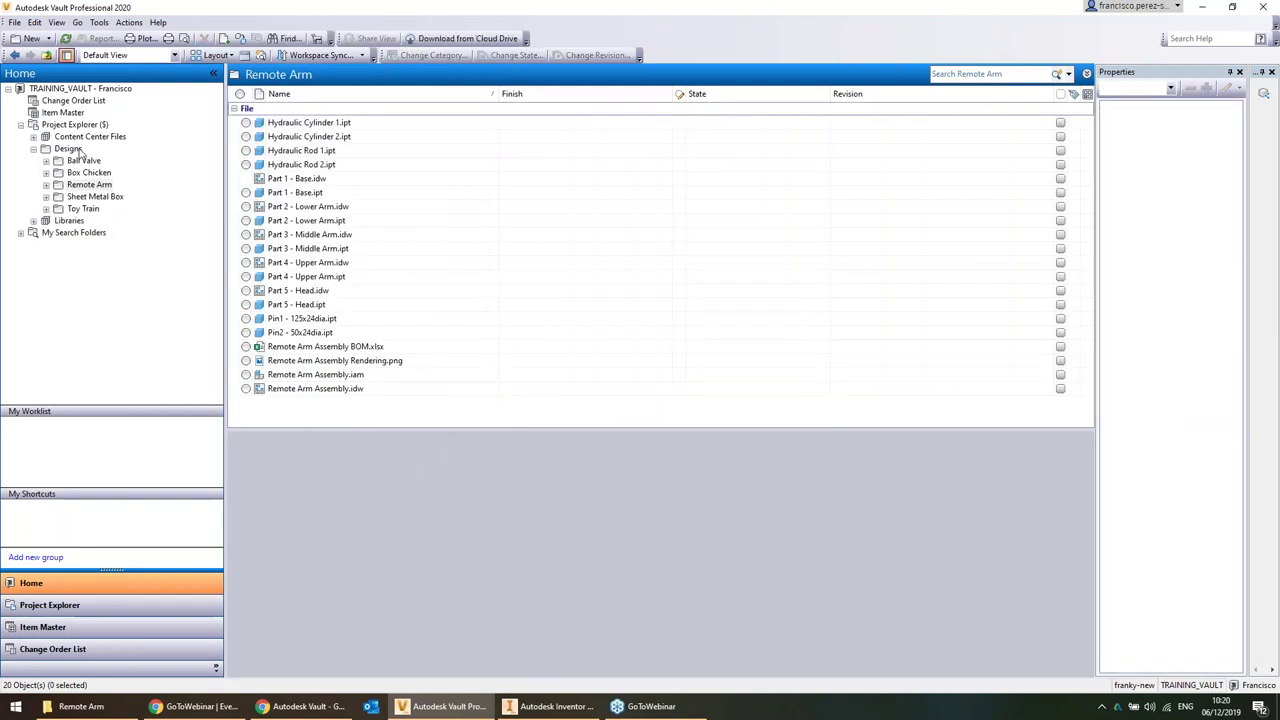
Go up to the Designs folder, look at the advanced Find window, and close it
key(BackSpace)
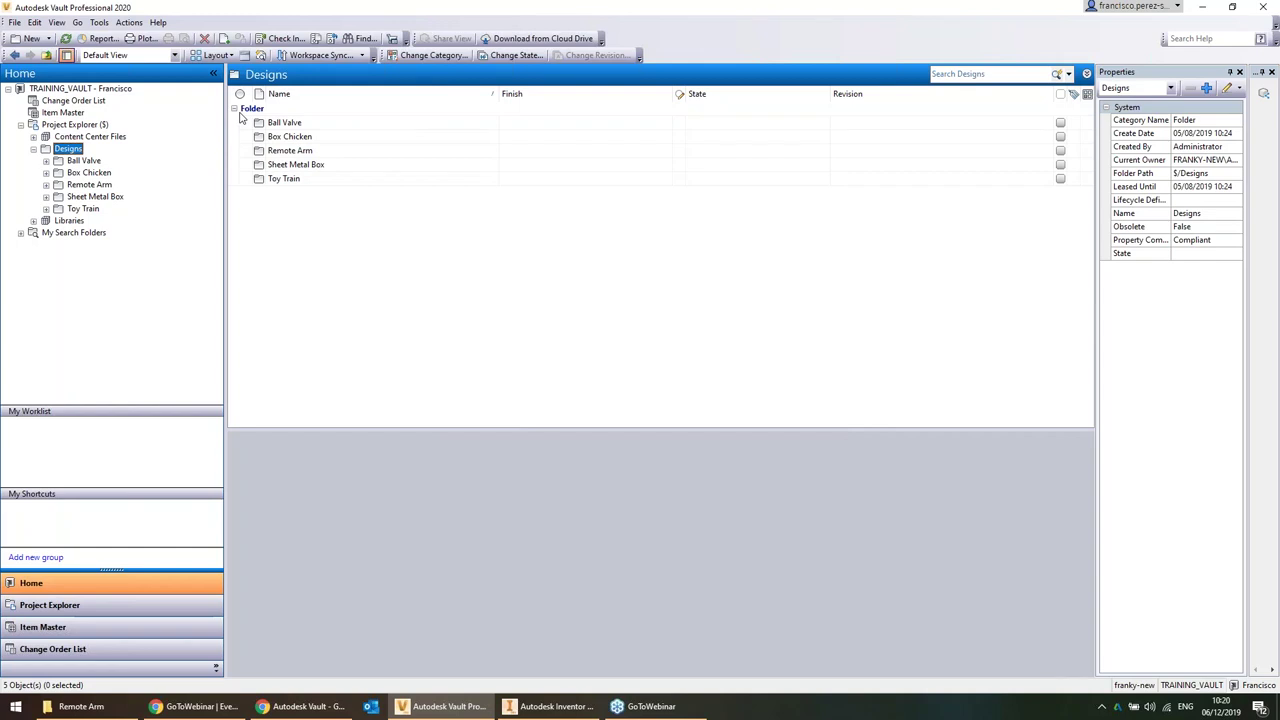
key(ctrl+f)
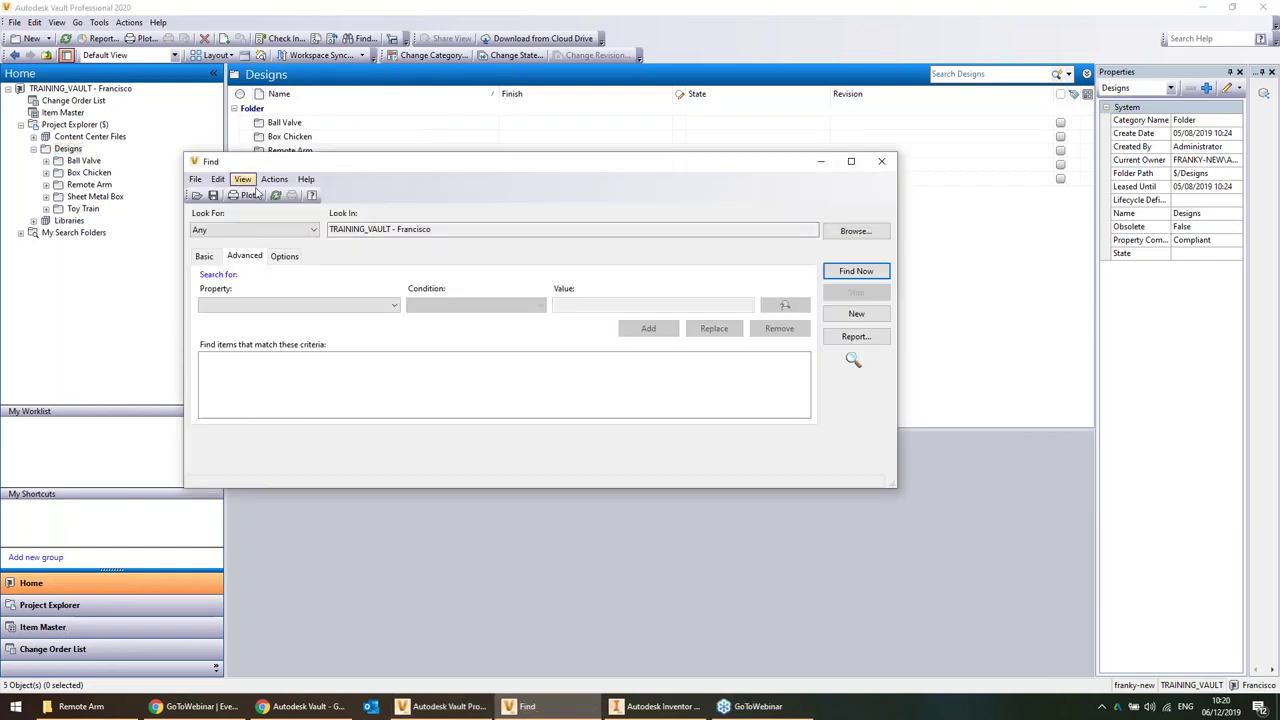
click(881, 161)
Open the property definitions from the Behaviors section of the Vault Settings
click(97, 23)
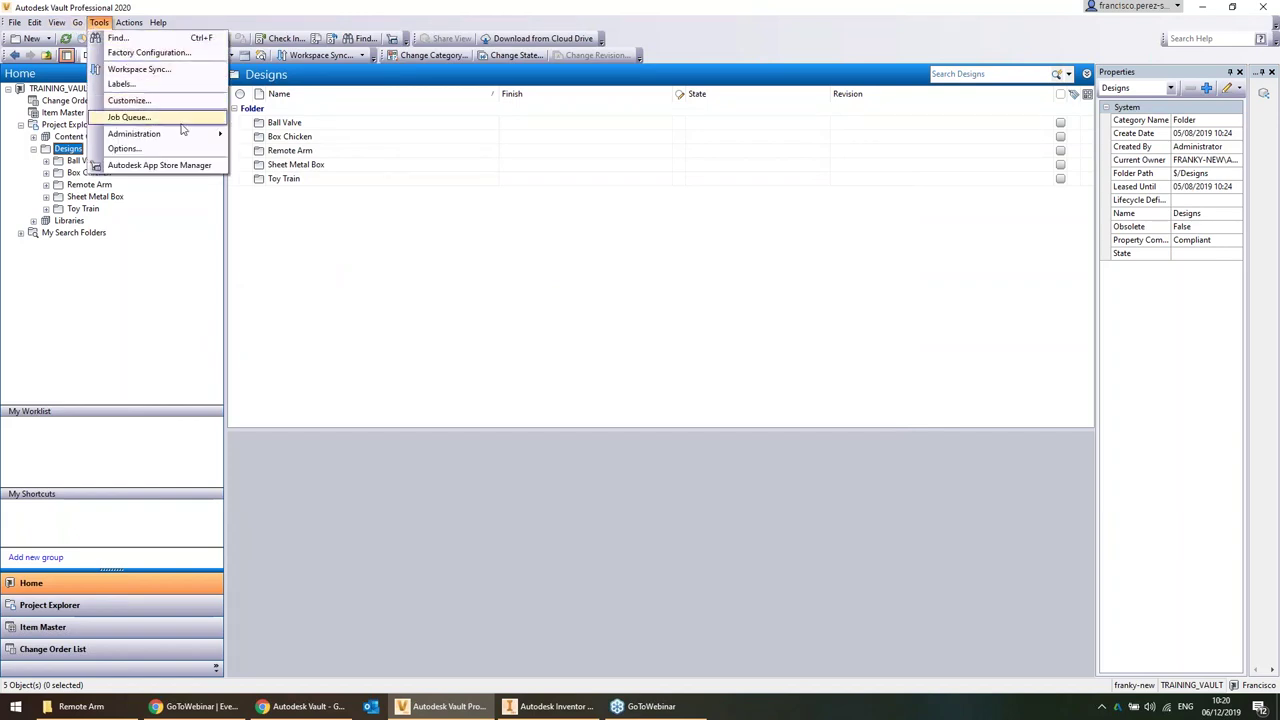
click(270, 150)
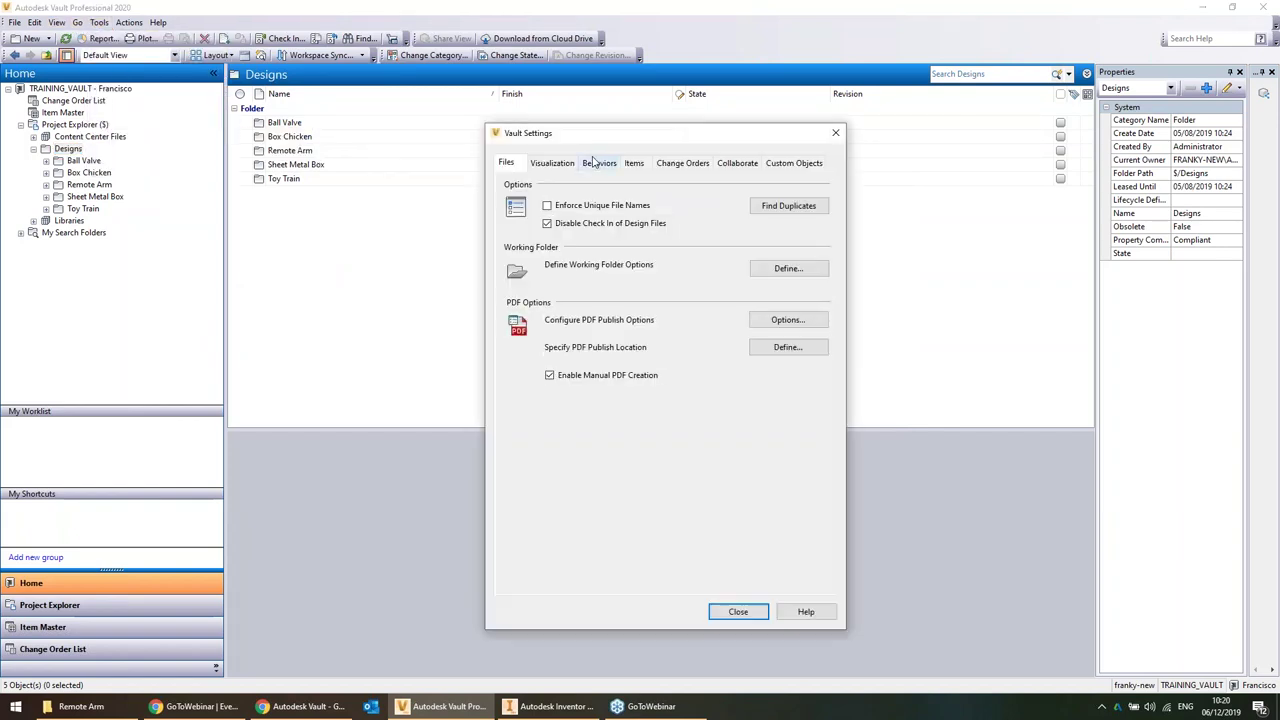
click(599, 163)
click(788, 342)
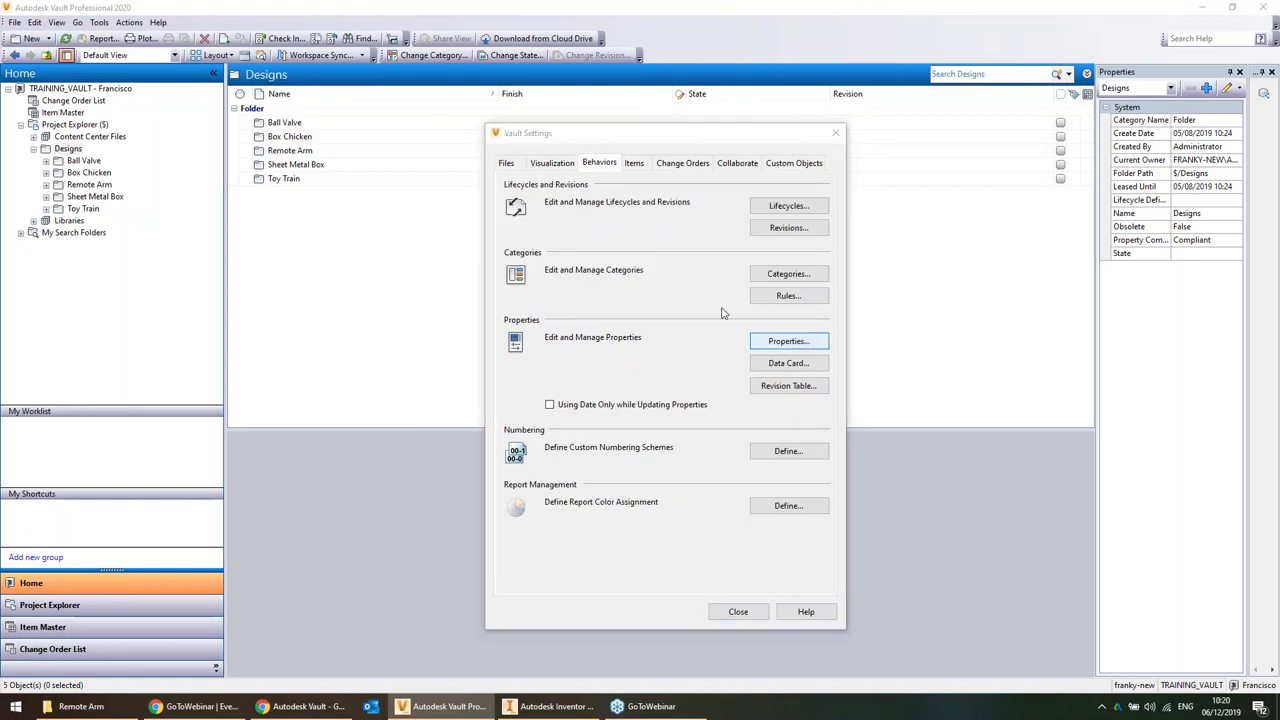
Review the vault's property definitions, checking their data types, states, associations and file categories
scroll(418, 168, down, 3)
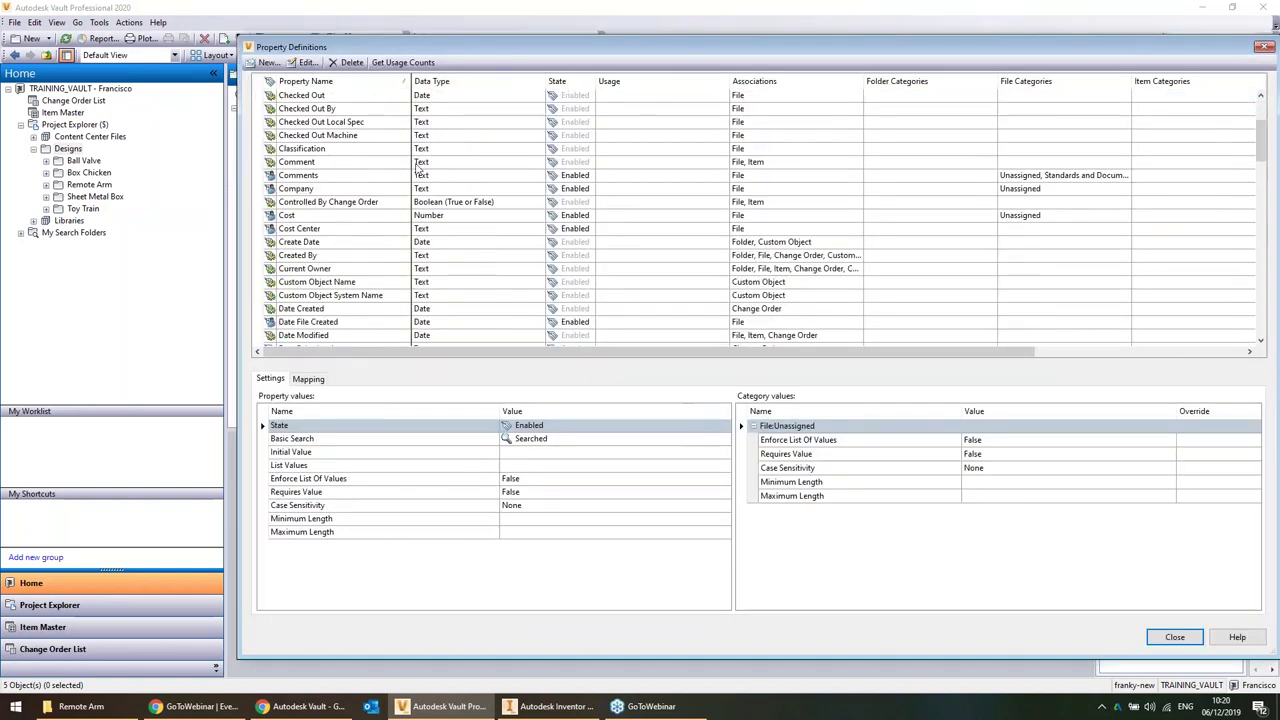
scroll(375, 228, up, 2)
scroll(340, 178, down, 8)
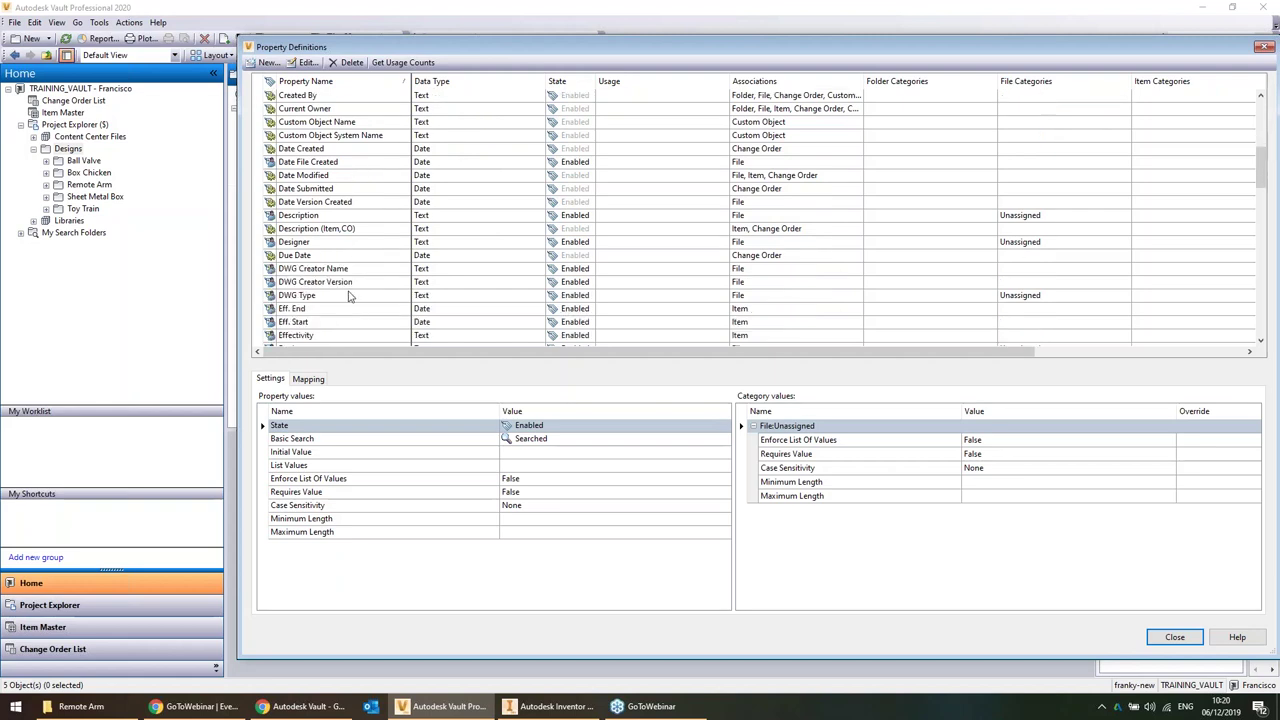
scroll(343, 288, down, 2)
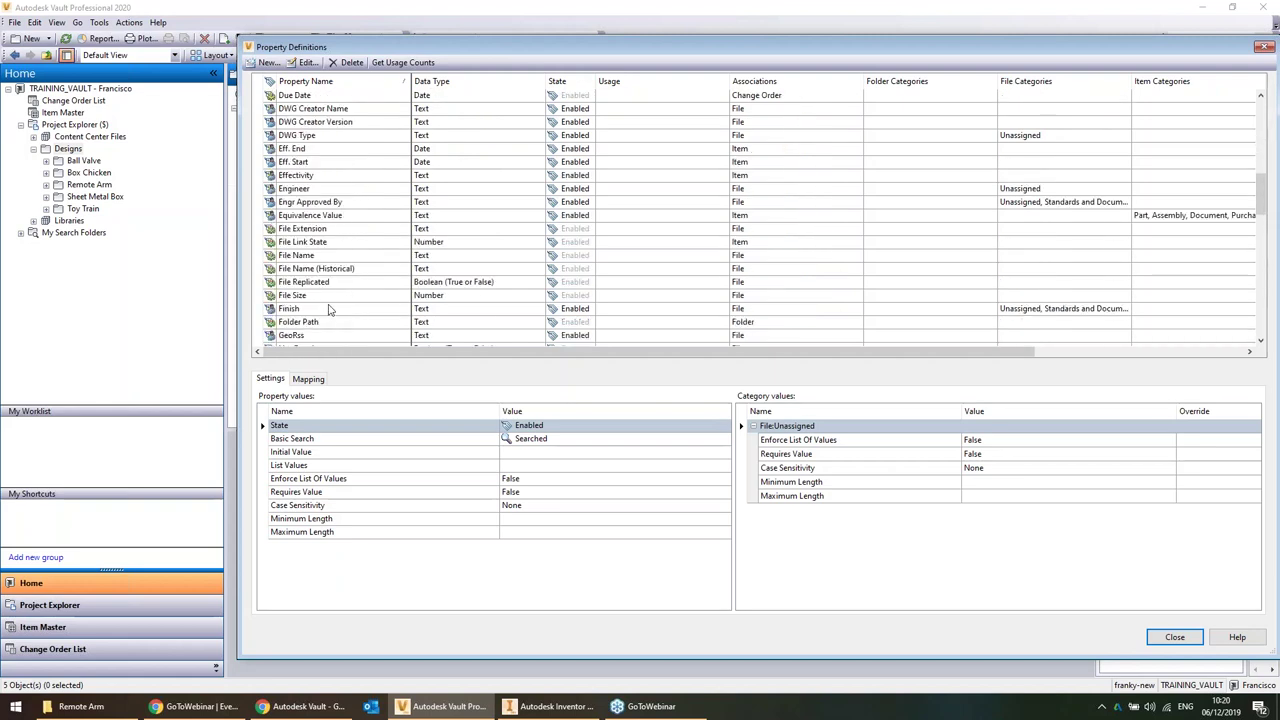
scroll(330, 310, down, 1)
scroll(352, 195, down, 1)
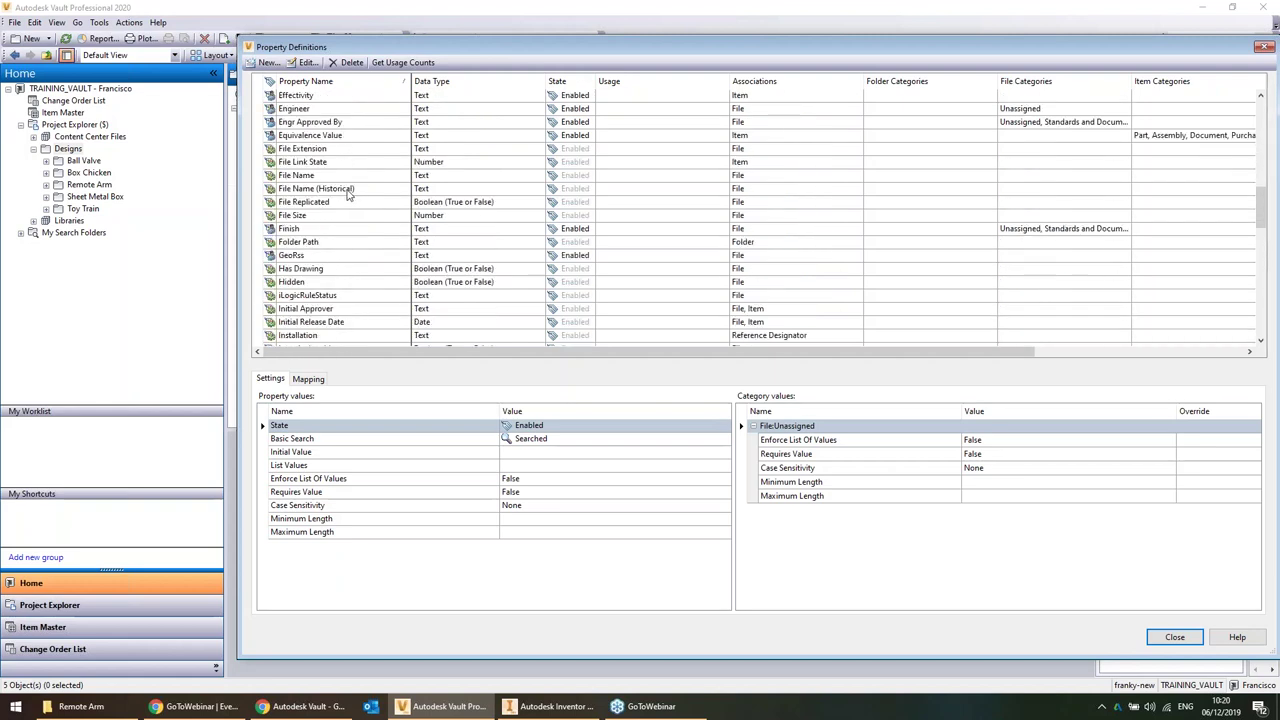
scroll(345, 198, down, 2)
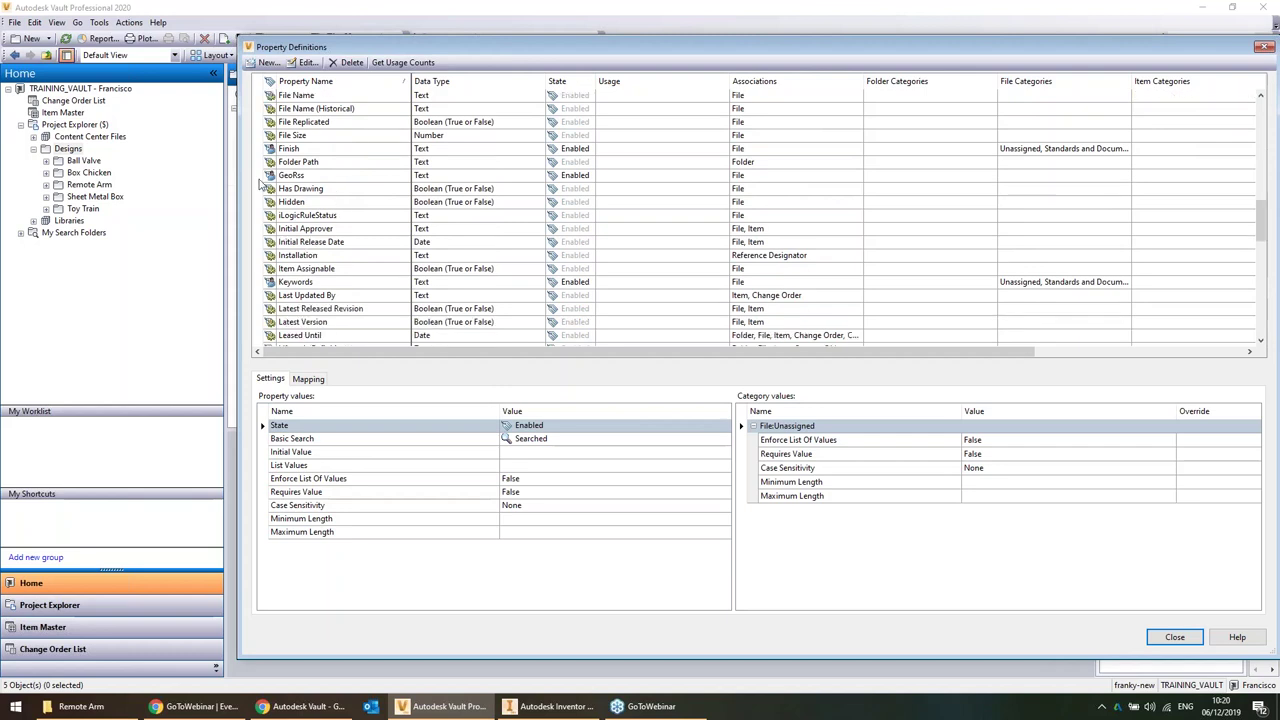
scroll(295, 212, down, 2)
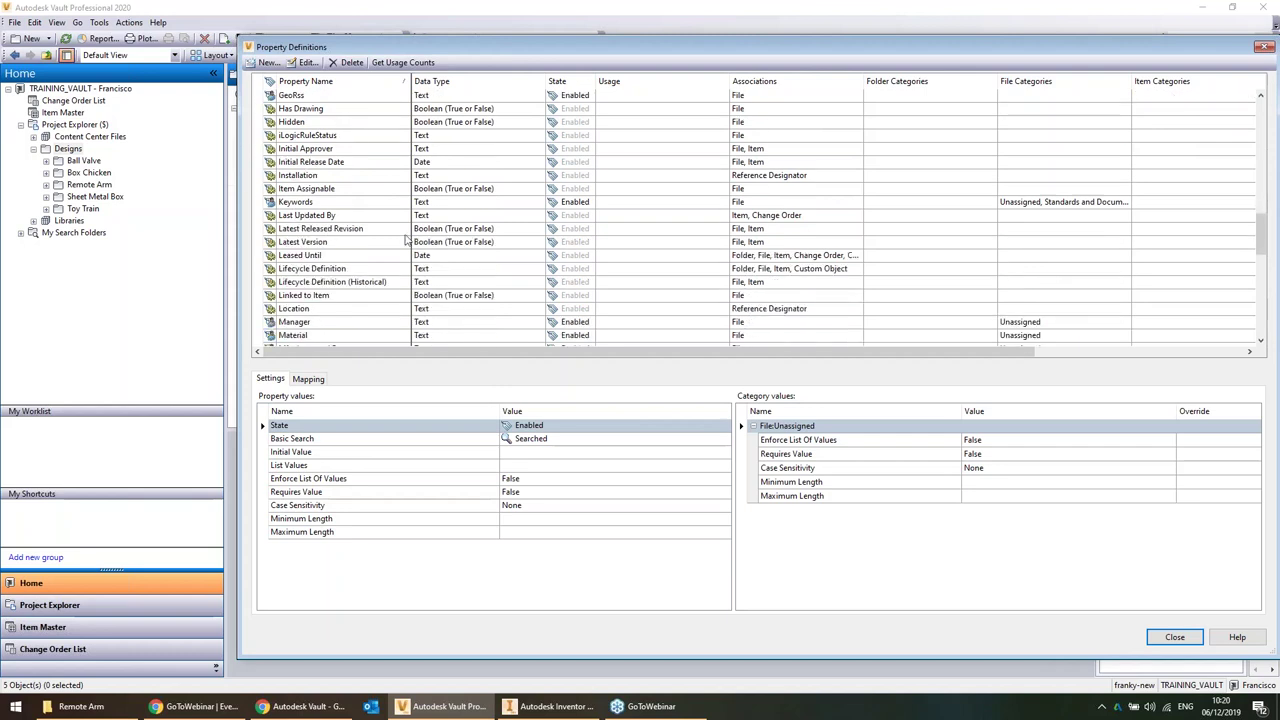
scroll(385, 252, down, 3)
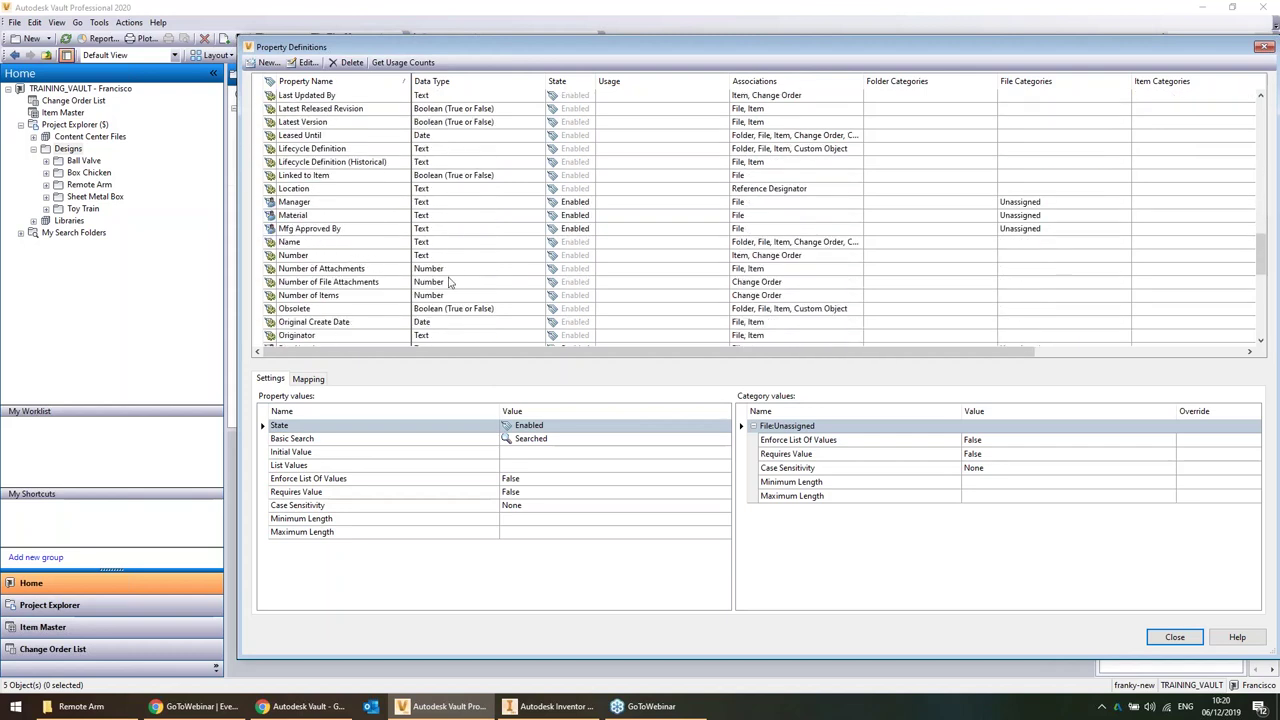
Check the settings of the Obsolete property, review the remaining property definitions, and close both the definitions and the Vault Settings
click(388, 309)
scroll(631, 302, down, 1)
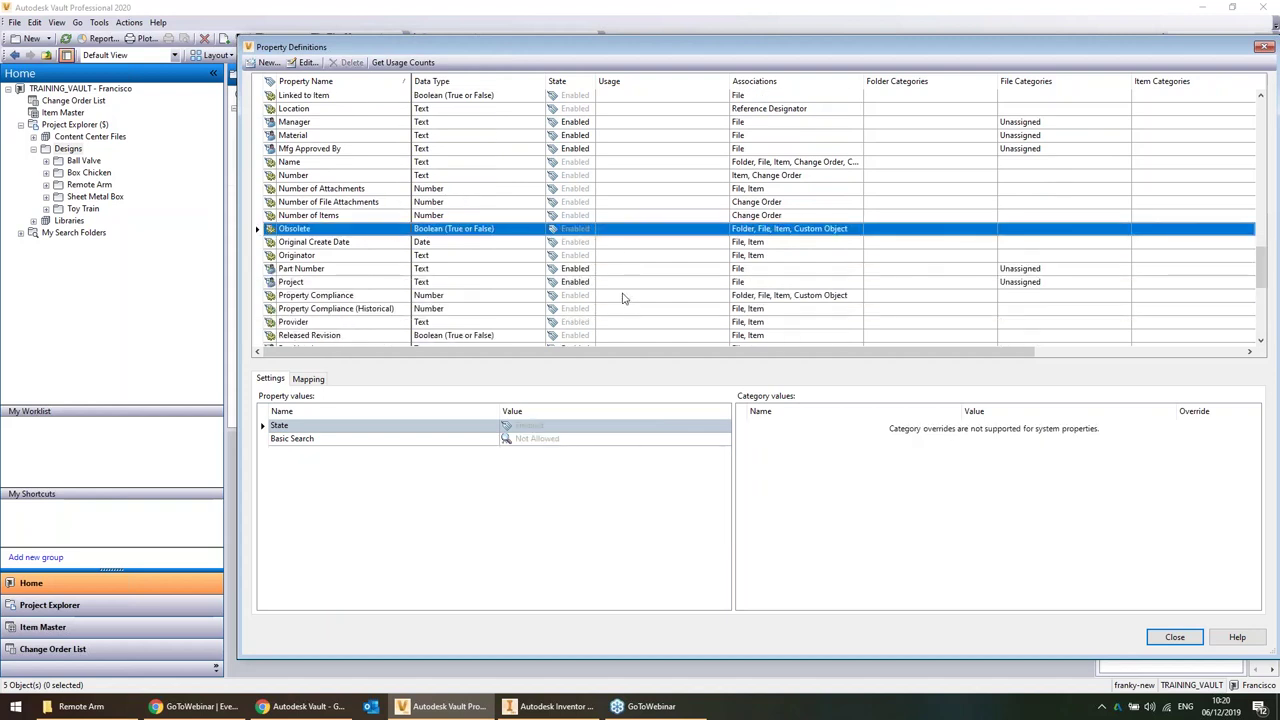
scroll(565, 232, down, 2)
scroll(563, 230, right, 1)
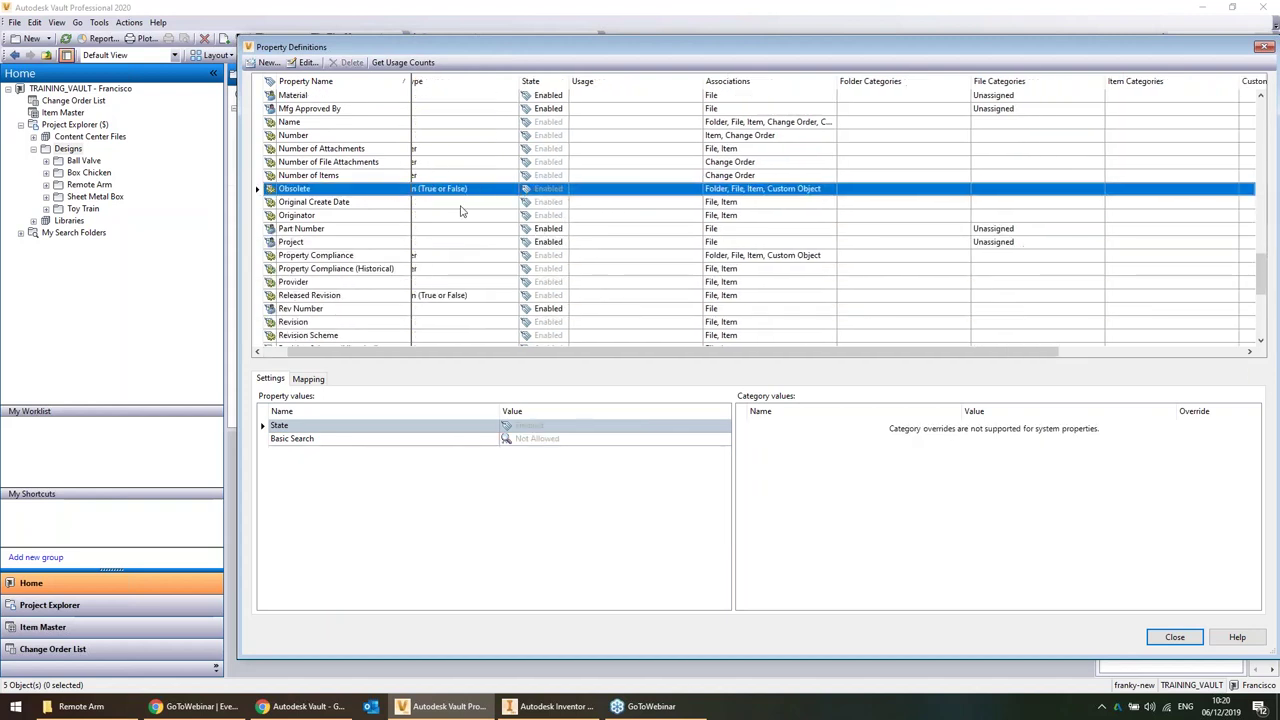
scroll(331, 233, down, 2)
scroll(313, 300, right, 1)
scroll(325, 270, down, 1)
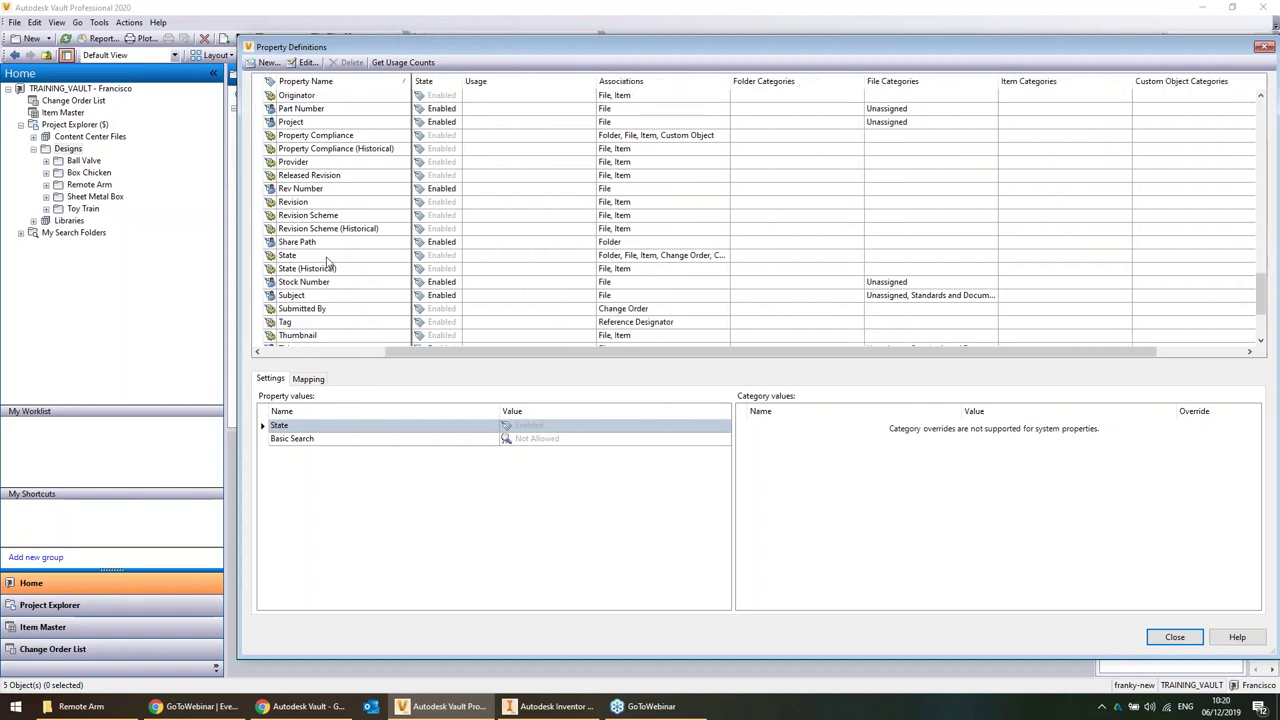
click(1182, 639)
click(738, 612)
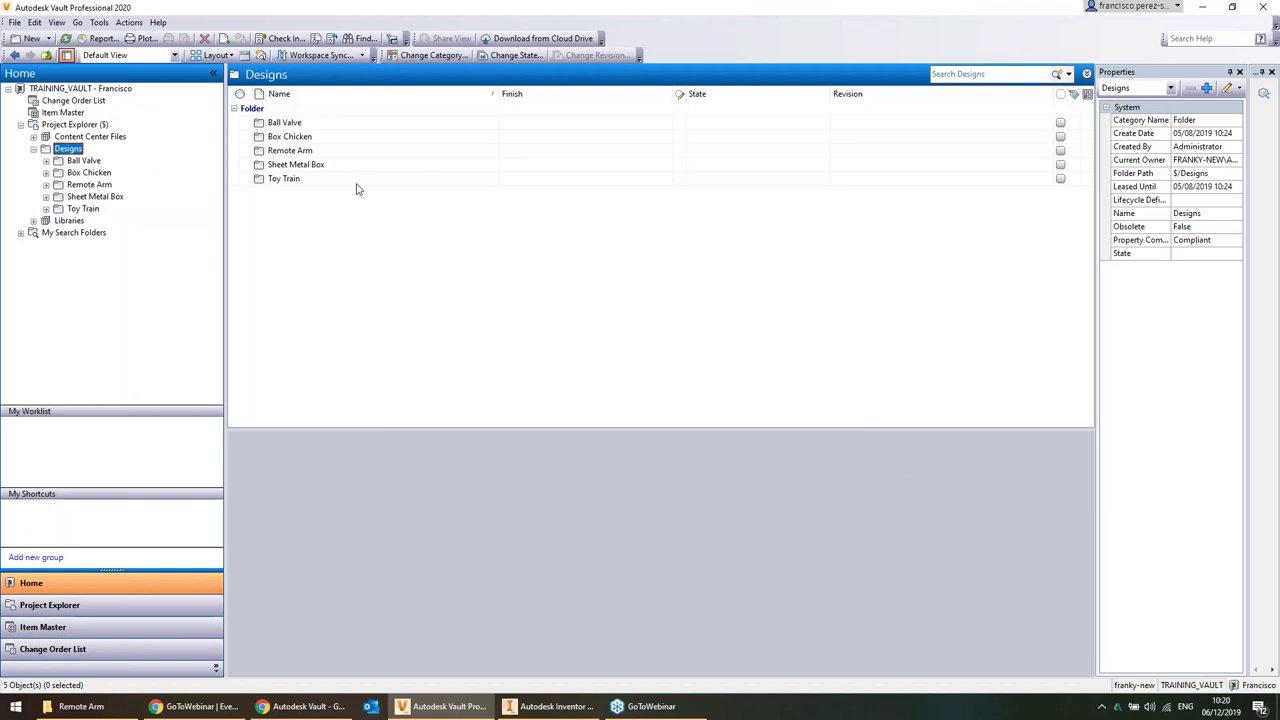
Run an advanced vault search for anything whose Material contains ABS Plastic
key(ctrl+f)
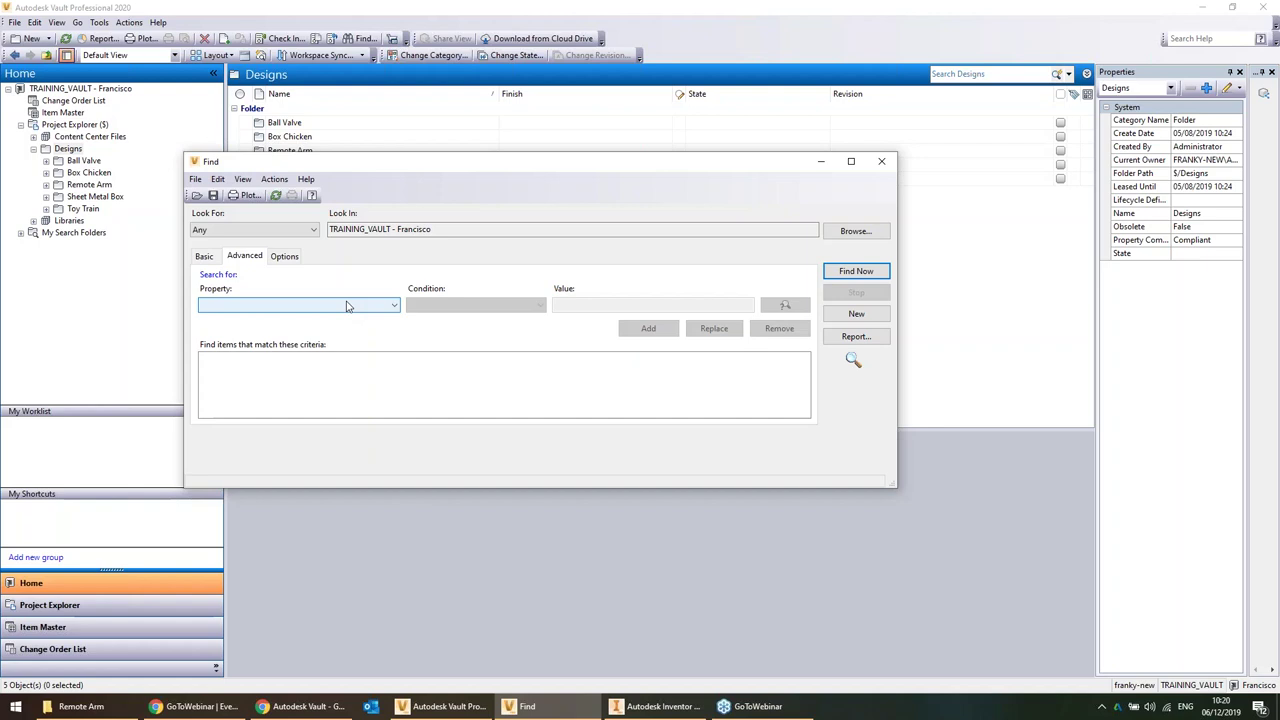
click(347, 306)
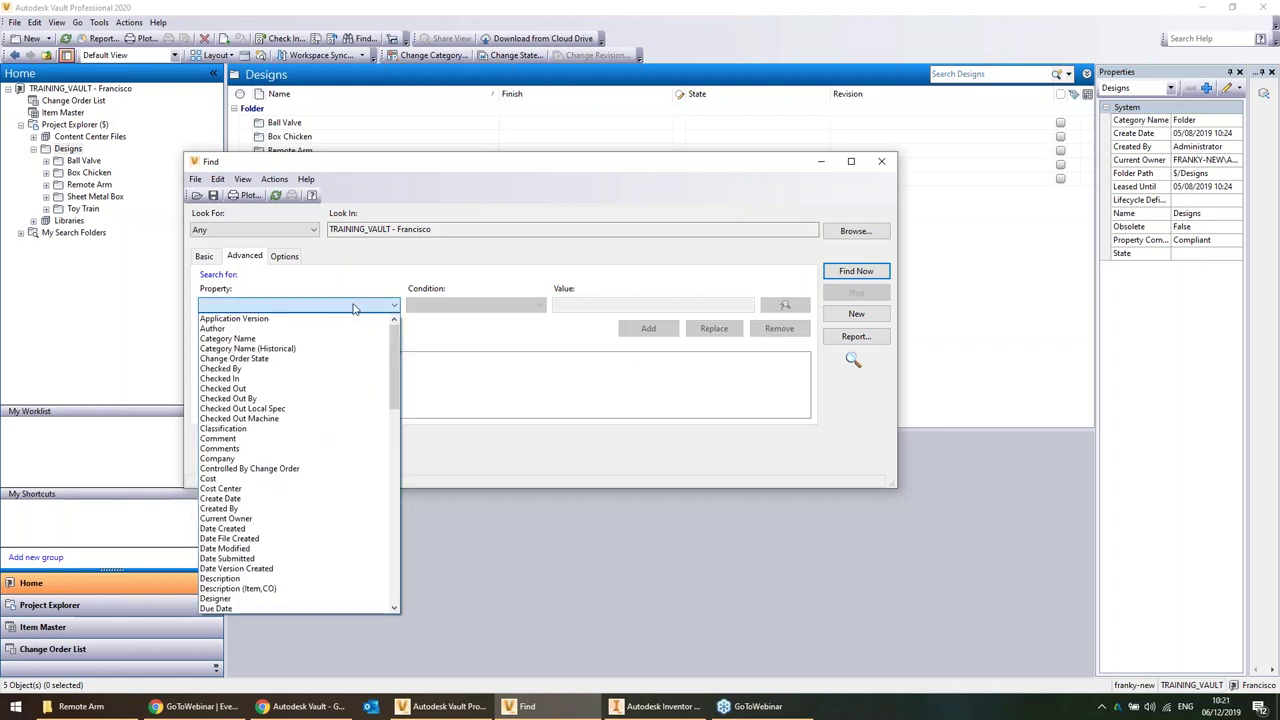
click(252, 300)
click(303, 312)
drag(395, 363, 395, 487)
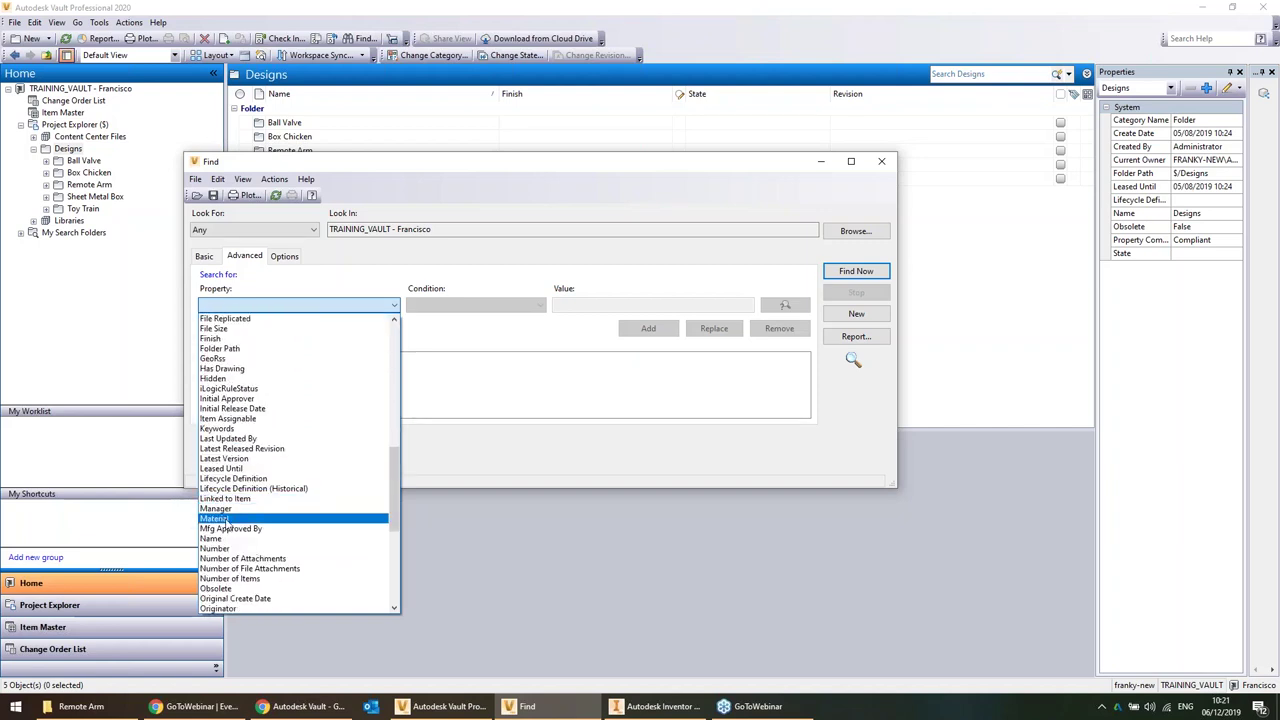
click(215, 519)
click(567, 307)
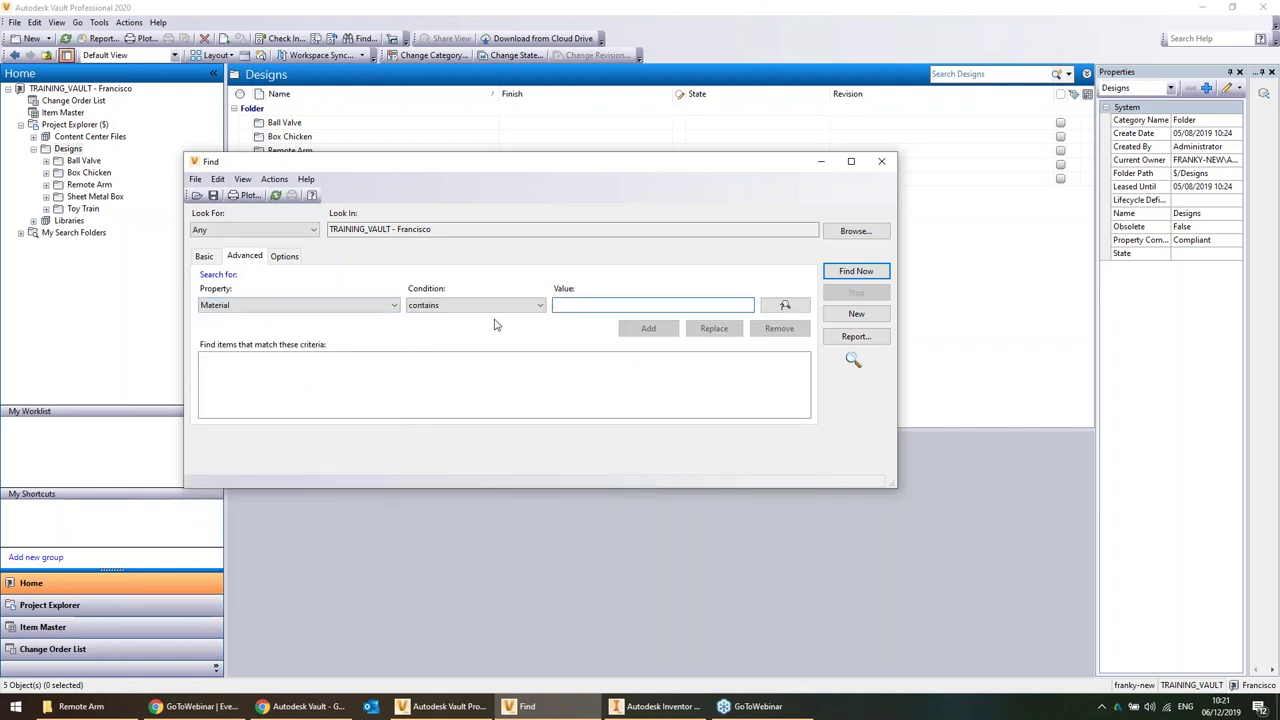
text(ABS Plastic)
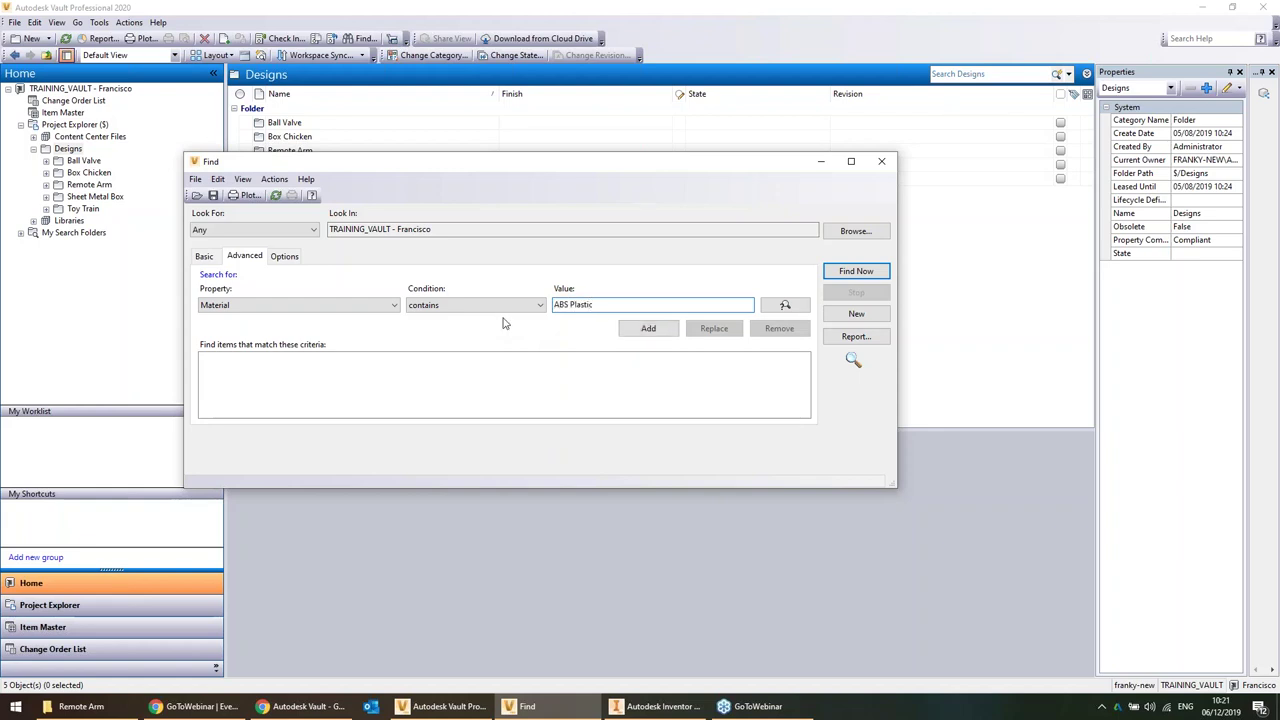
click(648, 330)
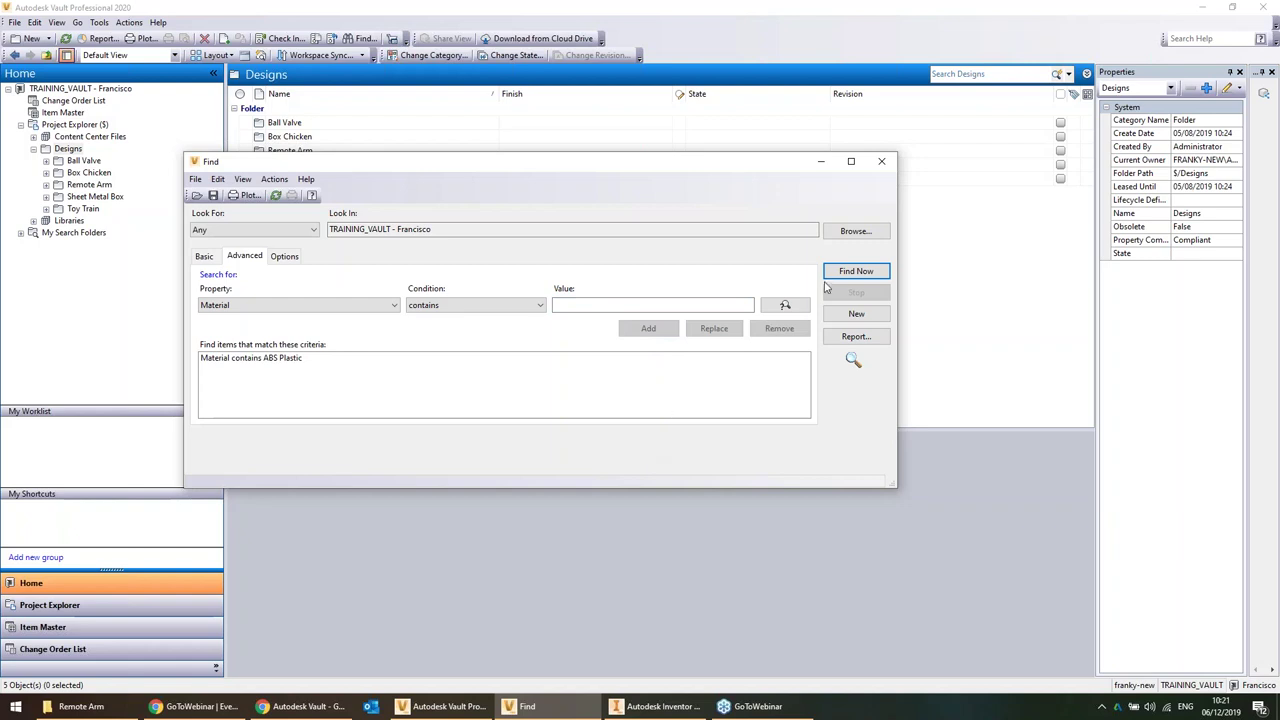
click(855, 271)
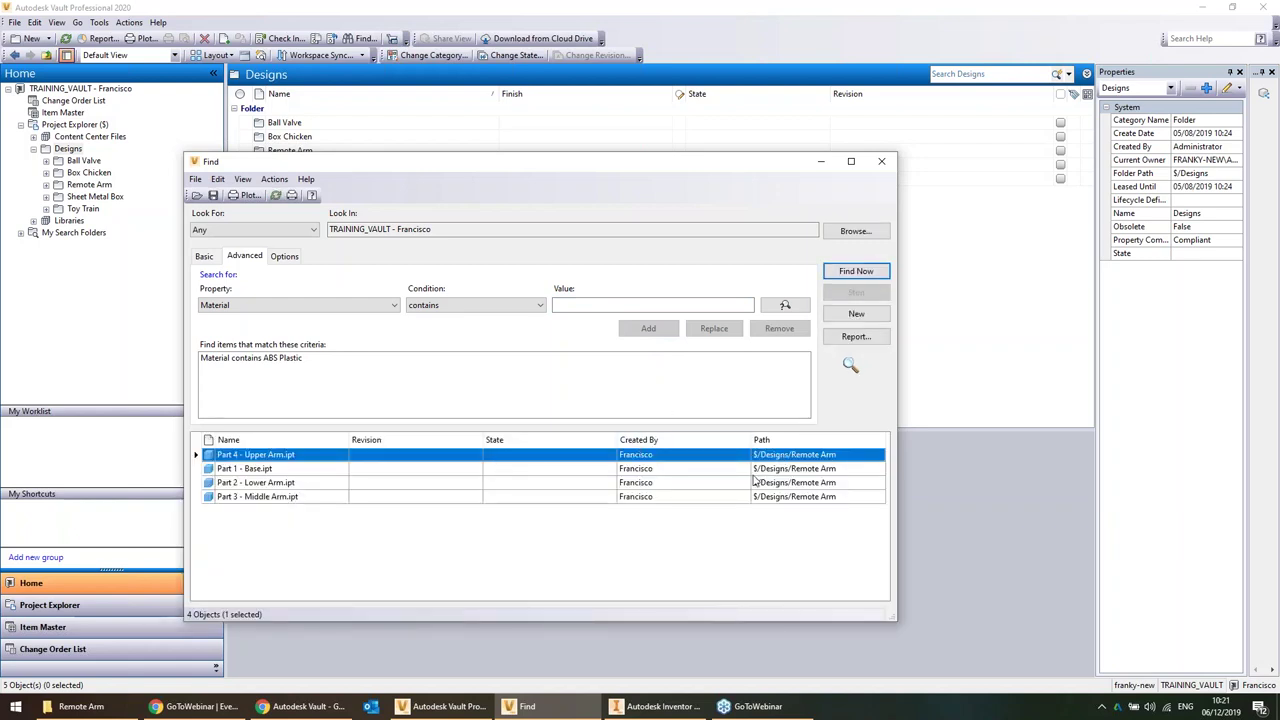
Look through the found Remote Arm parts, going from the base to the middle arm and back to the base
click(754, 472)
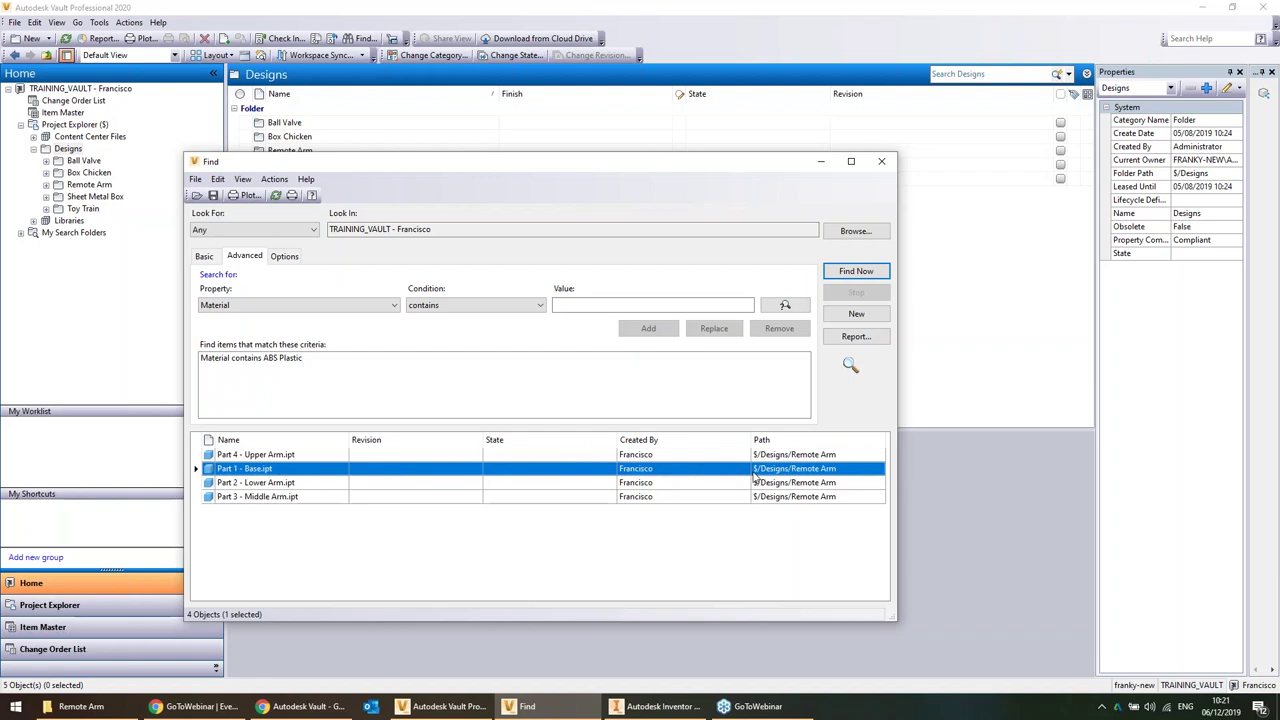
click(449, 487)
click(421, 500)
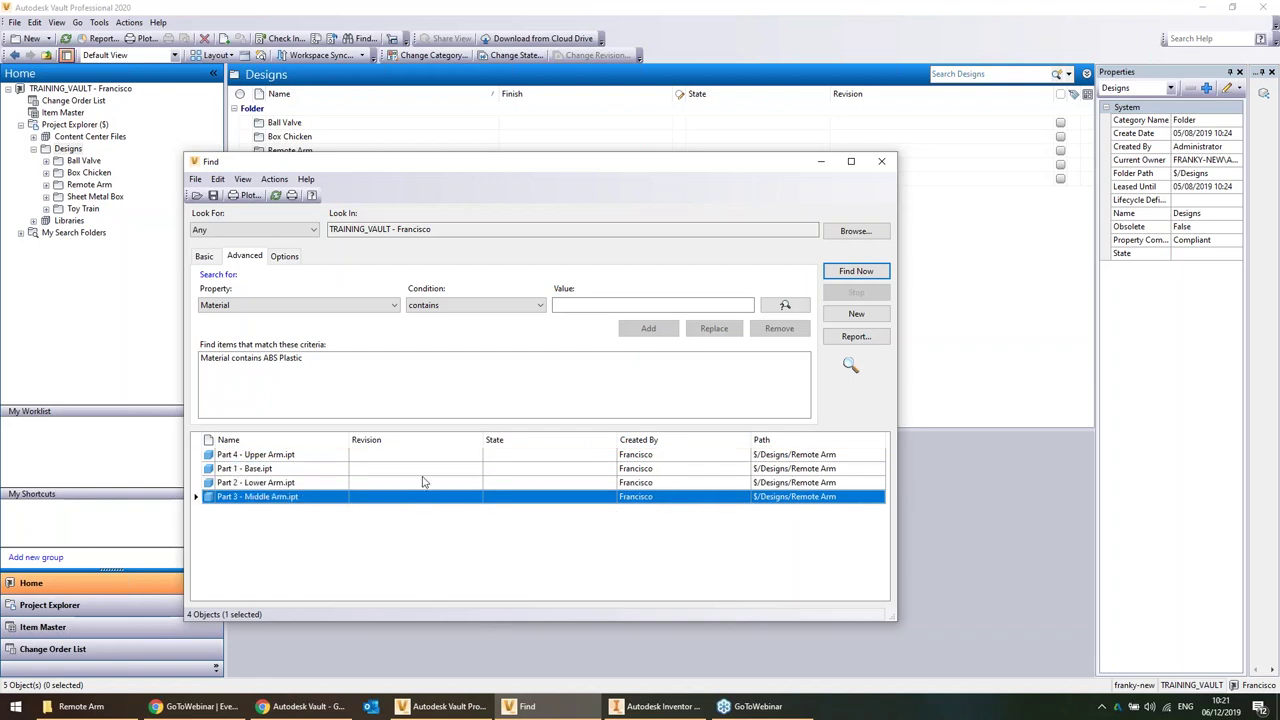
click(424, 467)
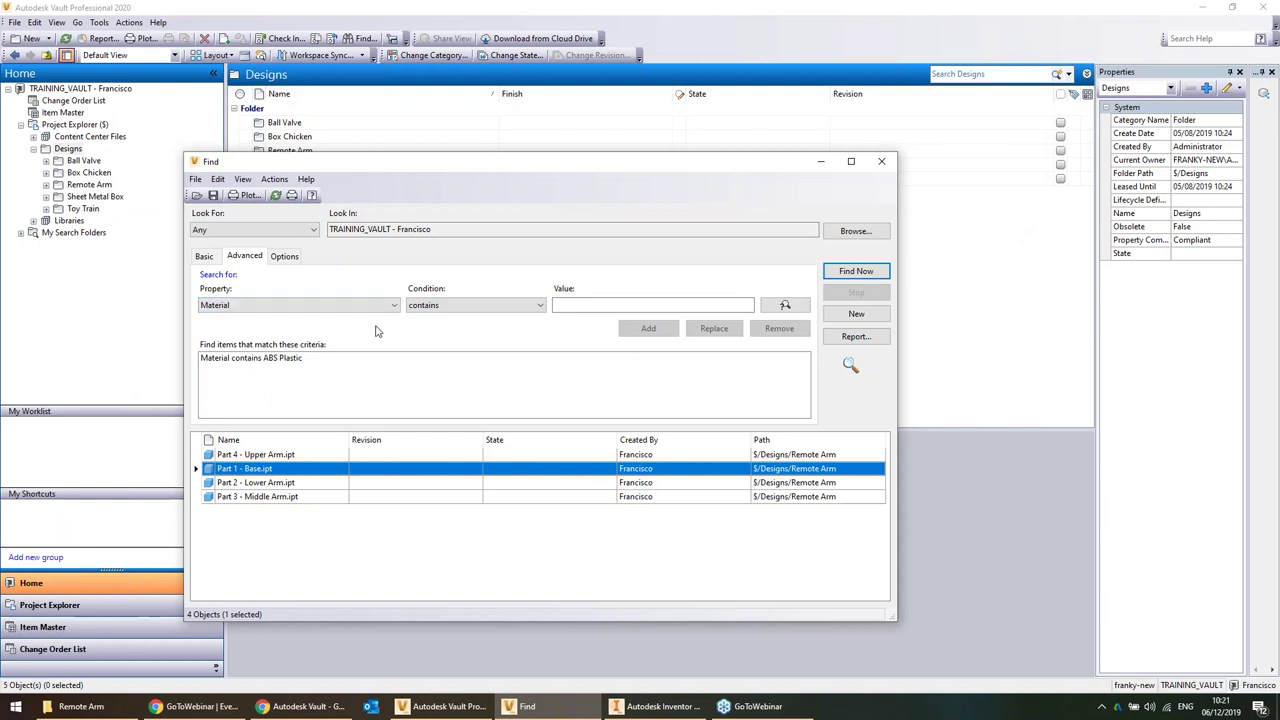
Reapply the Material contains ABS Plastic criterion and close the Find window
click(255, 357)
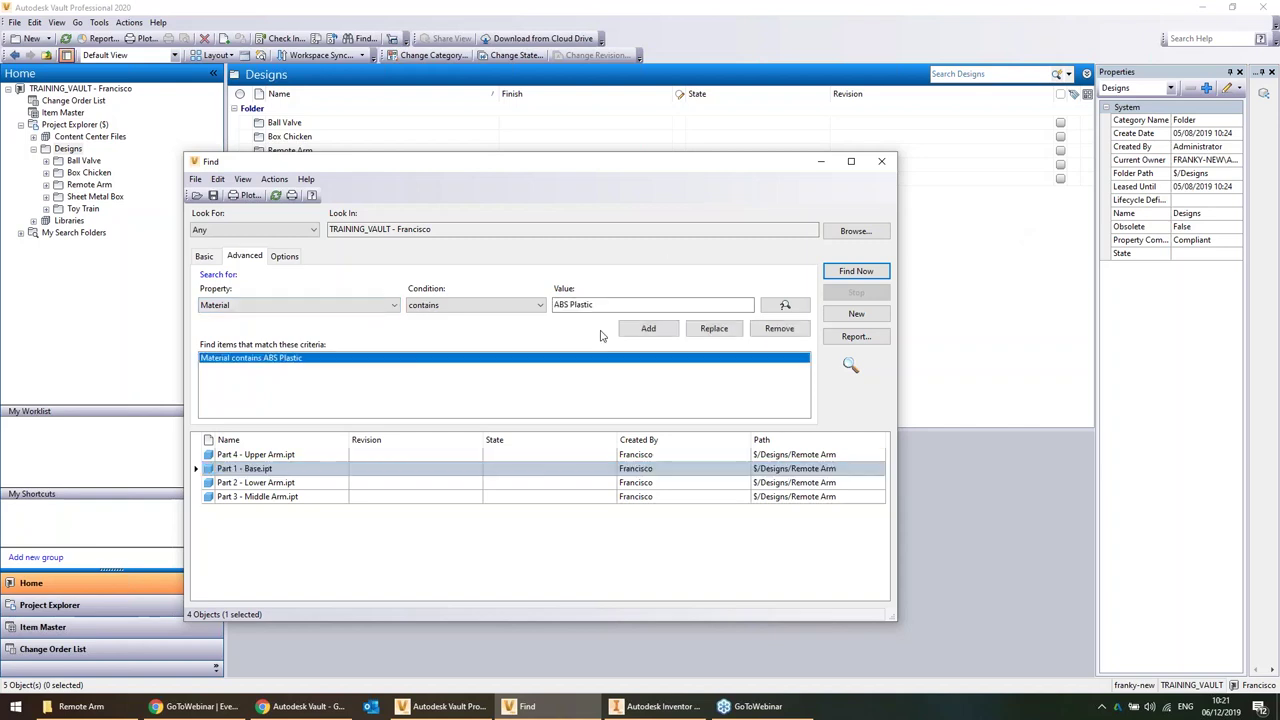
click(708, 329)
click(776, 365)
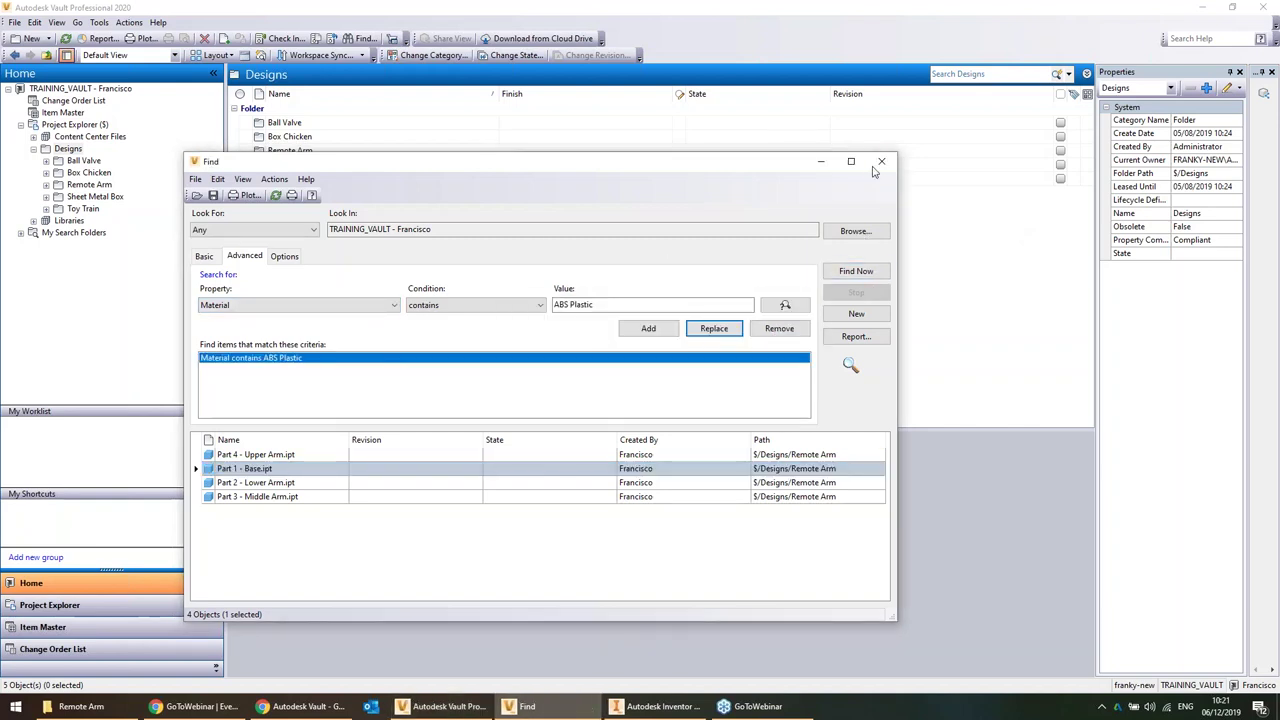
click(881, 161)
Reopen the Find window from the Designs folder, check its advanced search criteria, and close it
click(70, 147)
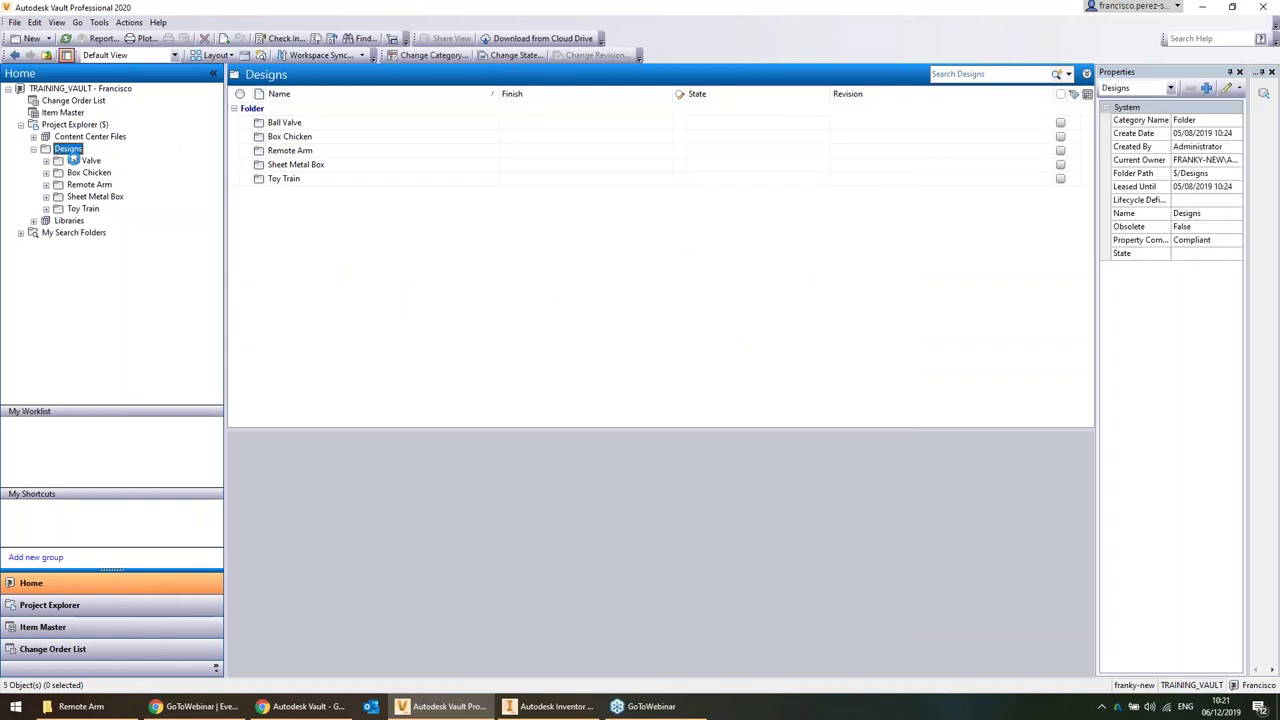
key(ctrl+f)
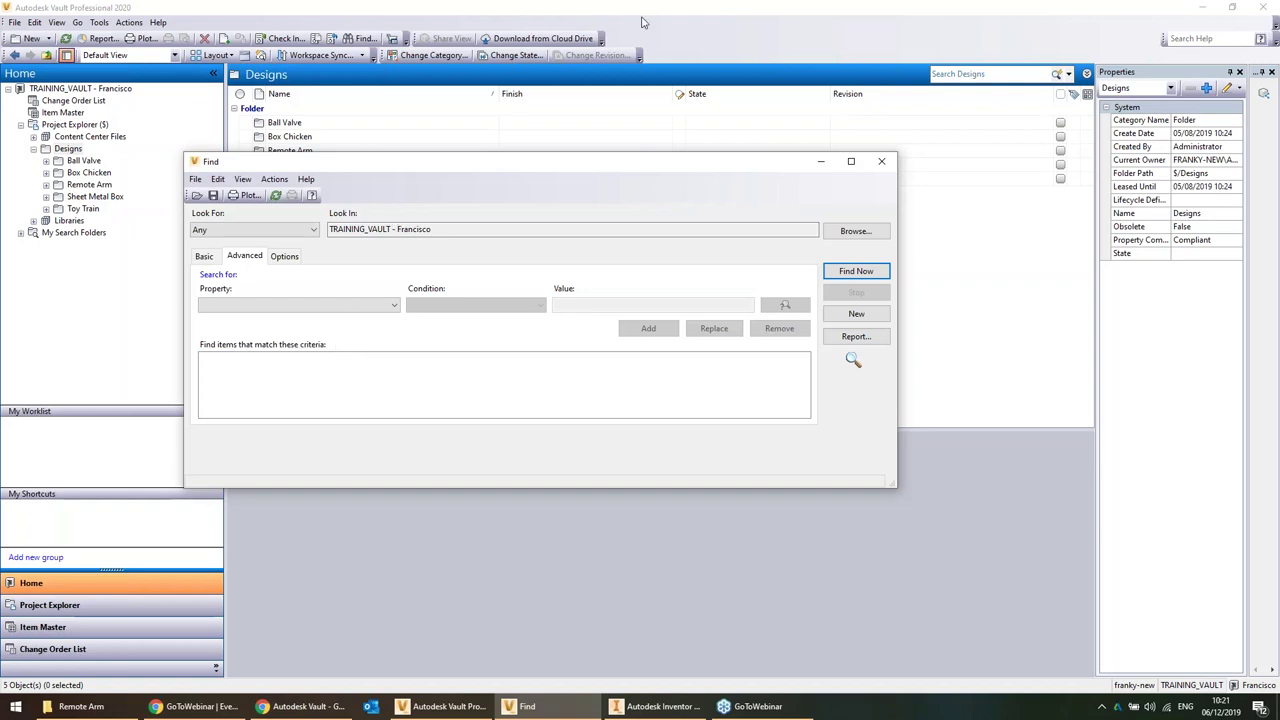
click(881, 162)
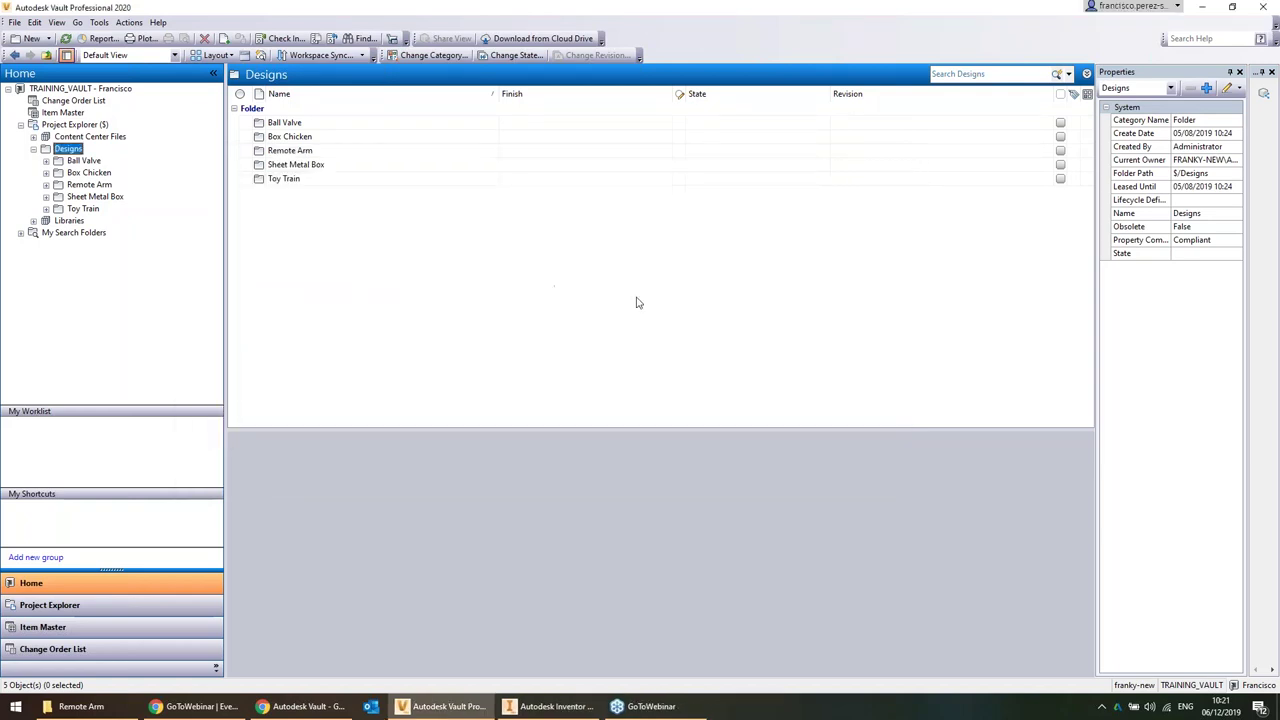
Open the Toy Train folder and check out Train Assembly.iam
click(90, 197)
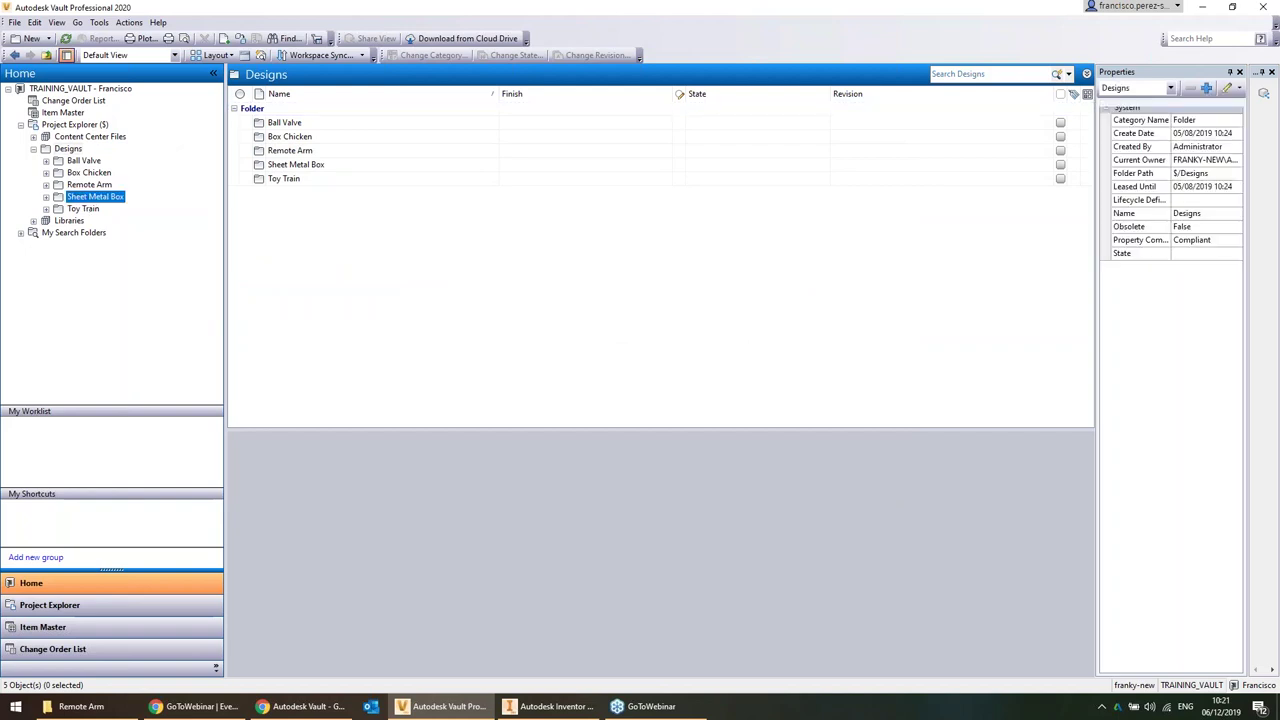
click(84, 208)
click(323, 254)
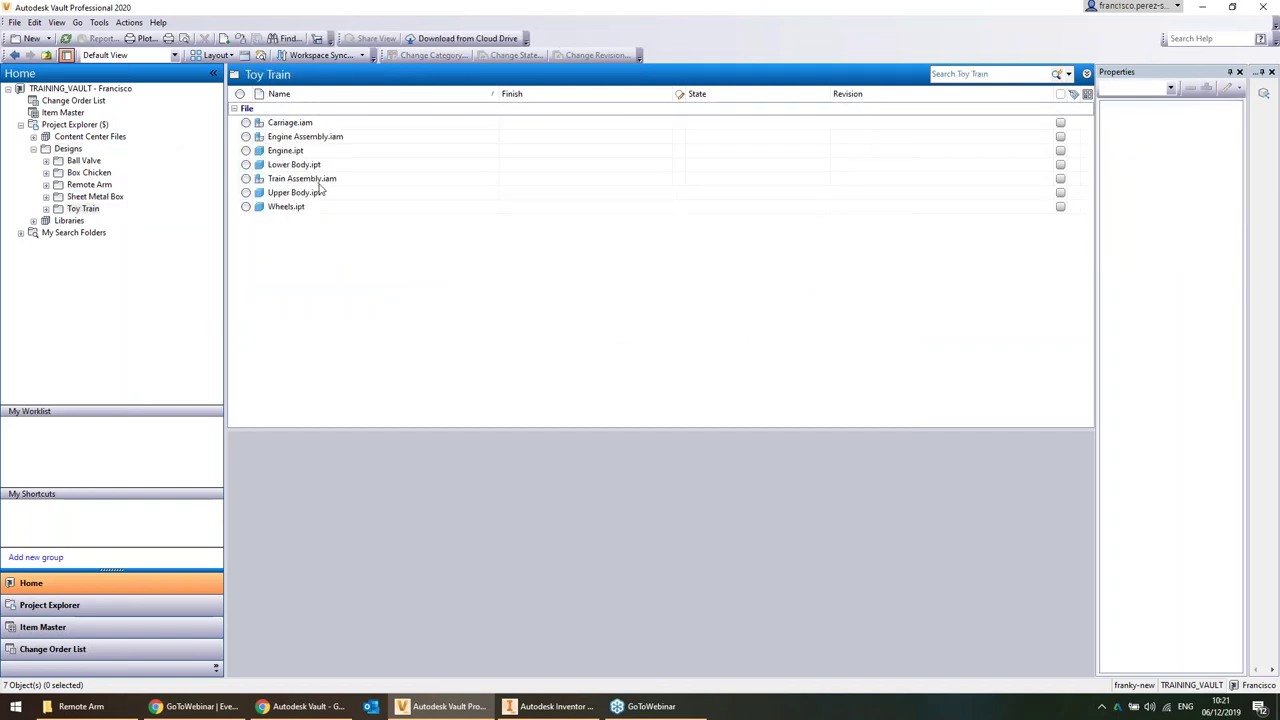
right_click(323, 183)
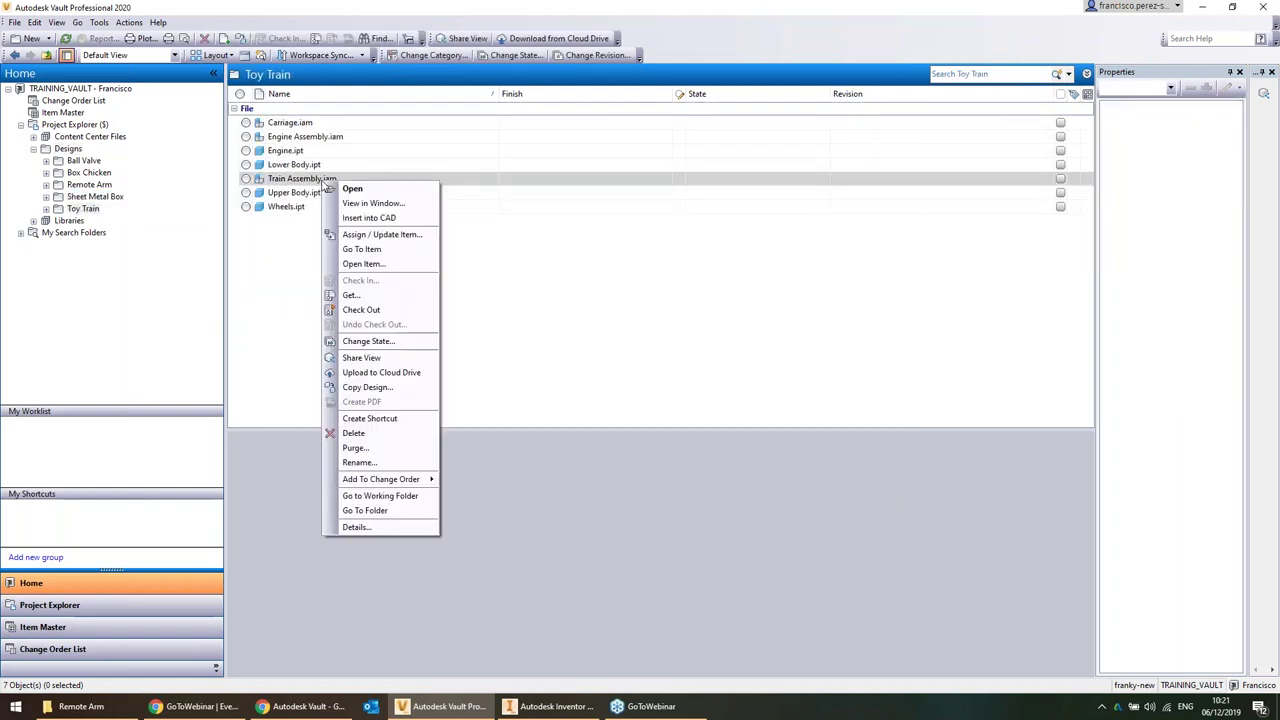
click(362, 310)
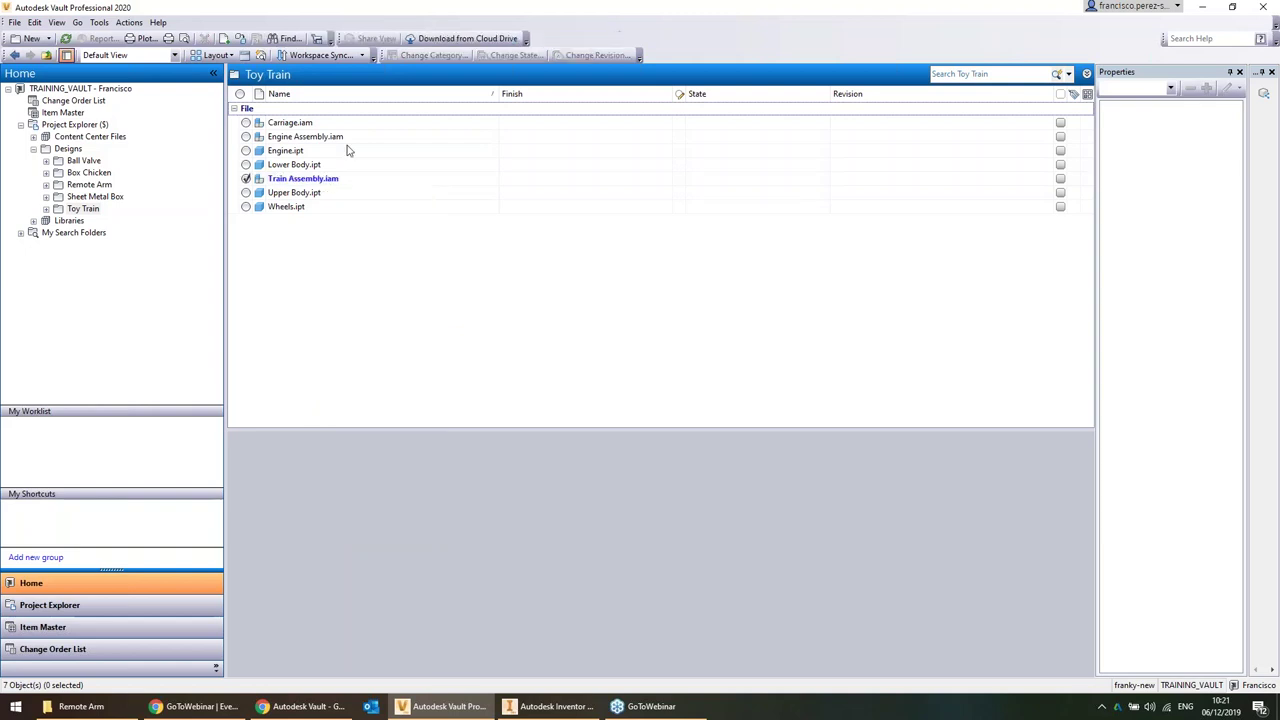
Check out all files in the Toy Train folder, from Carriage.iam to Wheels.ipt
click(310, 182)
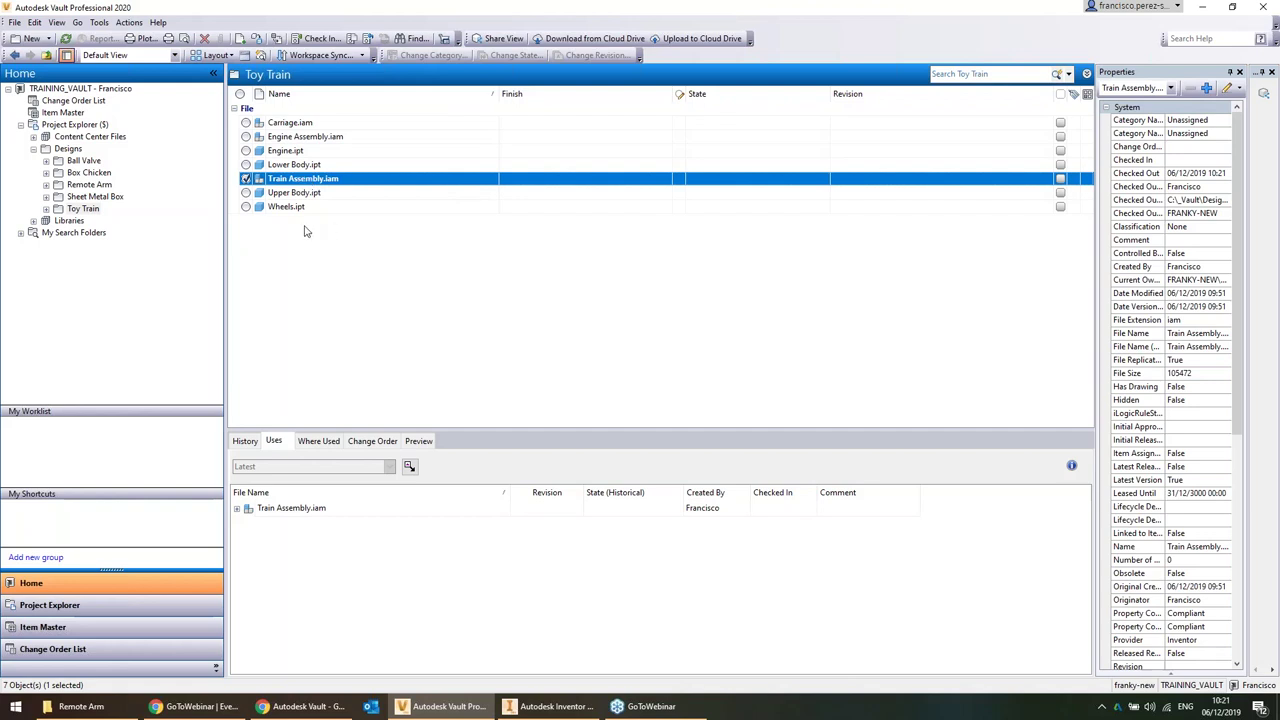
click(300, 195)
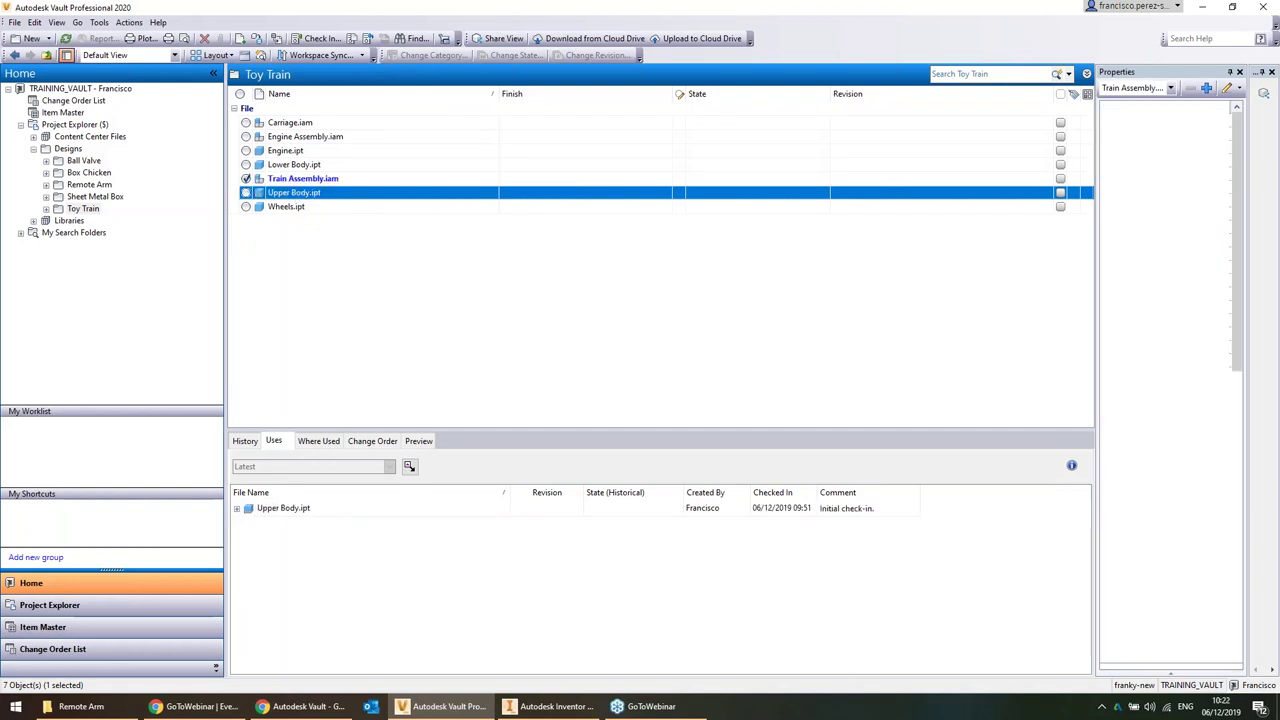
shift+click(298, 208)
key(ctrl+a)
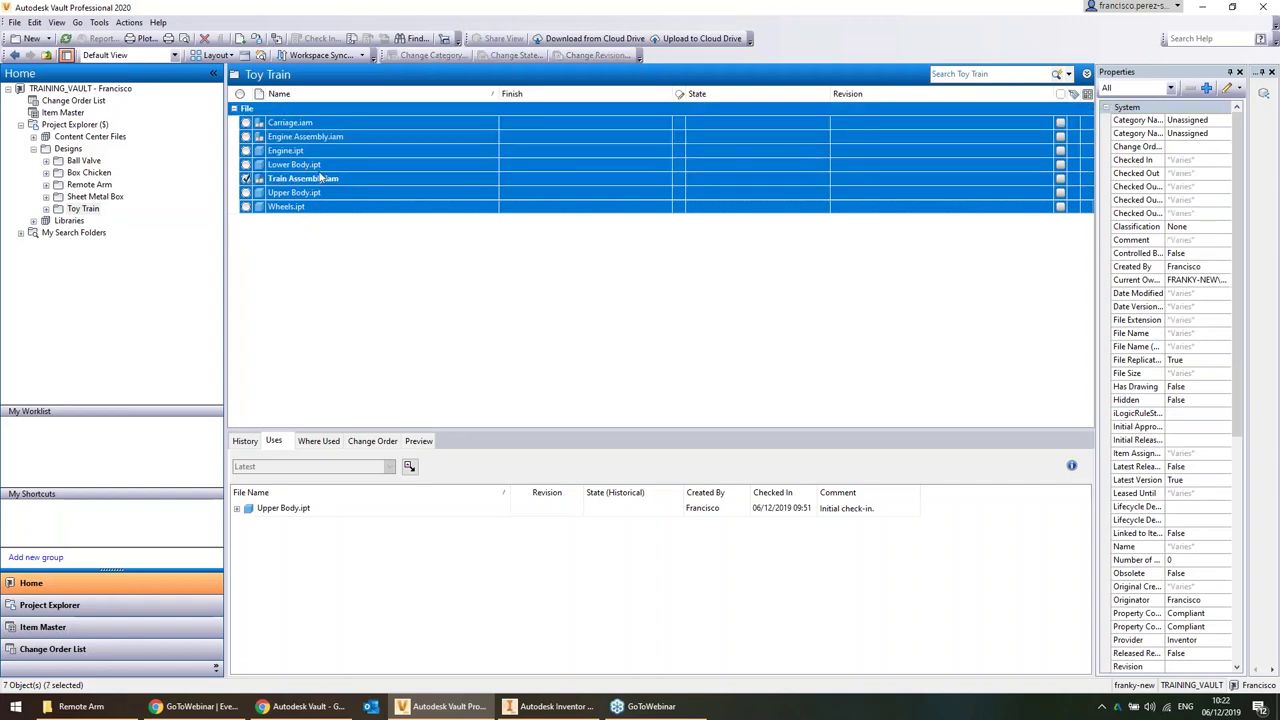
click(310, 177)
click(289, 122)
shift+click(286, 204)
right_click(286, 202)
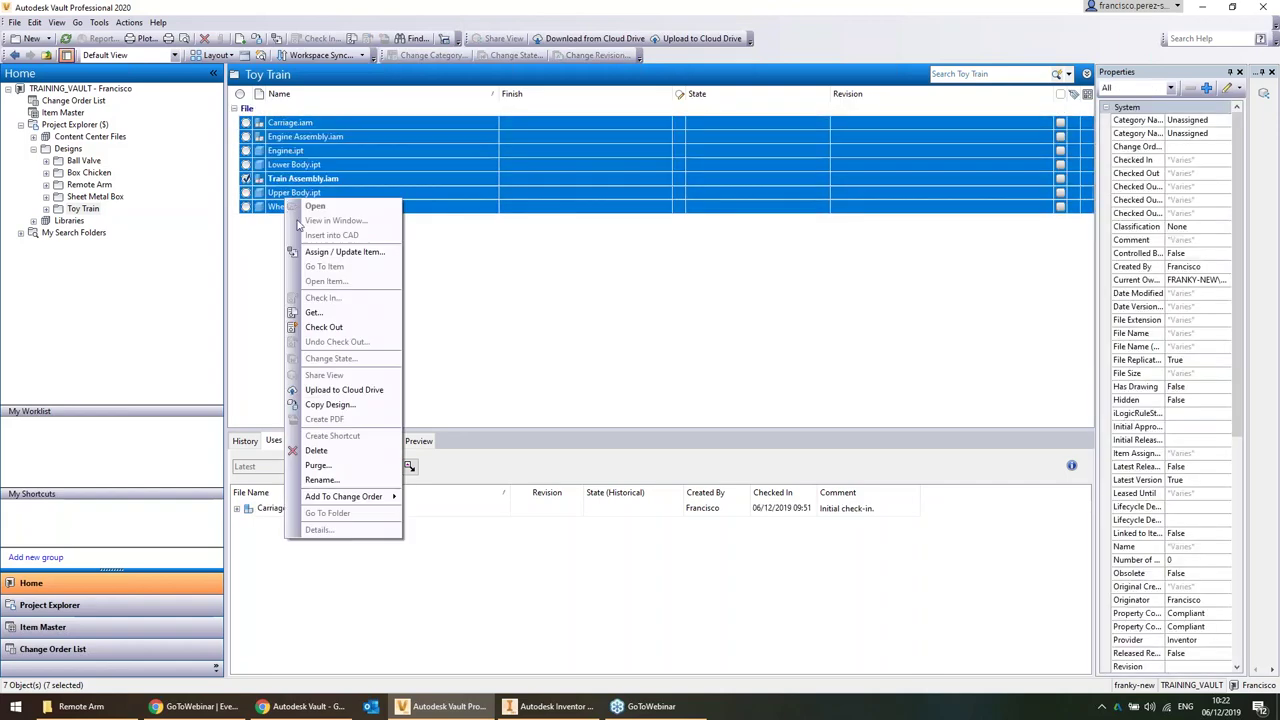
click(324, 327)
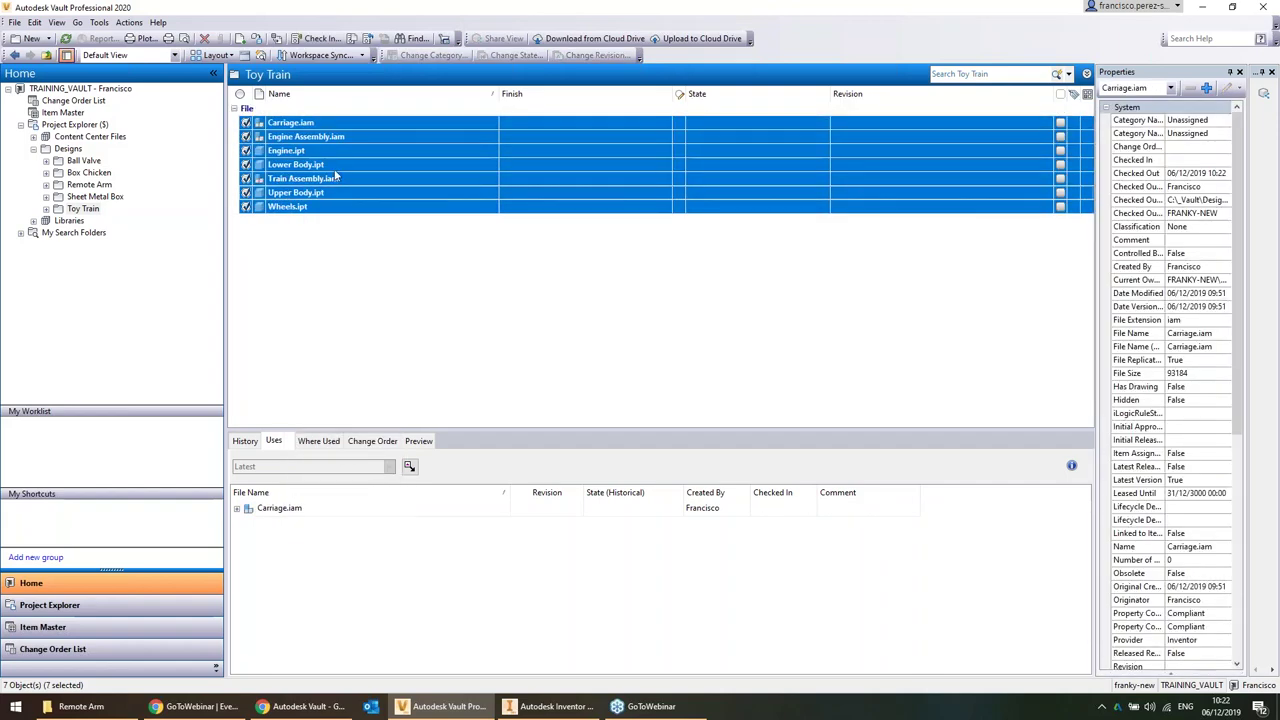
click(320, 137)
Open the Find window from the Designs folder and set it to look for Any object type
click(68, 149)
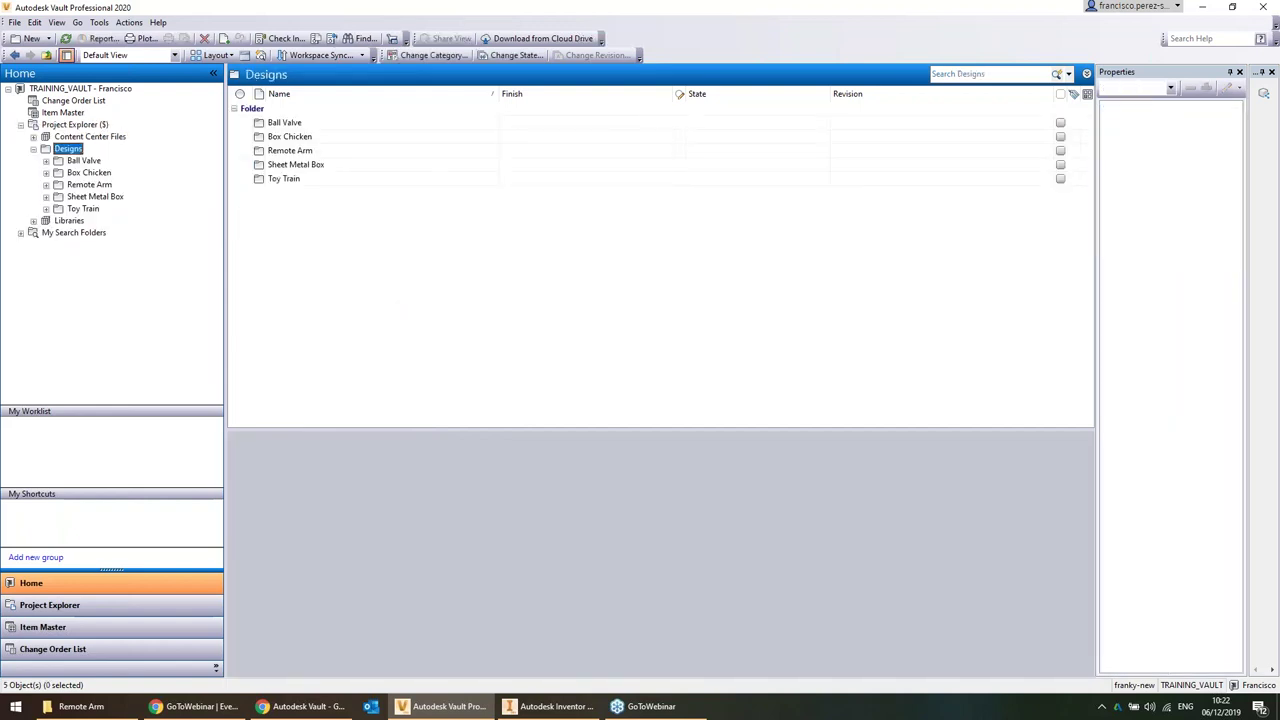
click(71, 151)
key(ctrl+f)
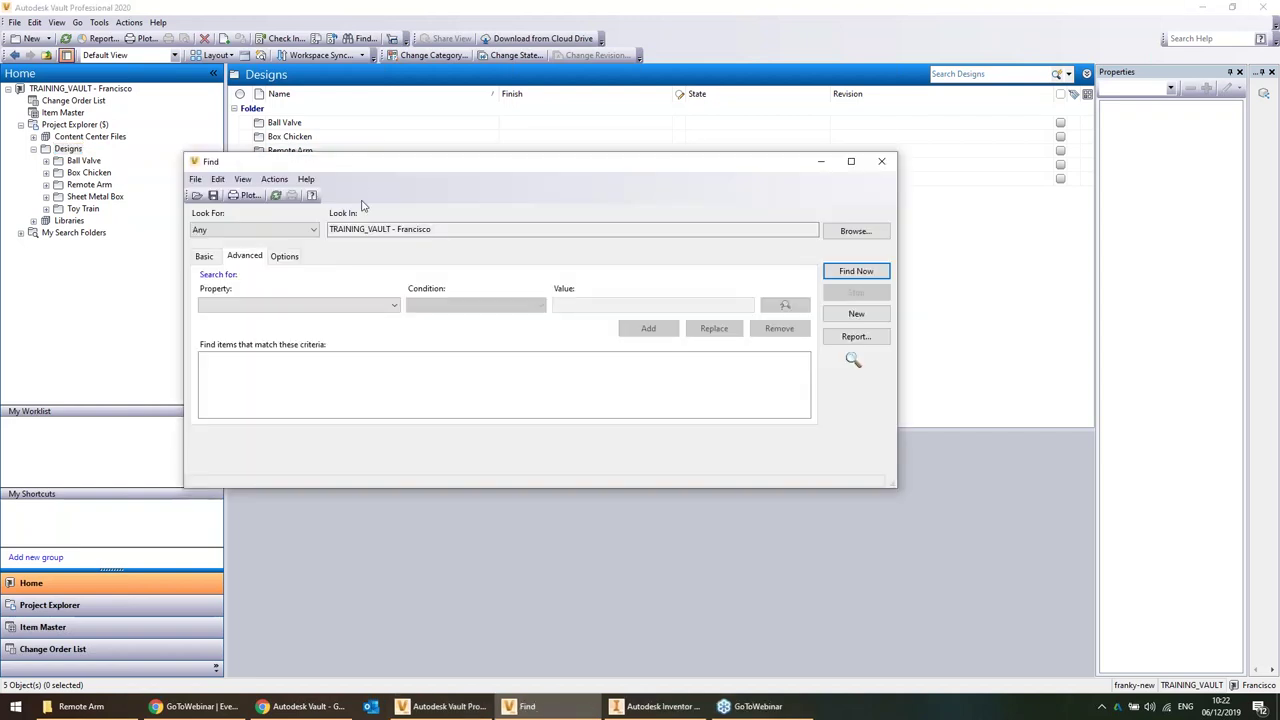
drag(395, 175, 479, 193)
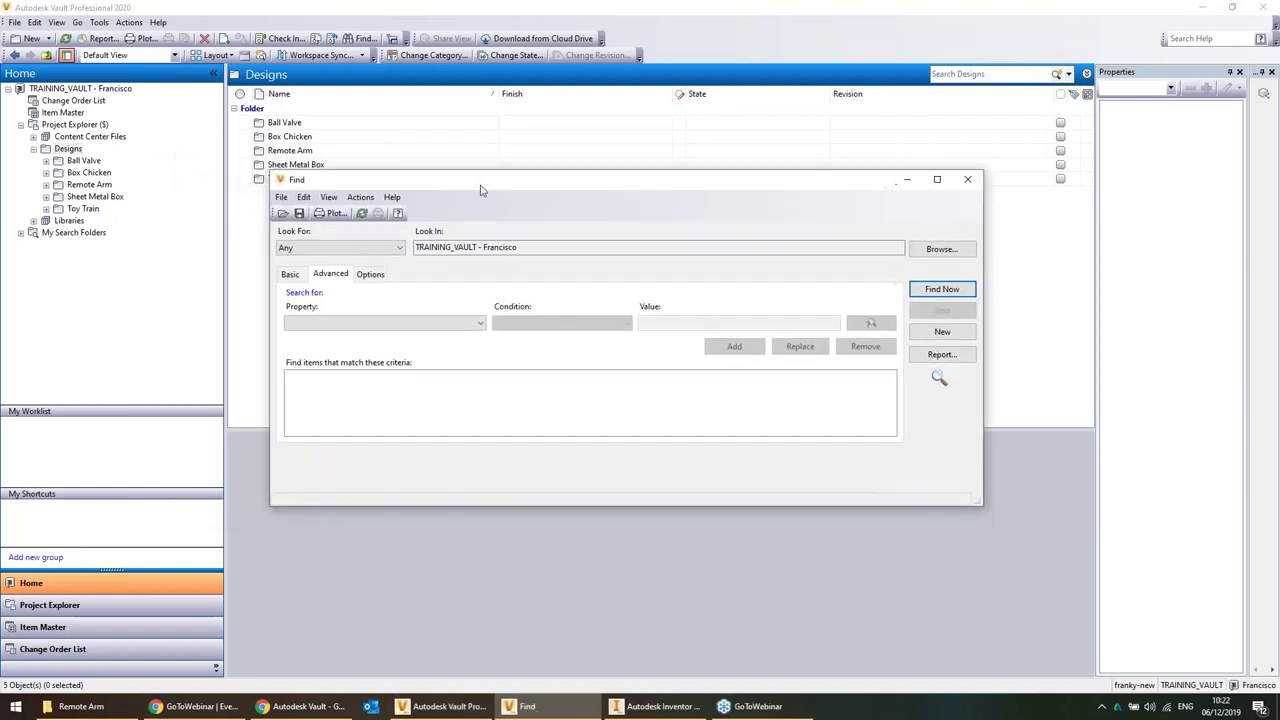
click(384, 256)
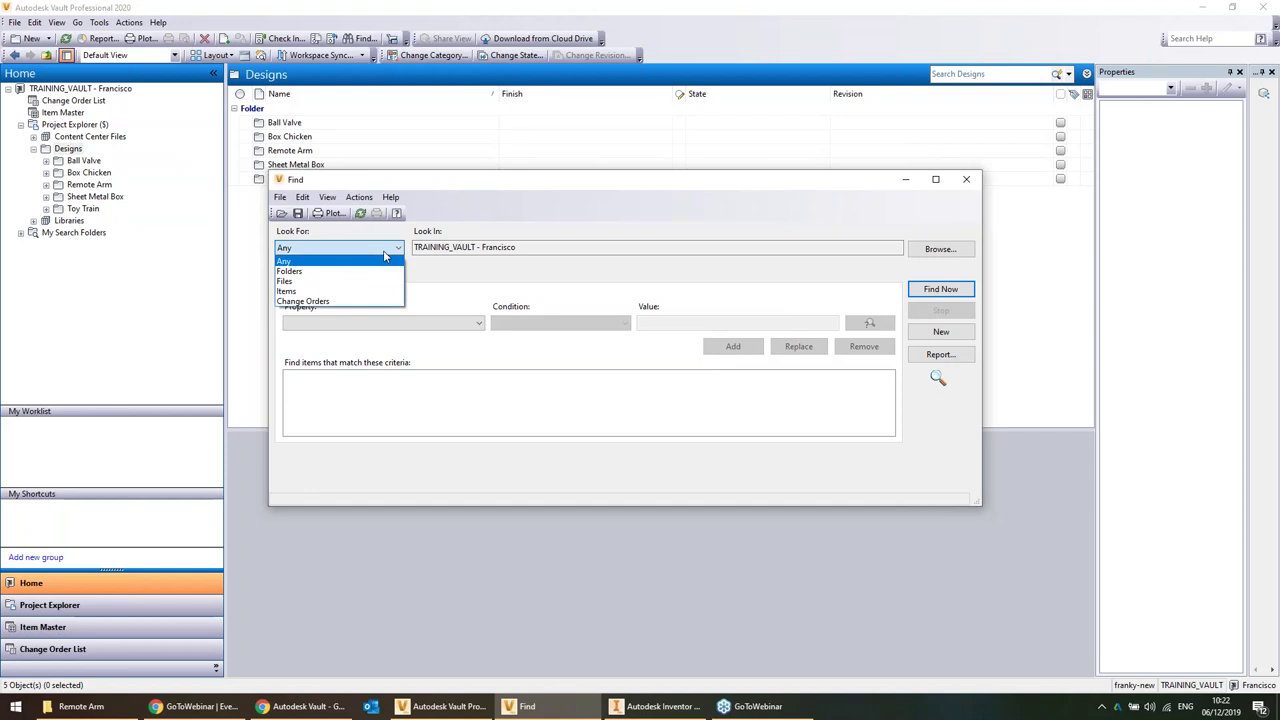
click(384, 259)
Add the advanced criterion Checked Out By contains the Vault user's first name and run the search
click(479, 322)
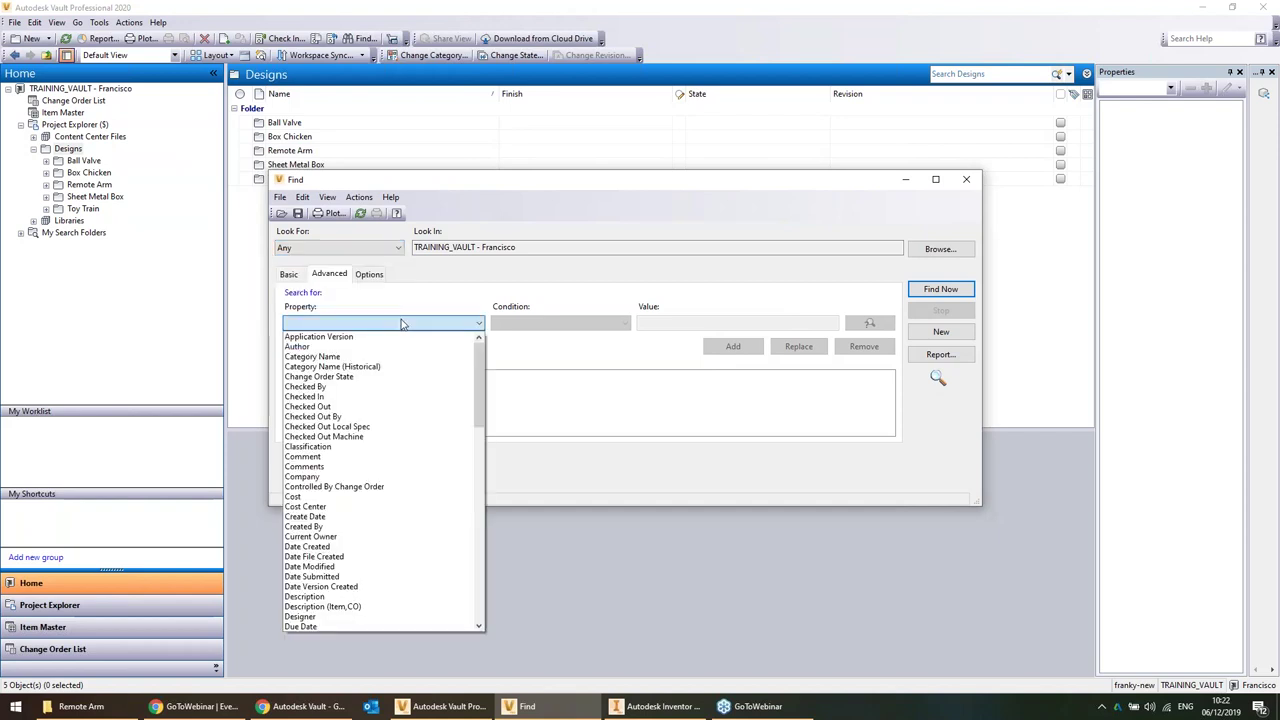
click(397, 420)
click(697, 322)
text(F)
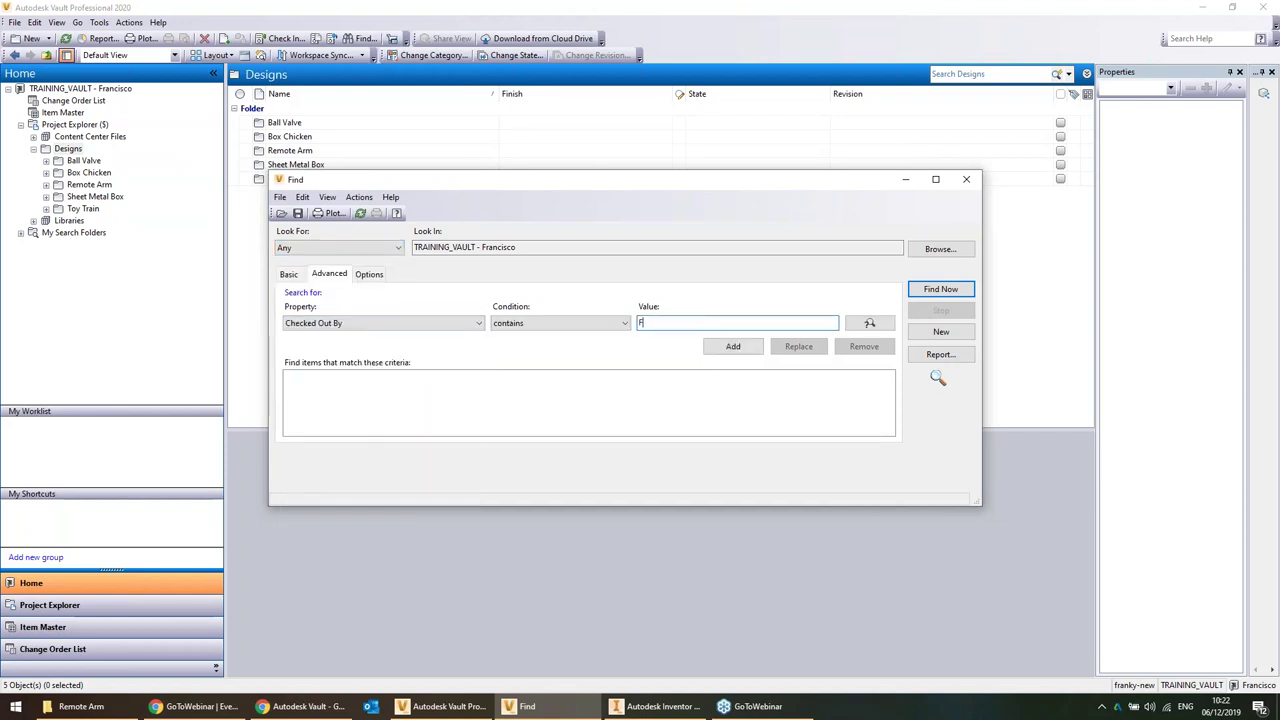
text(rancisco)
click(733, 346)
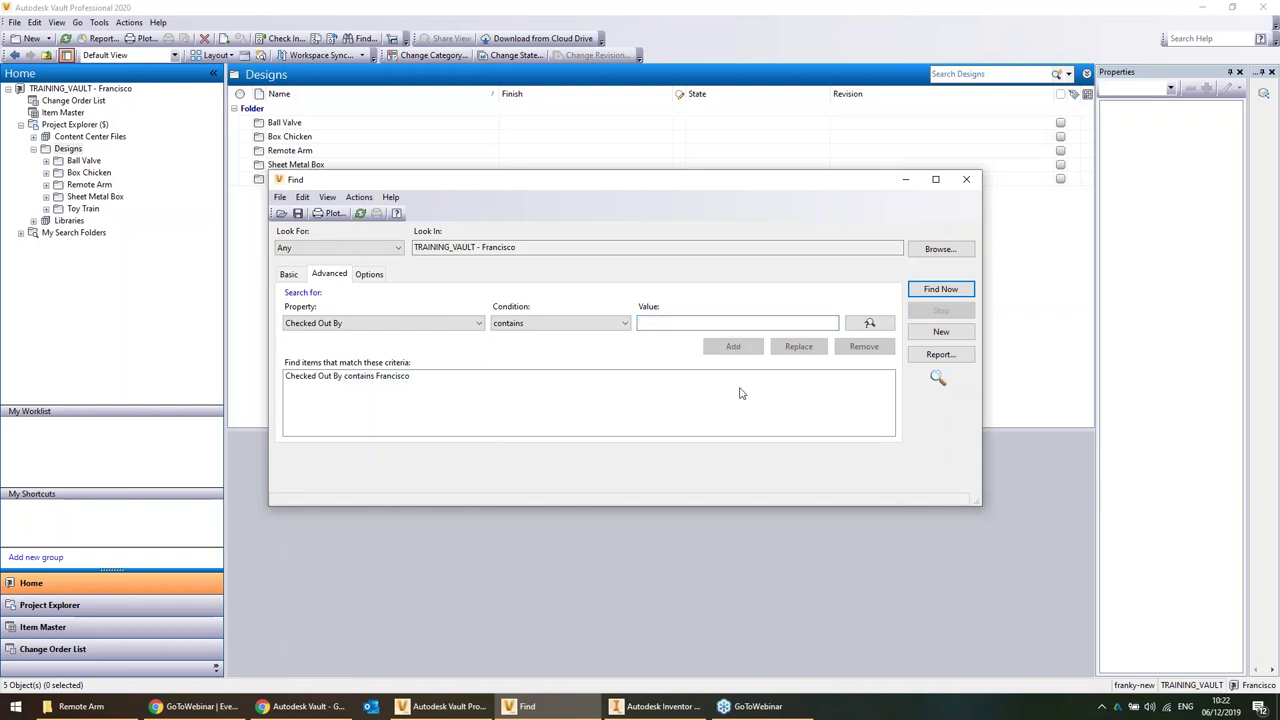
click(940, 291)
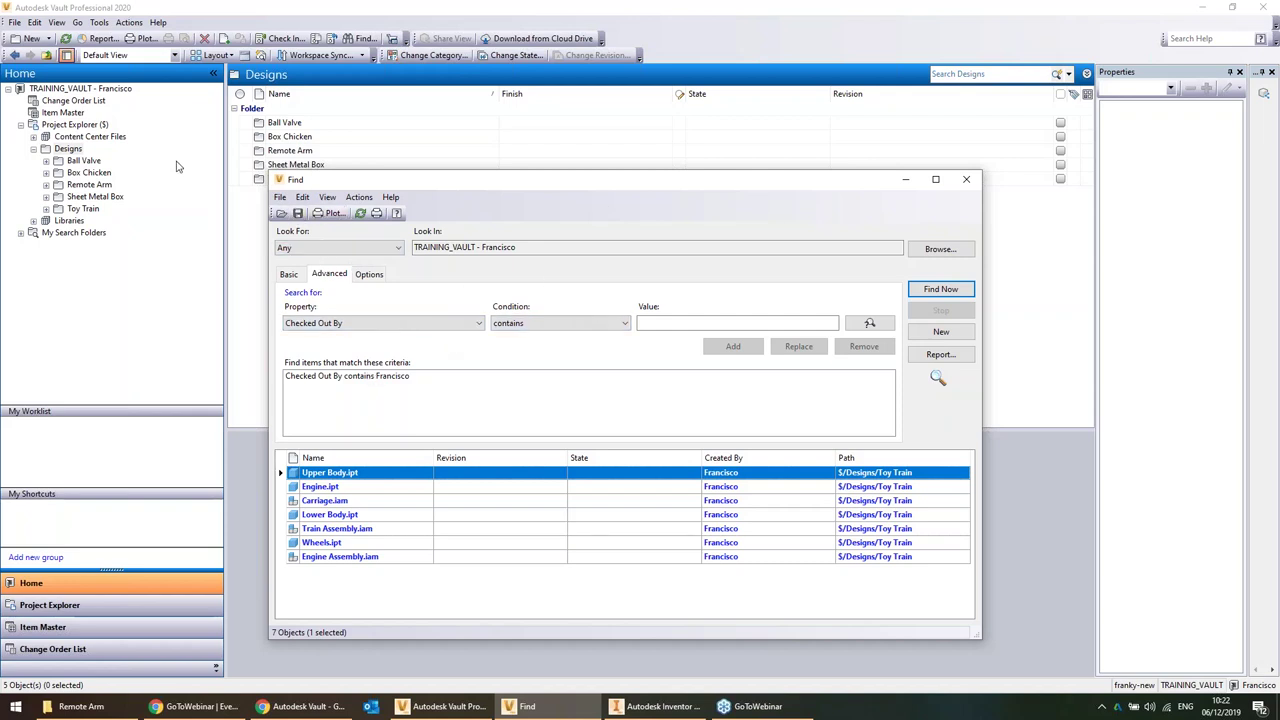
Save the search as a folder named "All files checked out by" plus the Vault user's first name, and close the Find window
click(280, 197)
click(314, 272)
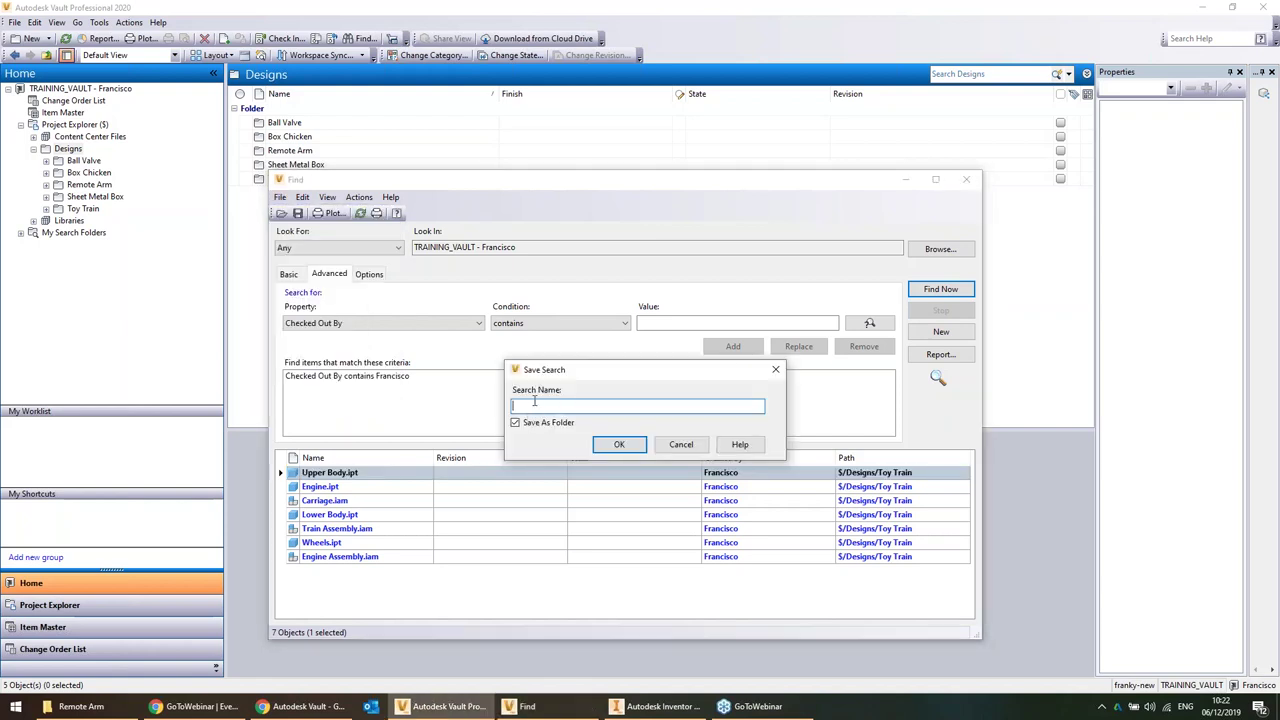
text(All files checked out by Francisco)
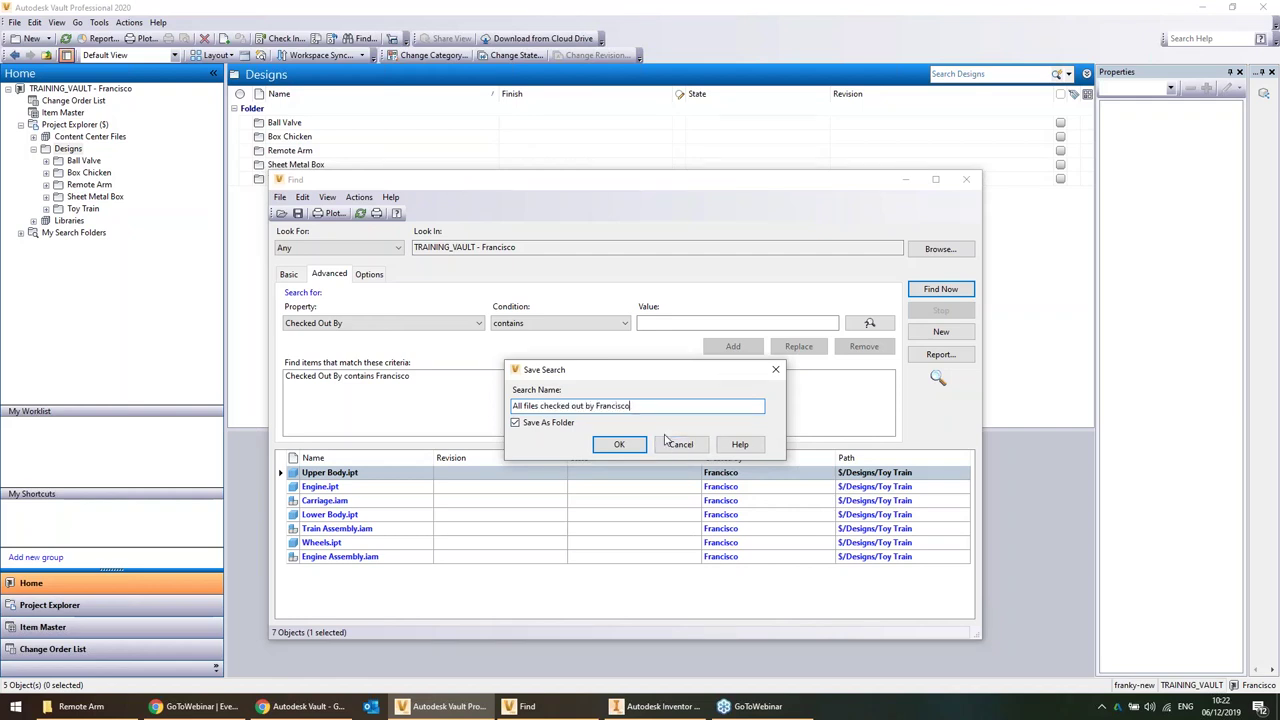
click(619, 444)
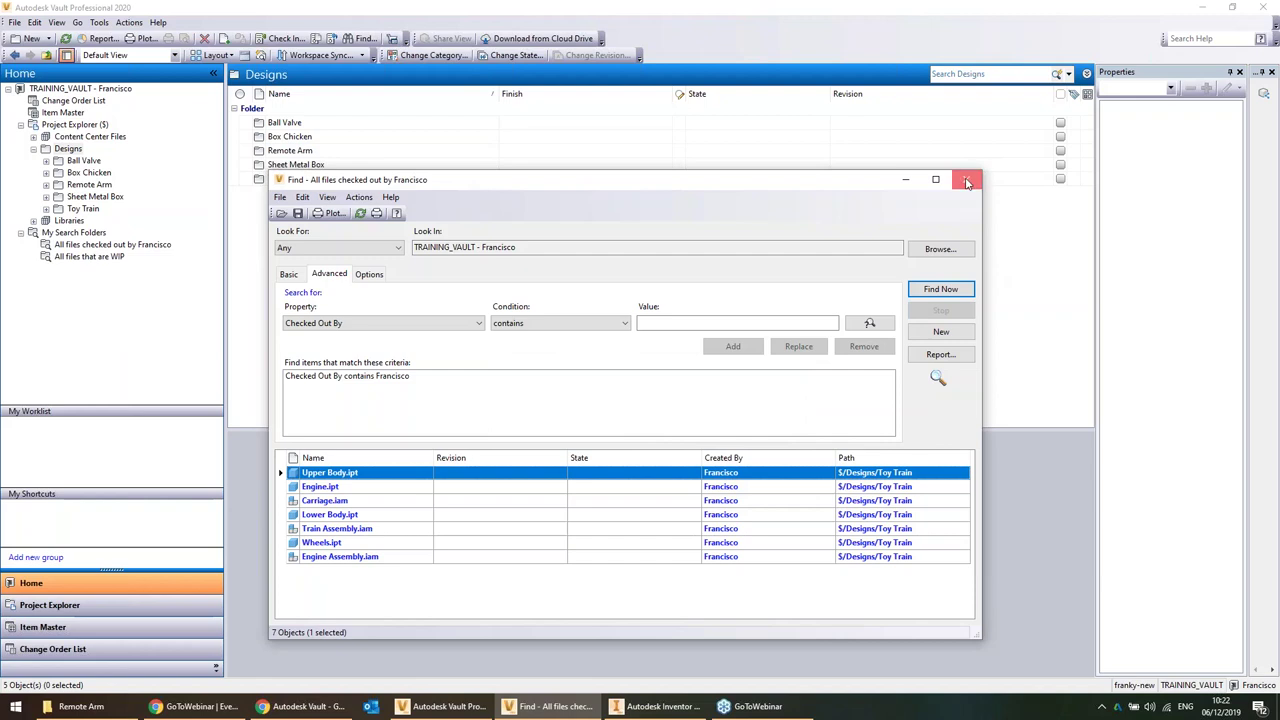
click(966, 181)
Open the saved search folder of checked-out files, enlarge its results area and widen the Name column
click(99, 246)
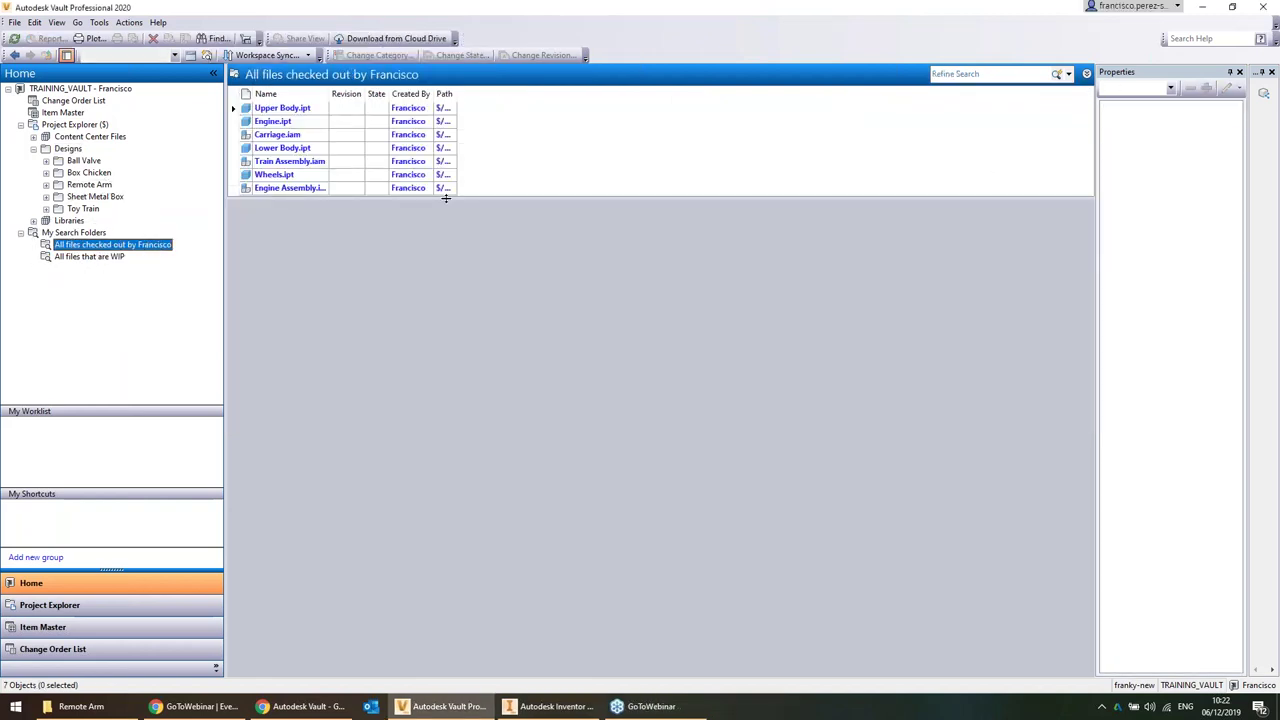
drag(445, 197, 469, 366)
drag(328, 96, 380, 96)
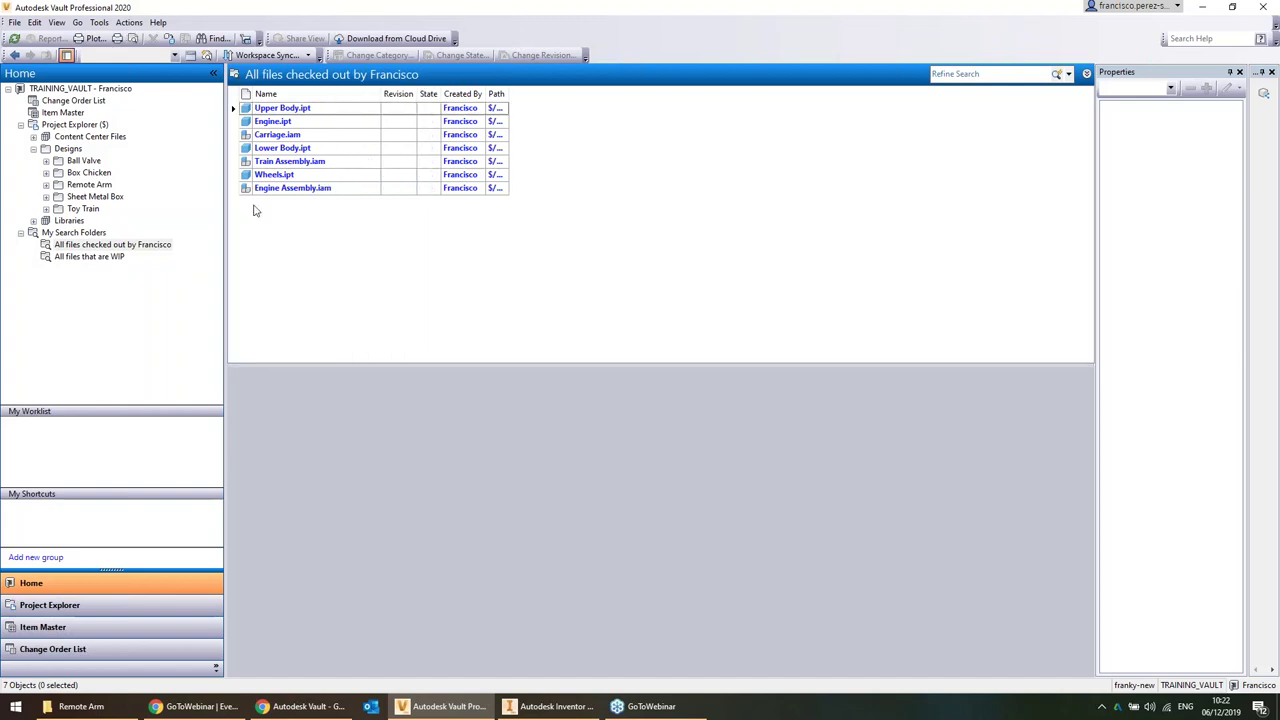
click(123, 246)
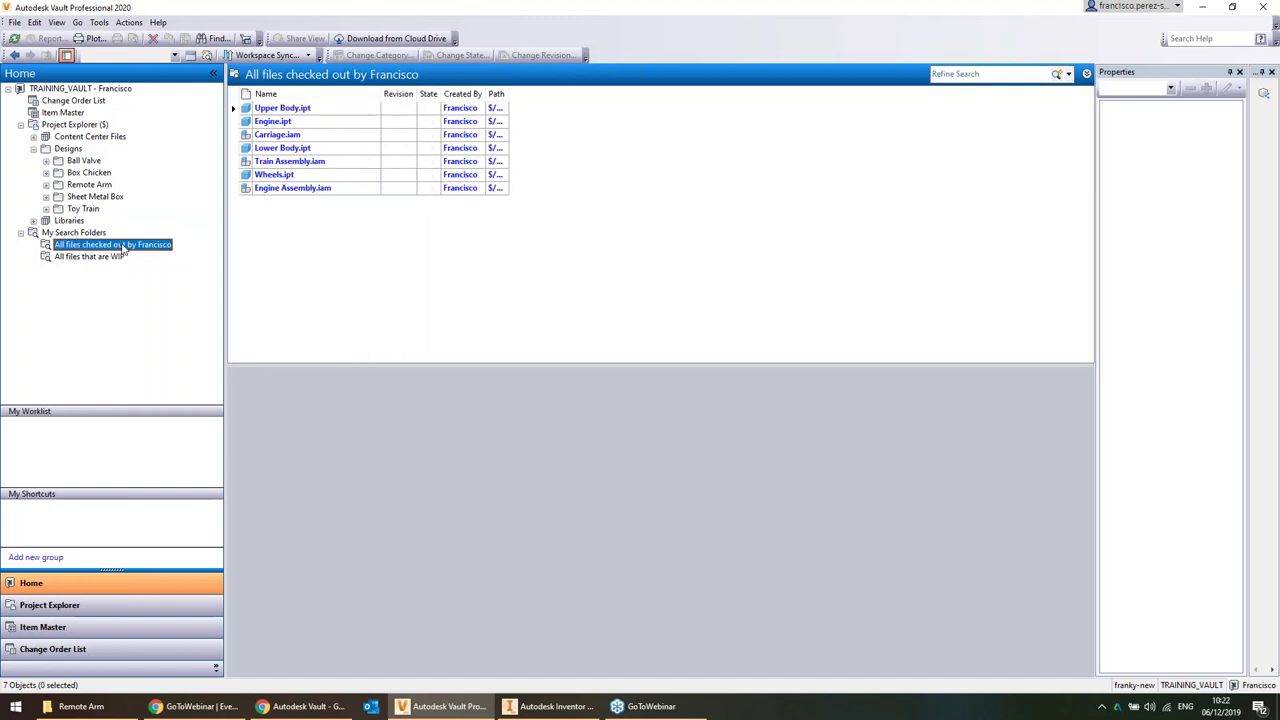
Undo the check-out of all Toy Train files and reopen the saved search folder of checked-out files
click(95, 196)
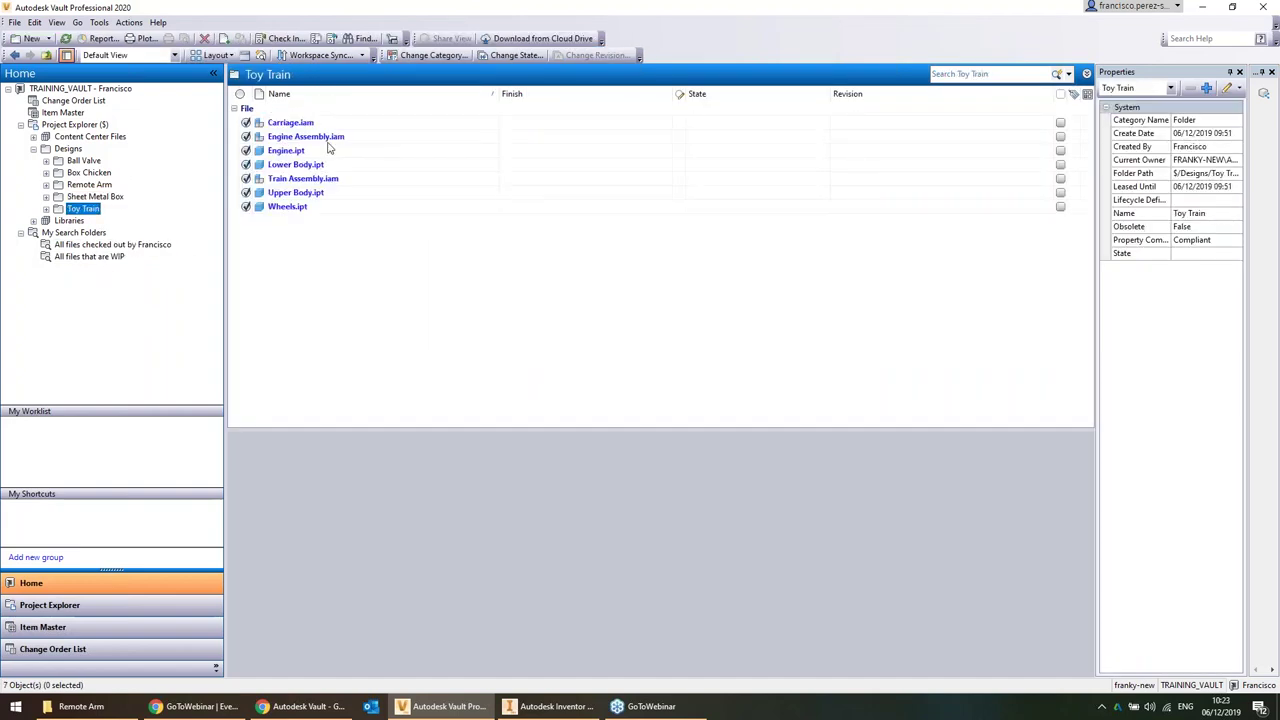
click(290, 122)
shift+click(290, 206)
right_click(295, 207)
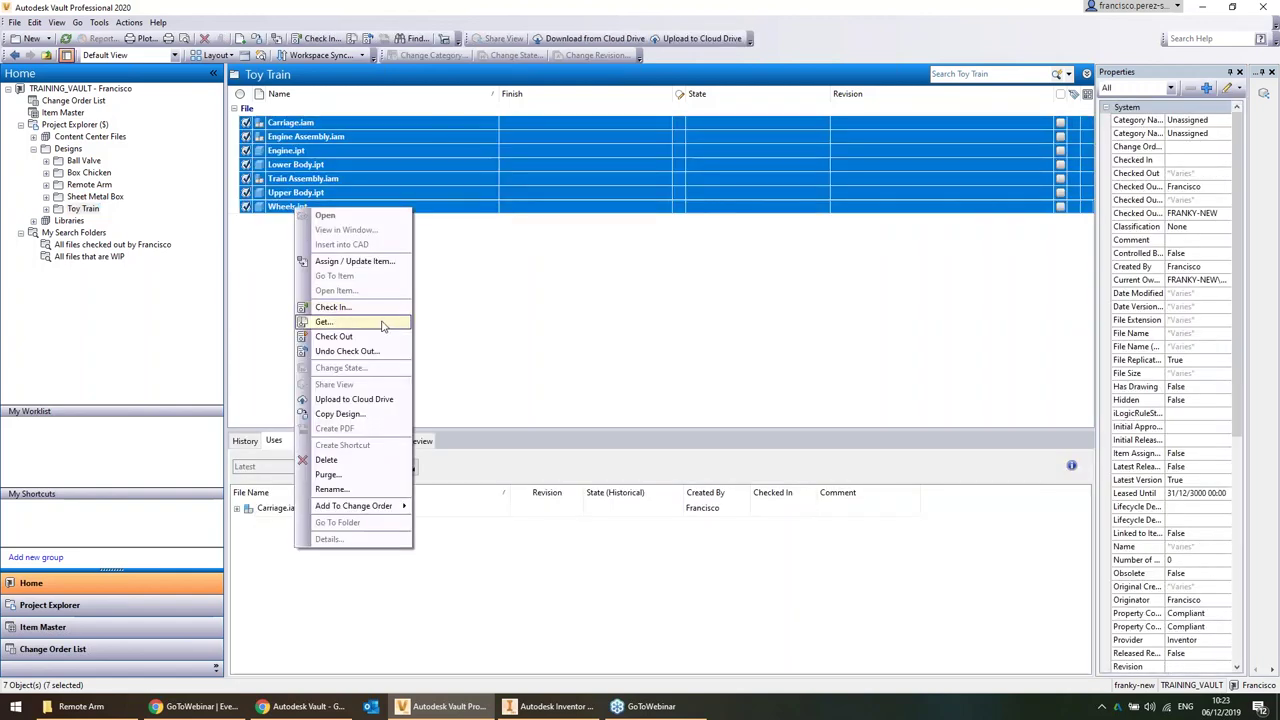
click(347, 351)
key(Return)
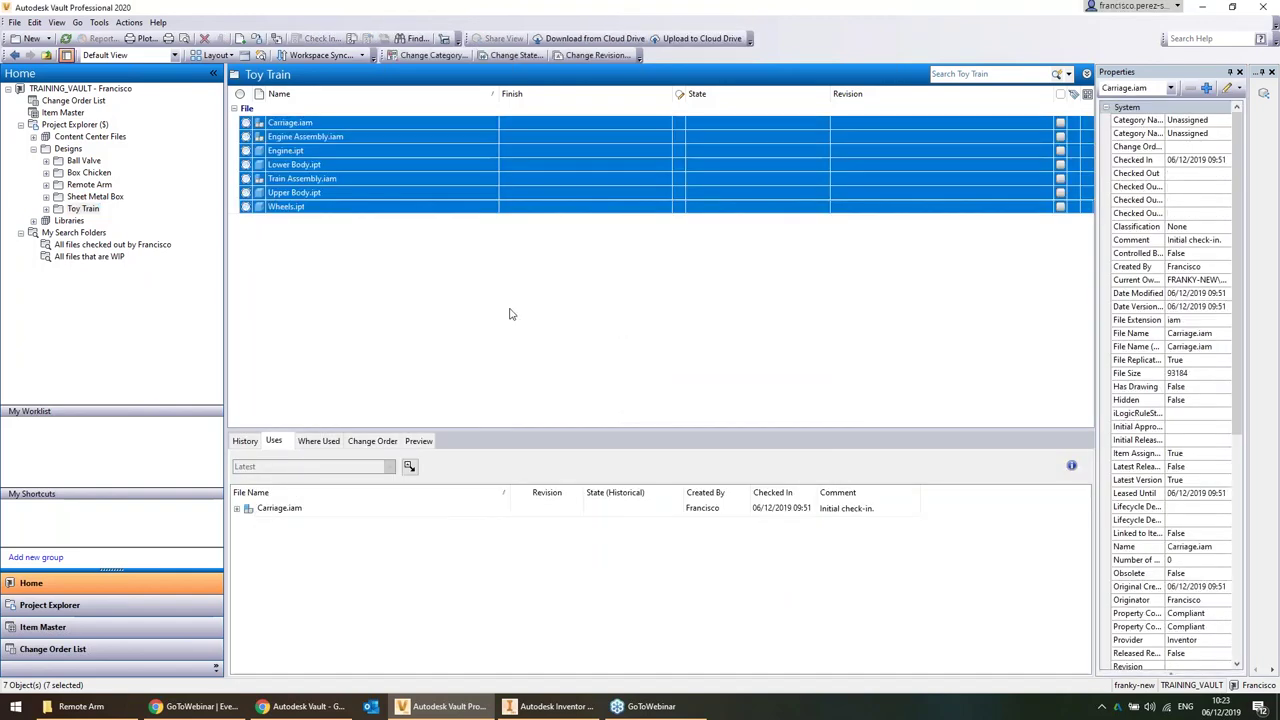
click(121, 245)
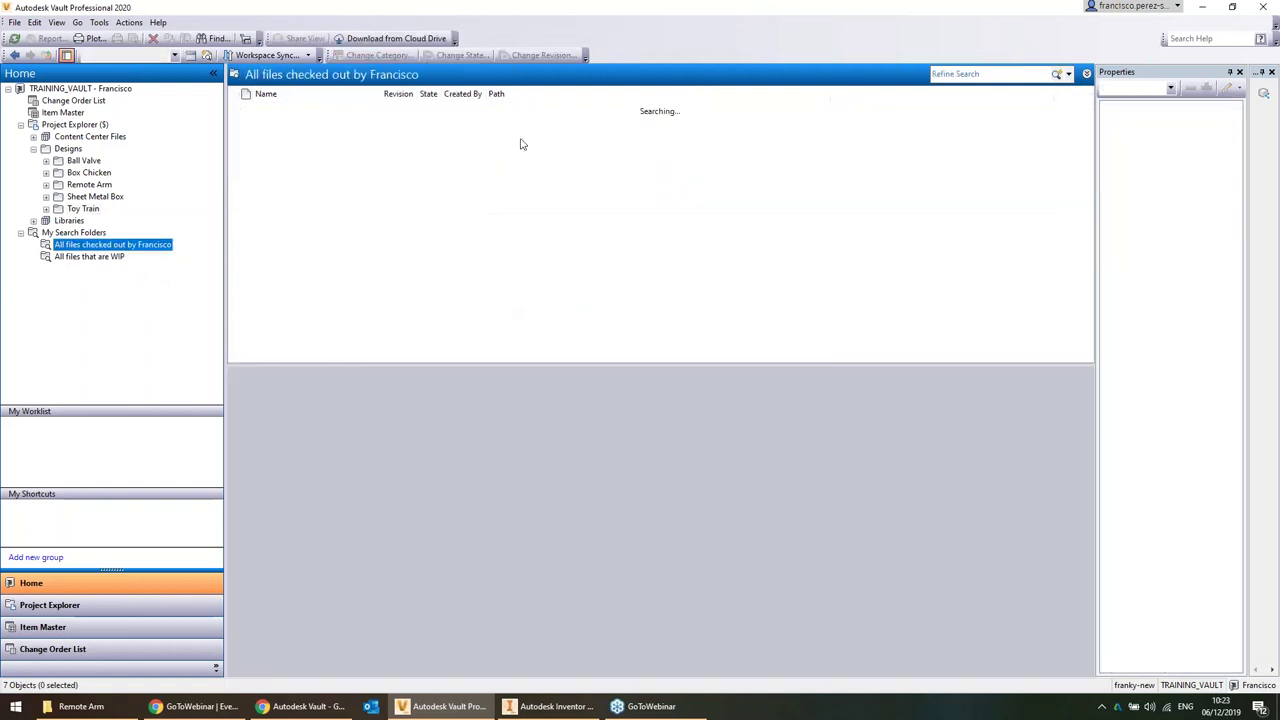
click(452, 238)
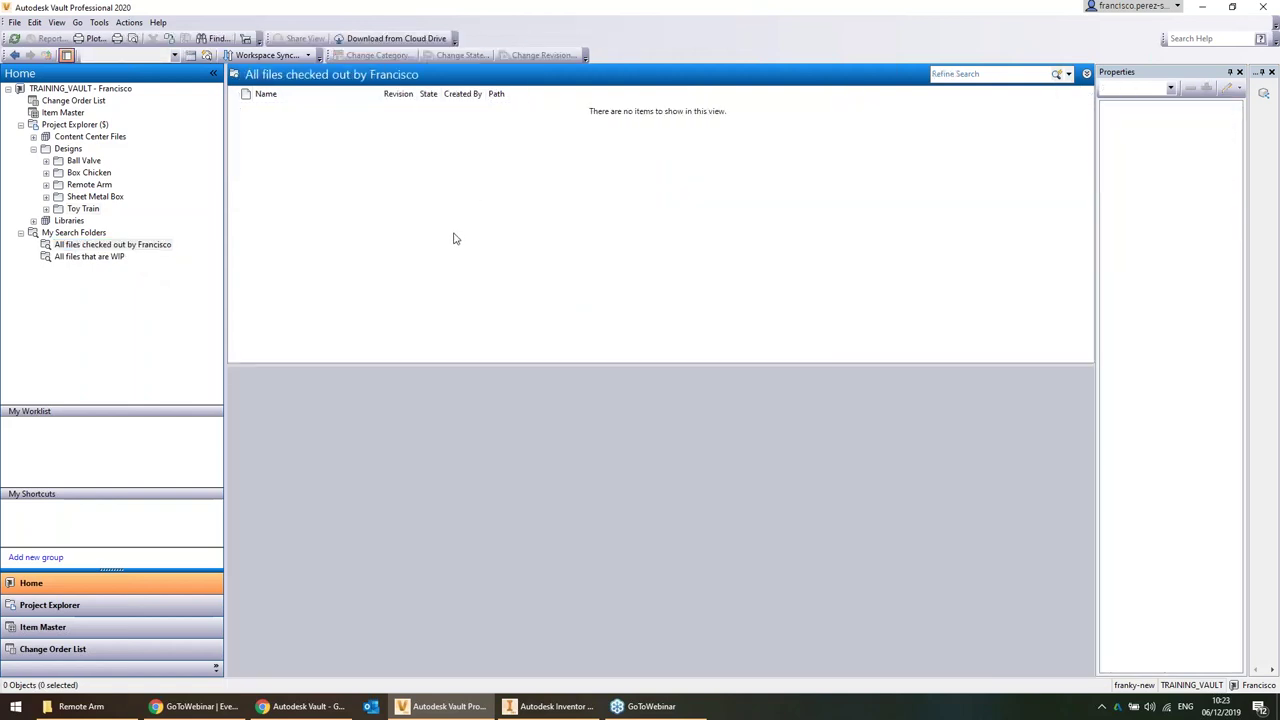
Return to the Toy Train folder and look over the commands available for Engine.ipt
click(84, 209)
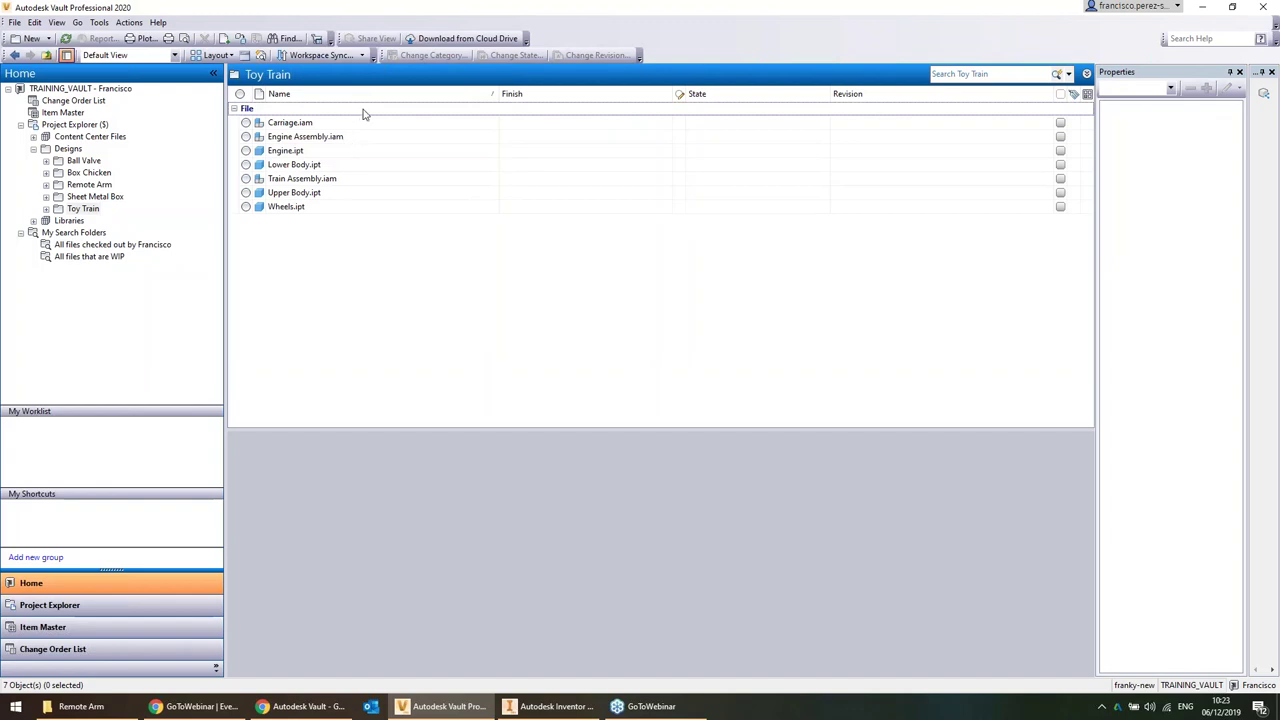
click(332, 180)
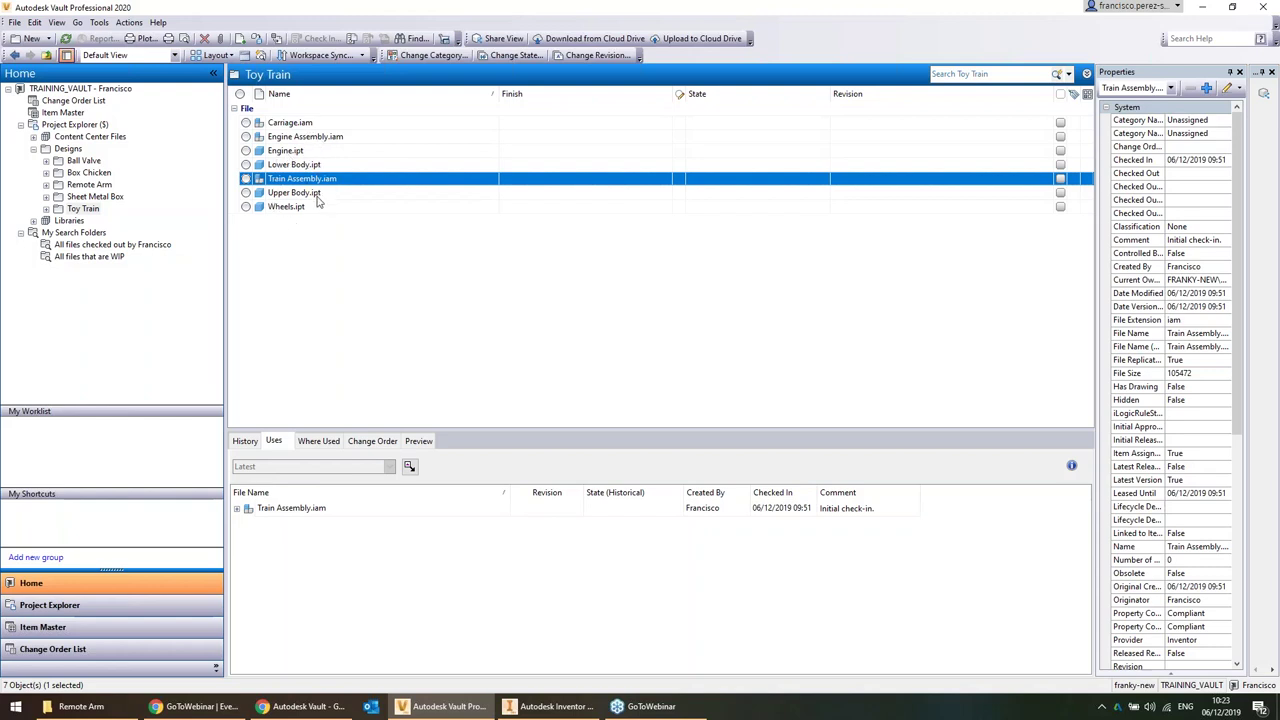
click(288, 152)
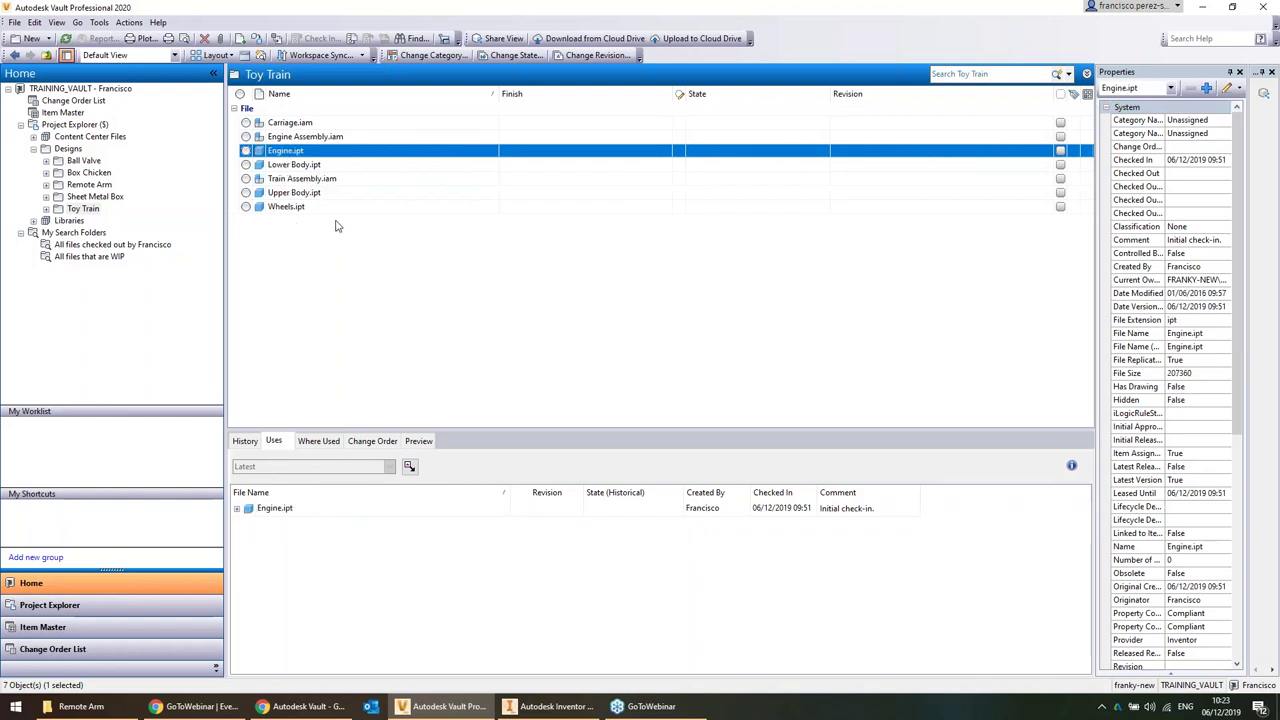
right_click(296, 150)
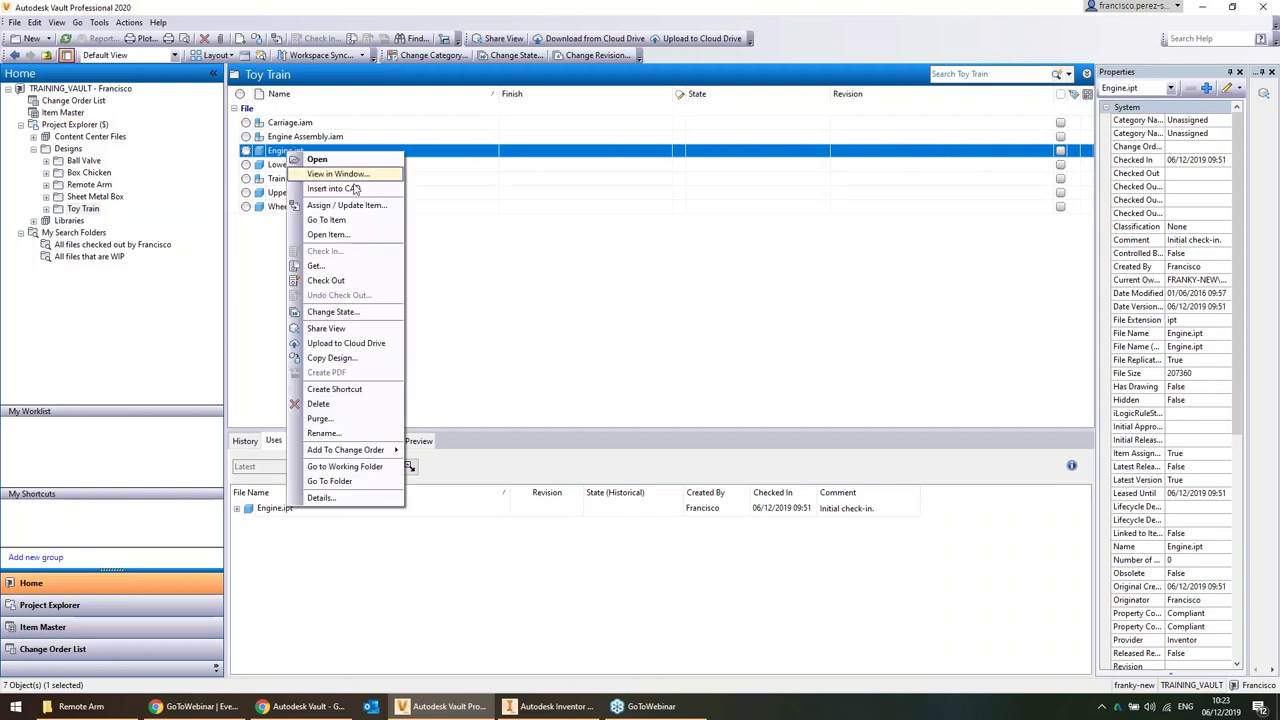
click(513, 300)
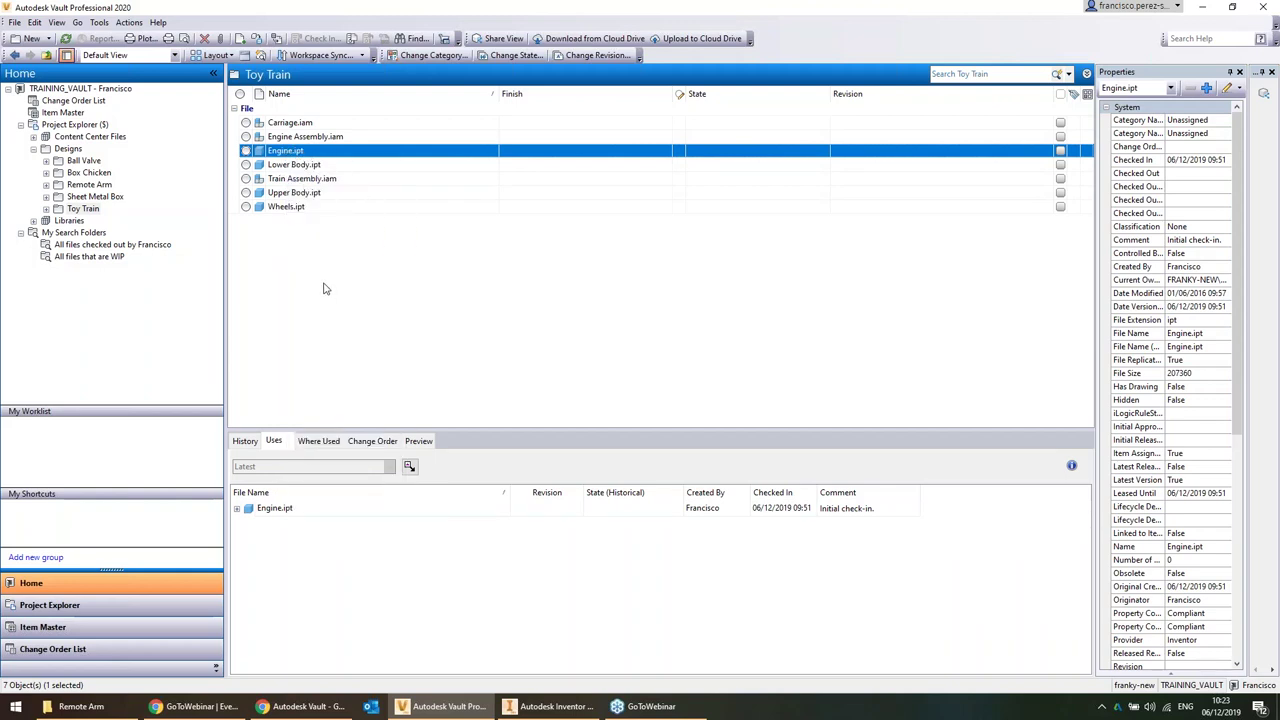
Open Train Assembly.iam in Inventor without checking it out and select the engine assembly
double_click(312, 179)
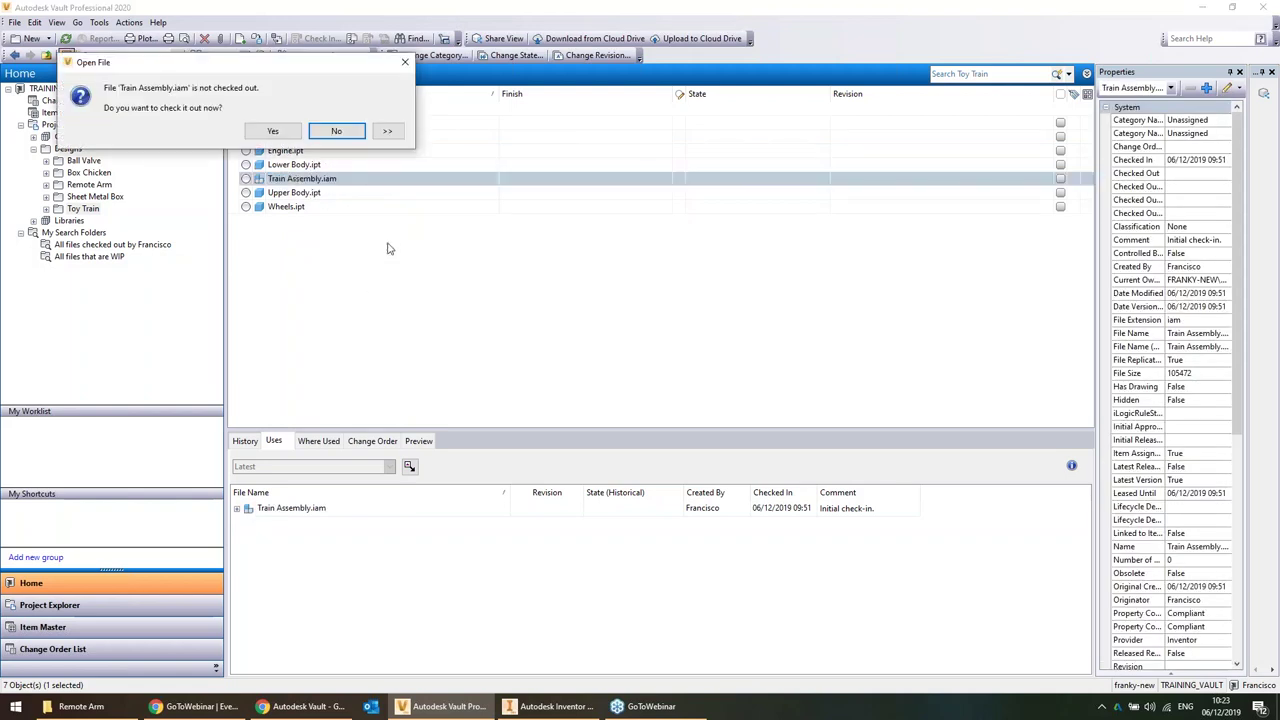
click(340, 133)
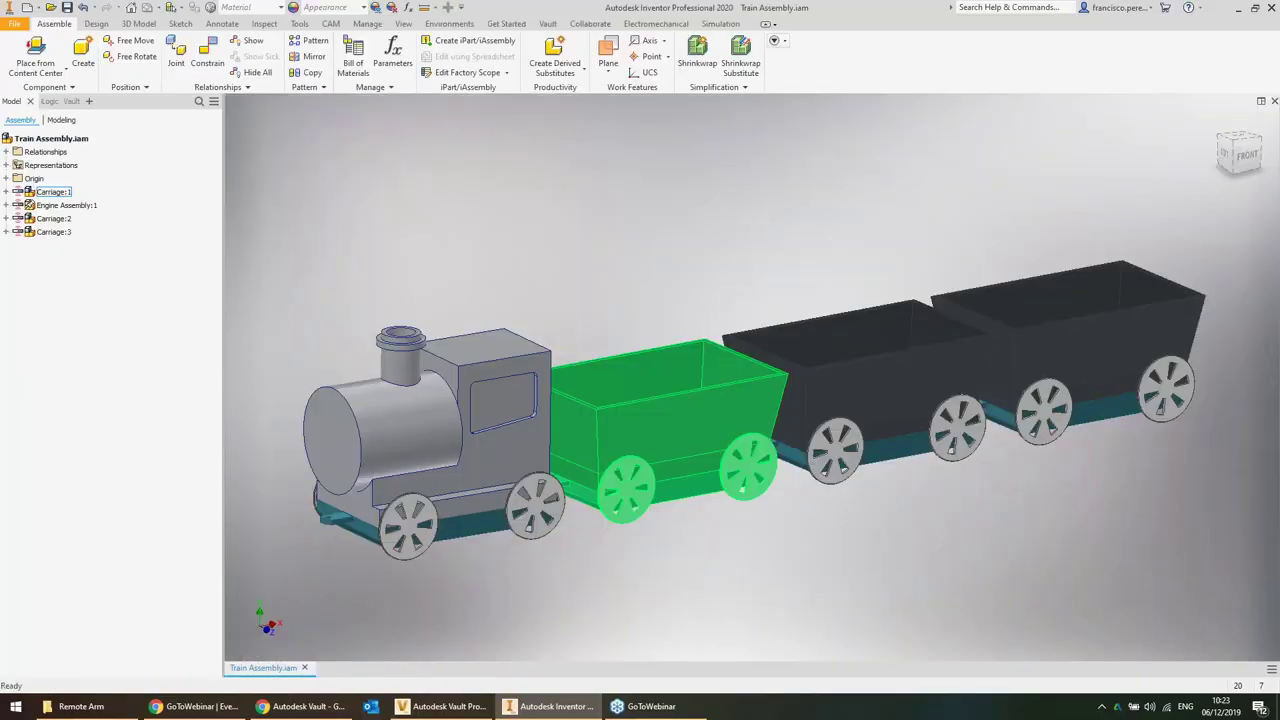
click(408, 399)
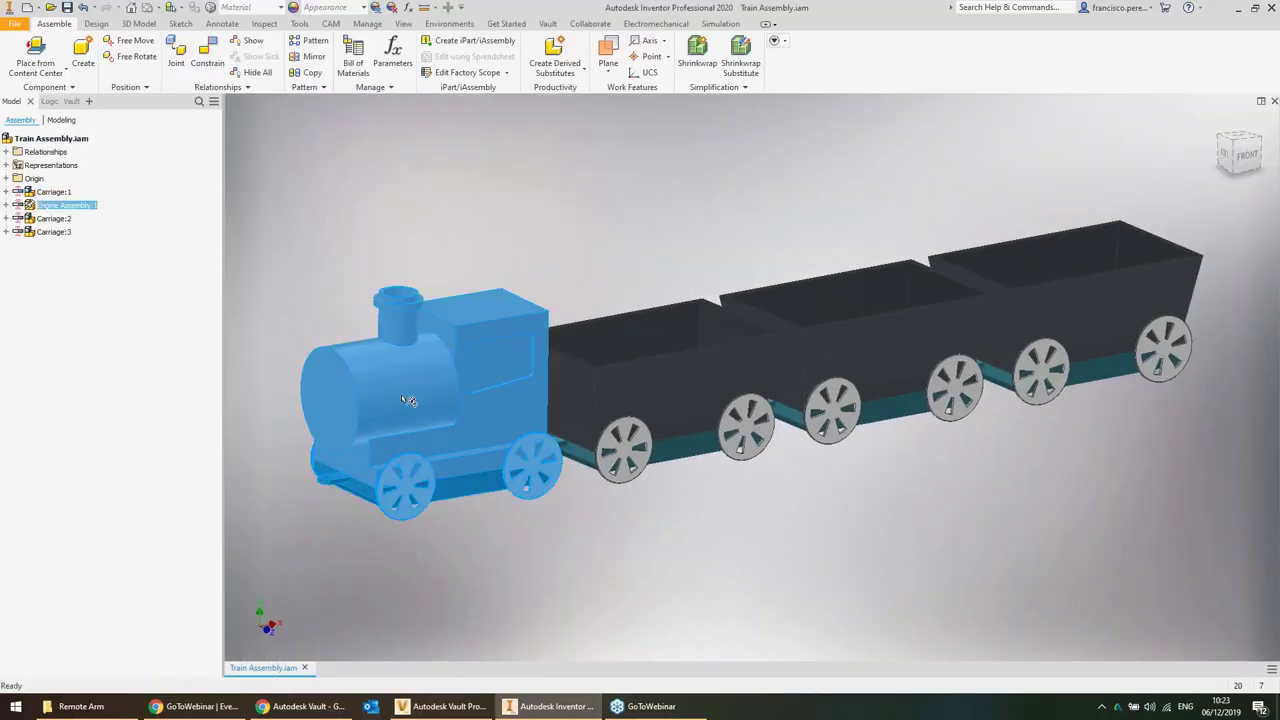
Try to move the rearmost carriage away from the engine, and decline to continue editing the read-only assembly
drag(960, 290, 1111, 216)
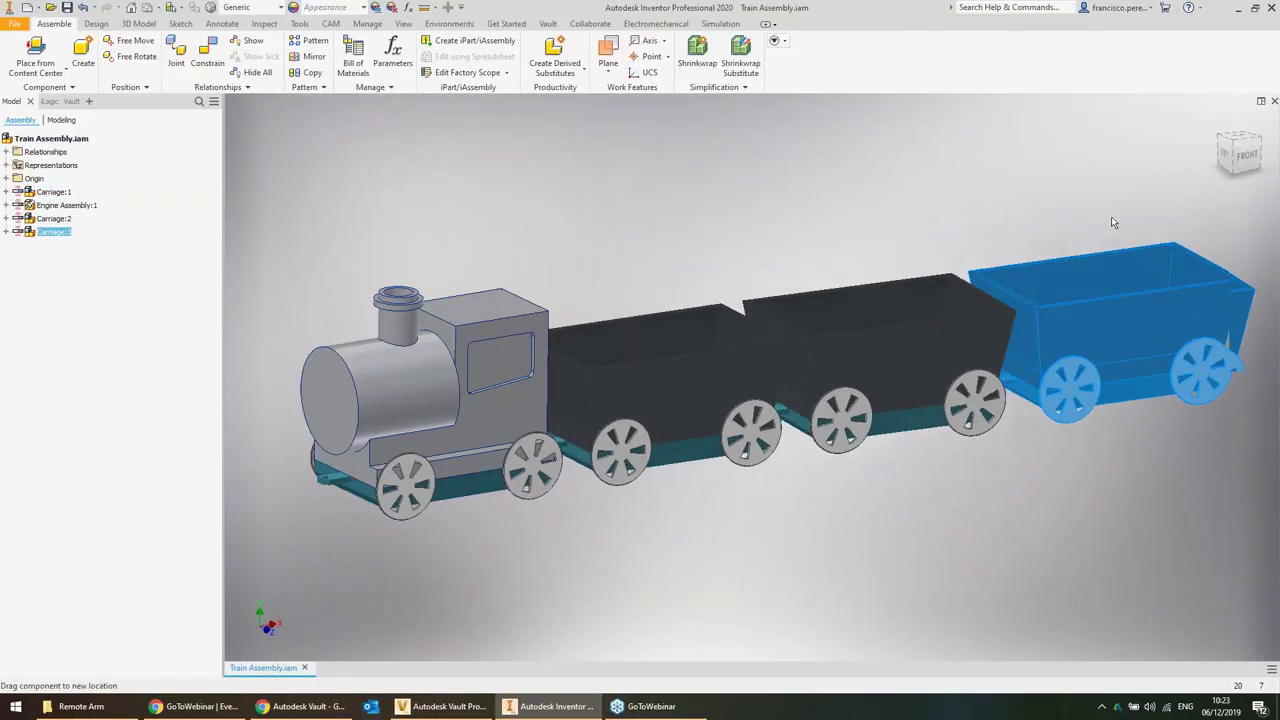
click(385, 212)
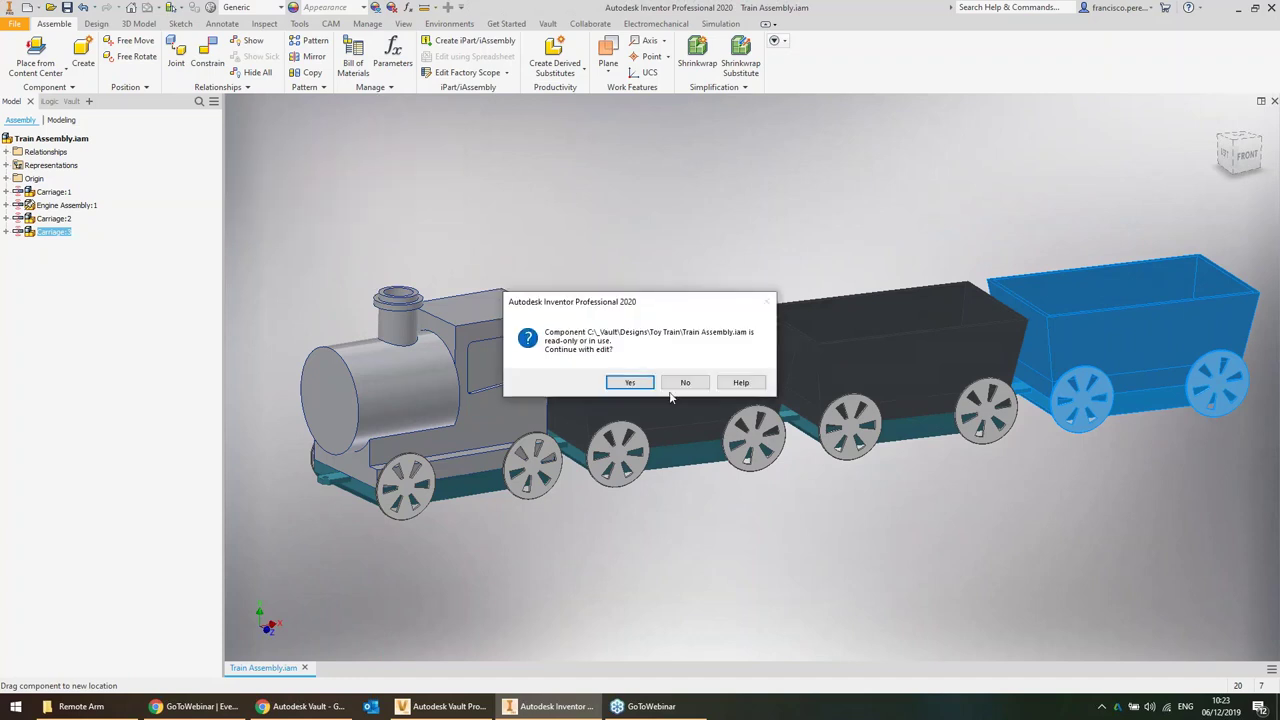
click(686, 382)
click(572, 228)
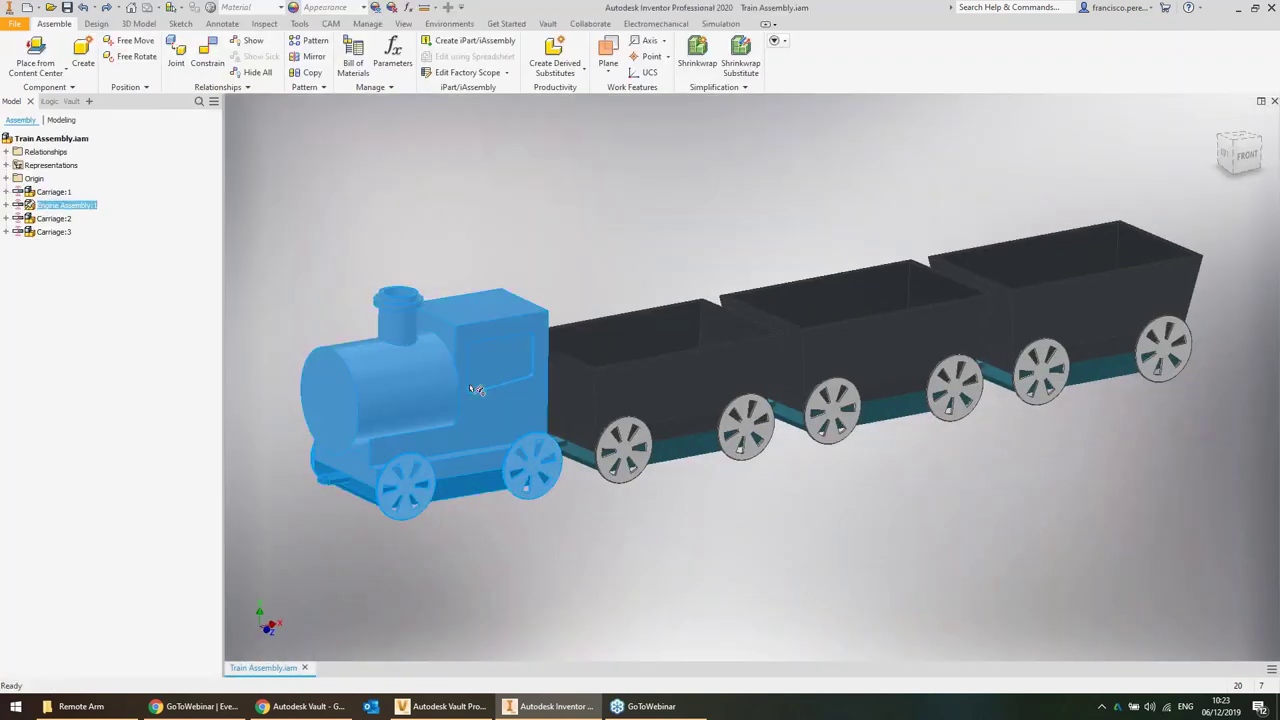
Edit the Engine part in place within the engine assembly and chamfer the boiler's front circular edge by 1 mm
double_click(495, 412)
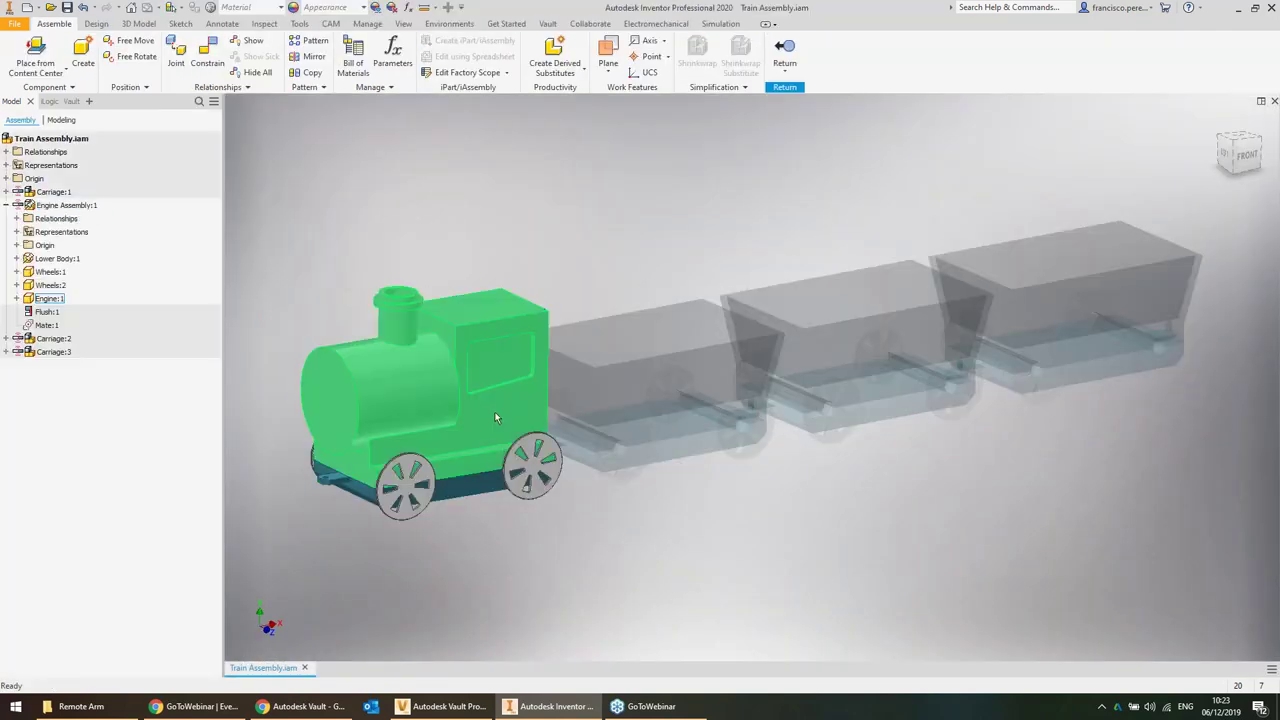
double_click(440, 355)
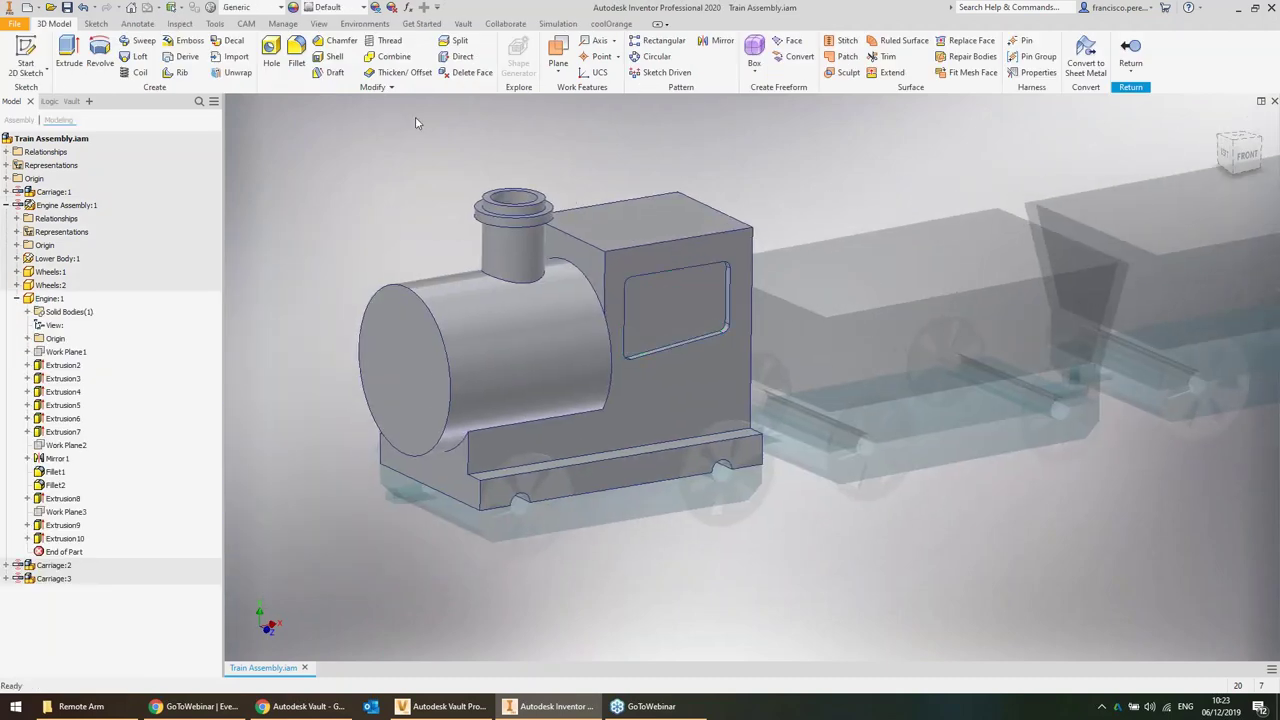
click(336, 41)
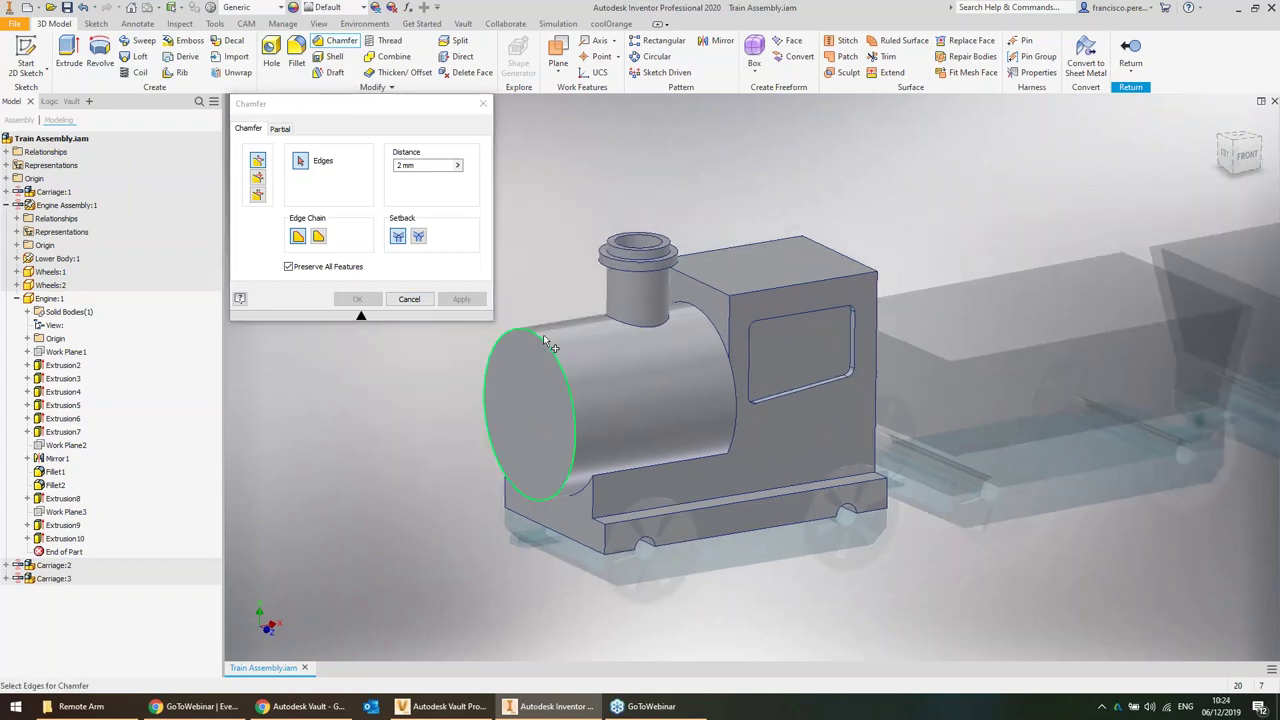
click(548, 343)
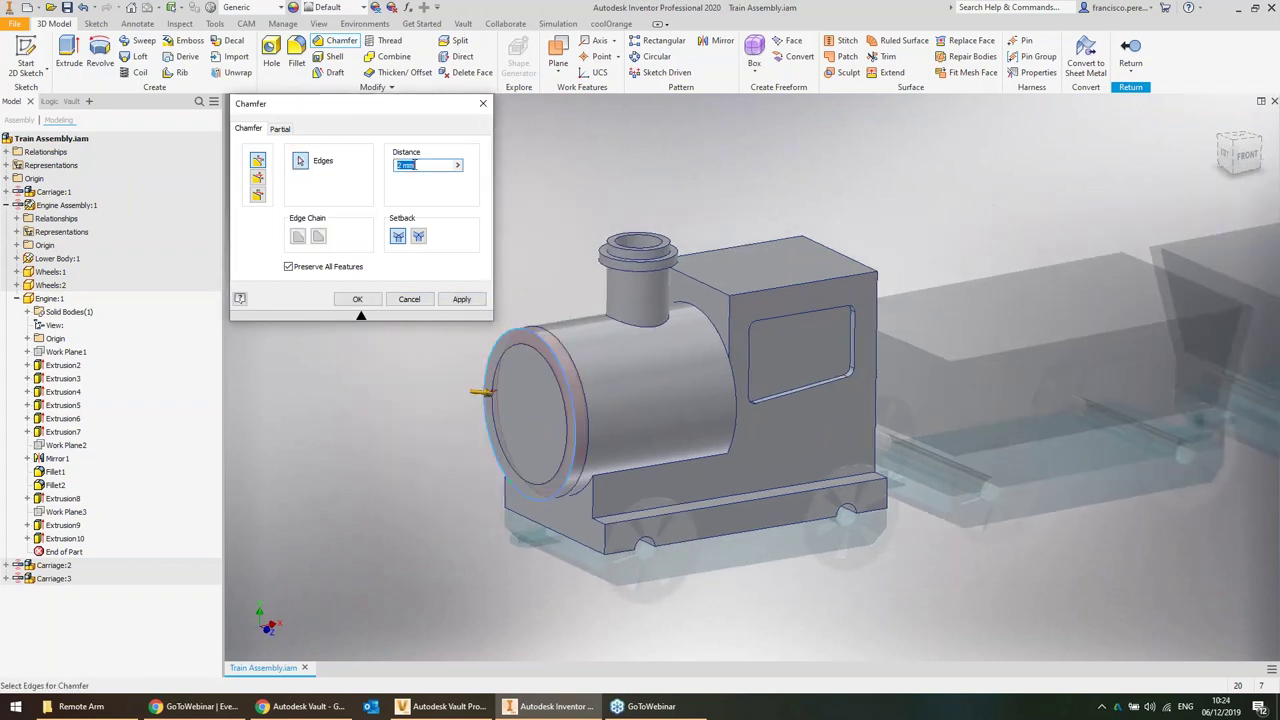
text(1)
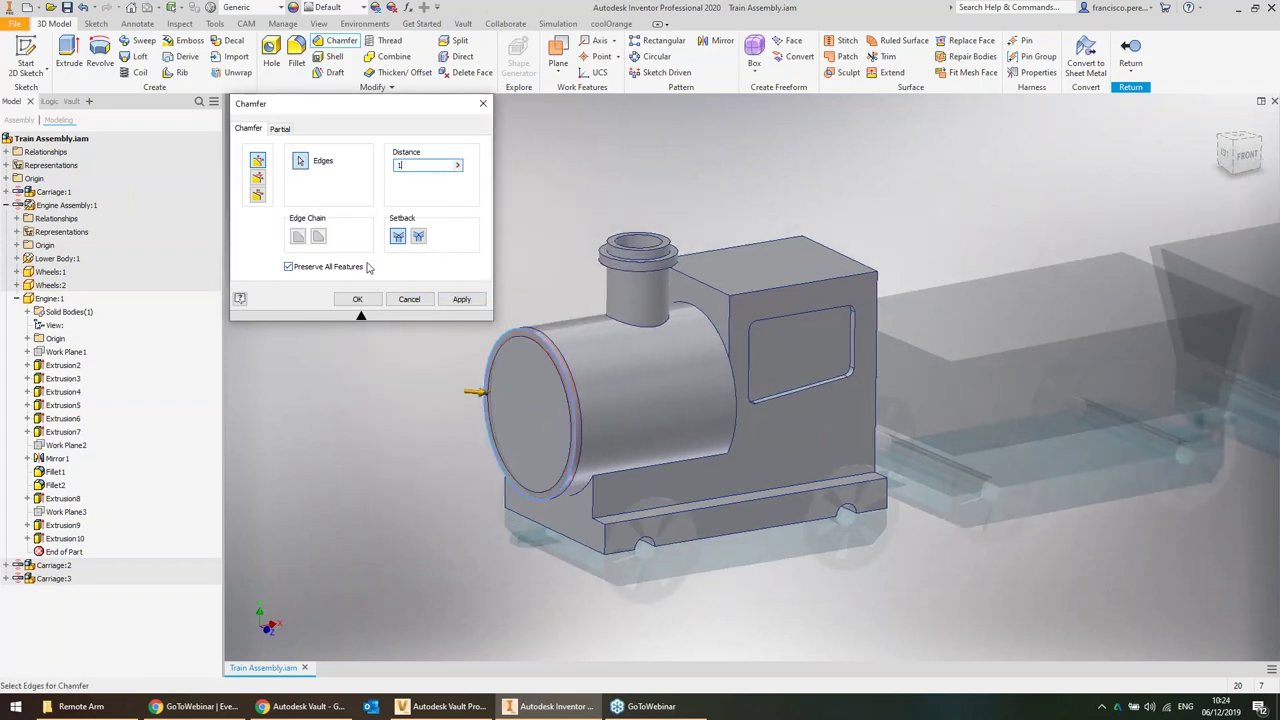
click(358, 300)
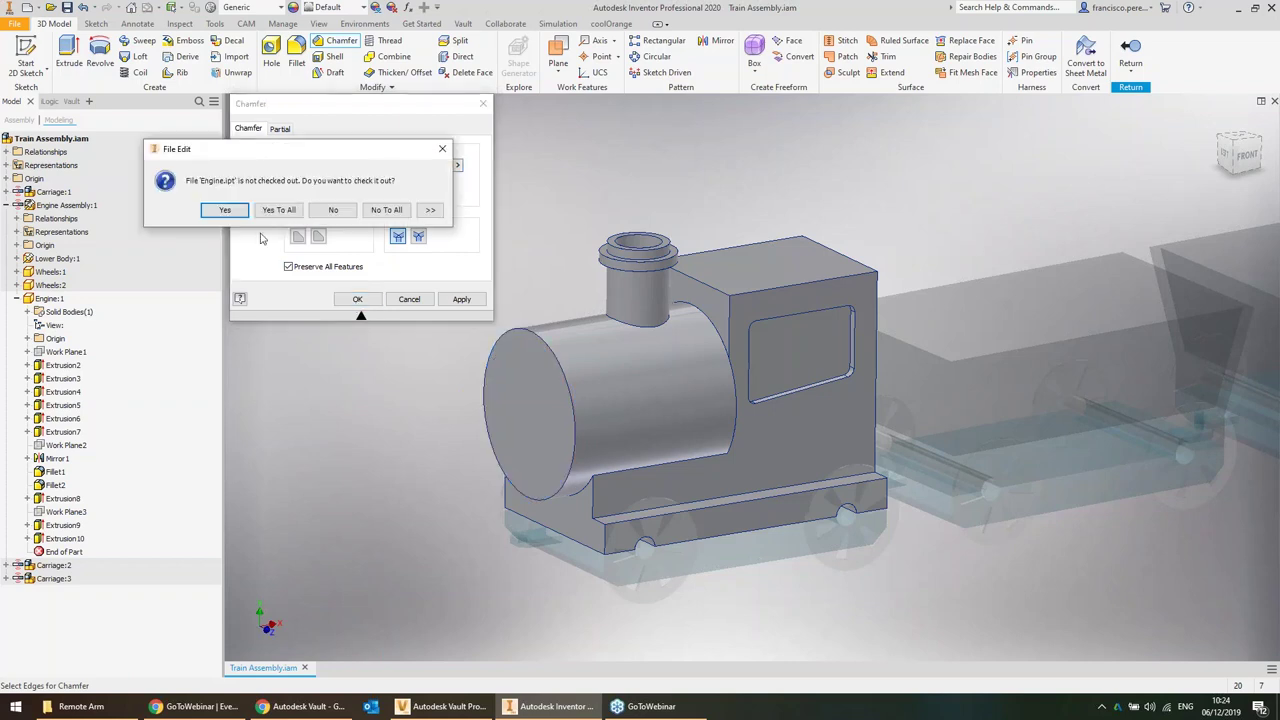
Agree to check out Engine.ipt so that the chamfer can be applied
drag(835, 193, 821, 140)
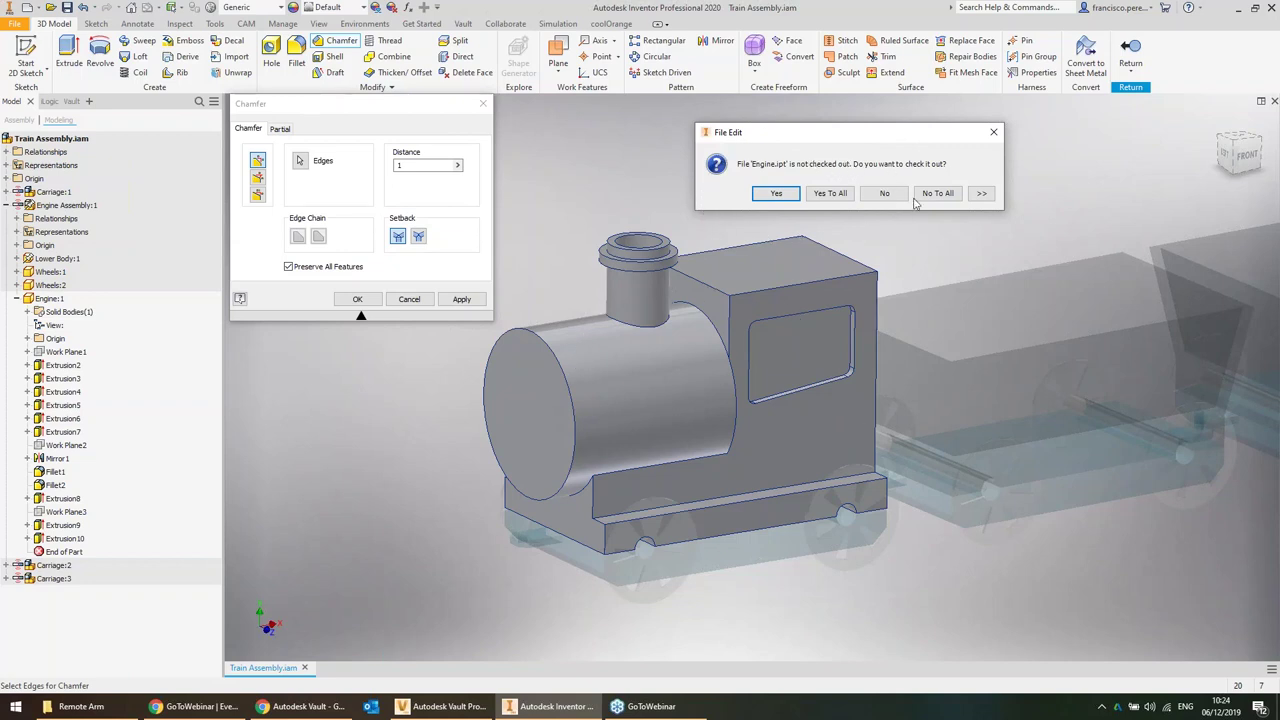
mouse_move(880, 133)
mouse_down()
mouse_move(851, 117)
mouse_move(893, 129)
mouse_up()
click(789, 189)
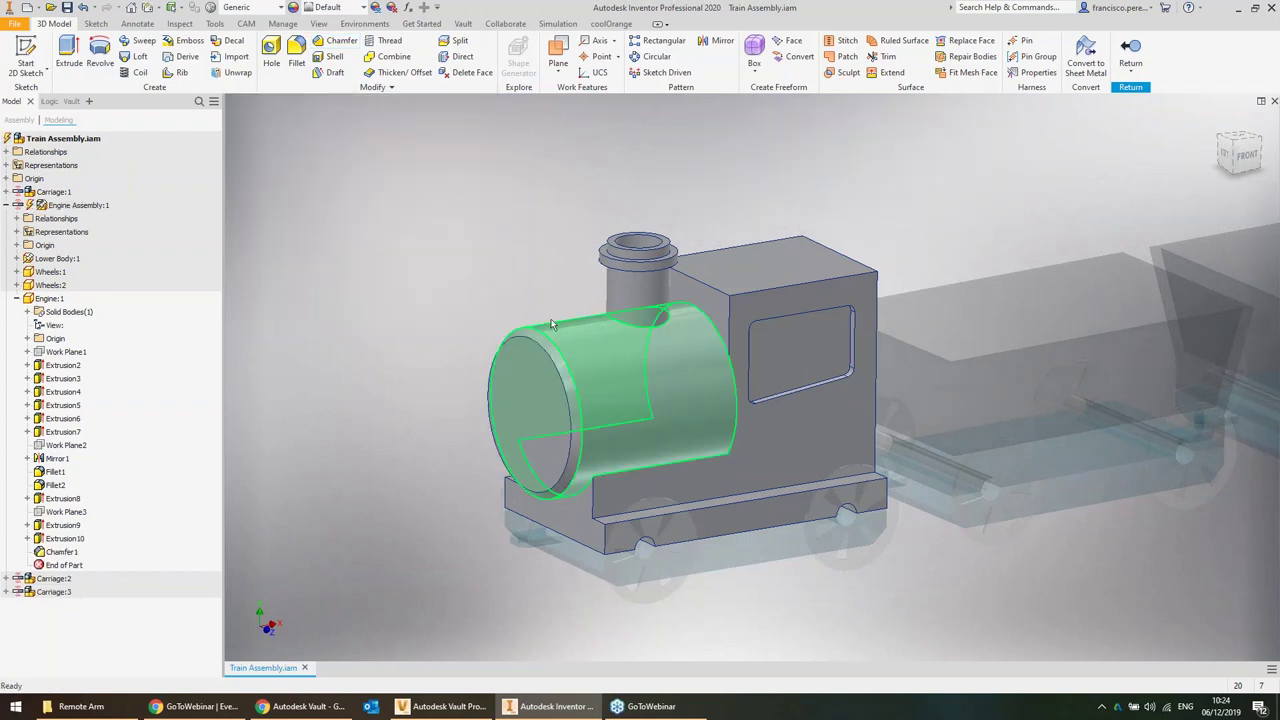
Examine the check-out status of the Carriage and Engine Assembly files in Inventor's Vault browser, and view the whole train
click(70, 102)
click(7, 171)
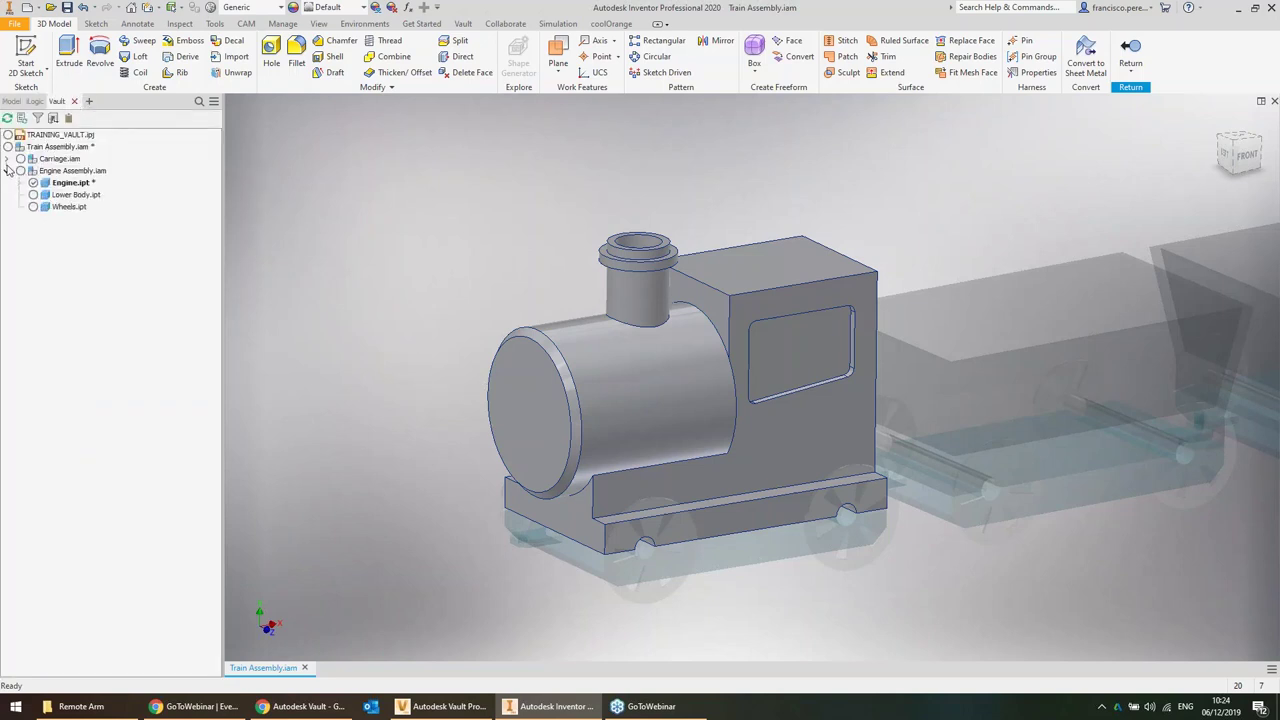
click(7, 159)
click(70, 219)
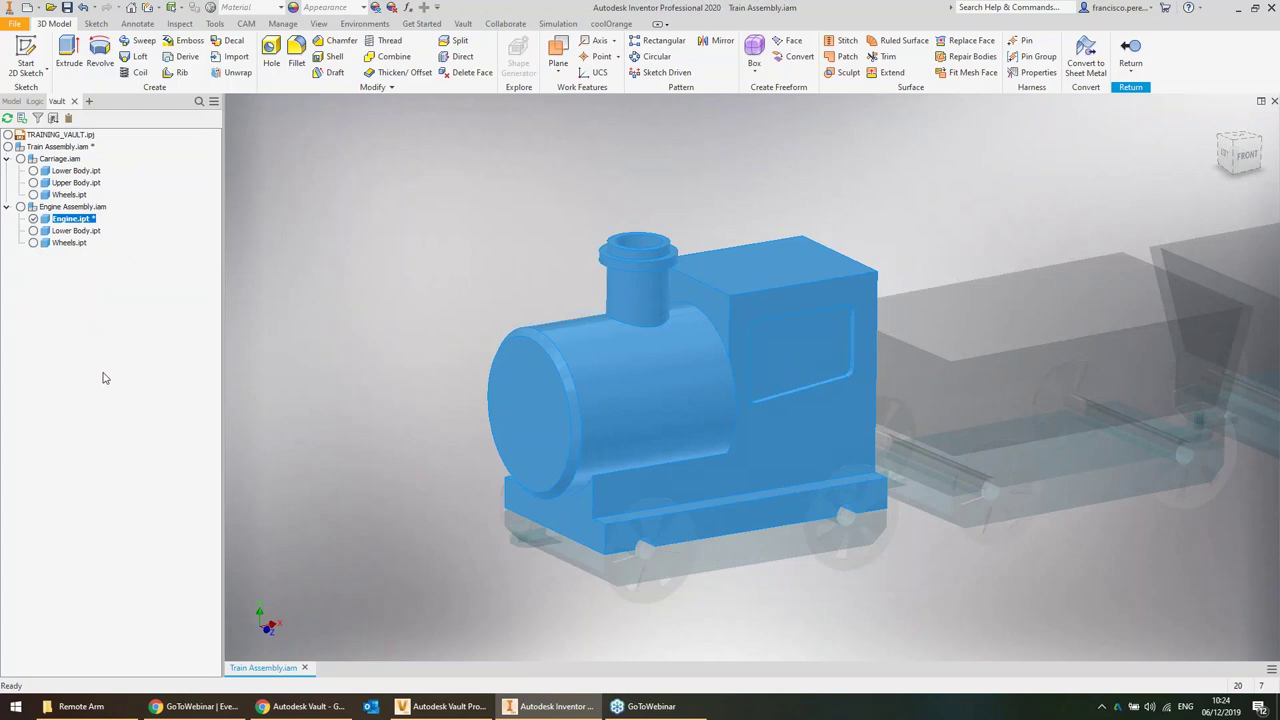
click(106, 303)
key(Home)
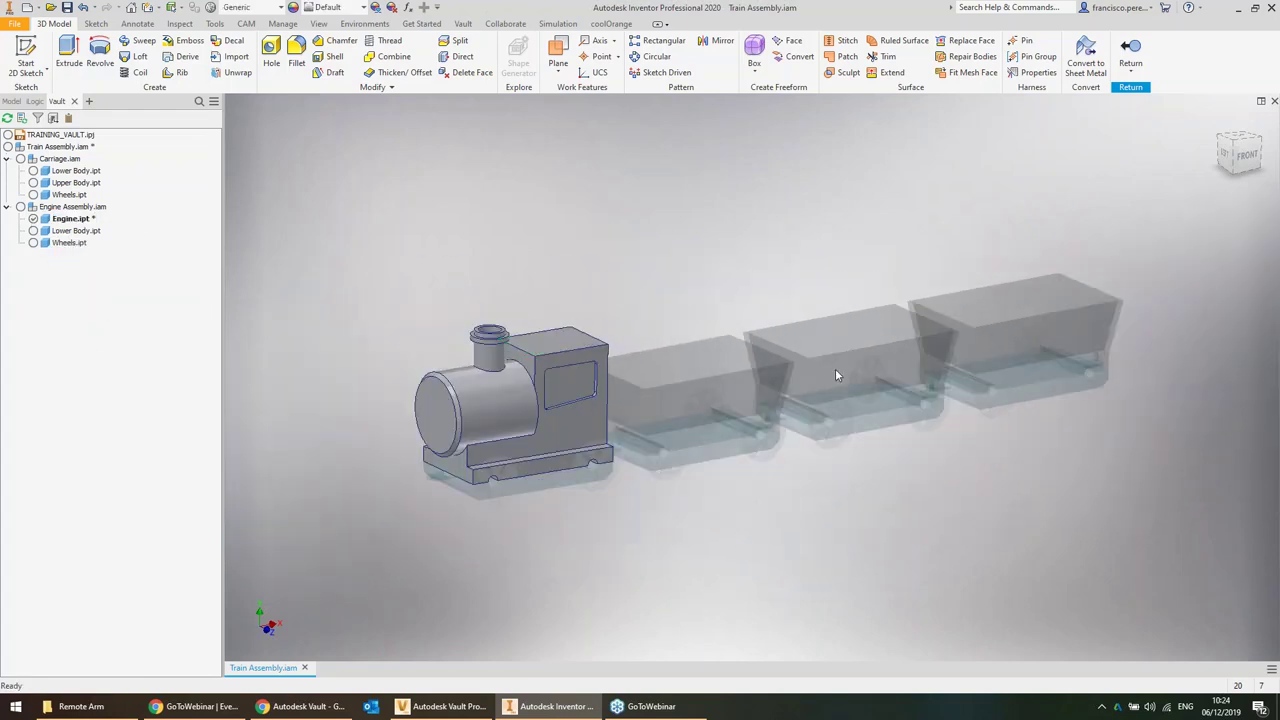
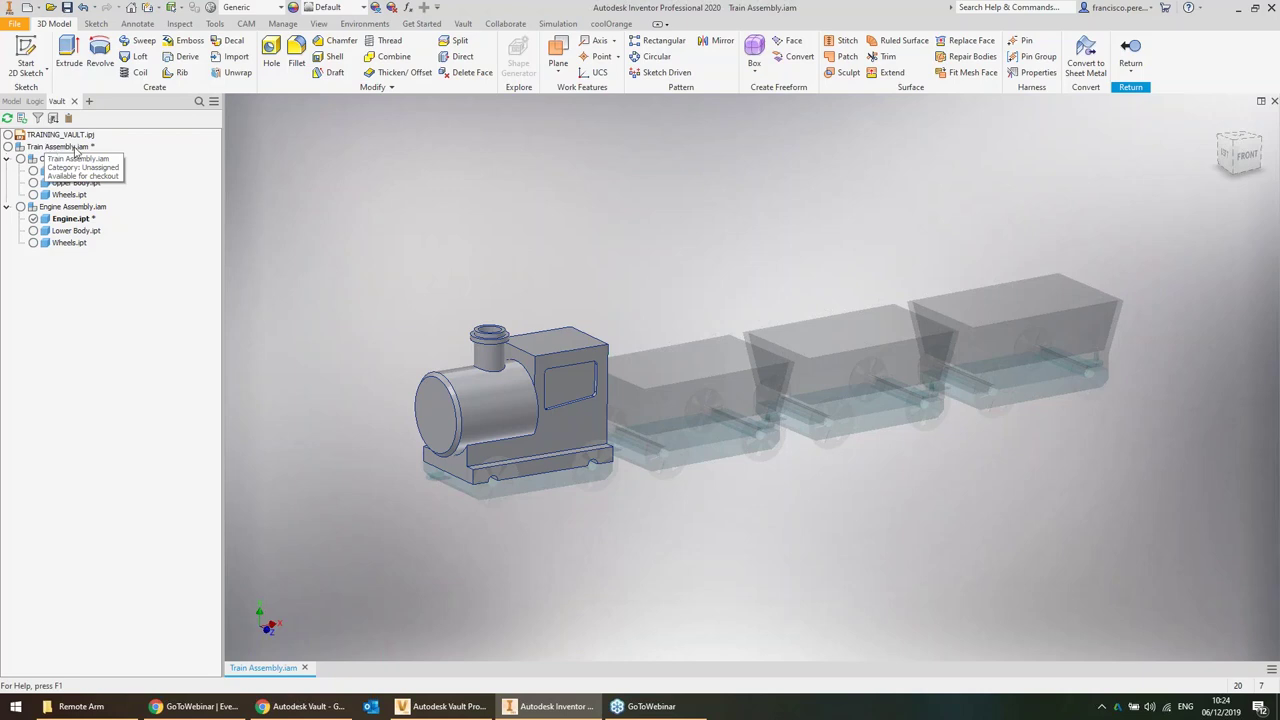
Try to check in Train Assembly.iam while the Engine part is still being edited in place
right_click(75, 148)
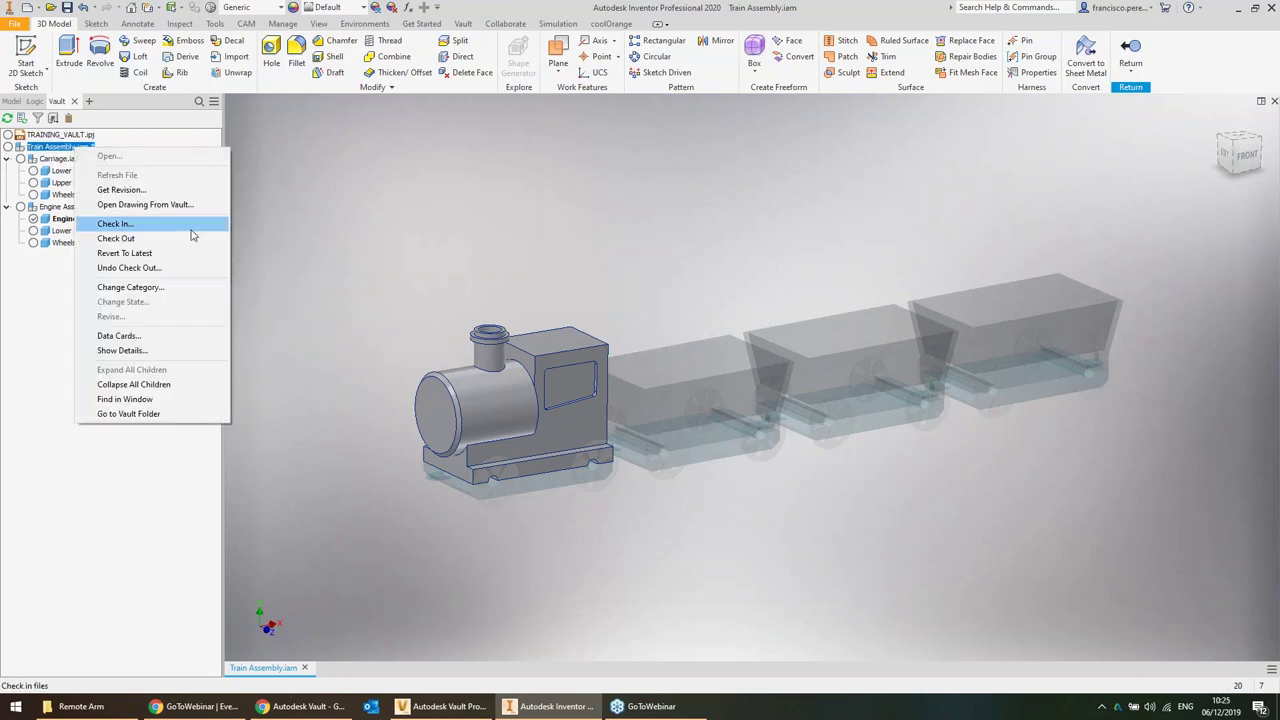
click(190, 228)
click(925, 189)
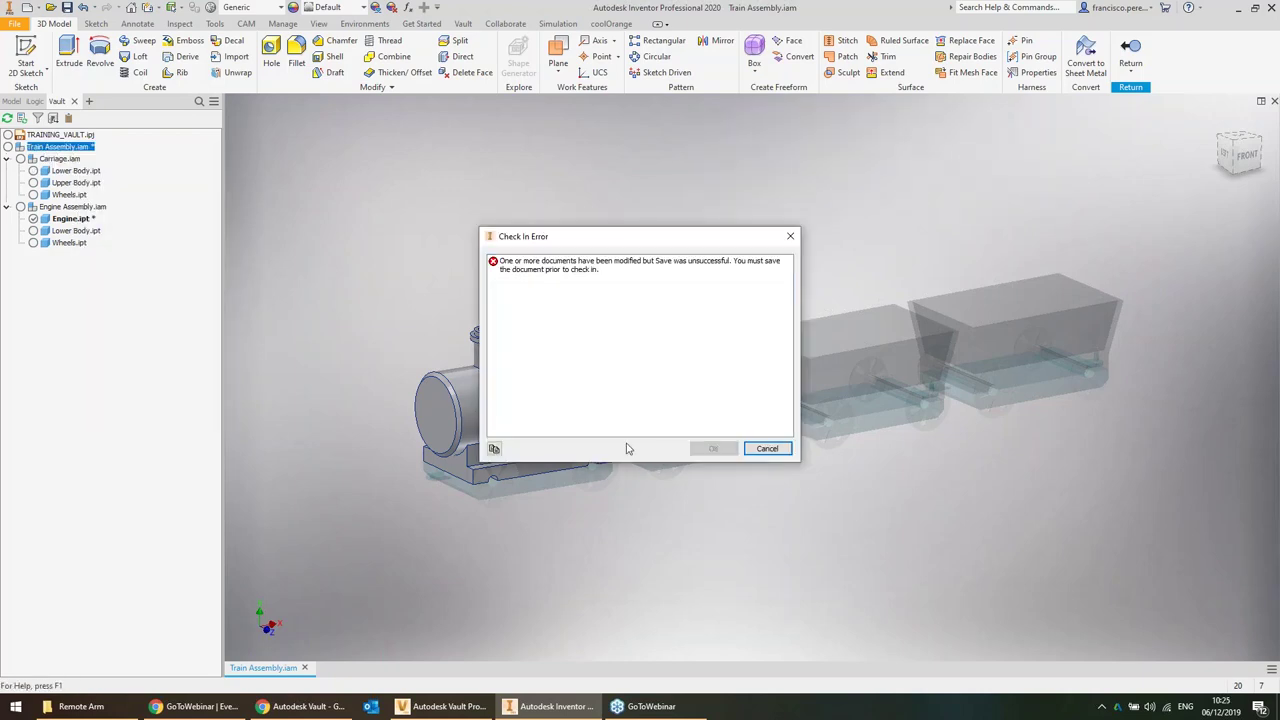
click(766, 448)
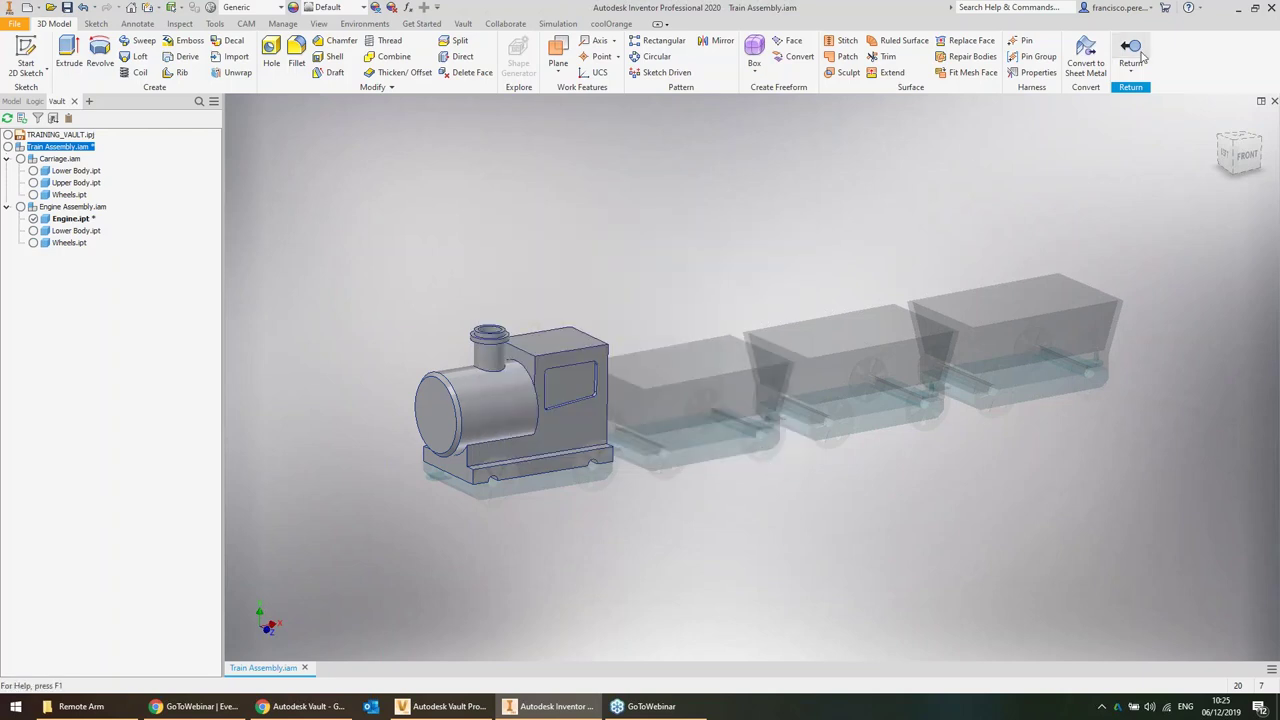
Return to the top-level train assembly and skip generating a new file number
click(1140, 55)
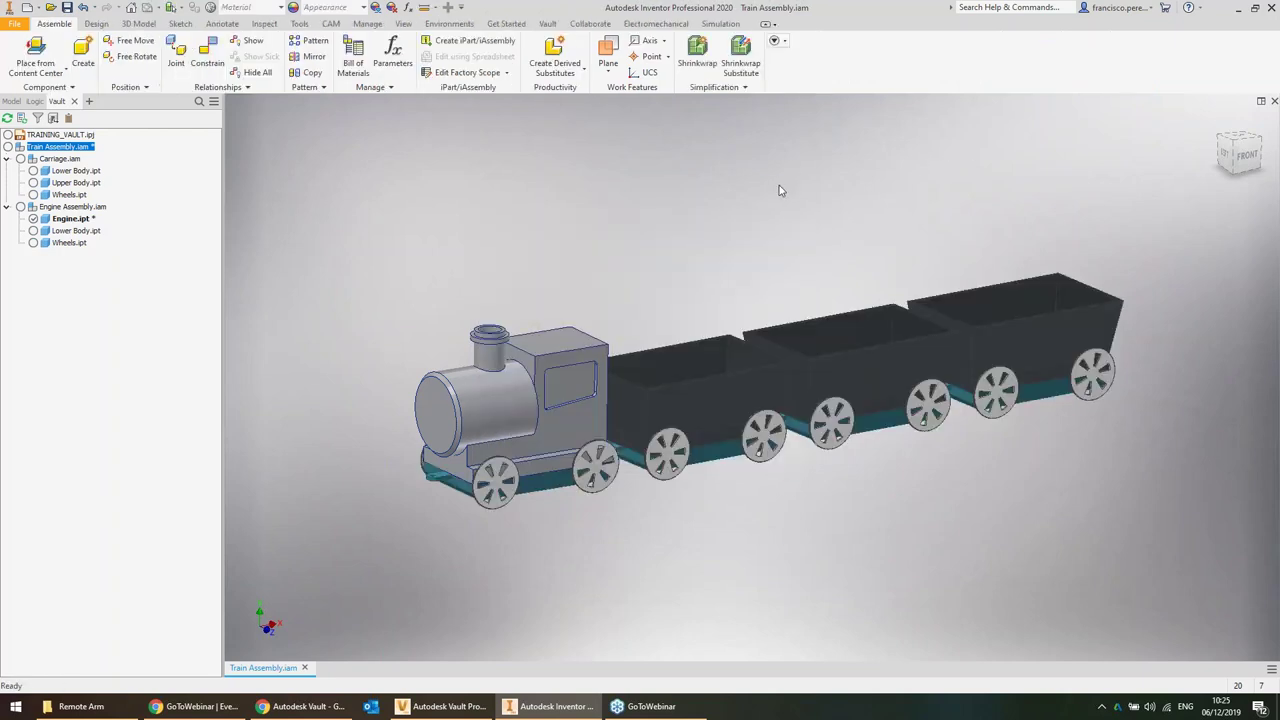
click(700, 331)
click(650, 349)
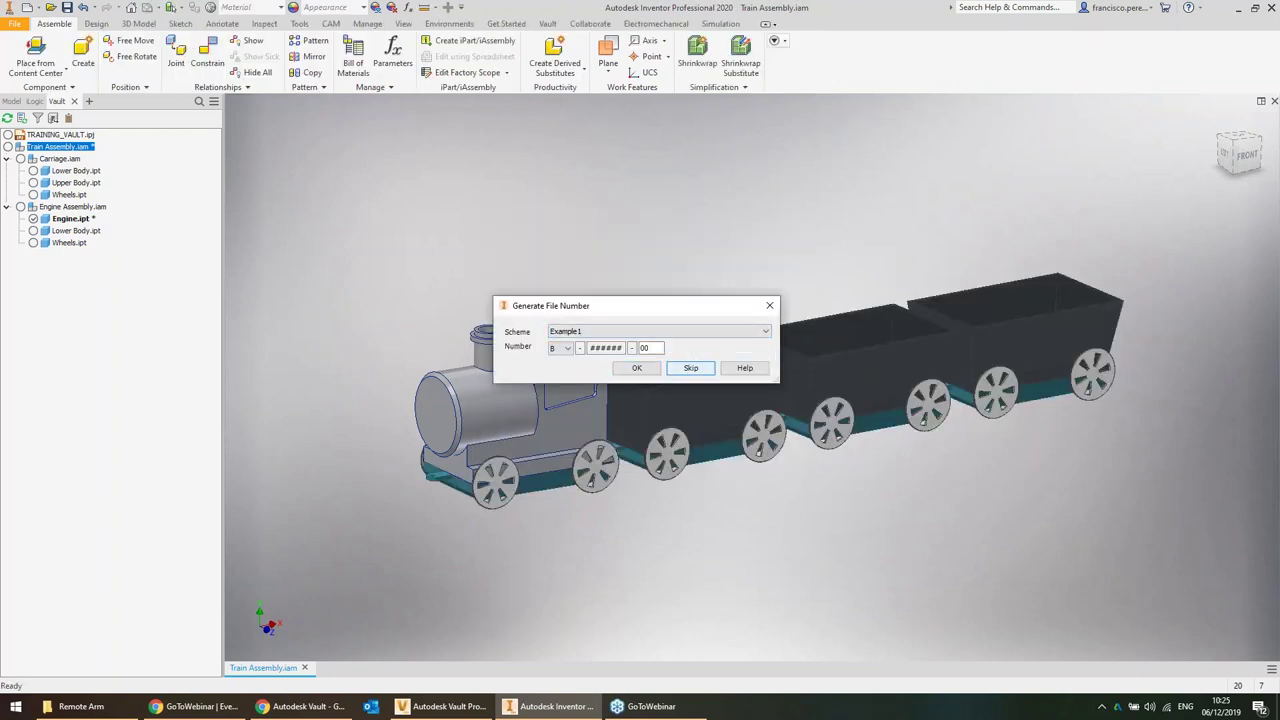
click(690, 368)
click(1186, 637)
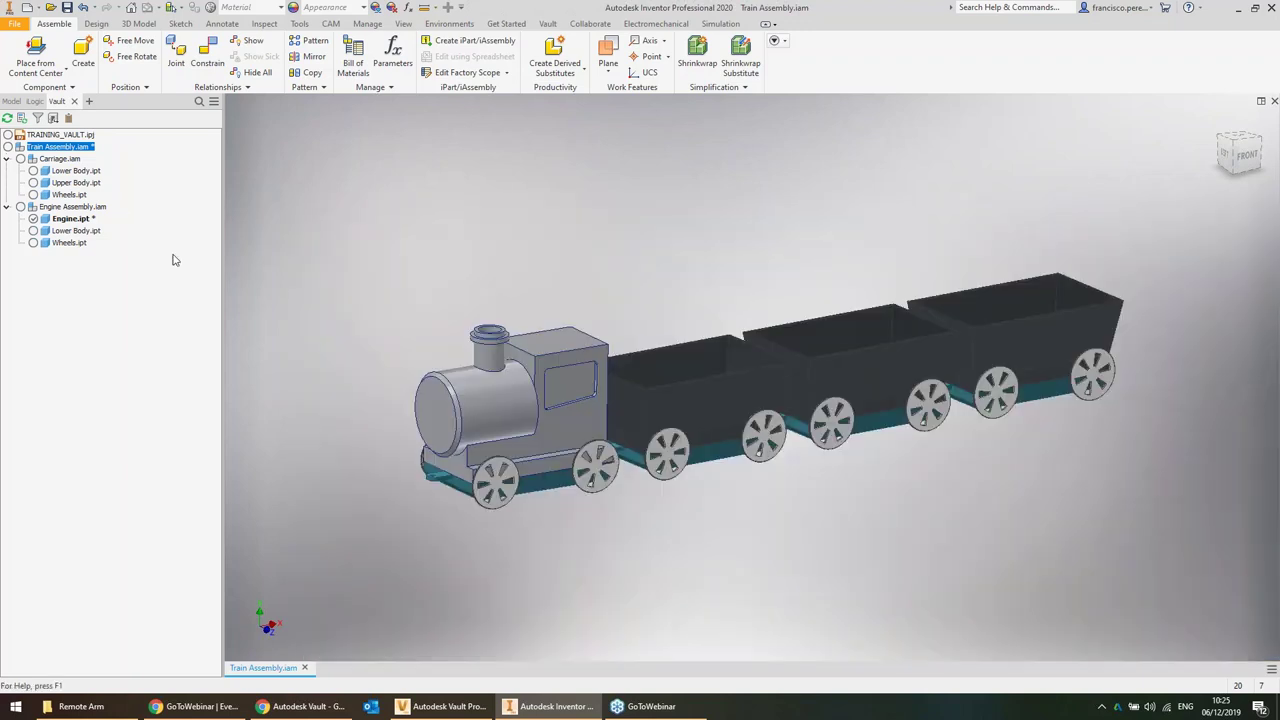
Check in Engine.ipt with the comment "Added chamfer", and close Train Assembly.iam without saving its changes
right_click(70, 219)
click(110, 299)
click(340, 213)
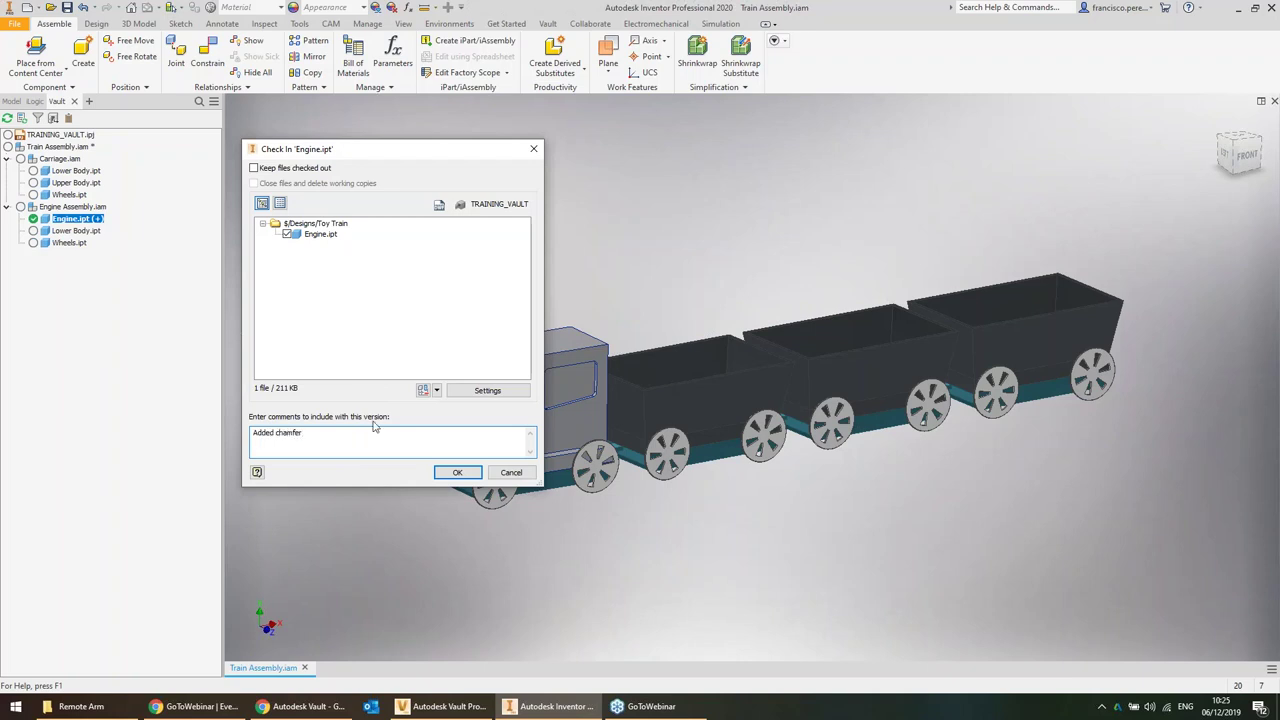
click(468, 474)
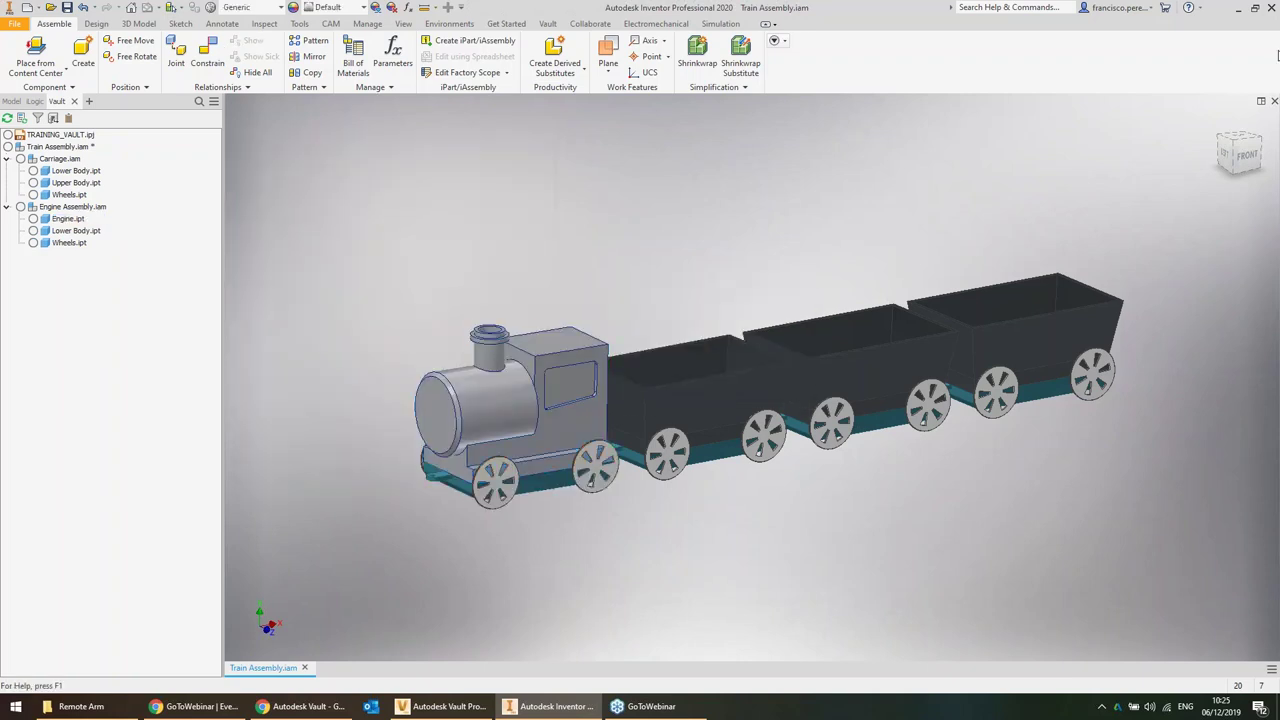
click(1274, 101)
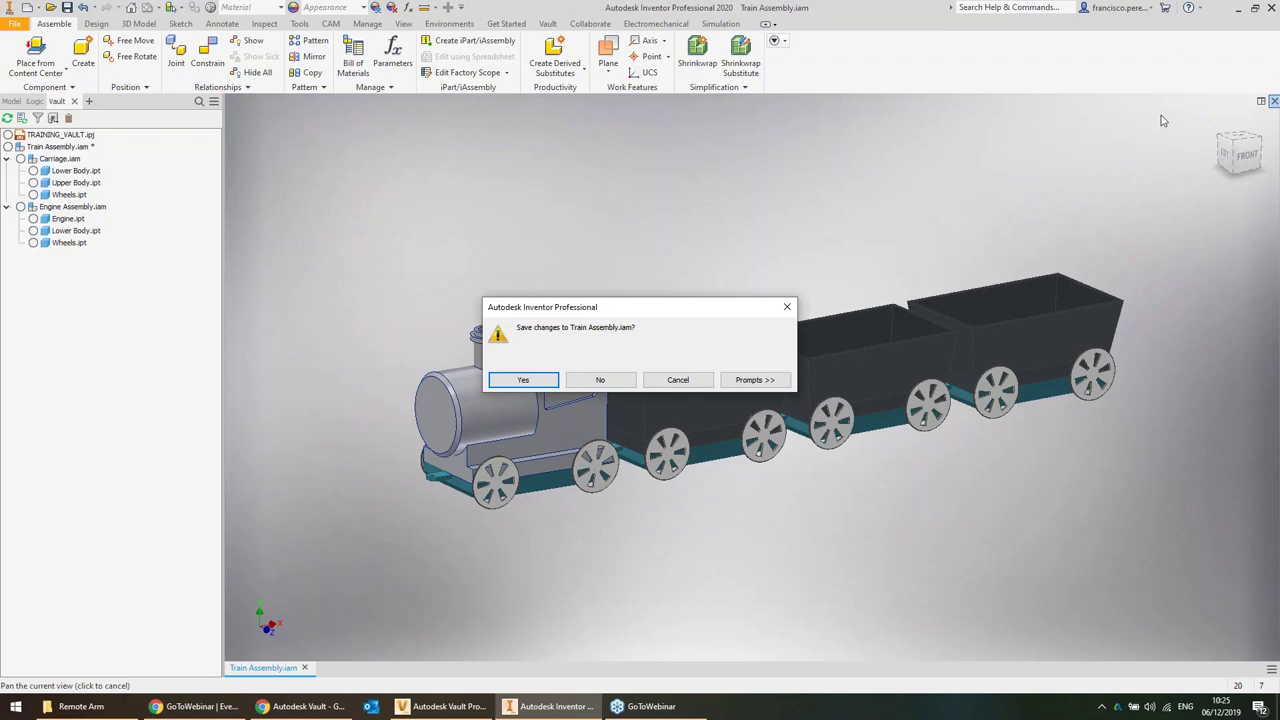
click(600, 380)
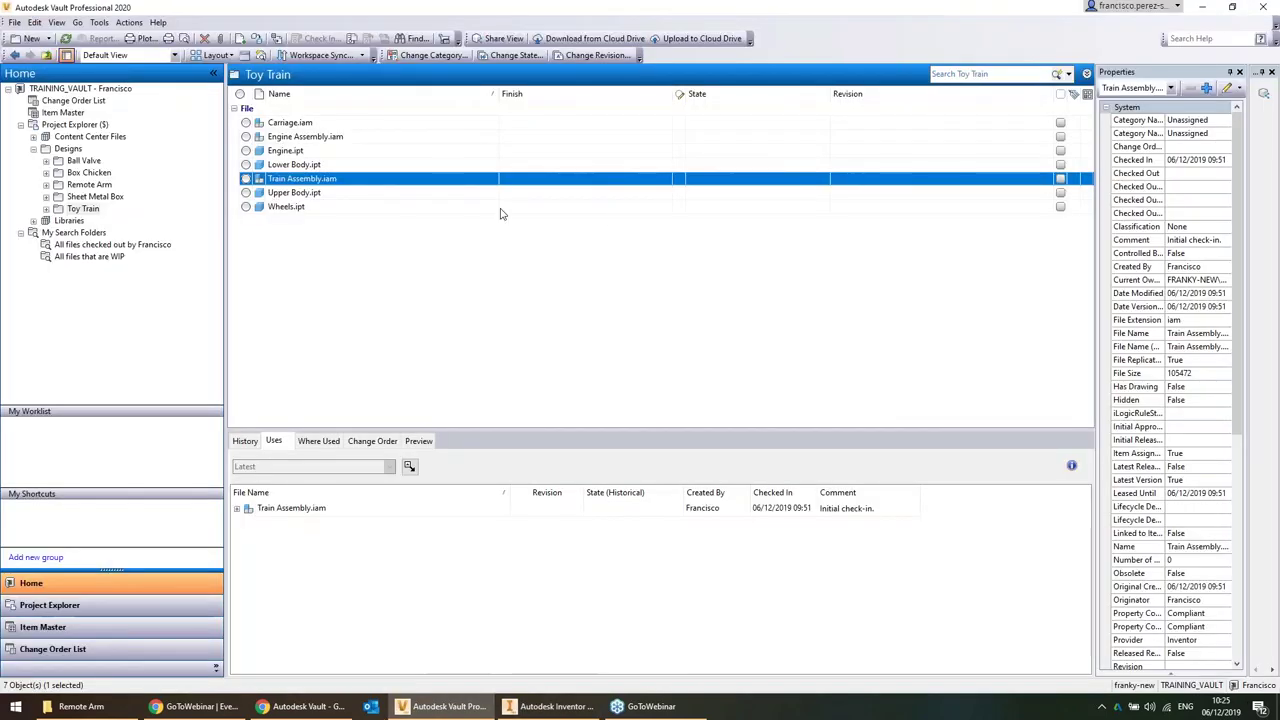
In Vault, compare the versions and comments in Engine.ipt's history, and view the history of Wheels.ipt
click(286, 151)
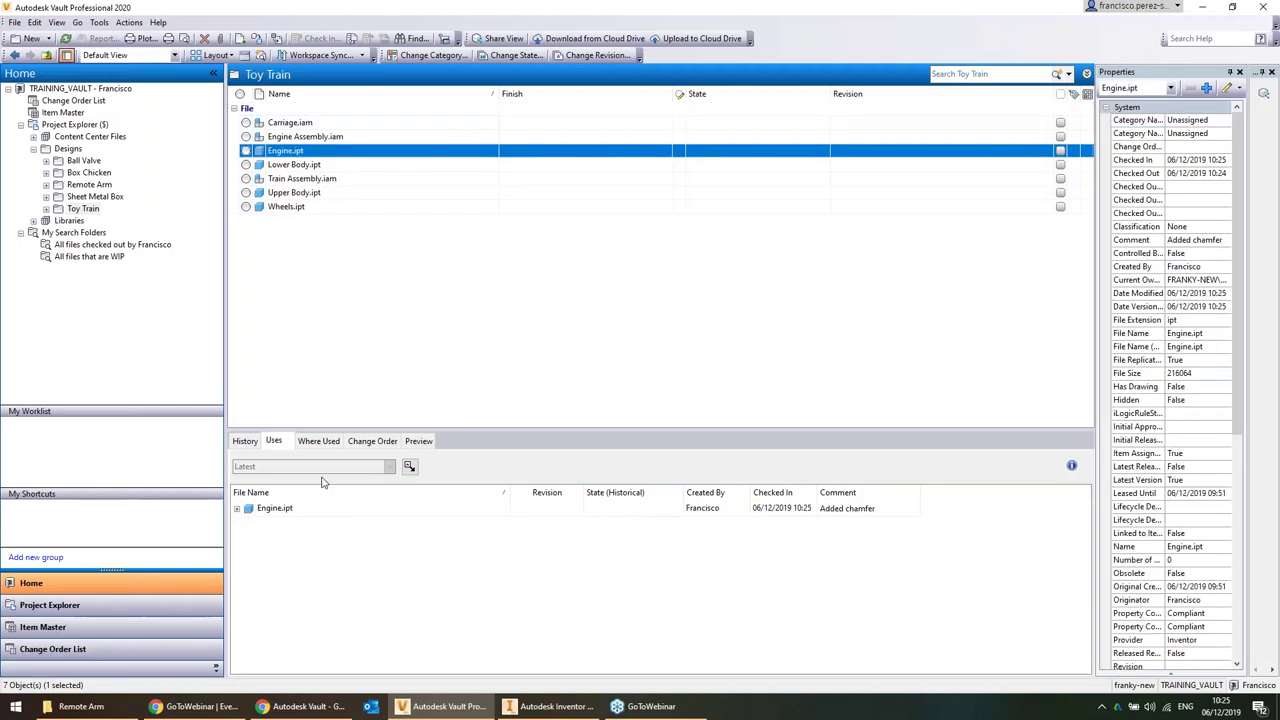
drag(343, 431, 298, 342)
click(250, 350)
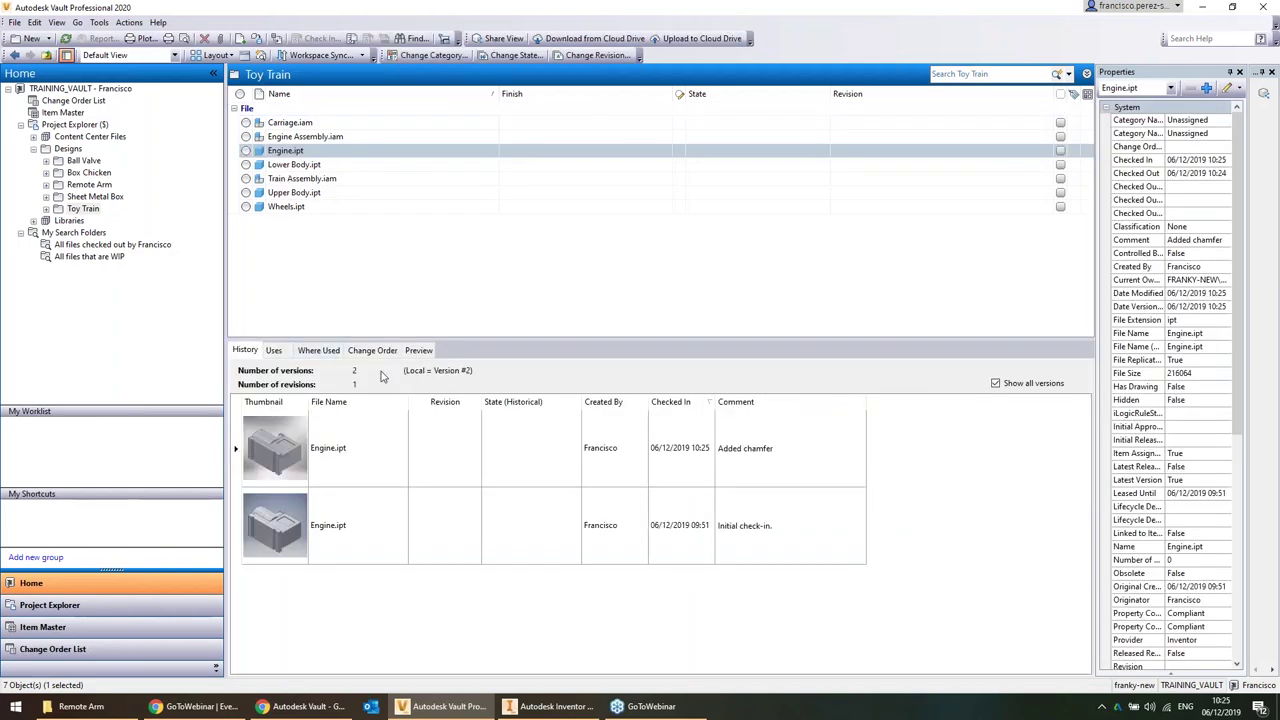
click(348, 533)
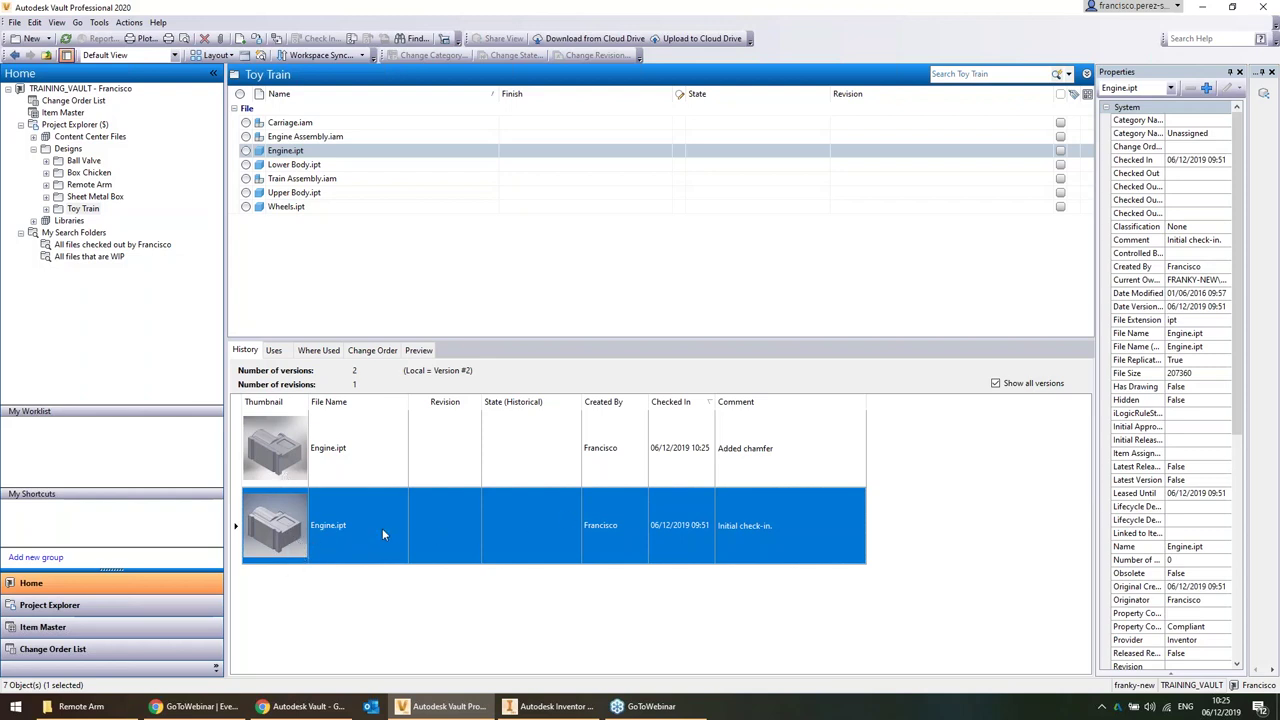
click(298, 480)
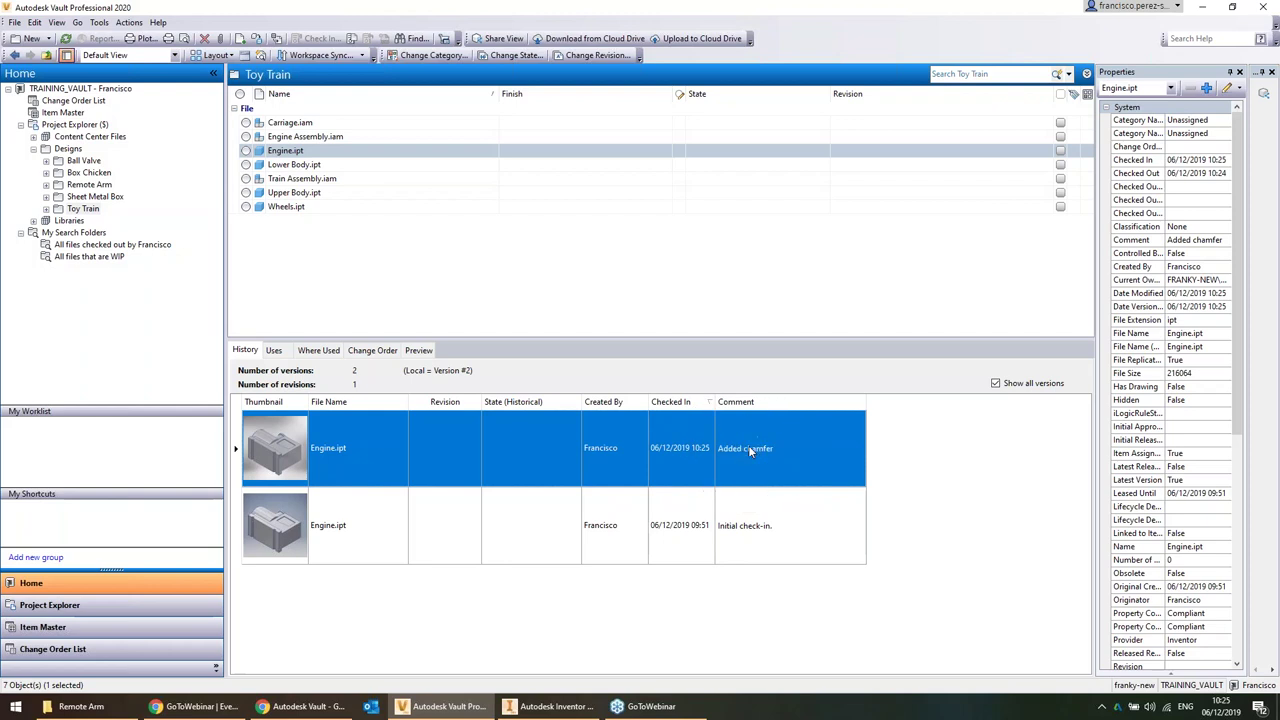
click(706, 503)
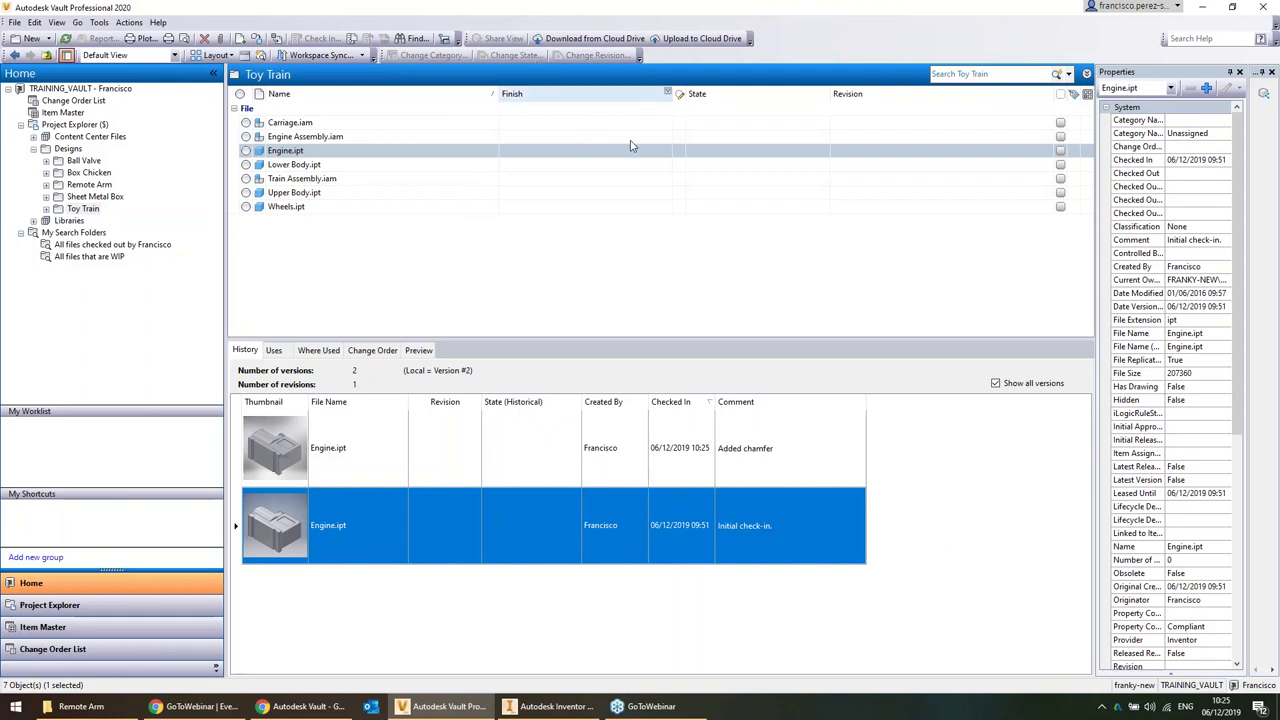
click(457, 445)
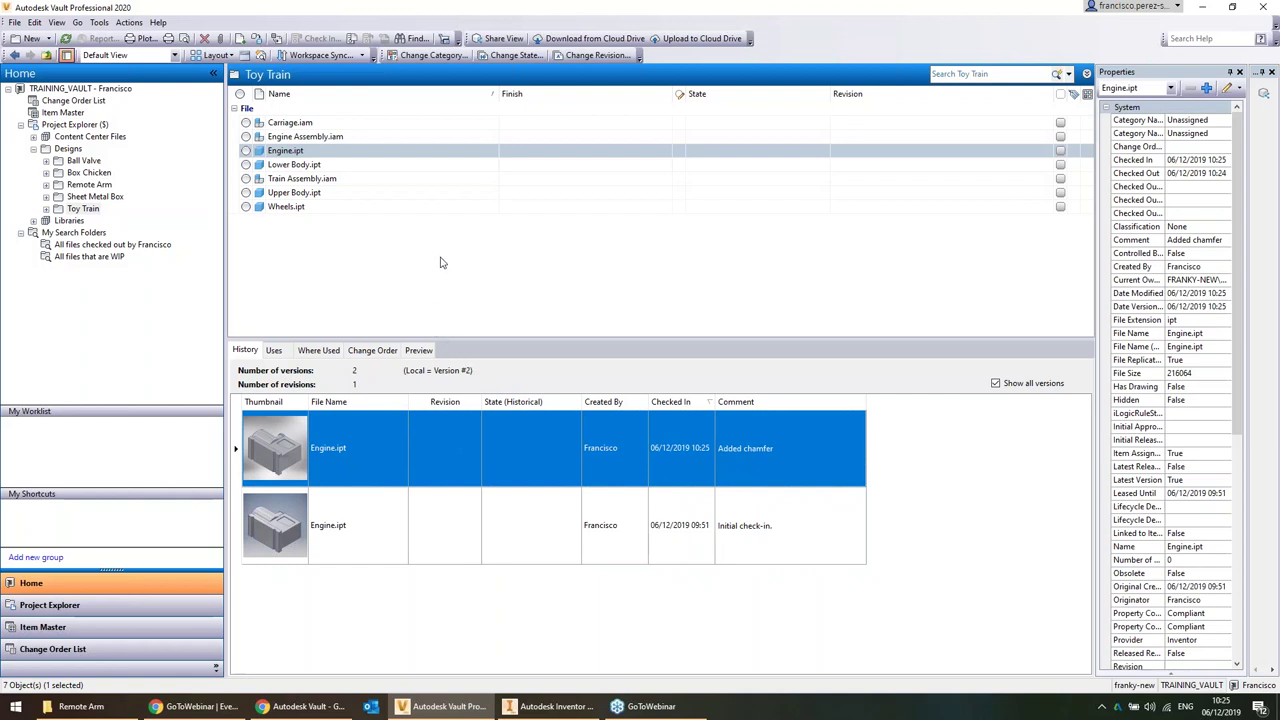
click(426, 208)
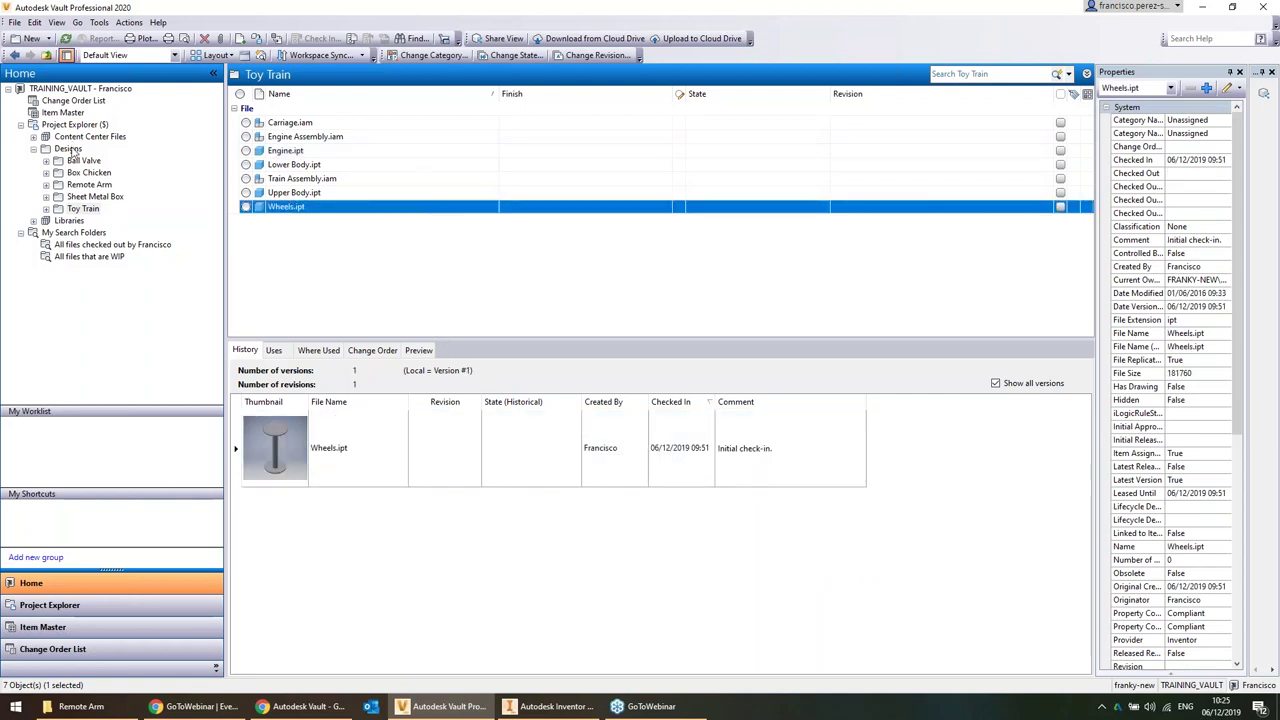
Show the Vault Designs folder with a taller file list, and locate Mechanical Grip.iam in the local Mechanical Grip folder in File Explorer
click(70, 150)
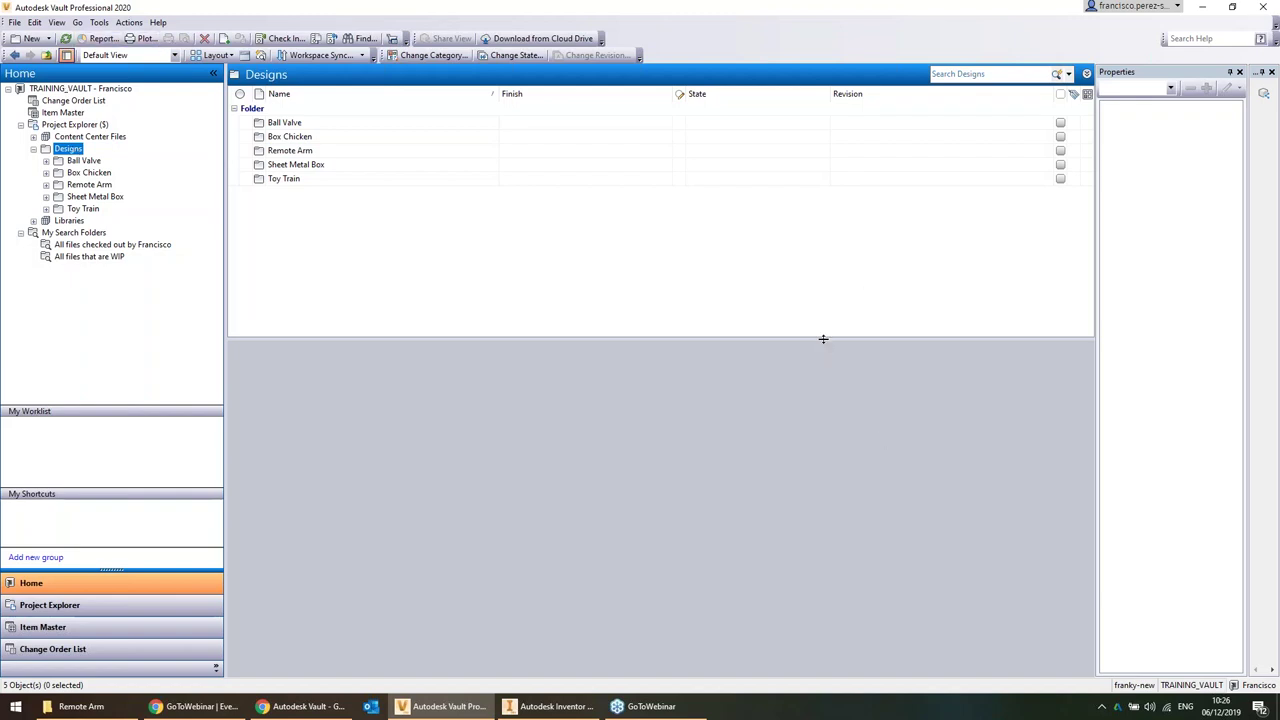
drag(823, 339, 823, 434)
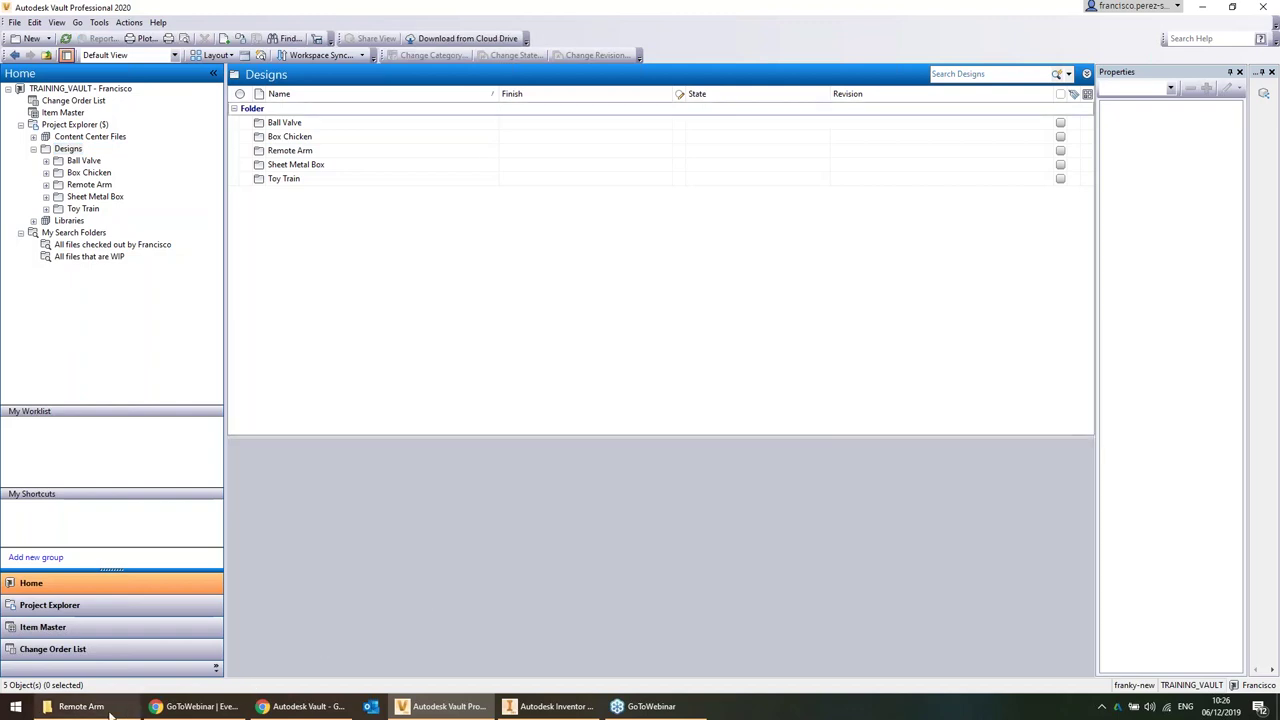
click(110, 712)
key(alt+Up)
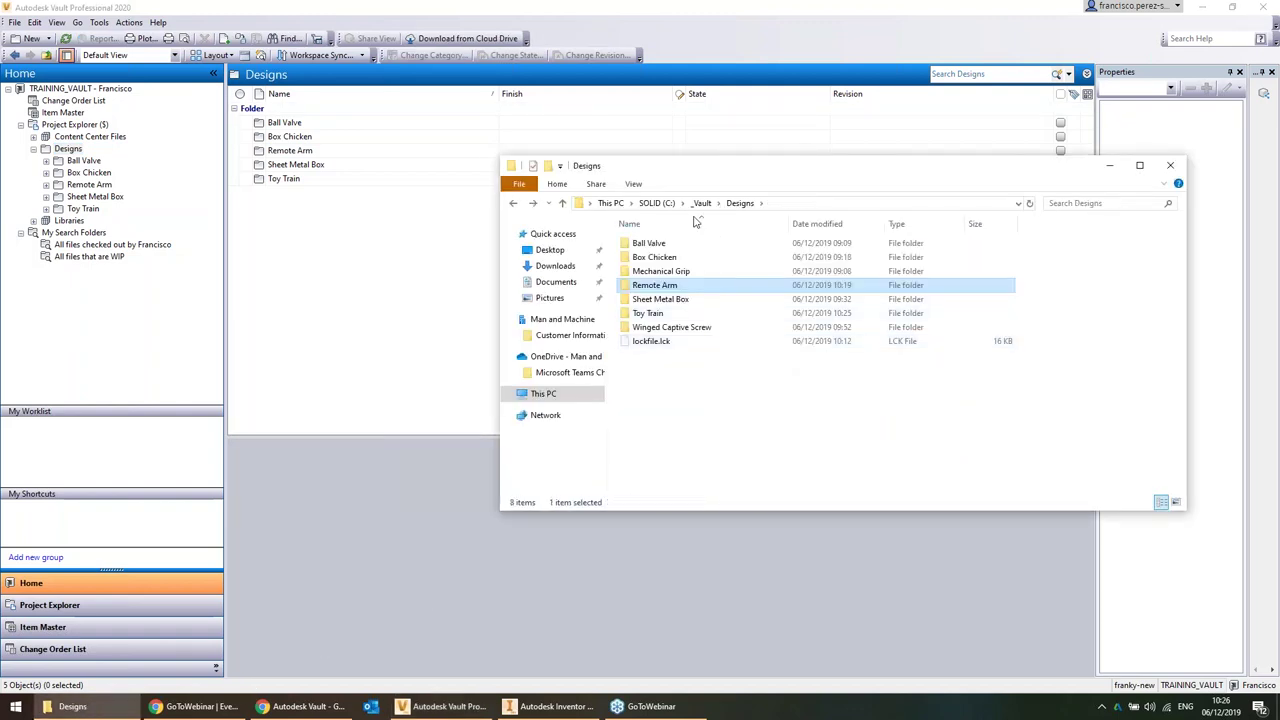
double_click(684, 271)
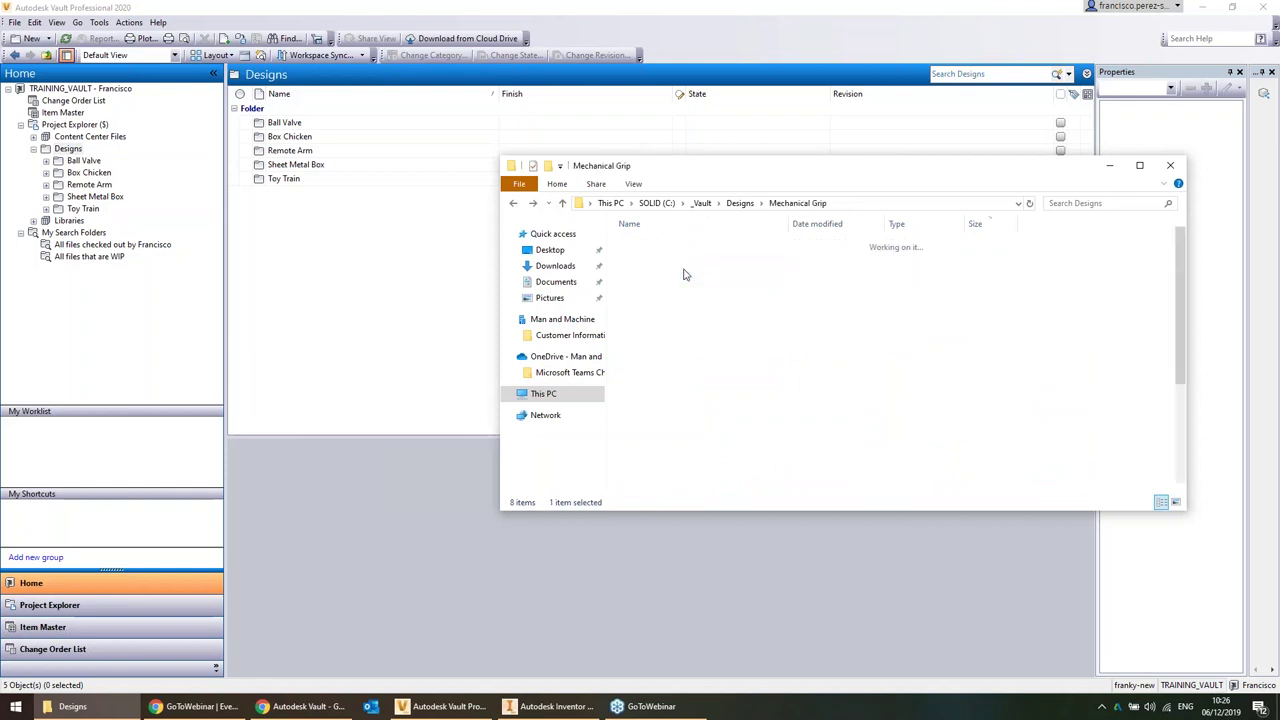
click(680, 258)
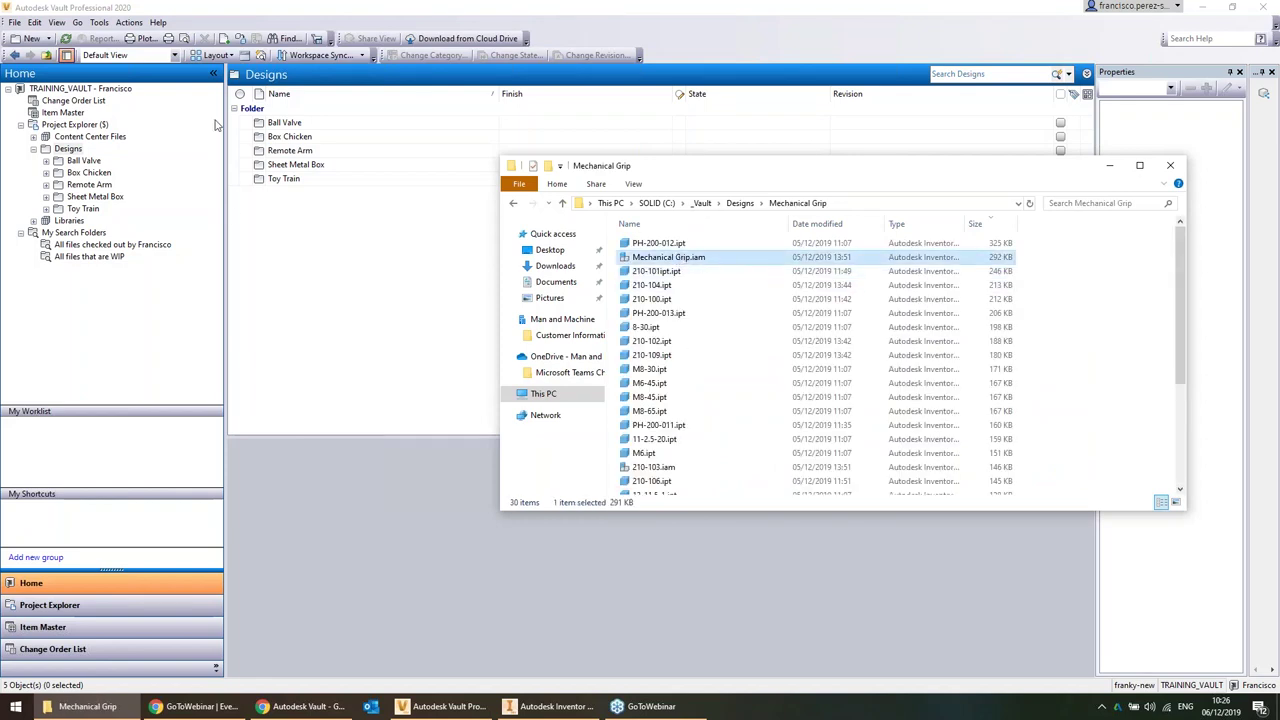
Deactivate the Fasteners file numbering scheme in the vault's custom numbering settings and close the settings
click(99, 22)
click(99, 22)
click(99, 22)
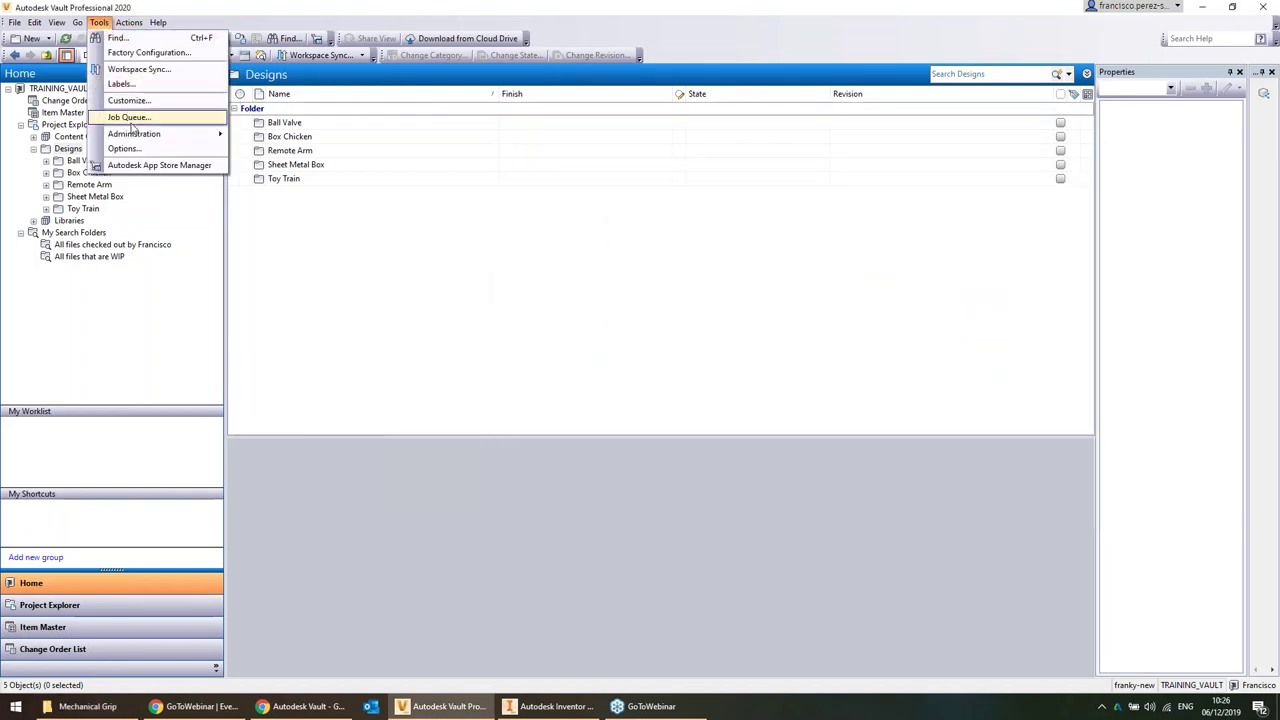
mouse_move(182, 138)
click(273, 135)
click(599, 163)
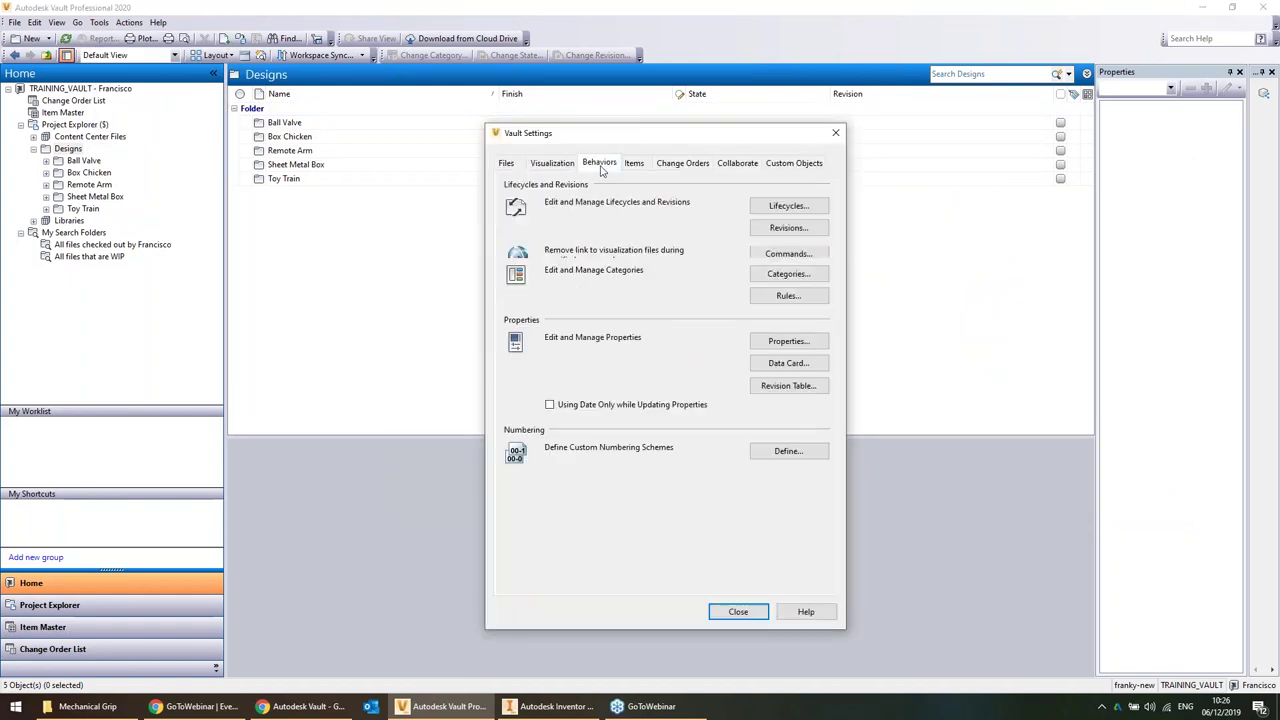
click(767, 458)
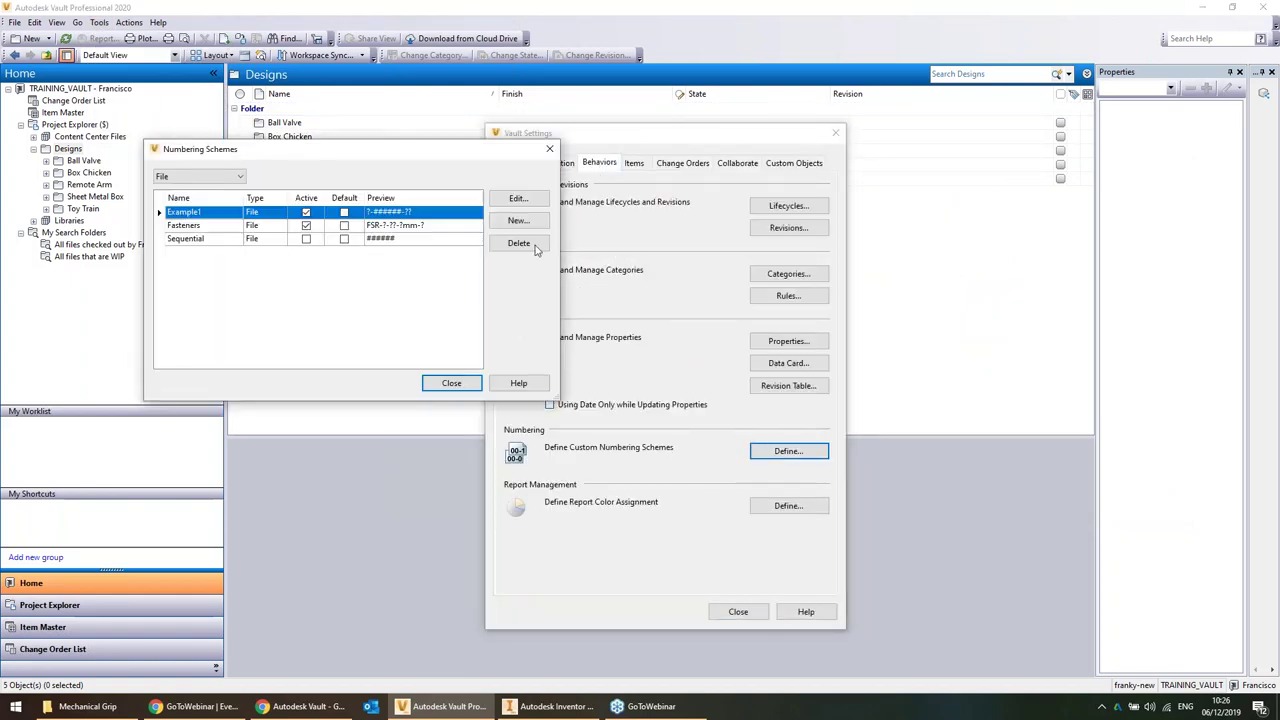
click(306, 225)
click(451, 383)
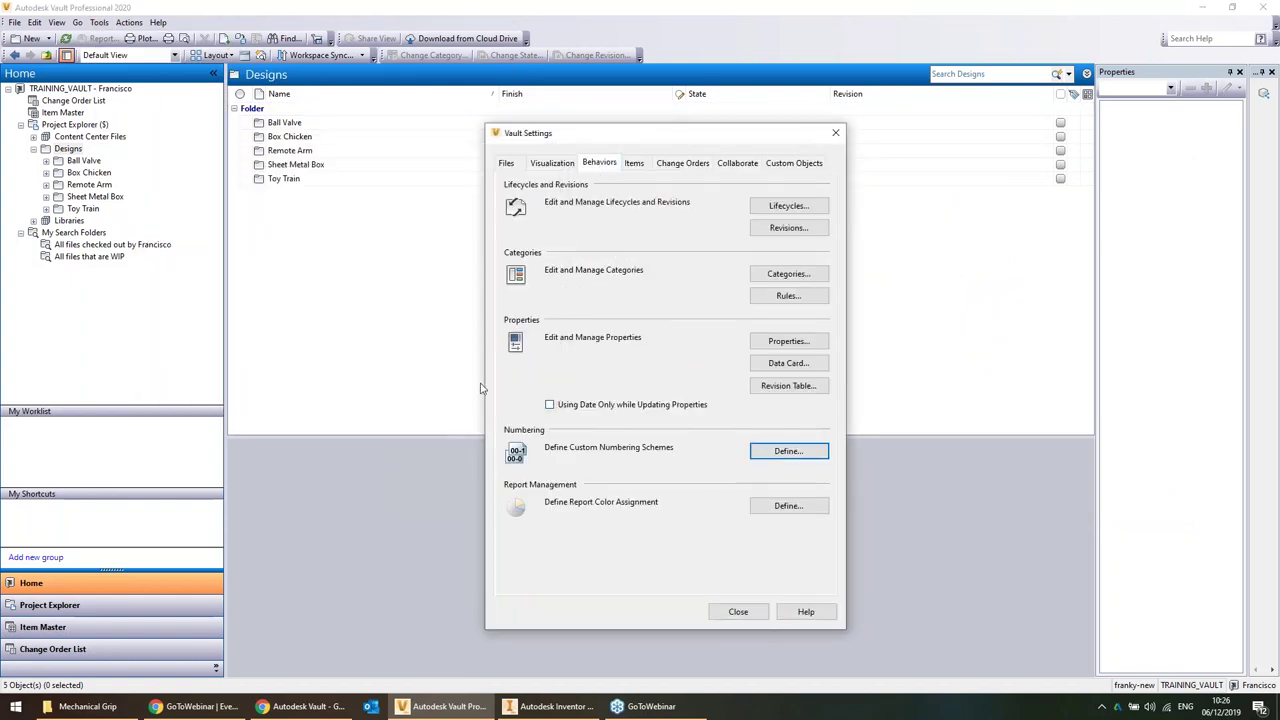
click(738, 611)
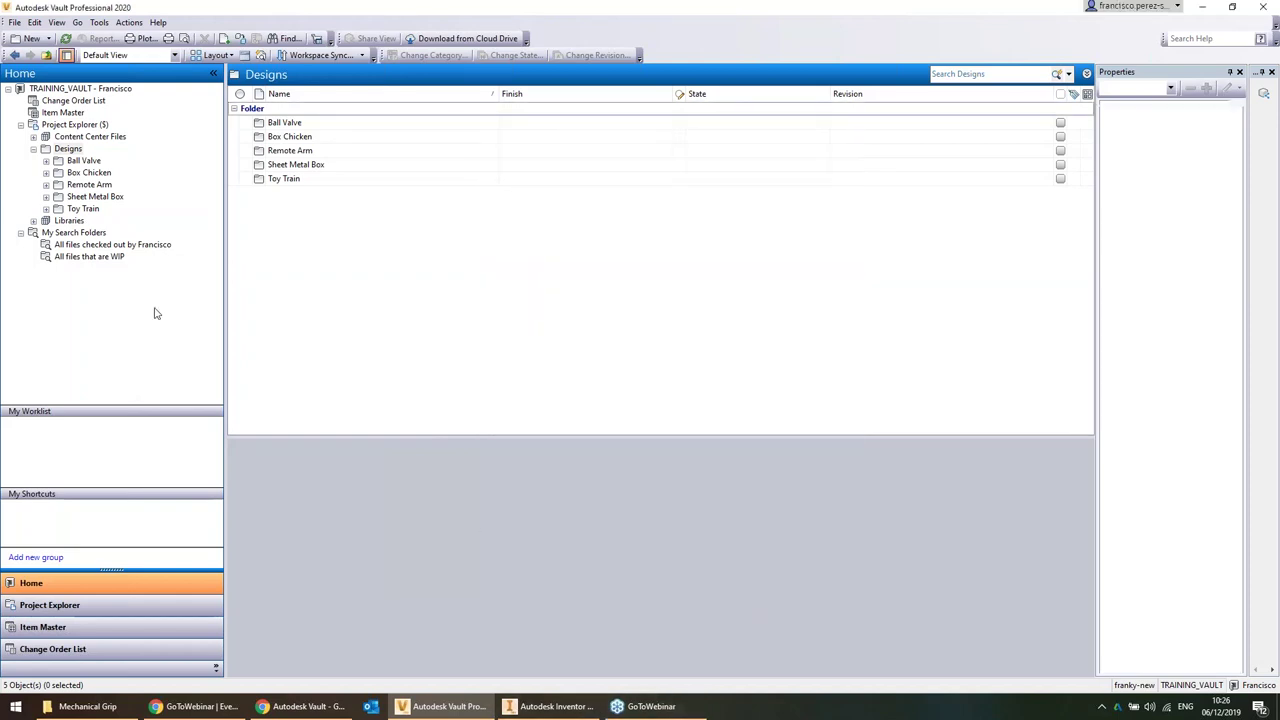
Select the Designs folder in Vault, and open Mechanical Grip.iam in Inventor from its local folder in File Explorer
click(68, 148)
click(87, 706)
double_click(688, 250)
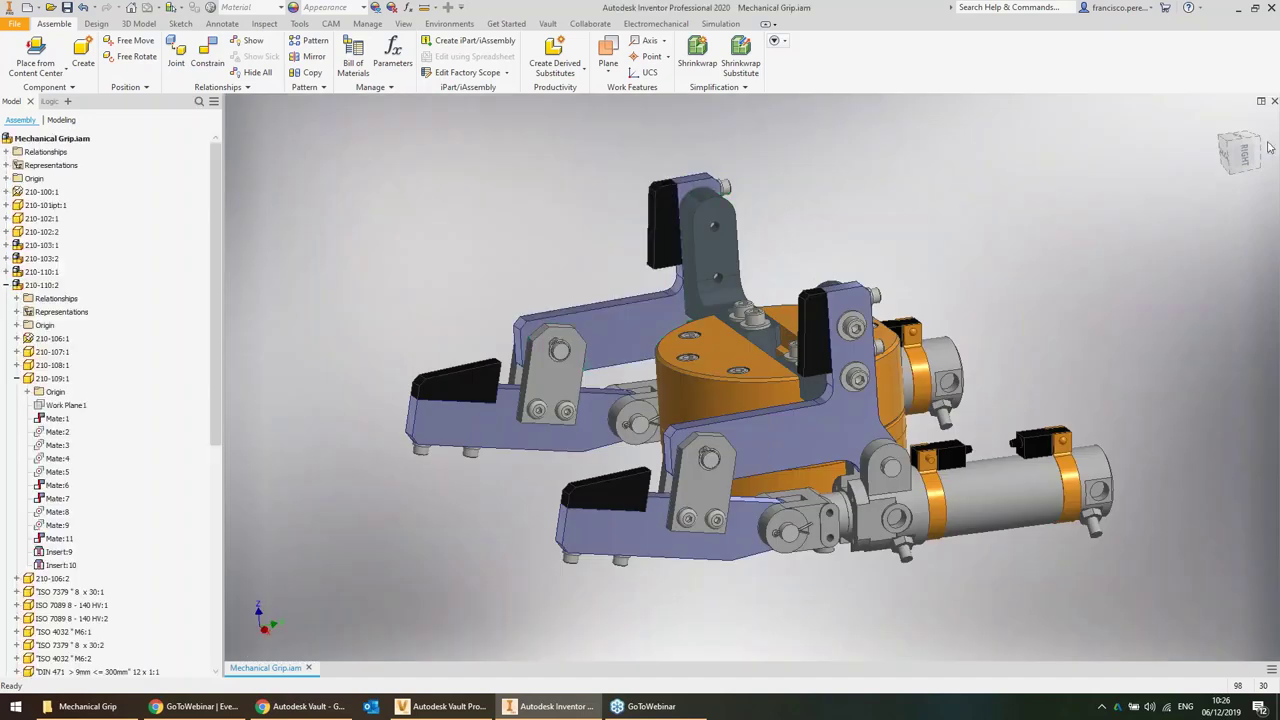
drag(1232, 158, 980, 270)
middle_drag(980, 270, 1019, 267)
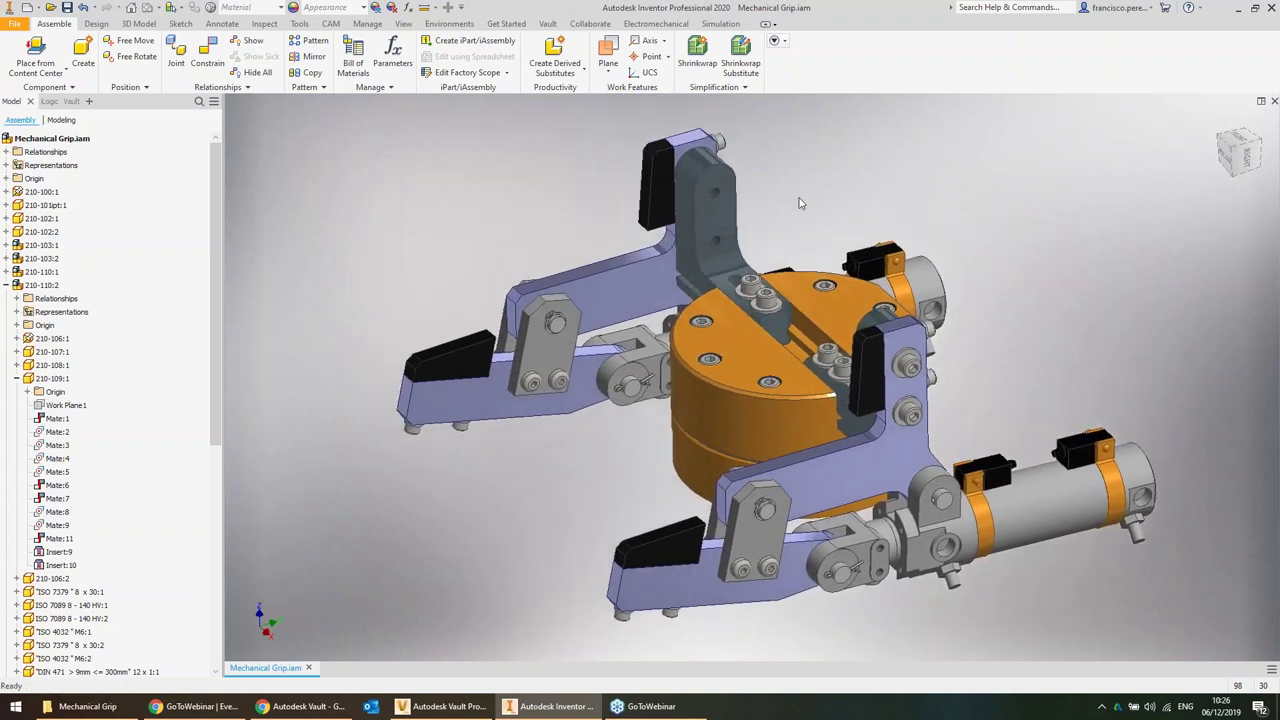
Check in Mechanical Grip.iam and its component files to the vault with the comment "Initial check-in."
click(72, 104)
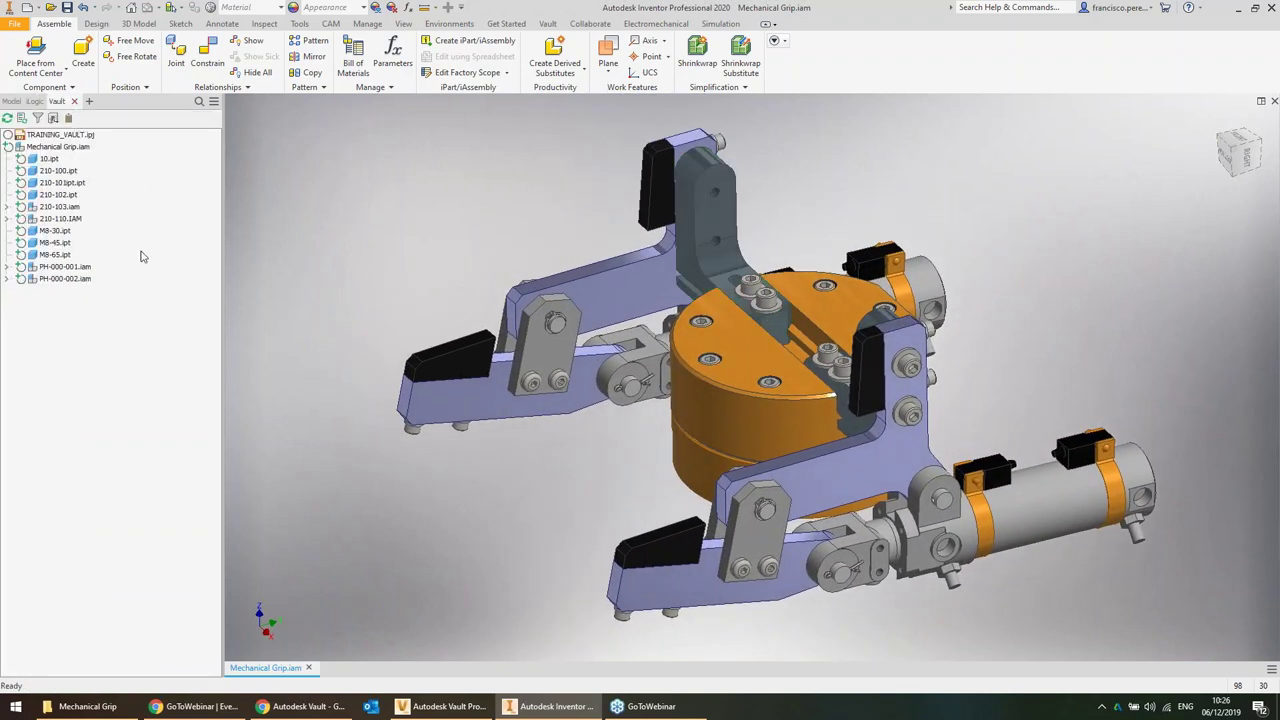
right_click(60, 147)
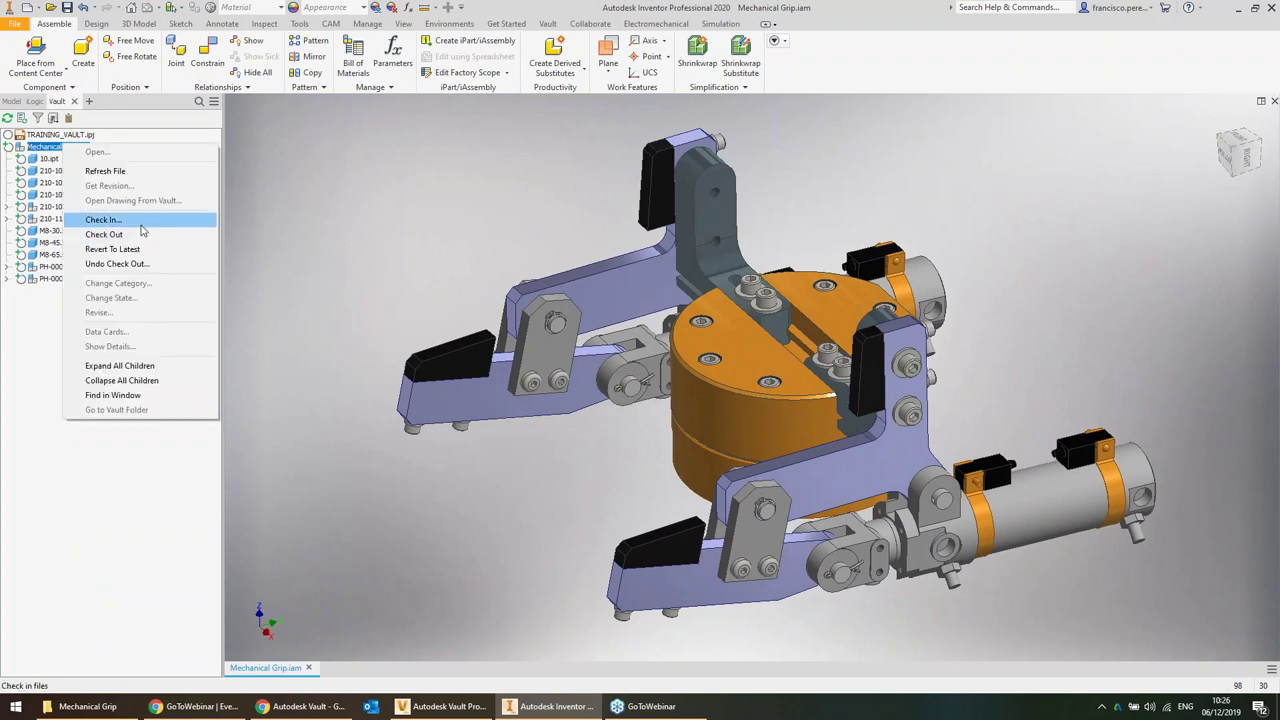
click(141, 224)
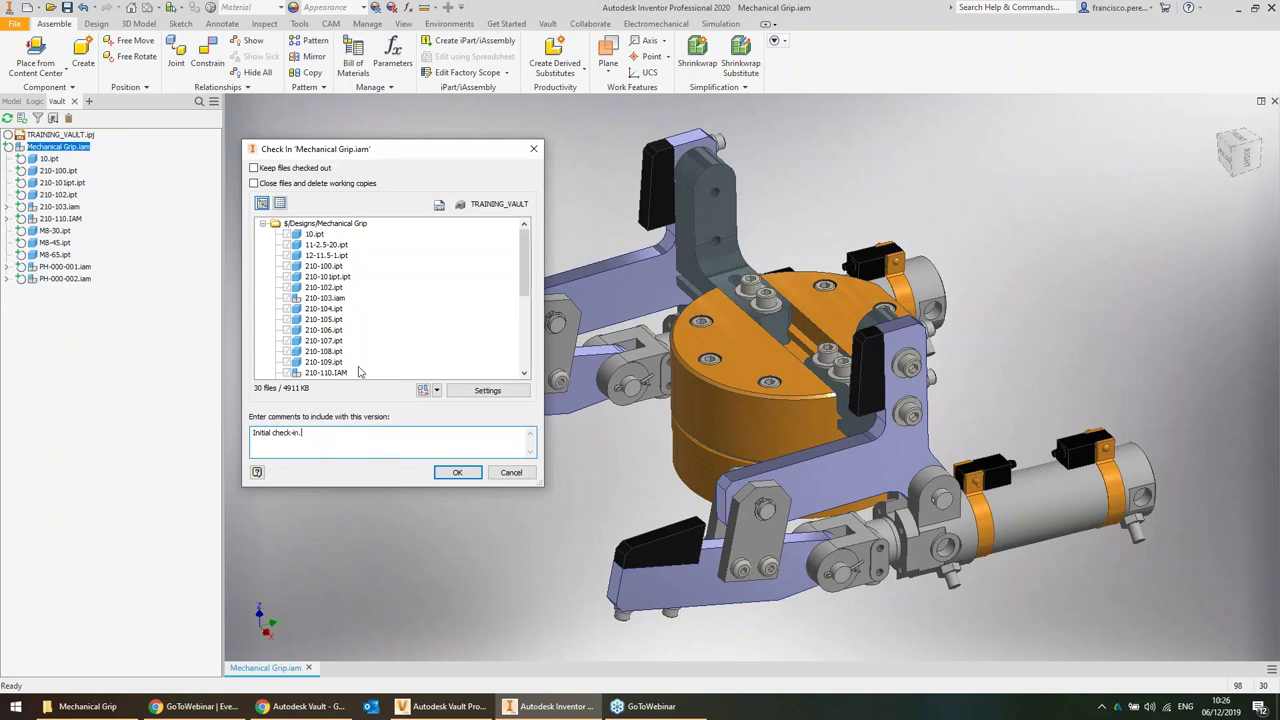
click(456, 473)
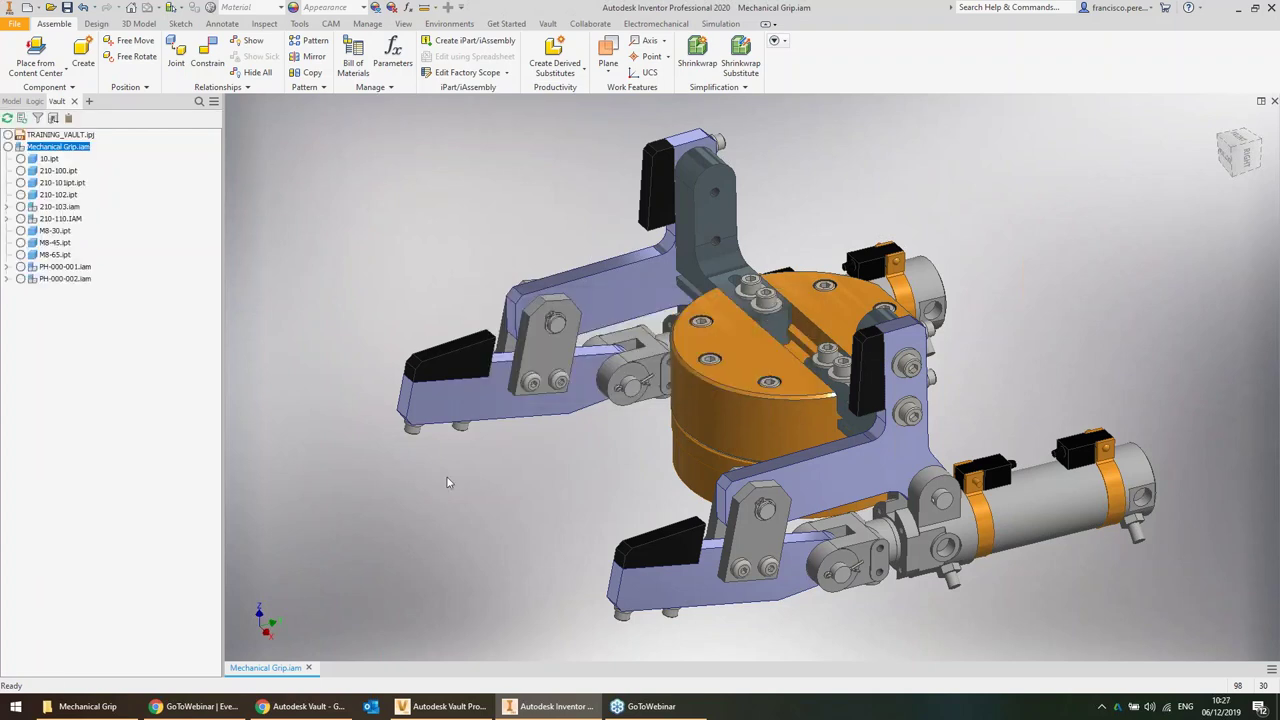
Glance at the Designs folder in Vault, and close the Mechanical Grip assembly in Inventor
click(445, 706)
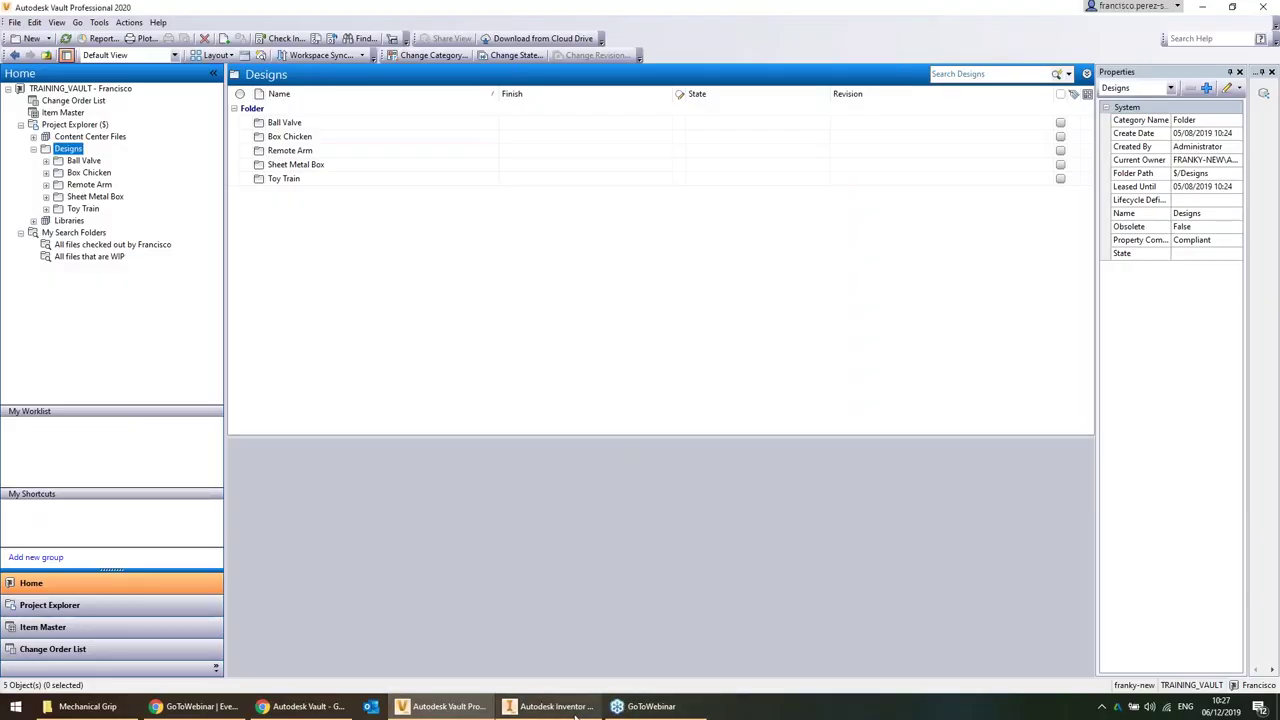
click(576, 712)
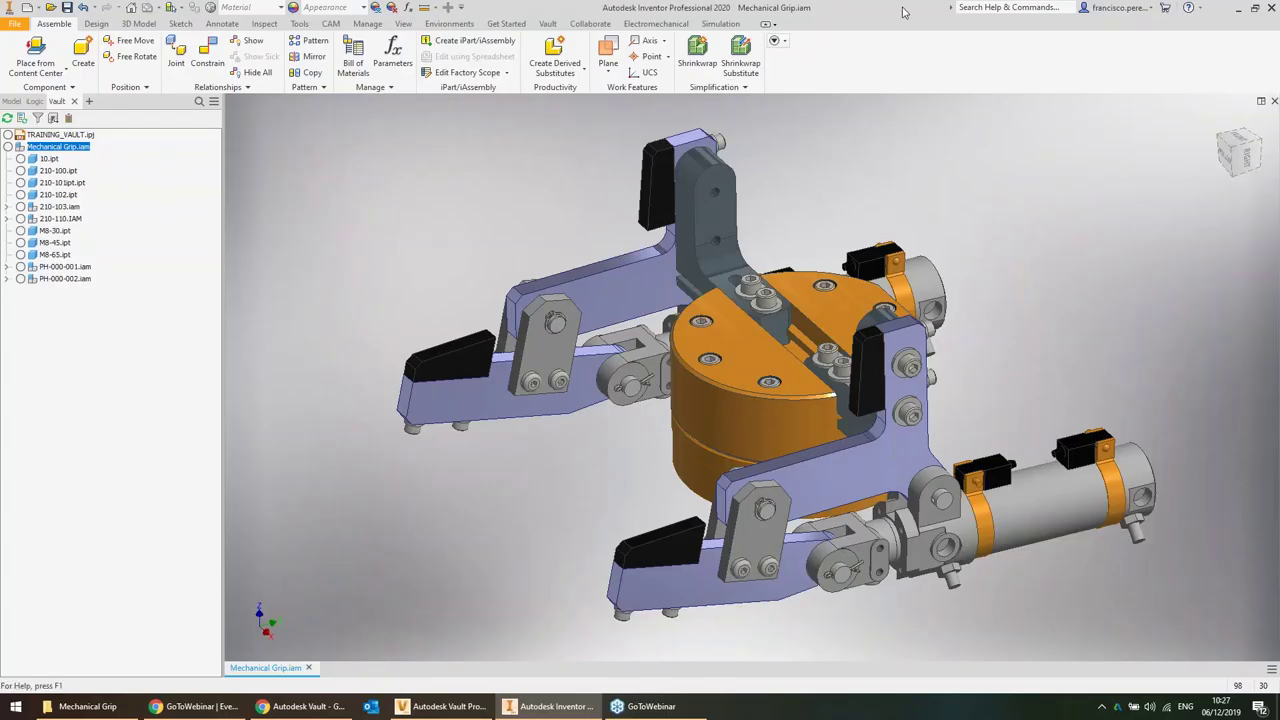
click(1274, 103)
In File Explorer, delete the local Mechanical Grip folder from C:\_Vault\Designs
click(88, 706)
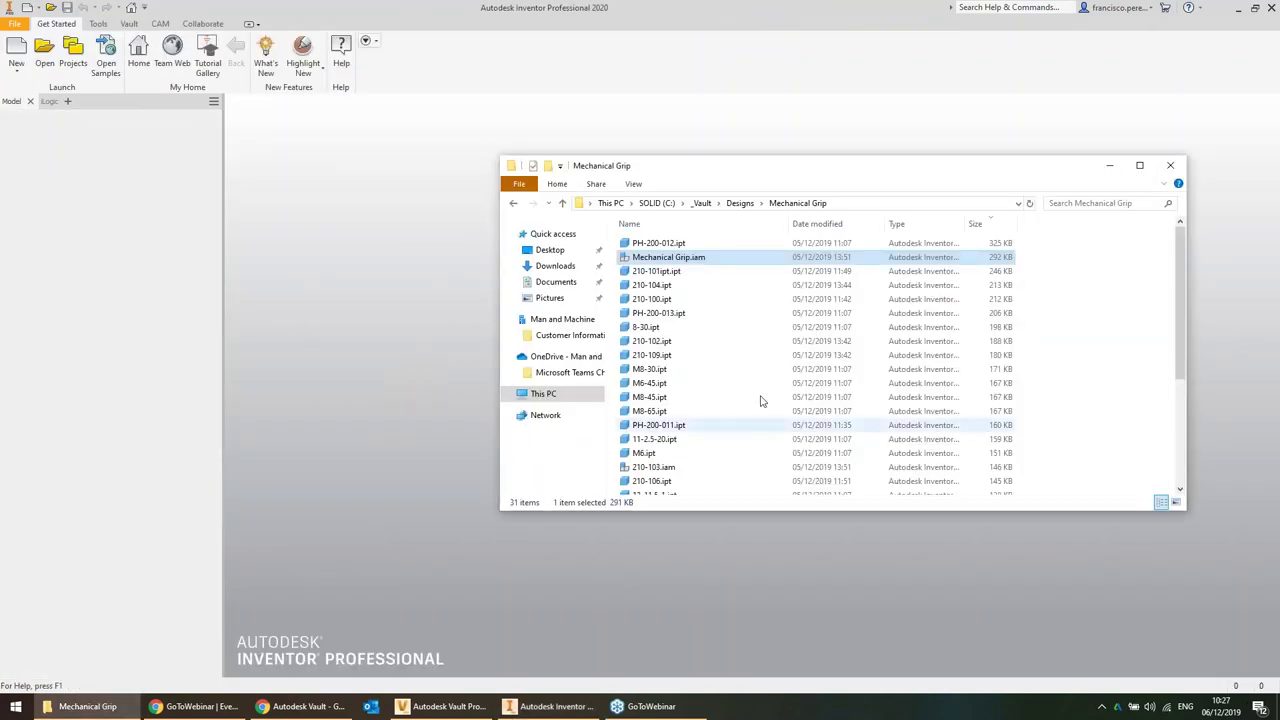
click(801, 356)
click(740, 203)
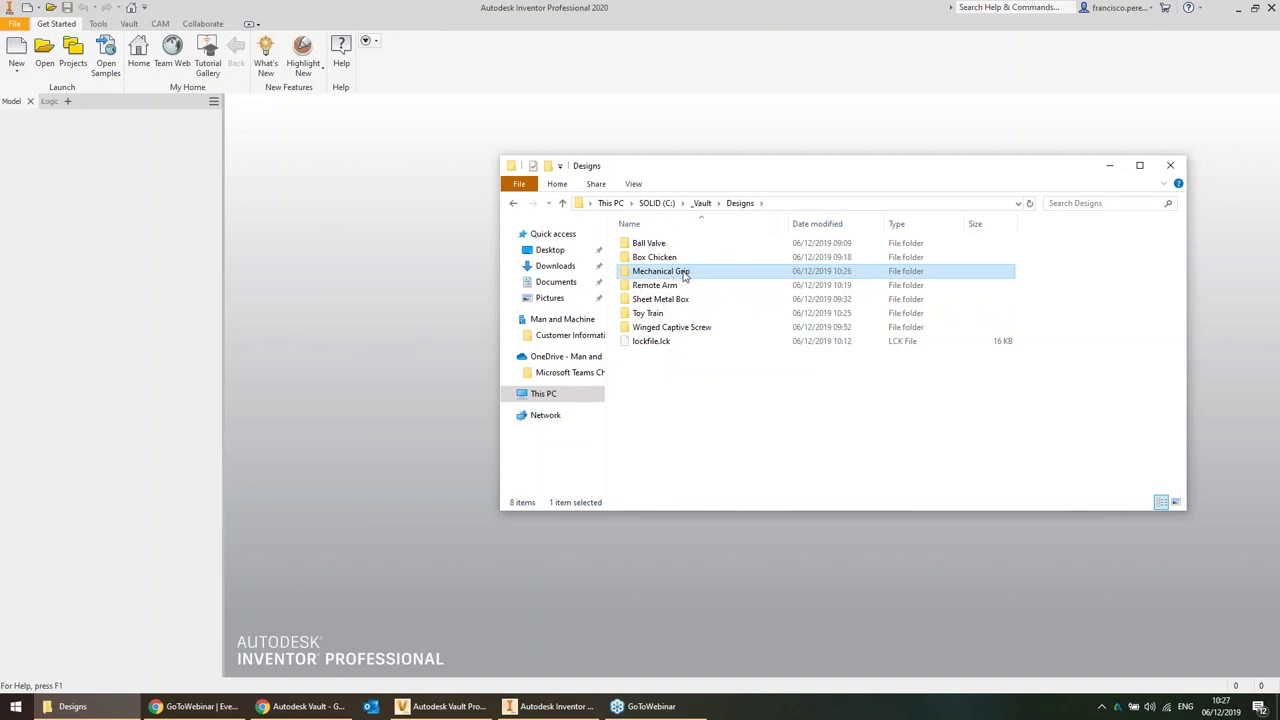
key(Delete)
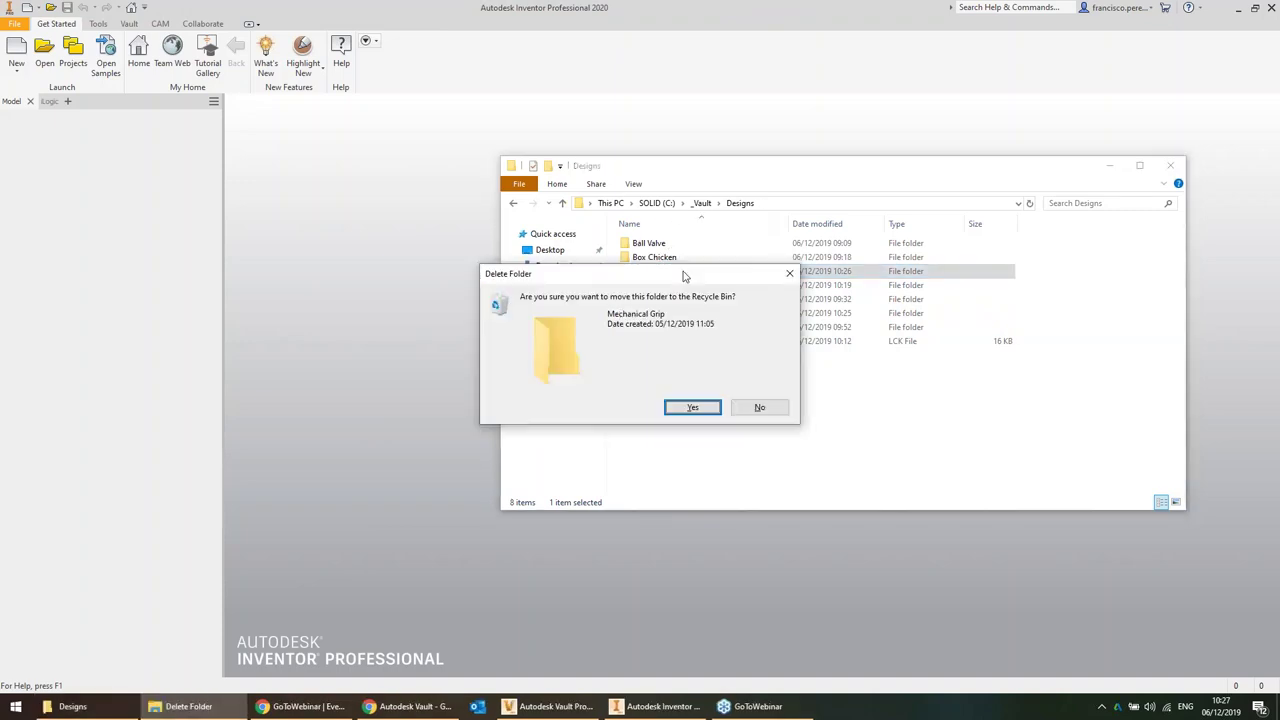
key(Return)
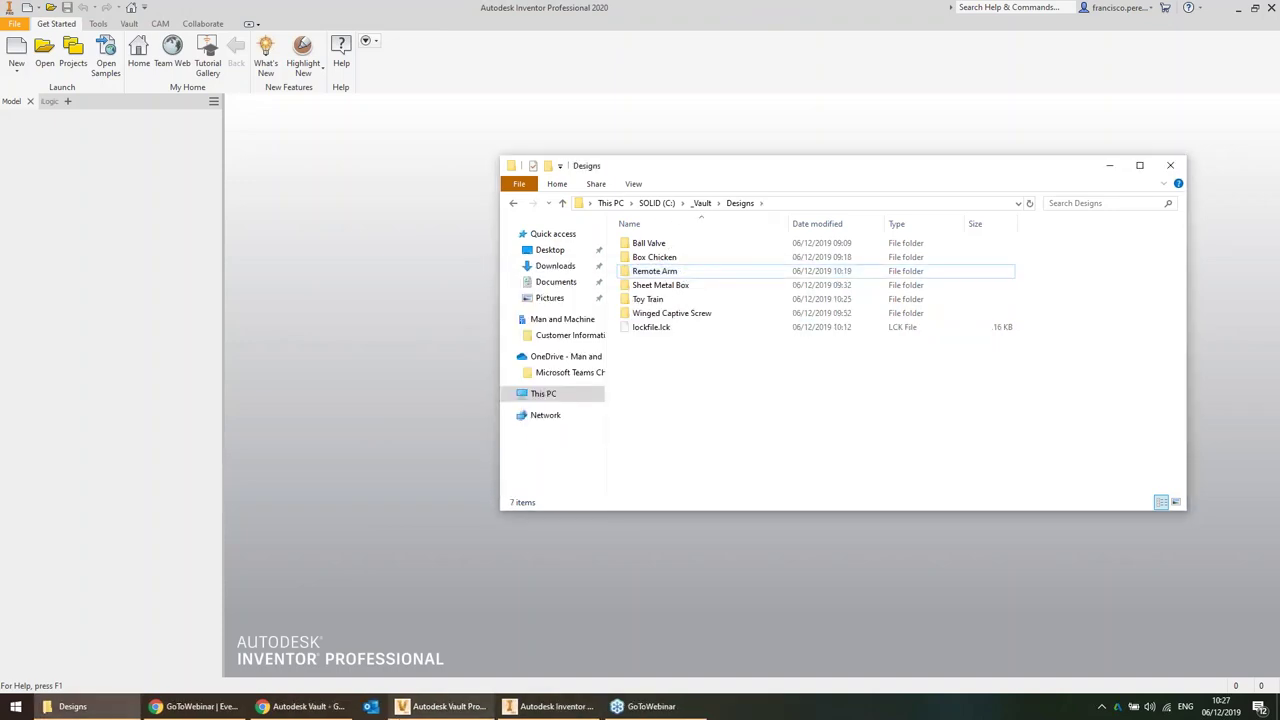
In Vault, refresh the folder tree and show the Mechanical Grip folder's contents with a taller file list
click(440, 706)
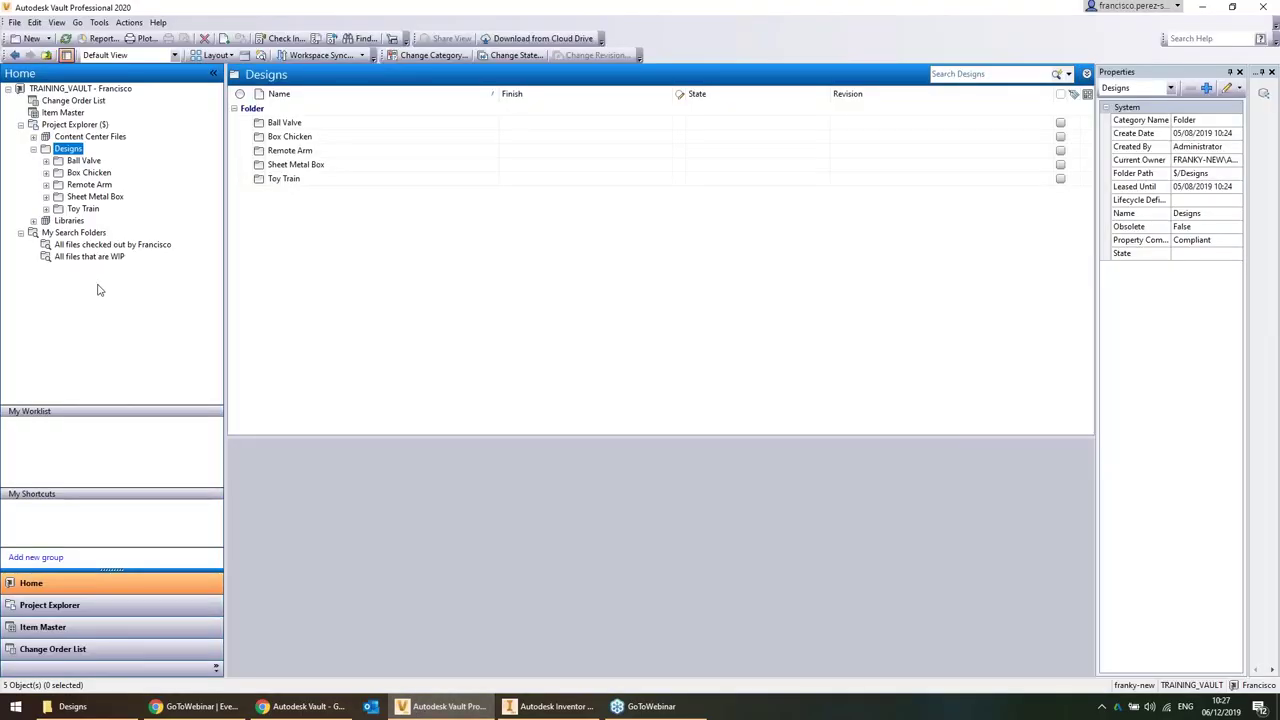
key(F5)
click(100, 185)
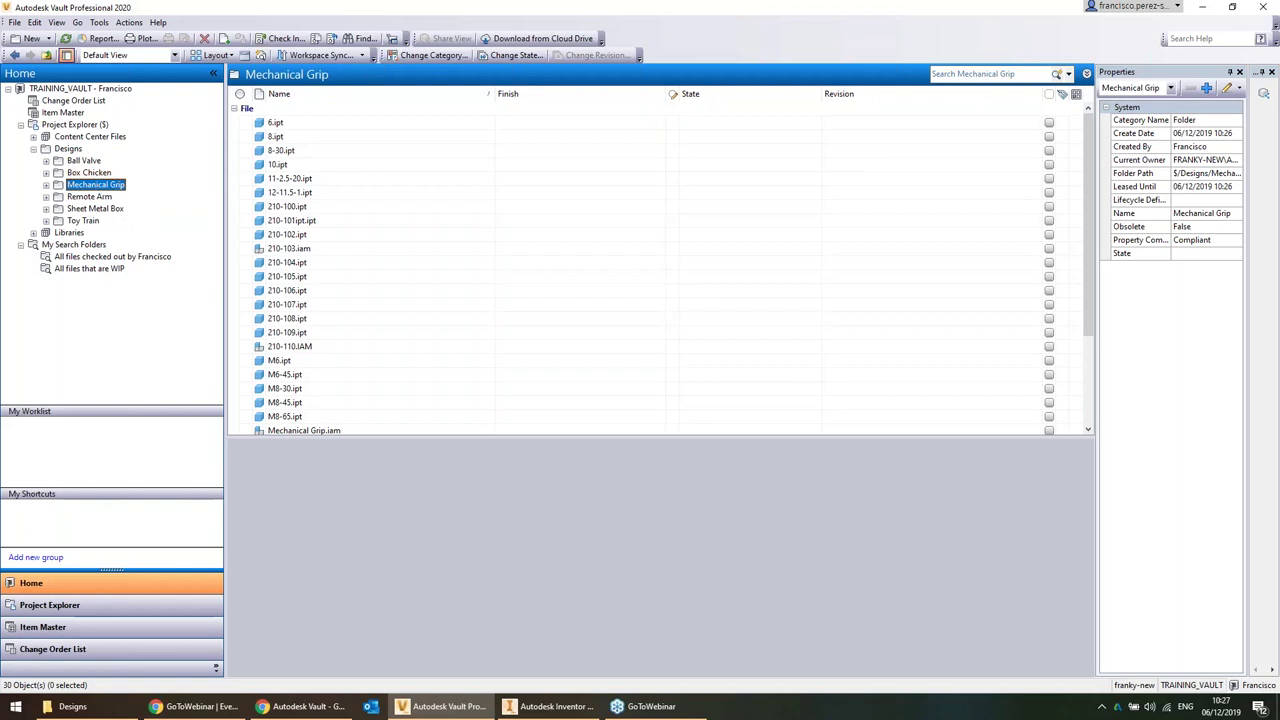
drag(360, 436, 396, 571)
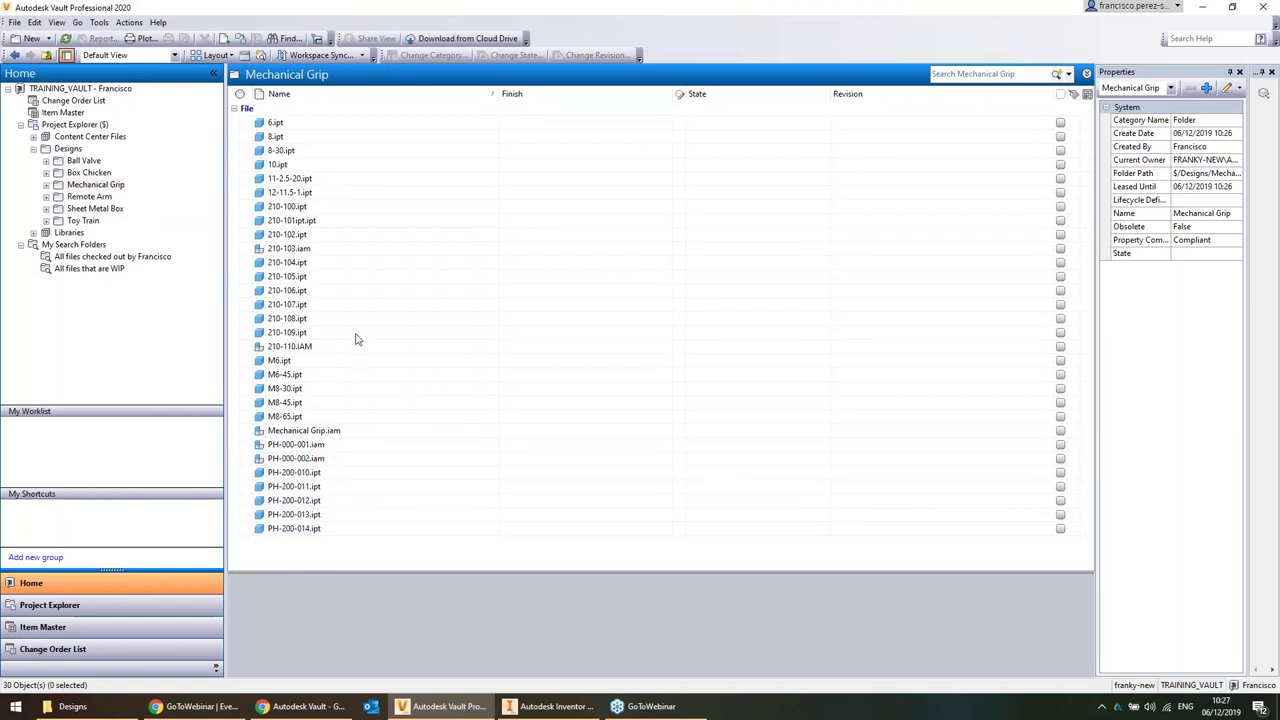
Get Mechanical Grip.iam with its dependents, attachments and library files, and view the local Mechanical Grip folder in File Explorer
click(316, 431)
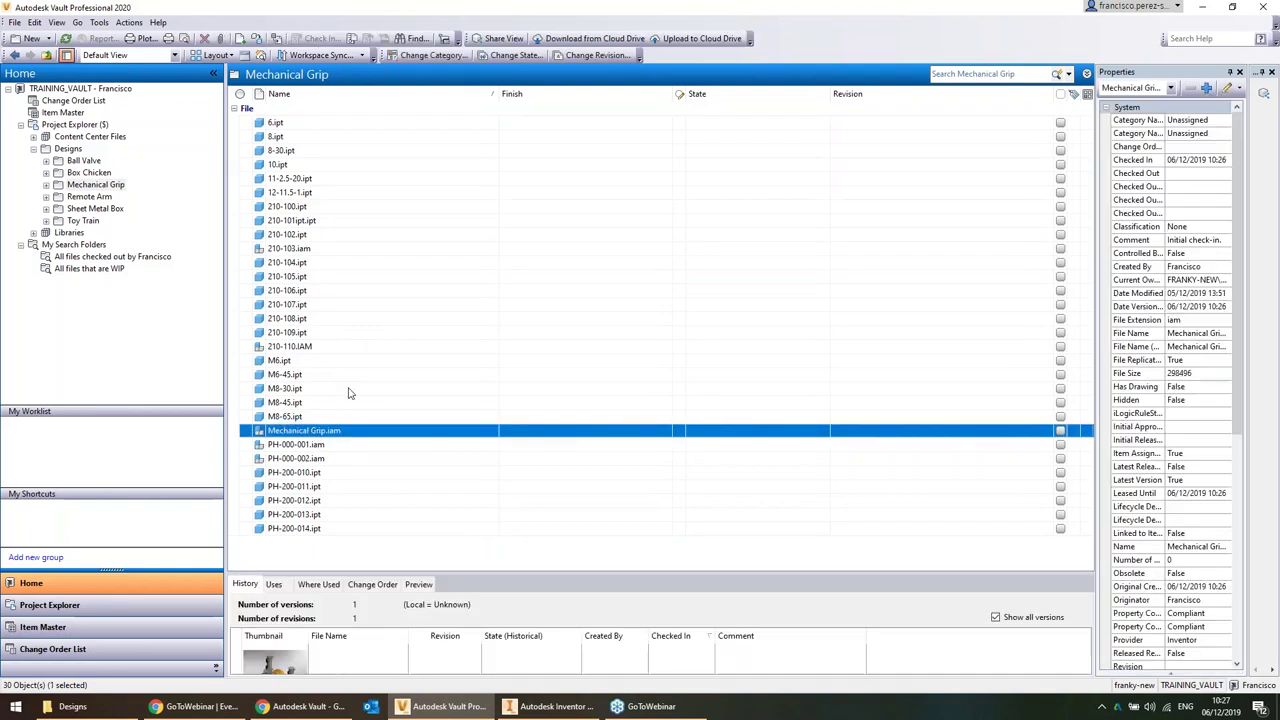
right_click(328, 436)
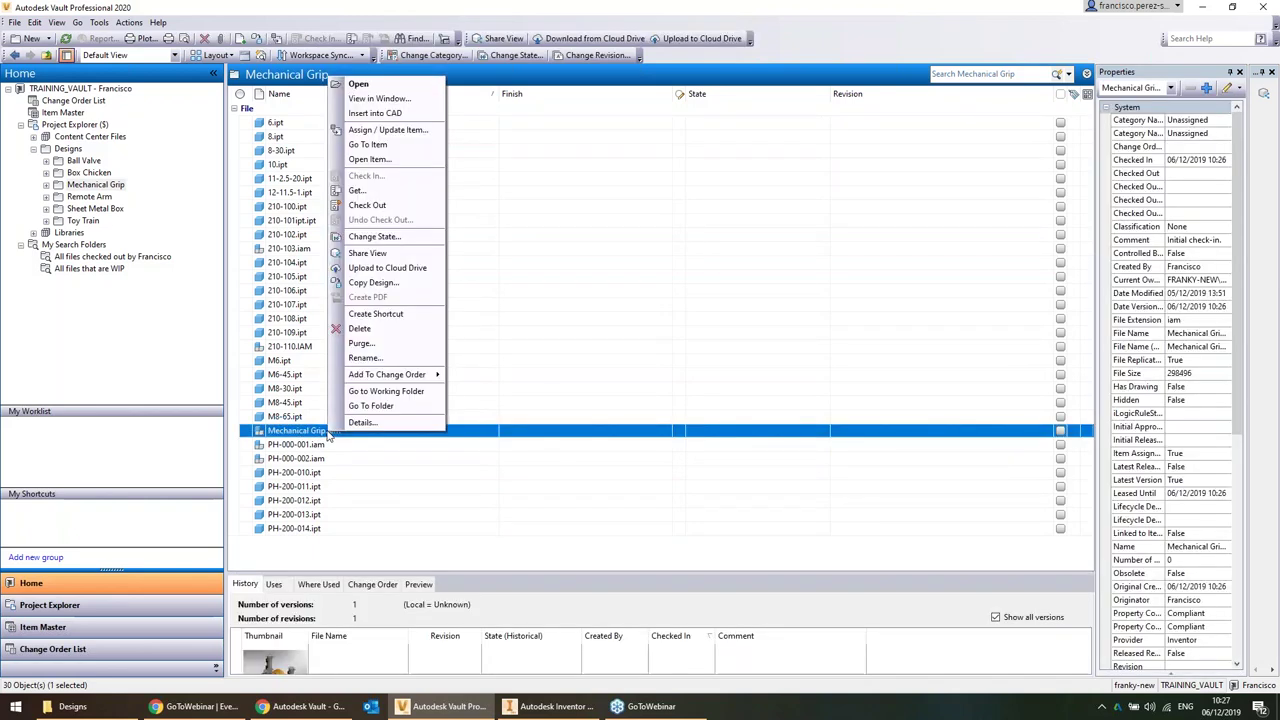
click(398, 190)
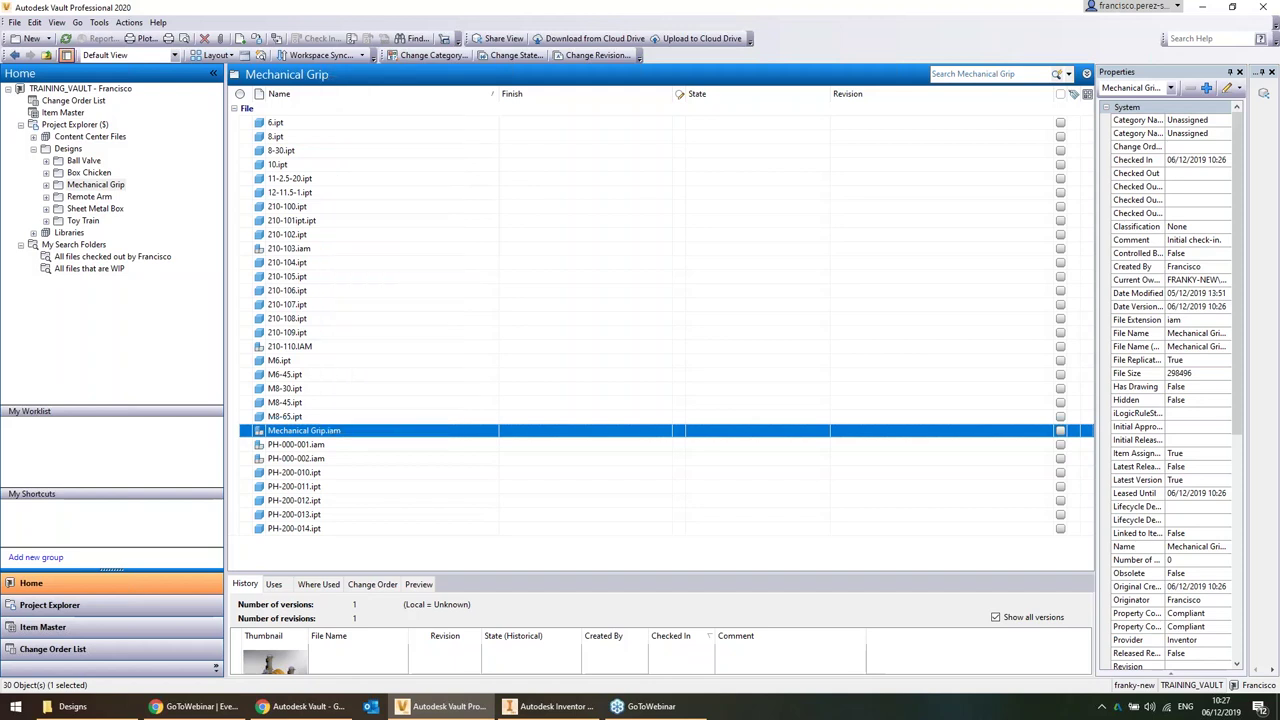
click(583, 252)
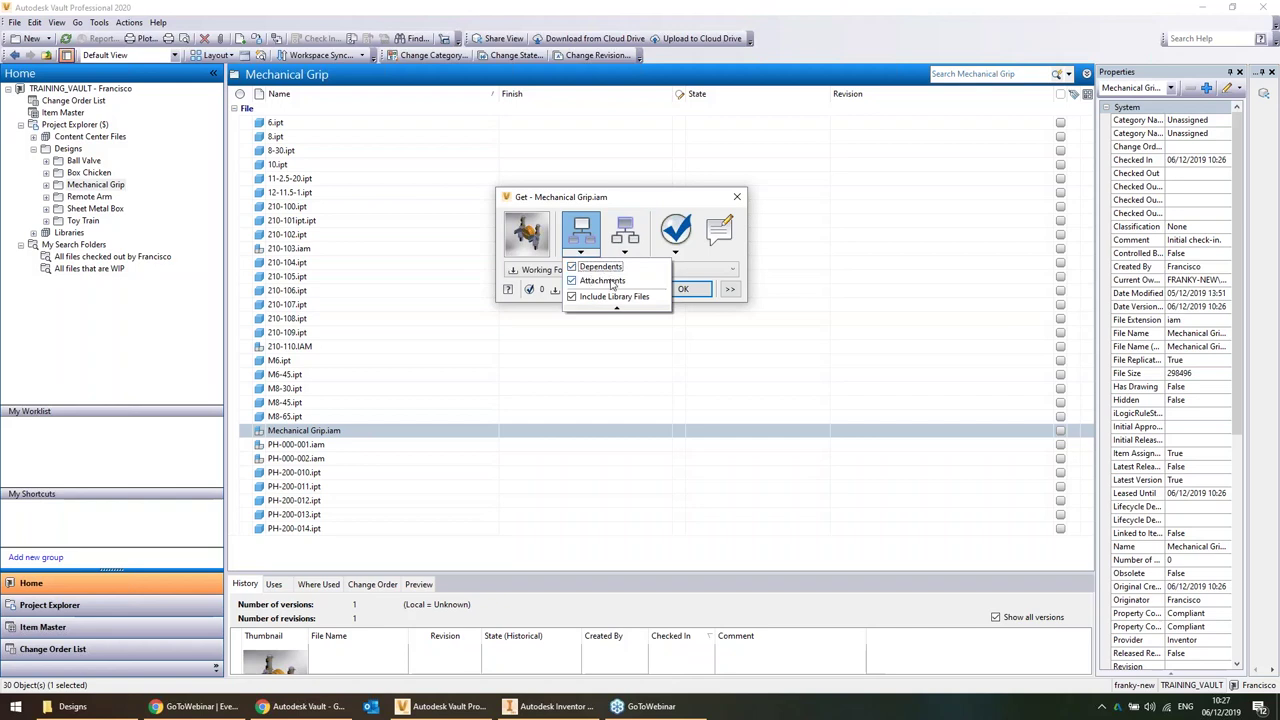
click(690, 292)
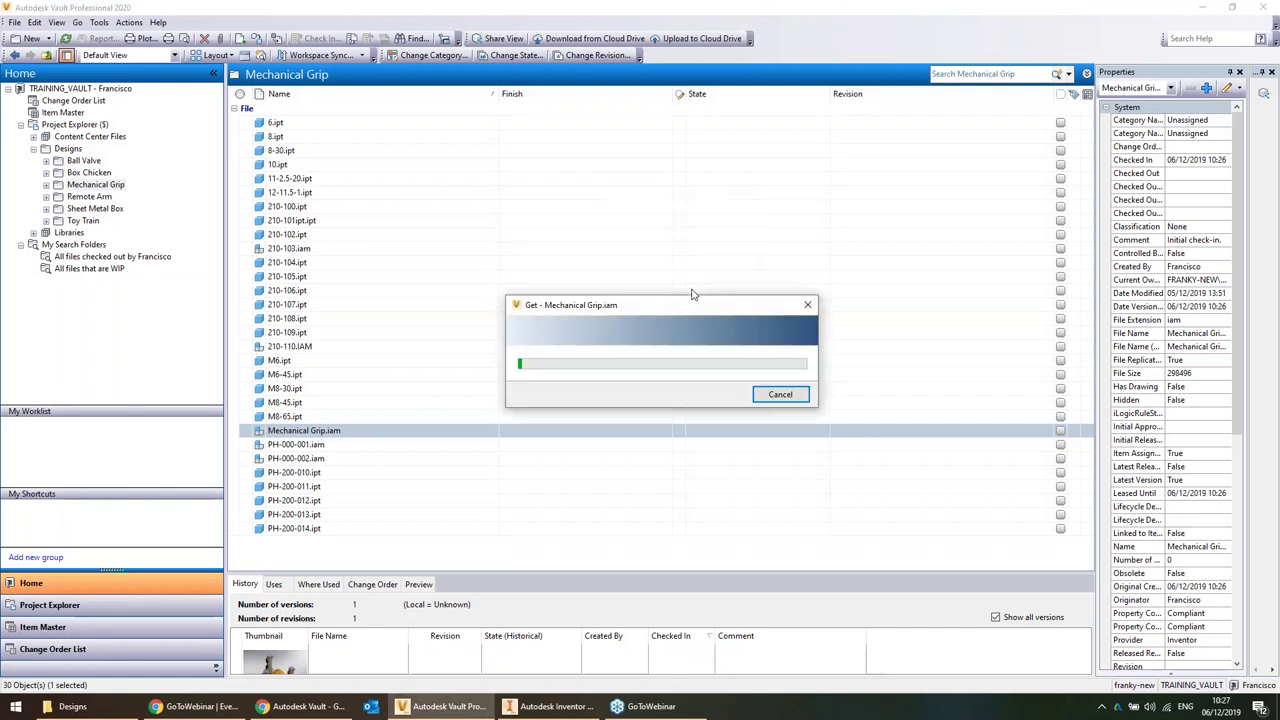
click(70, 706)
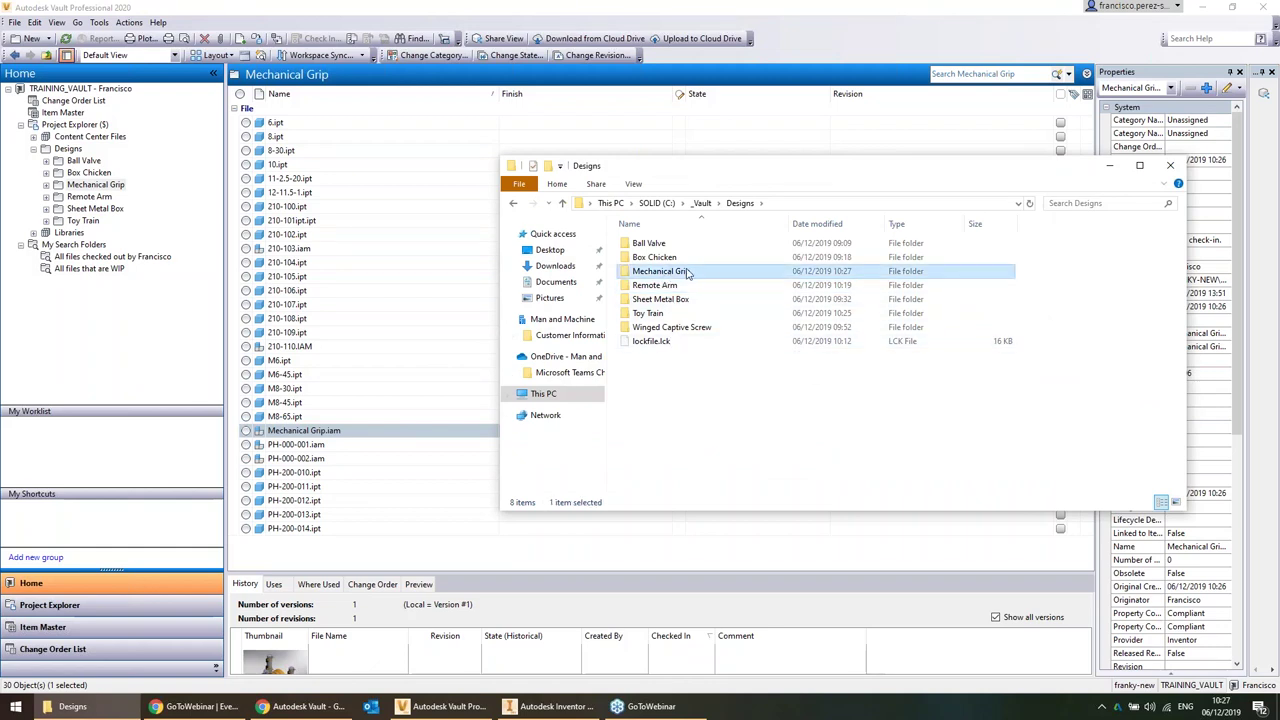
double_click(688, 271)
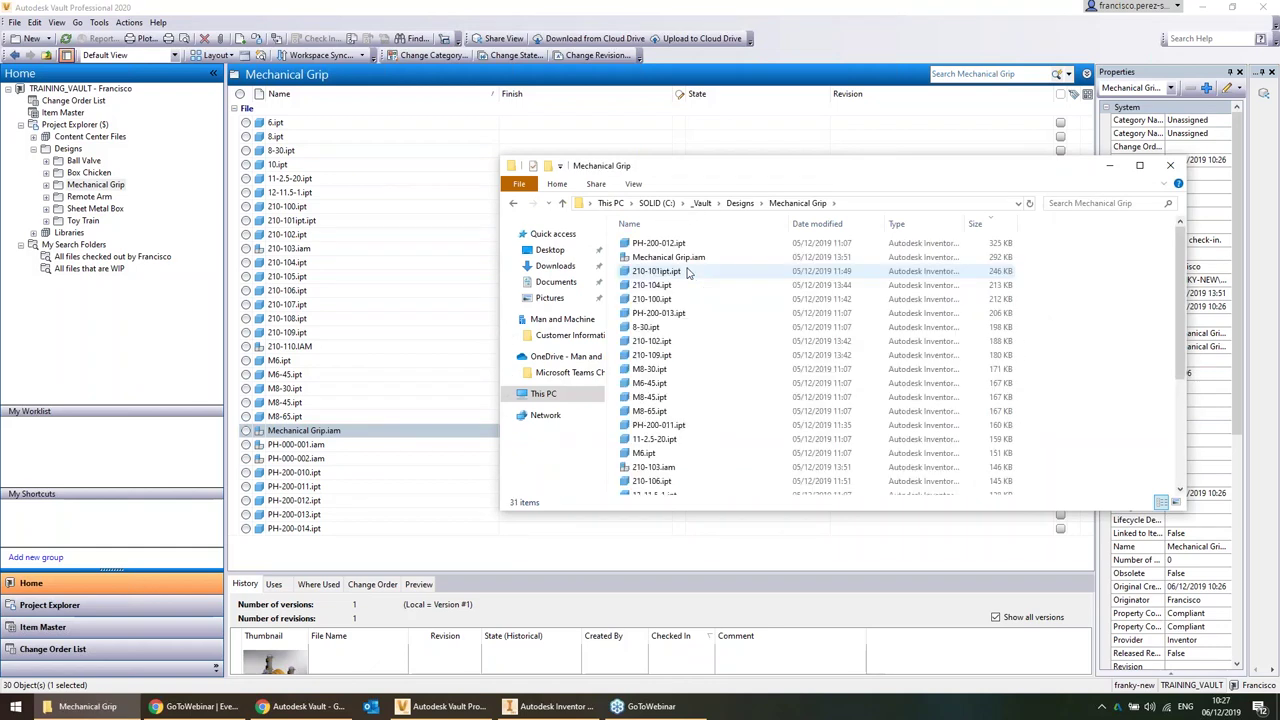
Open Mechanical Grip.iam from Vault in Inventor without checking it out
click(403, 472)
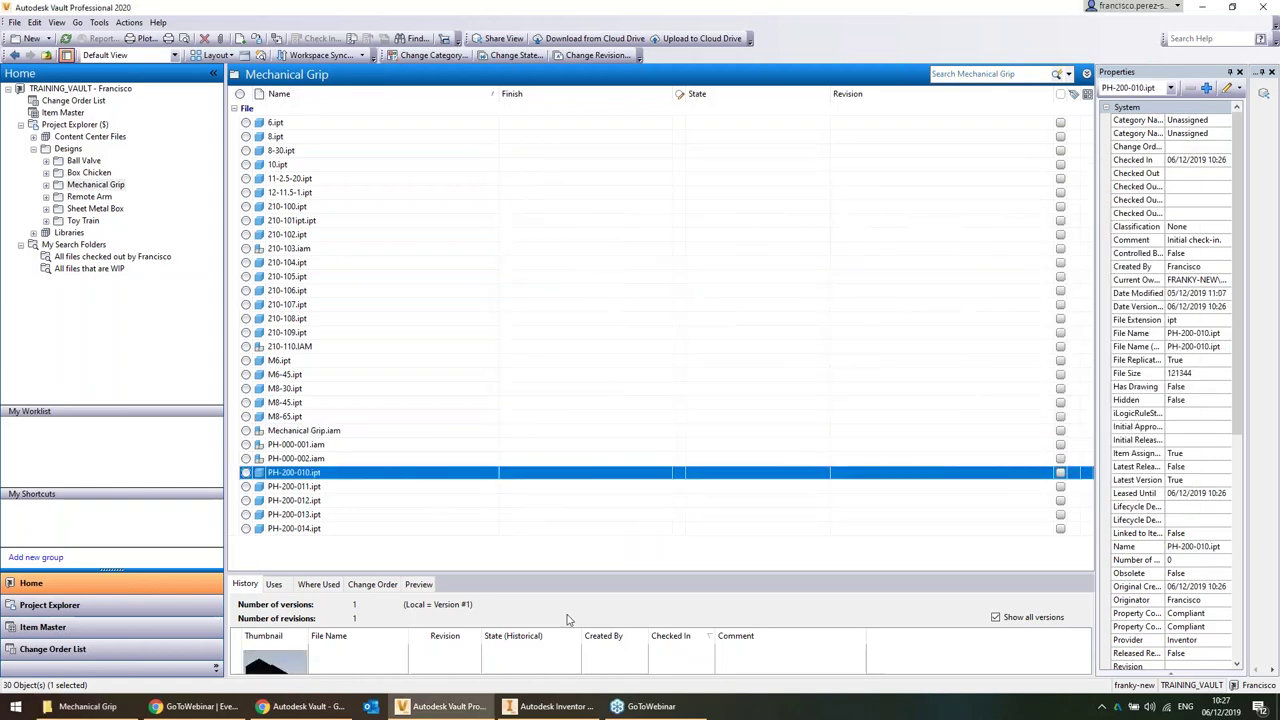
click(320, 432)
double_click(320, 432)
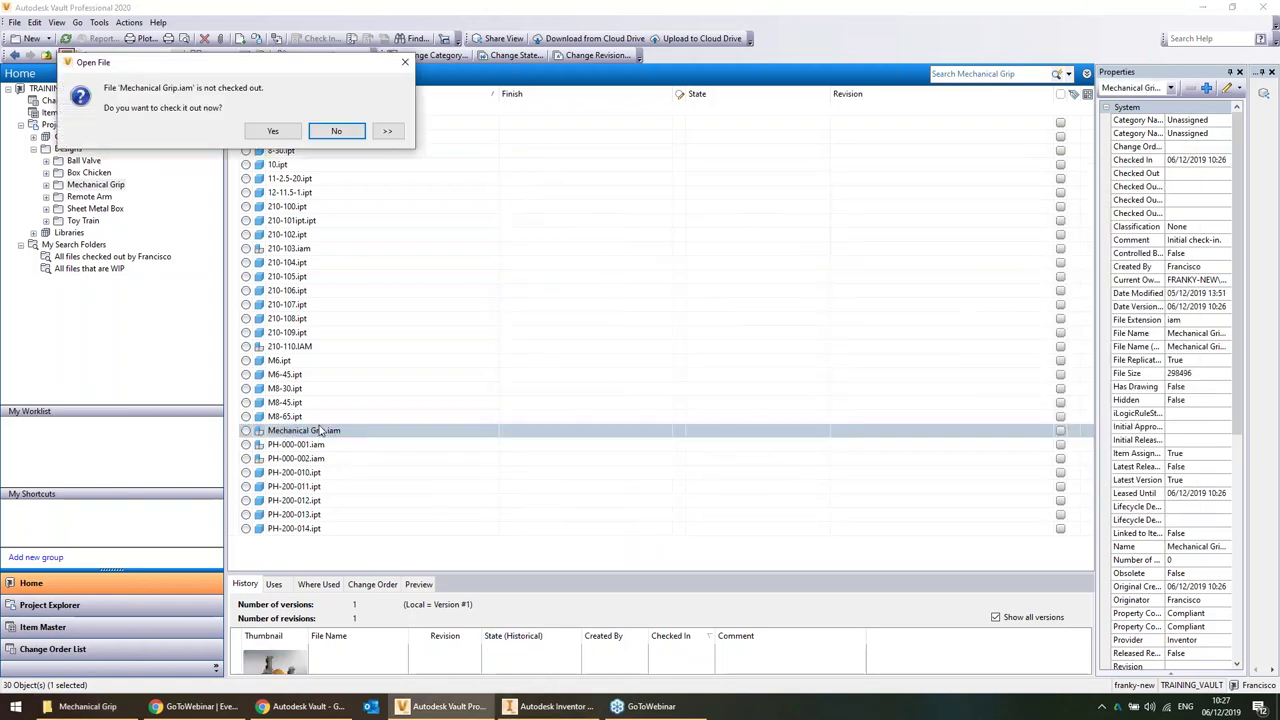
click(337, 129)
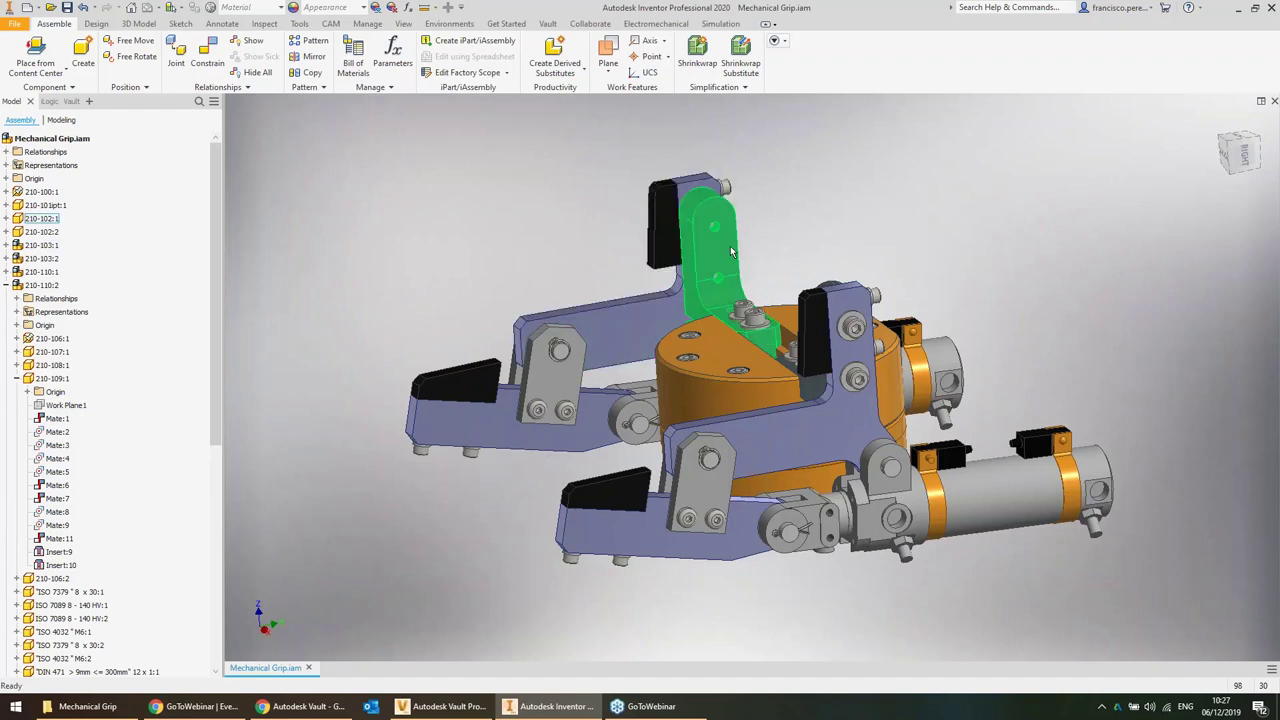
Collapse 210-110:2 in the model tree, and open part 210-104:1 inside subassembly 210-103:2 for in-place editing
shift+middle_drag(731, 252, 815, 300)
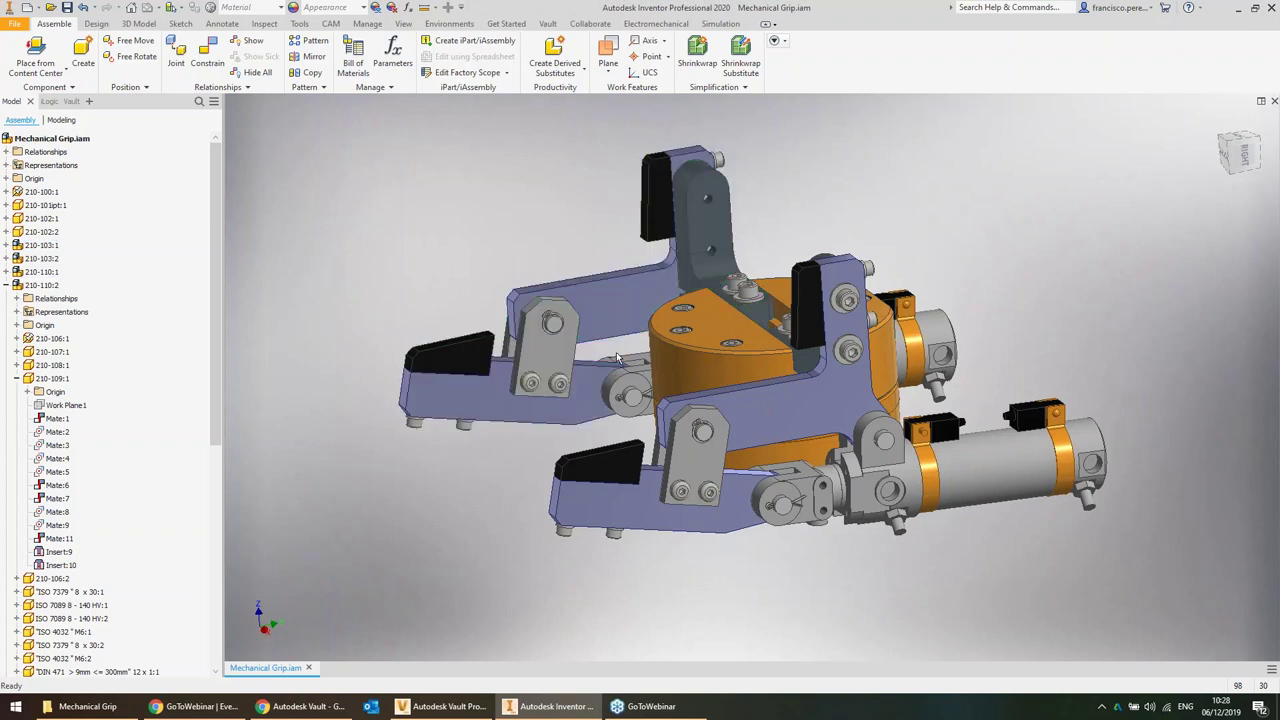
click(875, 445)
key(Escape)
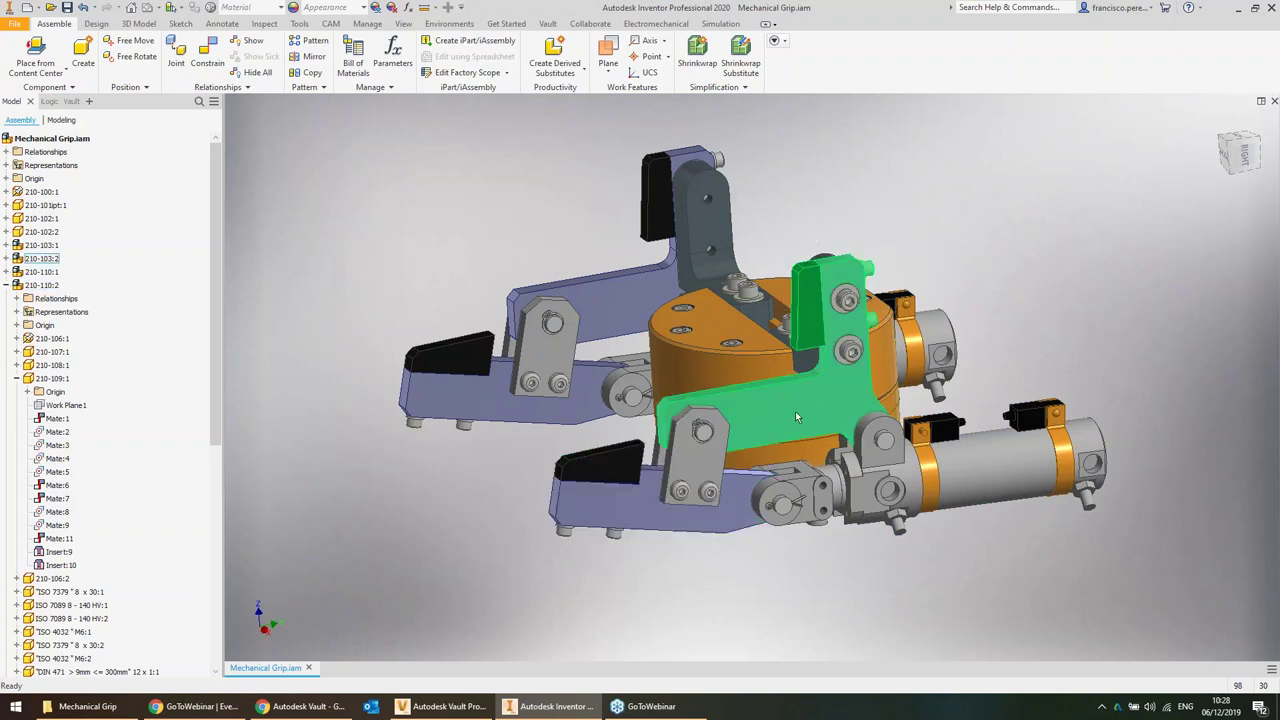
click(7, 285)
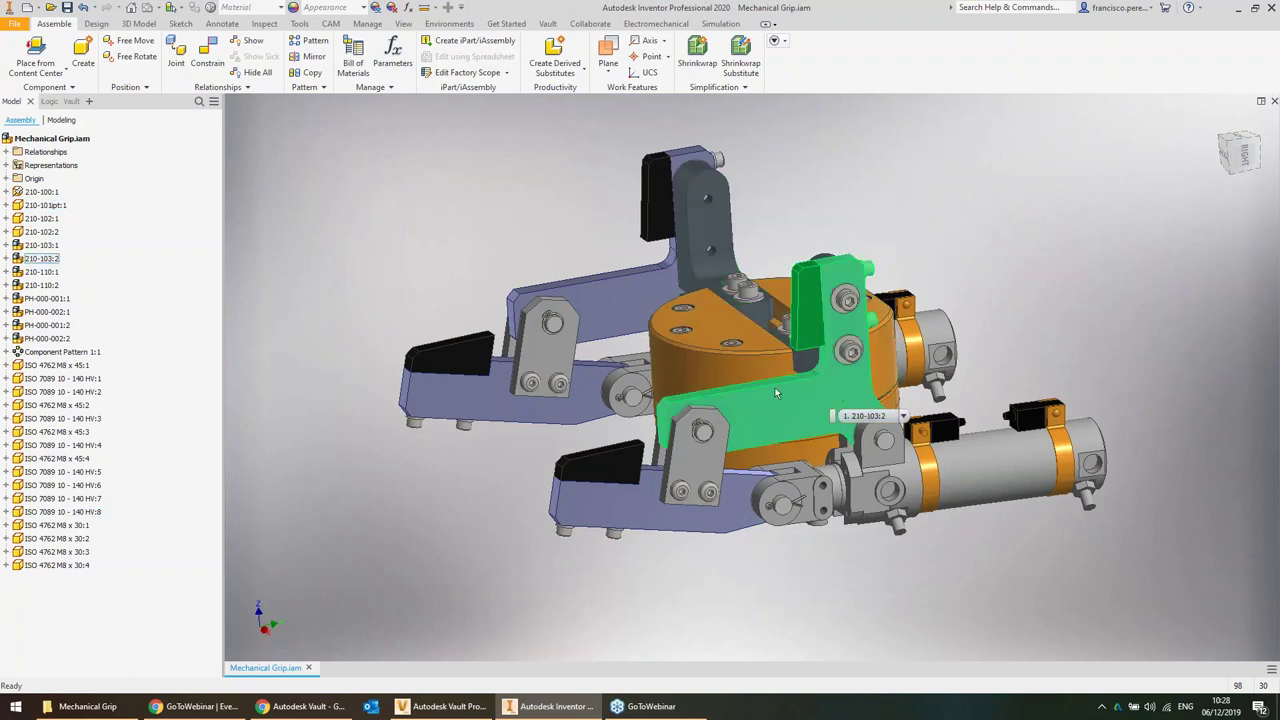
double_click(838, 400)
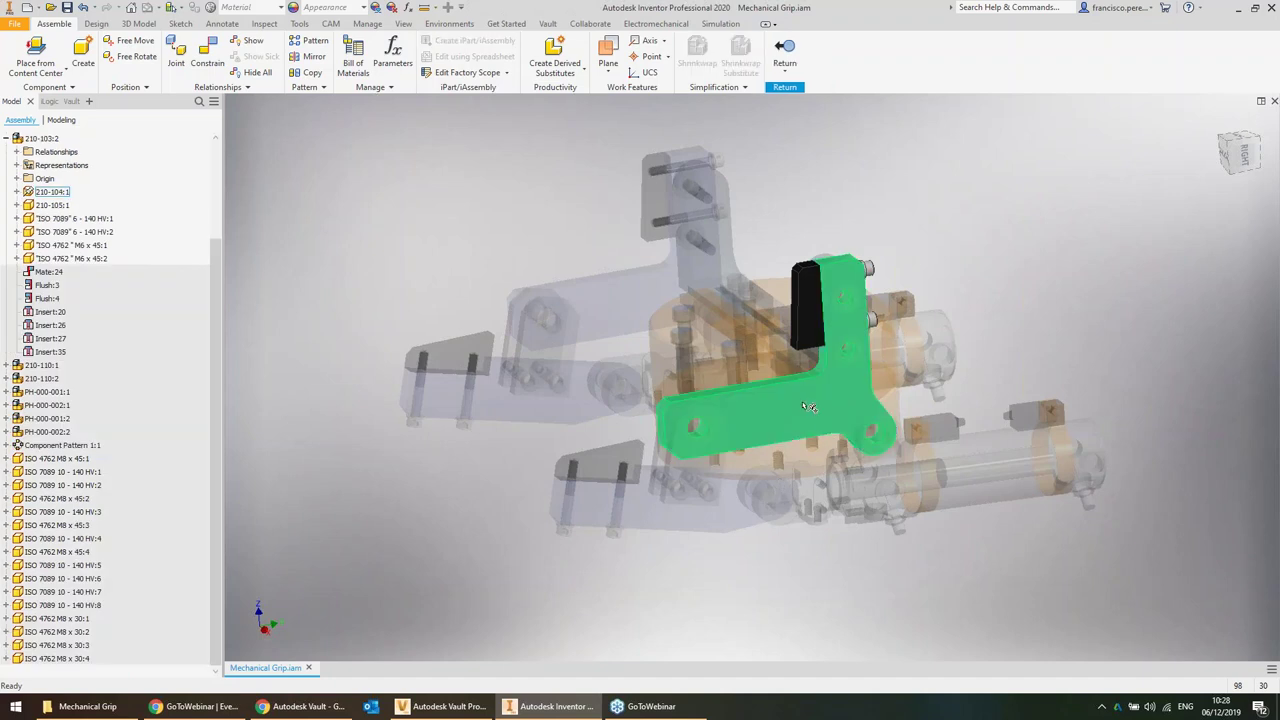
double_click(805, 440)
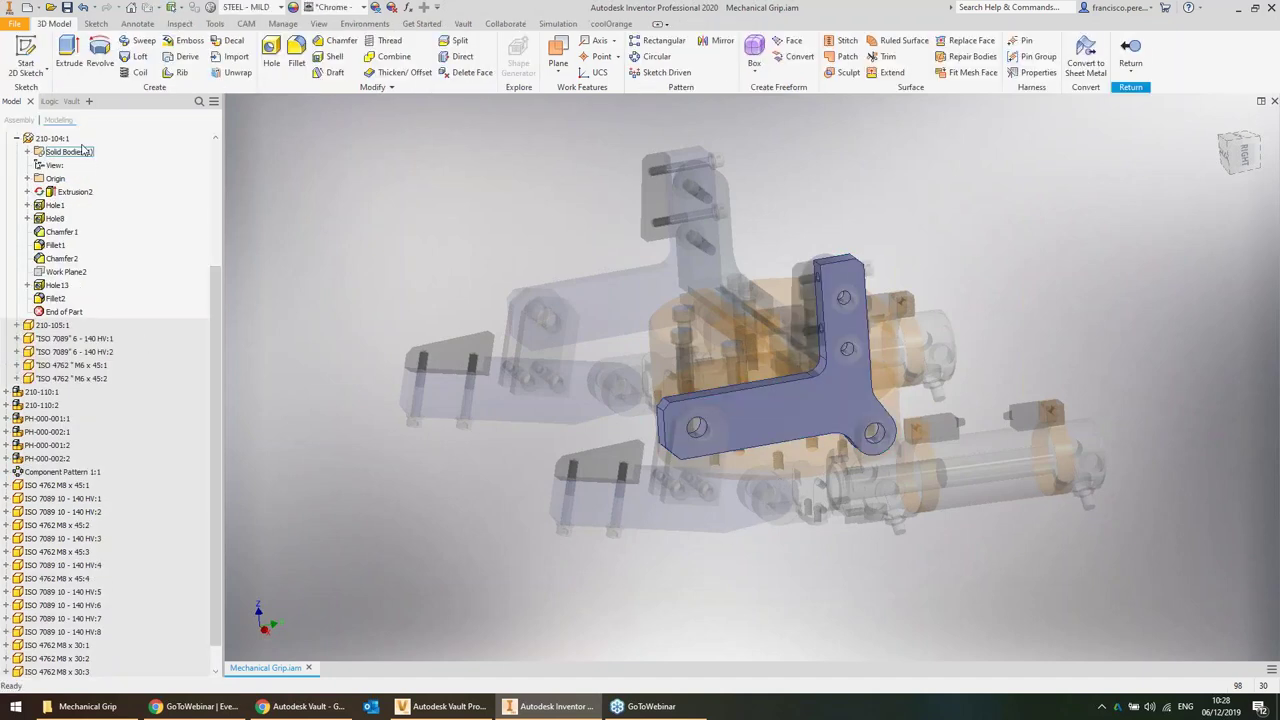
Finish in-place editing of part 210-104:1 and return to the top-level Mechanical Grip assembly
click(36, 142)
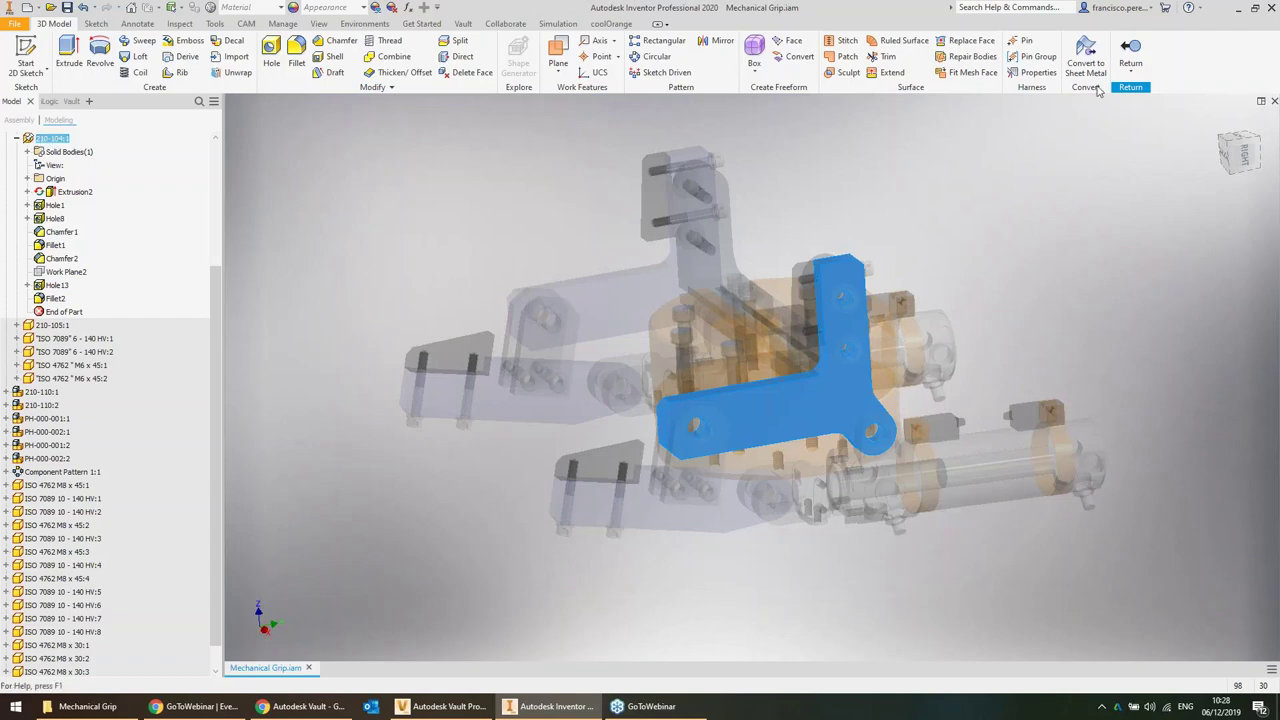
click(1131, 50)
click(785, 50)
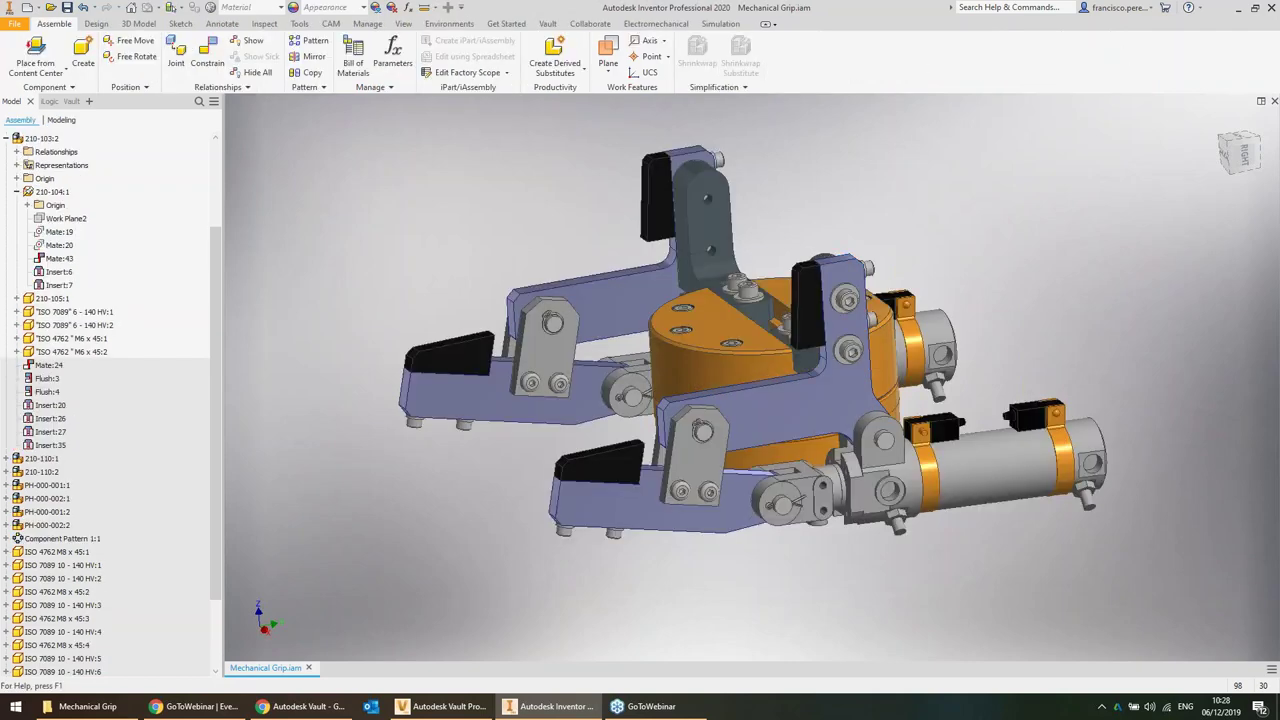
Open part 210-109:1 inside subassembly 210-110:2 for in-place editing, and leave the part edit again
click(649, 499)
double_click(643, 504)
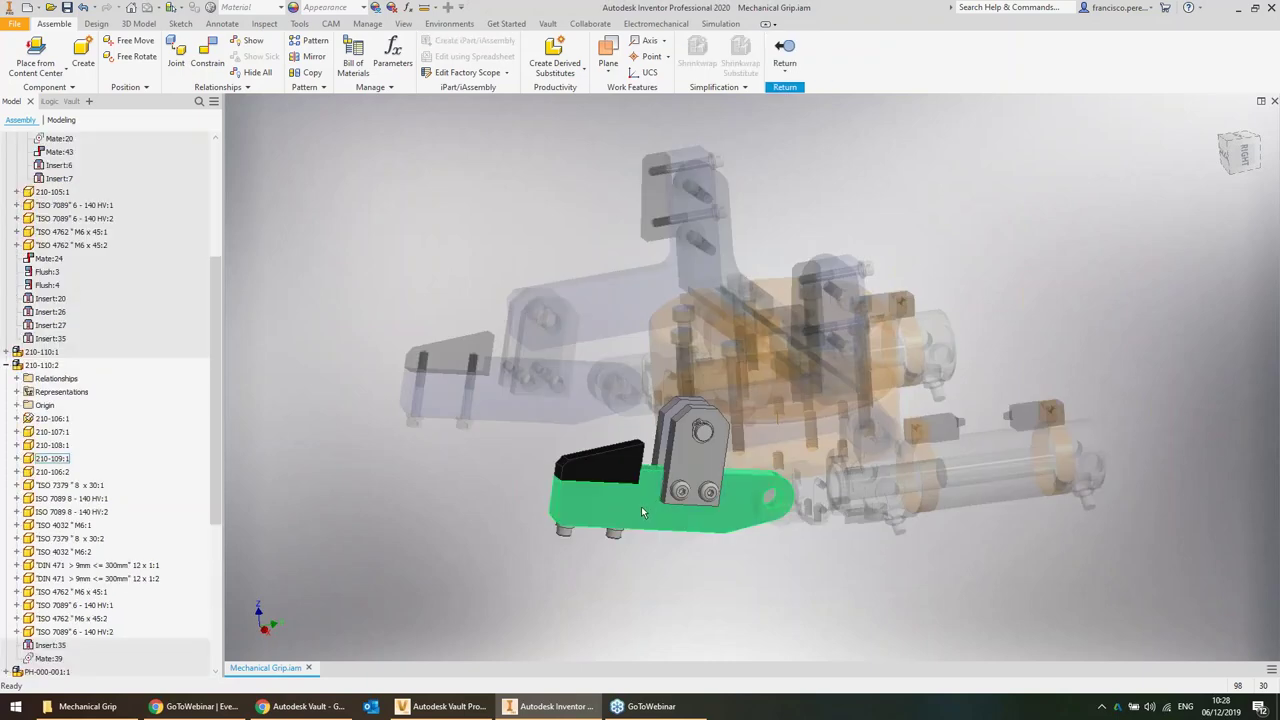
click(641, 506)
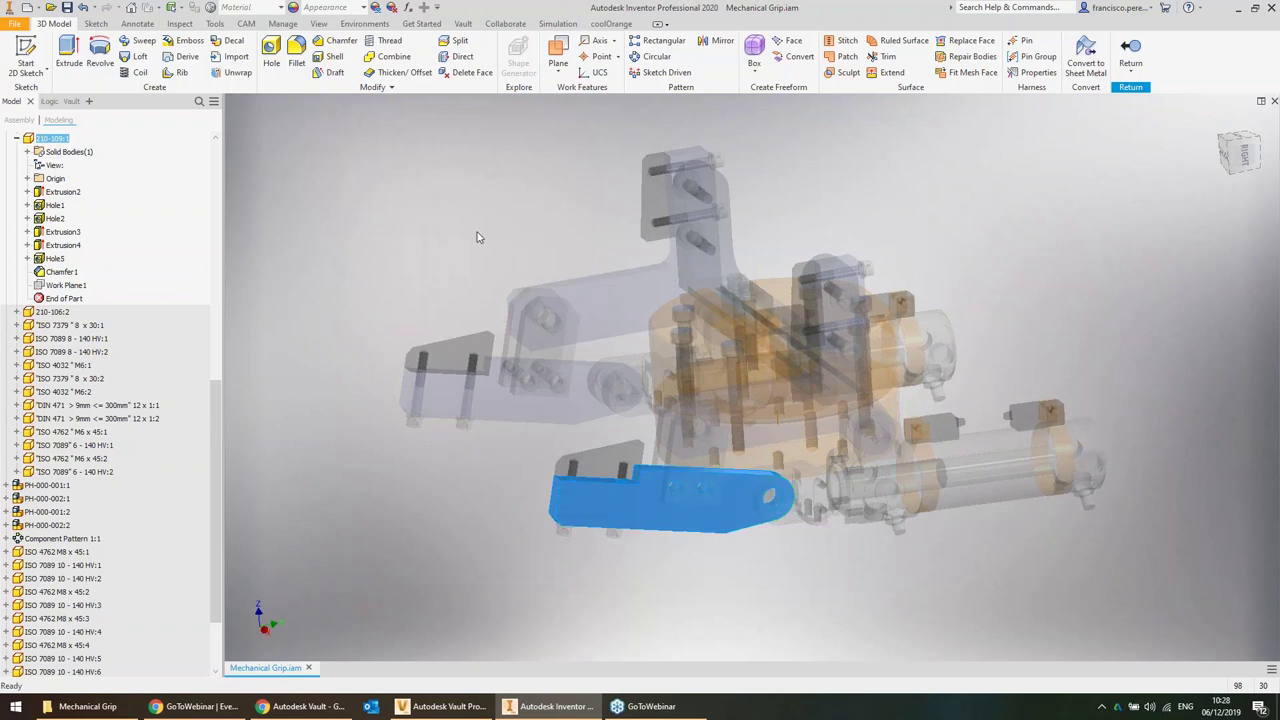
click(657, 495)
click(1131, 50)
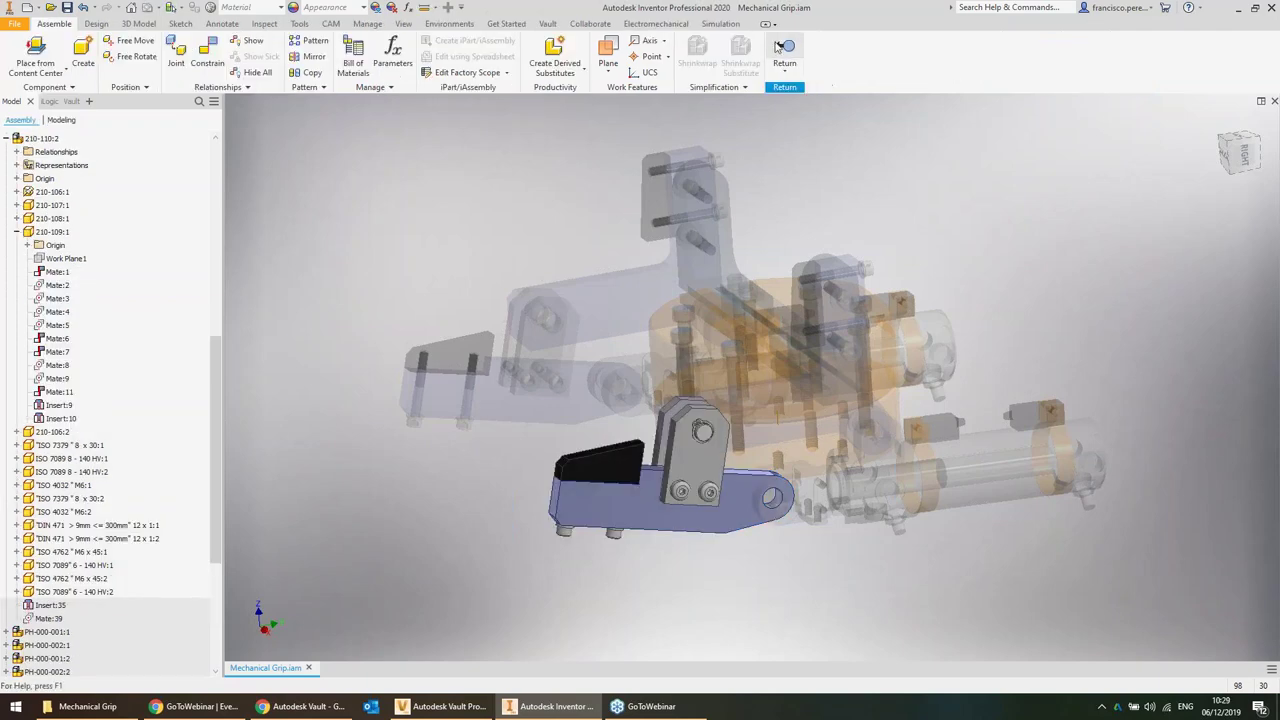
Try to move component PH-000-002:2 in the main assembly, declining the checkout for all files
drag(803, 491, 1167, 452)
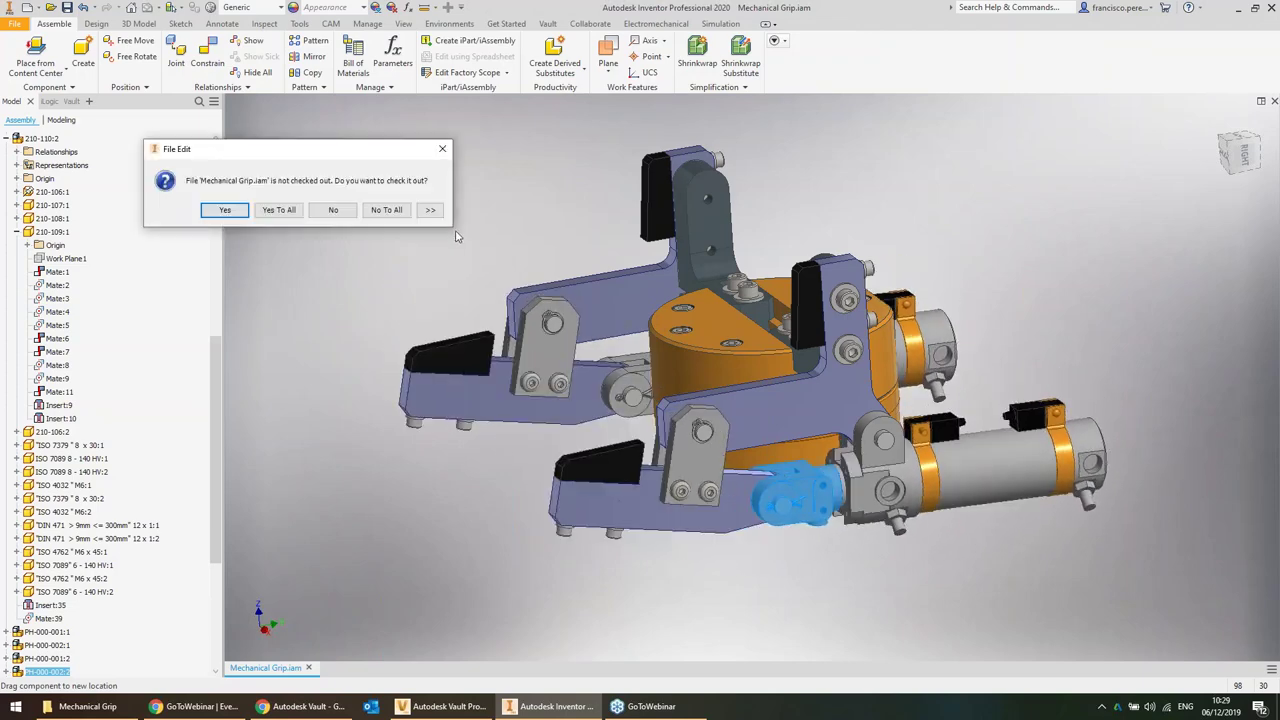
click(388, 211)
click(627, 383)
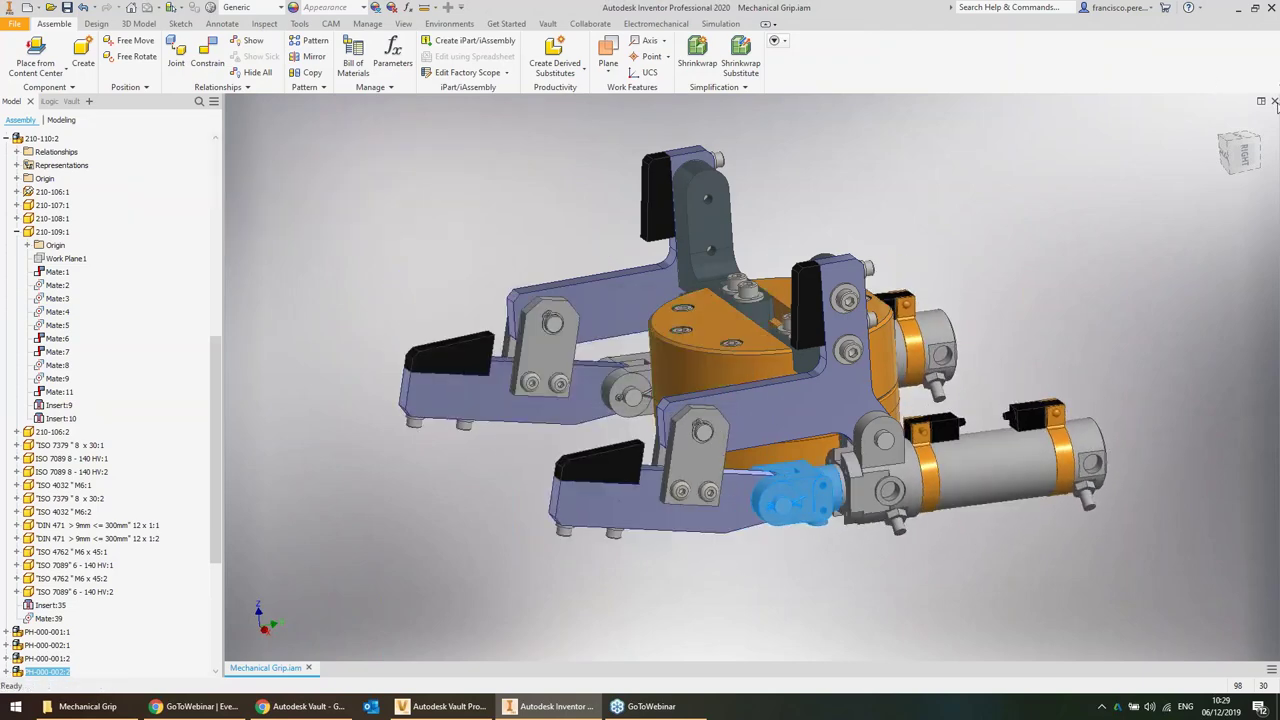
Close Mechanical Grip.iam in Inventor and switch to Vault Professional
click(1275, 102)
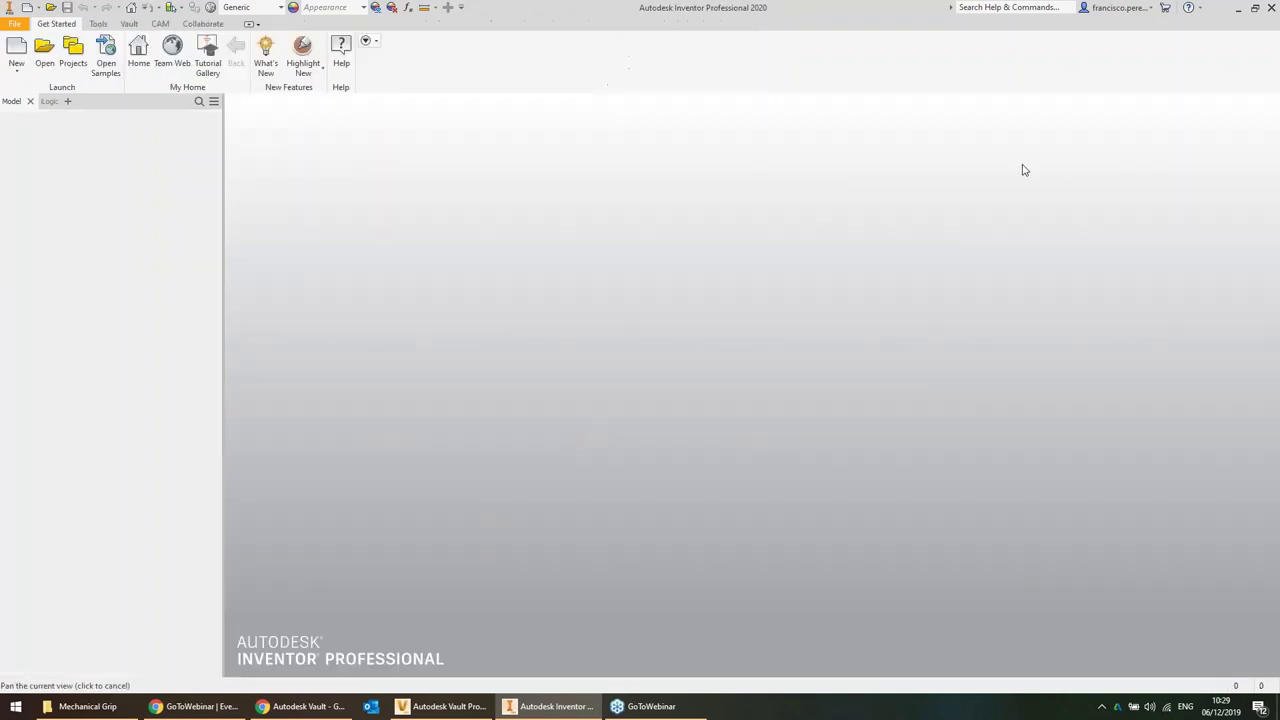
click(1238, 7)
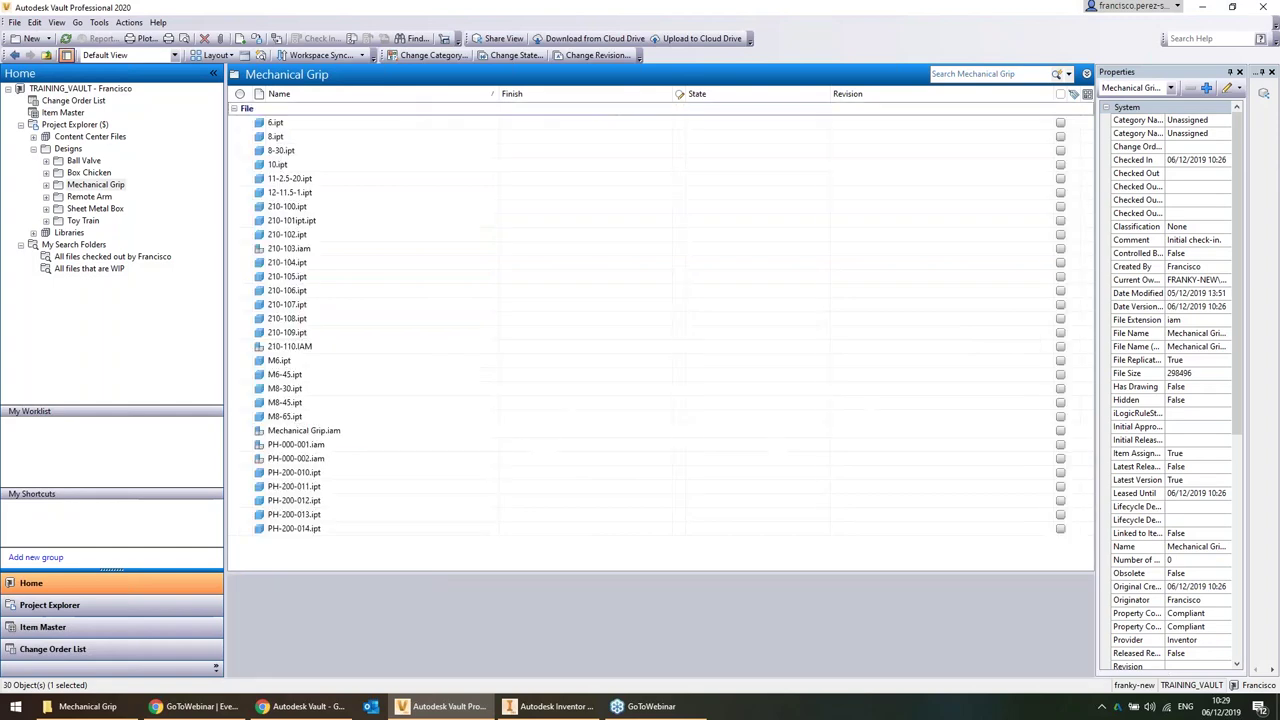
Create a new folder named Mechanical Grip XL under the Designs folder
click(70, 149)
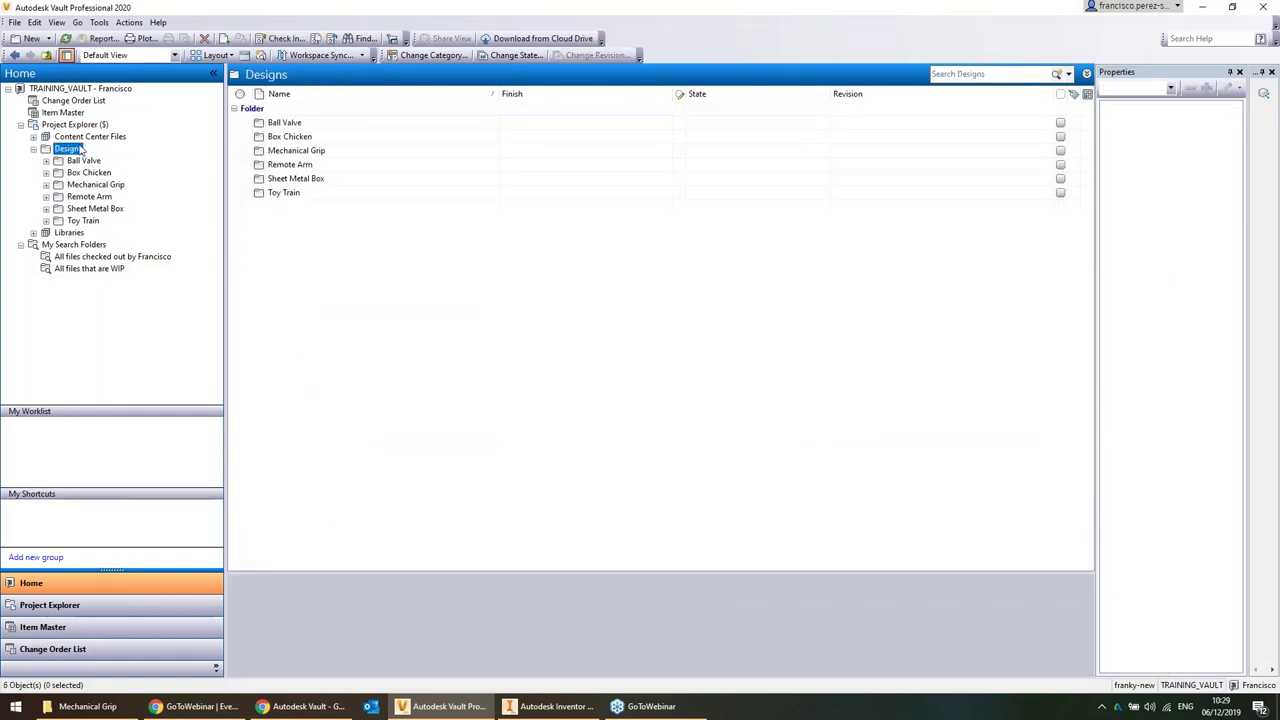
click(115, 185)
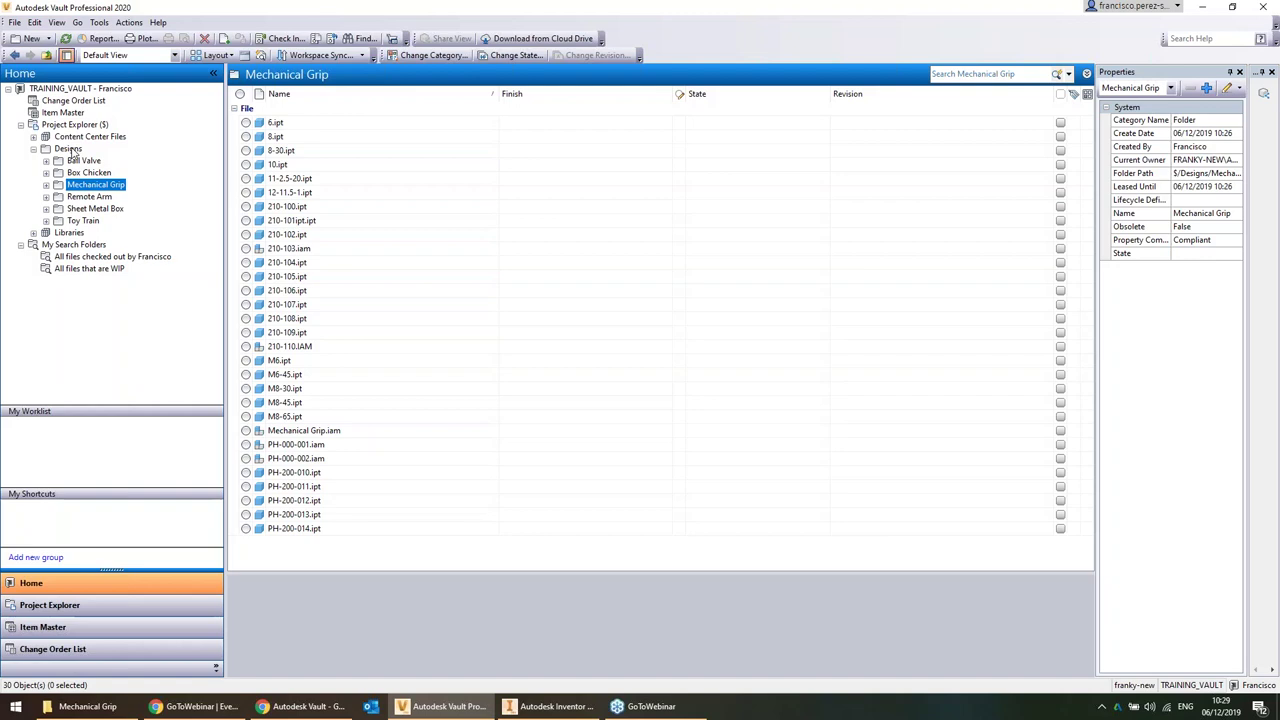
right_click(70, 149)
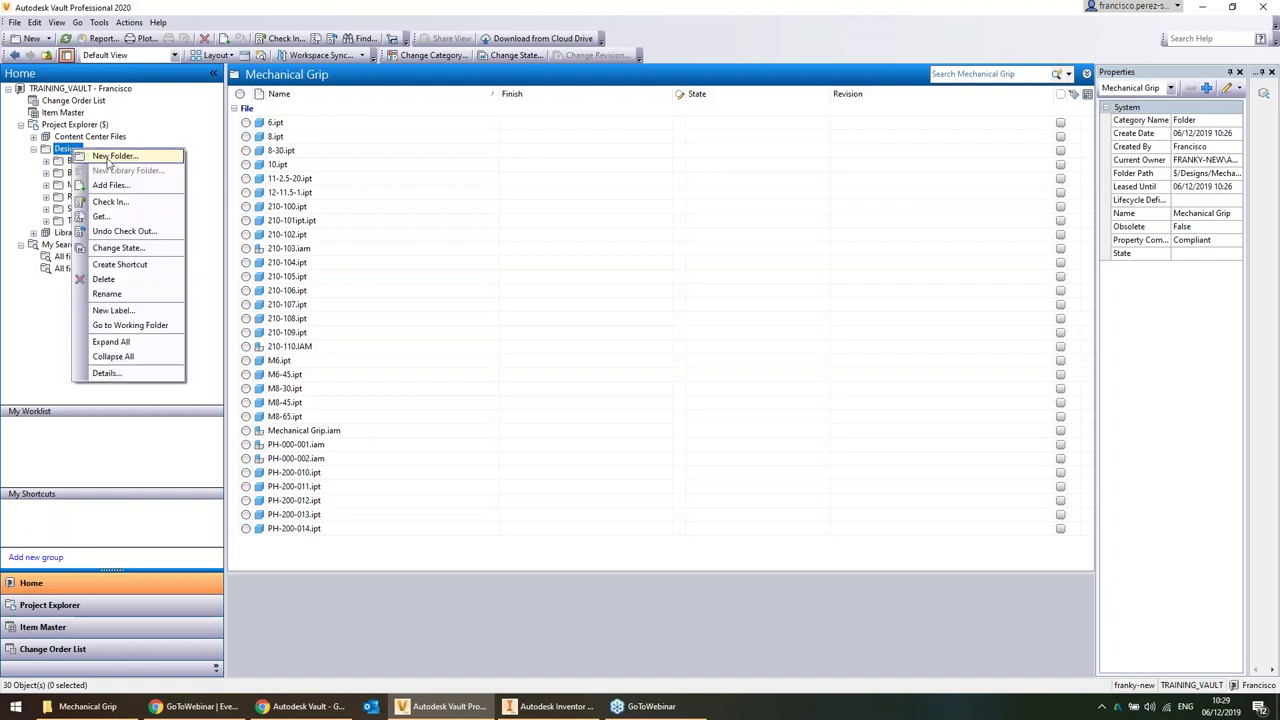
click(116, 157)
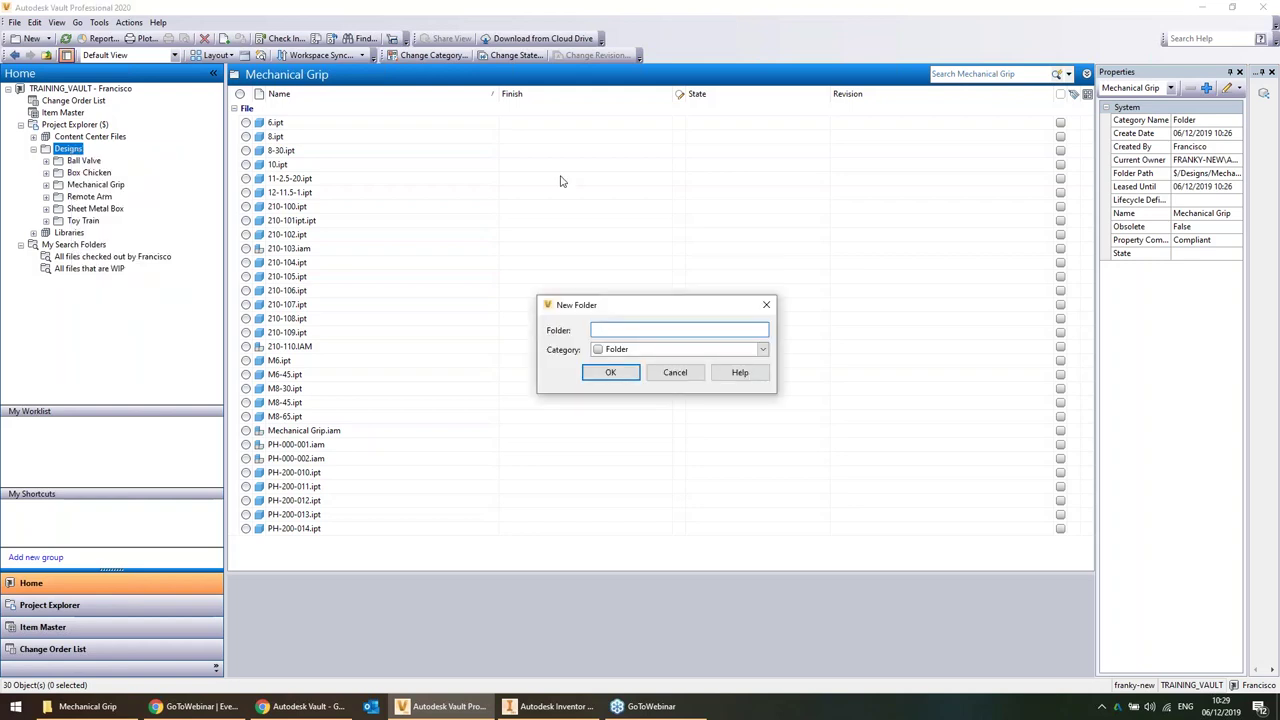
text(Mechanical Grip XL)
key(Return)
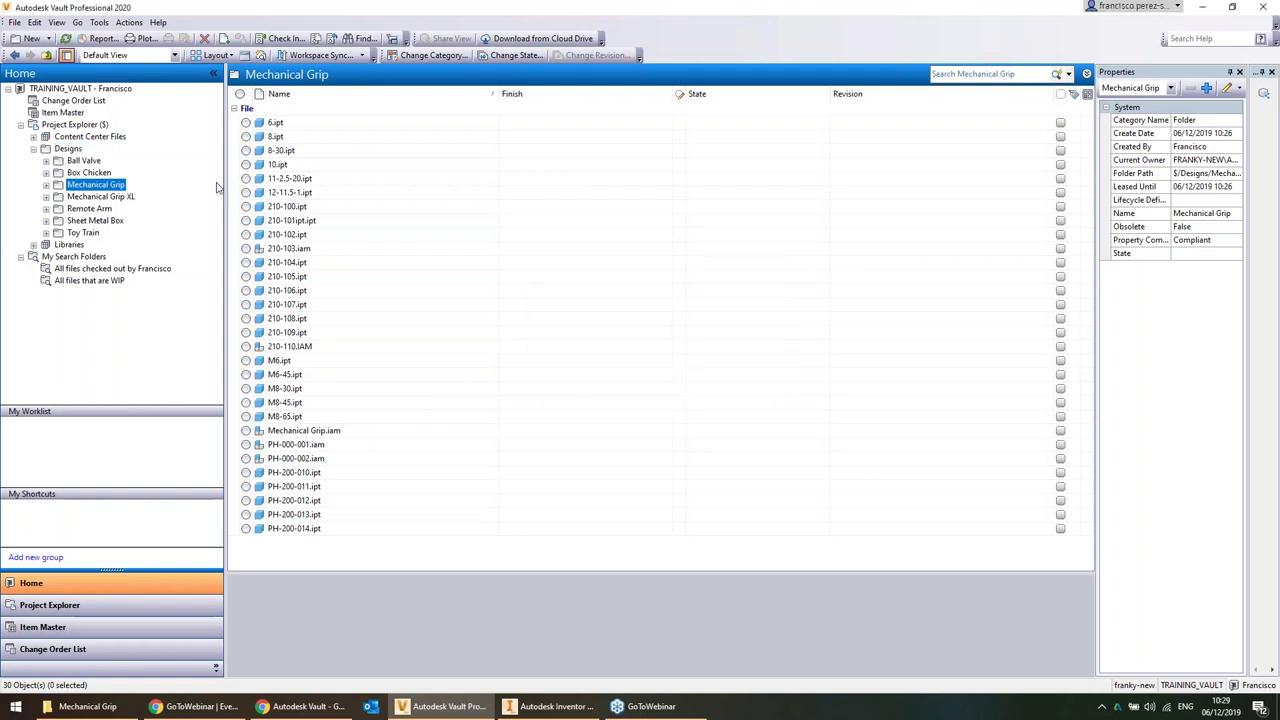
Select all files in the Mechanical Grip folder except 210-110.IAM, Mechanical Grip.iam, PH-000-001.iam and PH-000-002.iam, and clear that selection
click(110, 197)
click(96, 184)
click(349, 278)
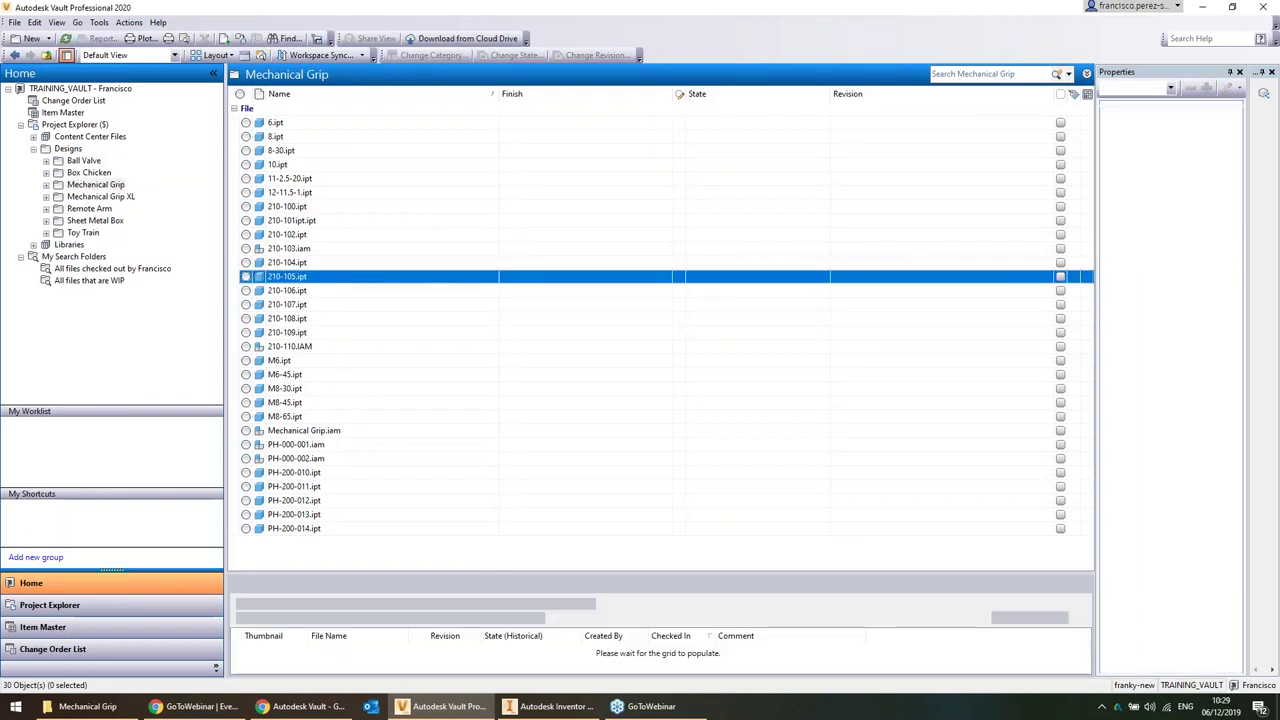
key(ctrl+a)
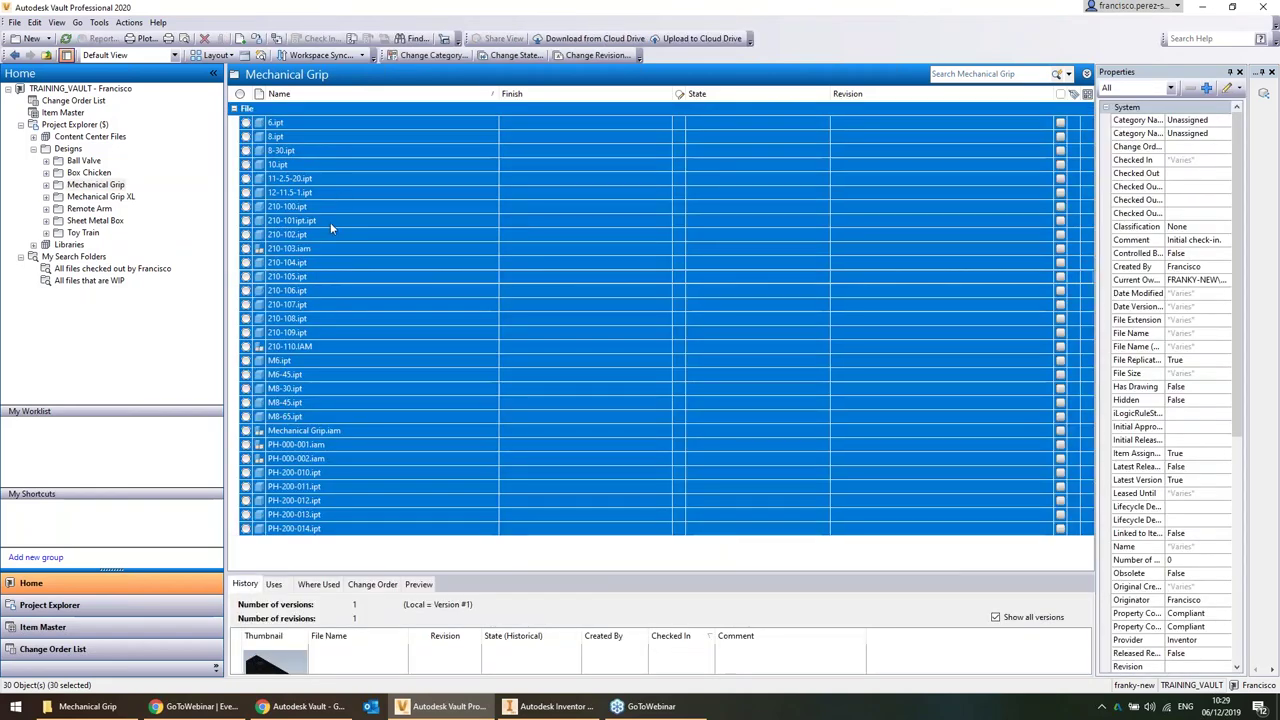
ctrl+click(333, 431)
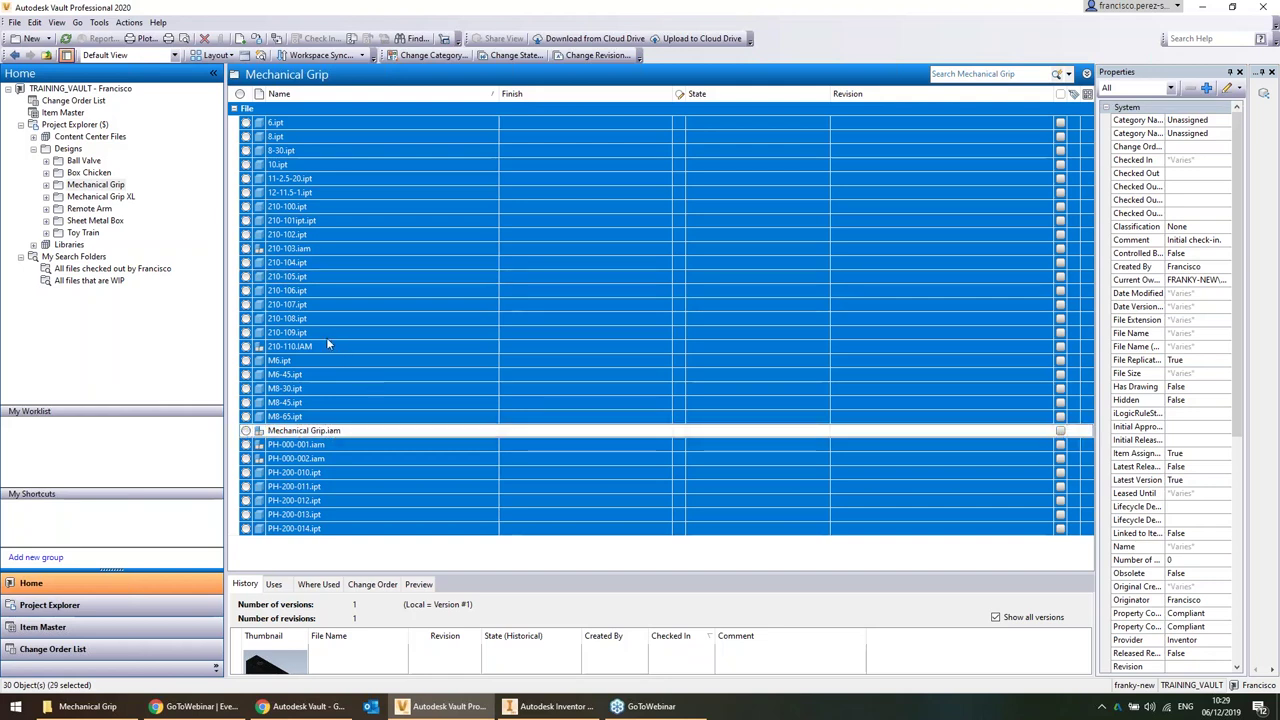
ctrl+click(315, 348)
ctrl+click(318, 458)
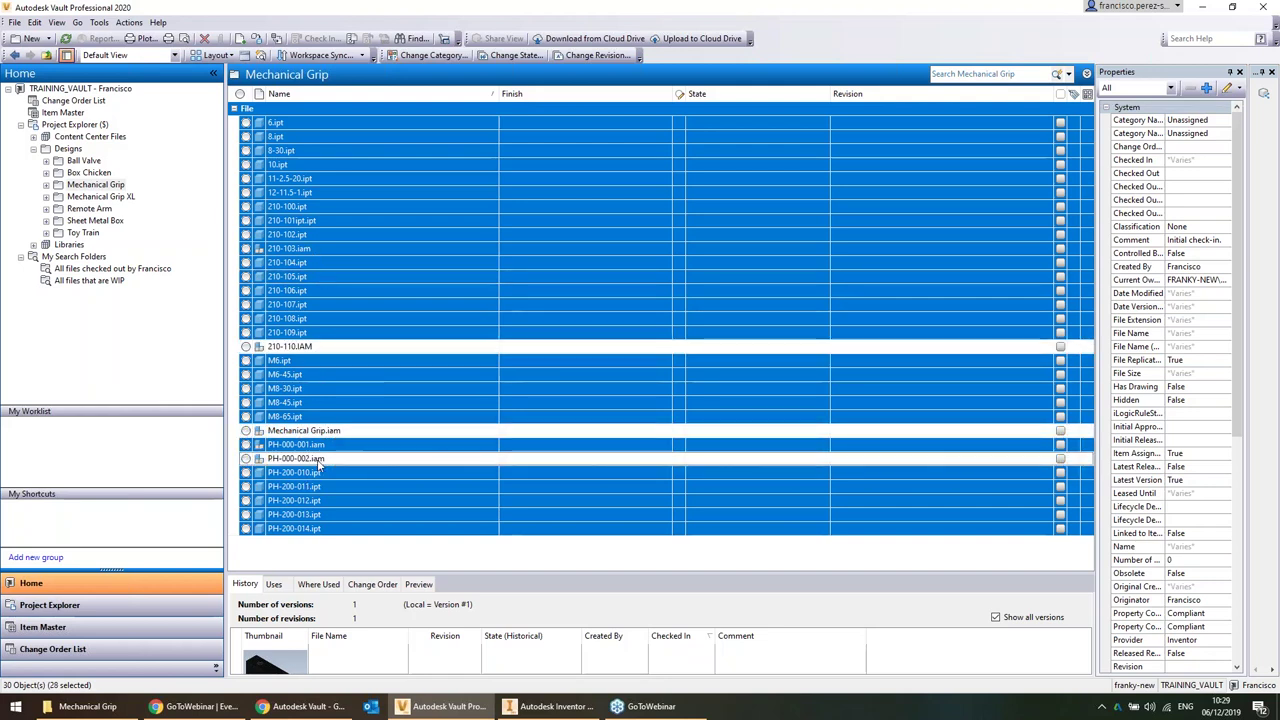
ctrl+click(318, 444)
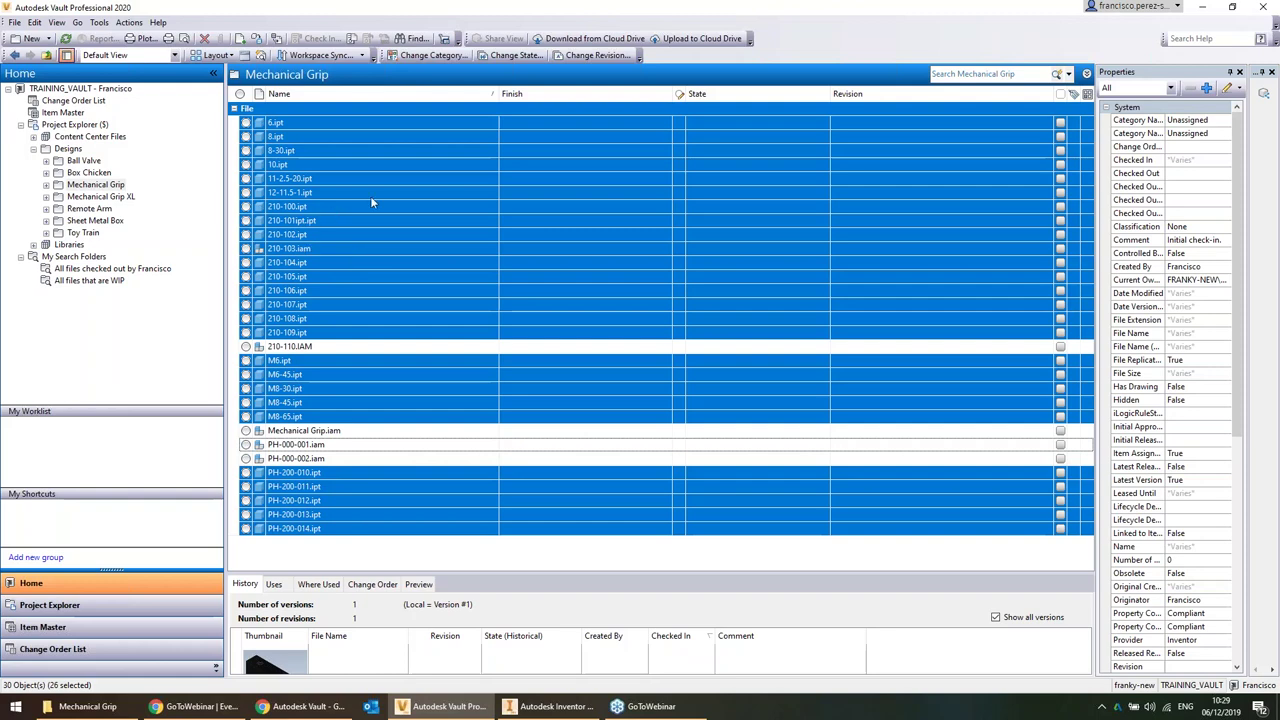
click(390, 362)
click(358, 443)
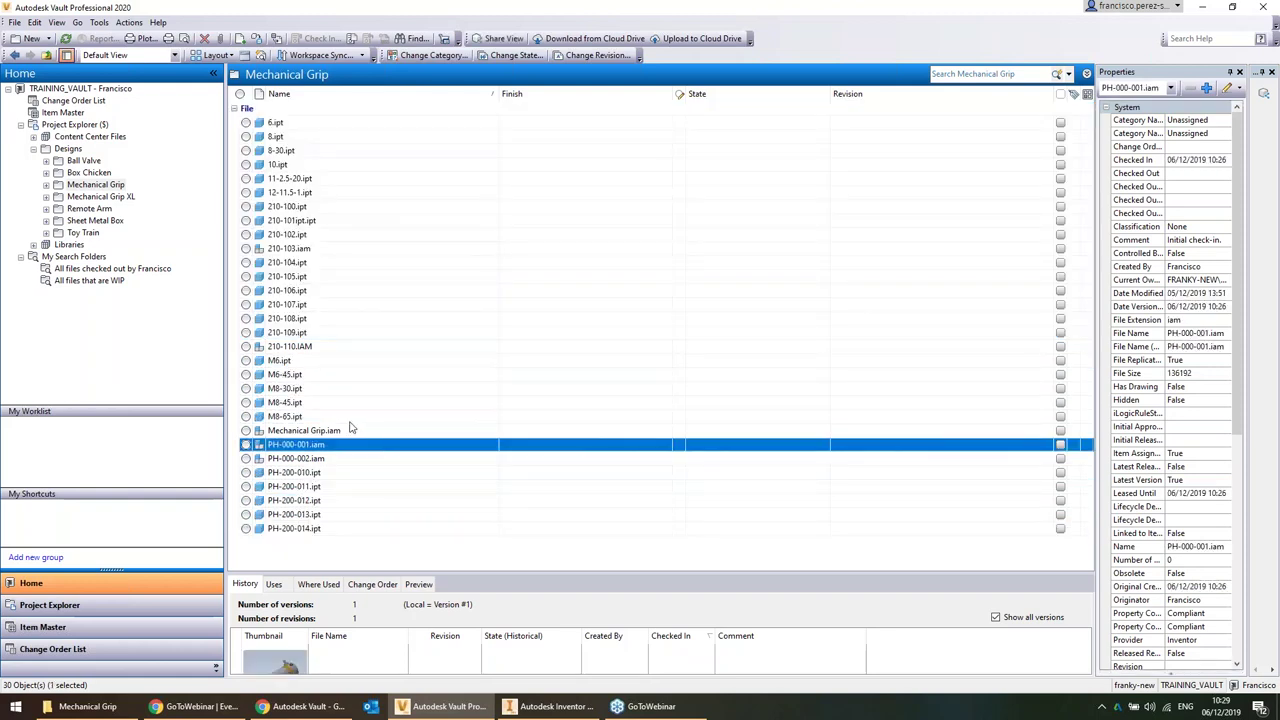
Start Copy Design for Mechanical Grip.iam and widen the Destination Name column
click(330, 430)
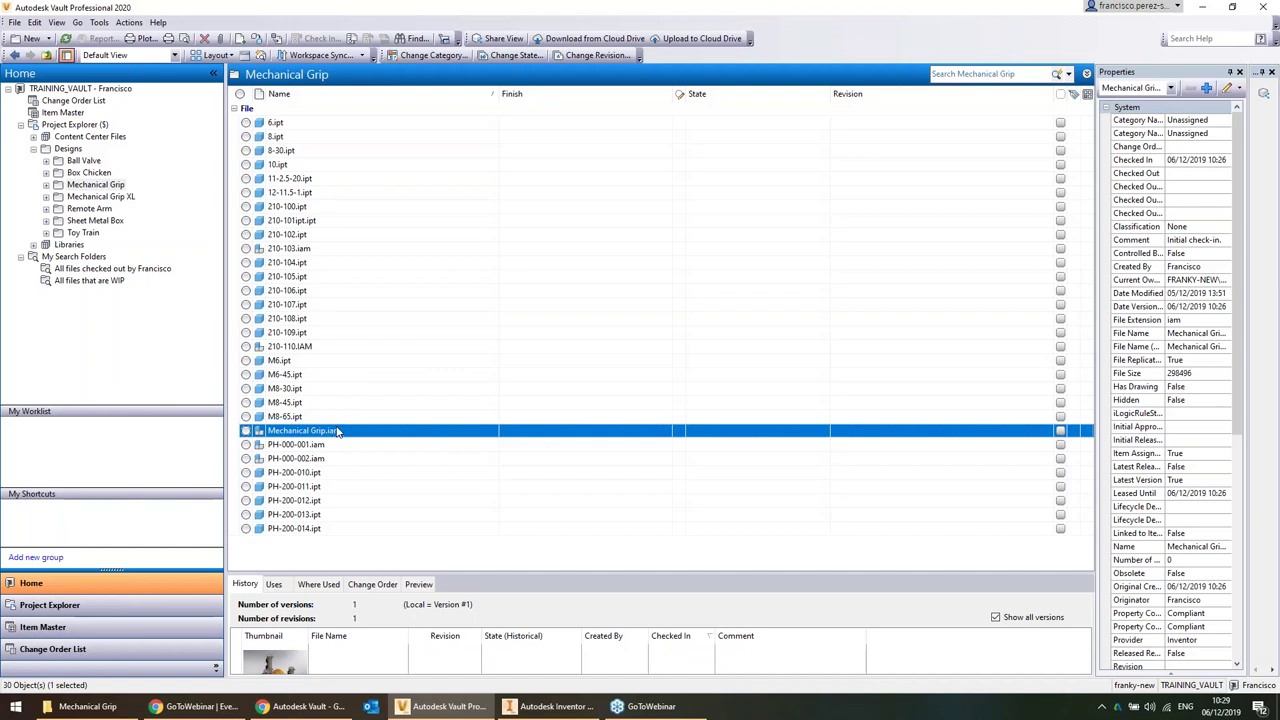
right_click(334, 432)
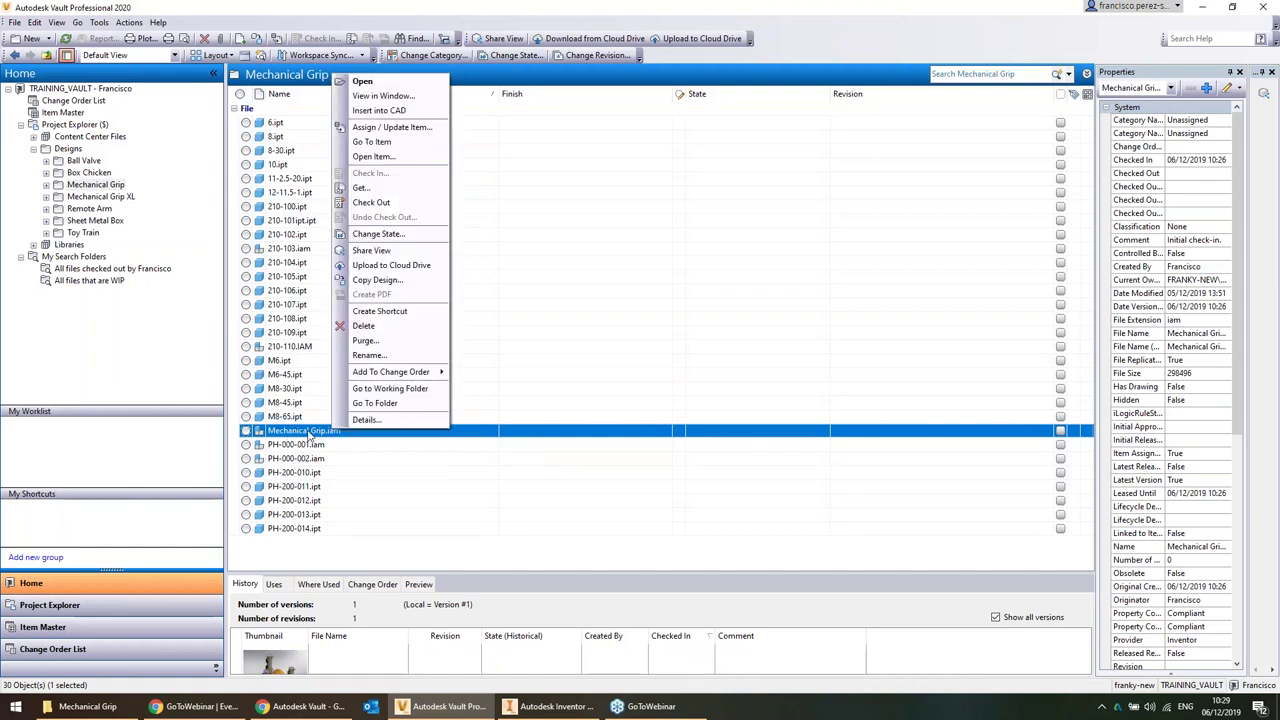
click(378, 280)
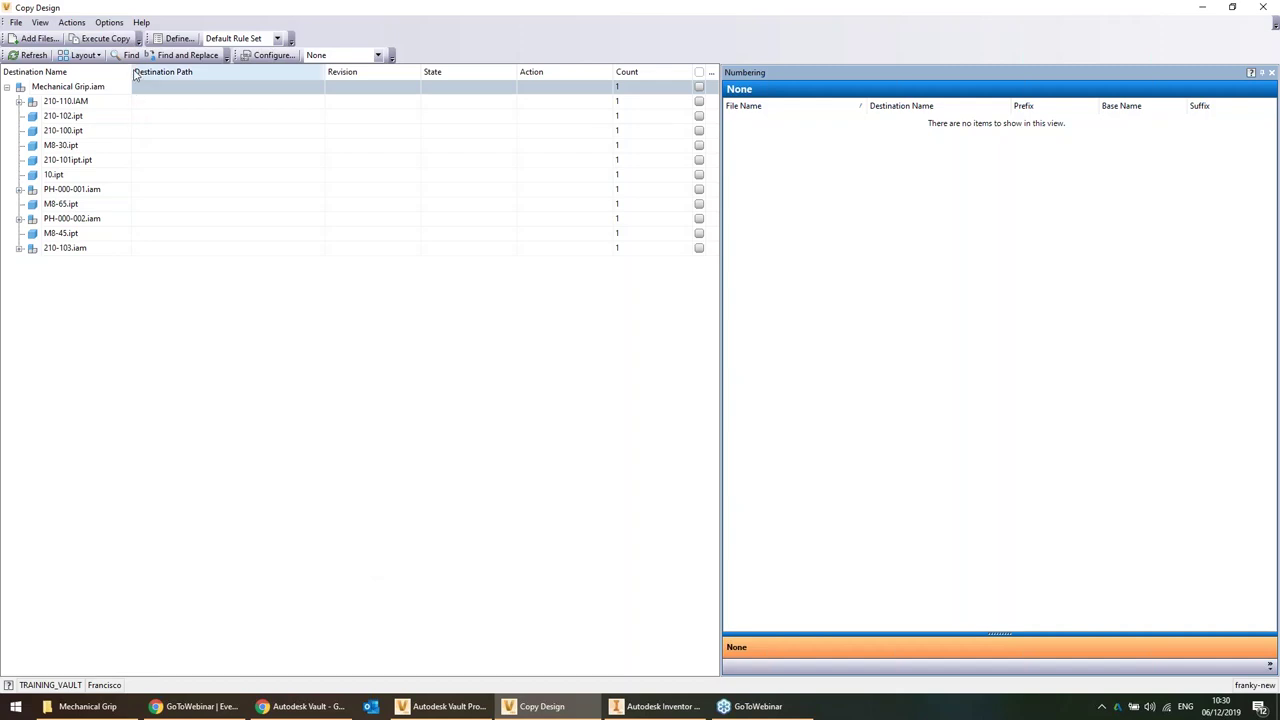
drag(244, 74, 246, 74)
Expand subassemblies 210-110.IAM, PH-000-001.iam, PH-000-002.iam and 210-103.iam in the Copy Design file tree
click(96, 87)
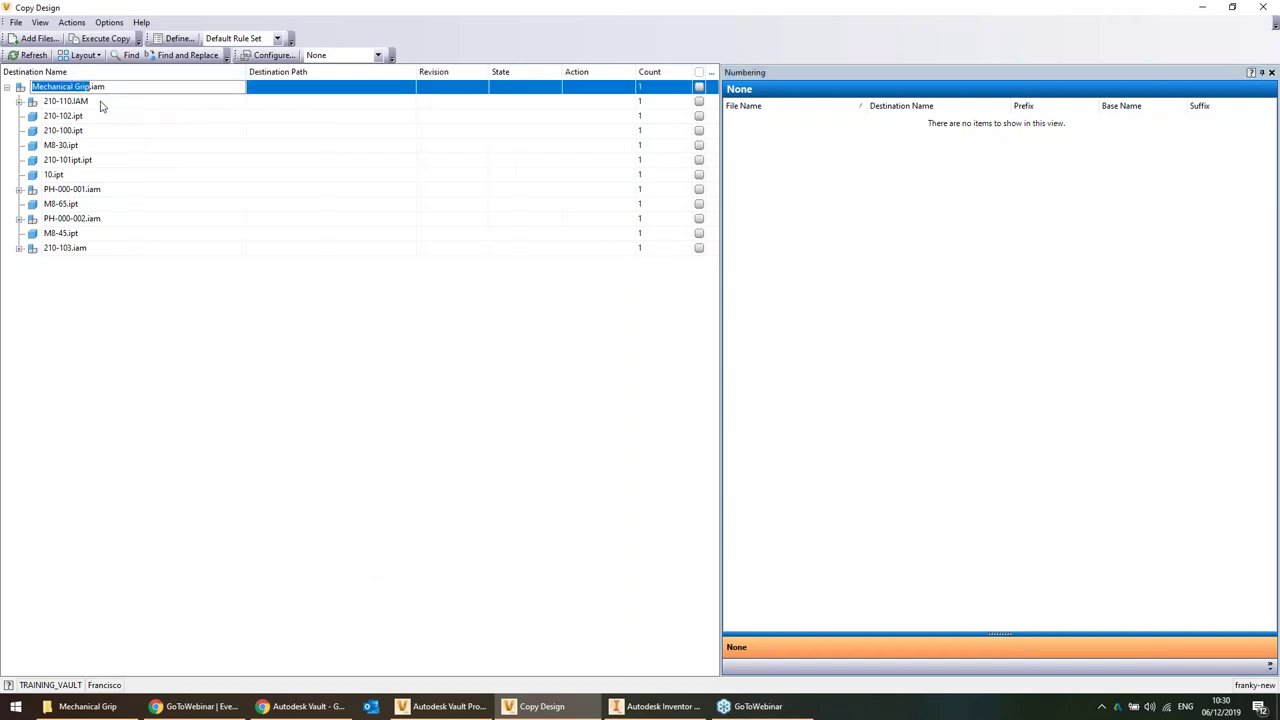
click(95, 104)
click(19, 102)
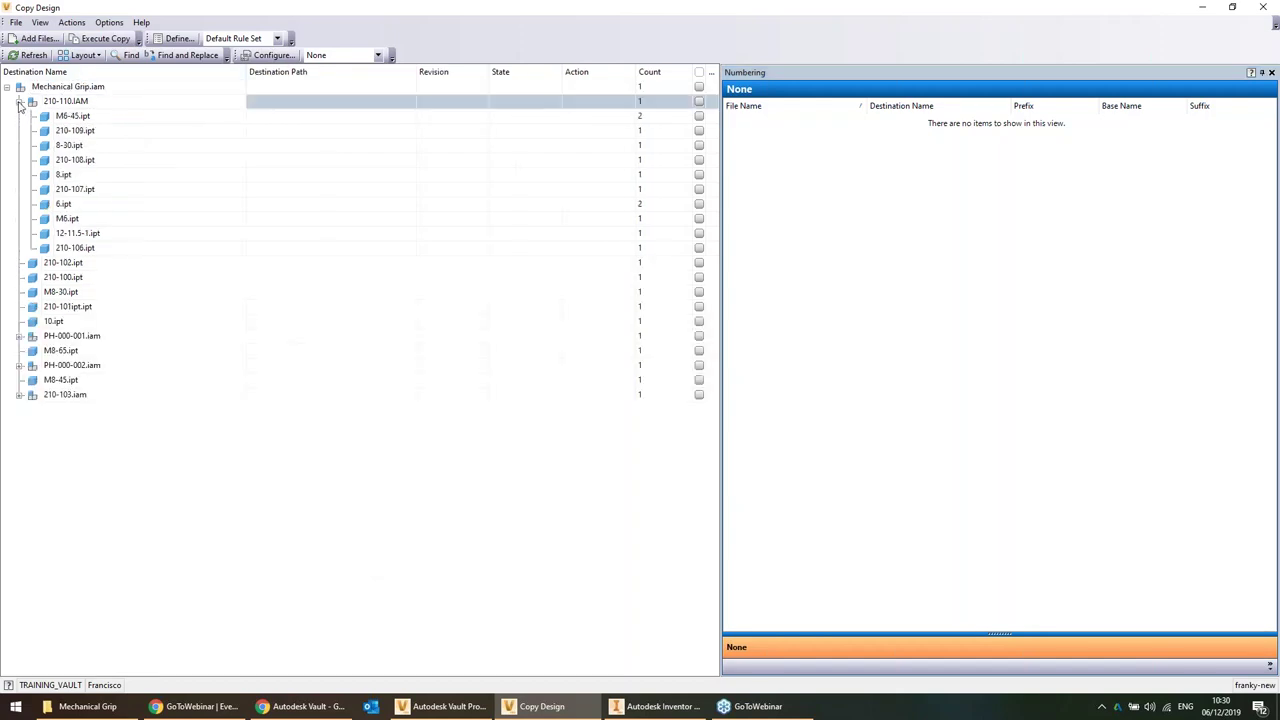
click(19, 336)
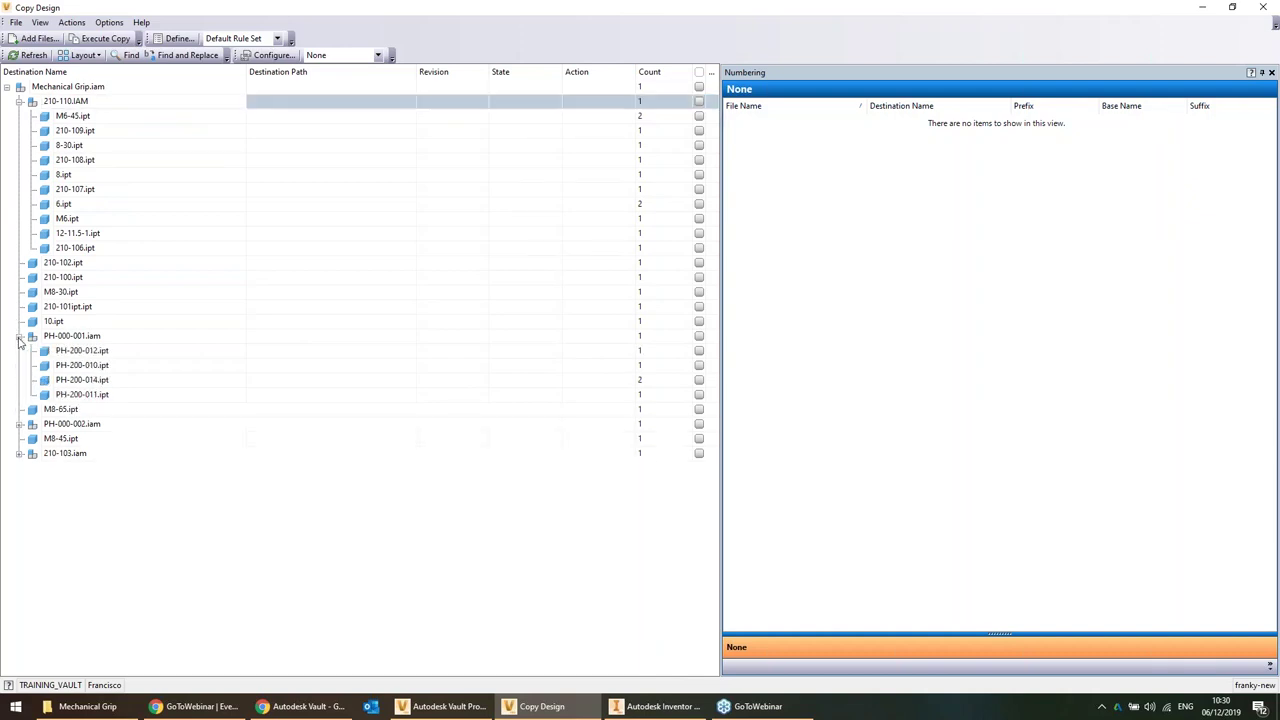
click(19, 424)
click(19, 497)
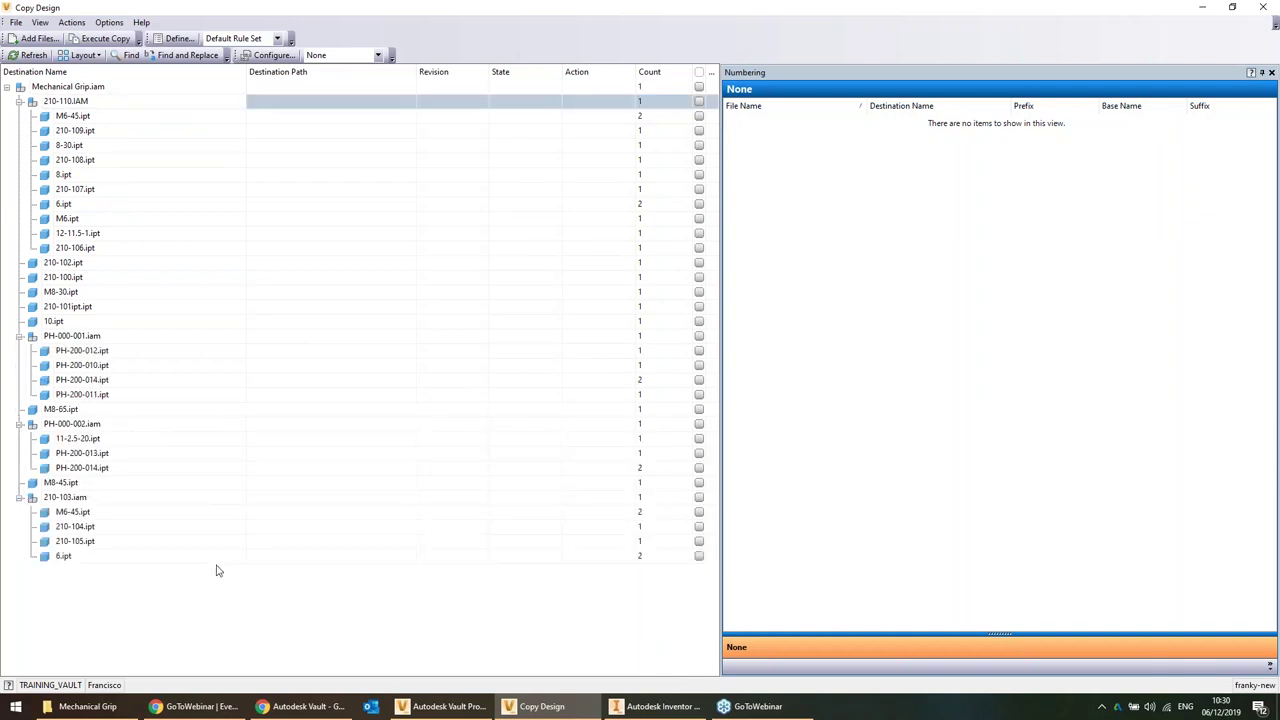
Mark Mechanical Grip.iam, 210-104.ipt and 210-109.ipt for copying to the Designs folder Mechanical Grip XL
click(105, 103)
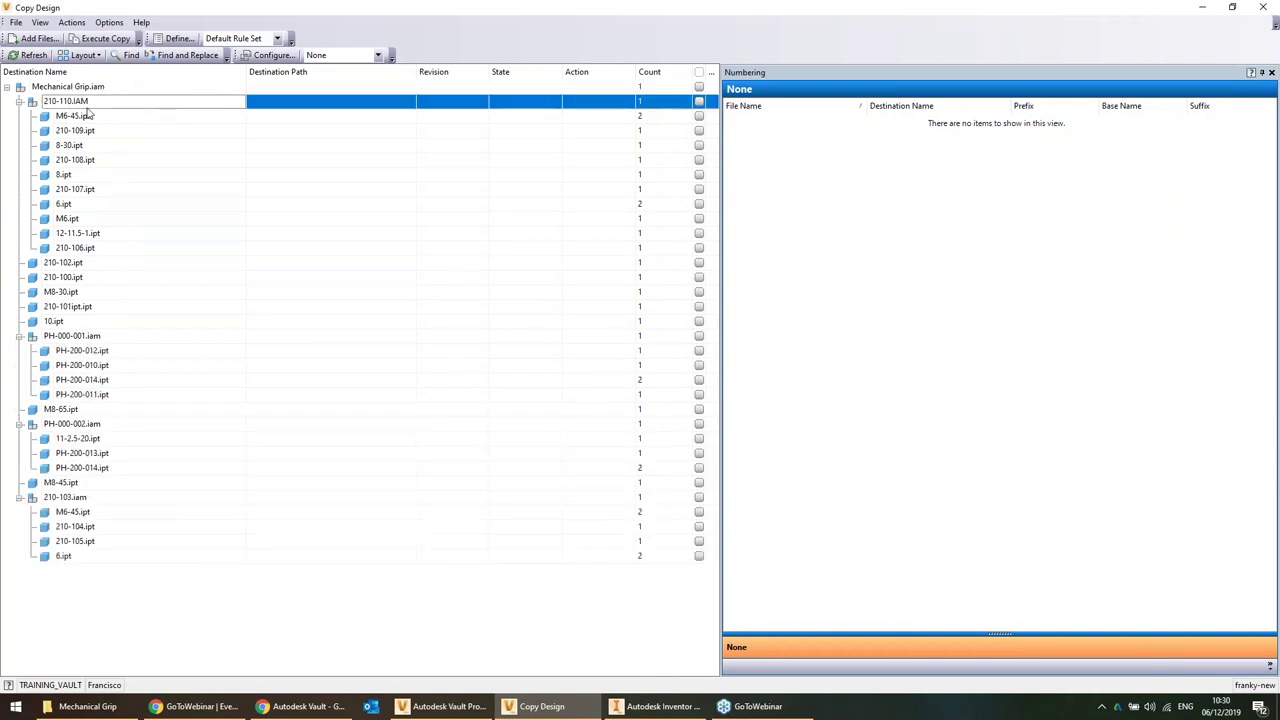
click(92, 88)
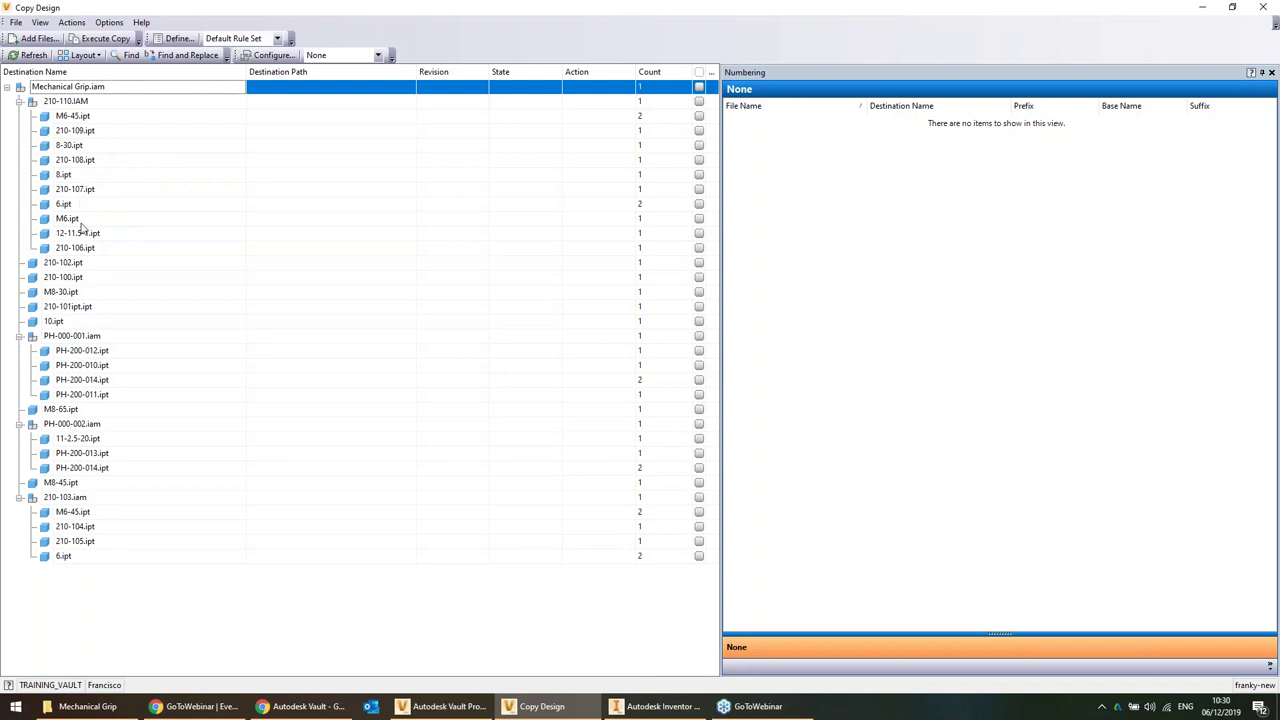
ctrl+click(89, 528)
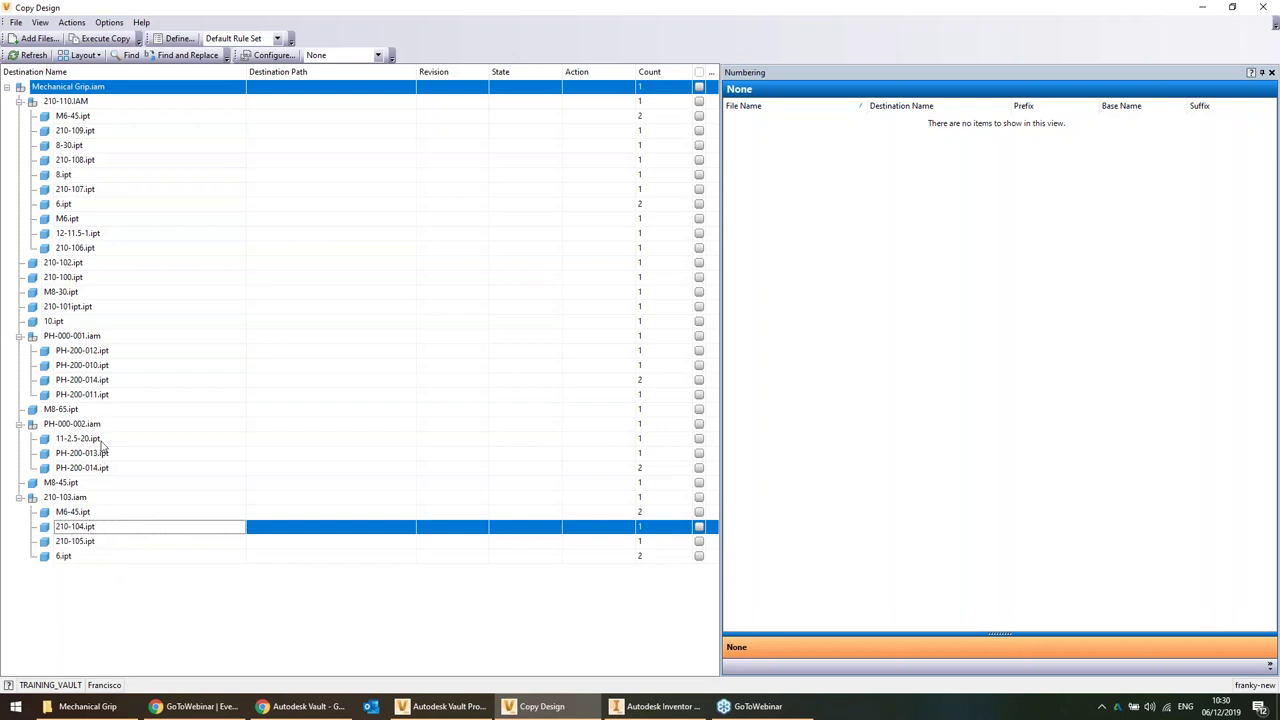
ctrl+click(89, 131)
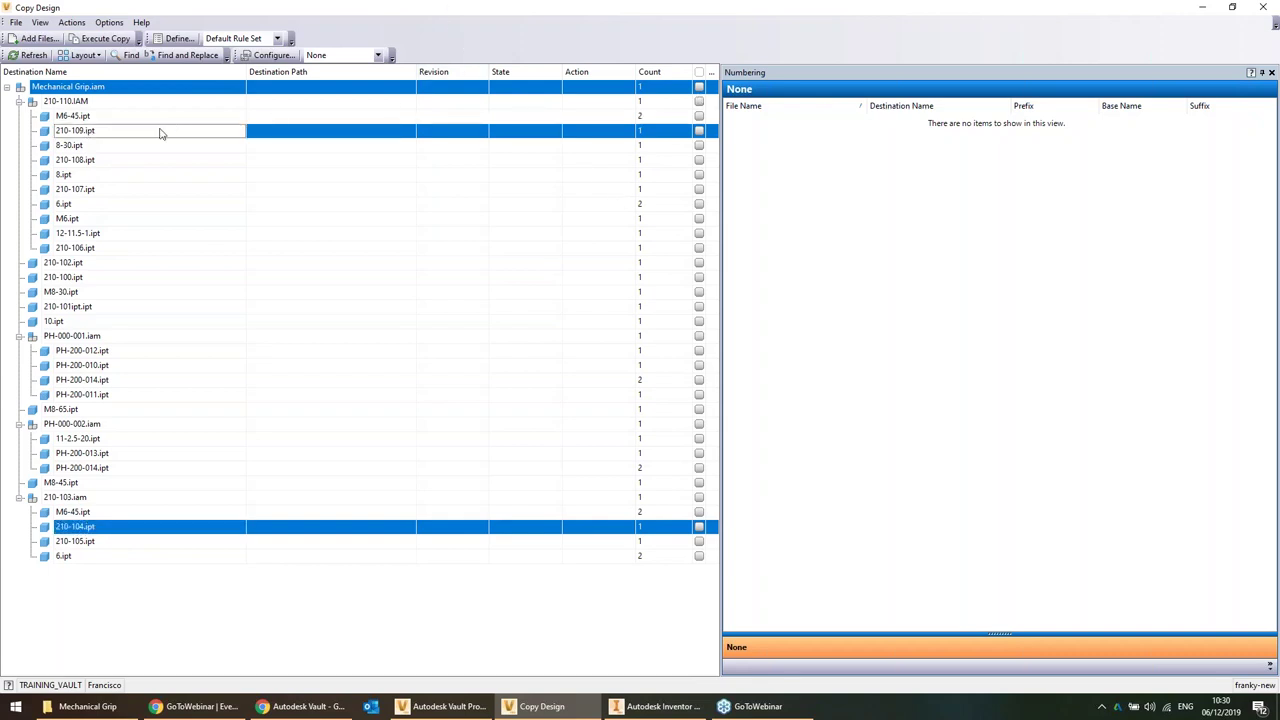
right_click(124, 90)
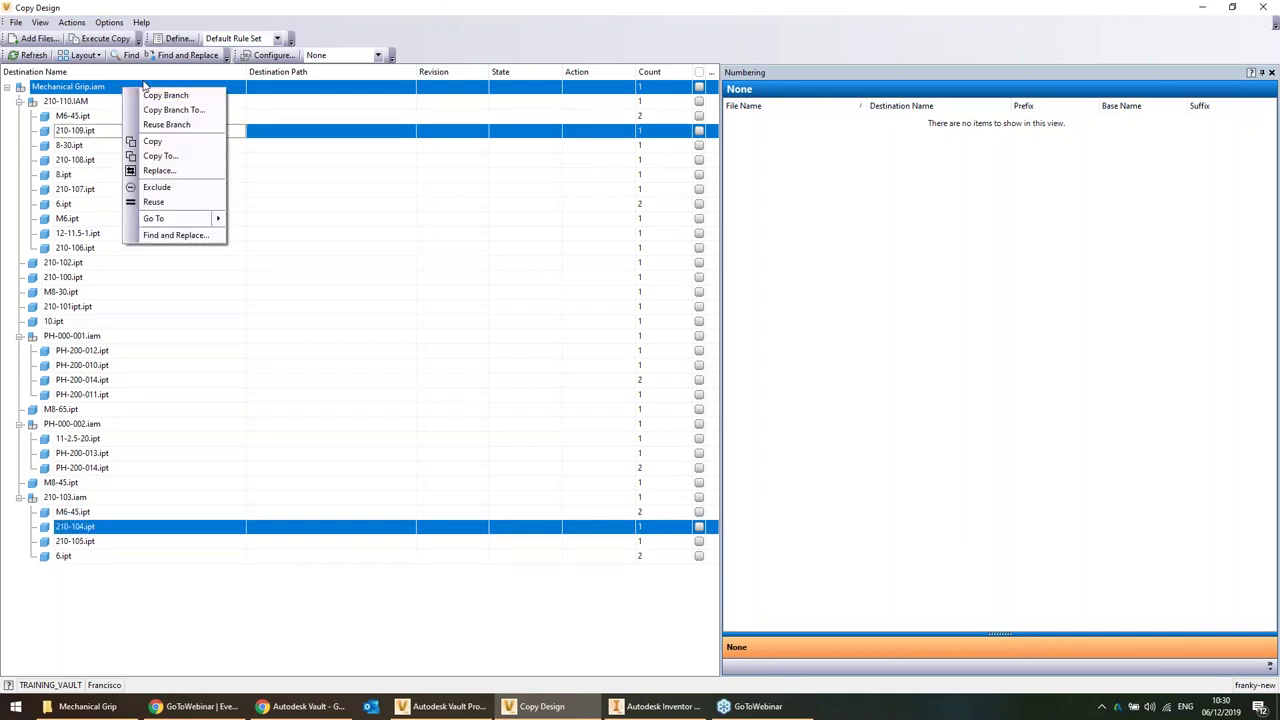
click(160, 156)
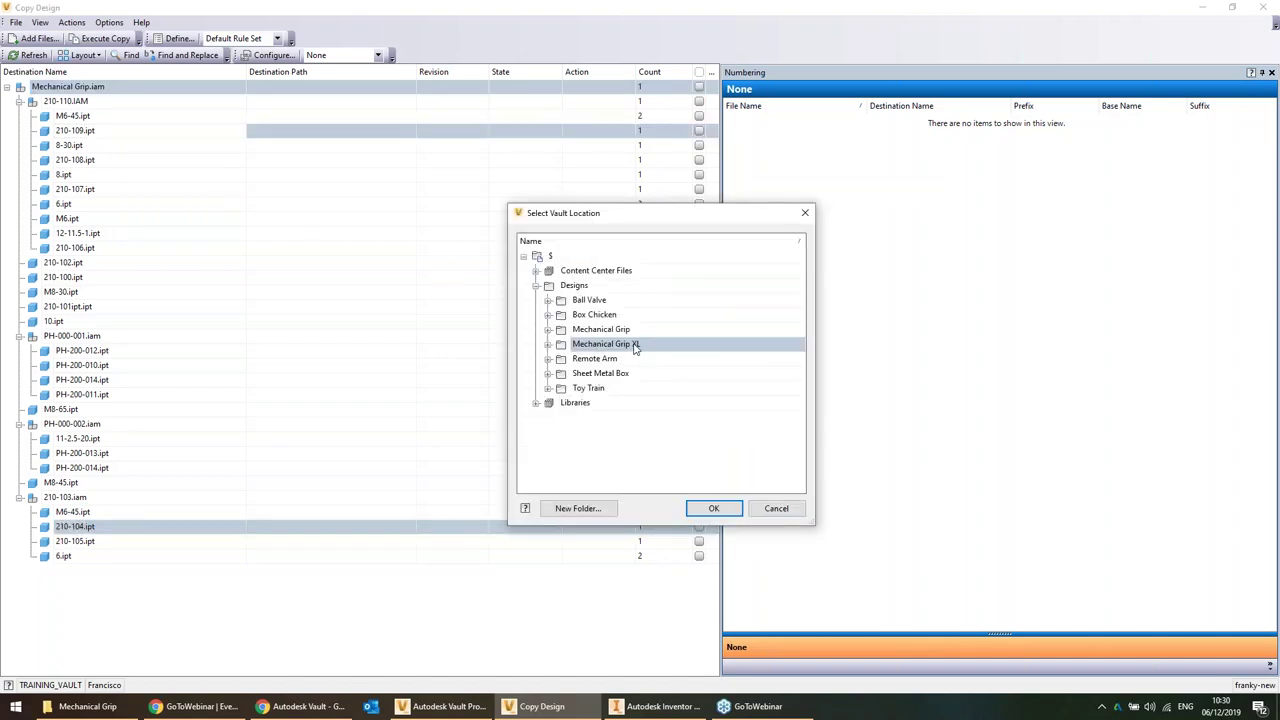
click(632, 348)
key(Return)
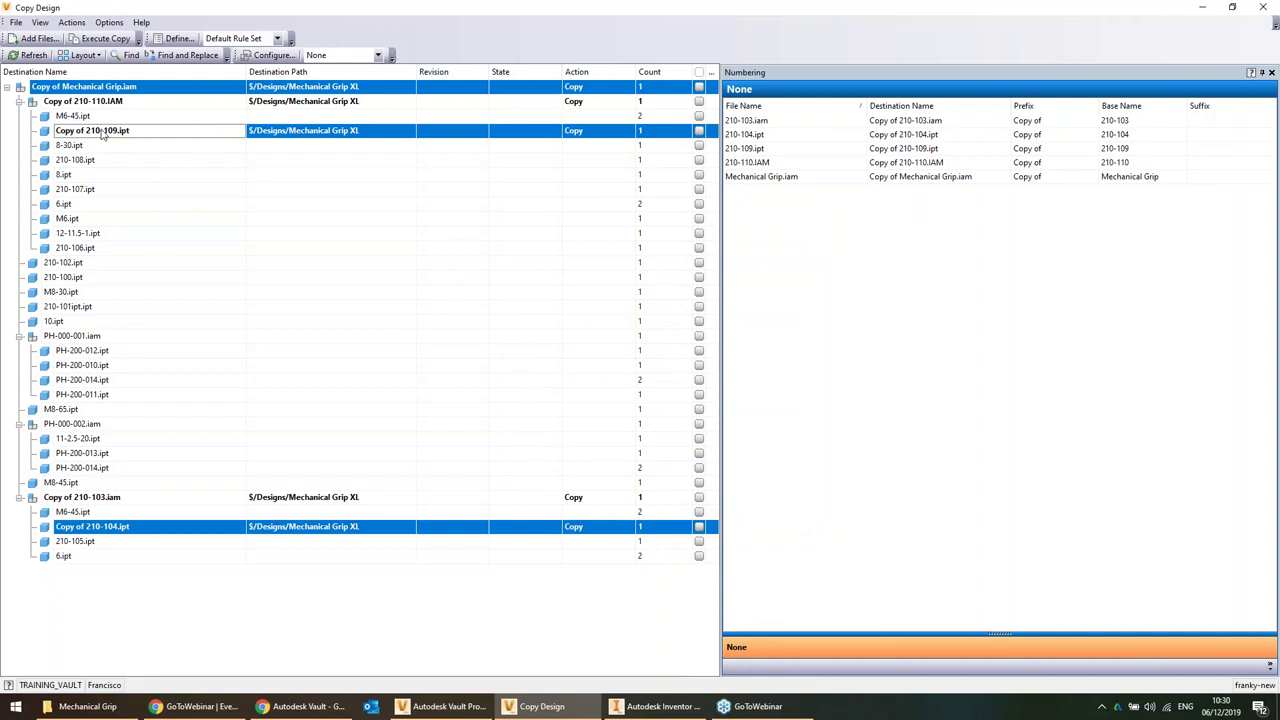
Review the copy entries for Mechanical Grip.iam, 210-109.ipt, 210-104.ipt and 210-103.iam in the Copy Design file tree
click(74, 88)
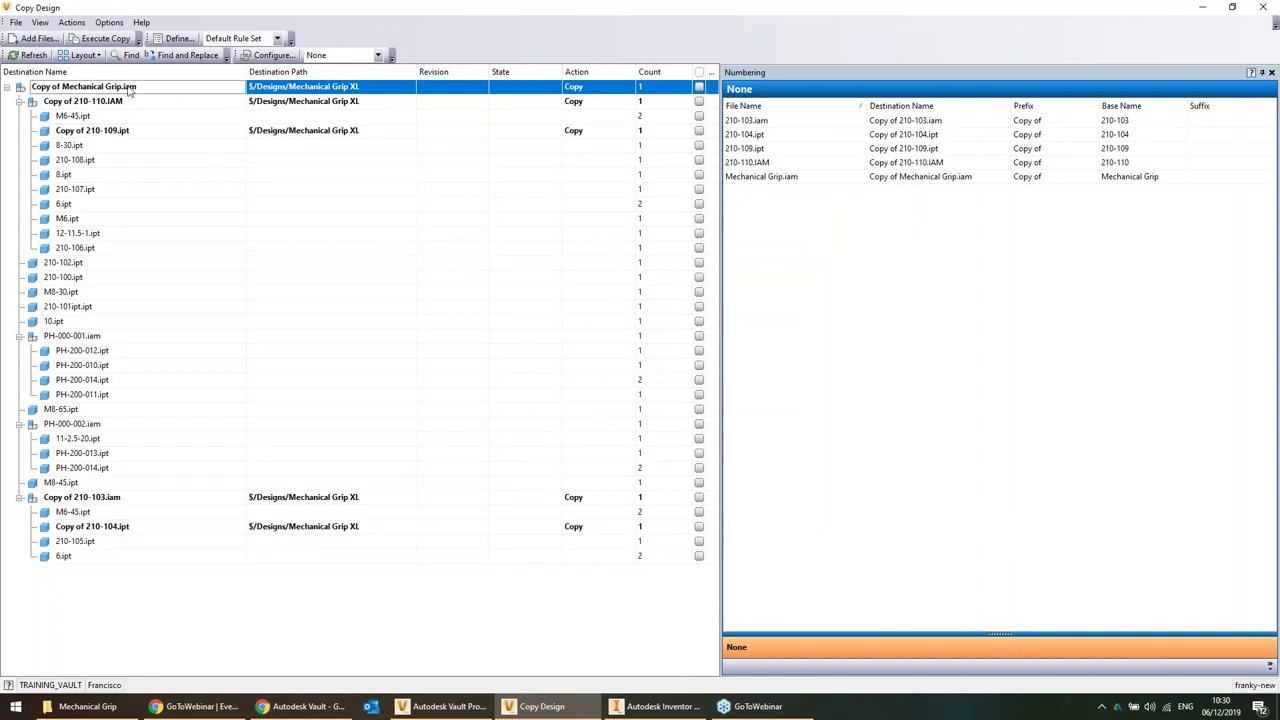
click(105, 132)
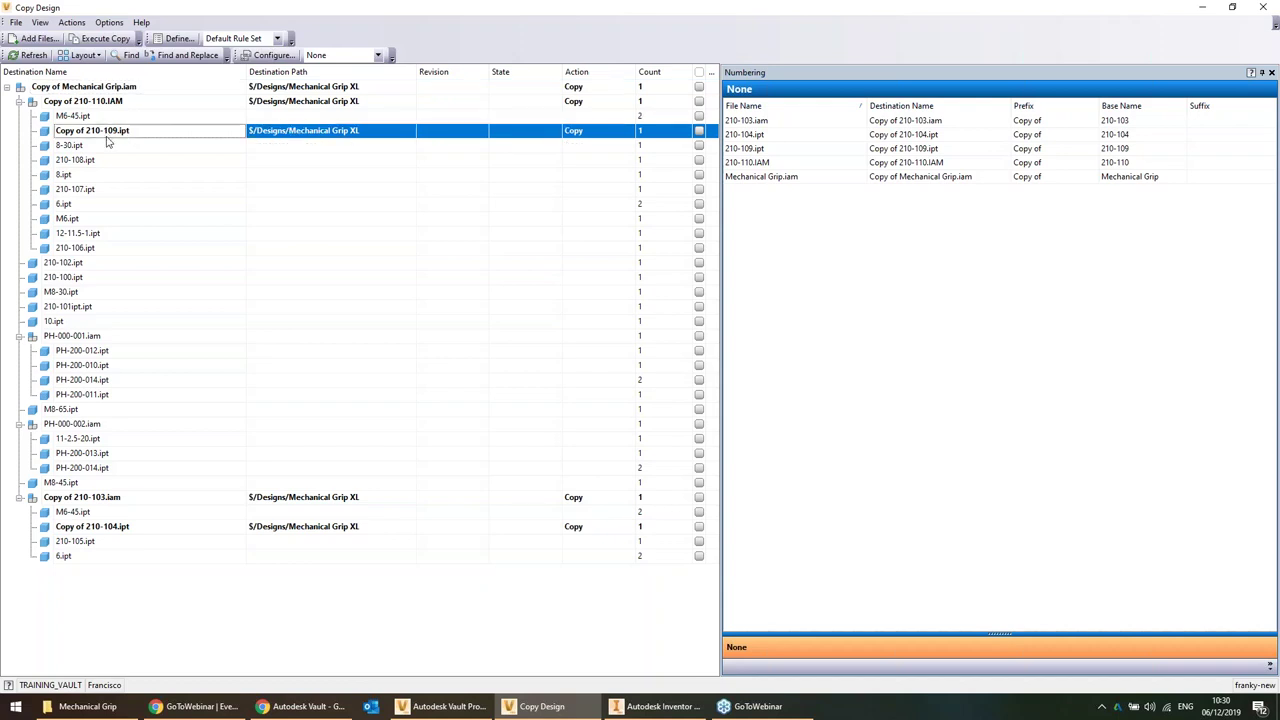
click(140, 530)
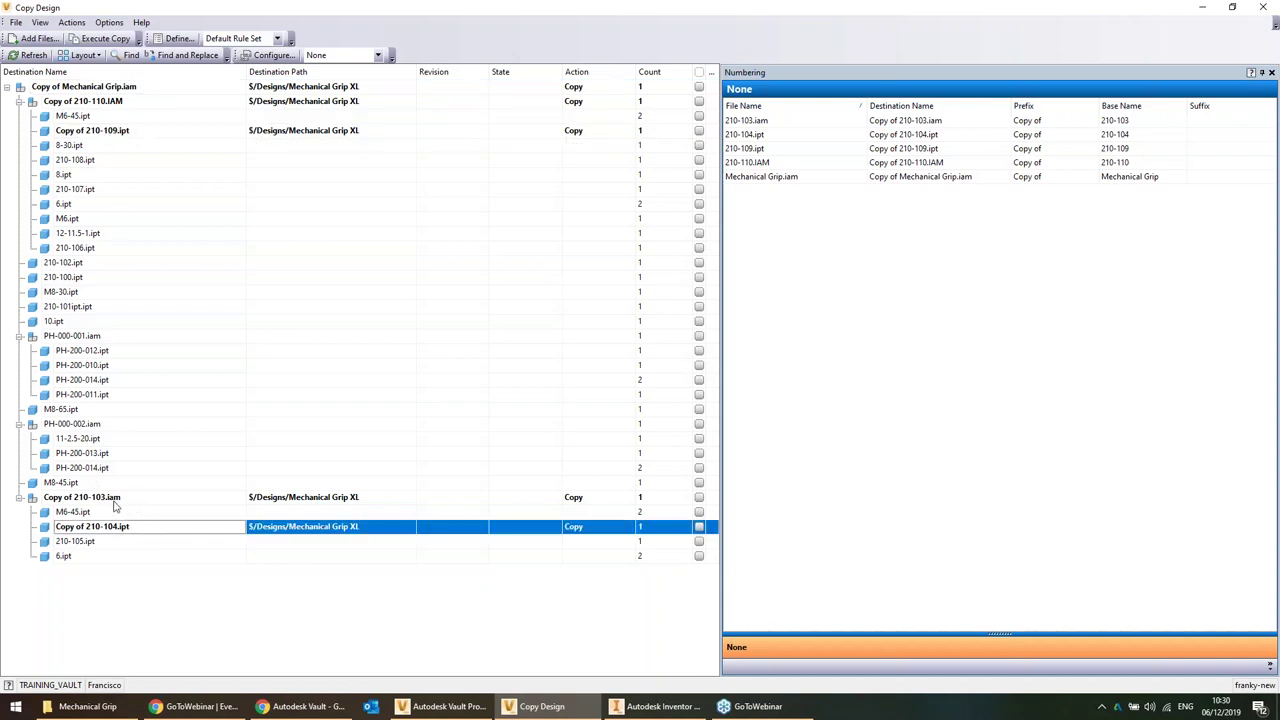
click(116, 500)
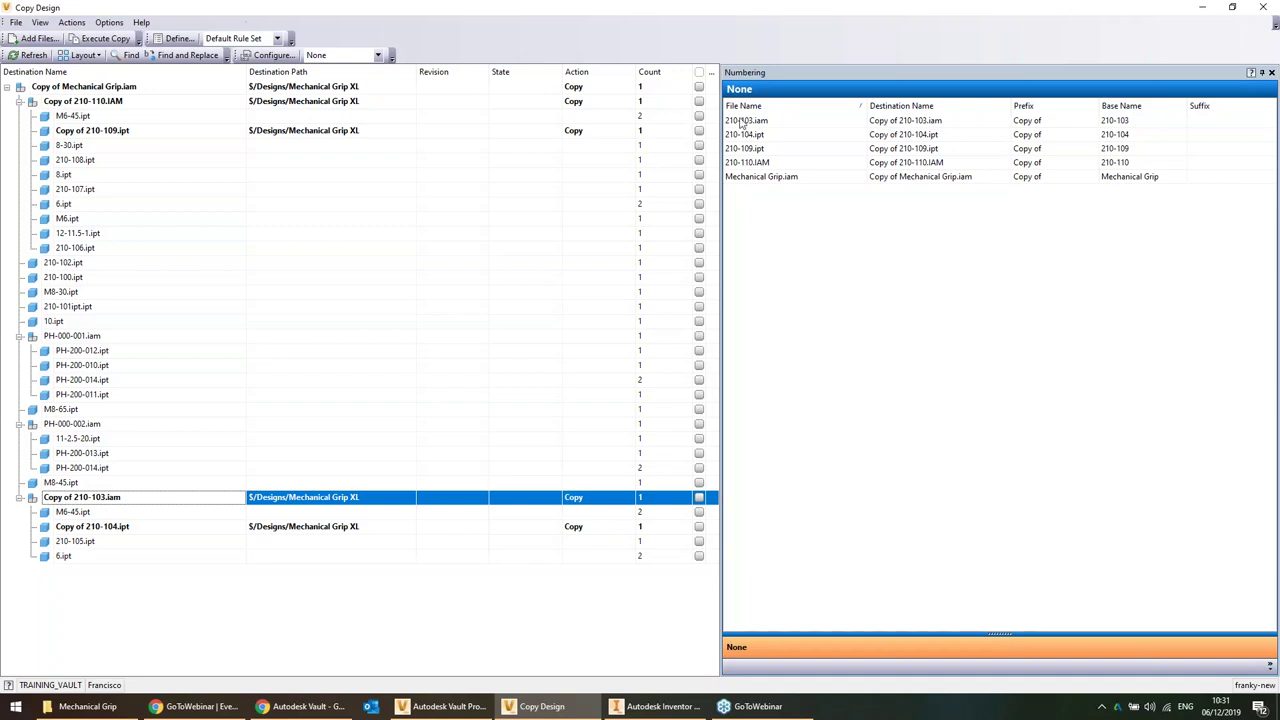
Narrow the File Name column in the numbering list and clear the prefix for all five copied files
click(831, 289)
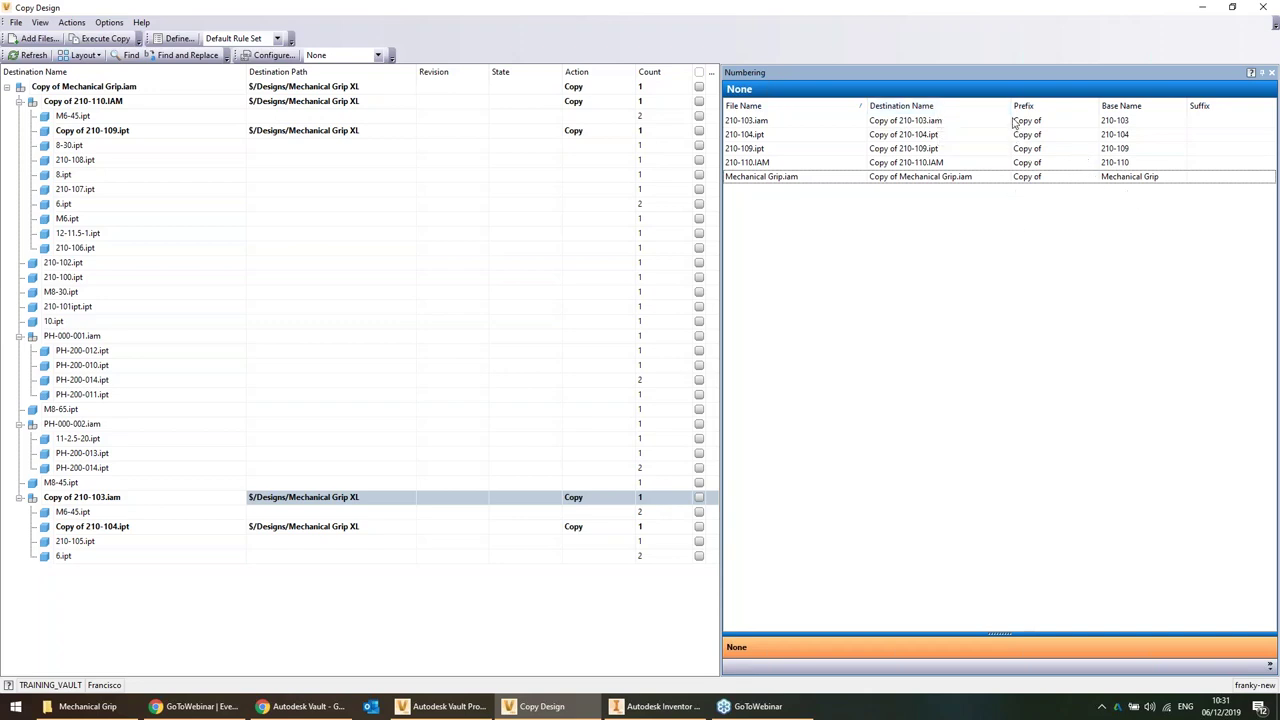
drag(866, 105, 826, 105)
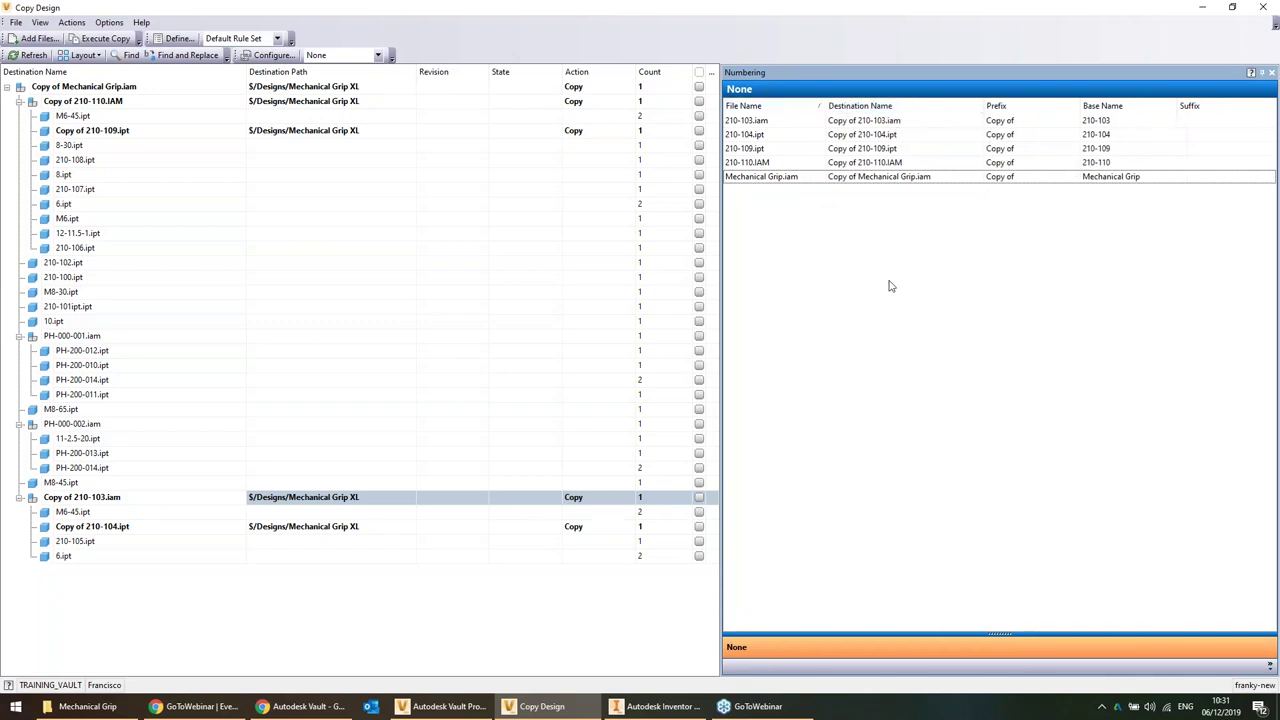
click(1013, 124)
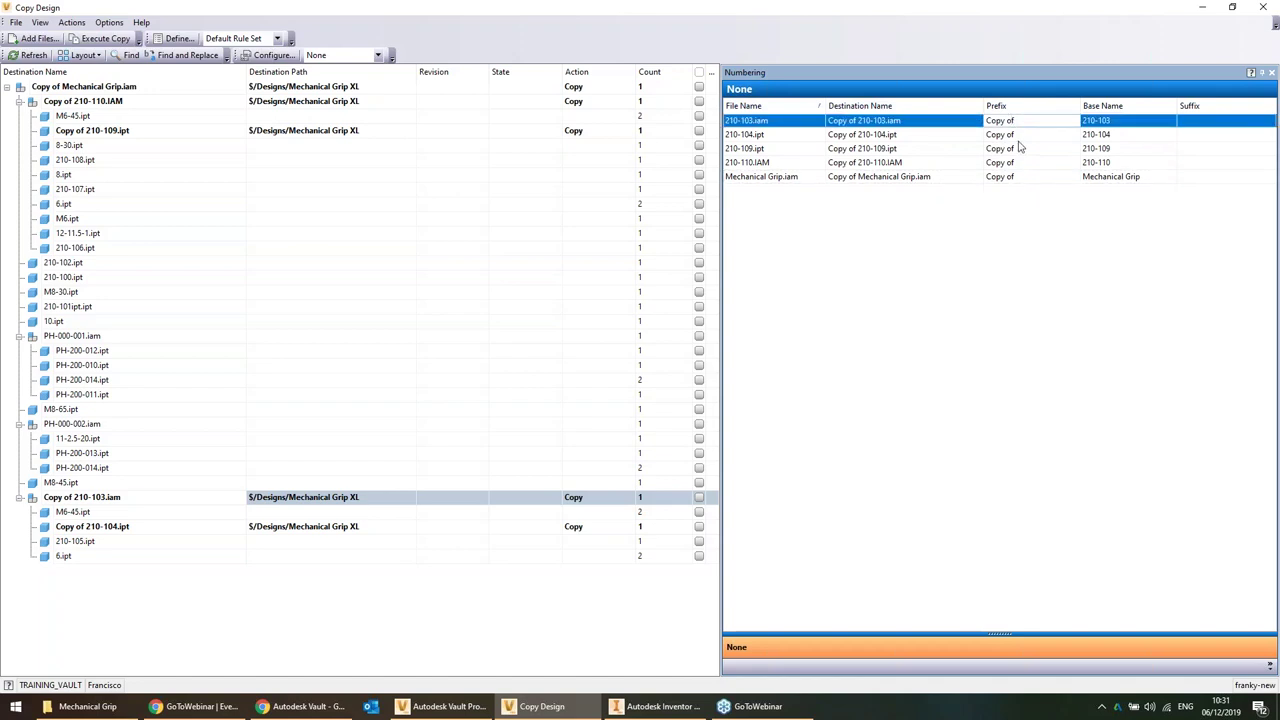
shift+click(1012, 176)
right_click(1047, 182)
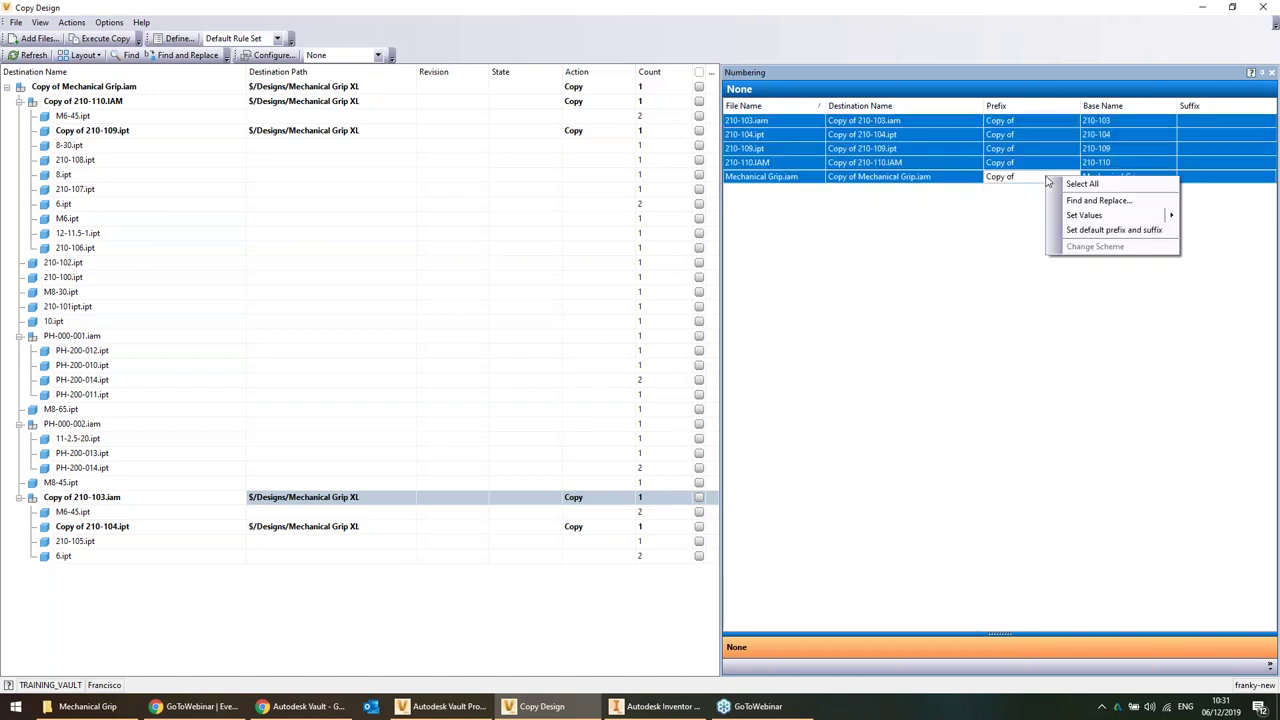
mouse_move(1110, 215)
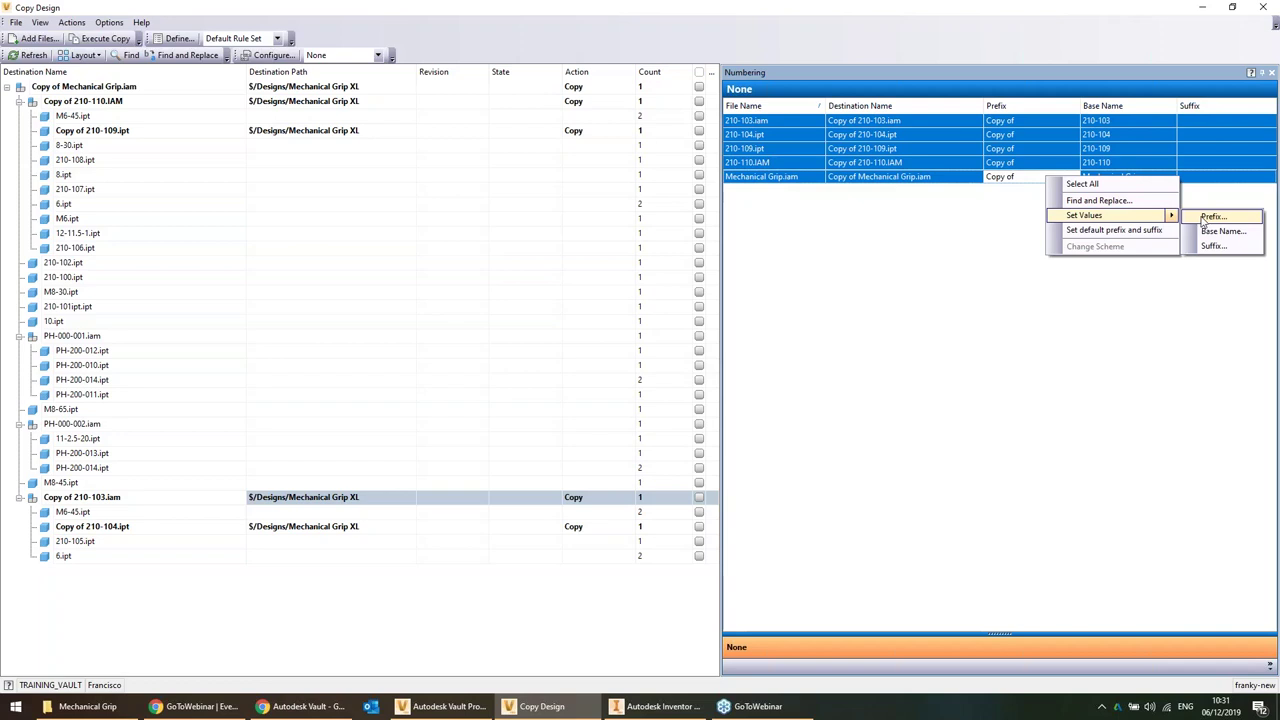
click(1210, 217)
click(700, 369)
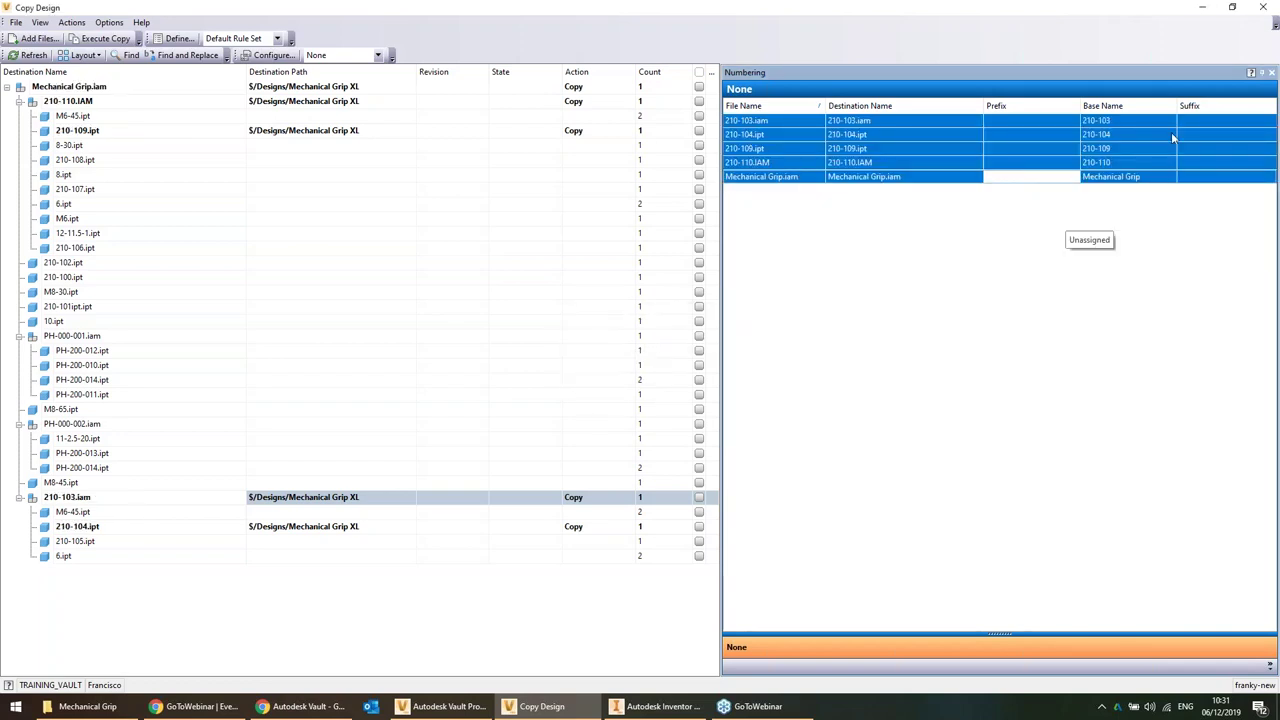
Set the suffix to XL, preceded by a space, for 210-103.iam and 210-104.ipt in the numbering list
click(1208, 121)
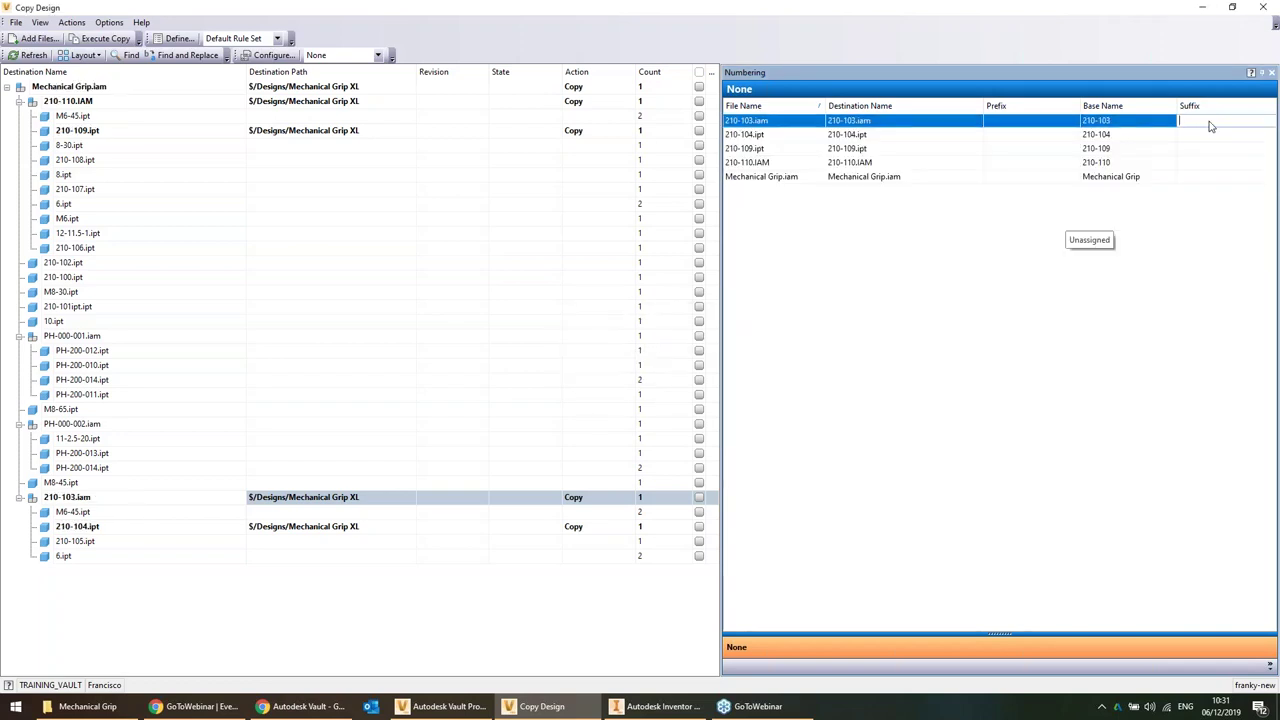
text(XL)
double_click(1217, 120)
key(Down)
key(ctrl+v)
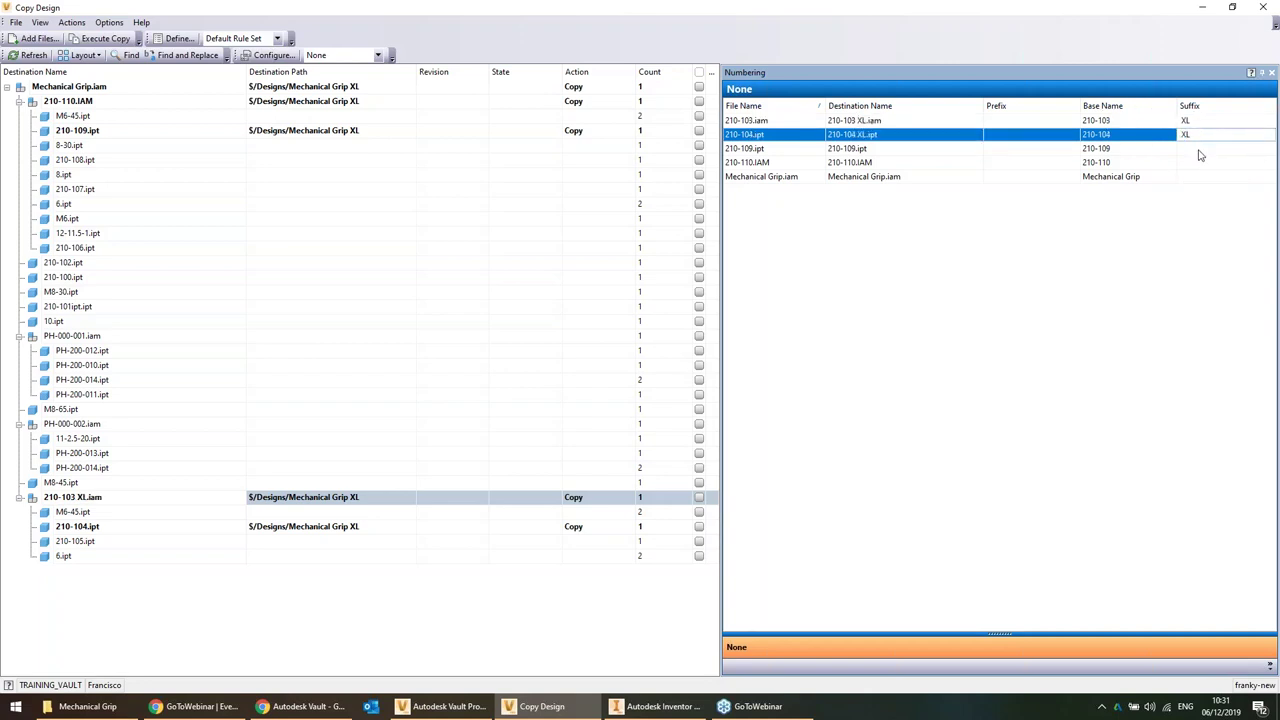
Add the suffix XL to 210-109.ipt, 210-110.IAM and Mechanical Grip.iam in the numbering table
key(Down)
key(ctrl+v)
key(Down)
key(ctrl+v)
key(Down)
key(ctrl+v)
click(1210, 167)
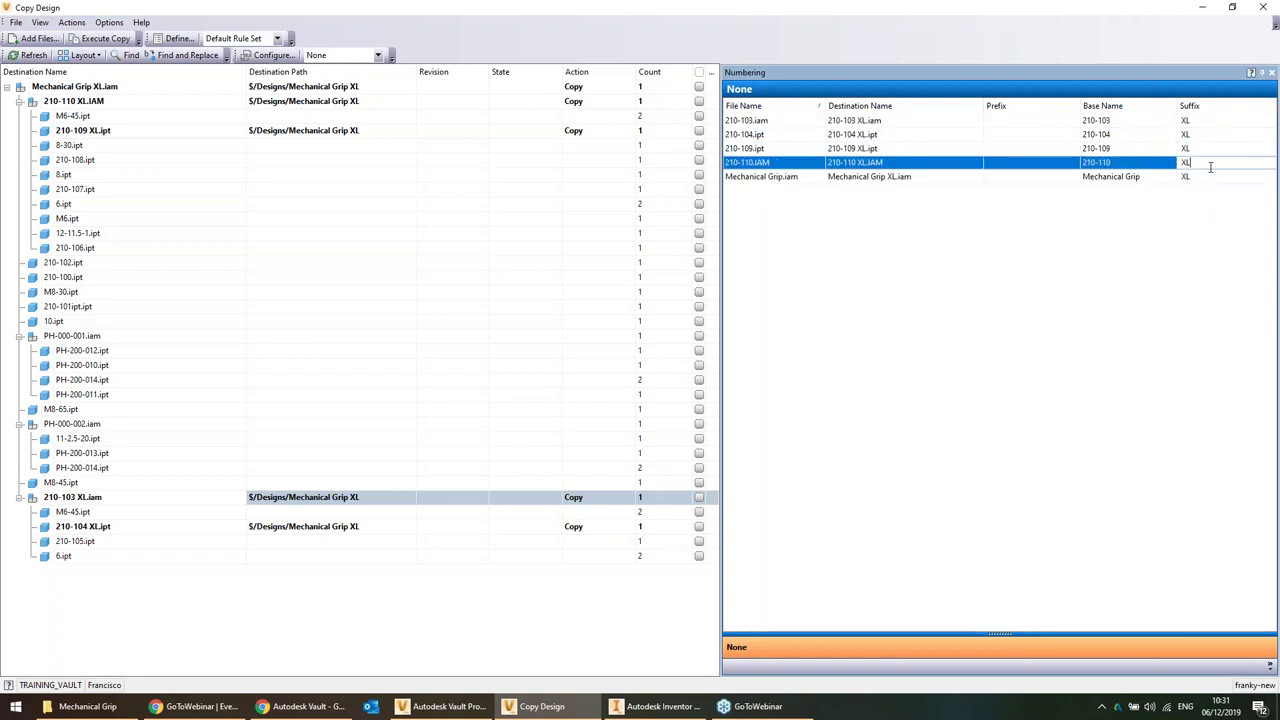
key(Return)
Execute the copy of the design with the XL file names and close Copy Design
click(845, 181)
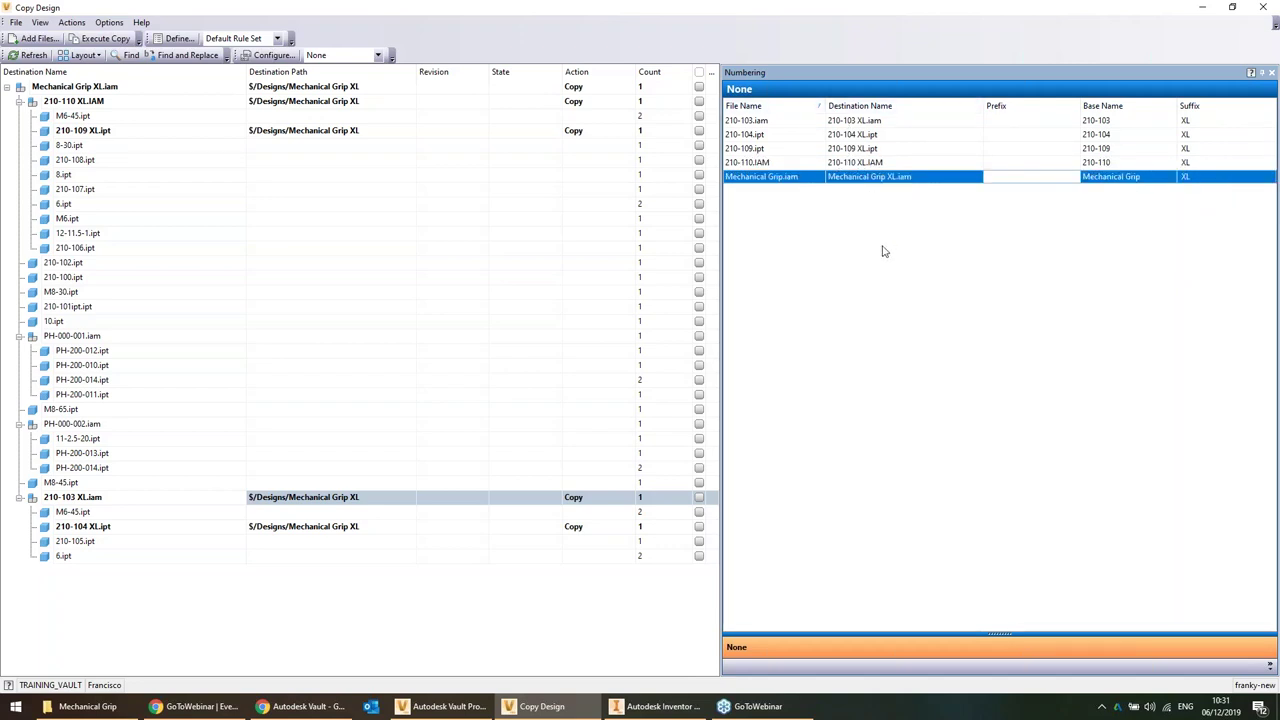
click(851, 150)
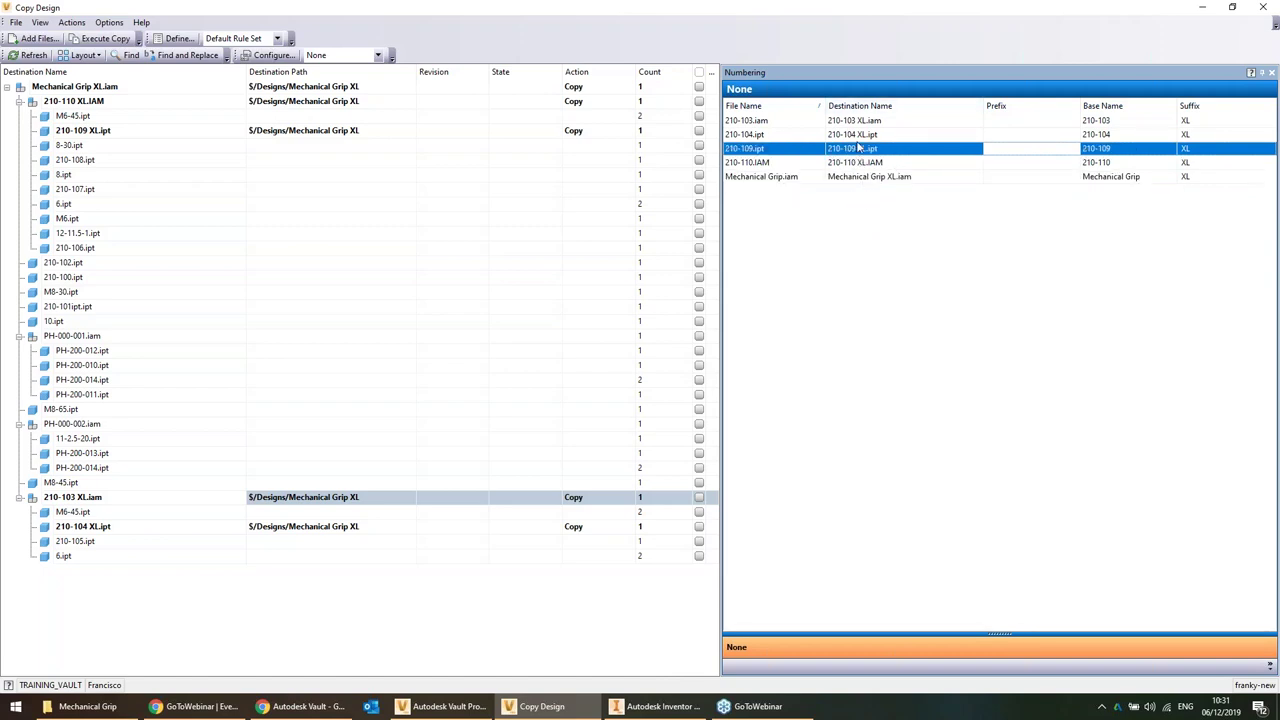
key(Up)
key(Up)
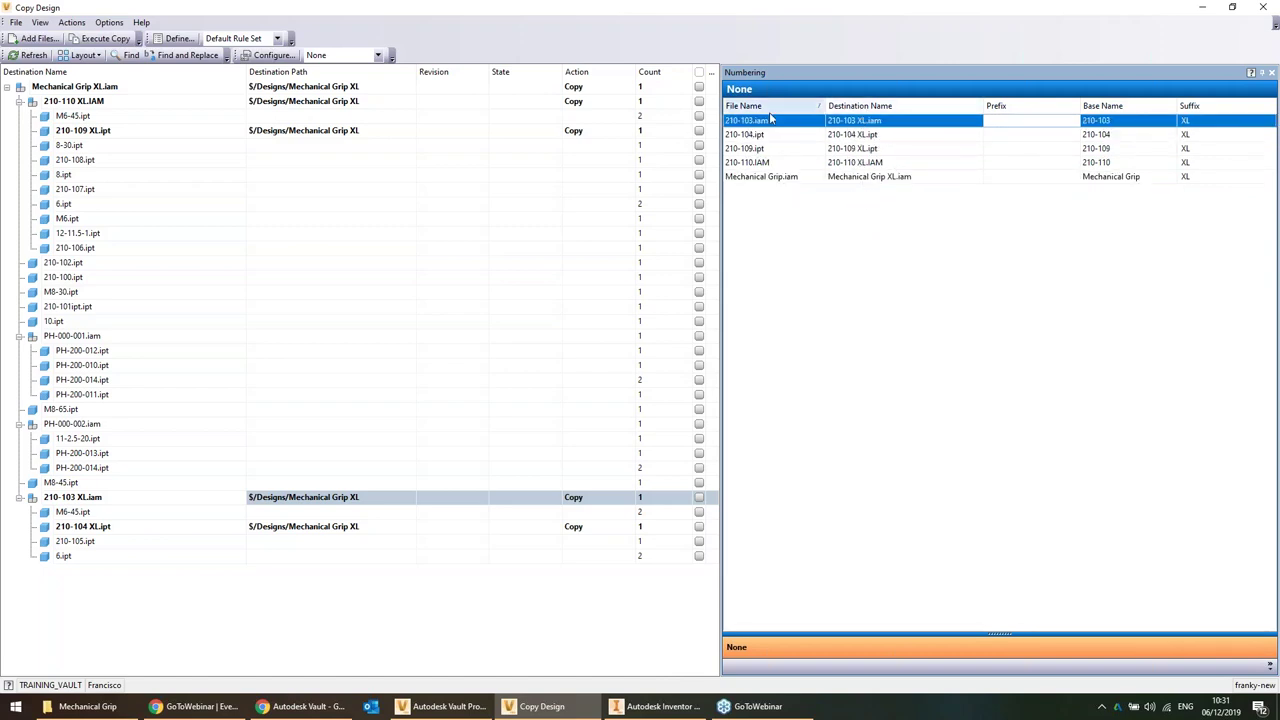
click(105, 39)
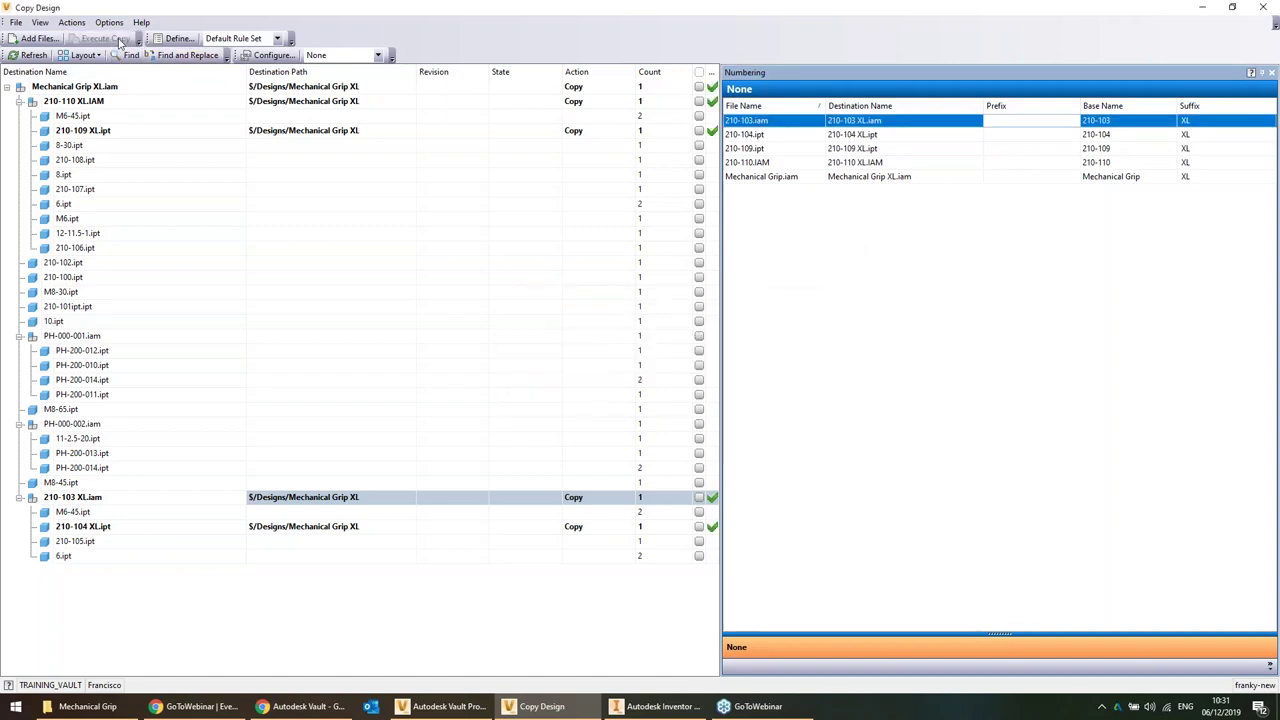
click(1262, 8)
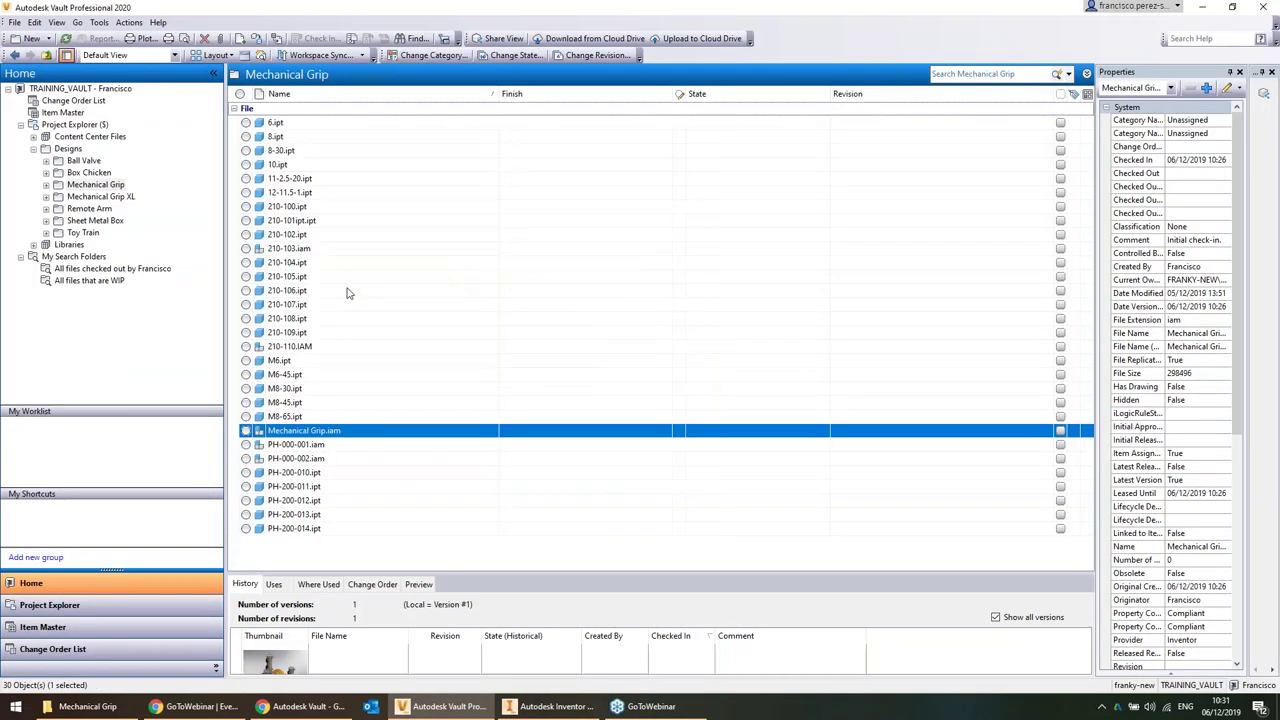
Look at the original Mechanical Grip folder and the history of Mechanical Grip.iam
click(347, 290)
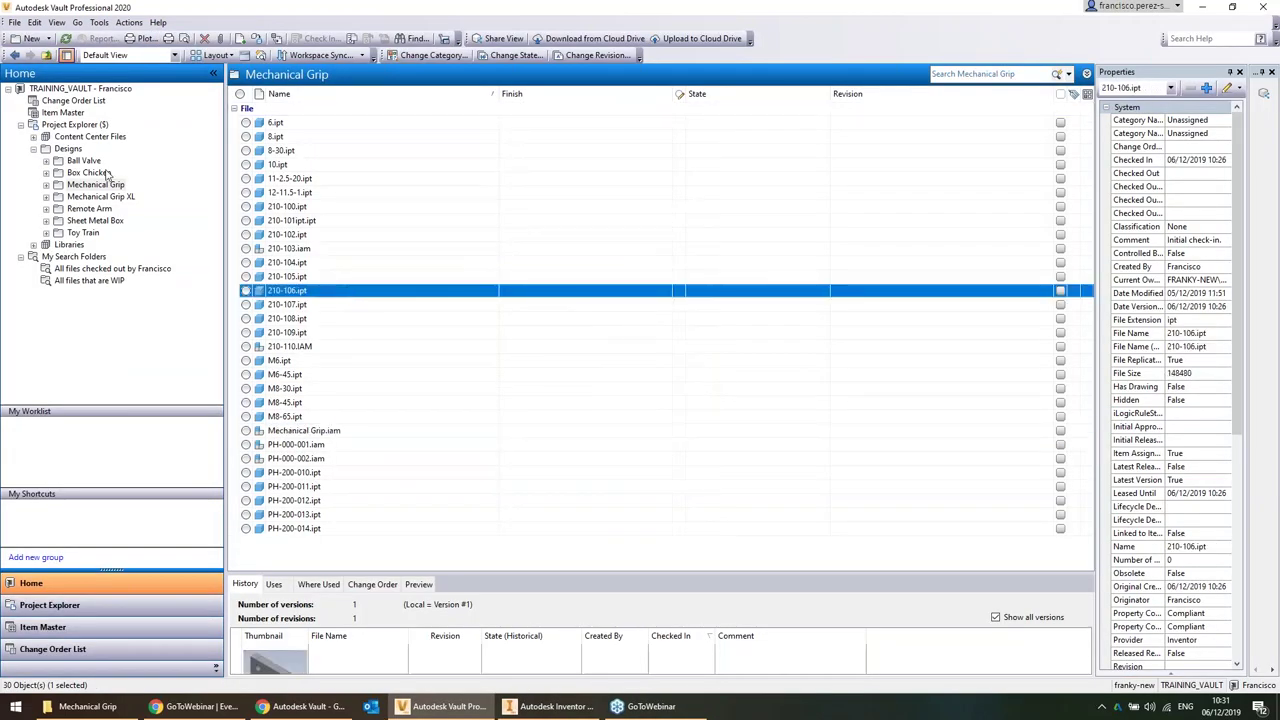
click(96, 185)
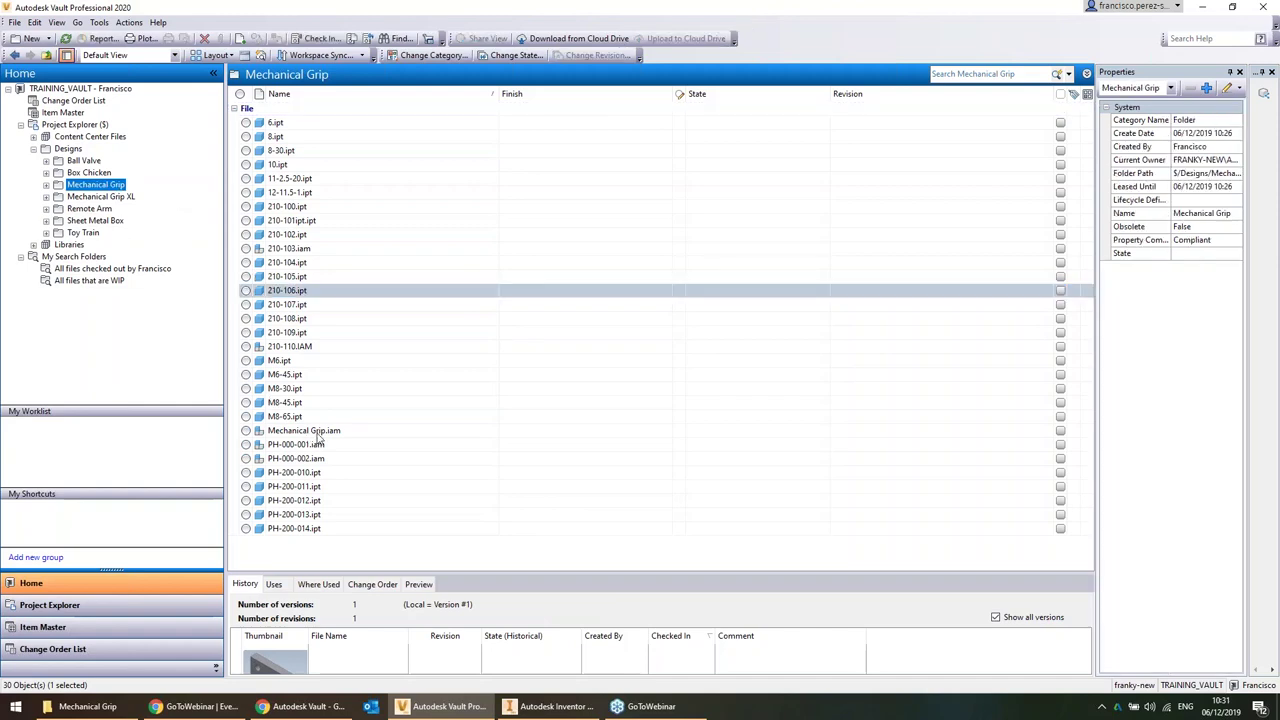
click(318, 433)
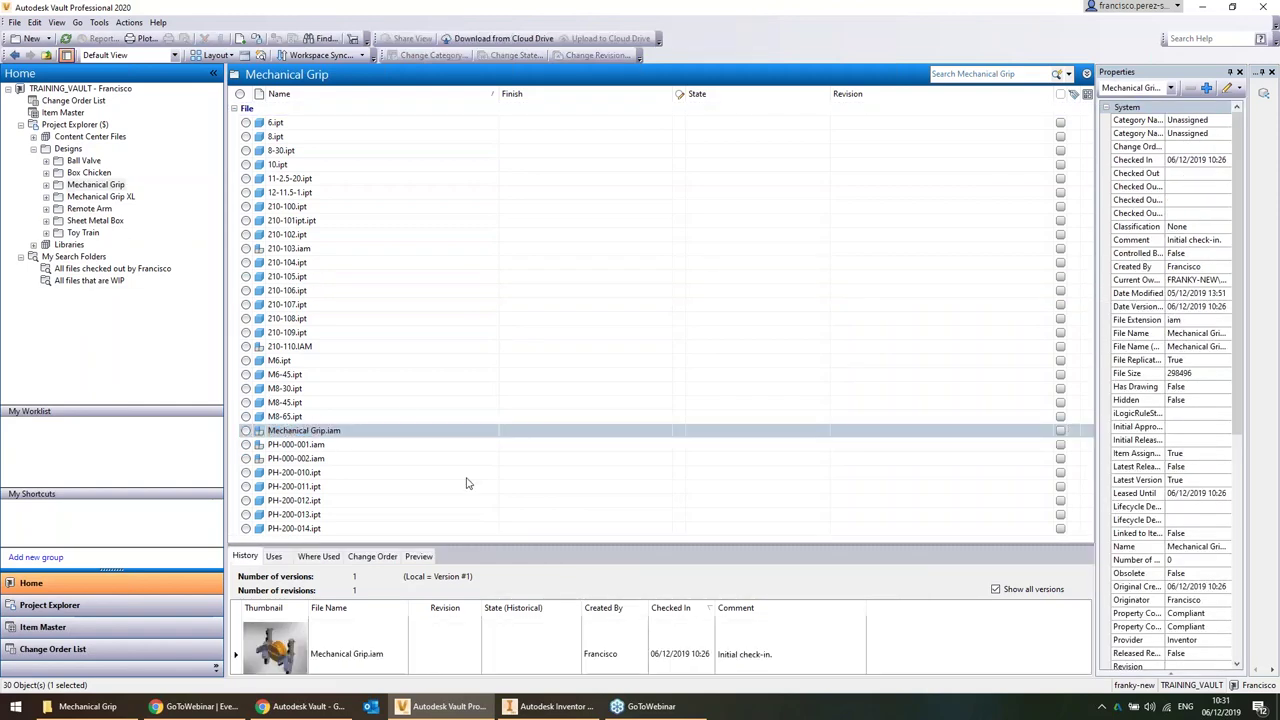
Open the Mechanical Grip XL folder and list the files used by Mechanical Grip XL.iam in an enlarged details area
click(101, 197)
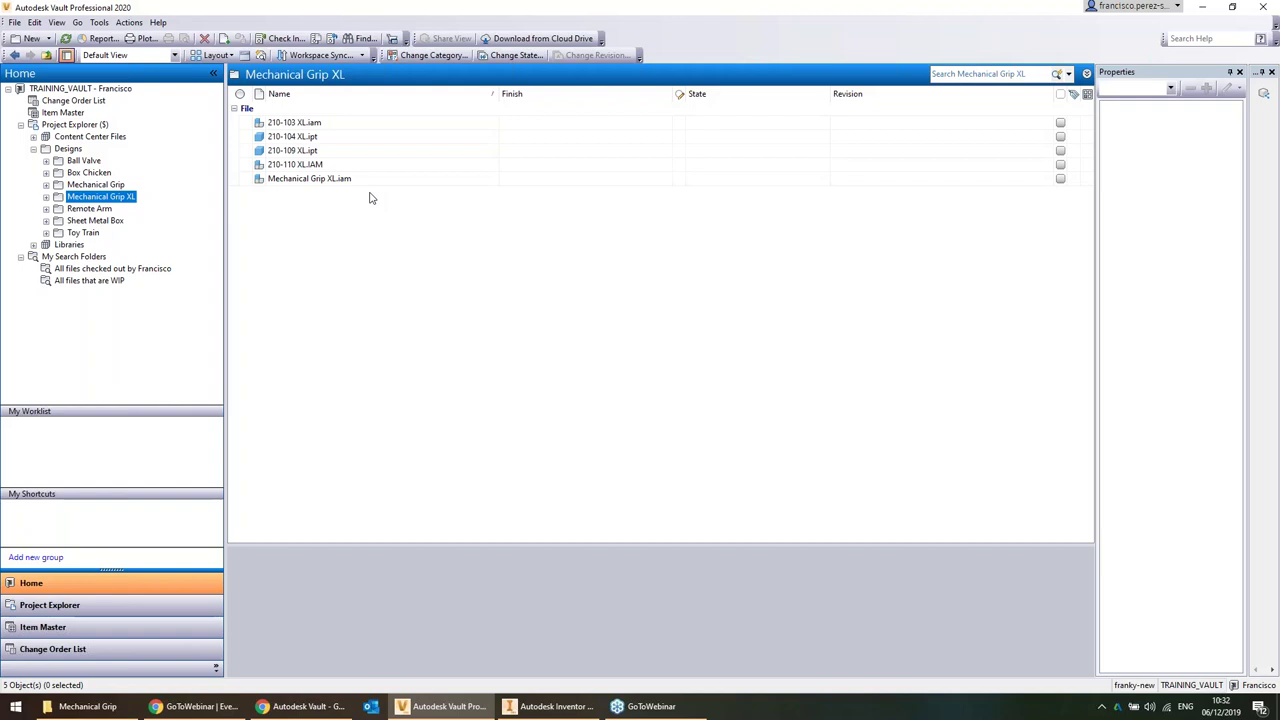
click(322, 180)
drag(478, 545, 497, 377)
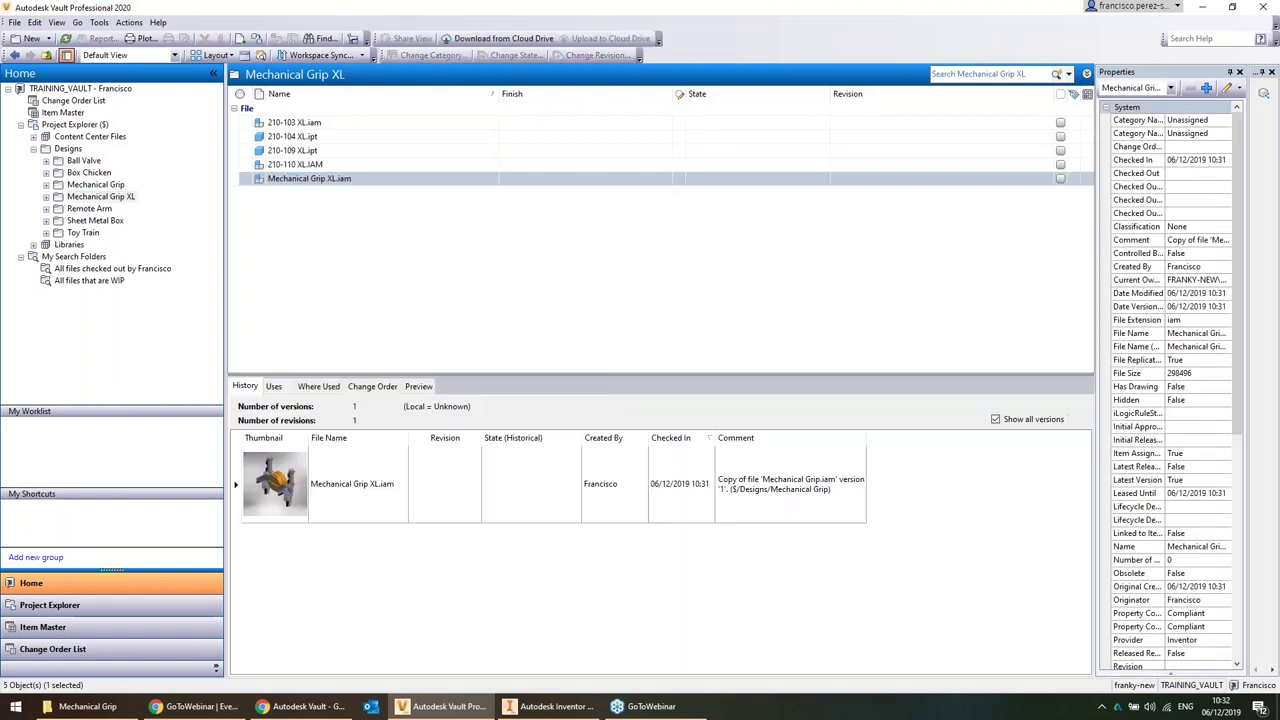
click(274, 387)
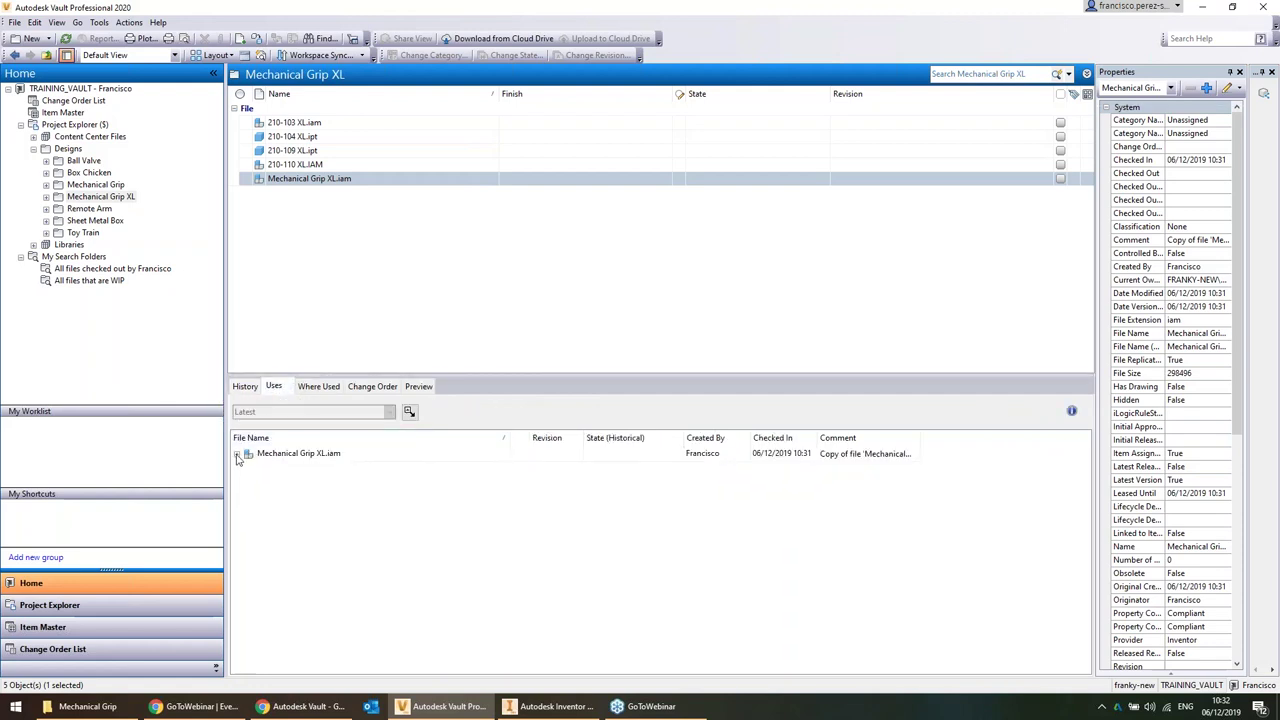
click(237, 454)
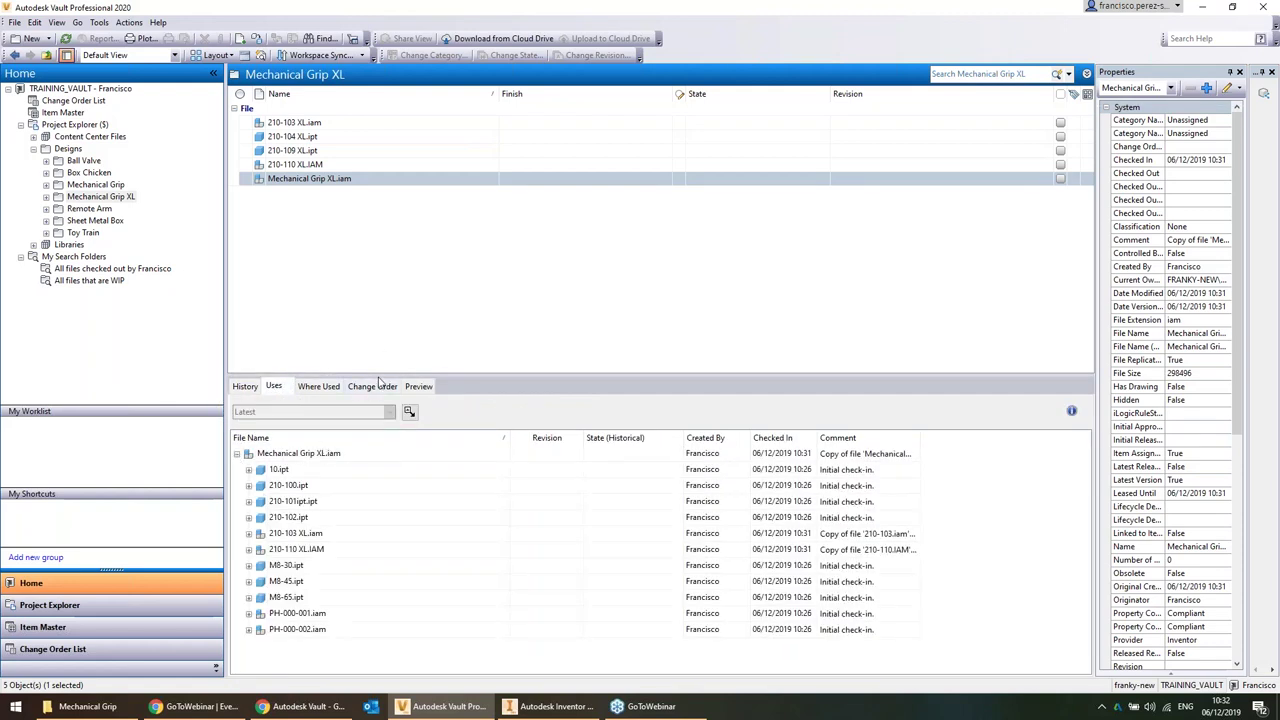
drag(378, 378, 378, 291)
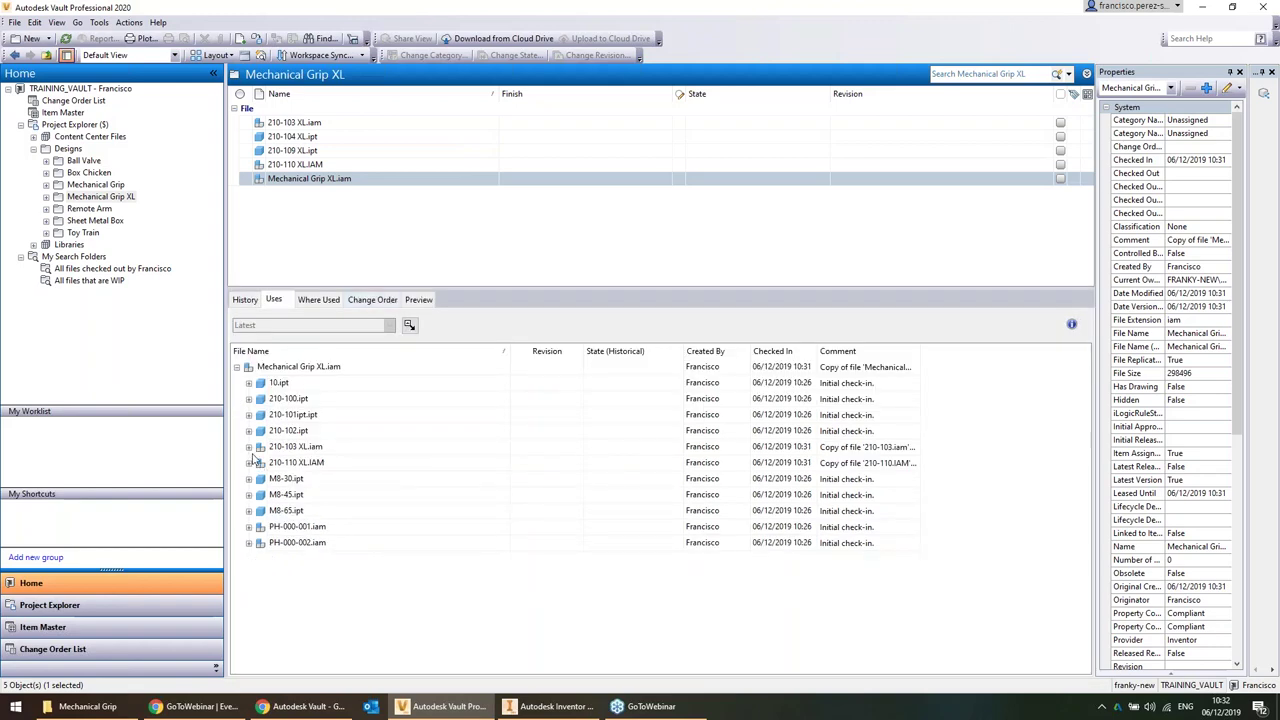
Expand the 210-103 XL and 210-110 XL subassemblies and examine which parts are copied and which are reused
click(249, 447)
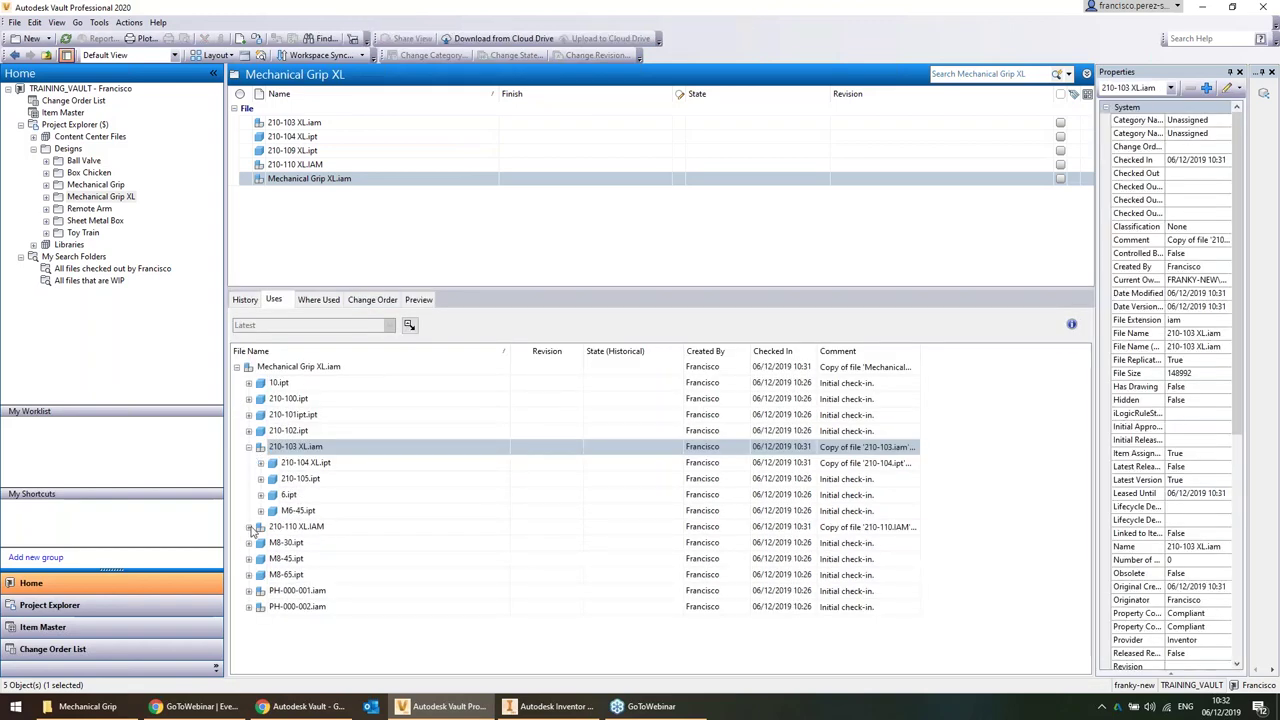
click(249, 527)
click(331, 606)
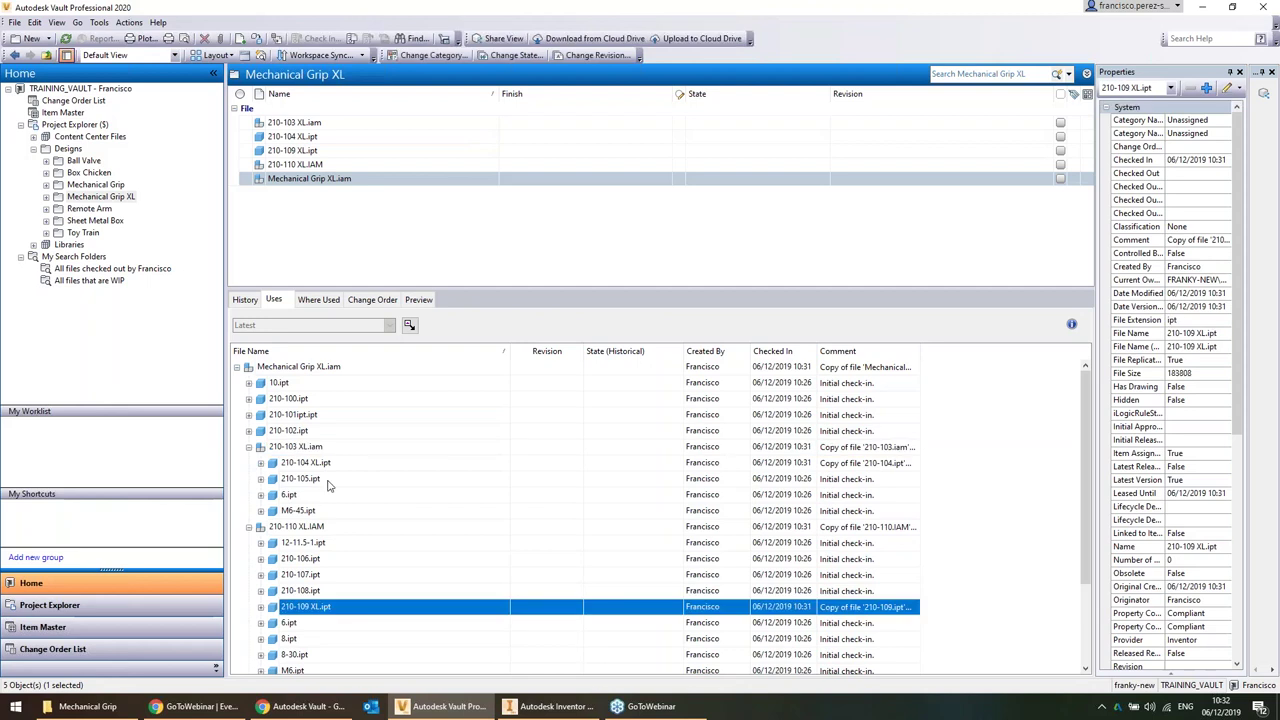
ctrl+click(327, 463)
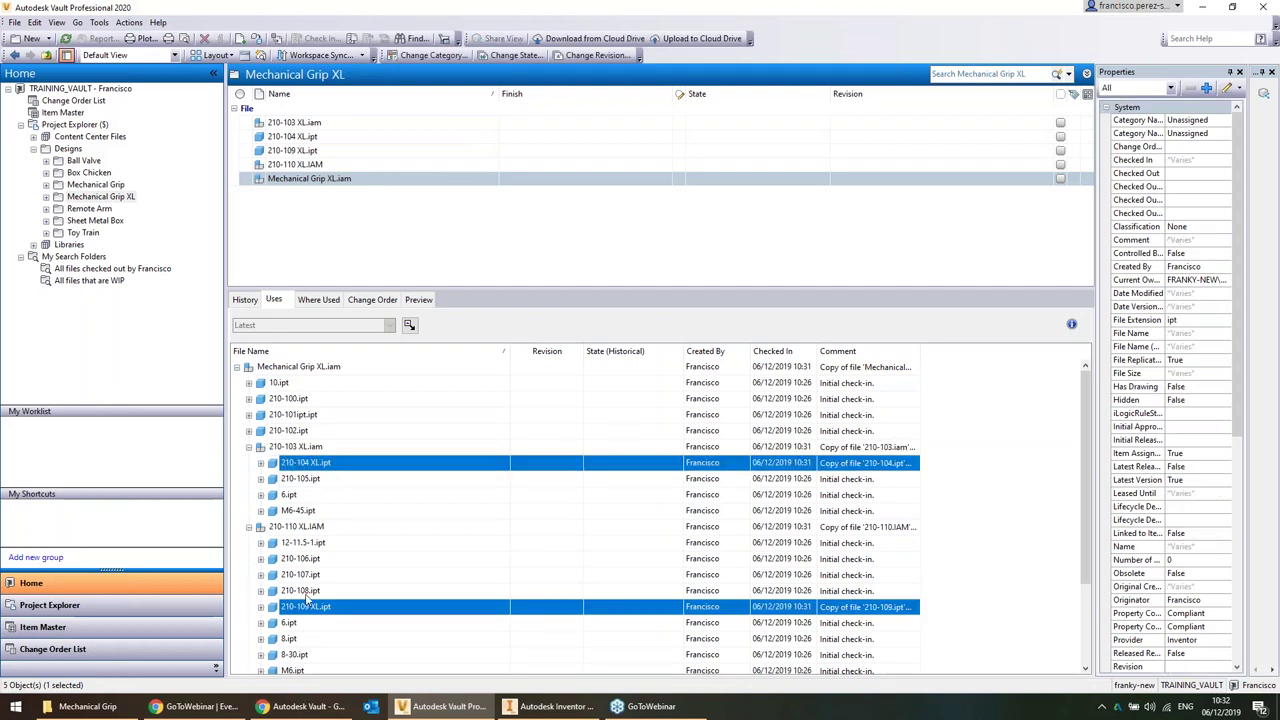
click(322, 431)
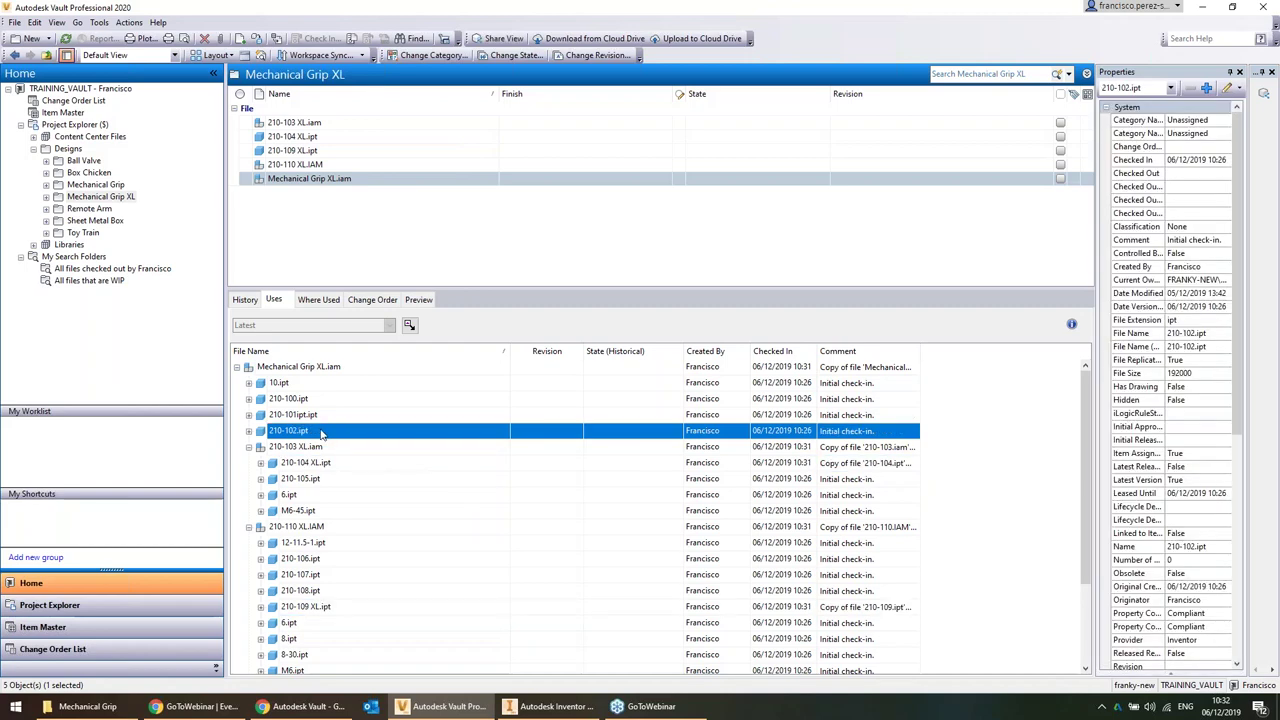
click(312, 414)
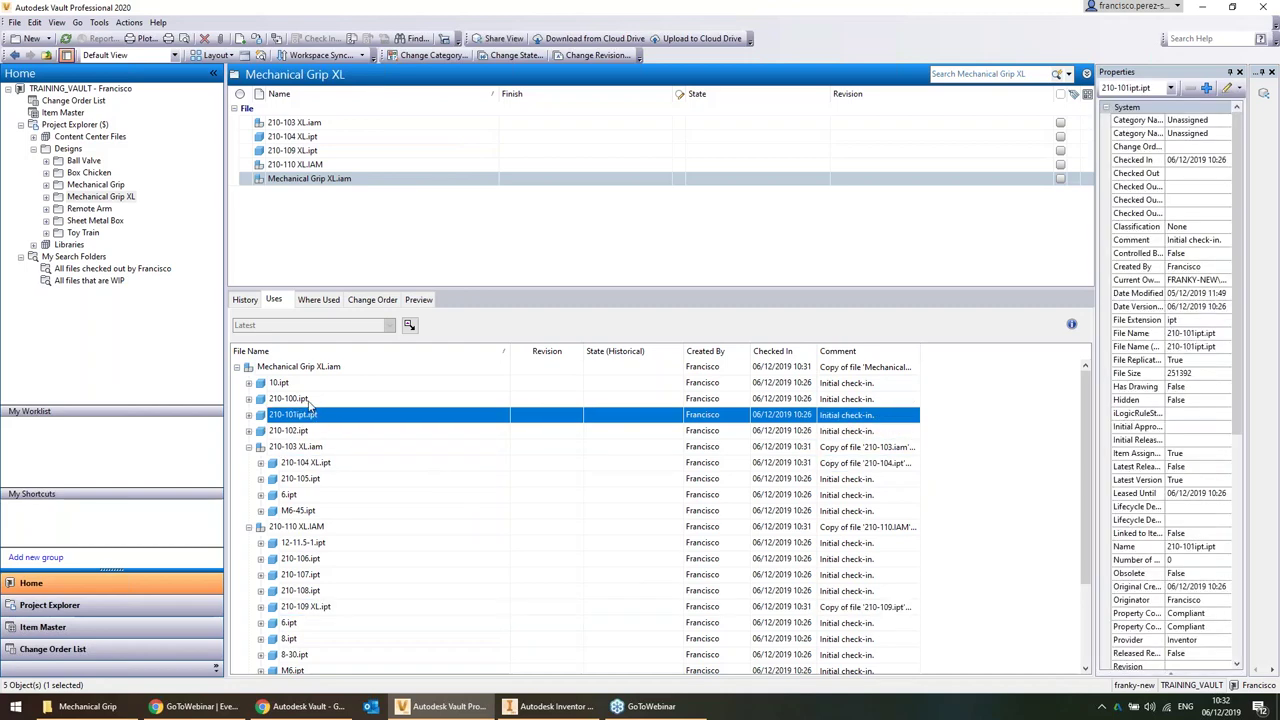
click(300, 399)
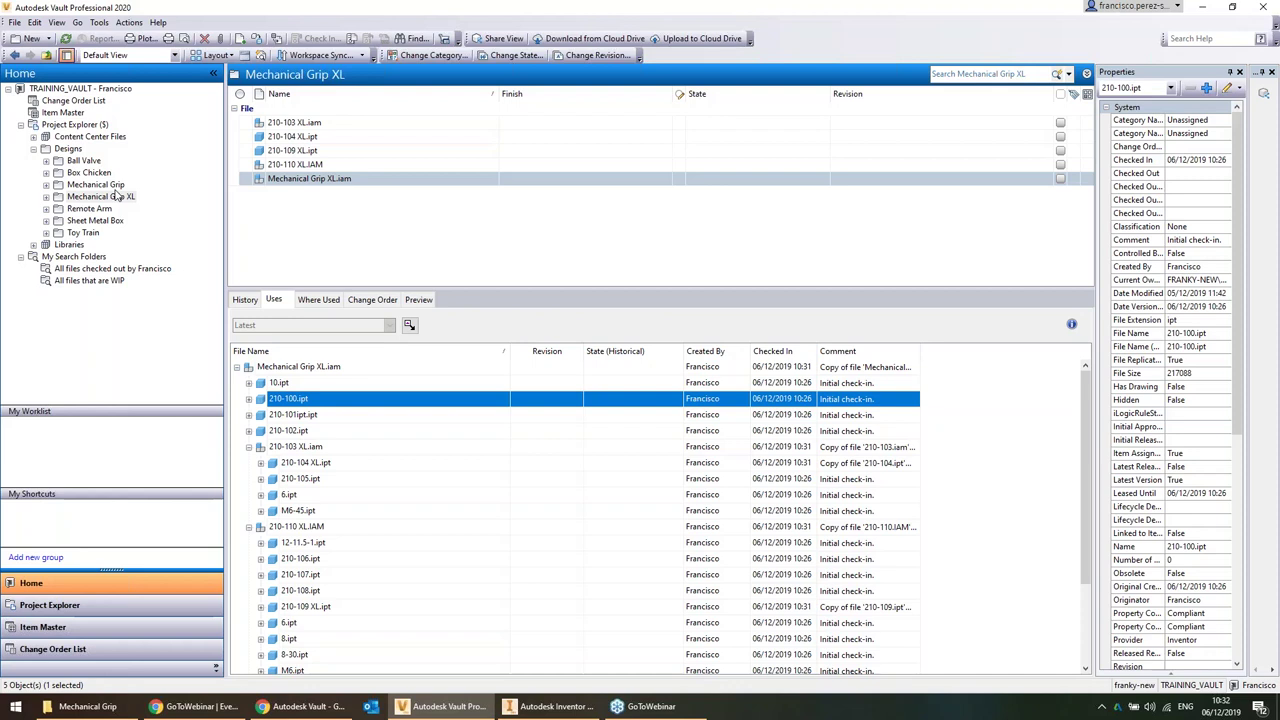
Open Mechanical Grip XL.iam in Inventor, checking it out, and show the Vault status of its files
right_click(346, 179)
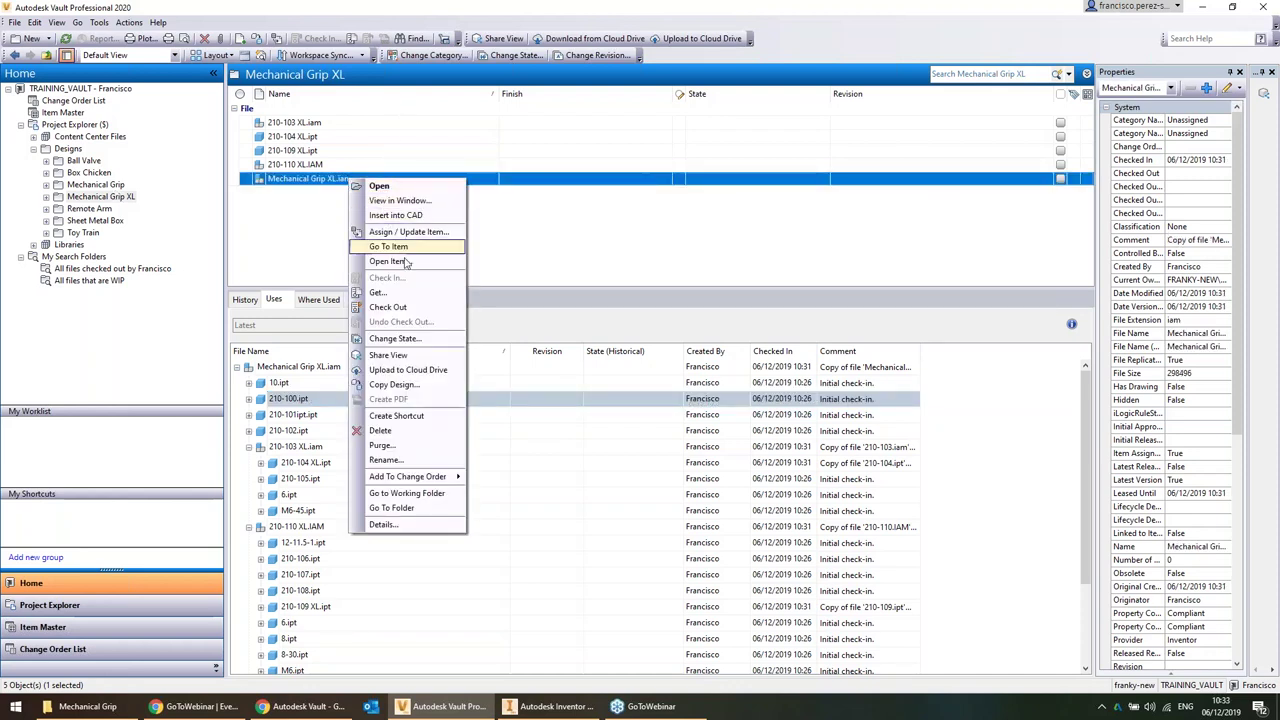
click(400, 307)
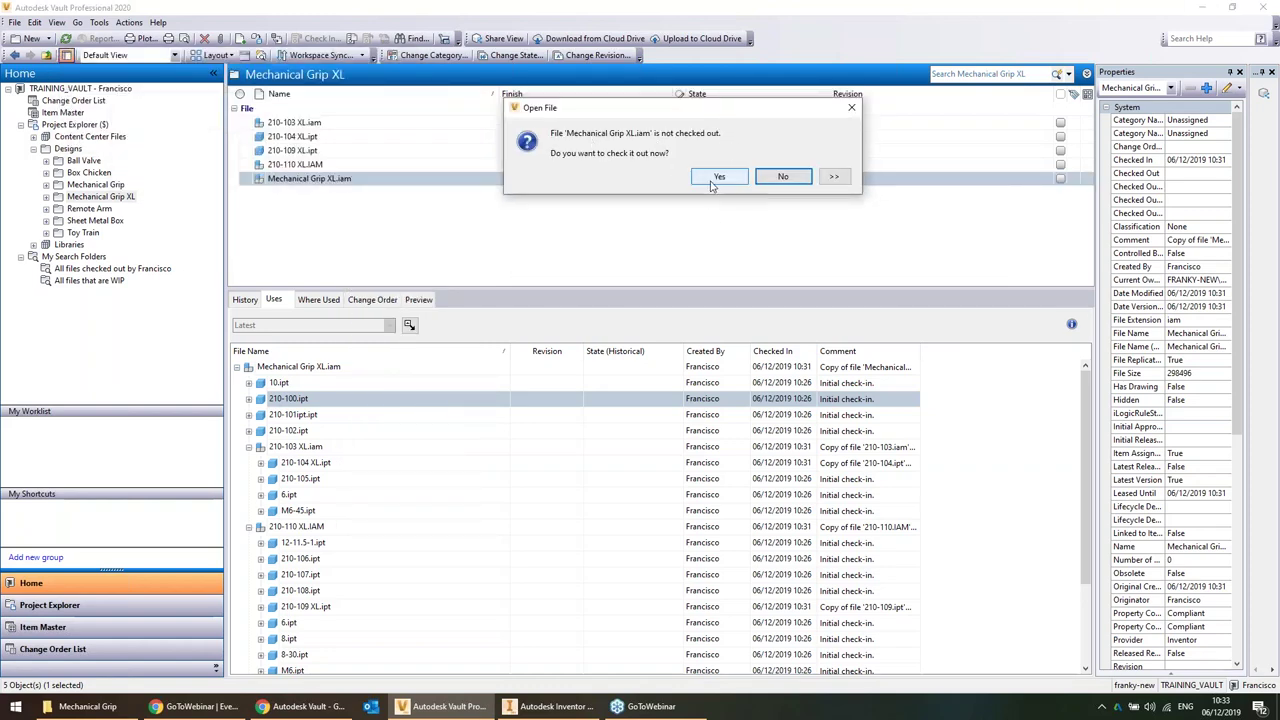
click(716, 178)
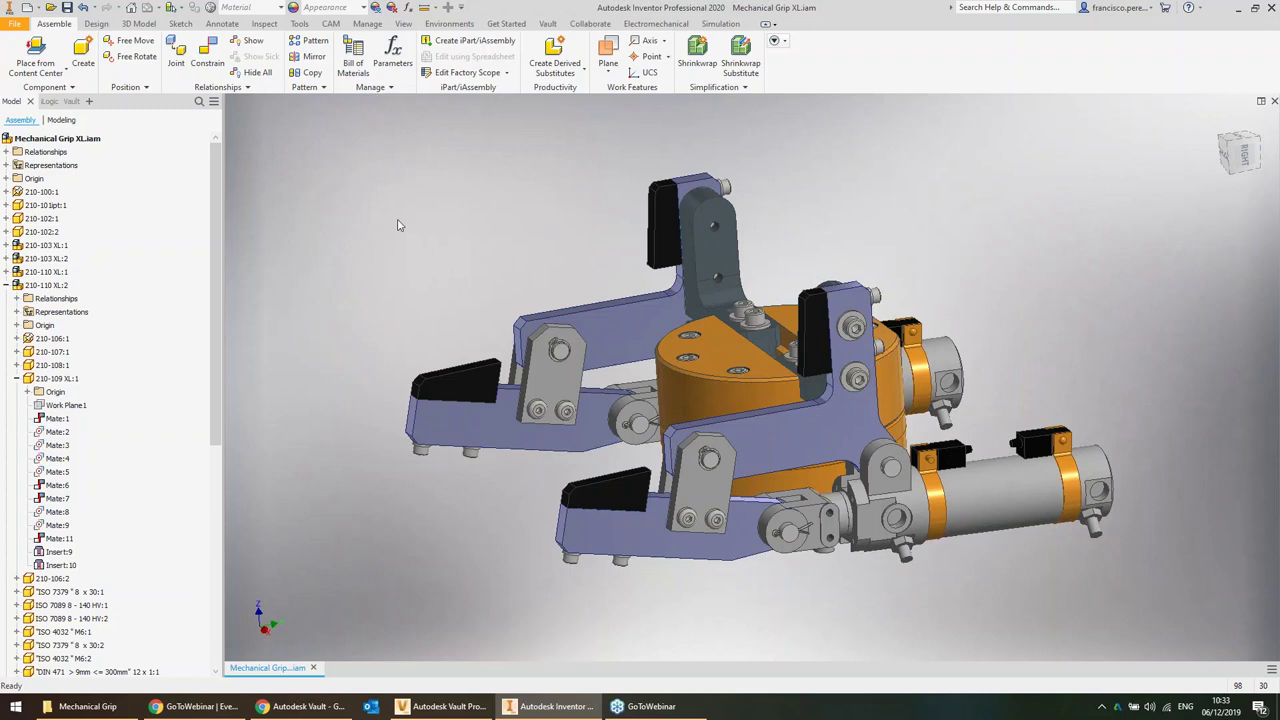
click(71, 102)
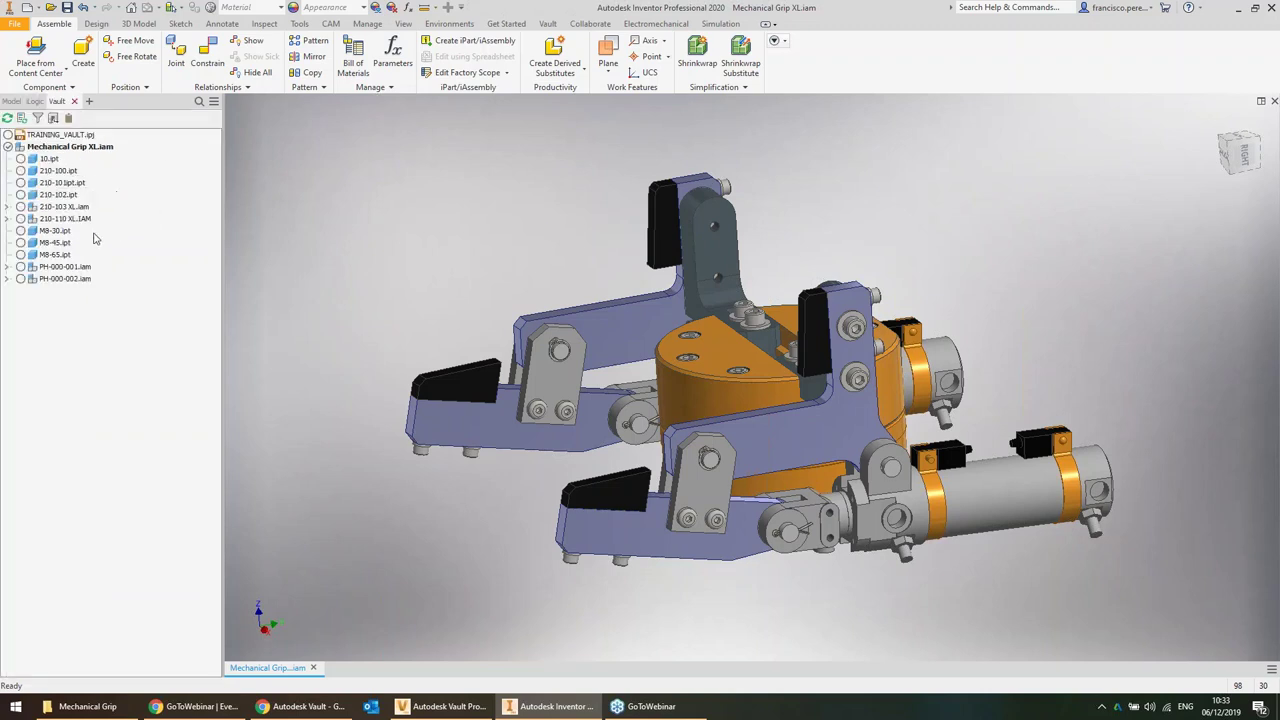
Edit the lower front gripper arm in place and move its free-end faces and two bolt holes -125 mm along the arm with Direct edit
click(655, 522)
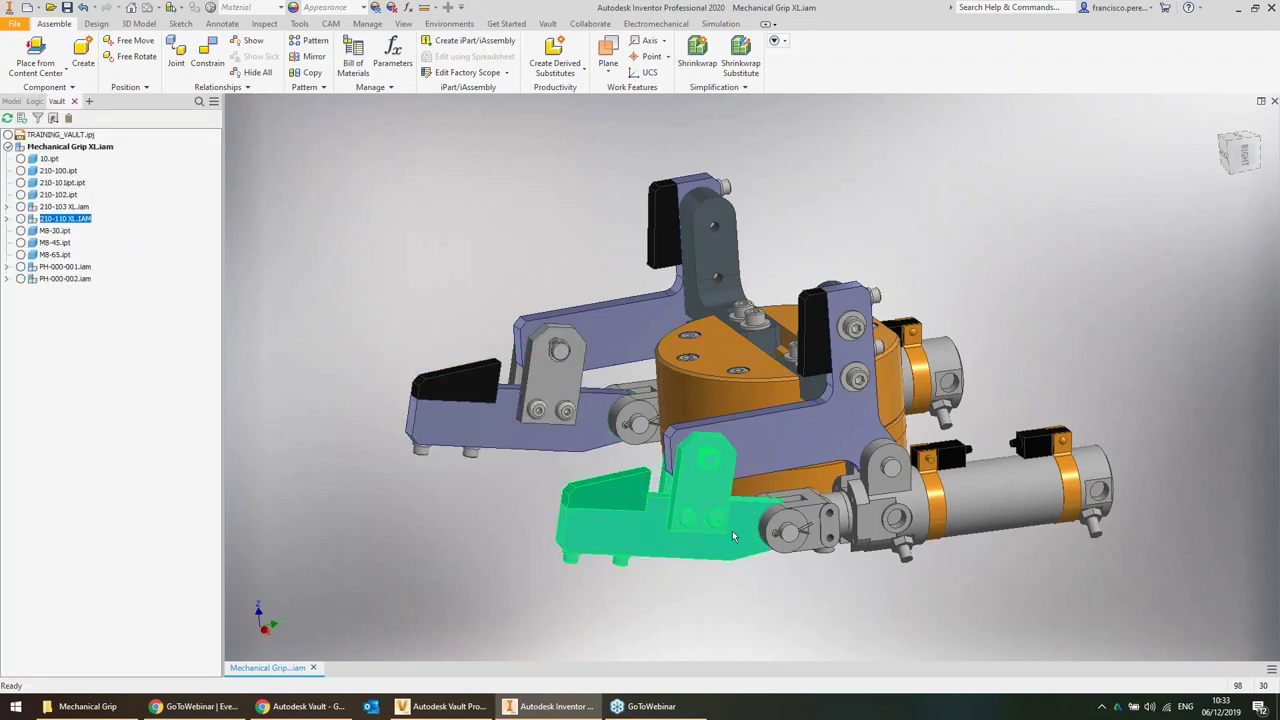
double_click(675, 548)
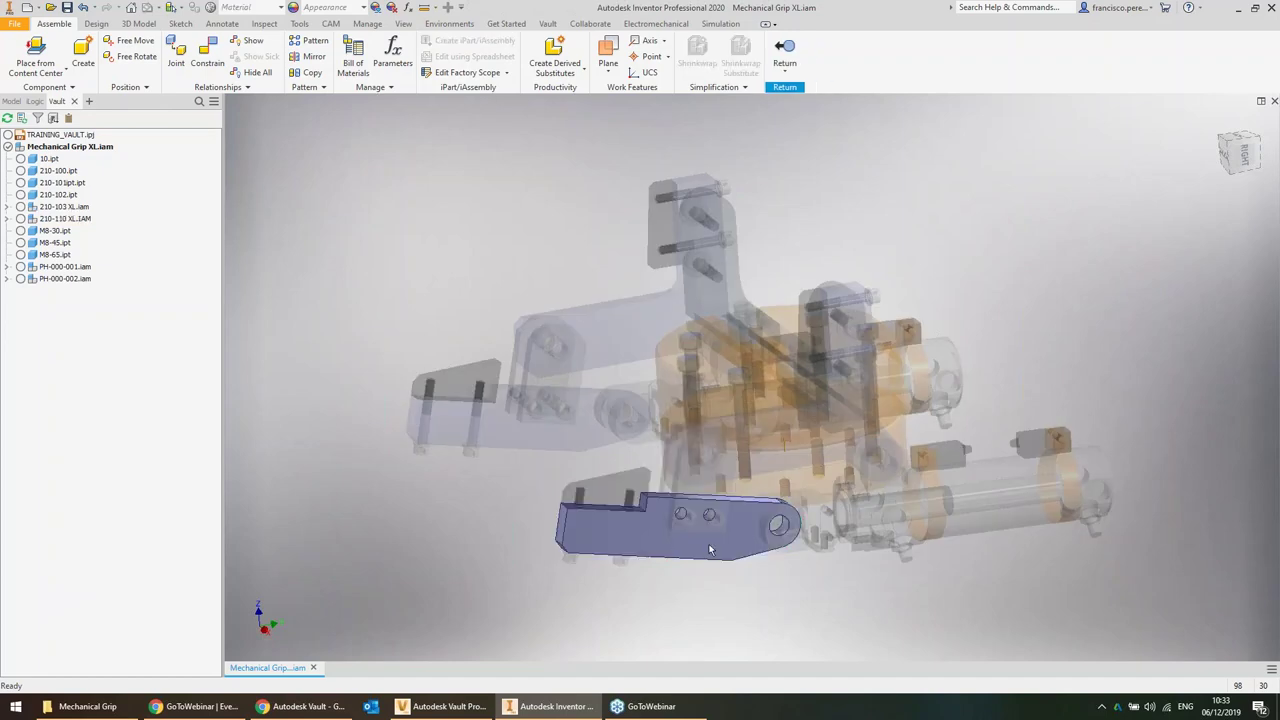
shift+middle_drag(754, 540, 611, 254)
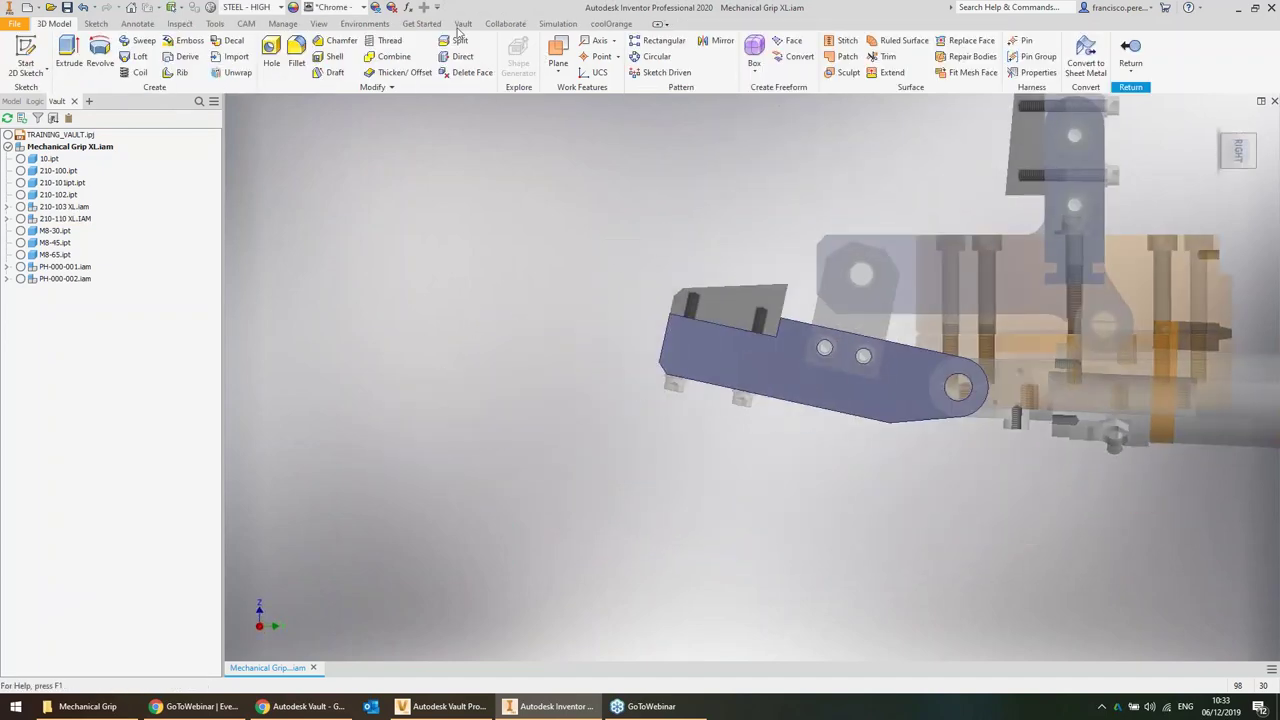
click(459, 57)
drag(563, 203, 794, 491)
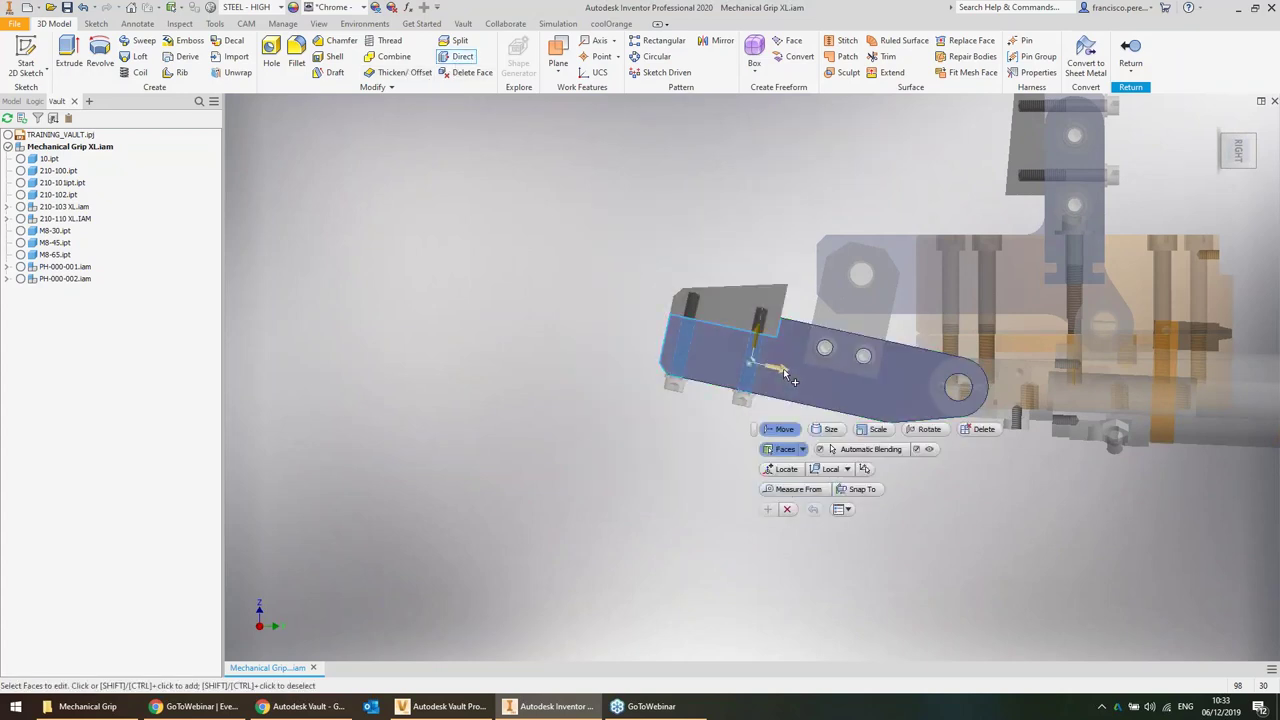
drag(785, 375, 648, 340)
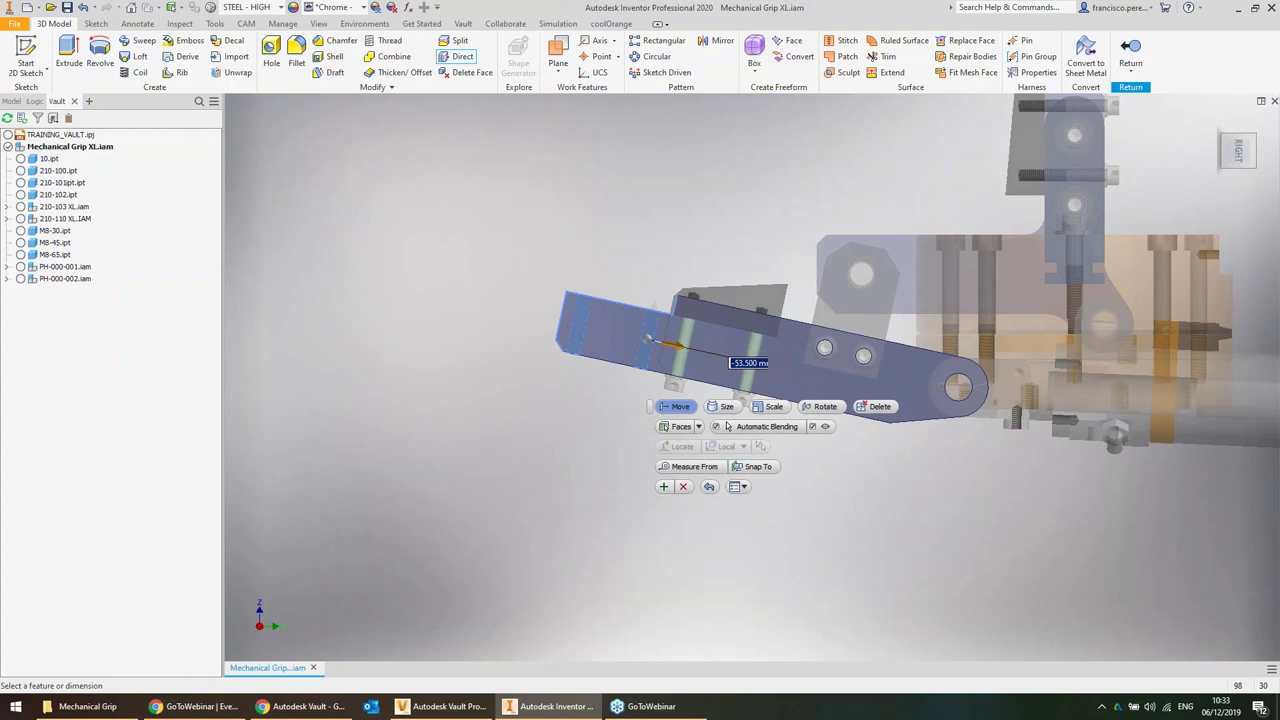
key(BackSpace)
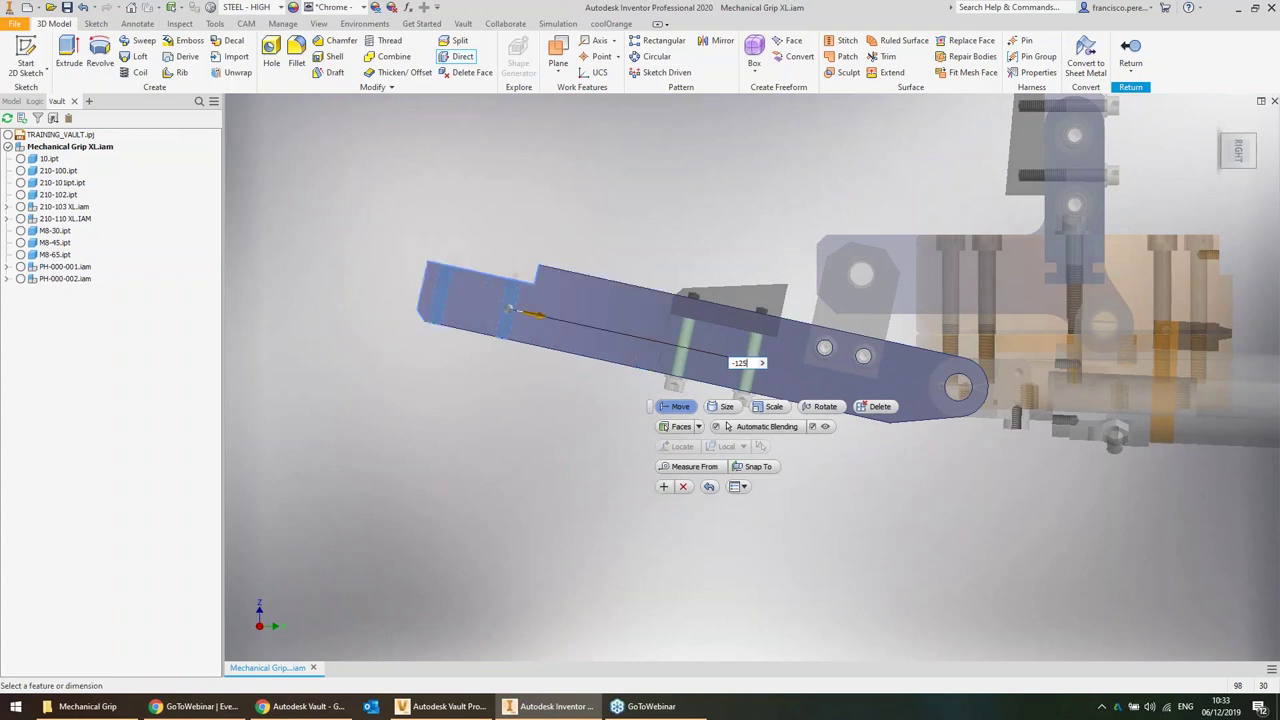
key(Return)
End the Direct edit of the lengthened arm and return to the top-level assembly
drag(282, 152, 385, 122)
click(390, 182)
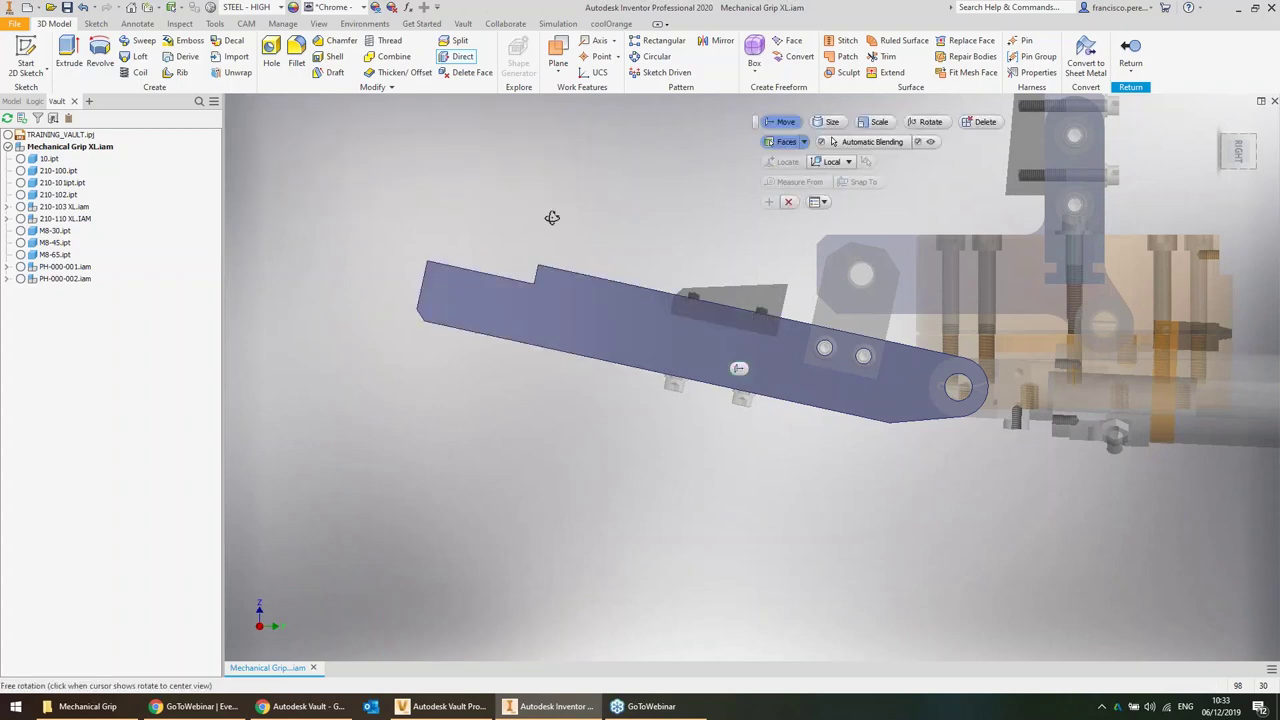
click(787, 204)
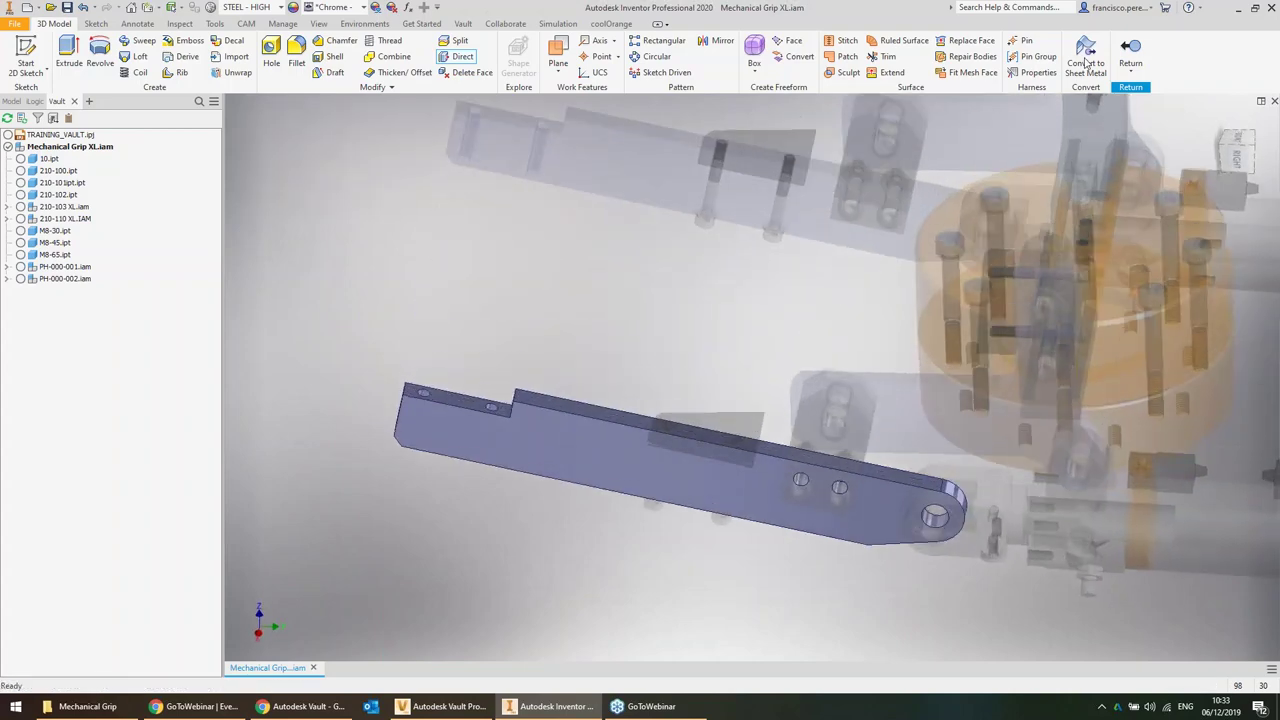
click(1131, 50)
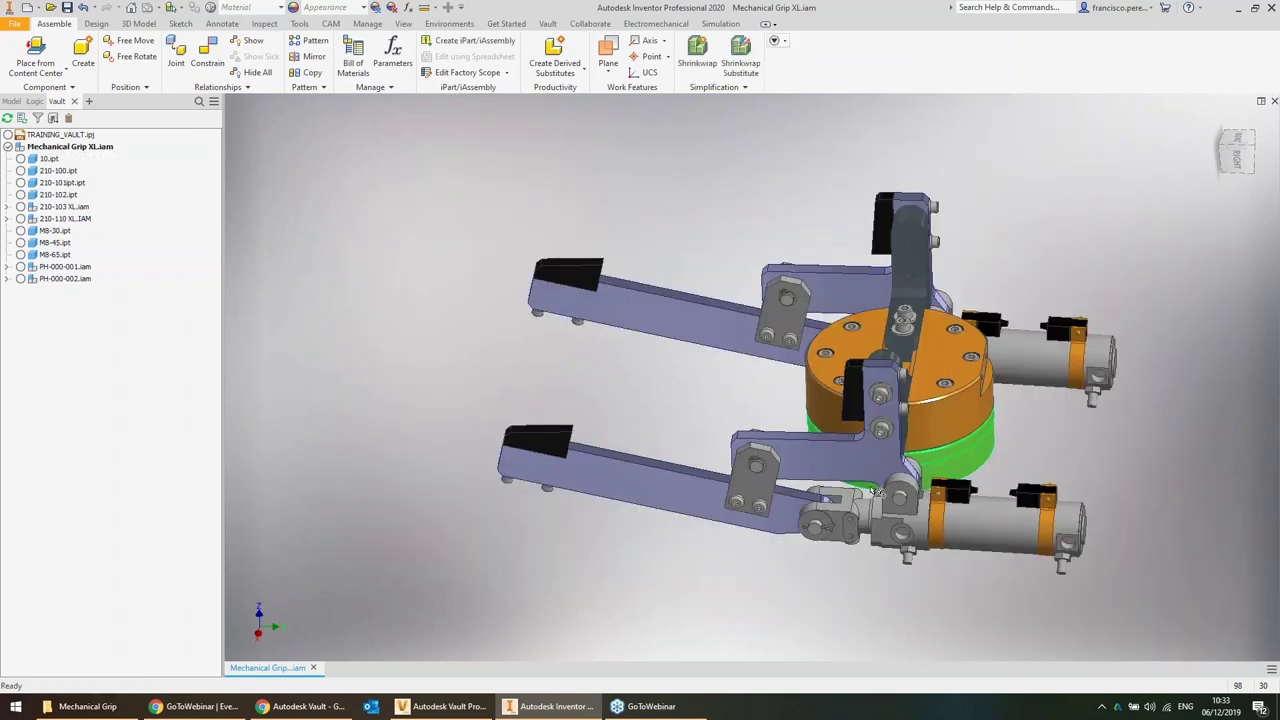
Open the front L-shaped gripper arm for in-place editing within the assembly
double_click(858, 475)
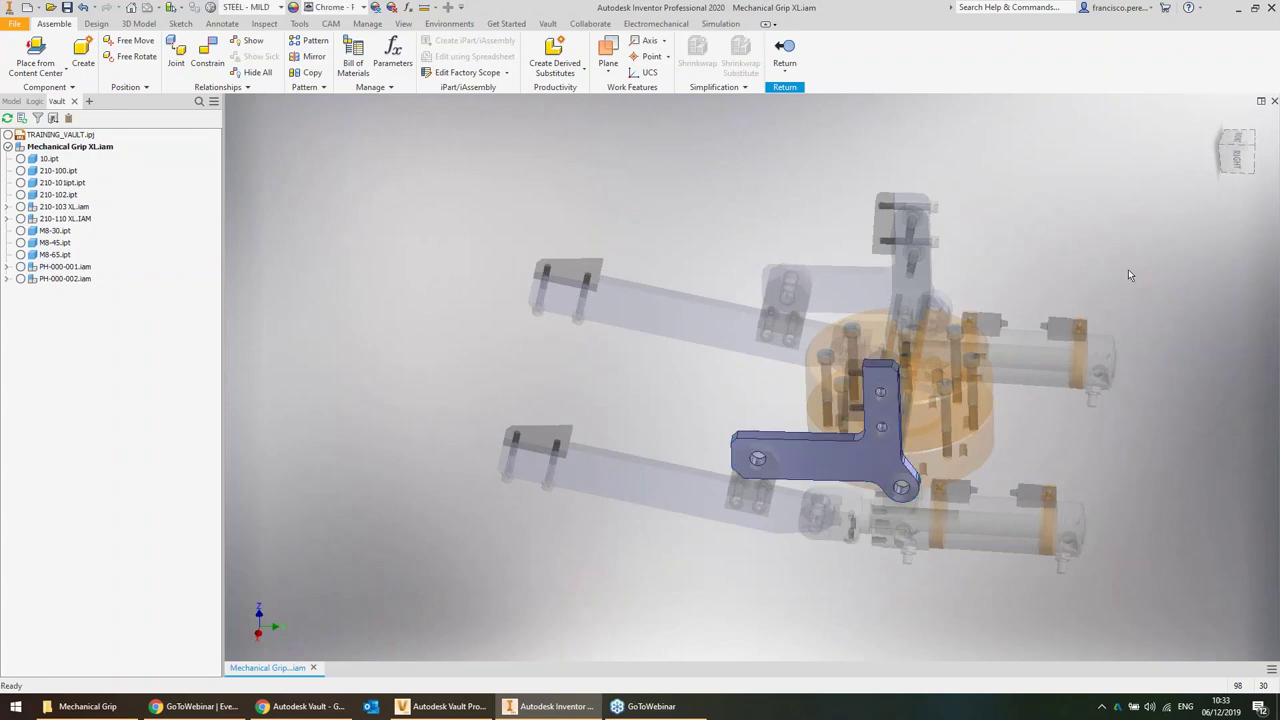
click(1237, 163)
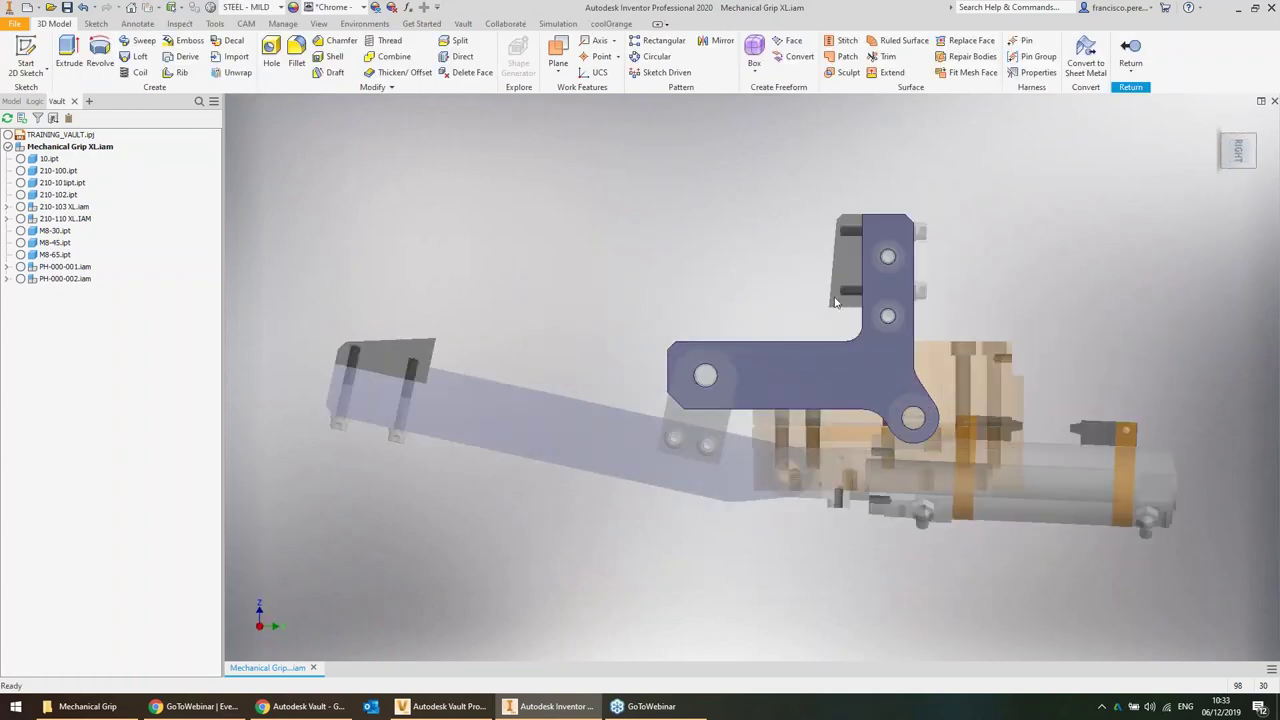
scroll(903, 277, down, 3)
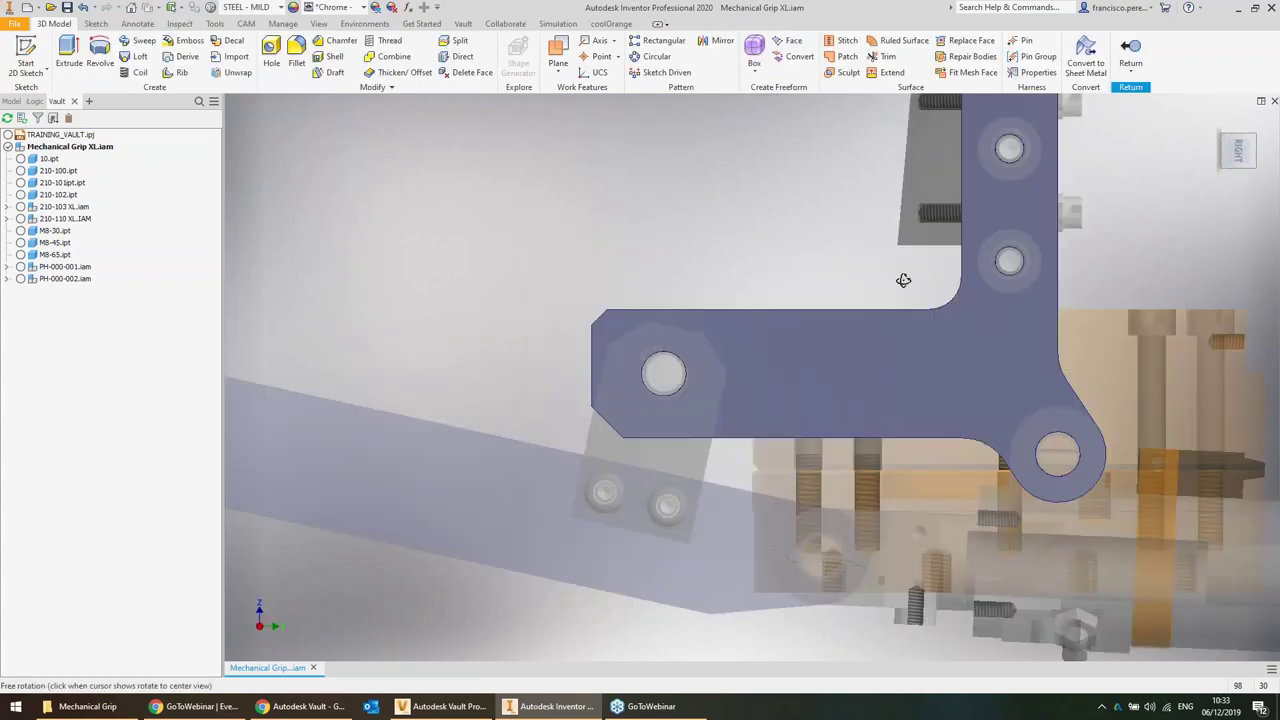
shift+middle_drag(903, 277, 870, 300)
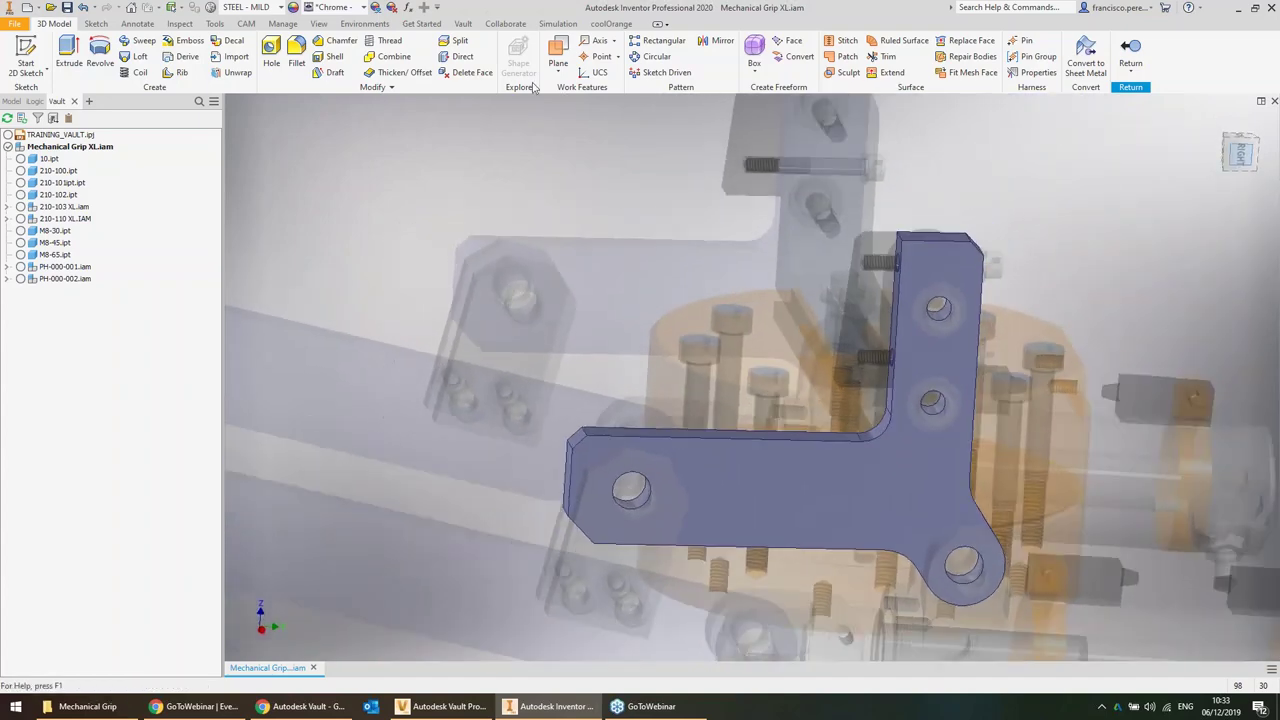
Move the faces and two screw holes at the L-shaped arm's upper end 125 mm upward with Direct edit, checking out 210-104 XL.ipt
click(462, 56)
scroll(1165, 208, down, 3)
drag(982, 258, 612, 520)
scroll(790, 447, up, 3)
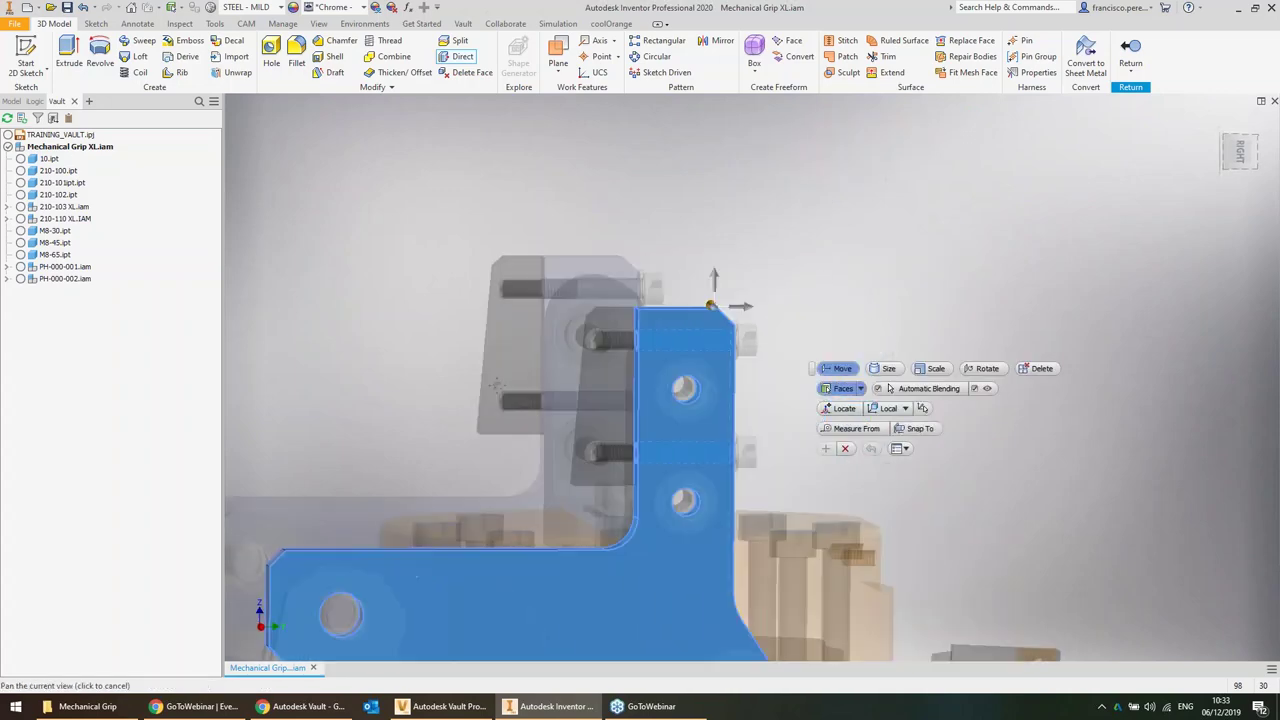
middle_drag(780, 440, 720, 420)
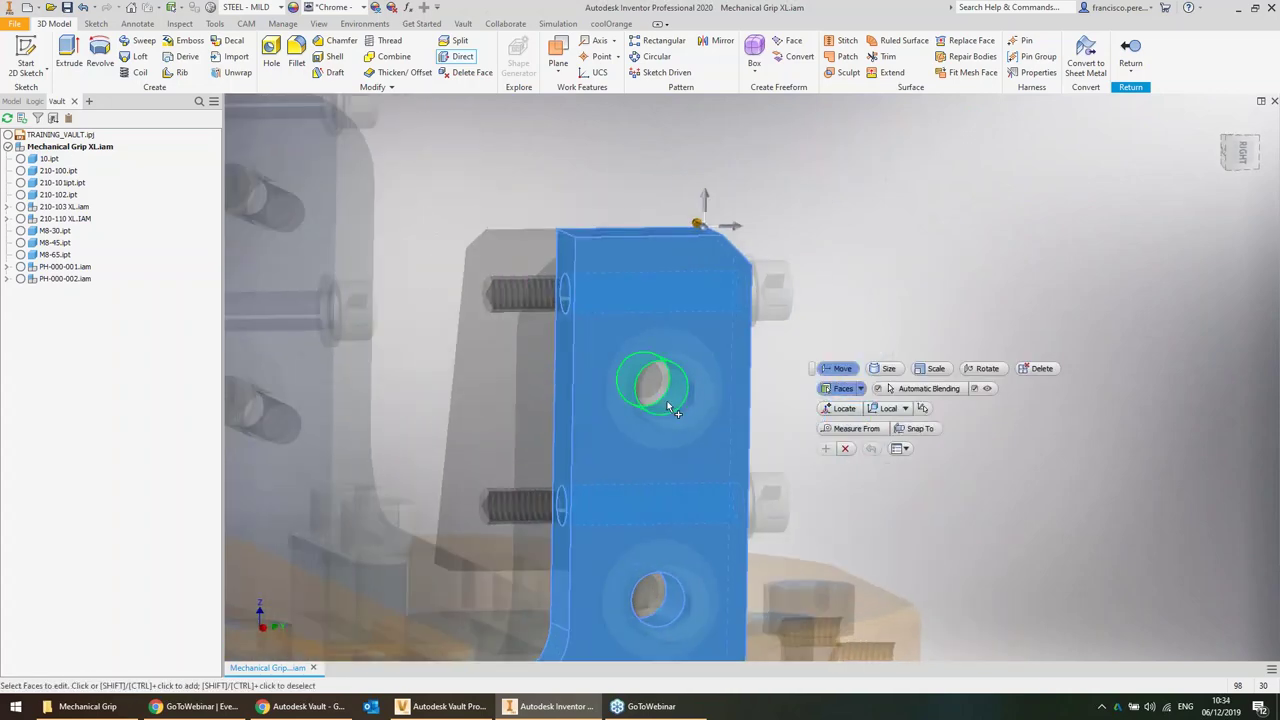
scroll(770, 370, down, 2)
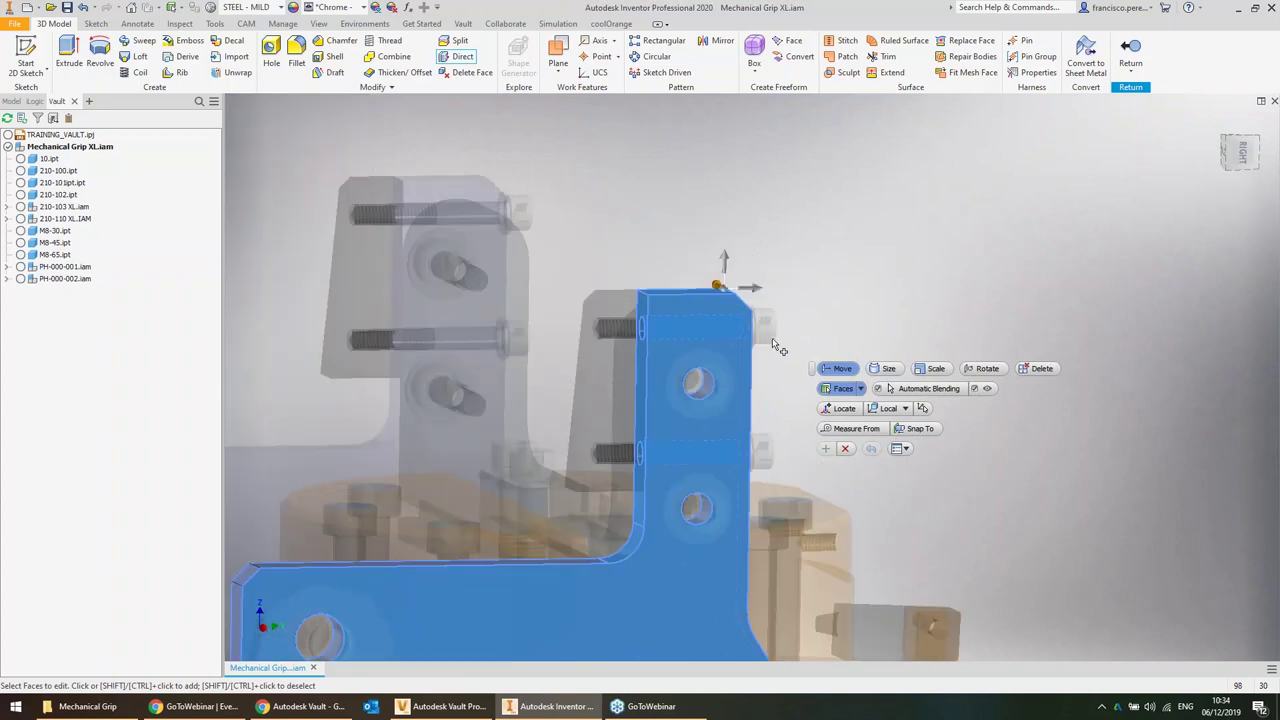
click(724, 262)
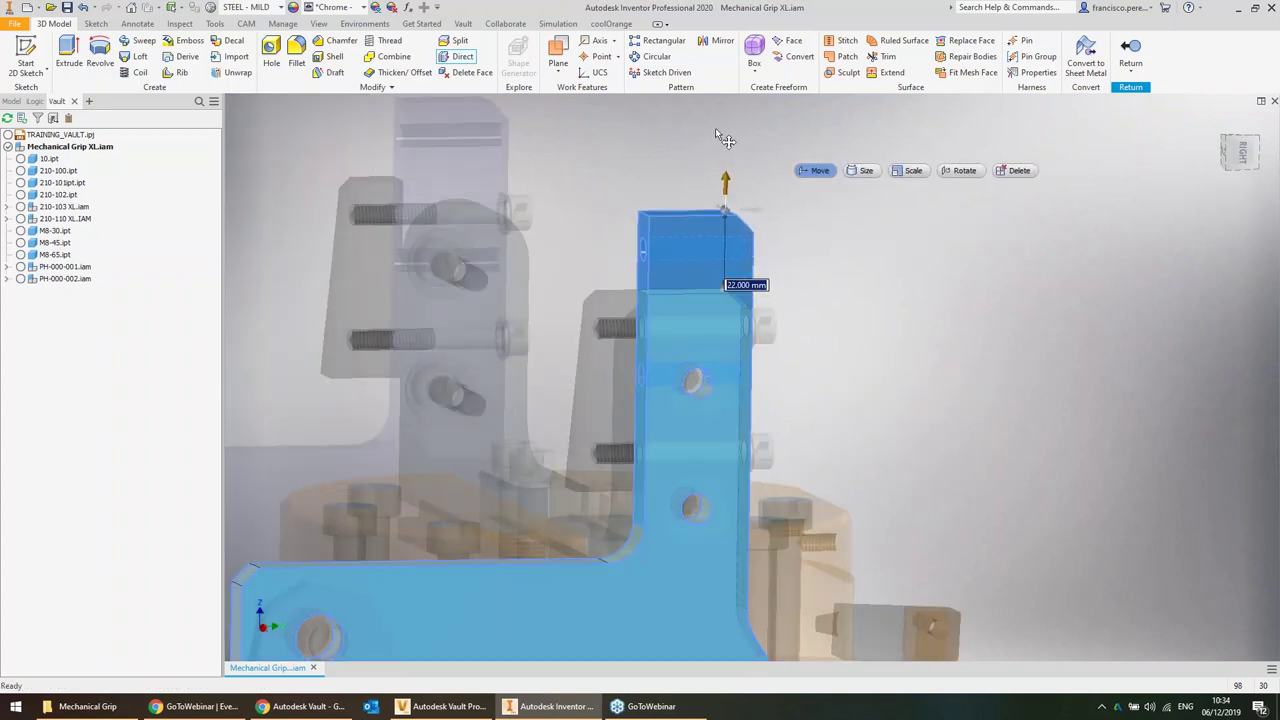
drag(724, 180, 726, 135)
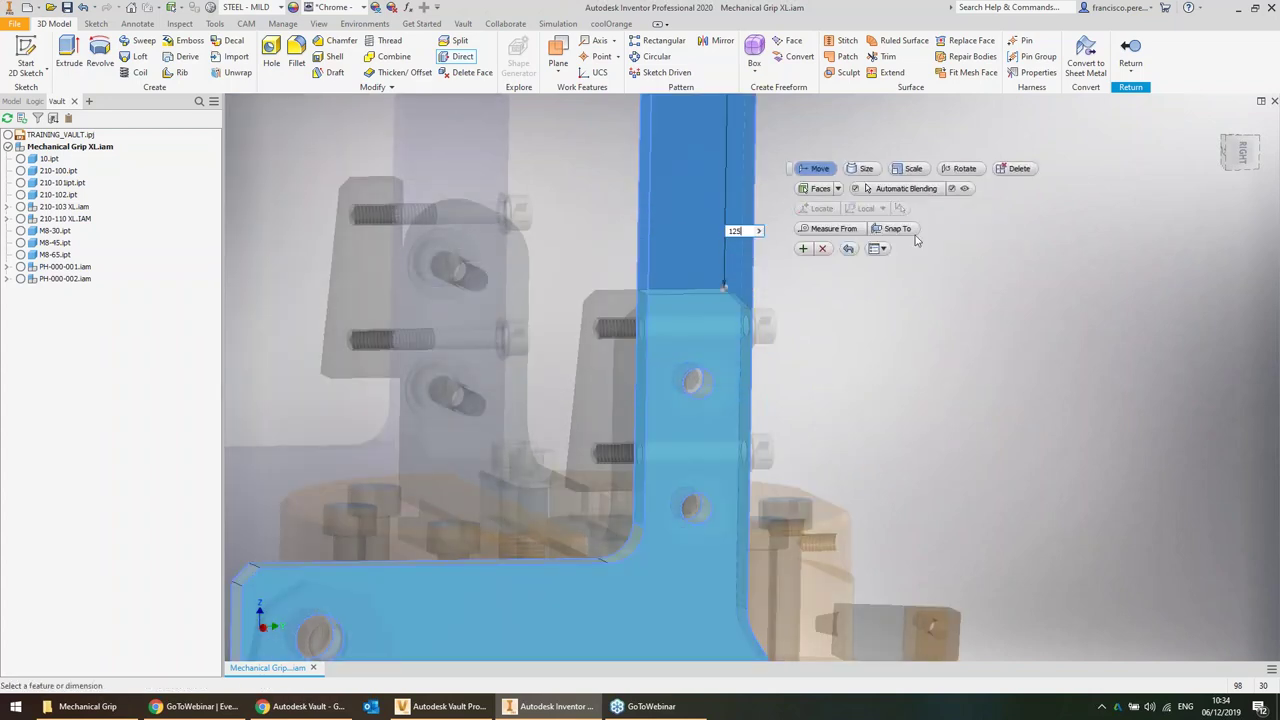
click(802, 248)
key(Left)
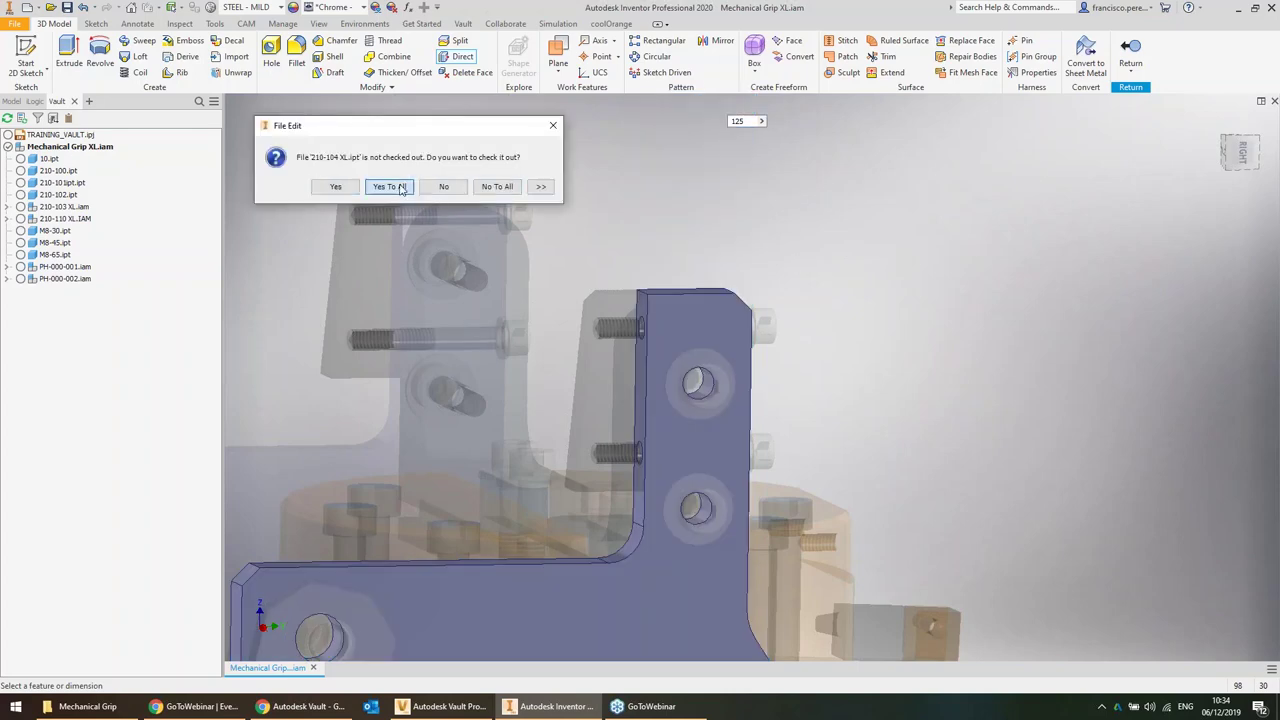
key(Return)
scroll(831, 141, down, 5)
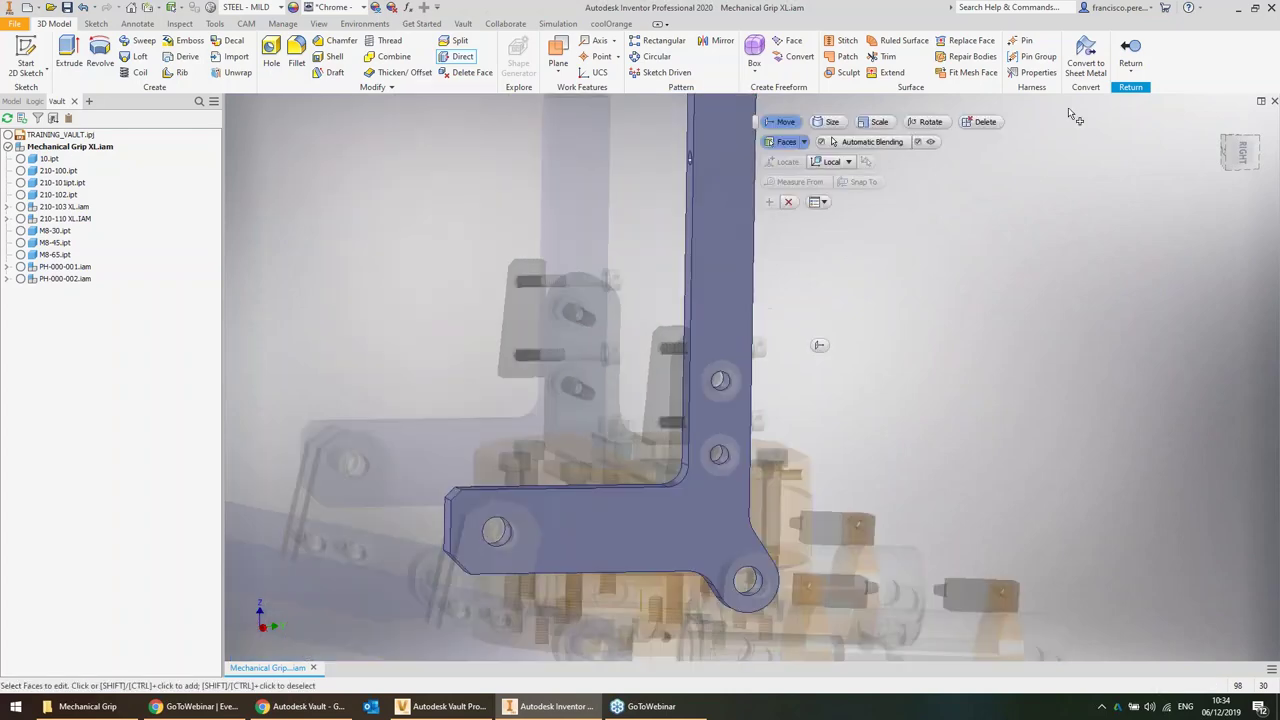
Return to the top-level assembly and swing the lower gripper arms upward through the cylinder linkage
click(1130, 55)
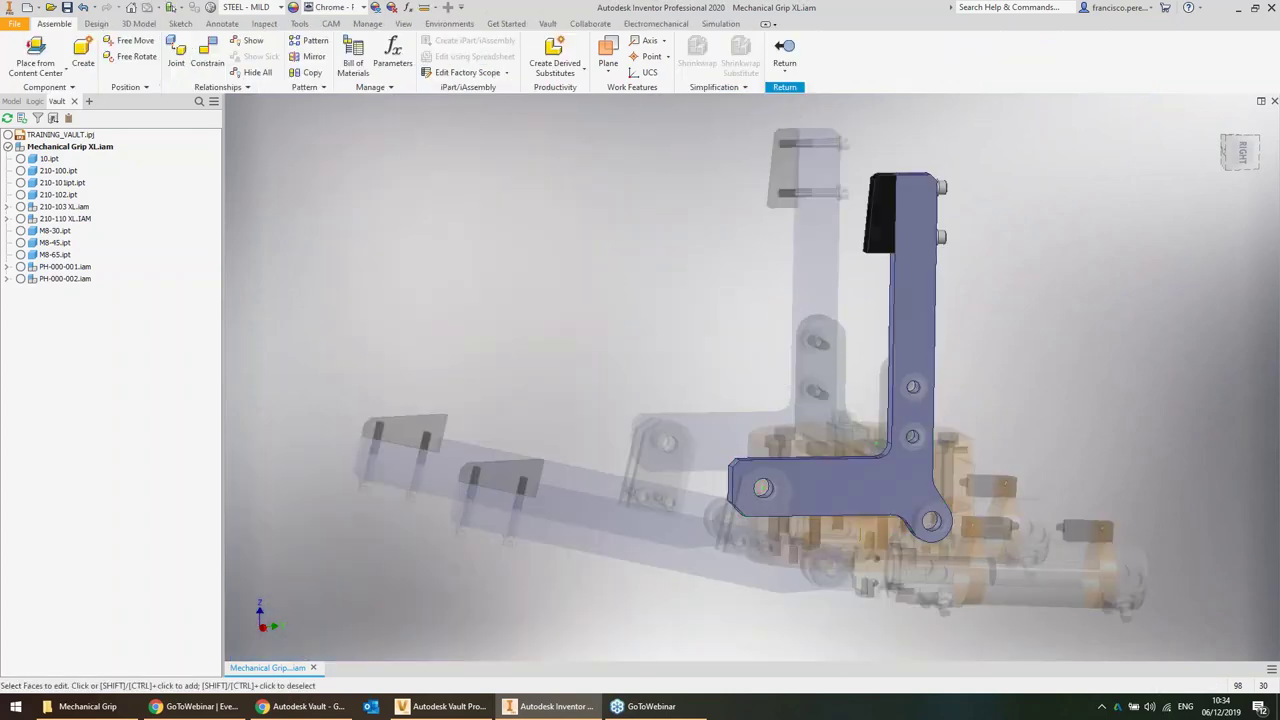
click(784, 50)
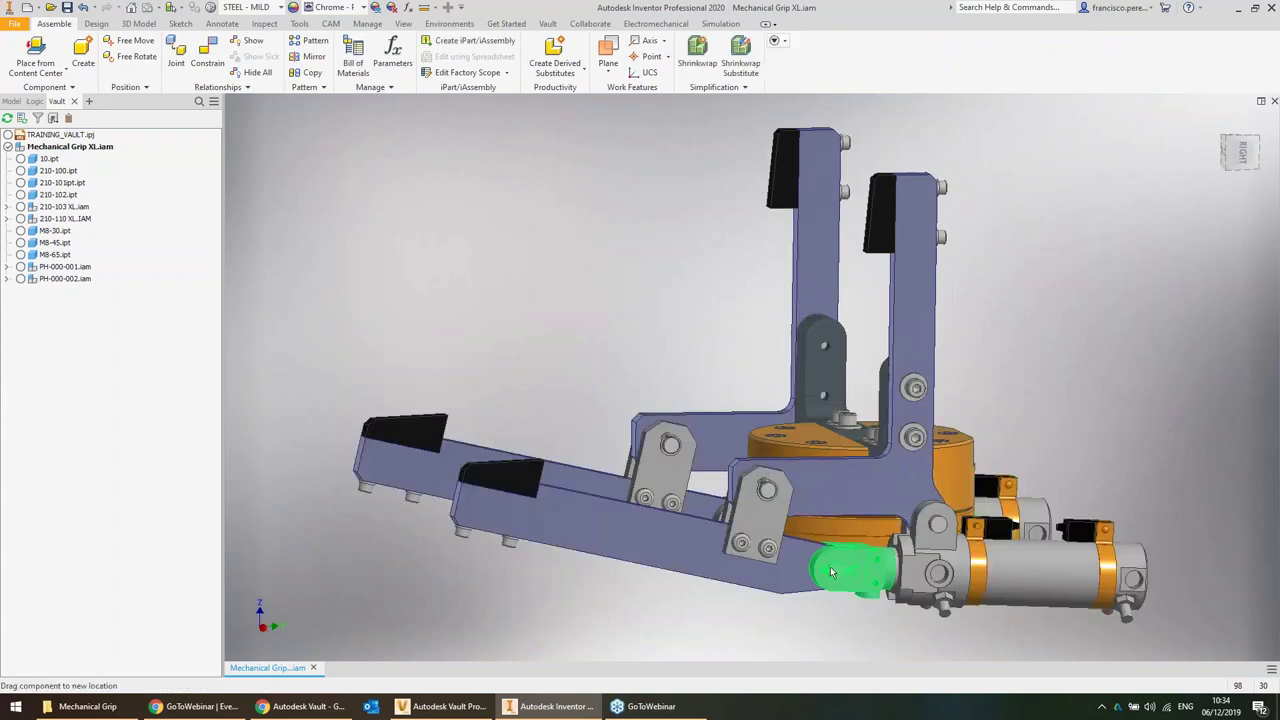
drag(830, 566, 610, 320)
key(Escape)
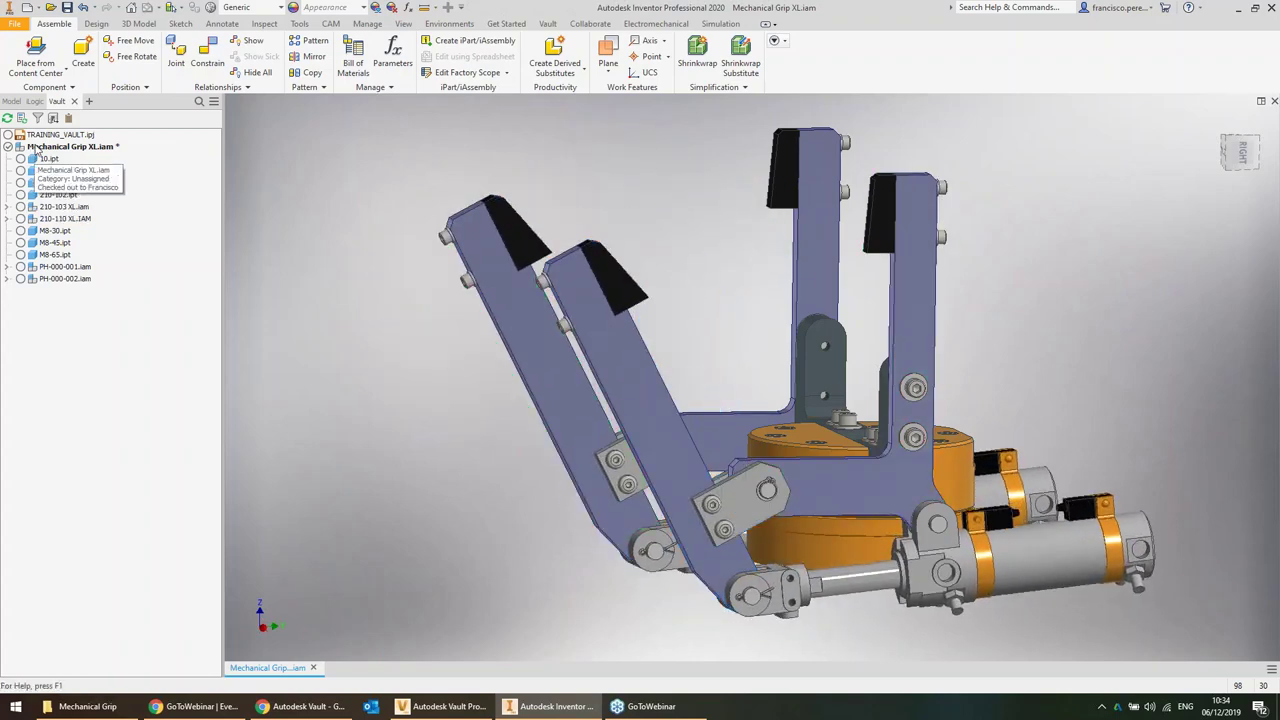
Save Mechanical Grip XL.iam with its changed parts and check them into Vault with the comment "Lengthened arms by 125mm."
key(ctrl+s)
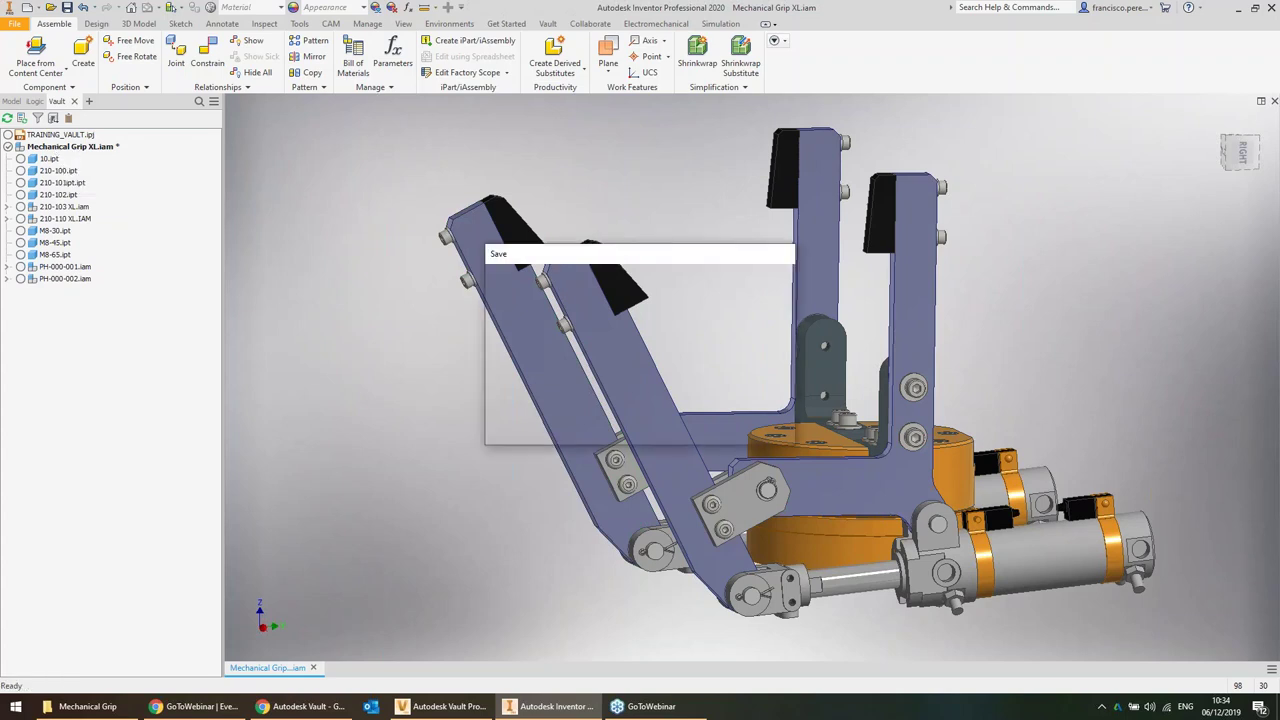
click(705, 296)
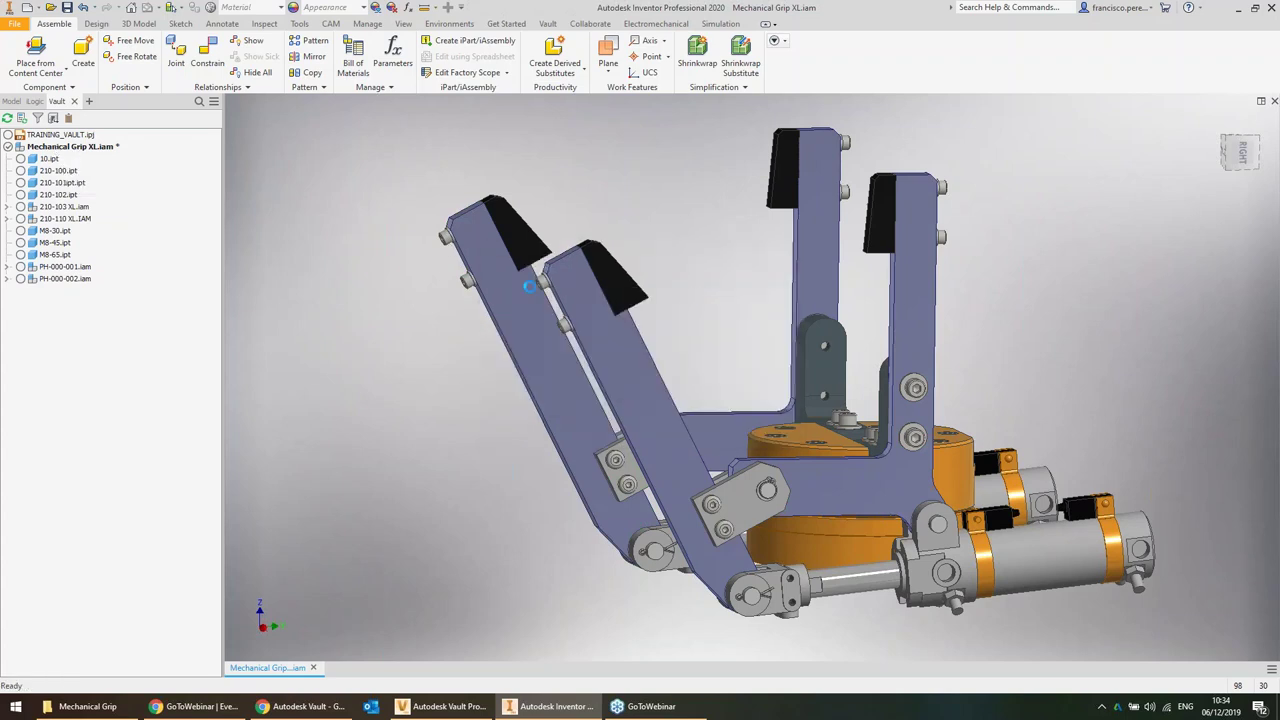
right_click(62, 147)
click(100, 221)
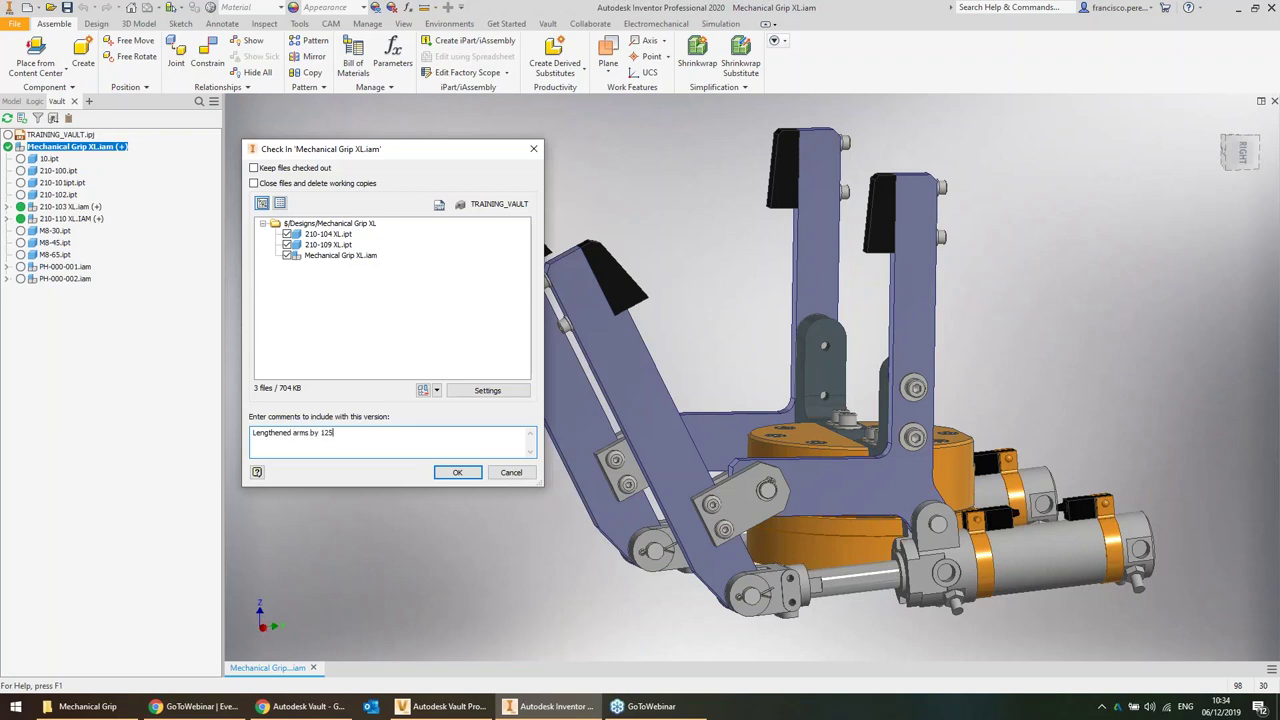
click(455, 472)
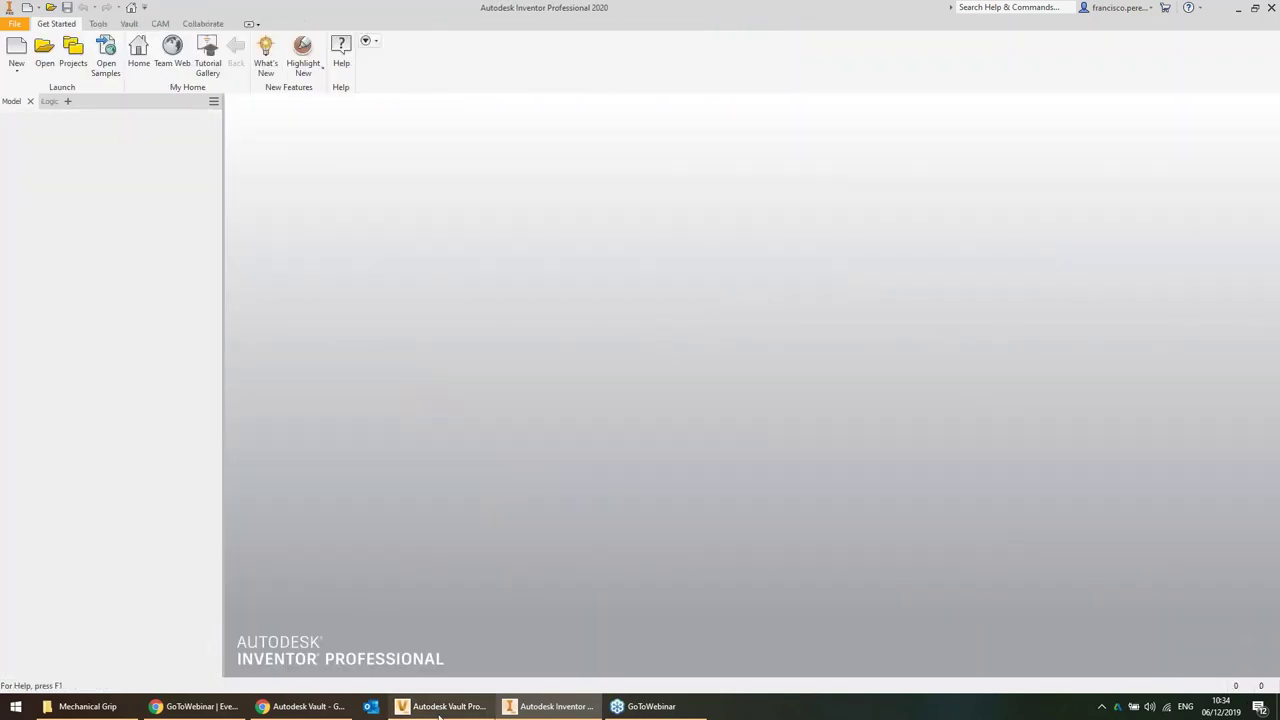
Switch to Vault Professional and examine the used components and version history of 210-110 XL.IAM
click(443, 706)
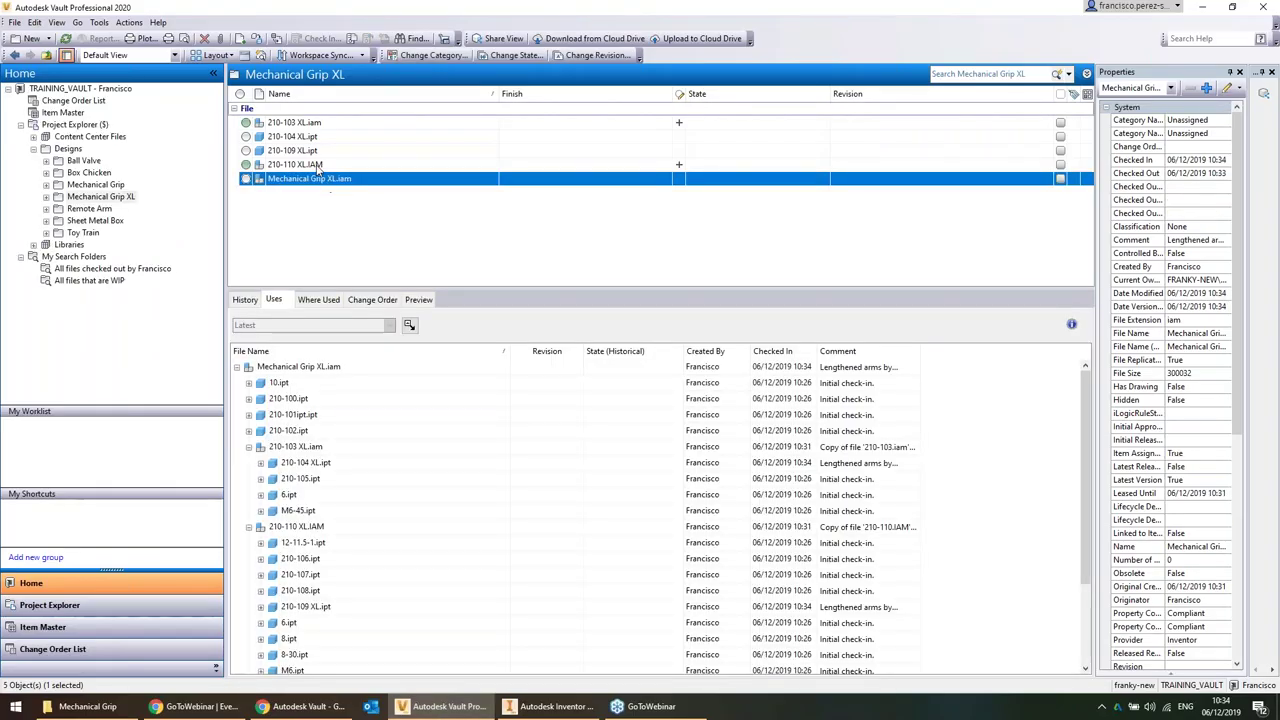
click(318, 166)
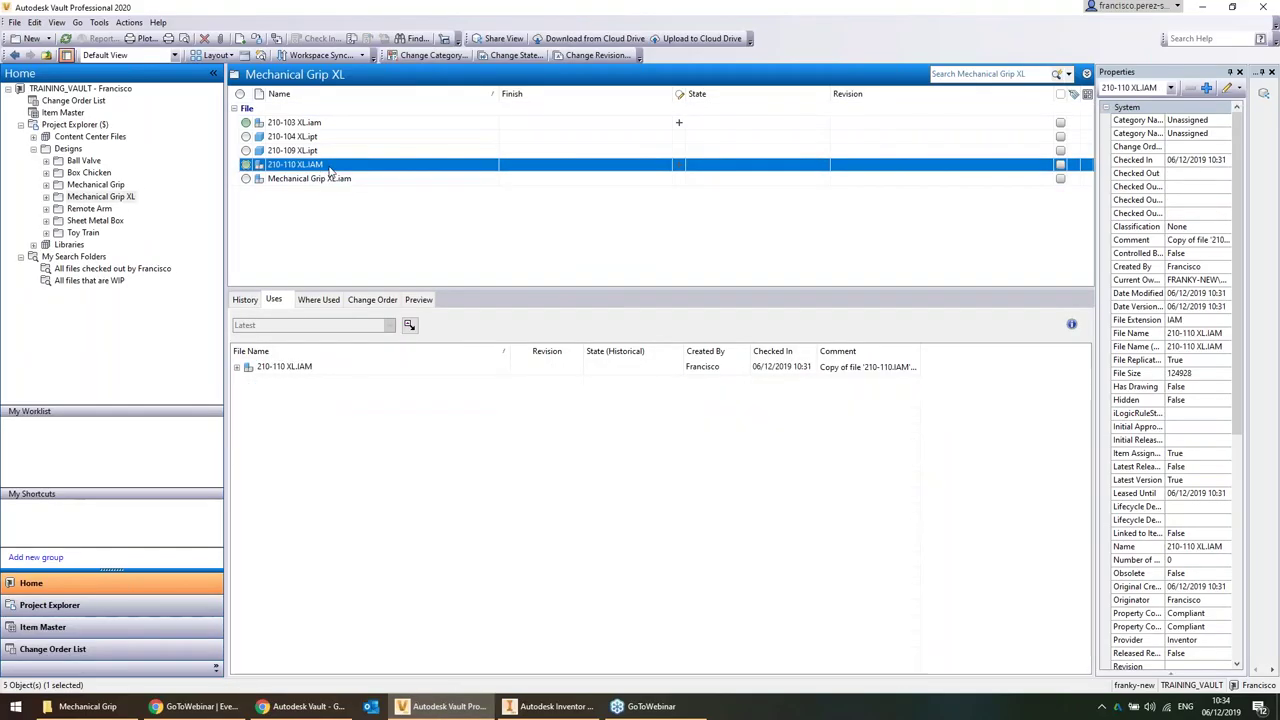
click(237, 367)
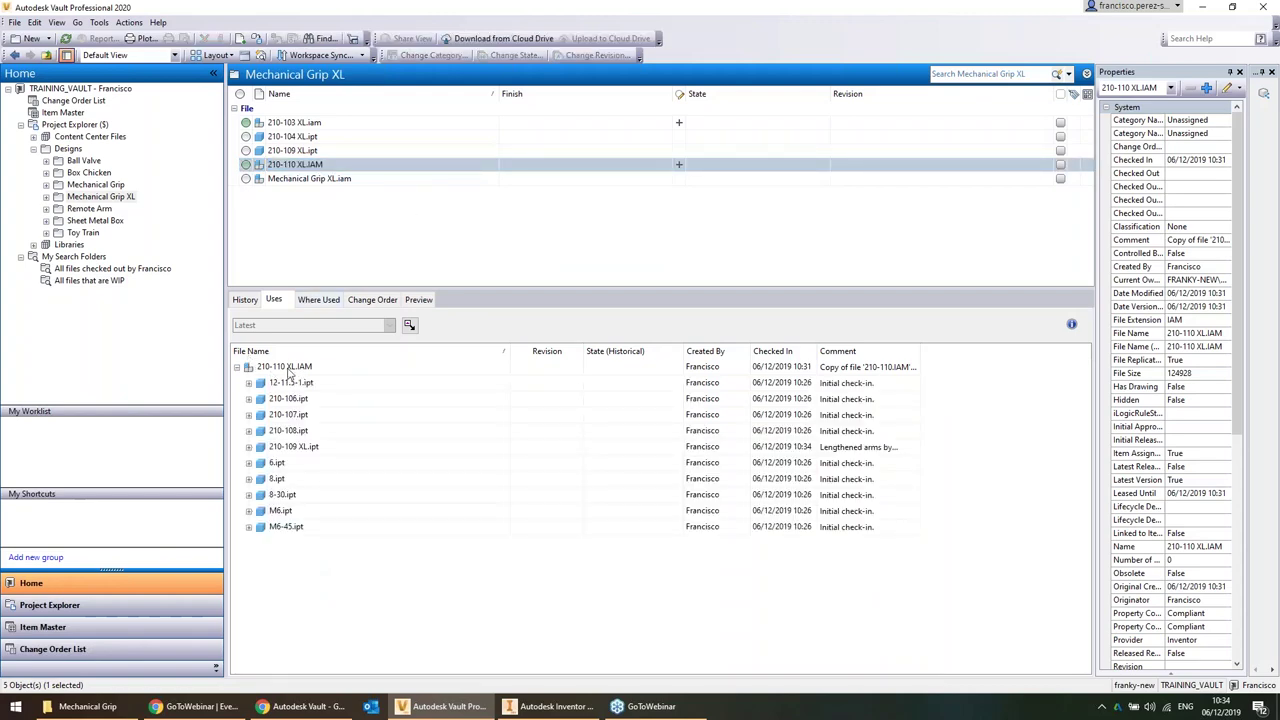
click(237, 367)
click(246, 300)
click(318, 382)
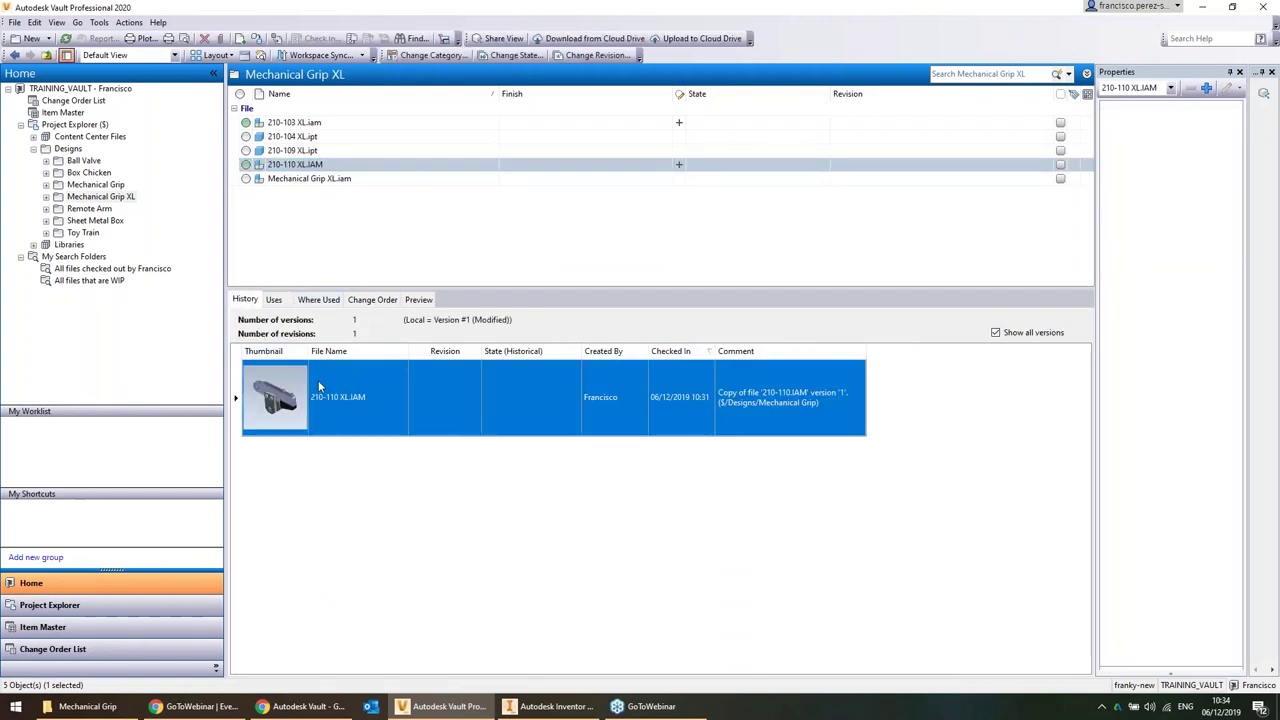
Compare the versions and check-in comments in the history of 210-109 XL.ipt
click(303, 152)
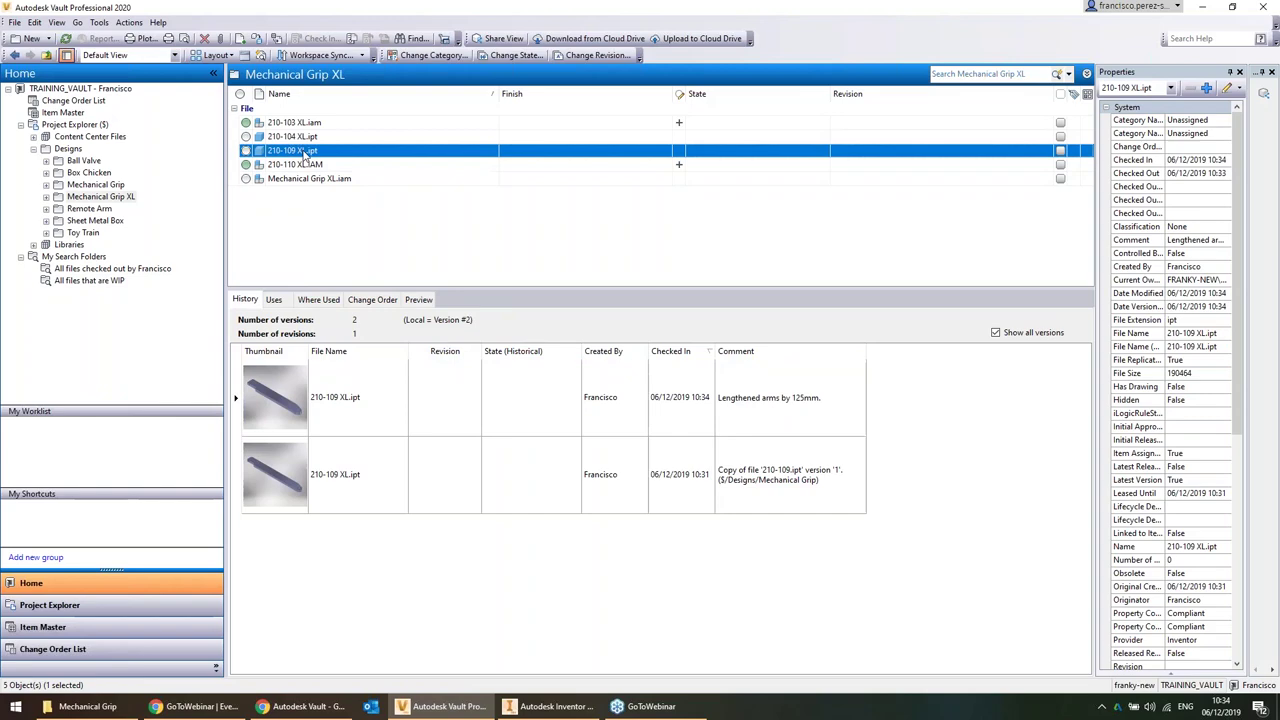
click(342, 416)
click(346, 482)
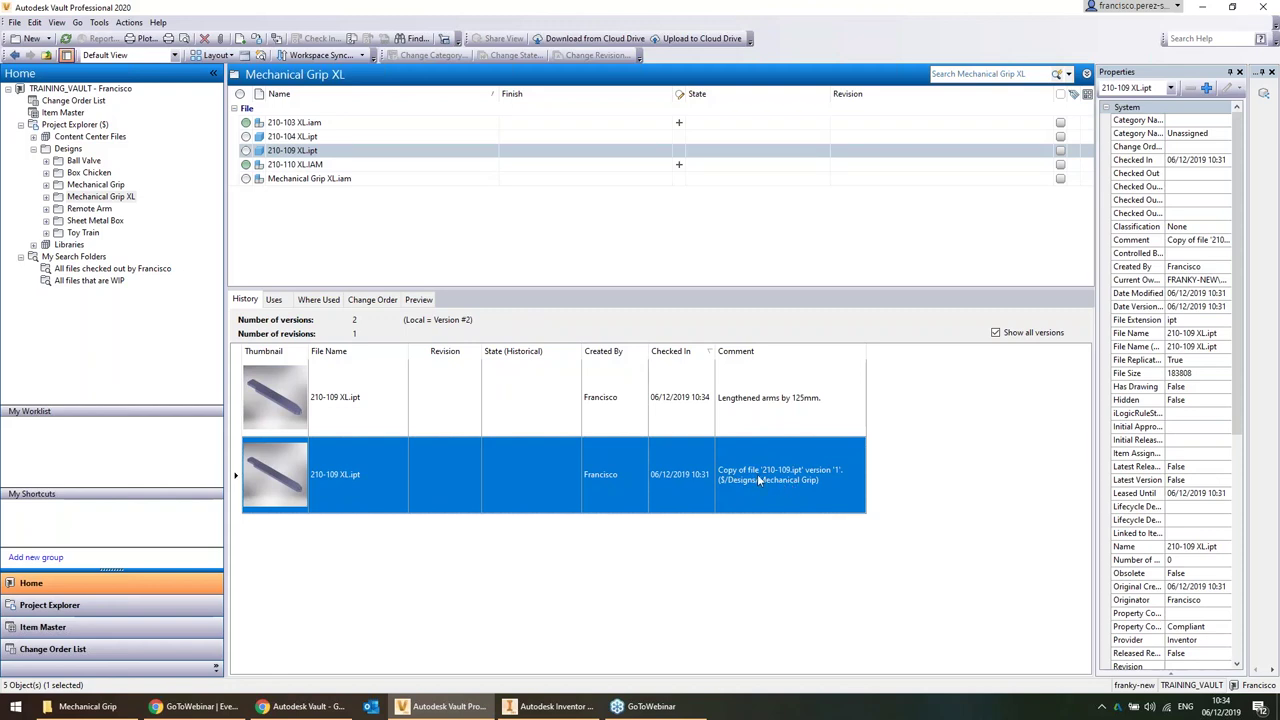
click(803, 405)
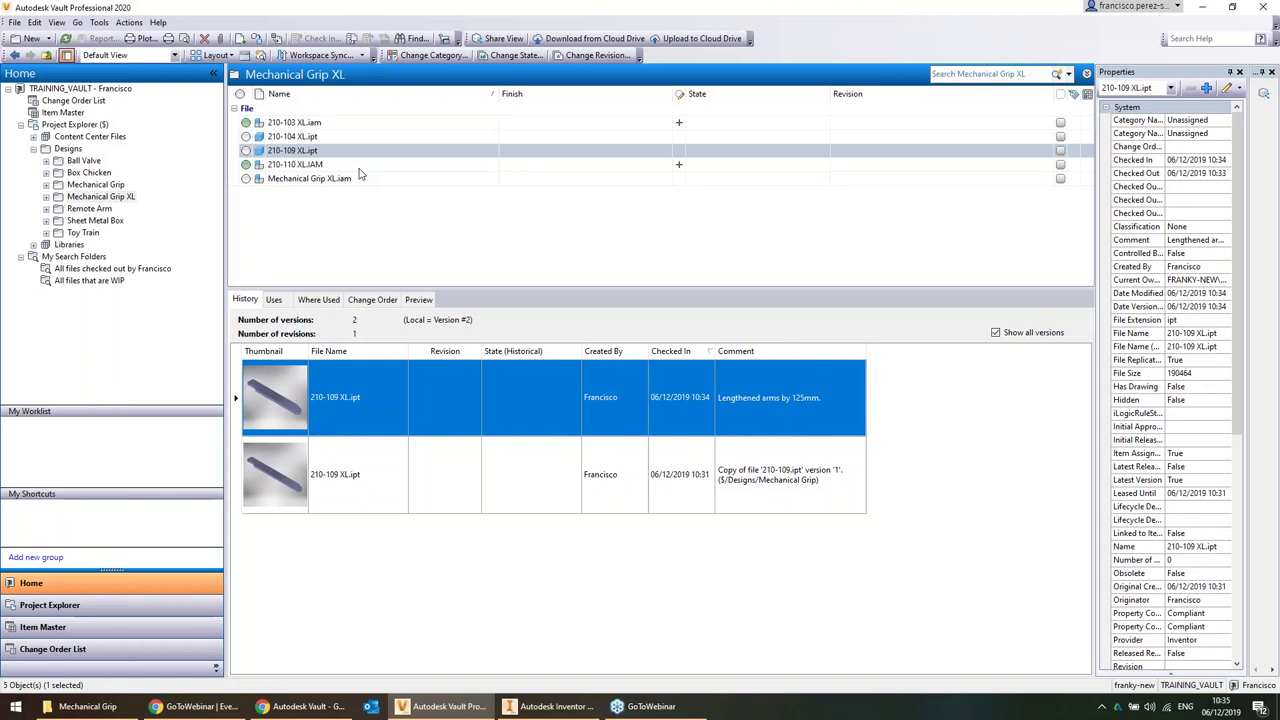
Open the Remote Arm folder, enlarge its file list and select the Part 5 - Head.idw drawing
click(91, 208)
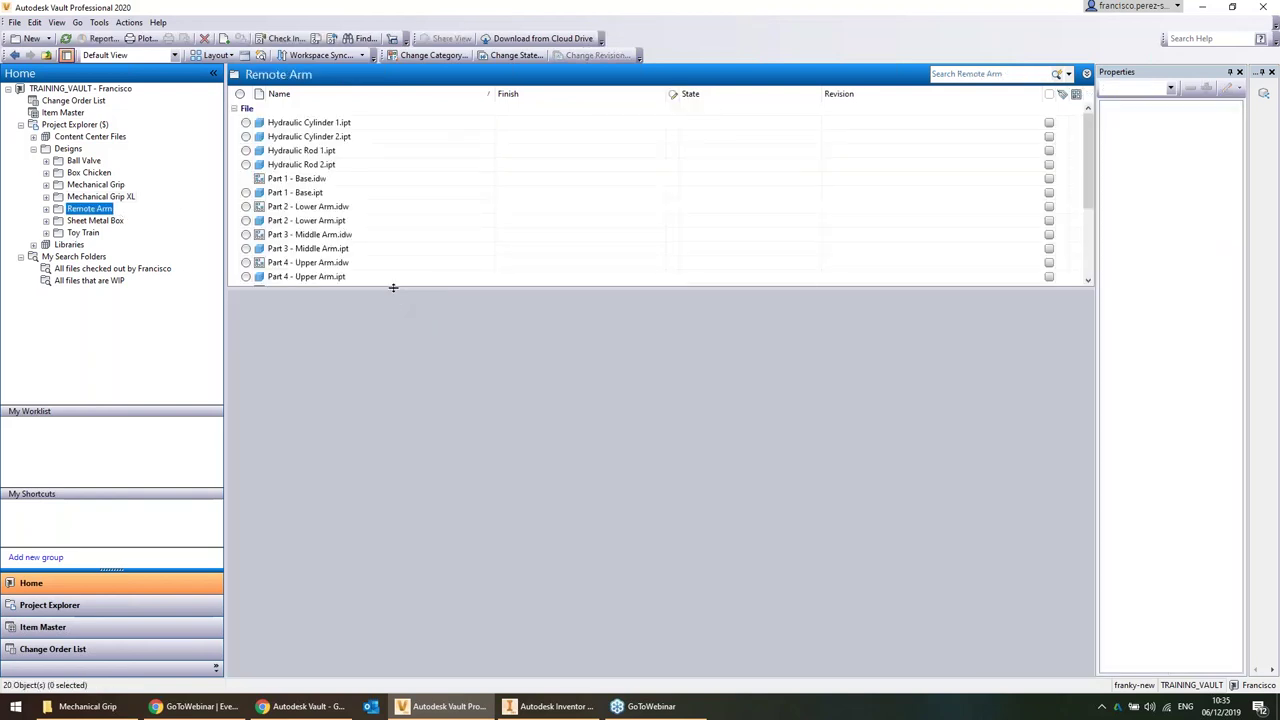
drag(393, 287, 394, 485)
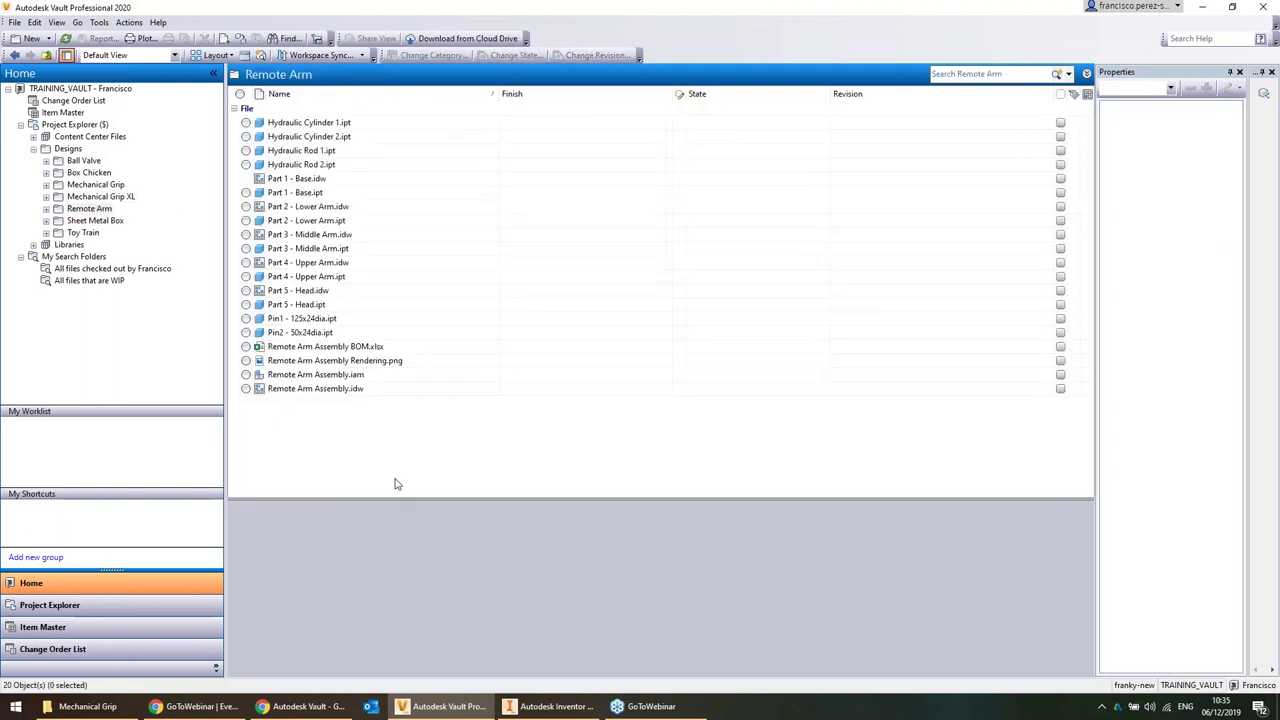
click(313, 291)
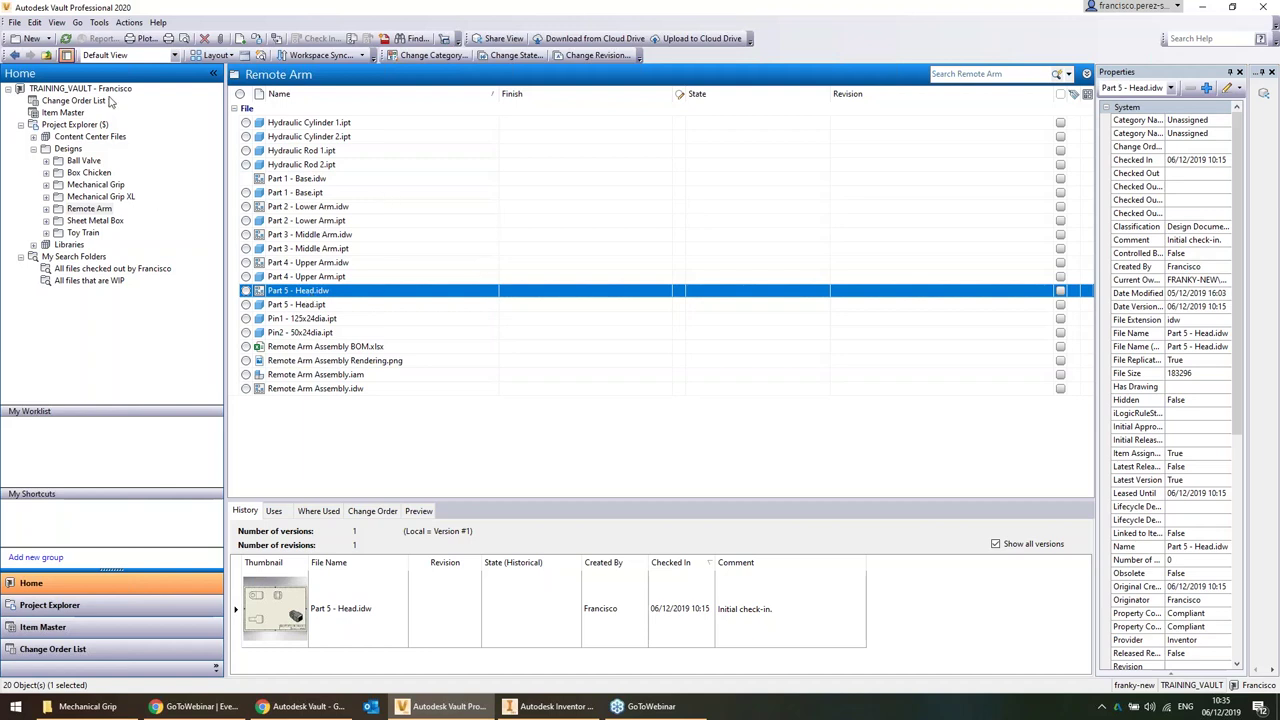
Open the Plot Manager for Remote Arm Assembly.iam and enlarge its window to show all plot columns
click(341, 375)
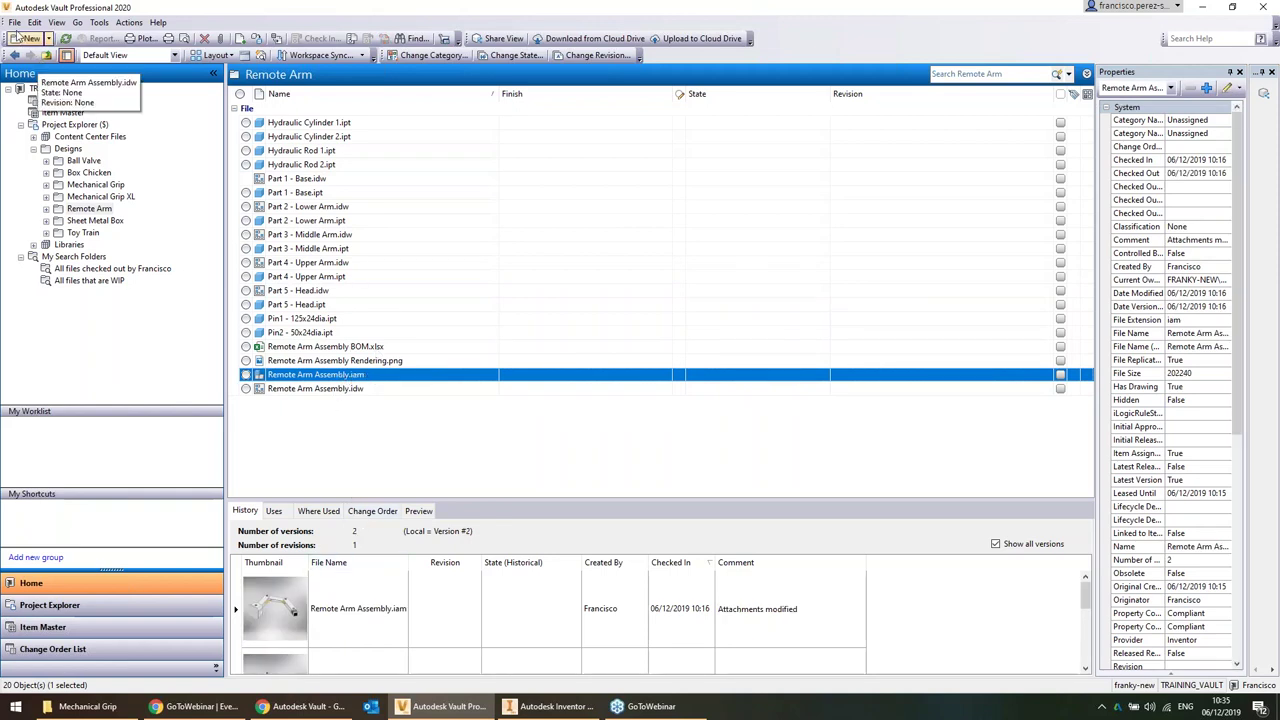
key(alt+f)
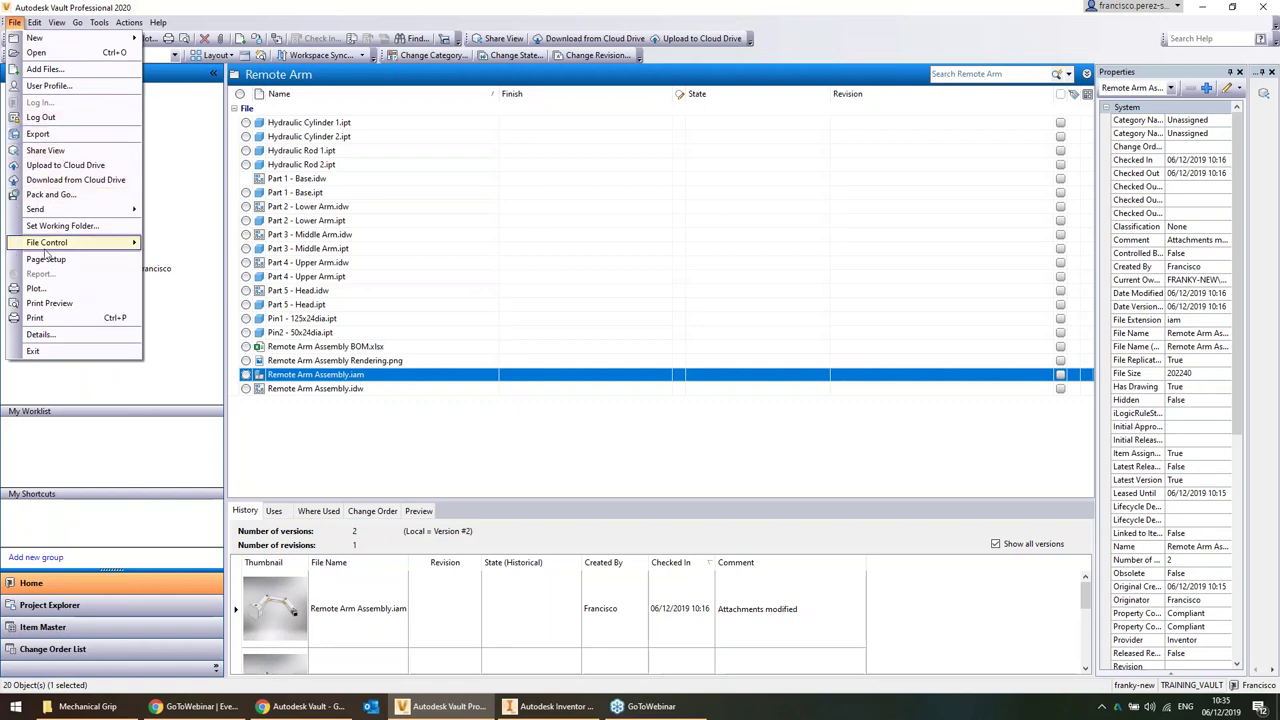
click(36, 289)
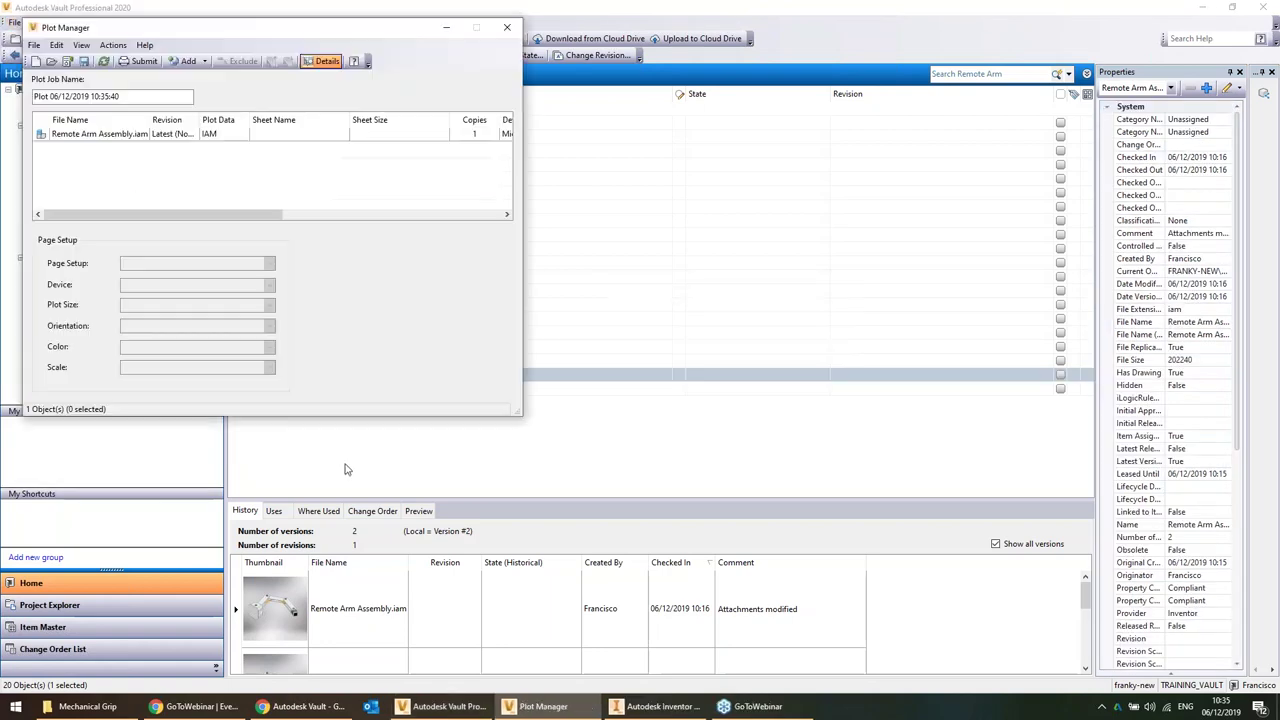
drag(521, 418, 1019, 503)
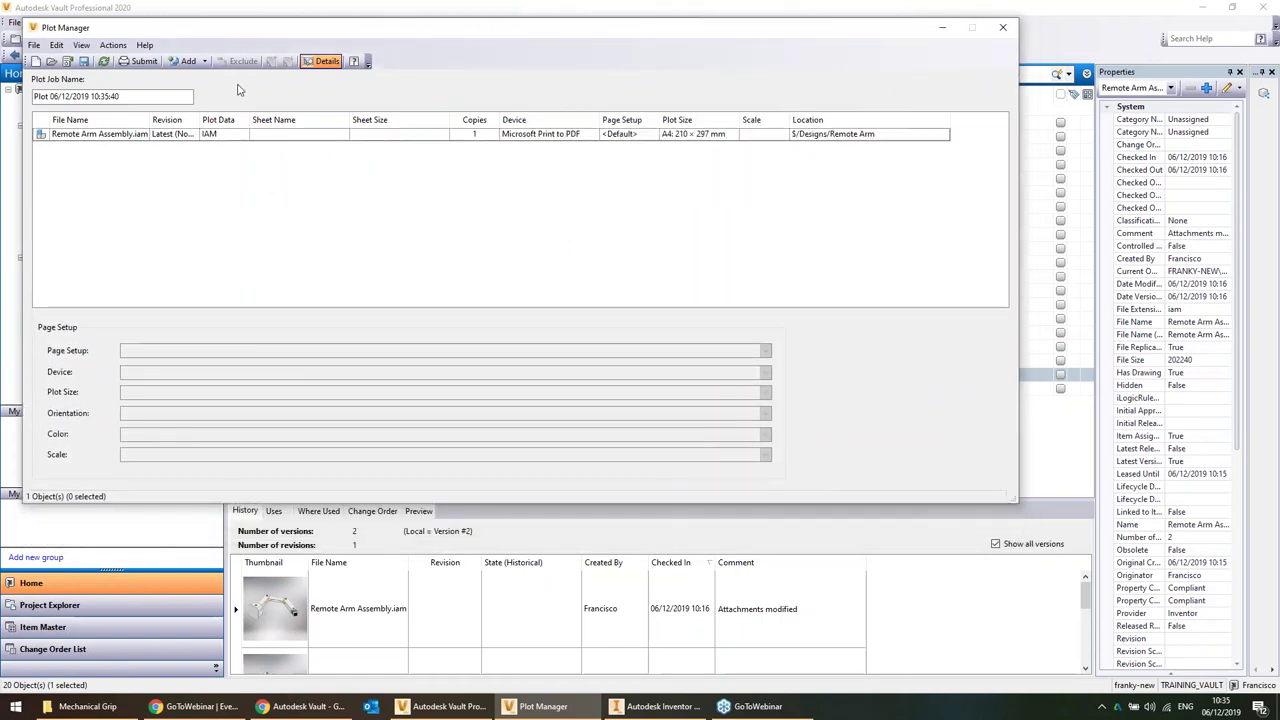
click(205, 62)
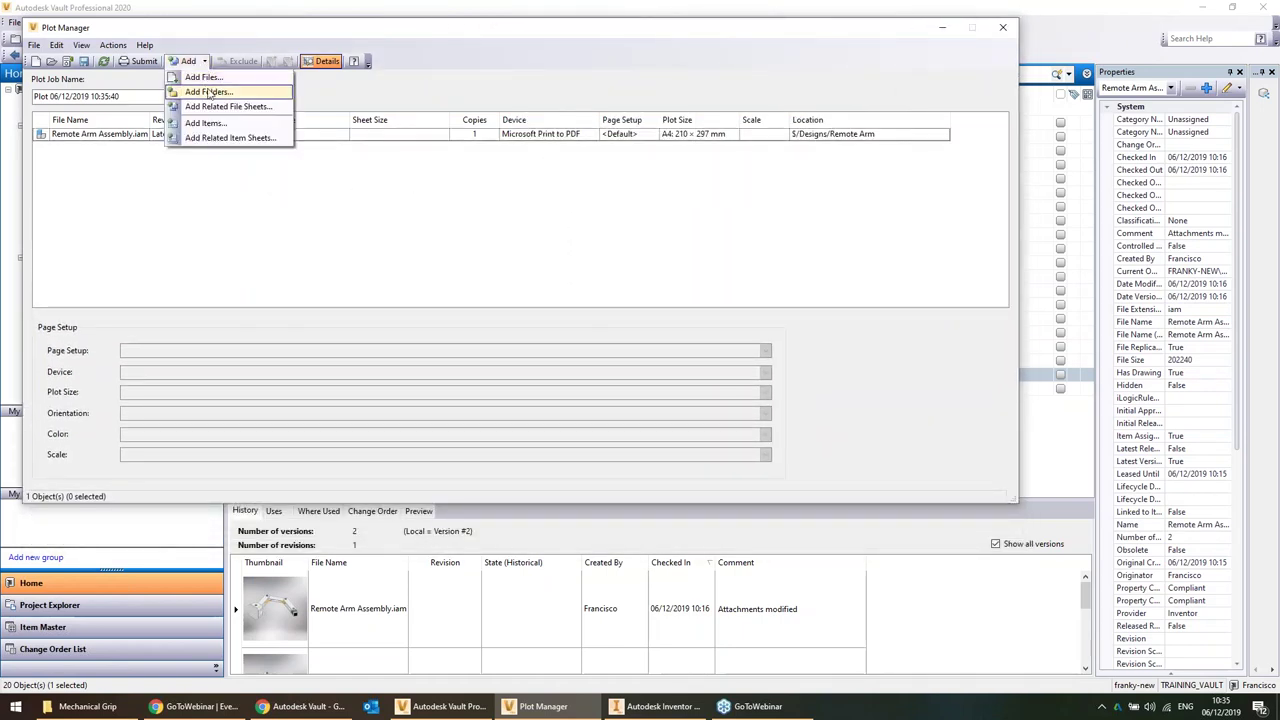
click(282, 107)
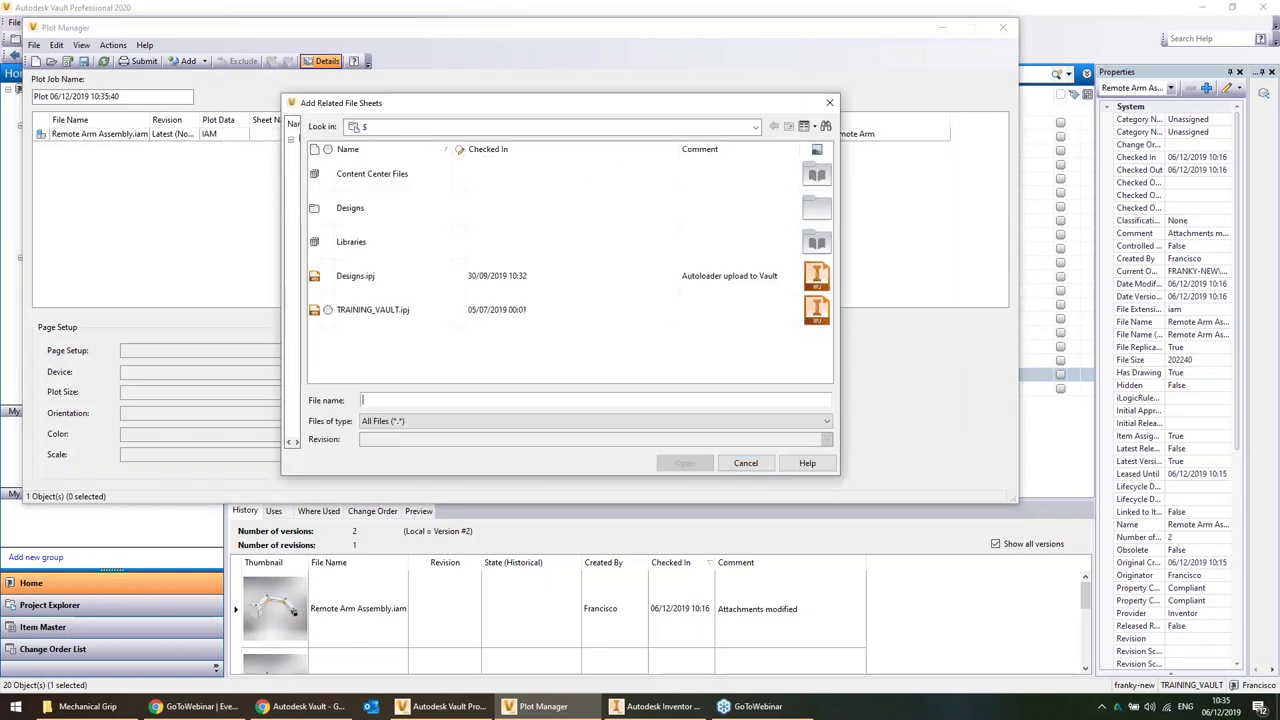
click(745, 463)
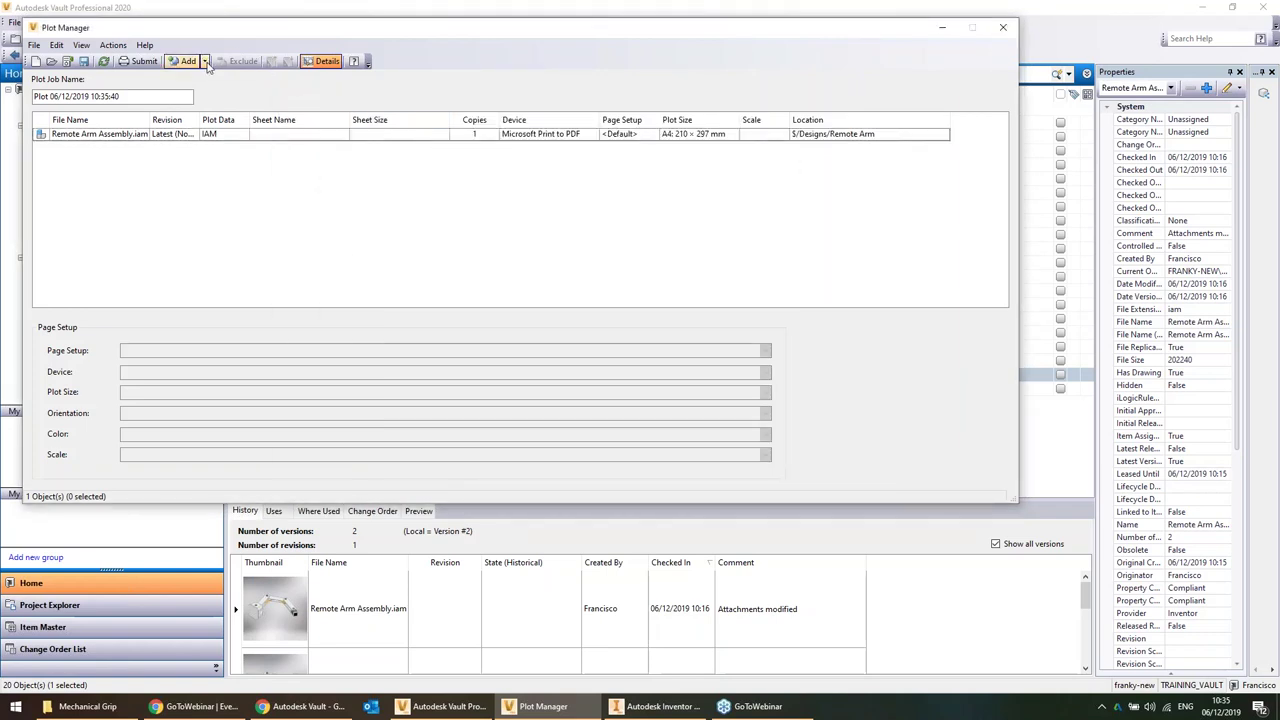
click(205, 61)
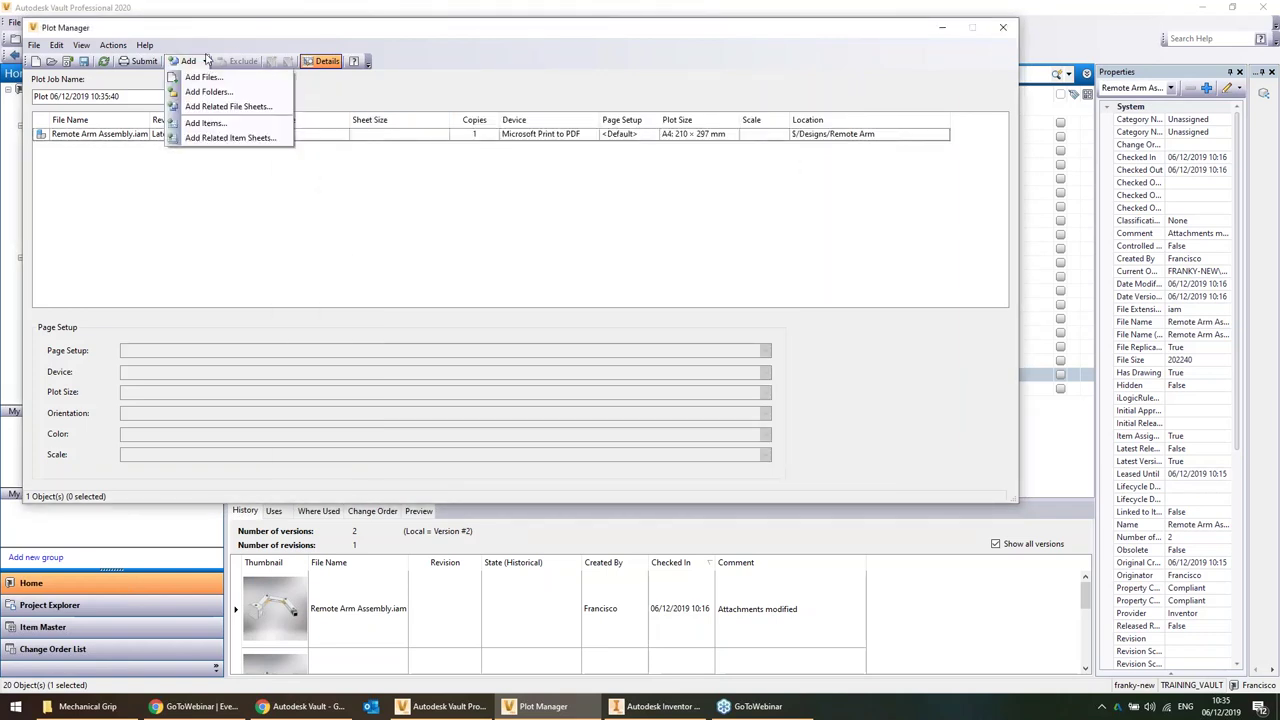
click(205, 62)
click(205, 62)
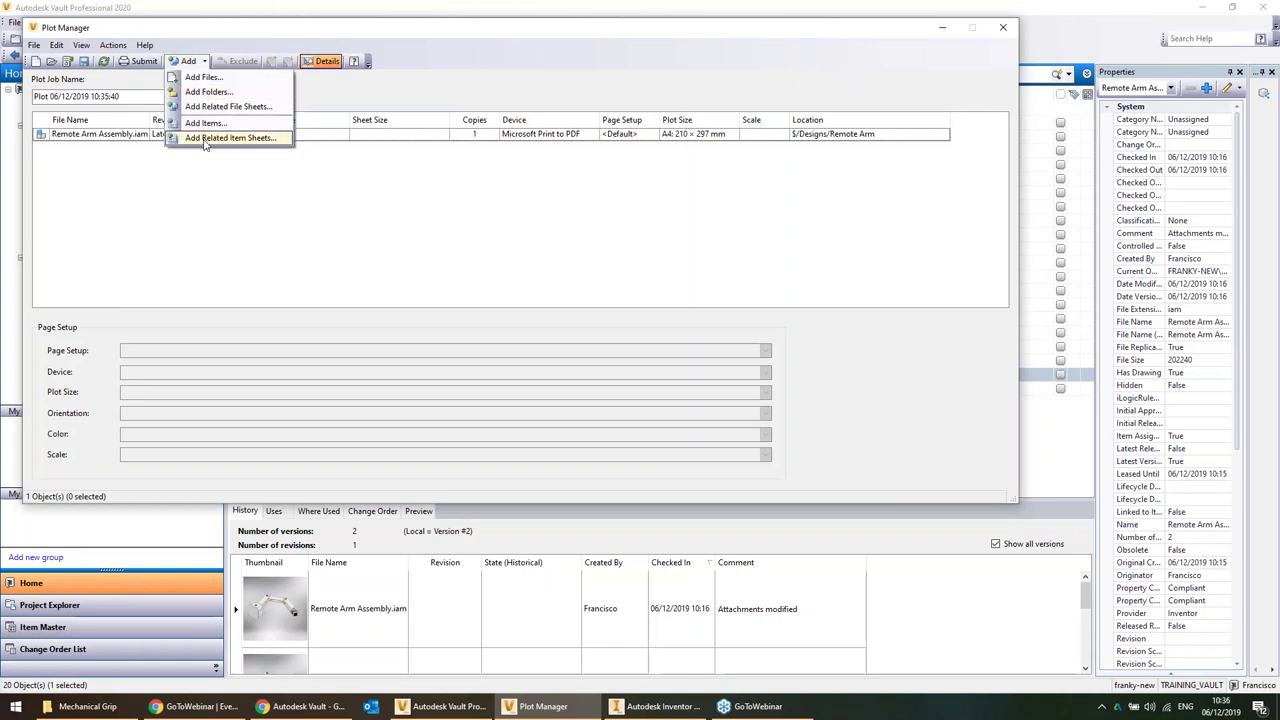
click(205, 139)
click(971, 179)
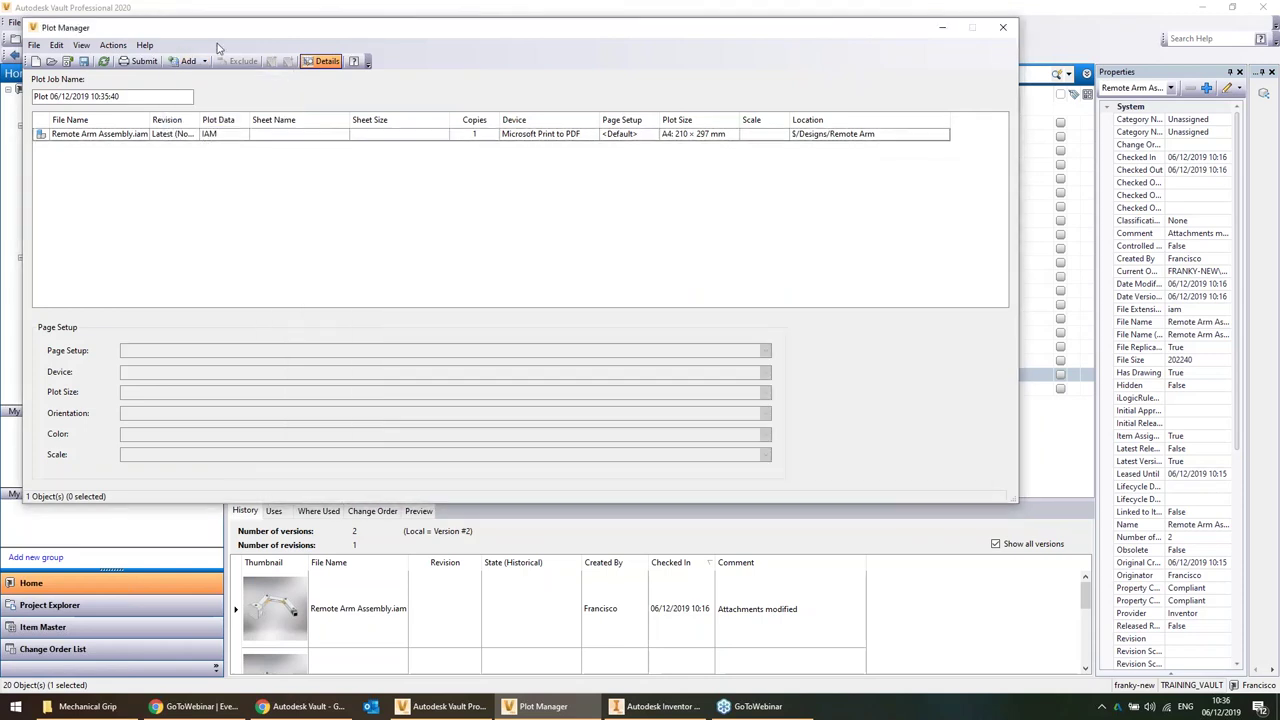
click(205, 61)
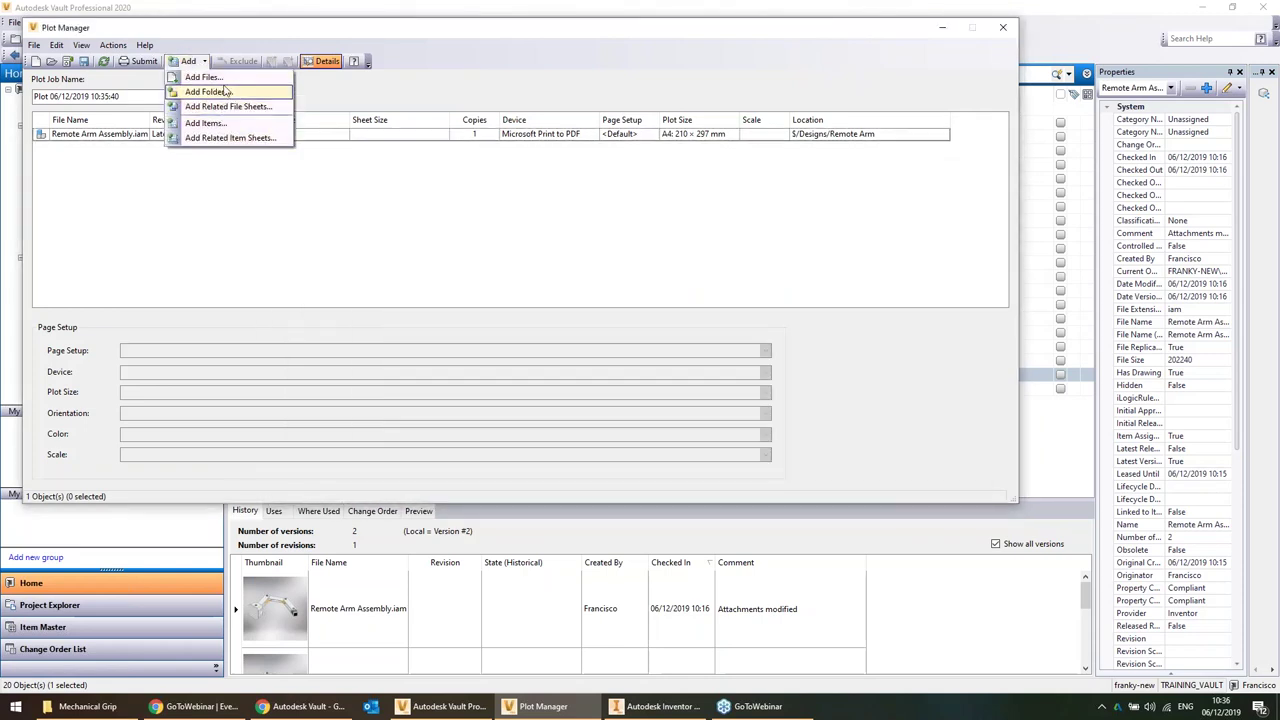
click(75, 135)
click(75, 135)
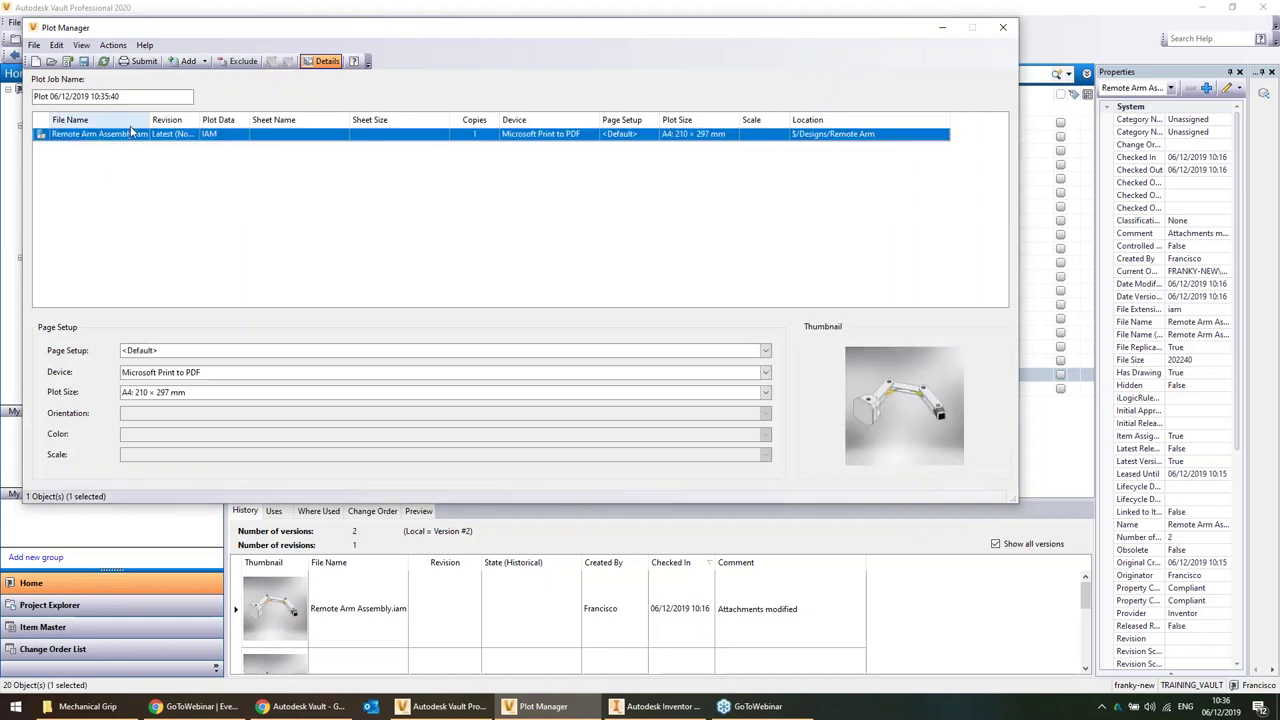
click(106, 47)
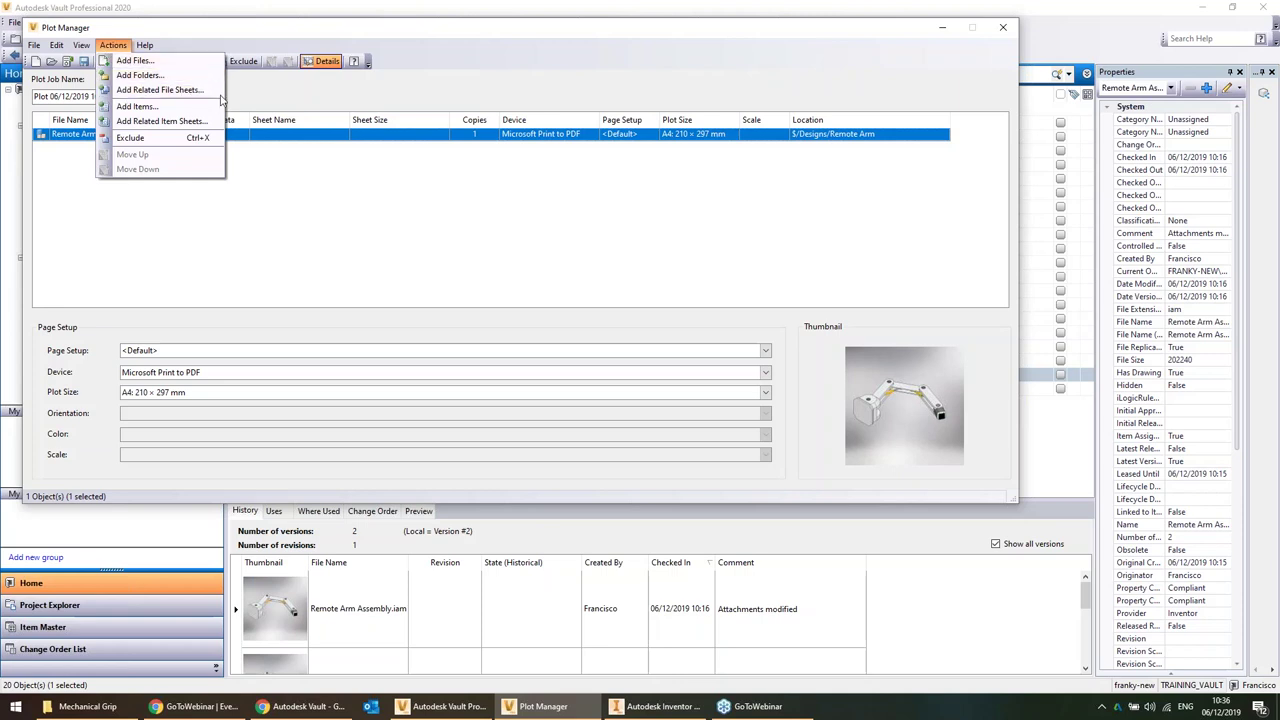
click(192, 64)
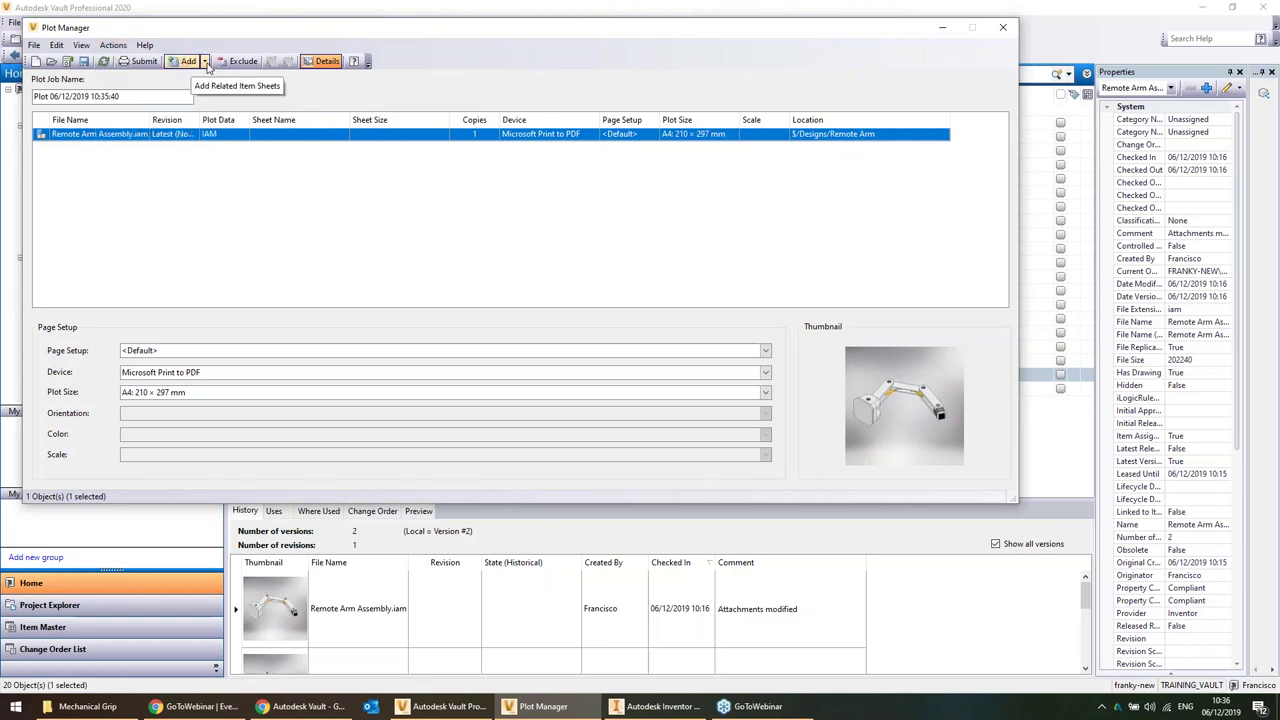
click(205, 62)
click(66, 60)
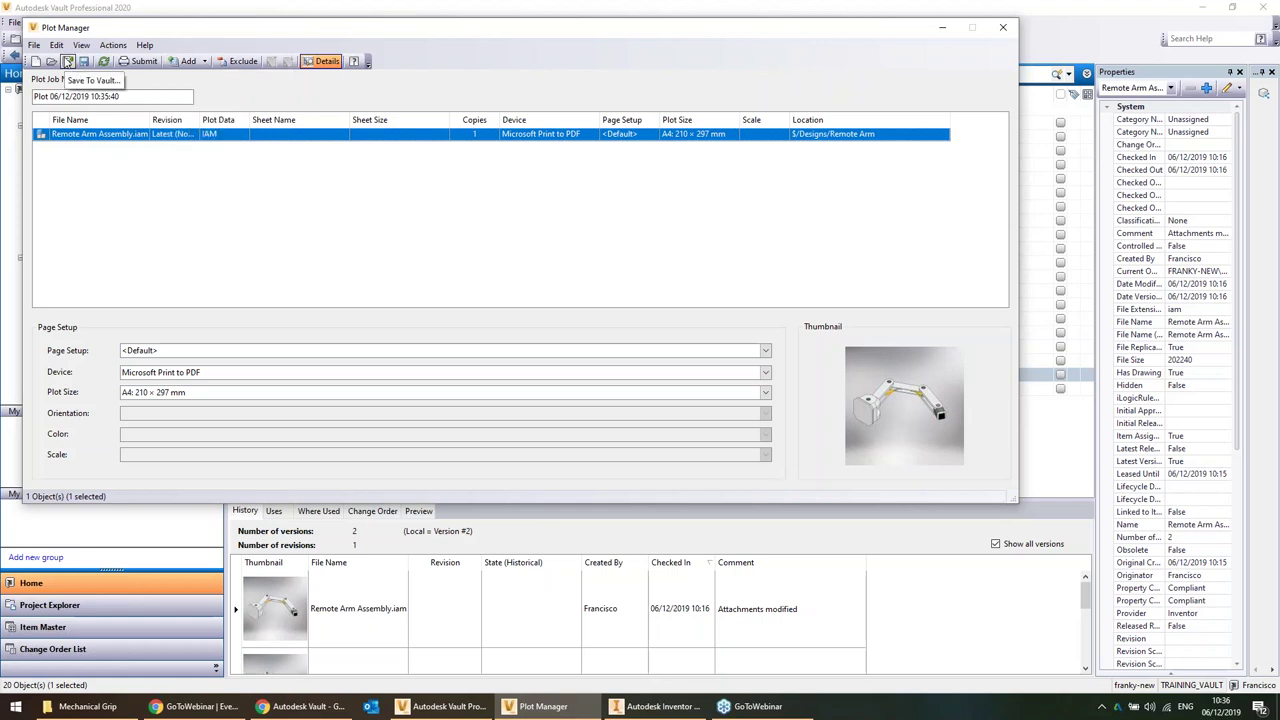
Add the Remote Arm assembly's related file sheets from the Designs/Remote Arm folder to the plot job
click(205, 62)
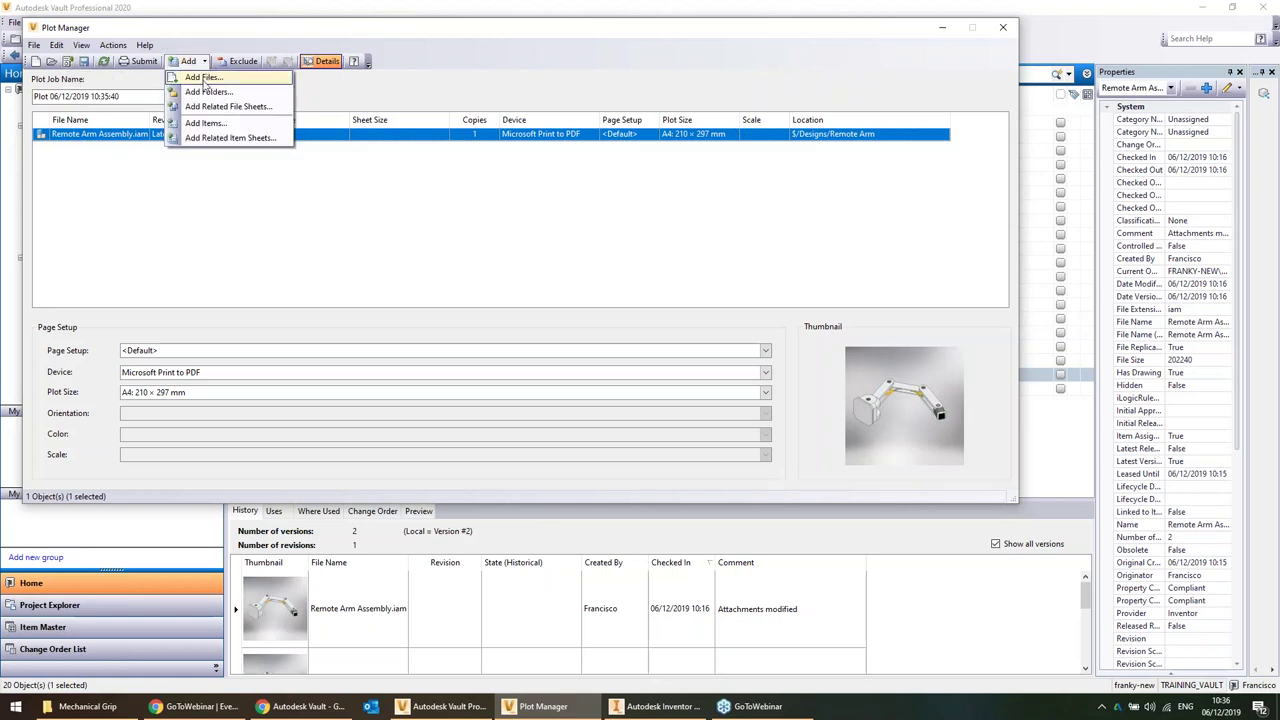
click(234, 107)
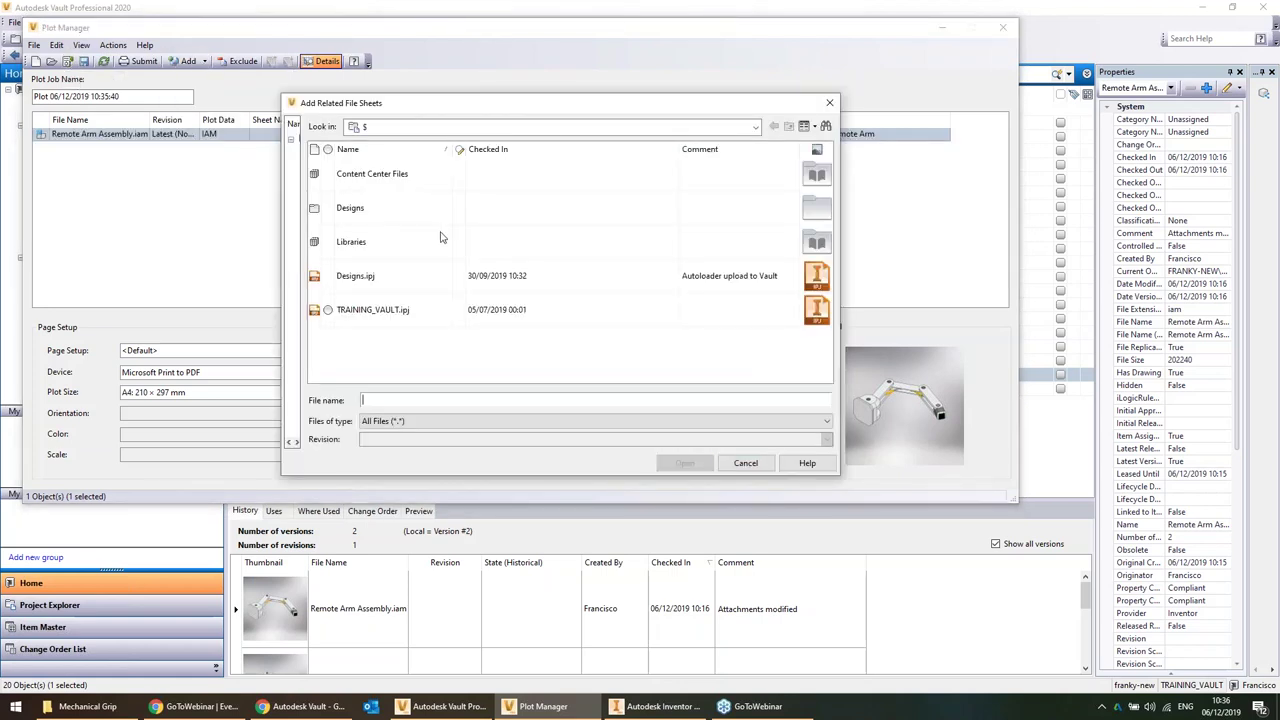
double_click(349, 207)
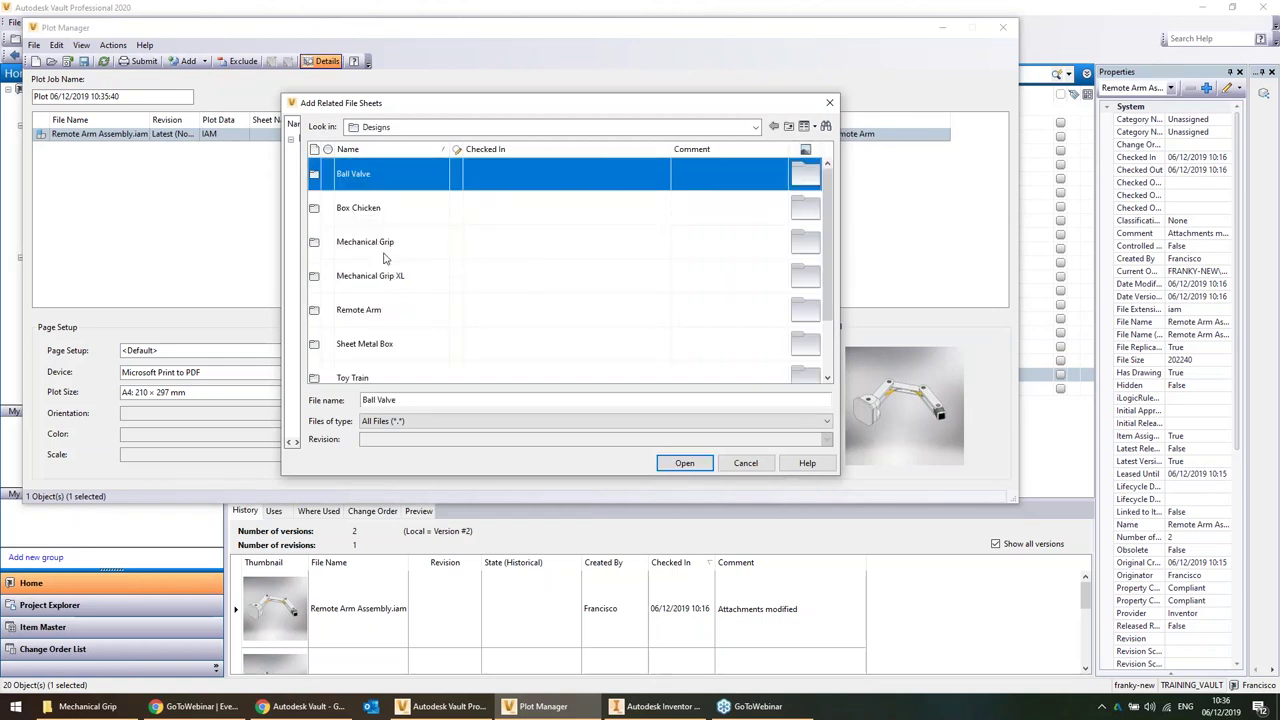
double_click(378, 312)
scroll(420, 300, down, 10)
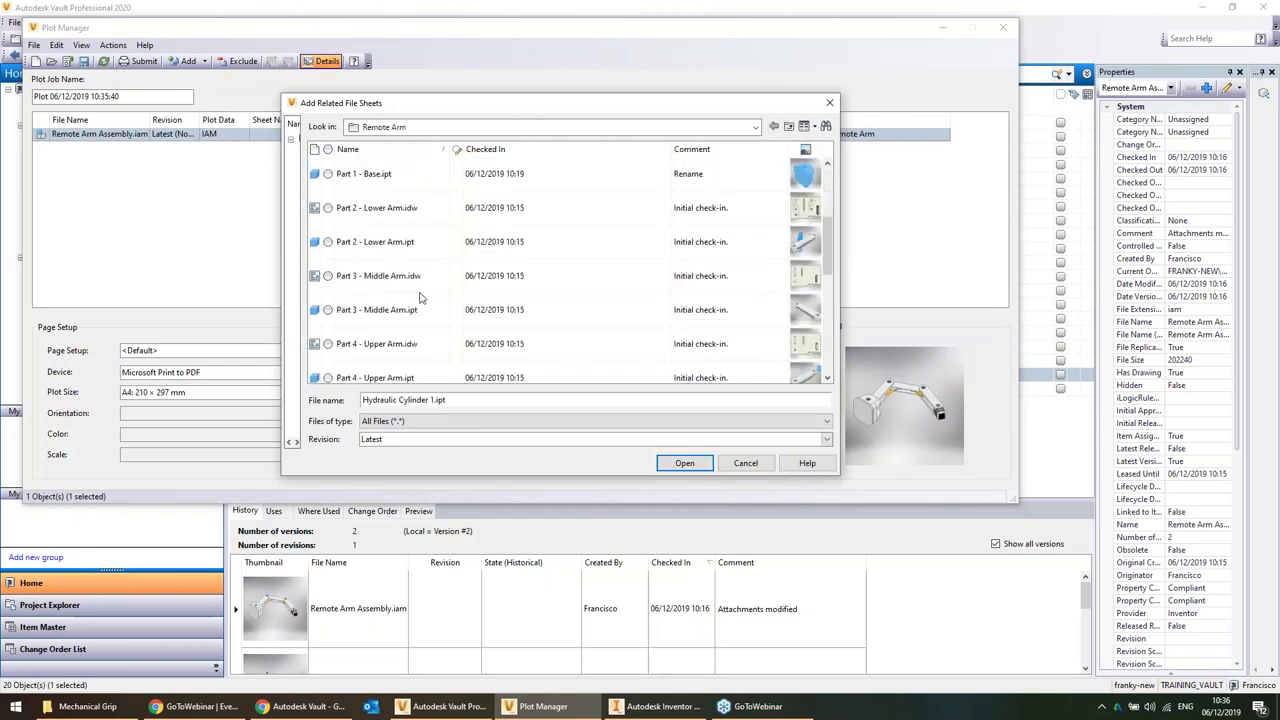
double_click(412, 312)
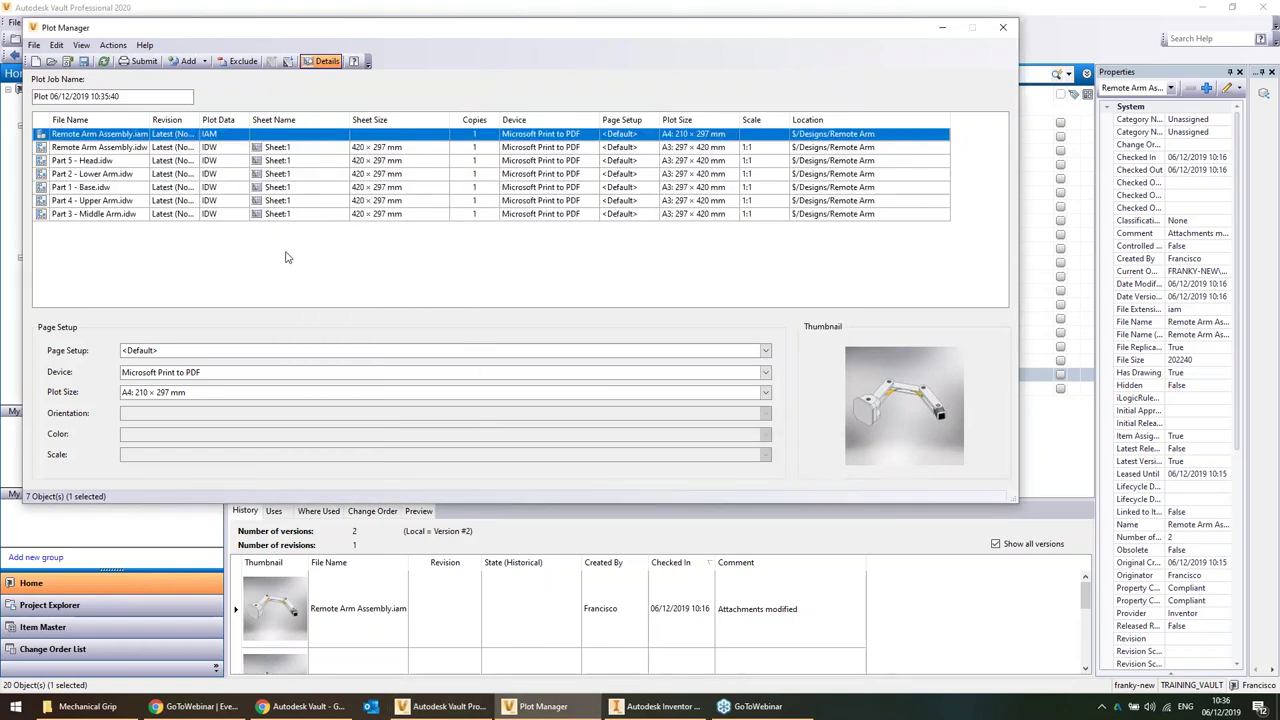
Compare the previews and page setups of Remote Arm Assembly.iam, Remote Arm Assembly.idw and Part 5 - Head.idw in the plot list
click(136, 148)
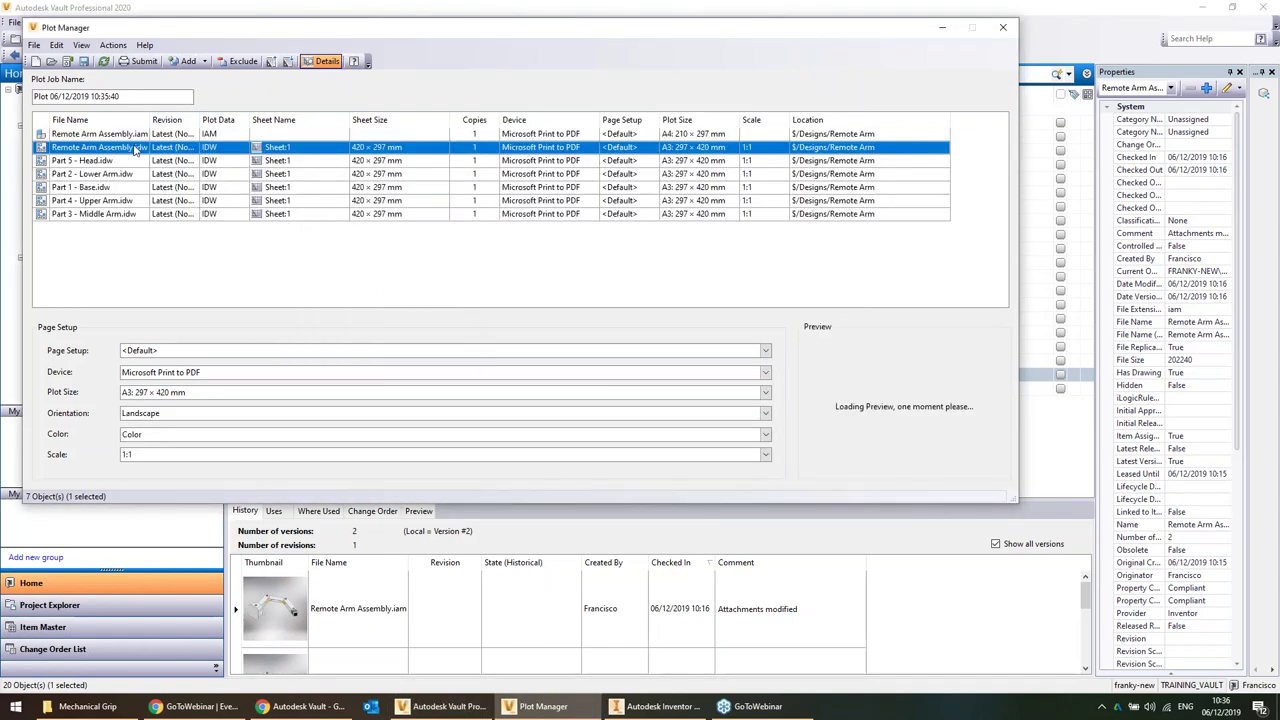
click(134, 164)
click(142, 137)
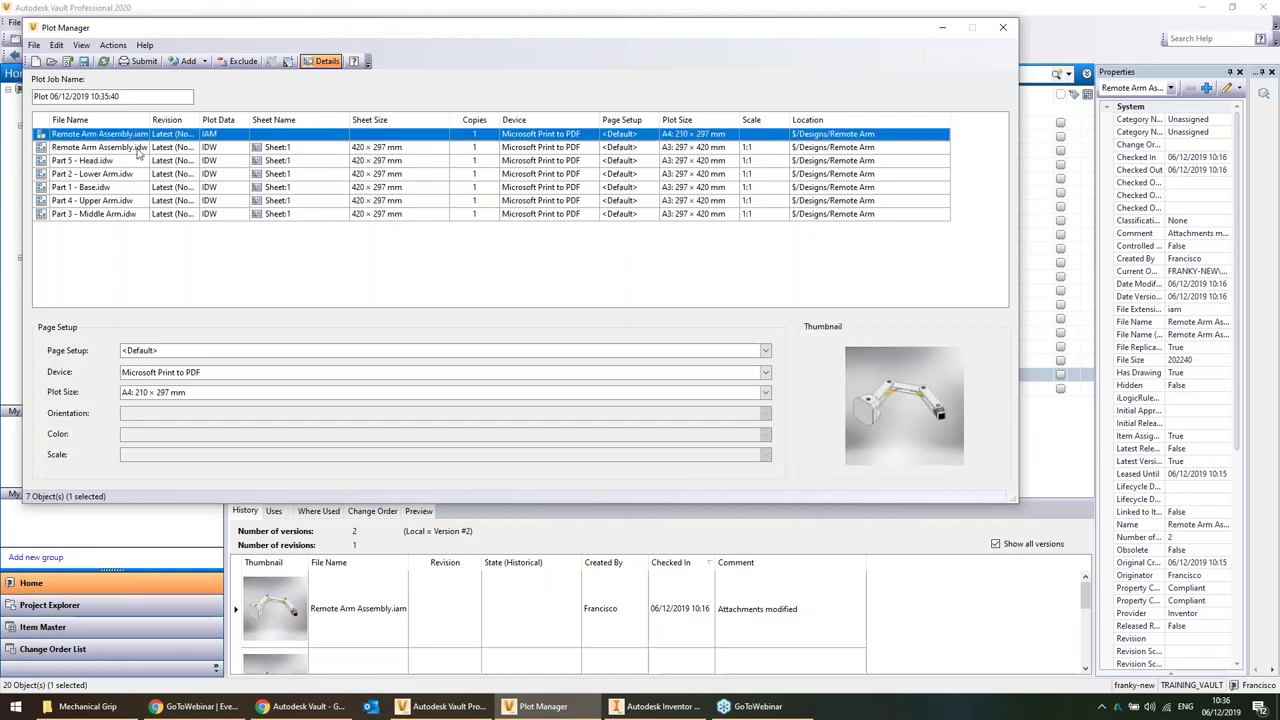
click(136, 148)
click(128, 161)
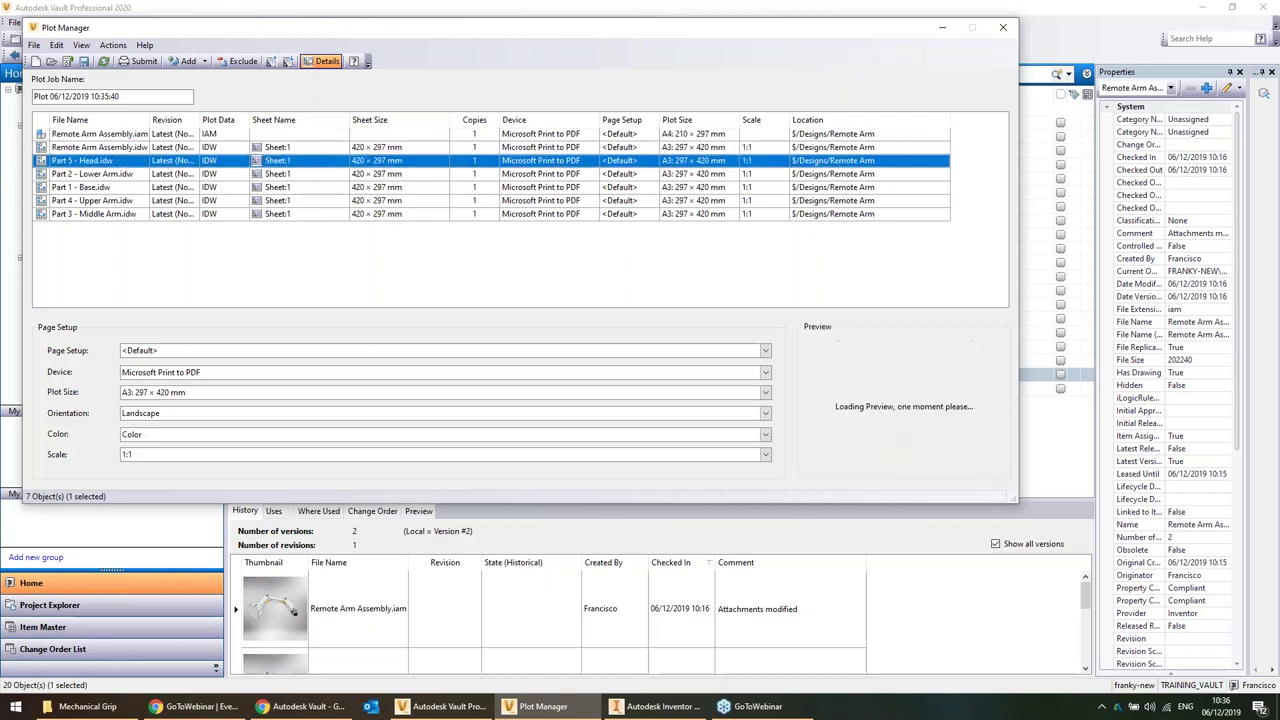
click(135, 149)
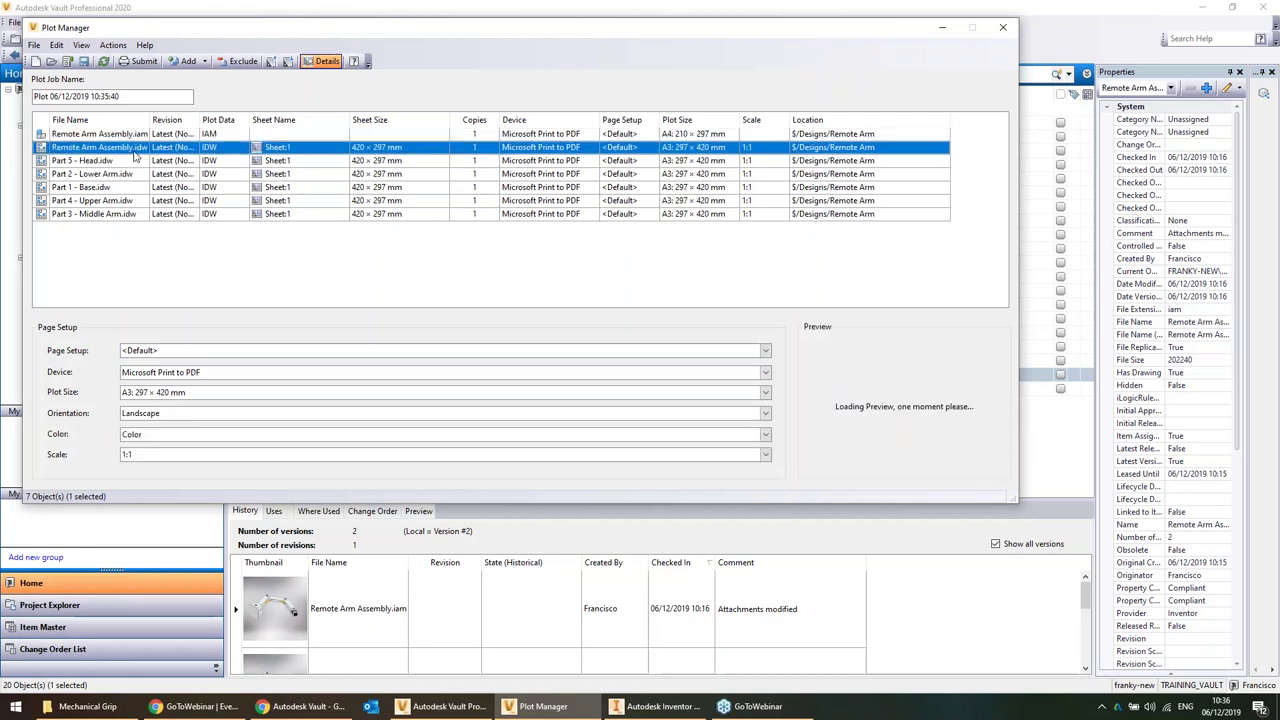
Review the copies setting, available output devices and file output options for the Remote Arm Assembly.idw plot
click(475, 150)
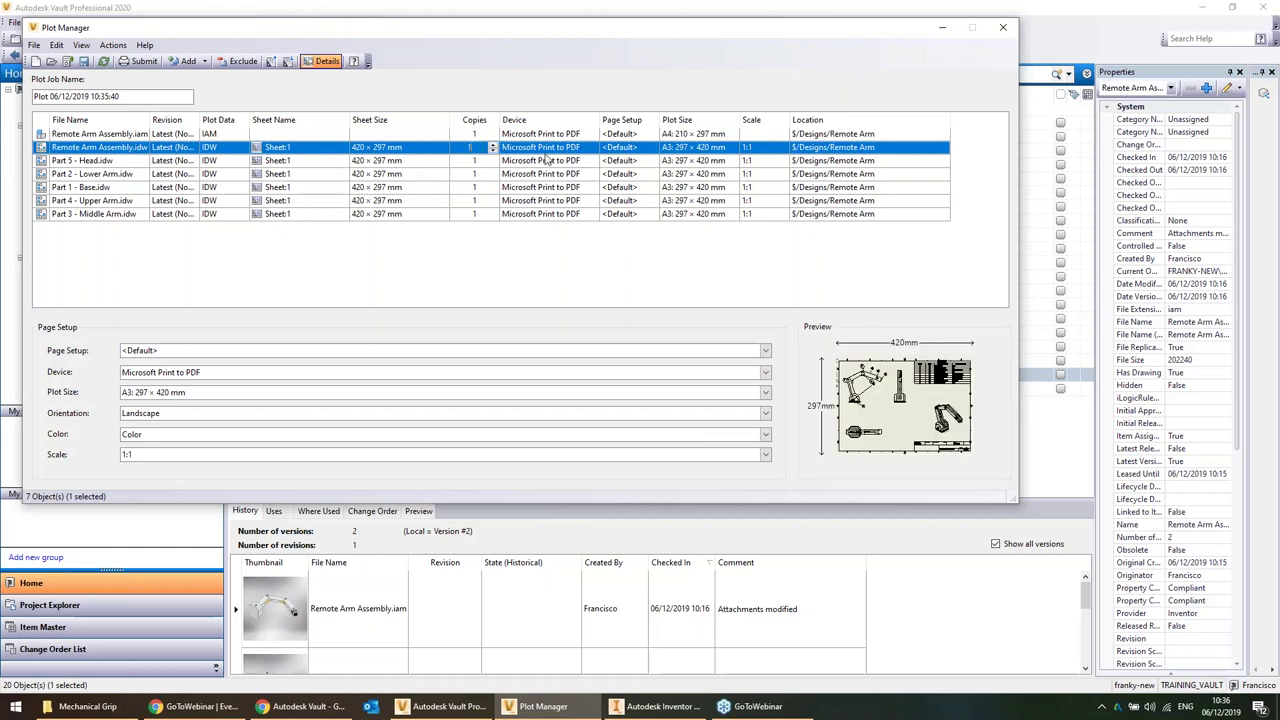
click(588, 148)
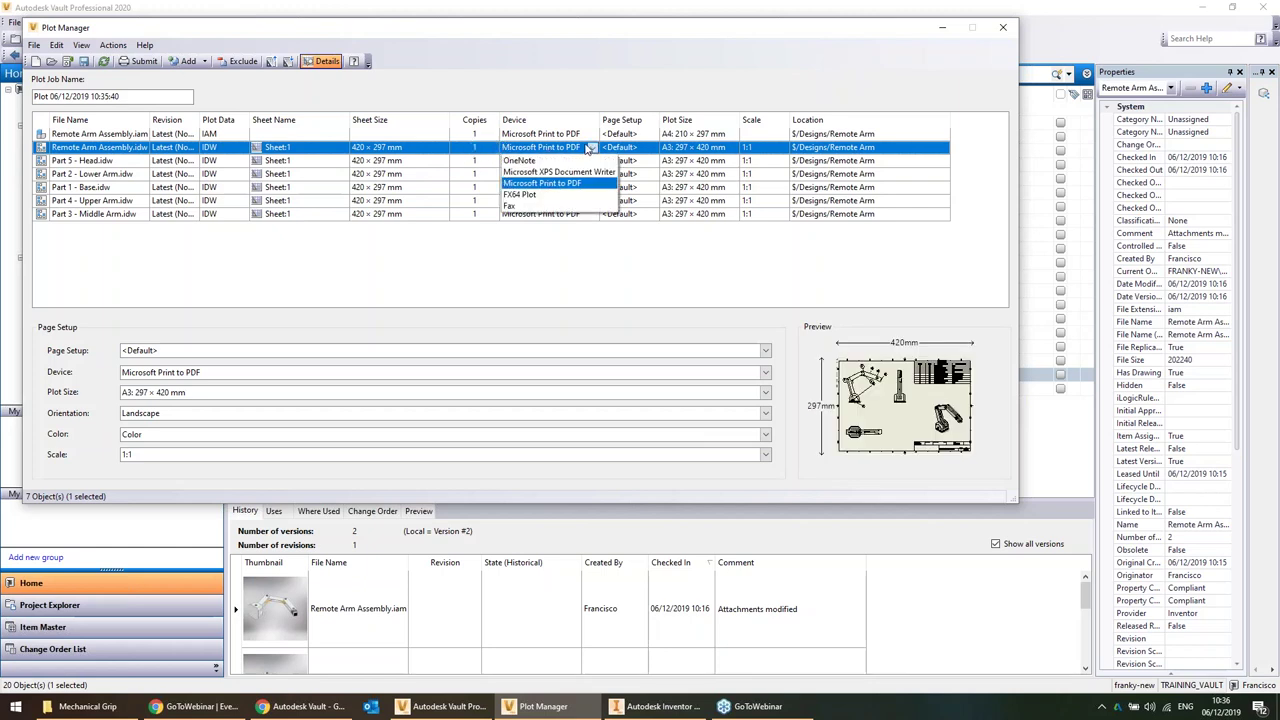
click(557, 163)
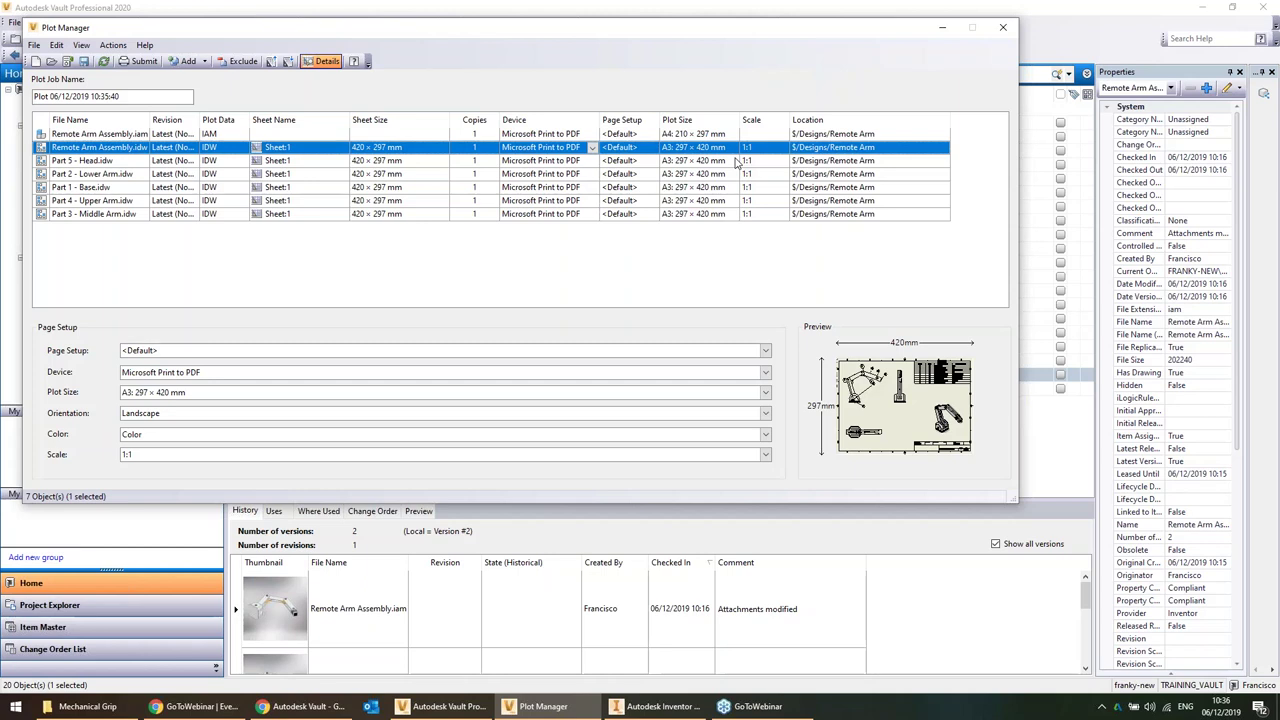
click(34, 46)
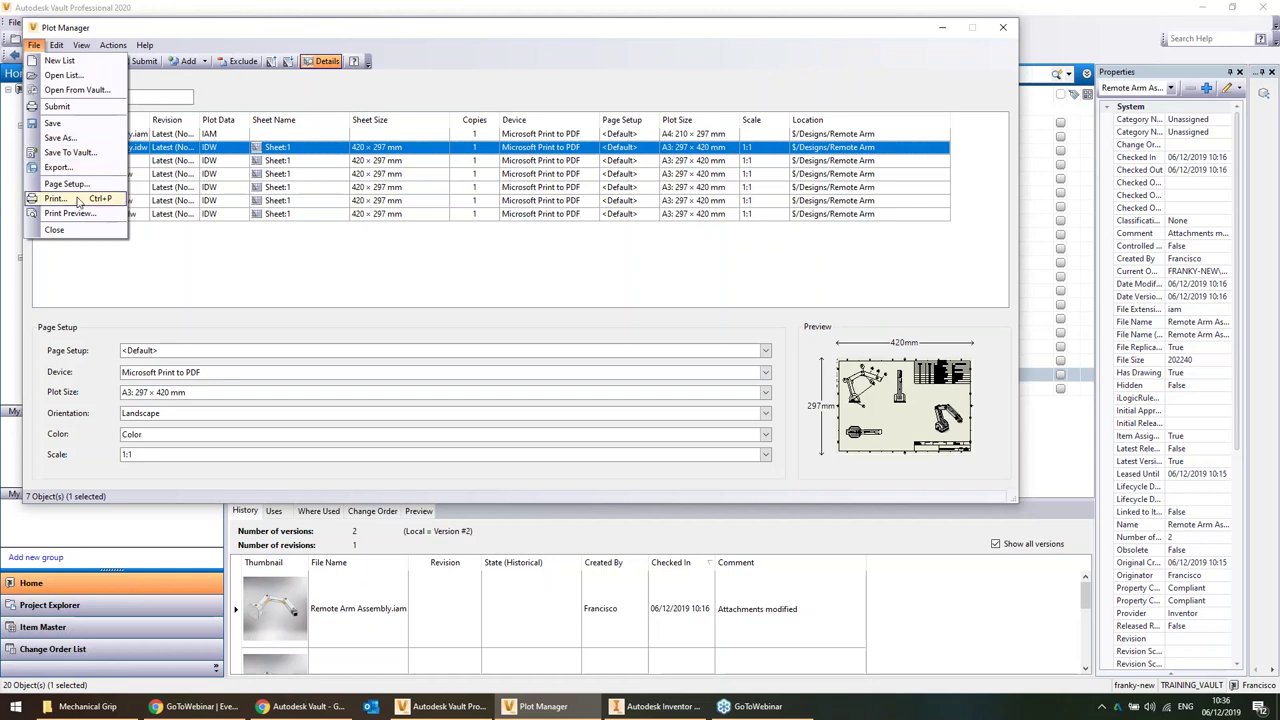
Inspect the plot entries for the Lower Arm, Base and Upper Arm drawings and close the Plot Manager
click(420, 162)
click(374, 176)
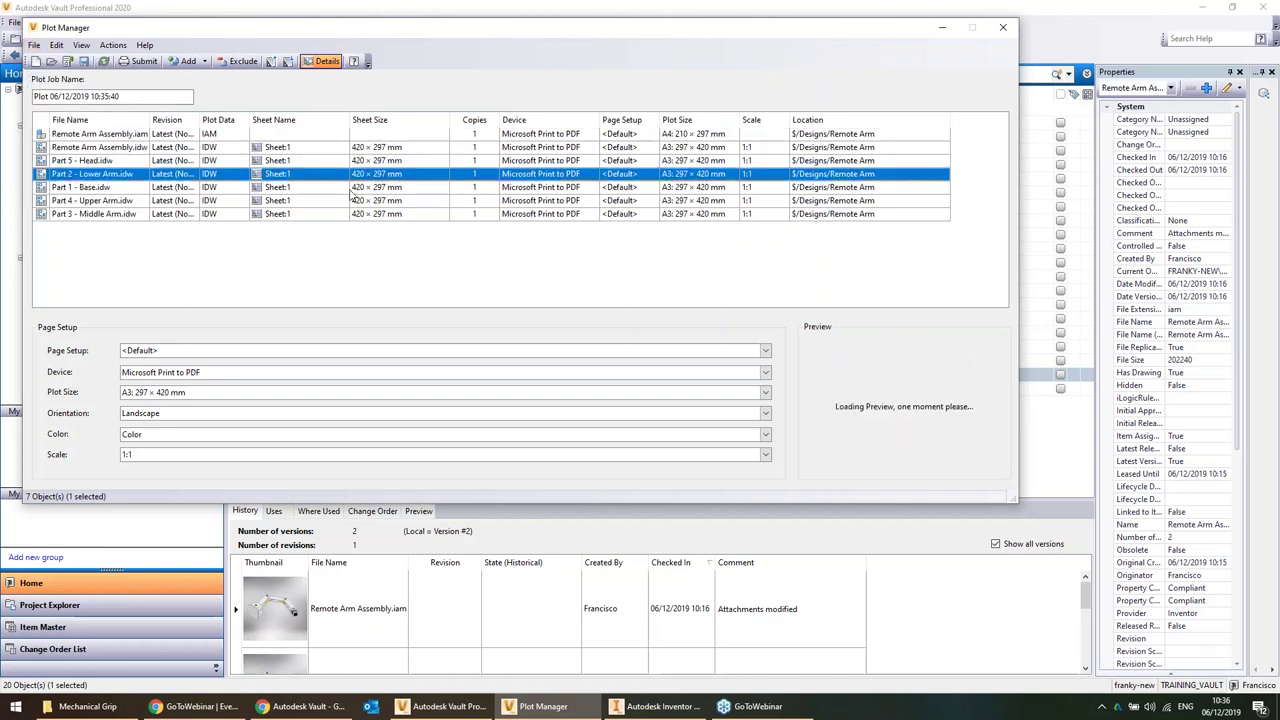
click(350, 189)
click(334, 203)
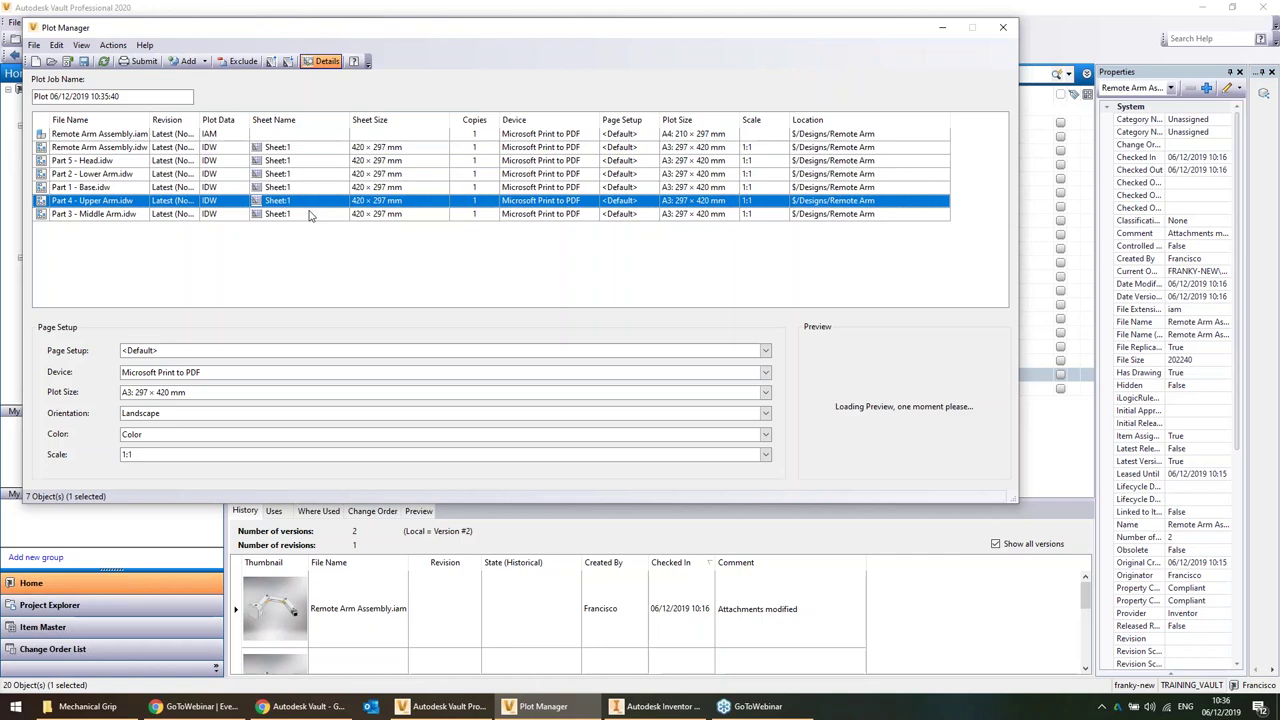
key(alt+F4)
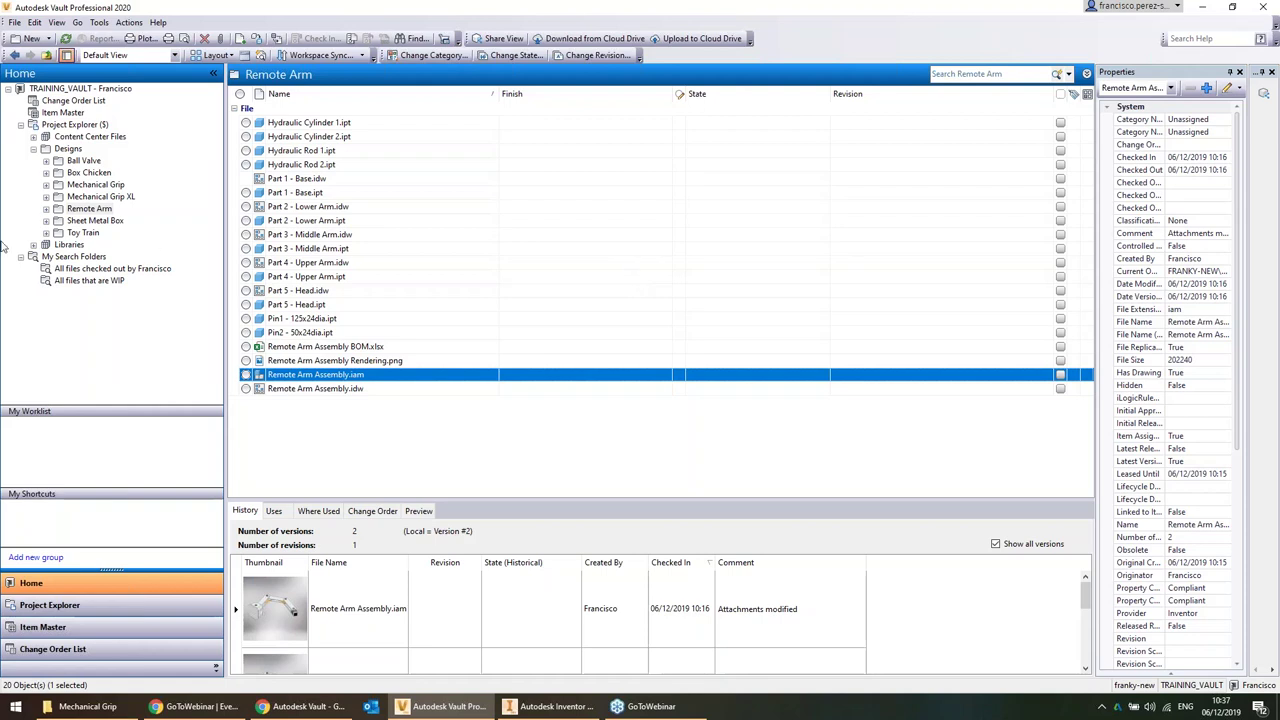
Open the Toy Train folder under Designs and select Train Assembly.iam to view its history
click(90, 208)
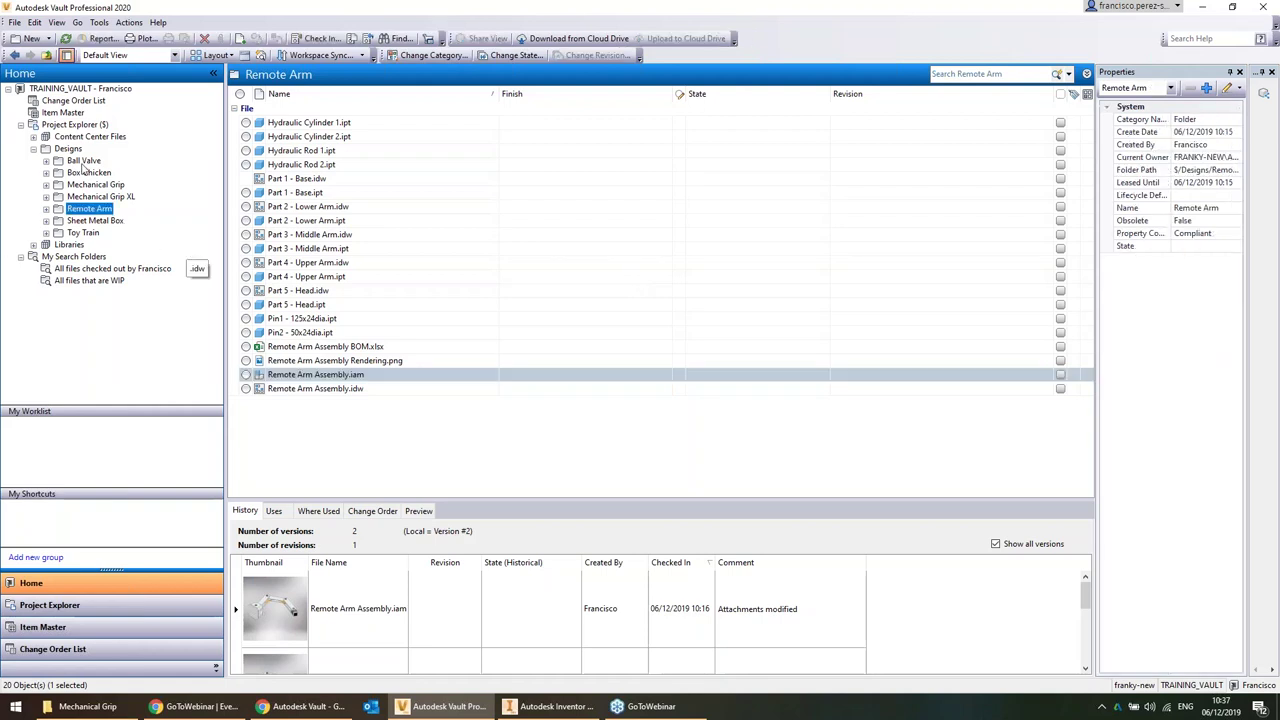
click(86, 233)
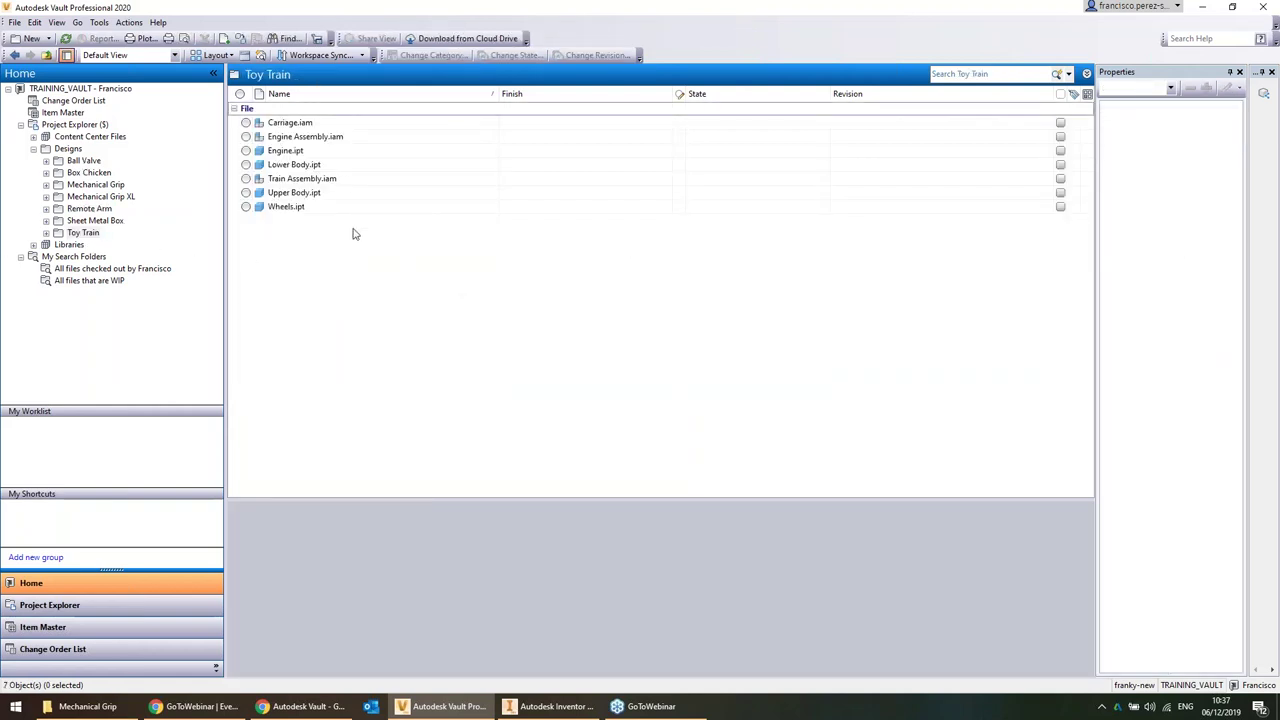
click(308, 178)
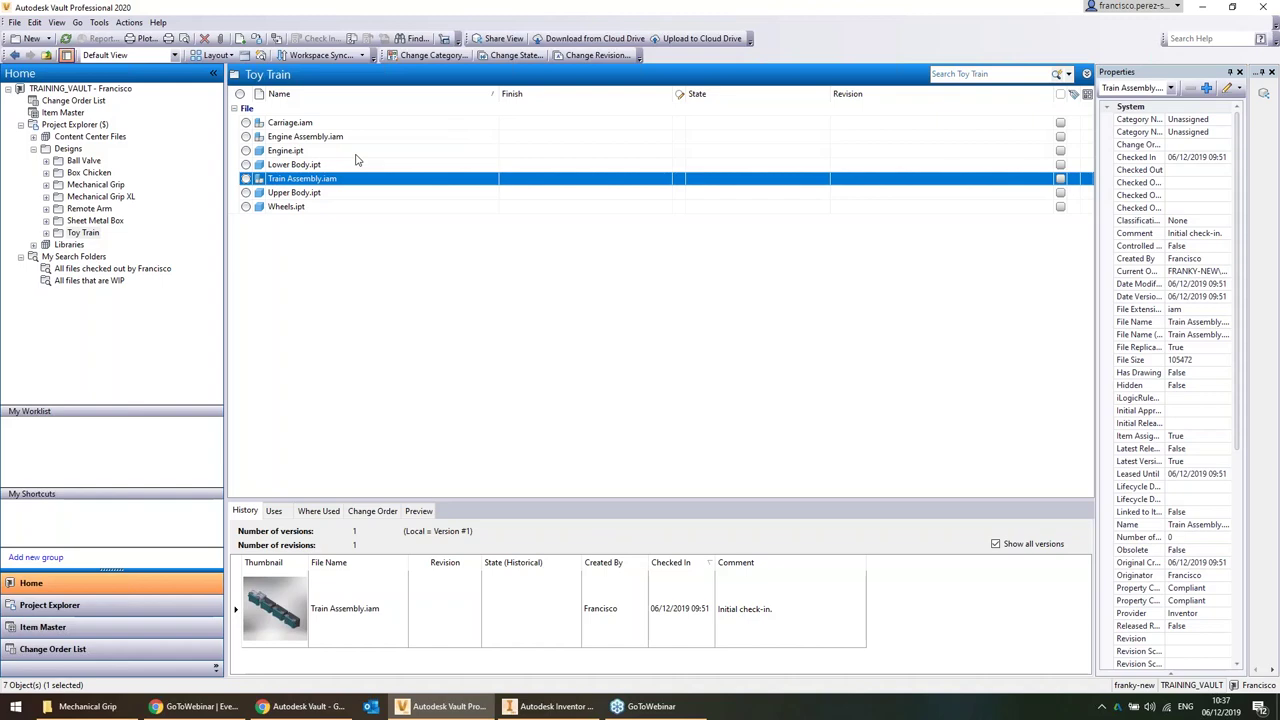
Change the category of all files in the Toy Train folder, from Carriage.iam to Wheels.ipt, to R&D
click(316, 123)
shift+click(314, 206)
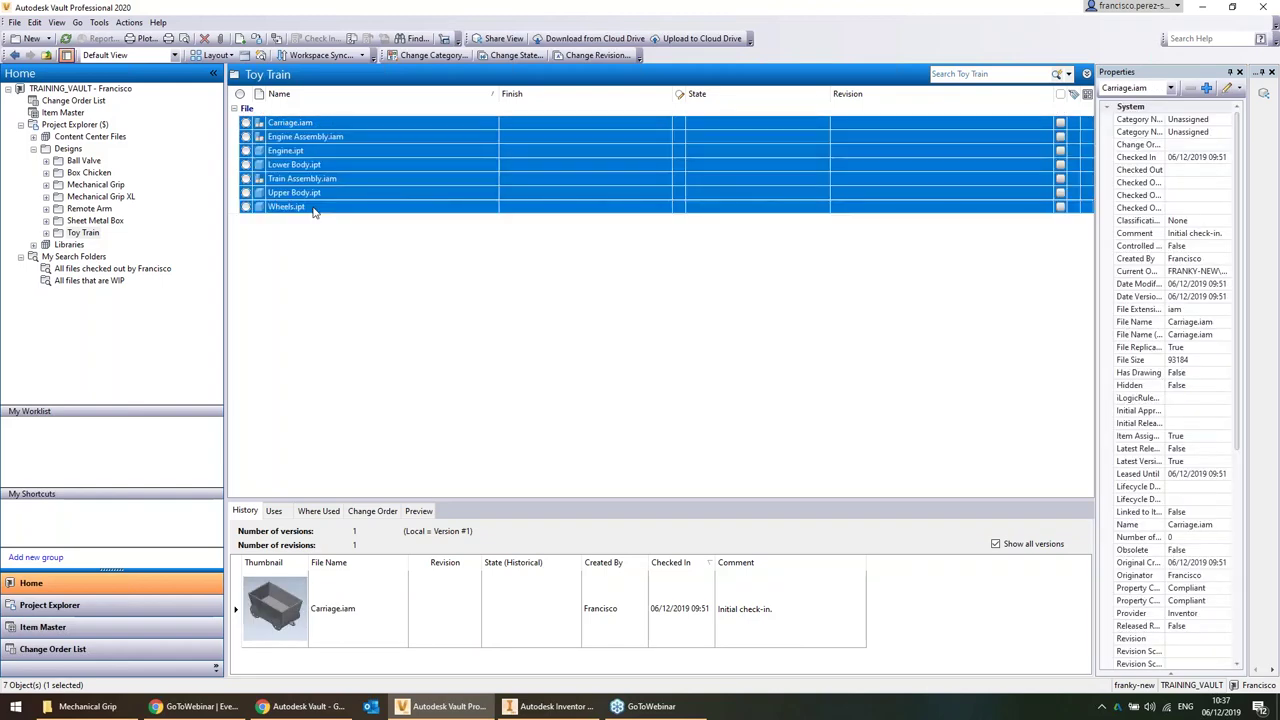
click(432, 57)
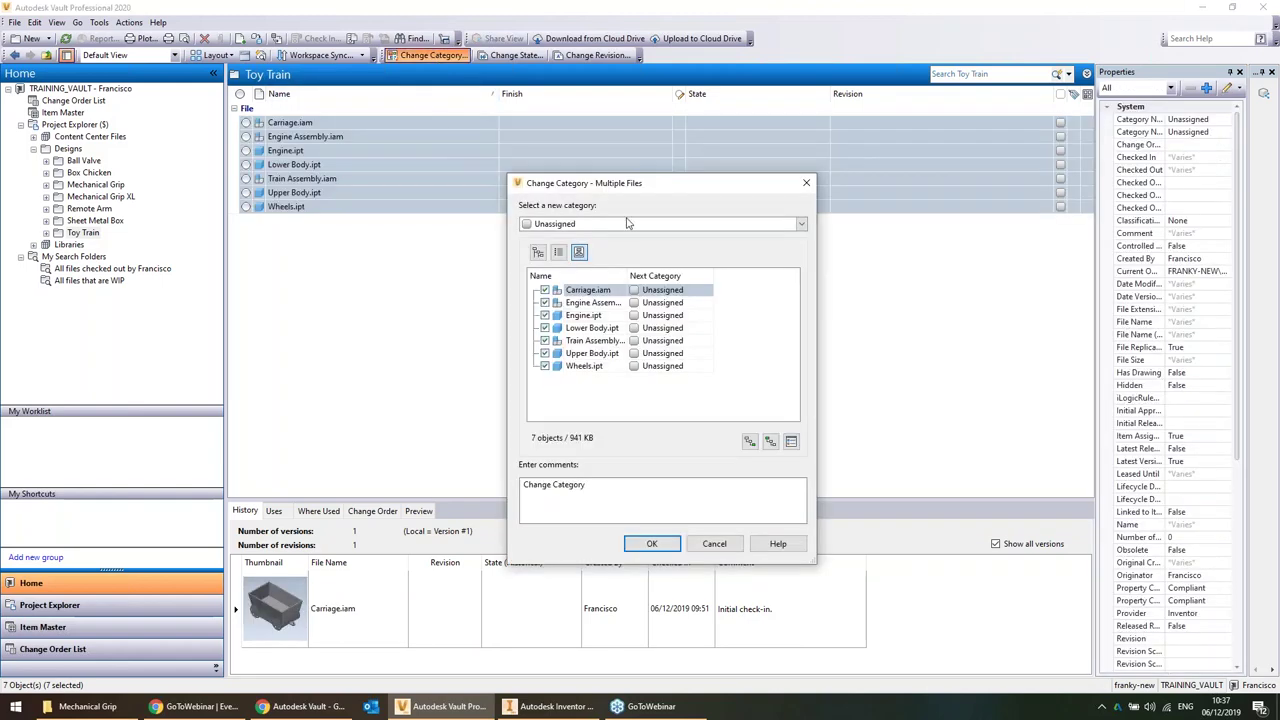
click(802, 224)
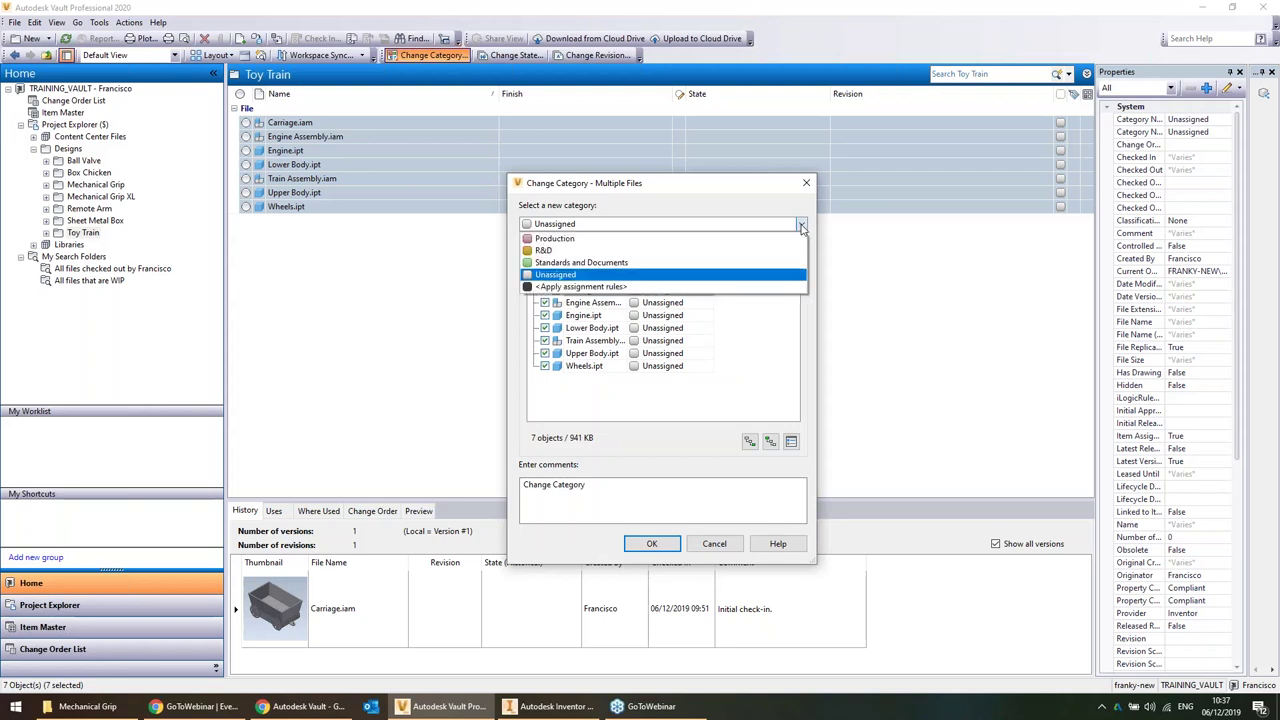
click(548, 252)
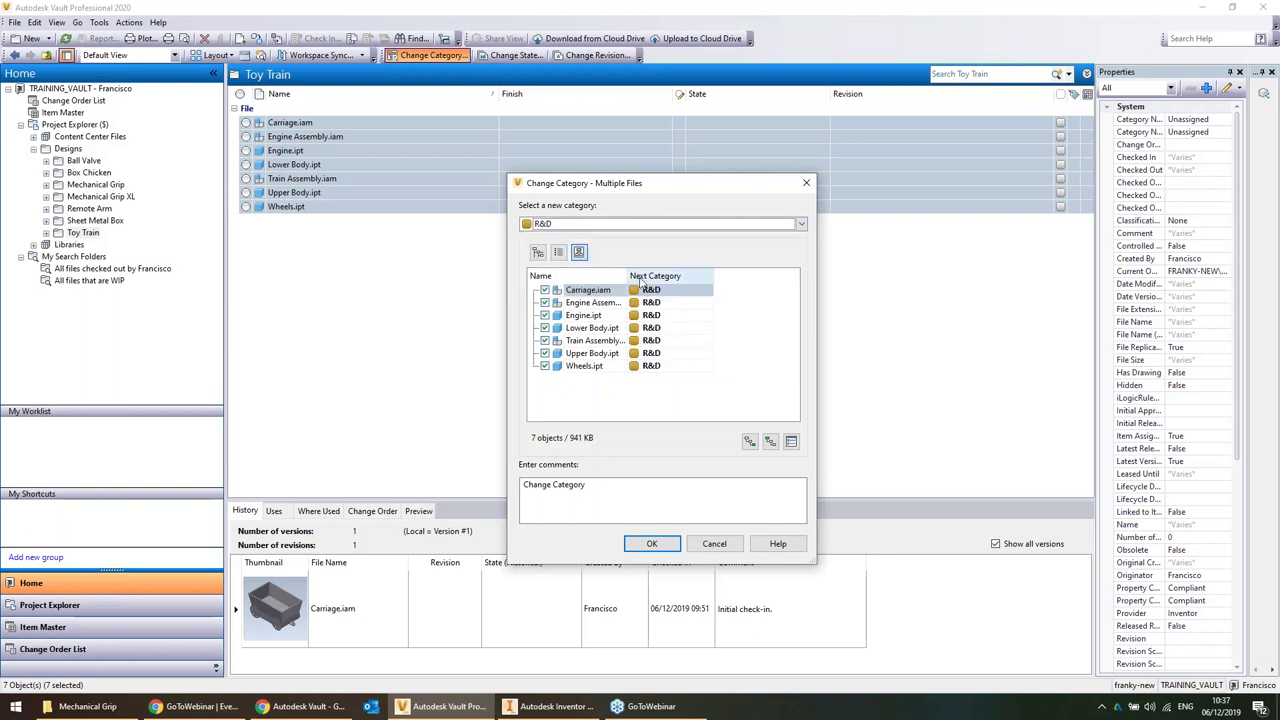
click(562, 223)
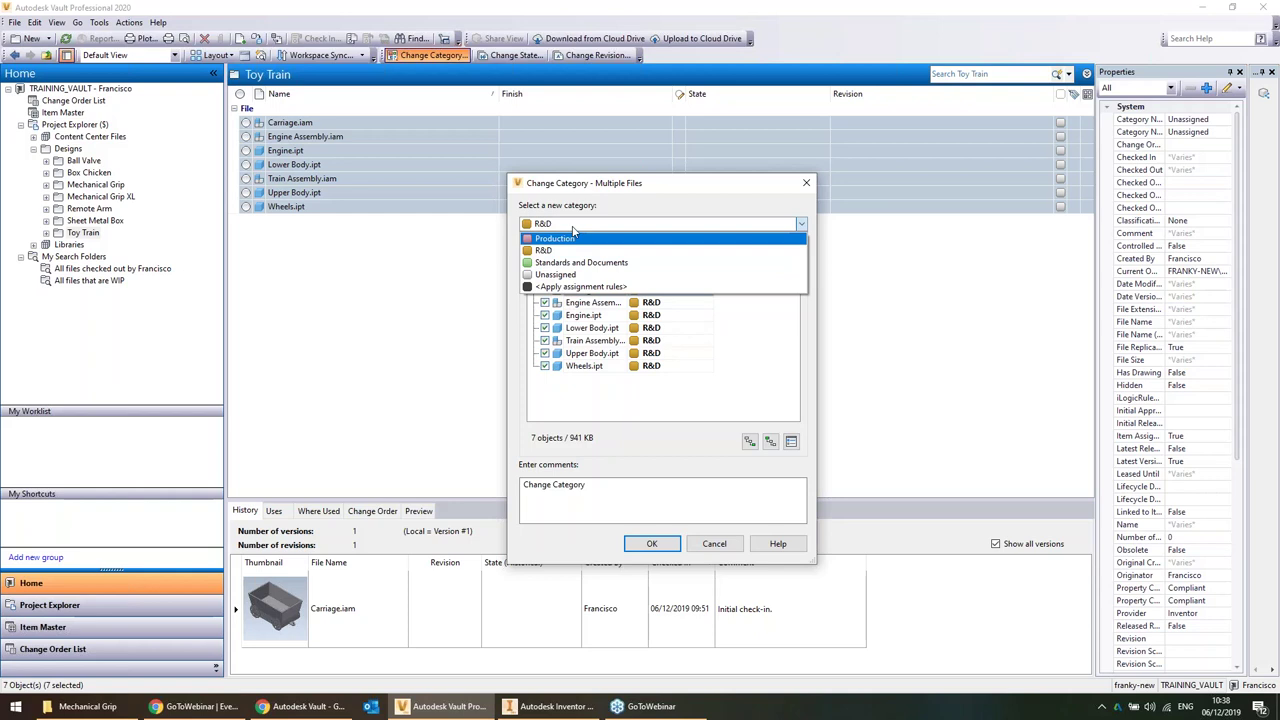
click(573, 226)
click(573, 226)
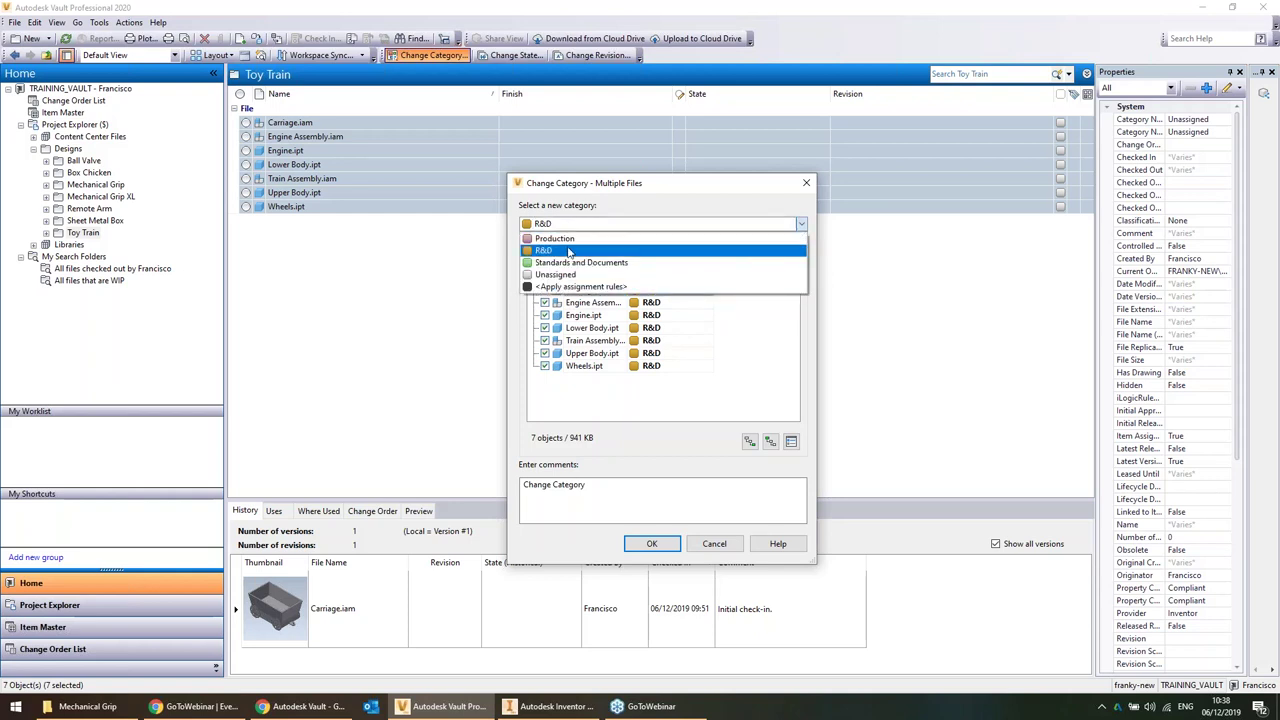
click(569, 251)
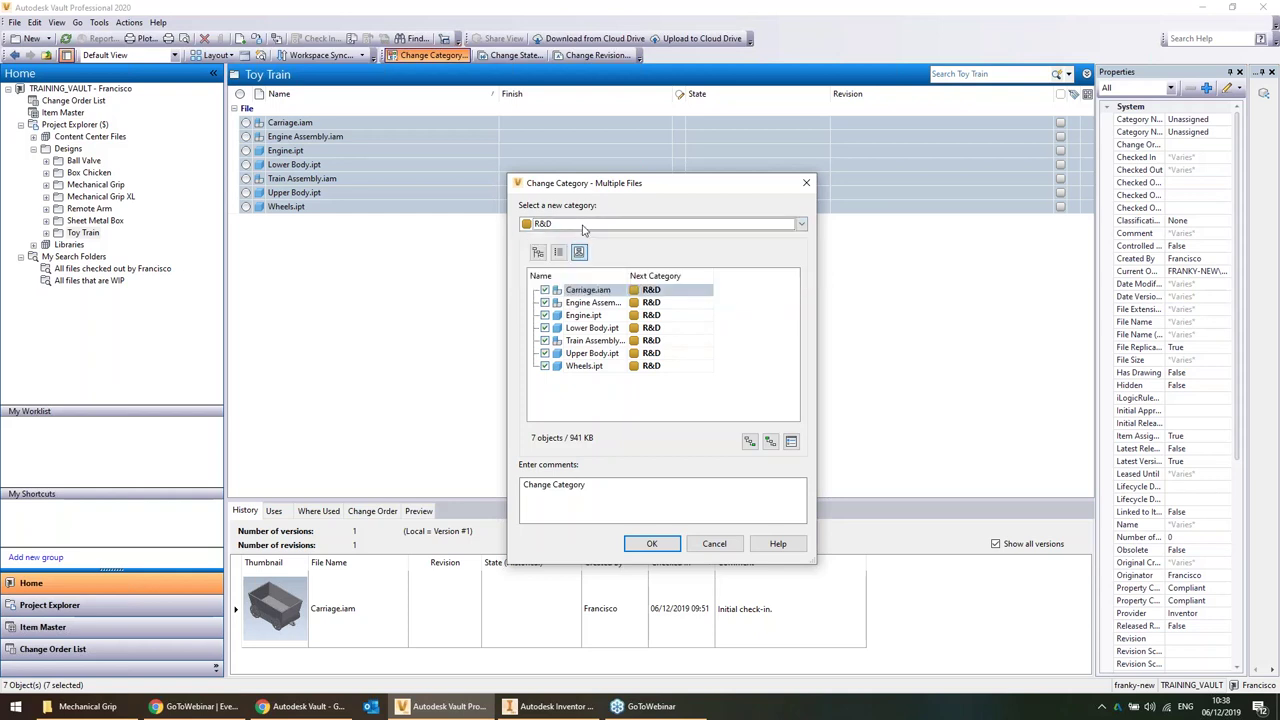
click(650, 545)
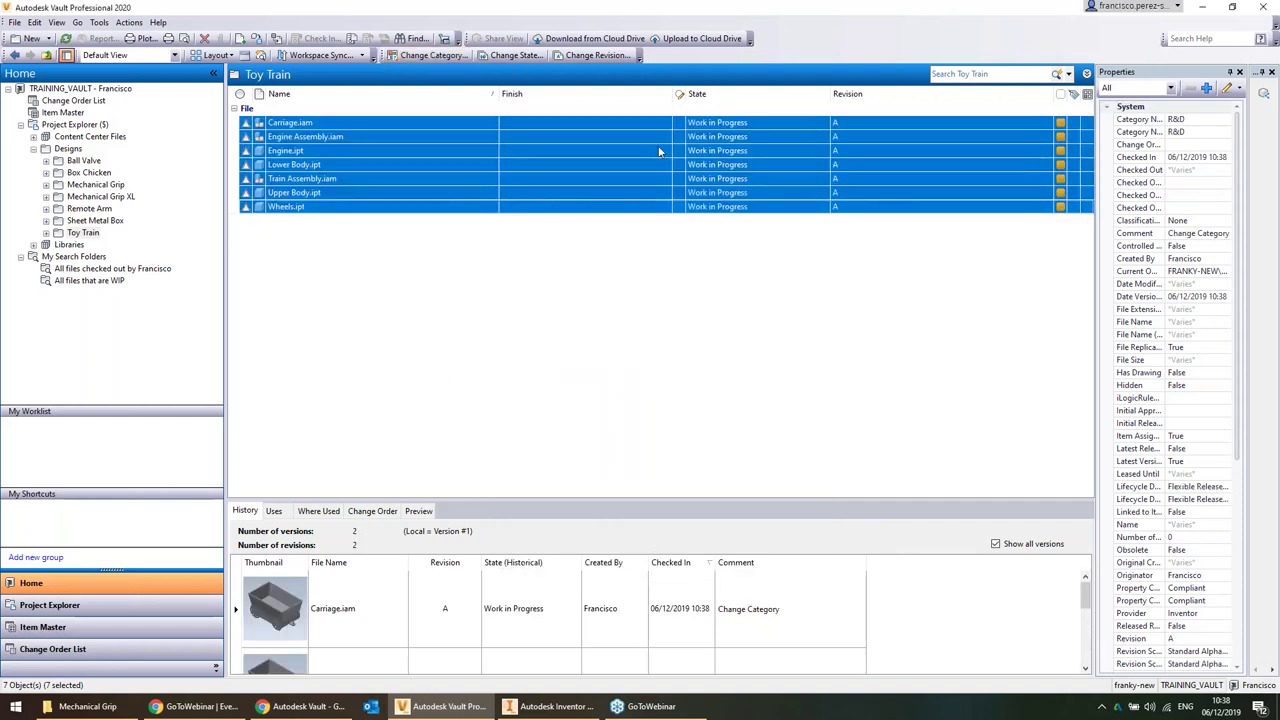
Remove the Finish column from the Toy Train file list and narrow the Name column
drag(673, 94, 545, 38)
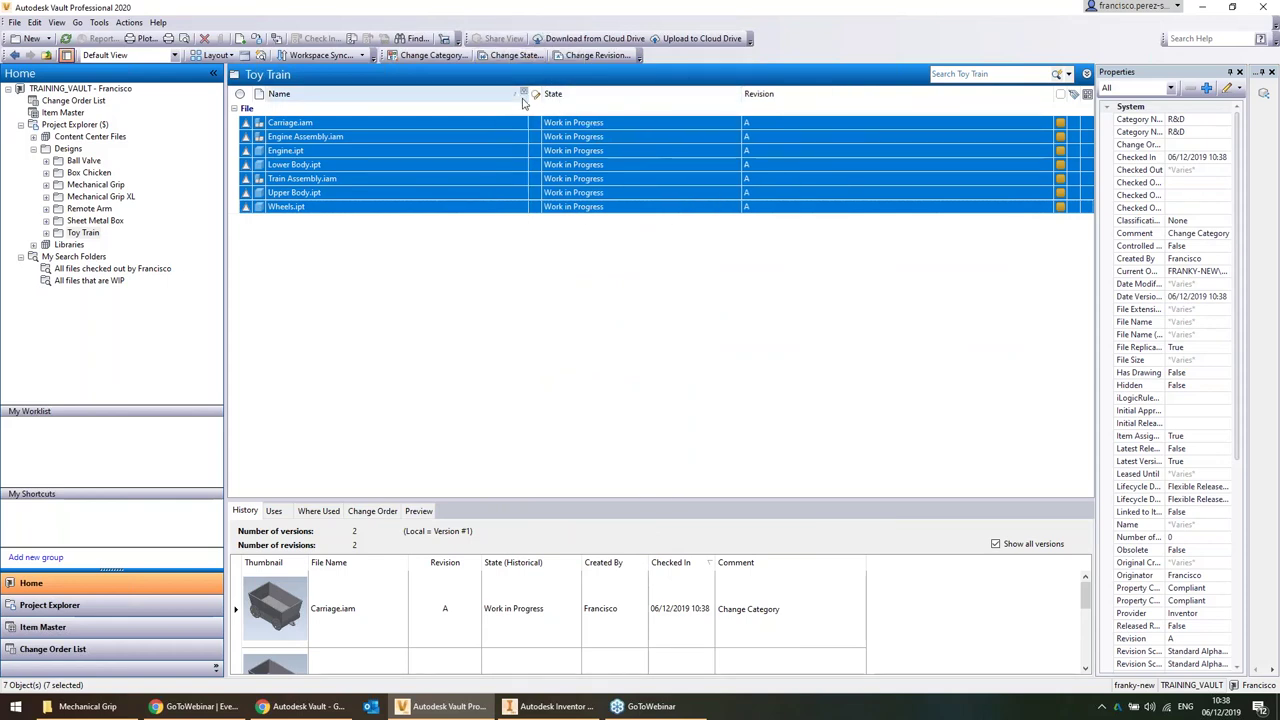
drag(526, 96, 402, 96)
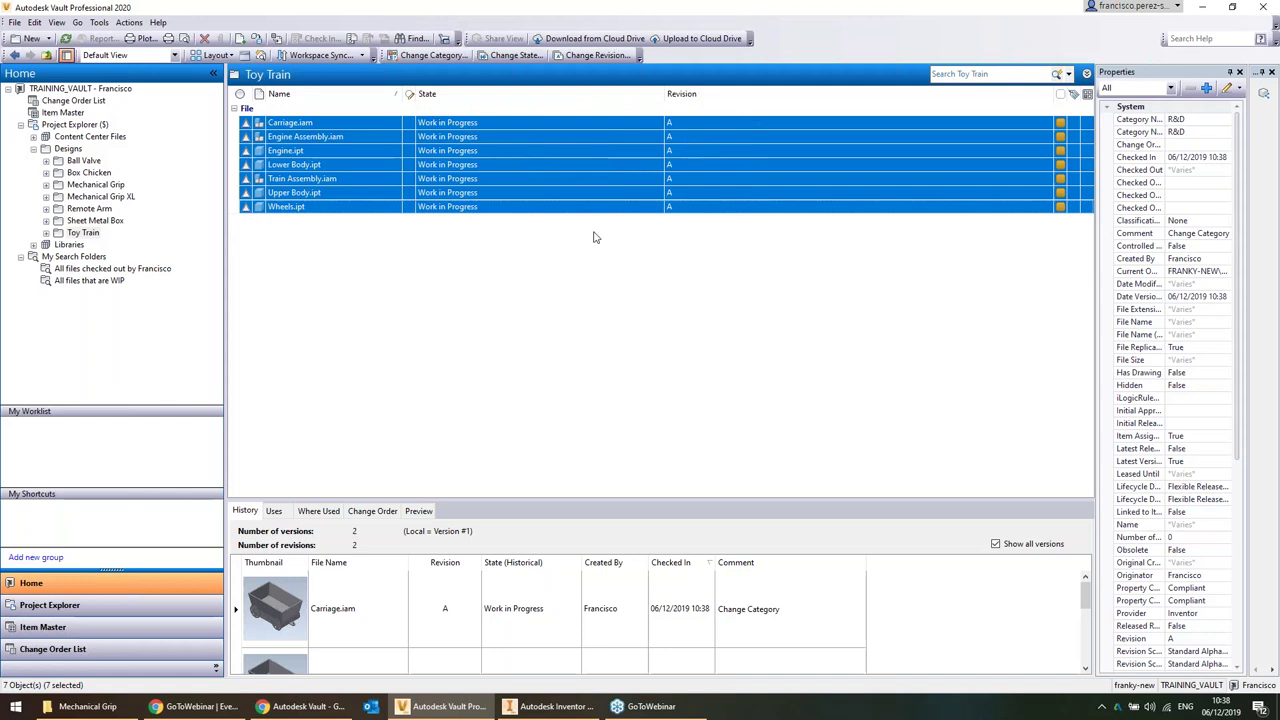
Get the latest vault versions of all Toy Train files, from Carriage.iam to Wheels.ipt, into the local workspace
click(458, 124)
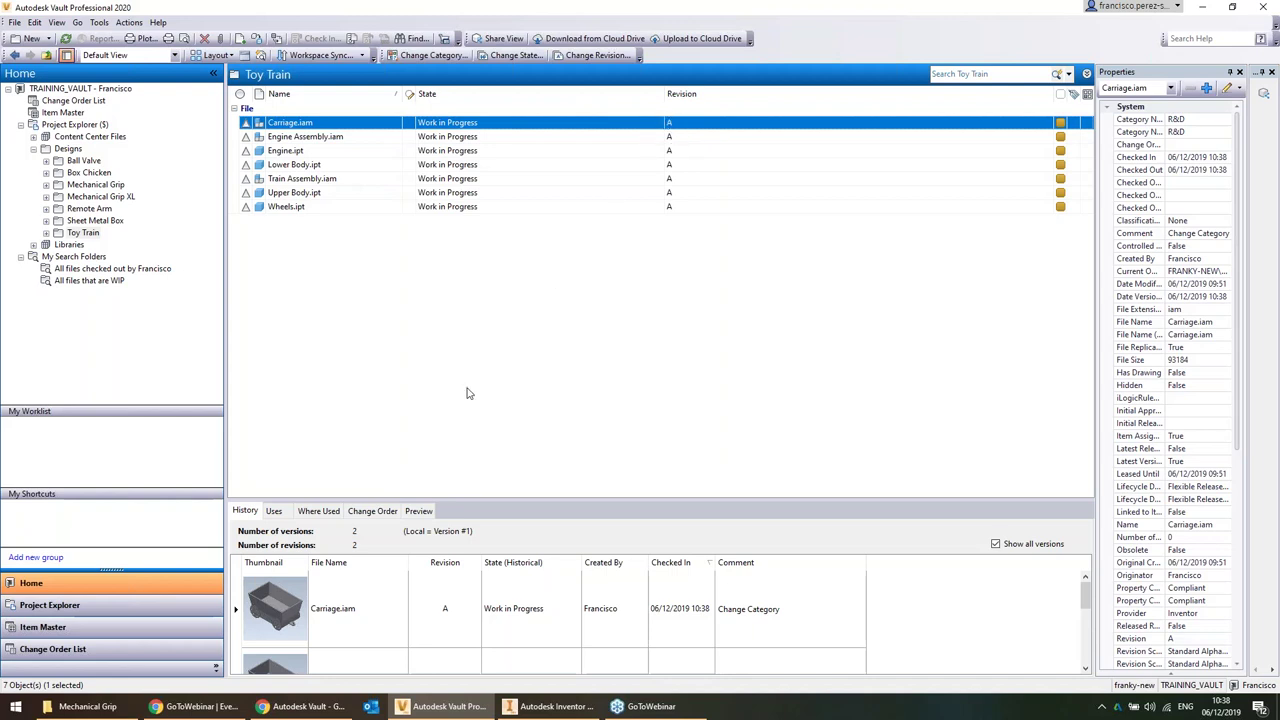
shift+click(308, 207)
right_click(308, 207)
click(350, 319)
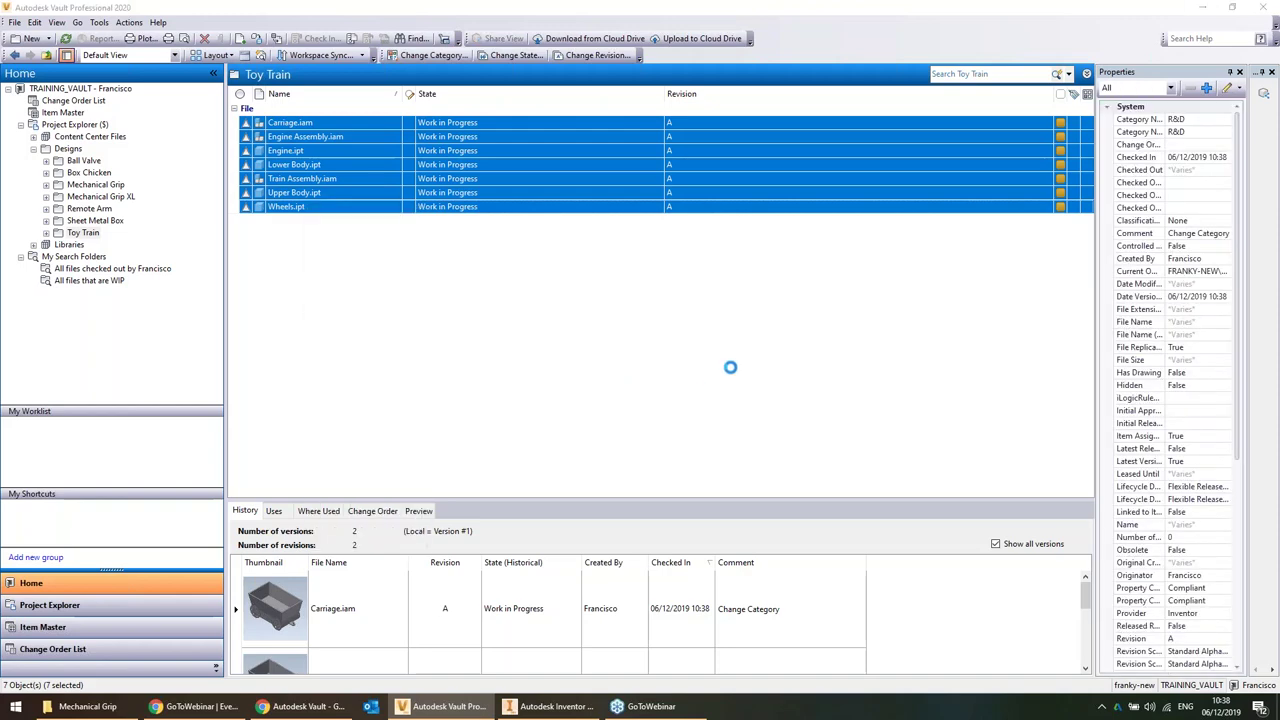
click(695, 292)
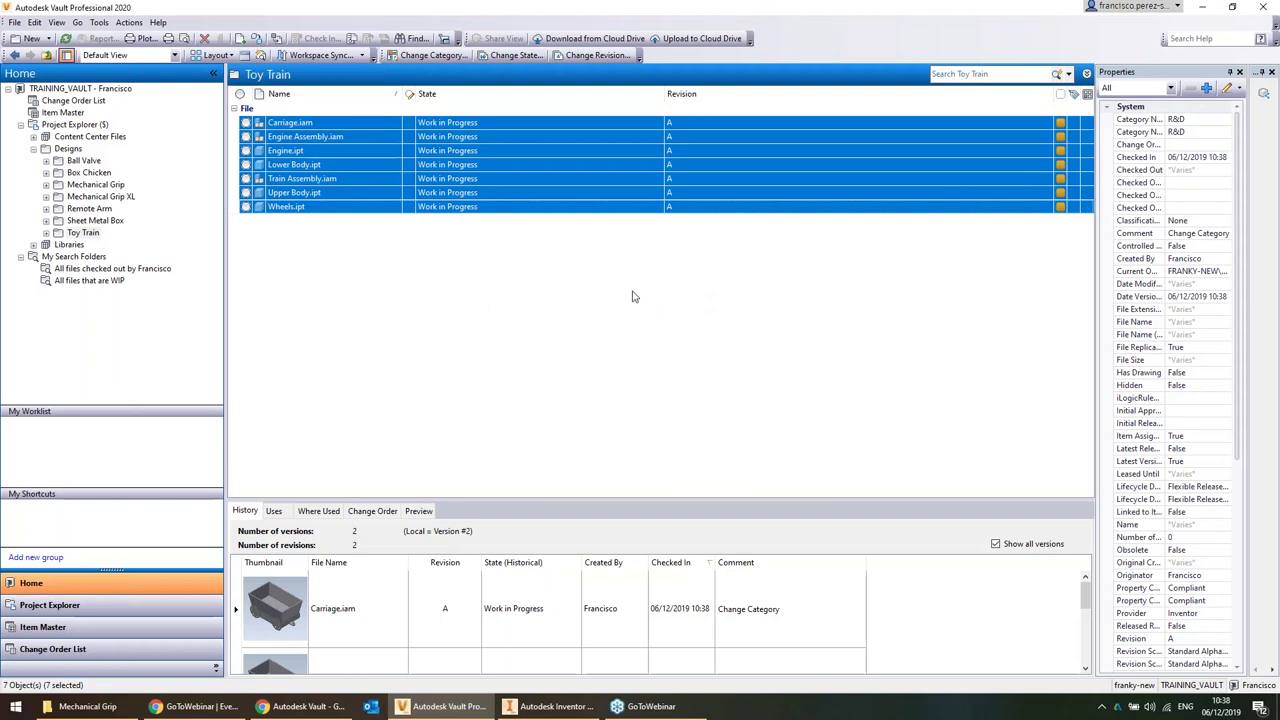
Change the lifecycle state of Upper Body.ipt, Wheels.ipt and their related assemblies to For Review with the comment "Under review"
click(446, 207)
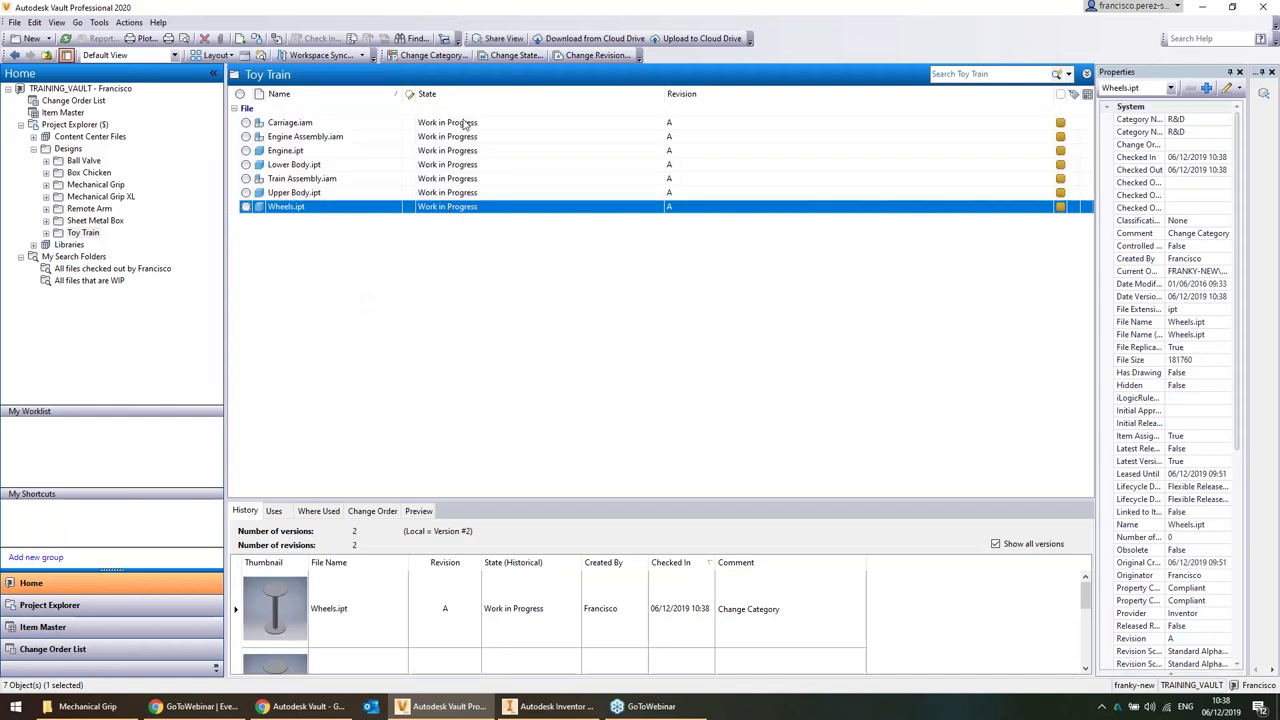
shift+click(437, 193)
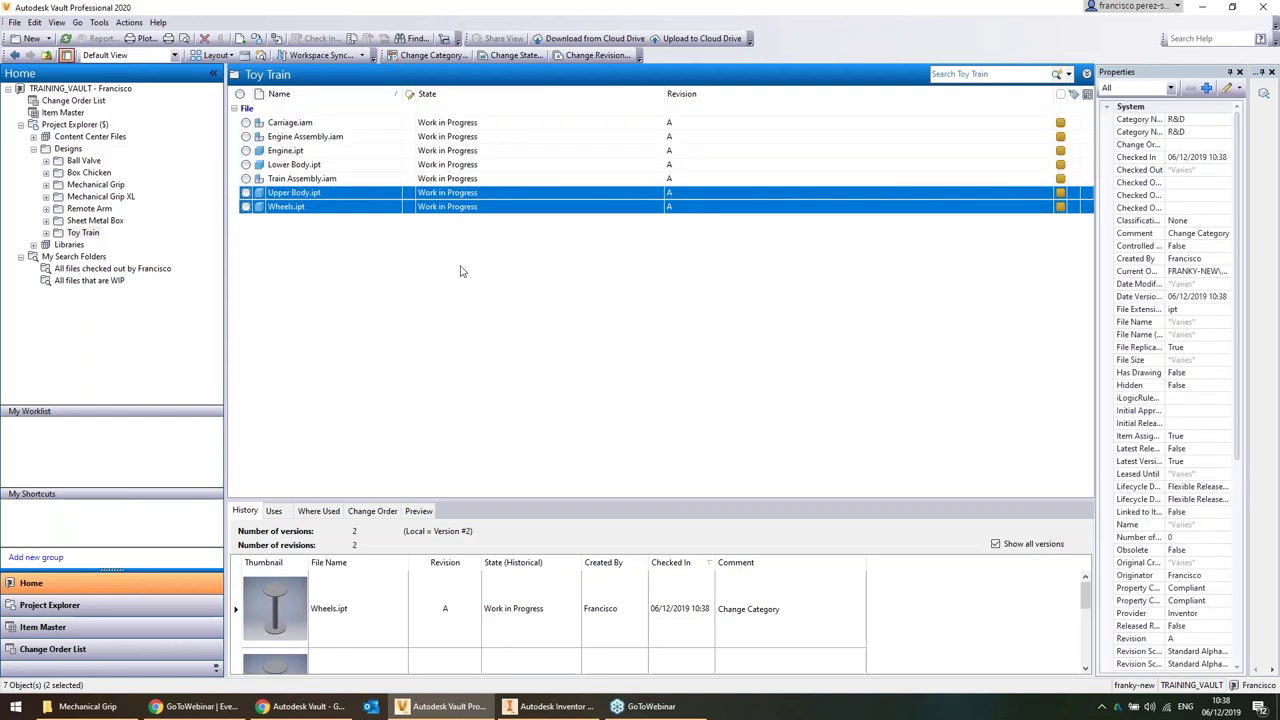
right_click(466, 208)
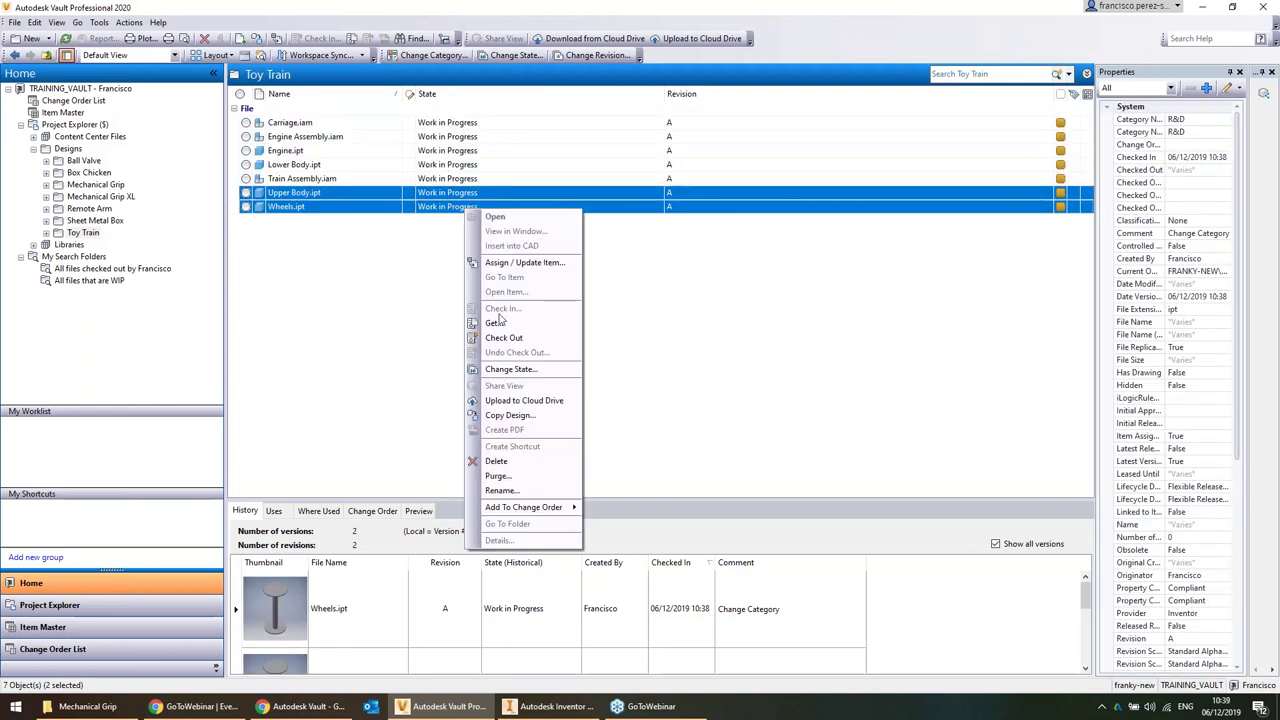
click(541, 372)
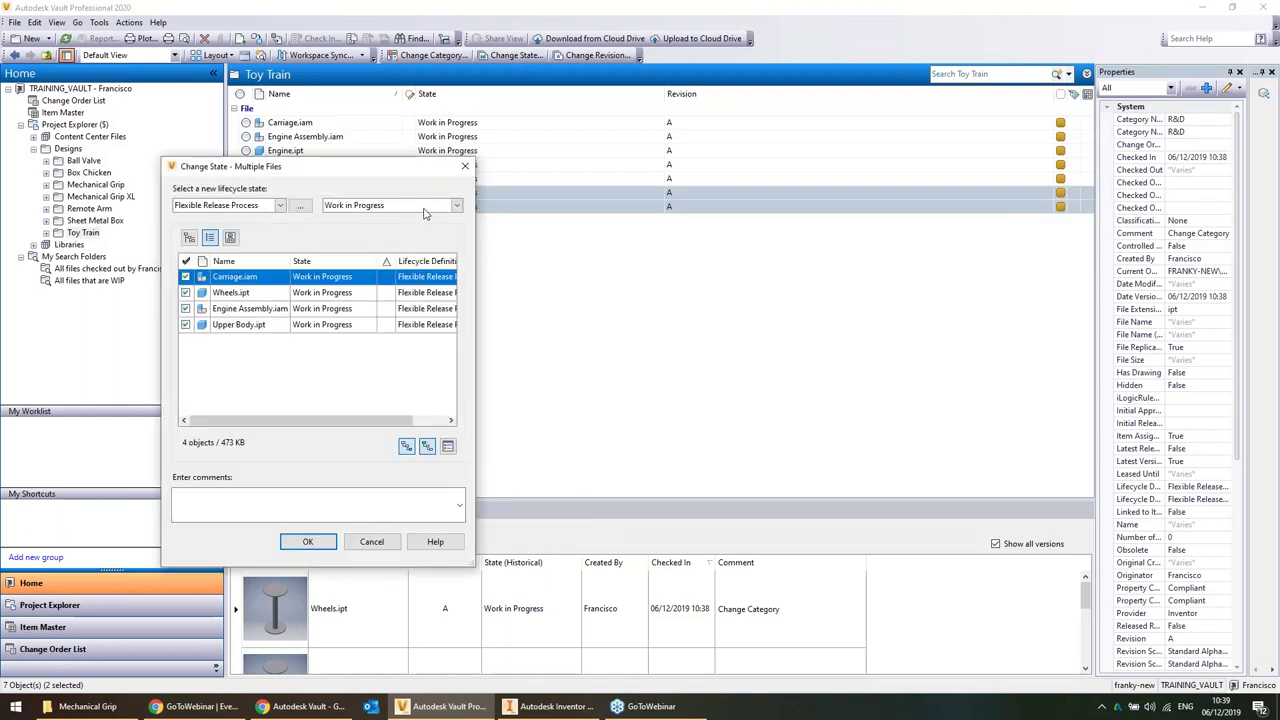
click(435, 207)
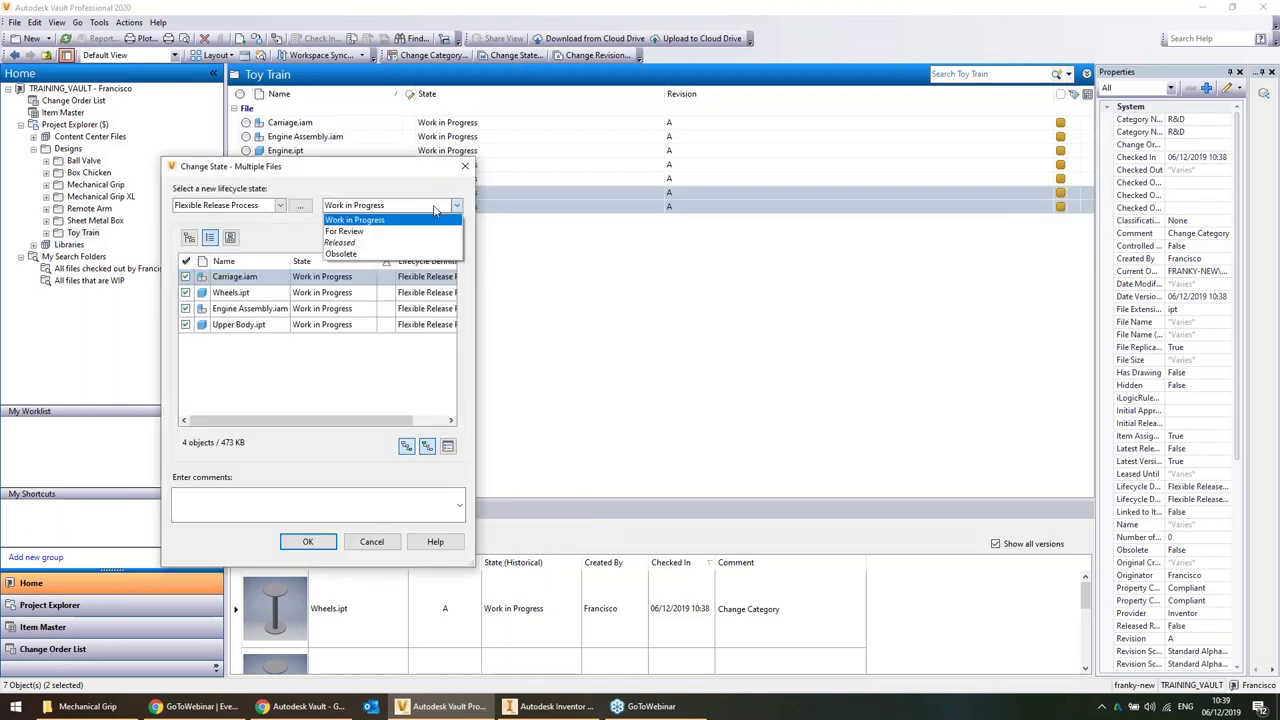
click(371, 232)
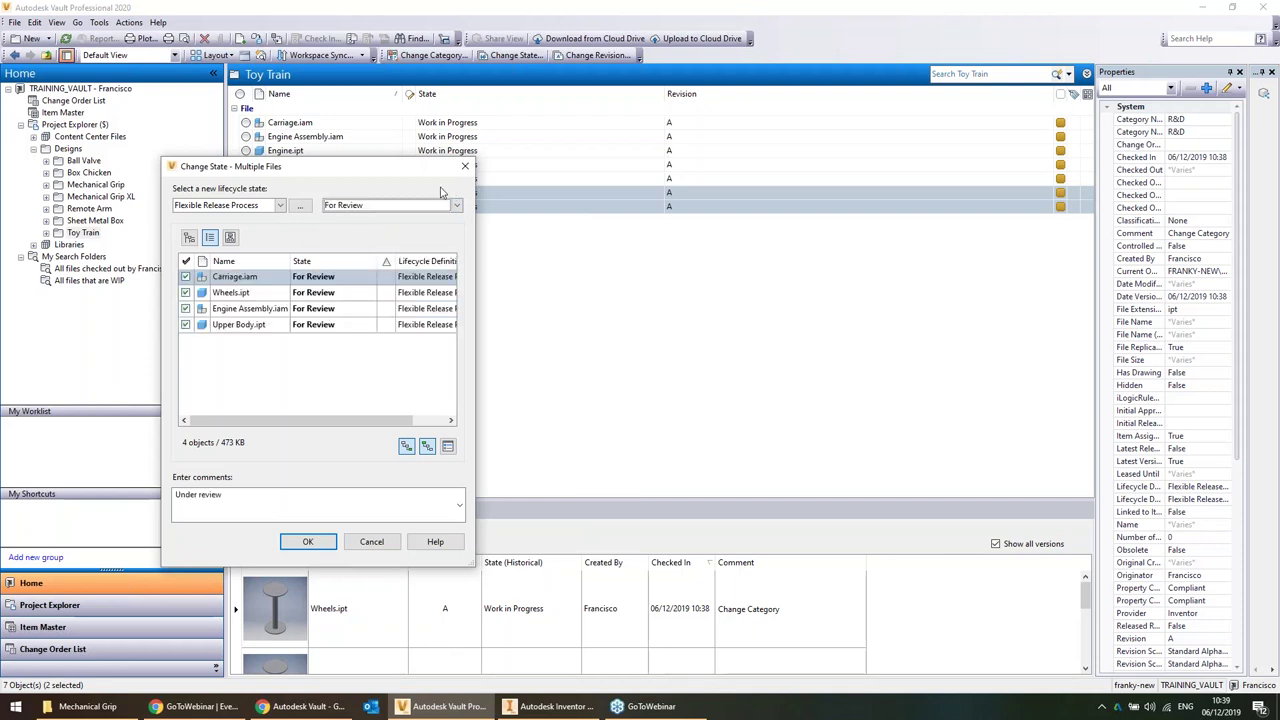
click(376, 208)
click(368, 232)
click(305, 542)
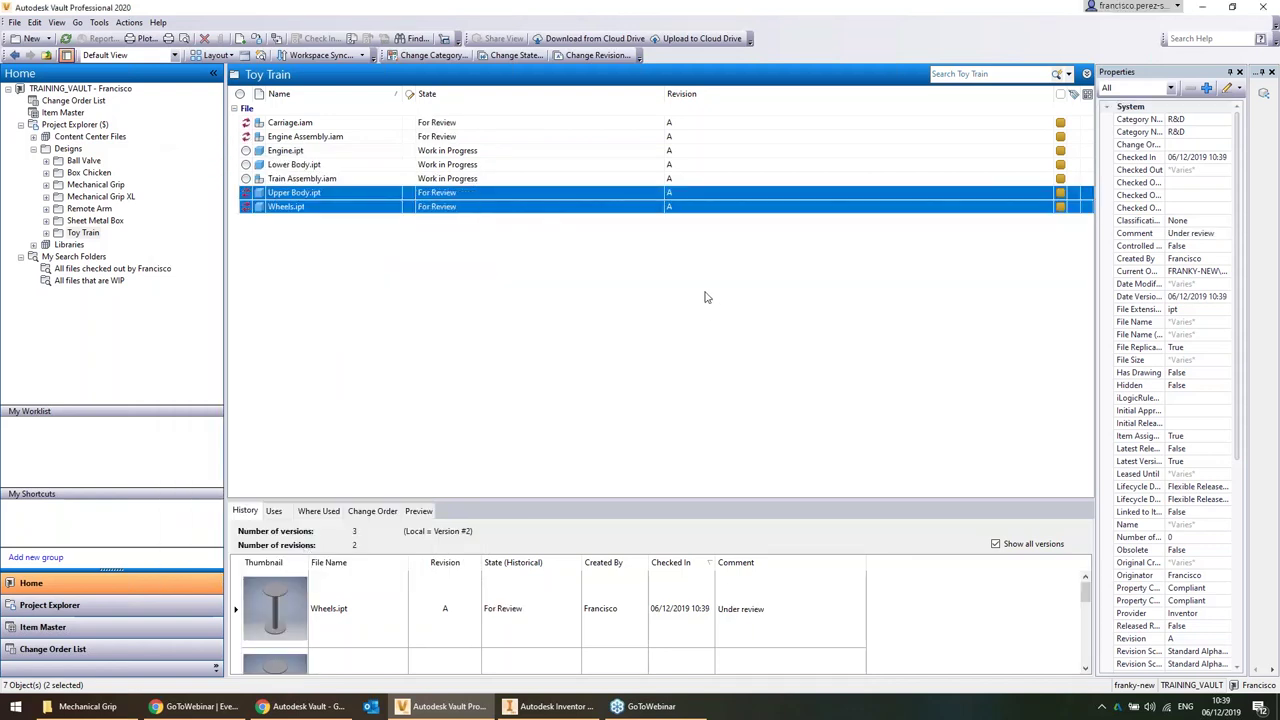
Reopen the Toy Train folder and inspect the file states and history of Upper Body.ipt and Wheels.ipt
click(75, 257)
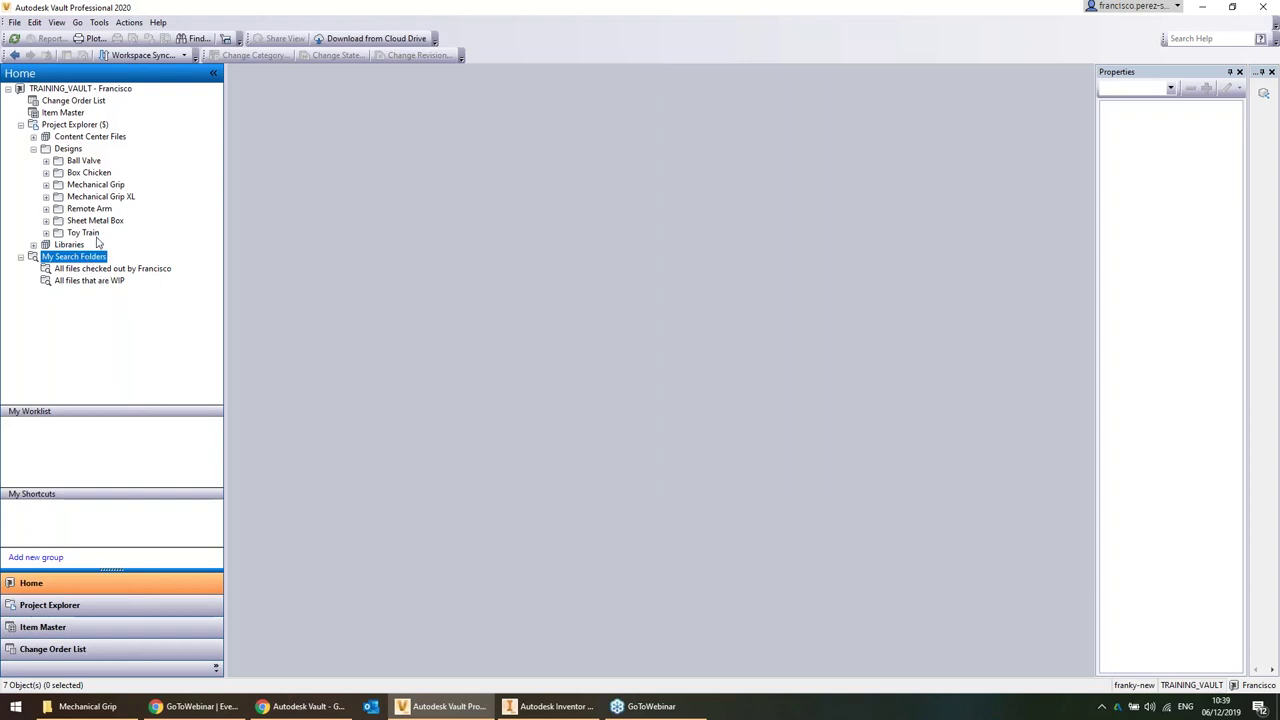
click(94, 221)
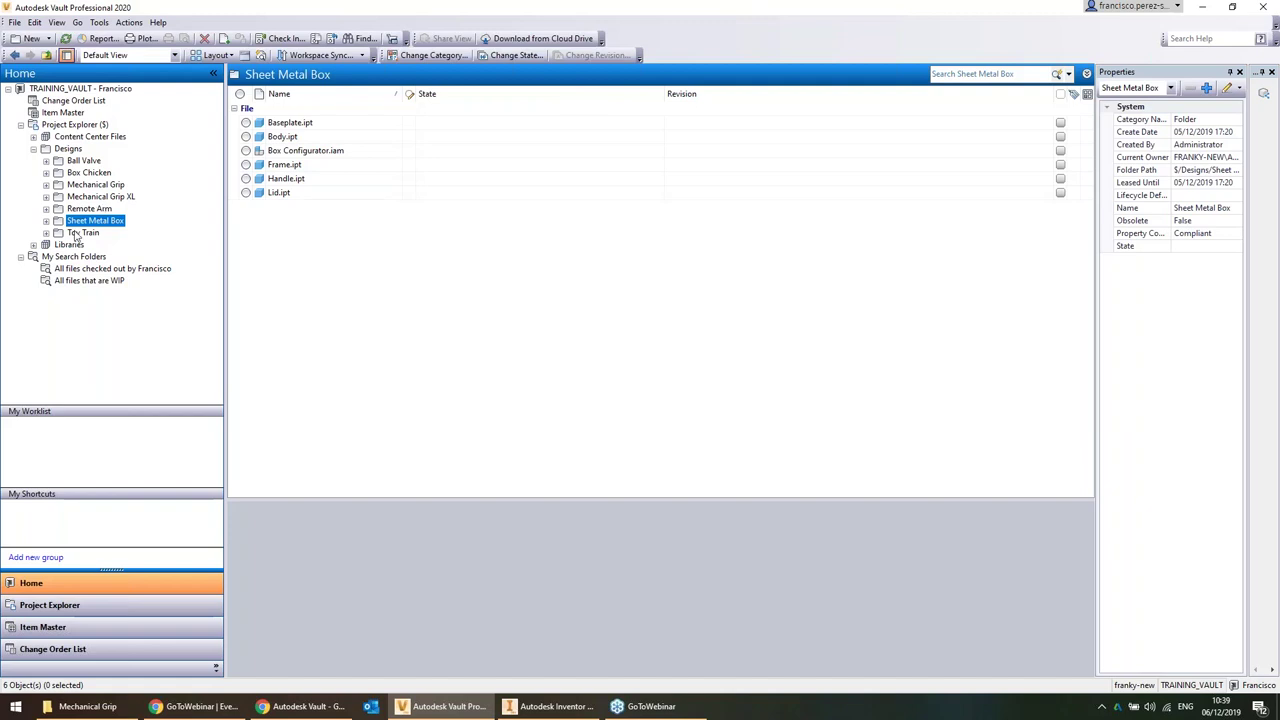
click(78, 233)
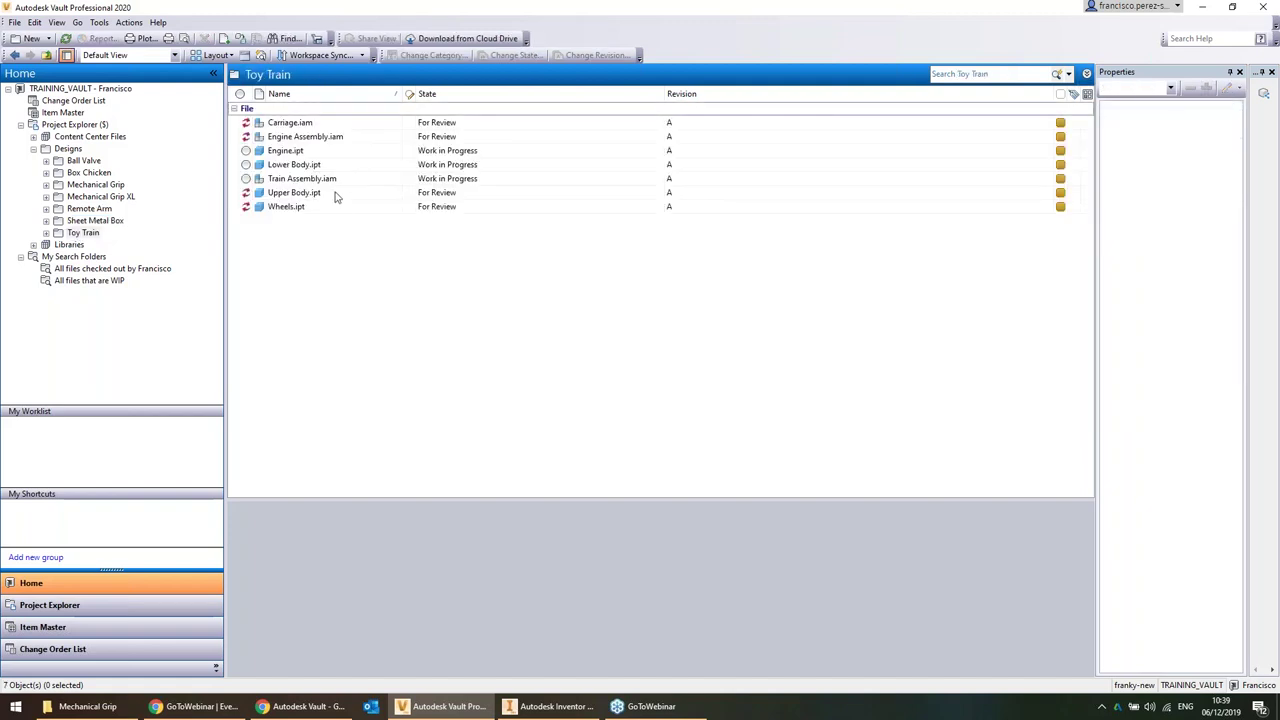
click(338, 193)
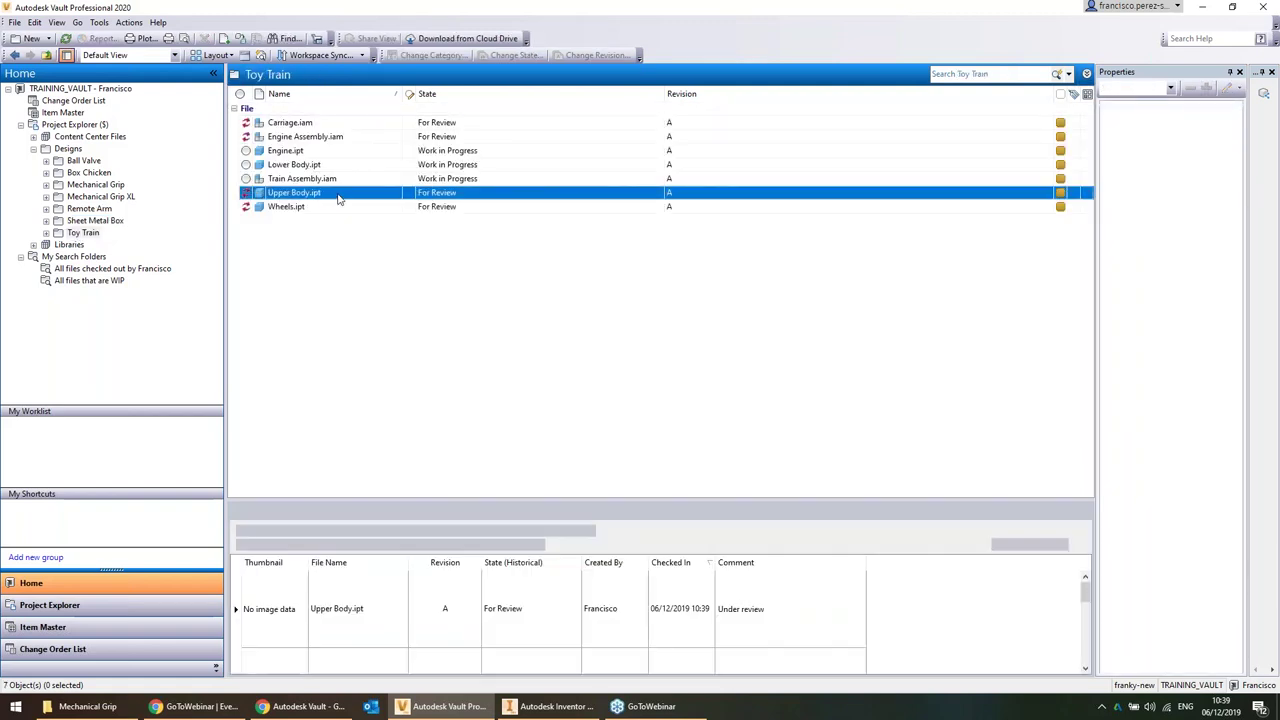
click(460, 206)
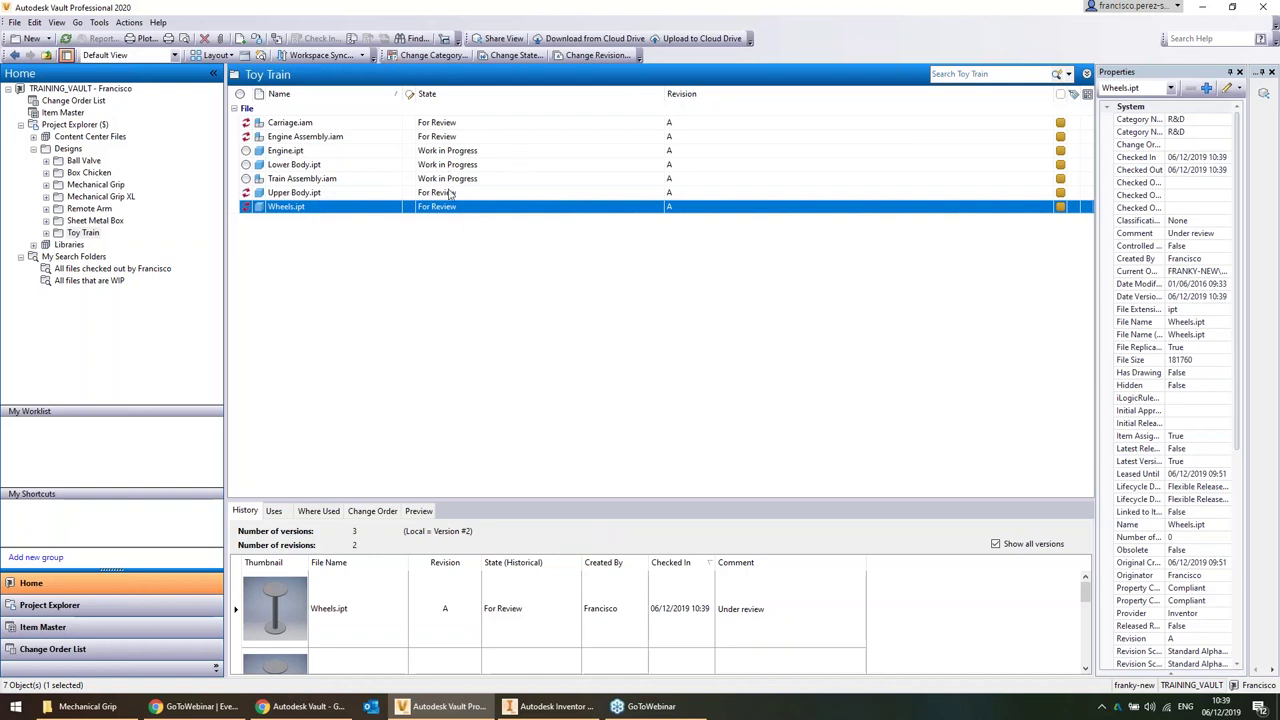
Change the state of Engine.ipt, Lower Body.ipt and Train Assembly.iam to For Review with the comment "Under review"
click(467, 151)
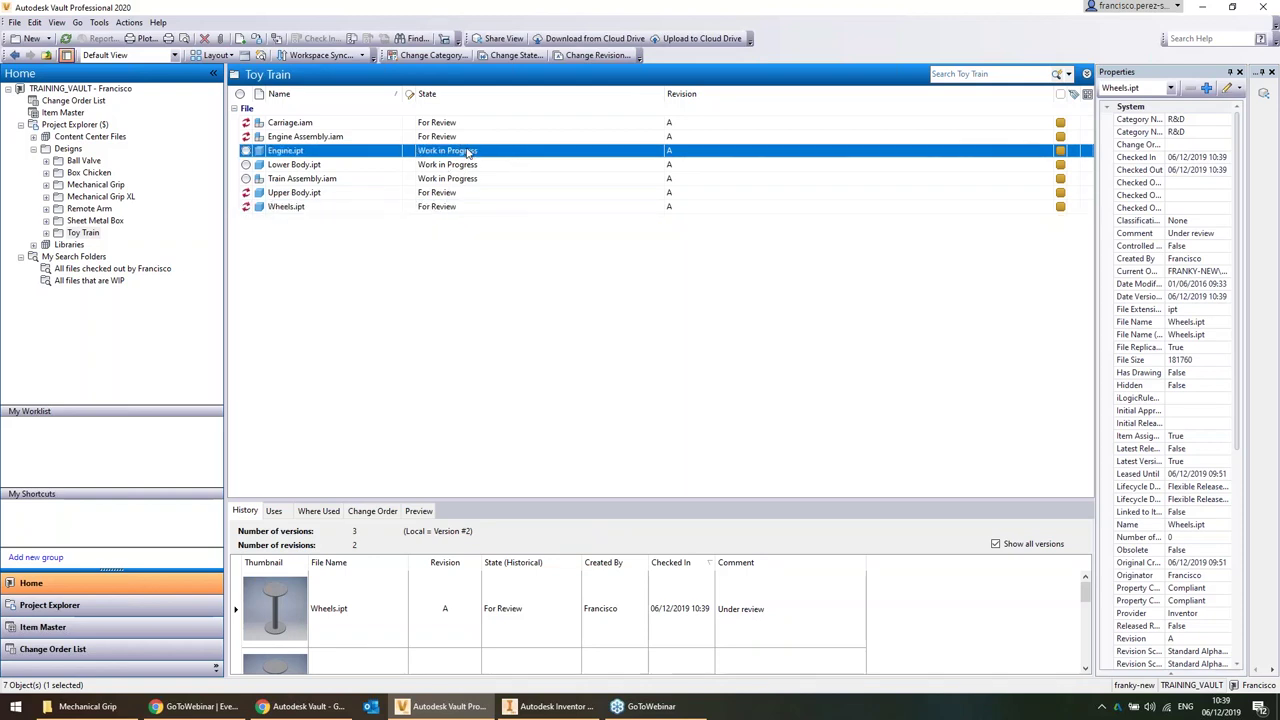
shift+click(453, 179)
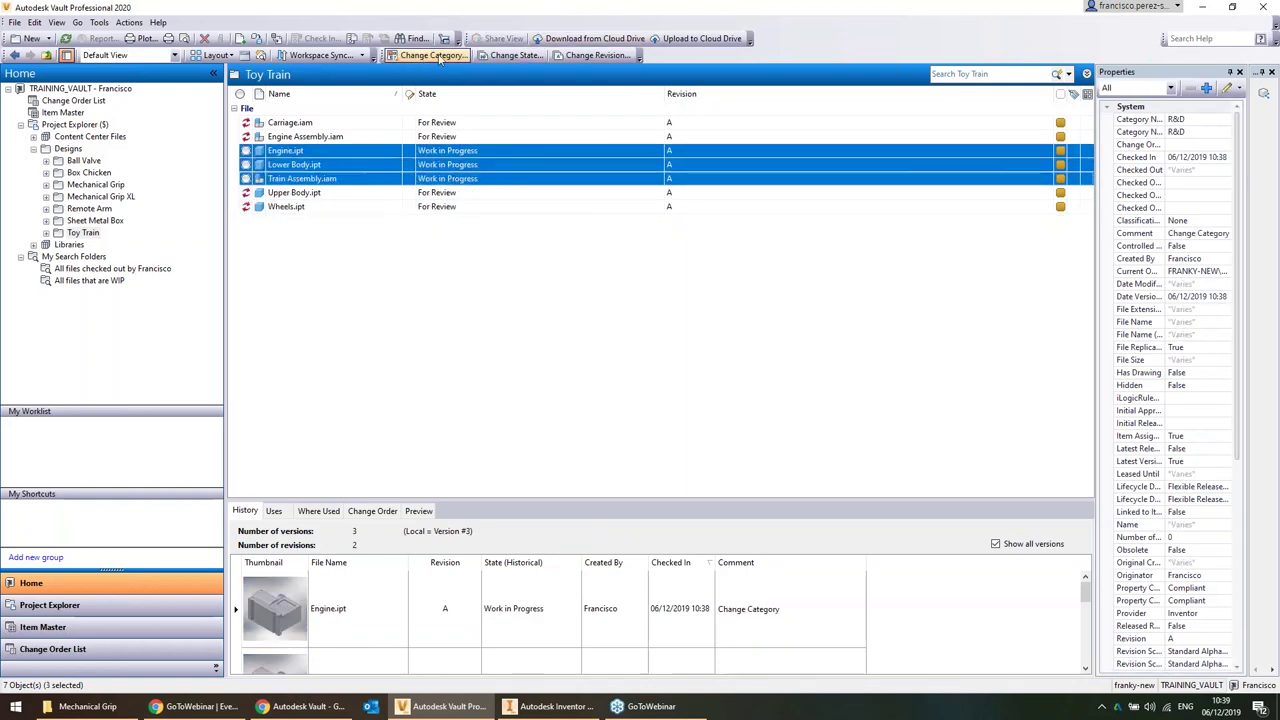
click(512, 55)
click(390, 205)
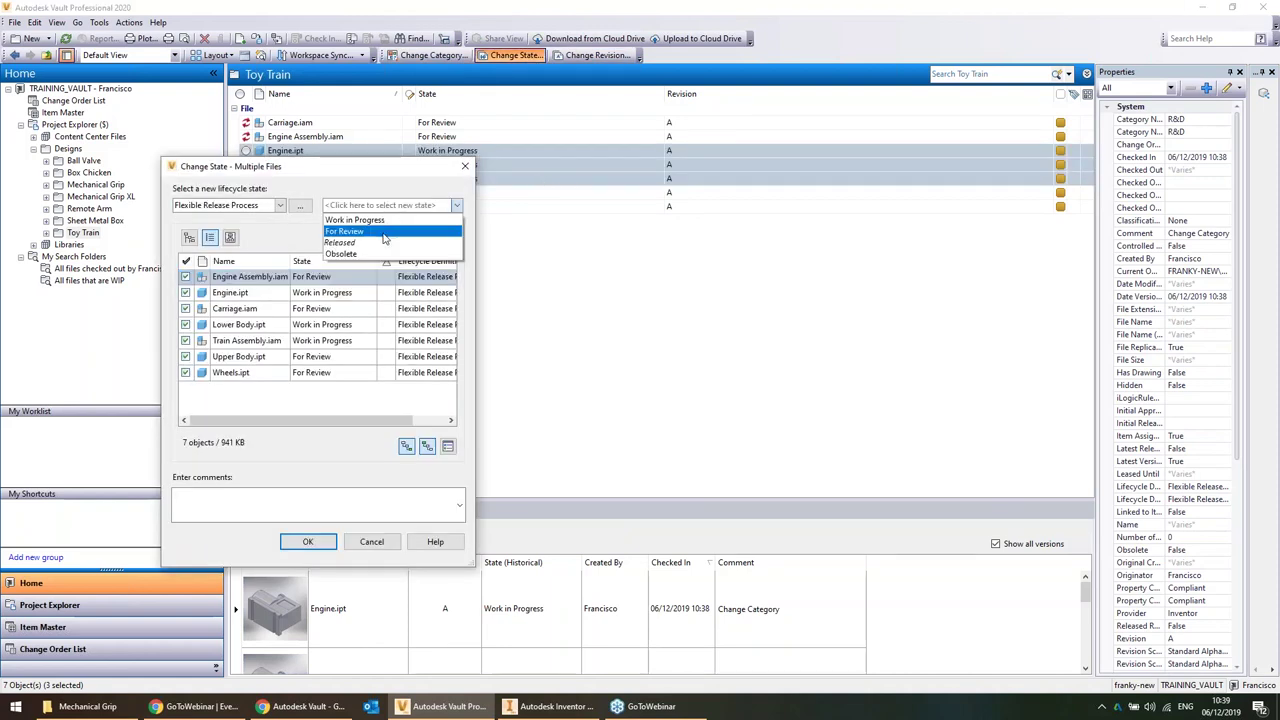
click(380, 229)
click(315, 503)
text(Under review)
click(308, 543)
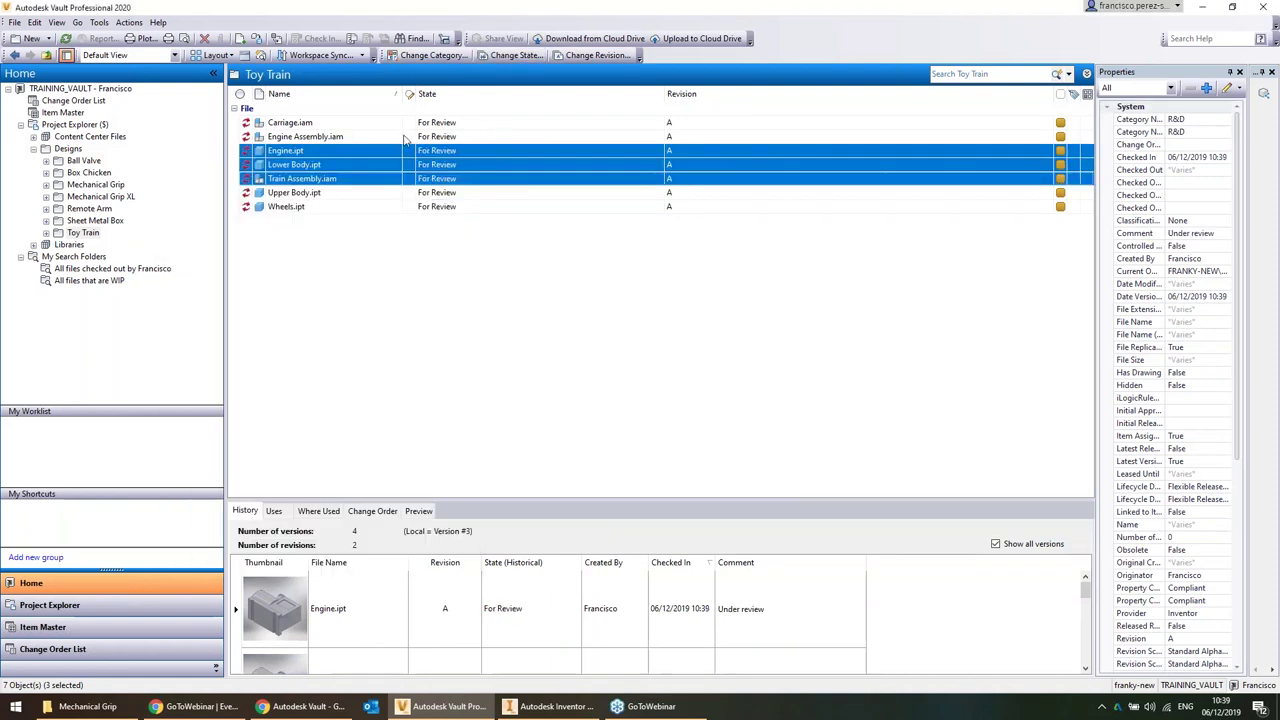
Change the state of all Toy Train files to Released with the comment "Released to manufacturing"
click(405, 122)
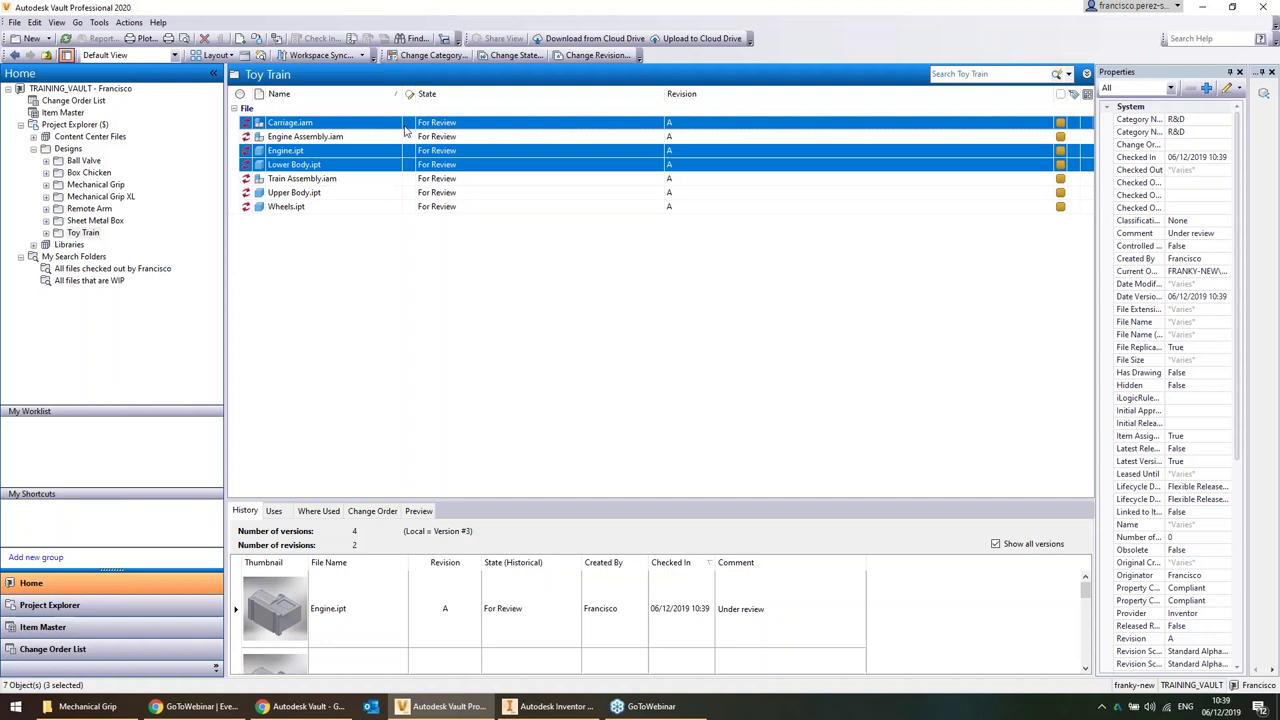
shift+click(443, 206)
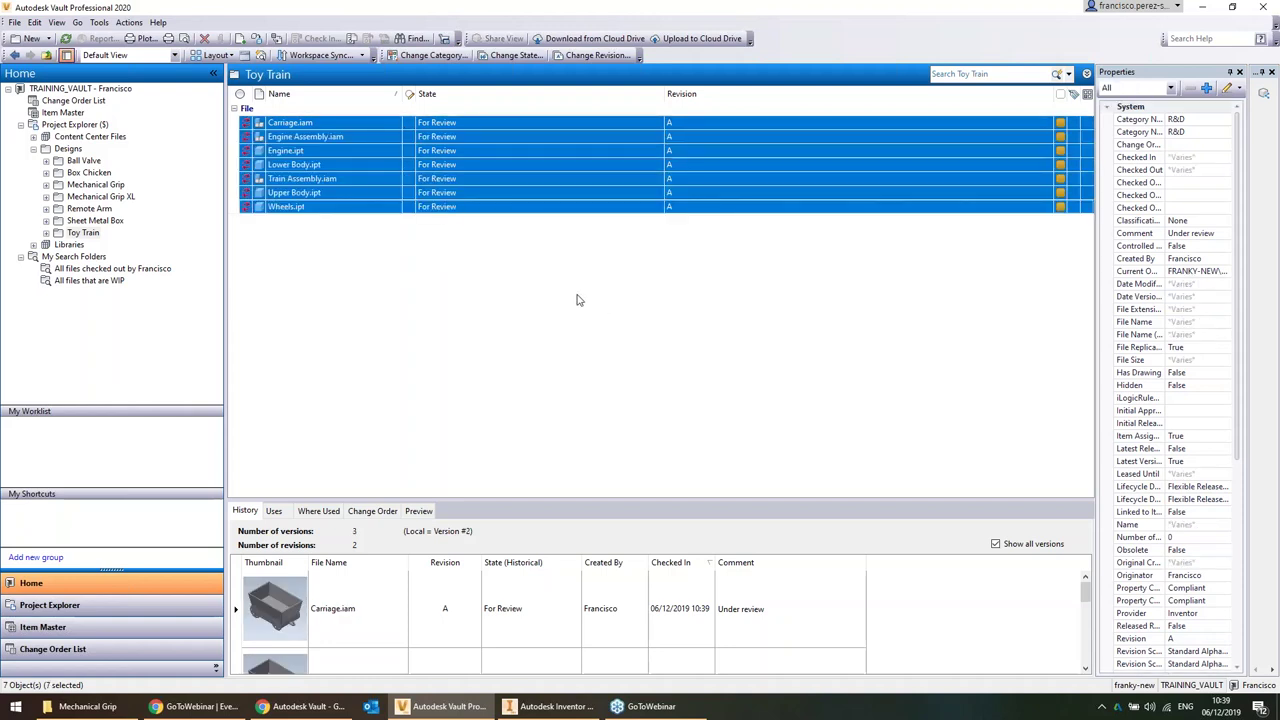
right_click(472, 180)
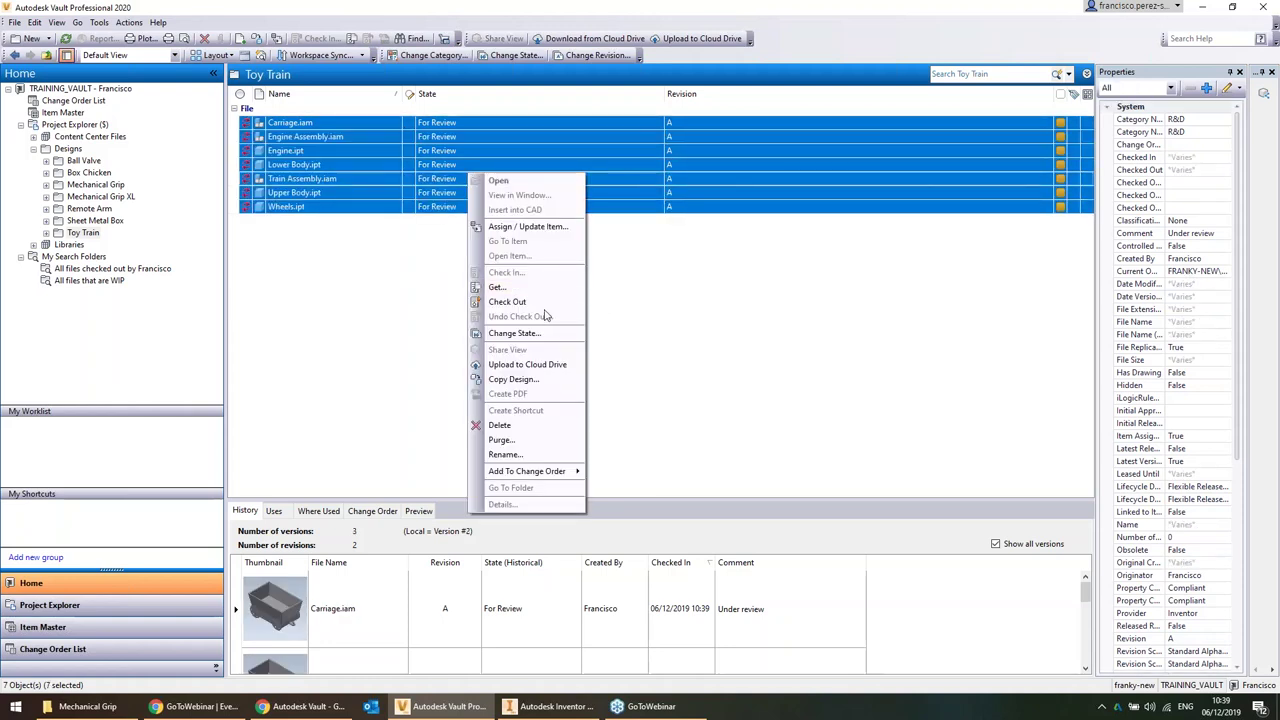
click(547, 335)
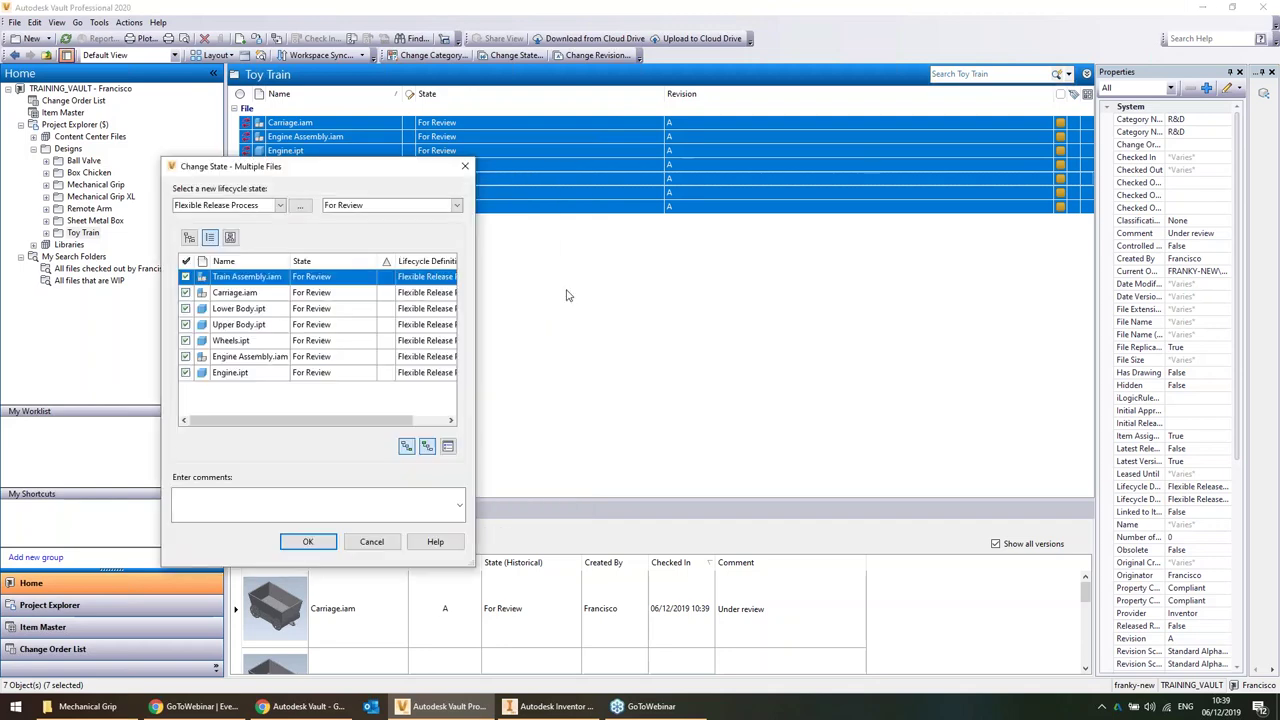
click(427, 207)
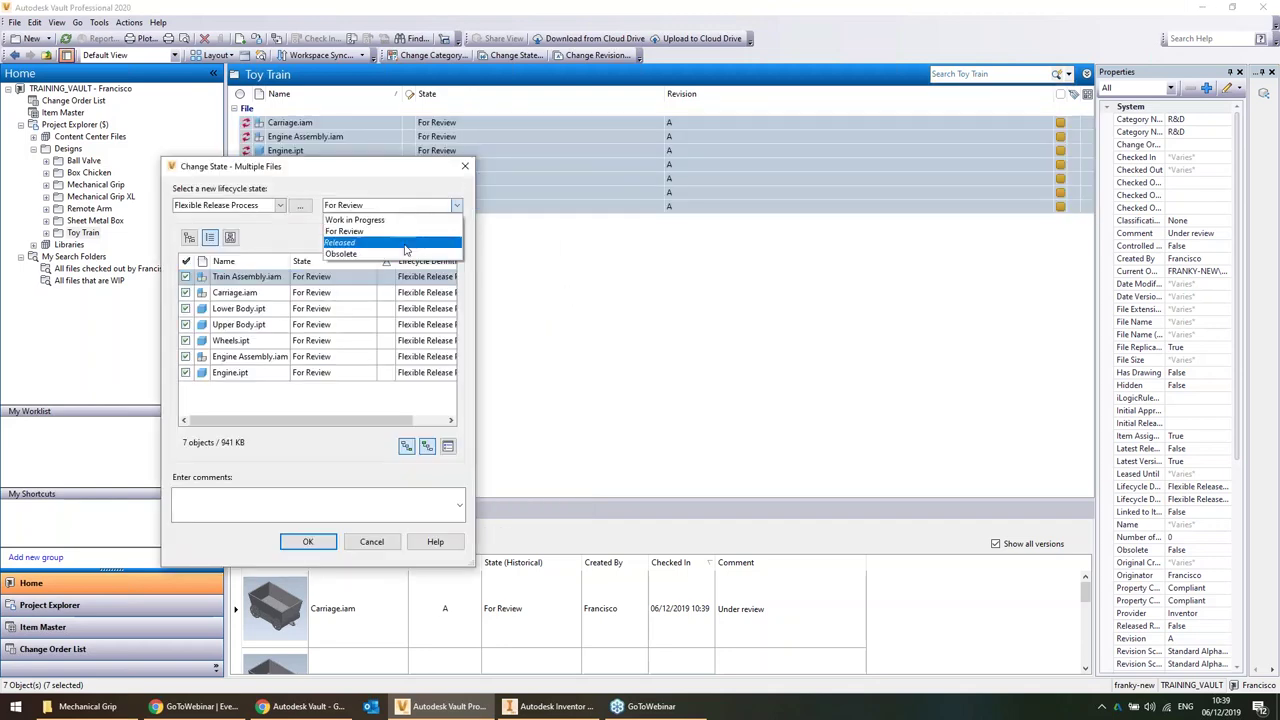
click(340, 242)
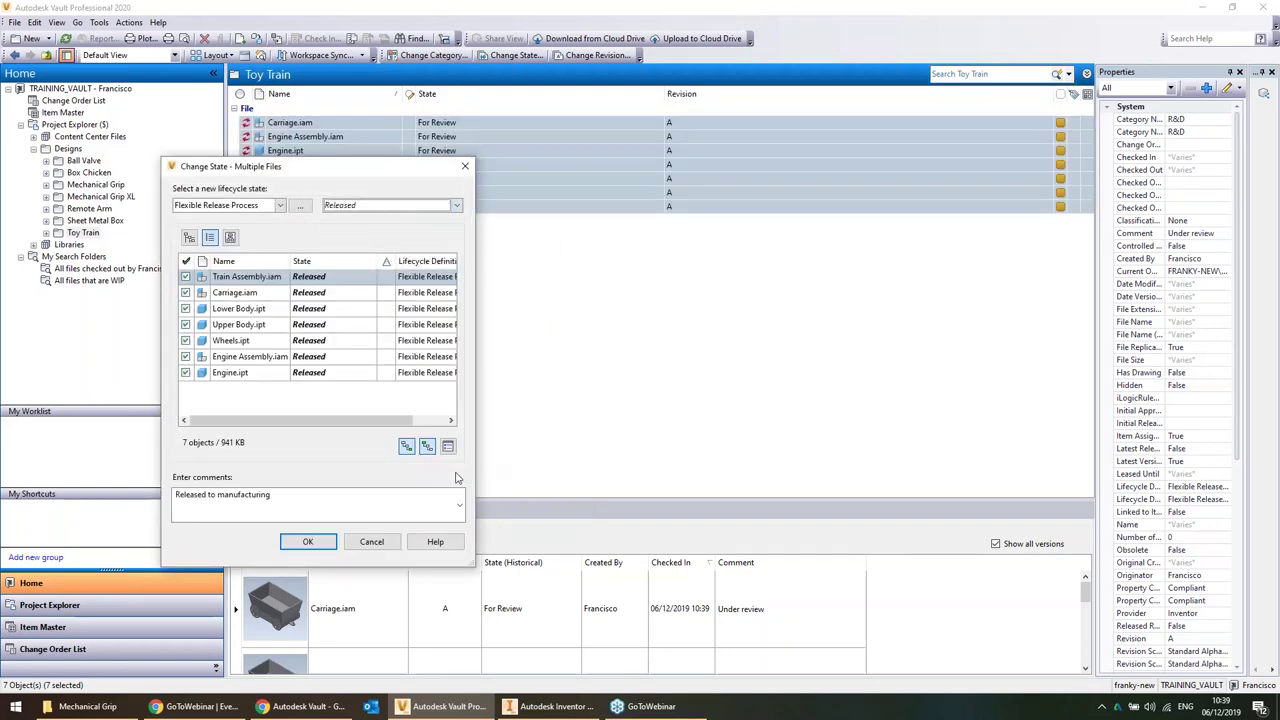
click(307, 541)
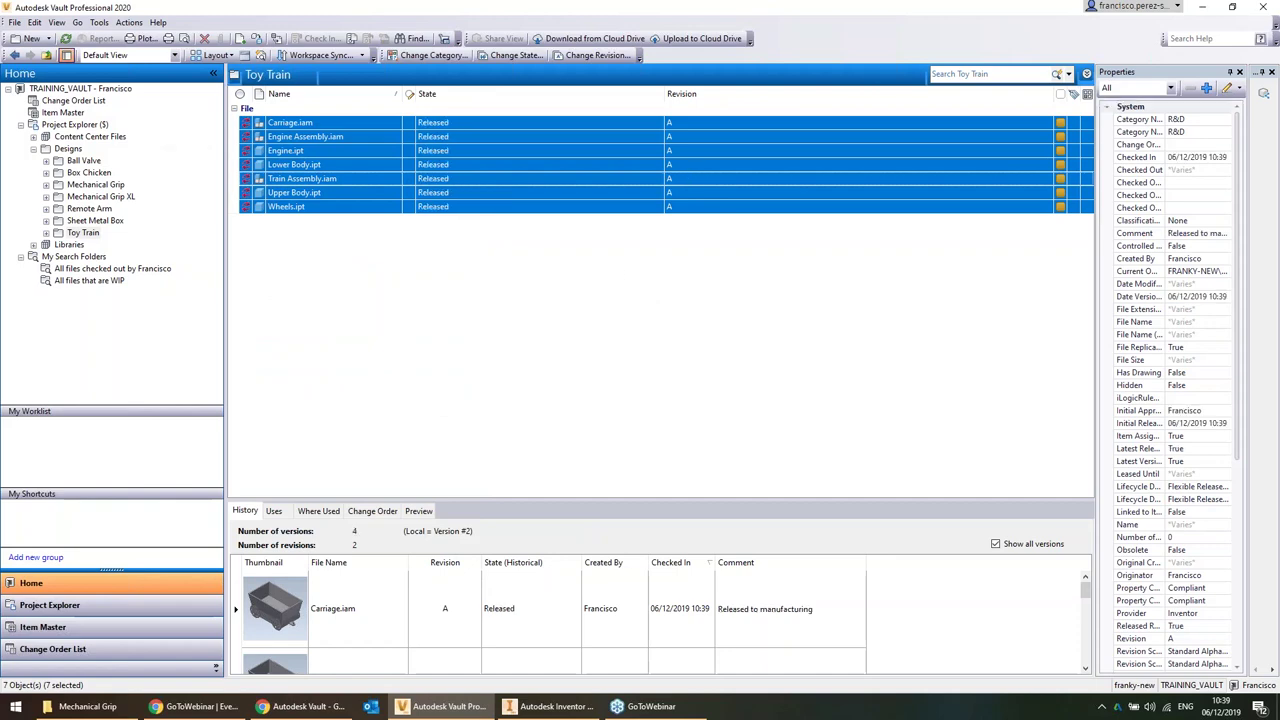
Get the released versions of all Toy Train files into the local workspace
right_click(345, 205)
click(373, 315)
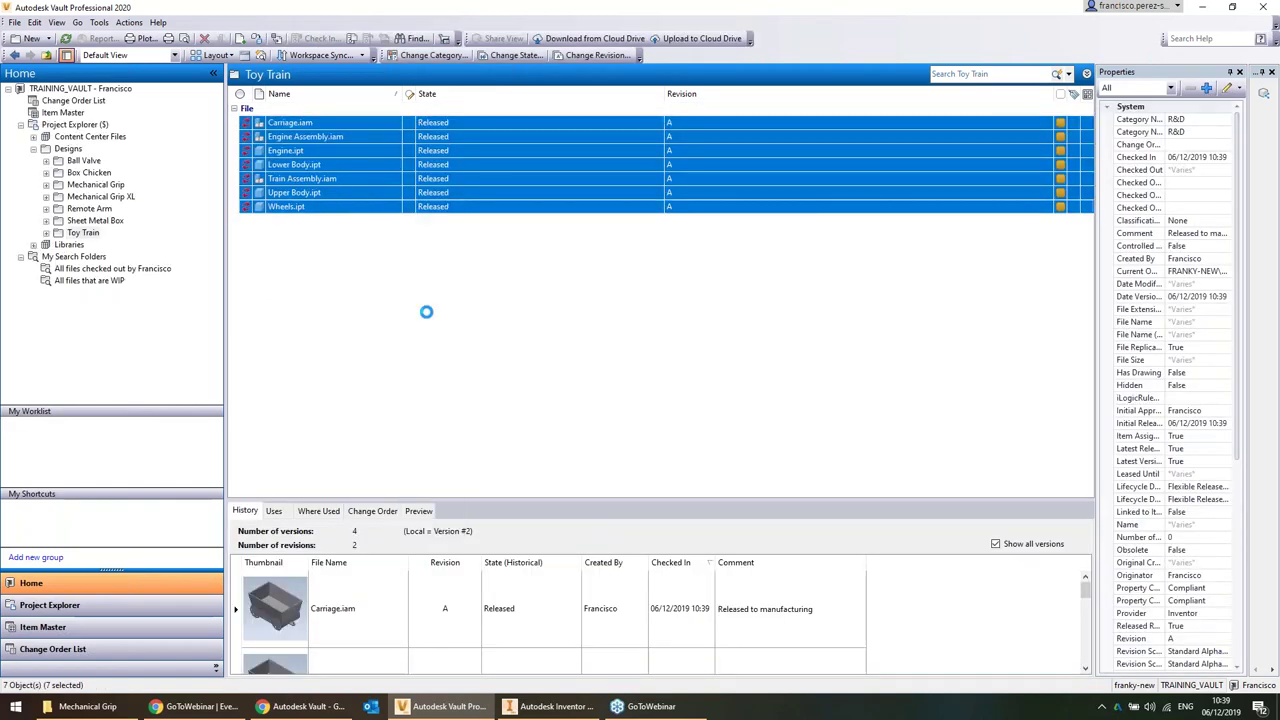
click(662, 293)
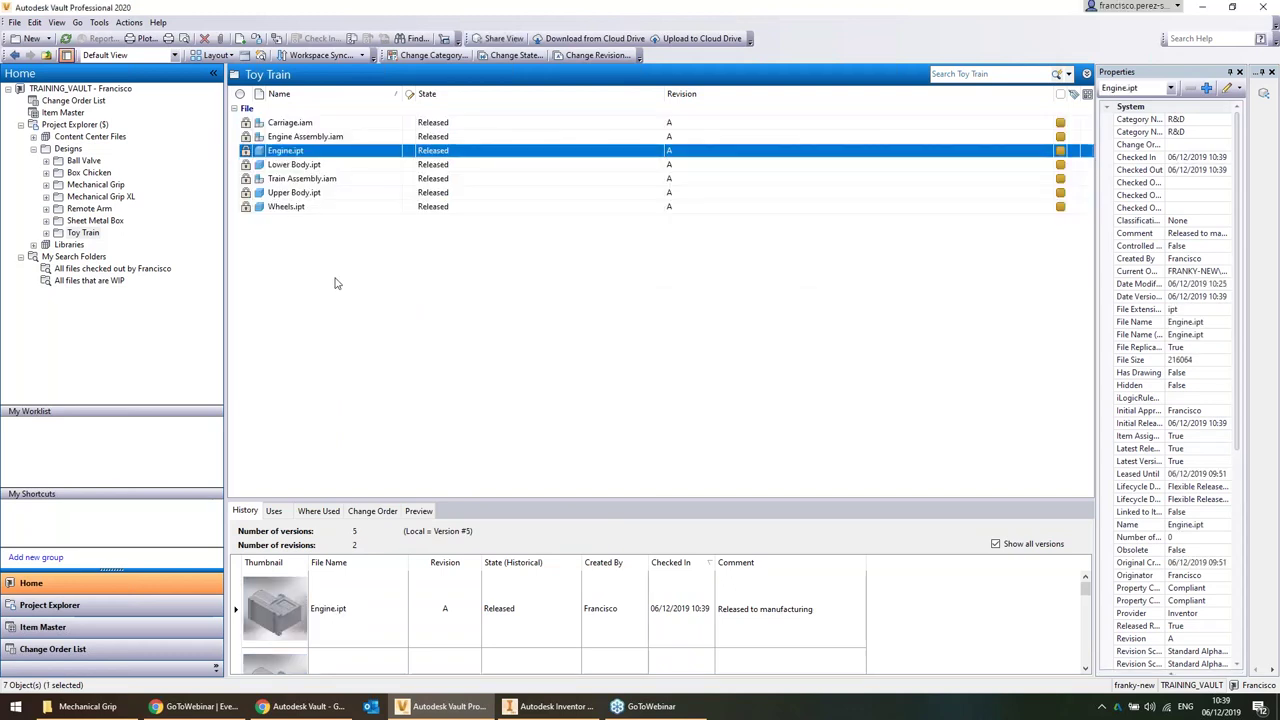
Open the released Engine.ipt from the Toy Train folder in Inventor
click(309, 166)
click(302, 137)
click(306, 151)
double_click(292, 152)
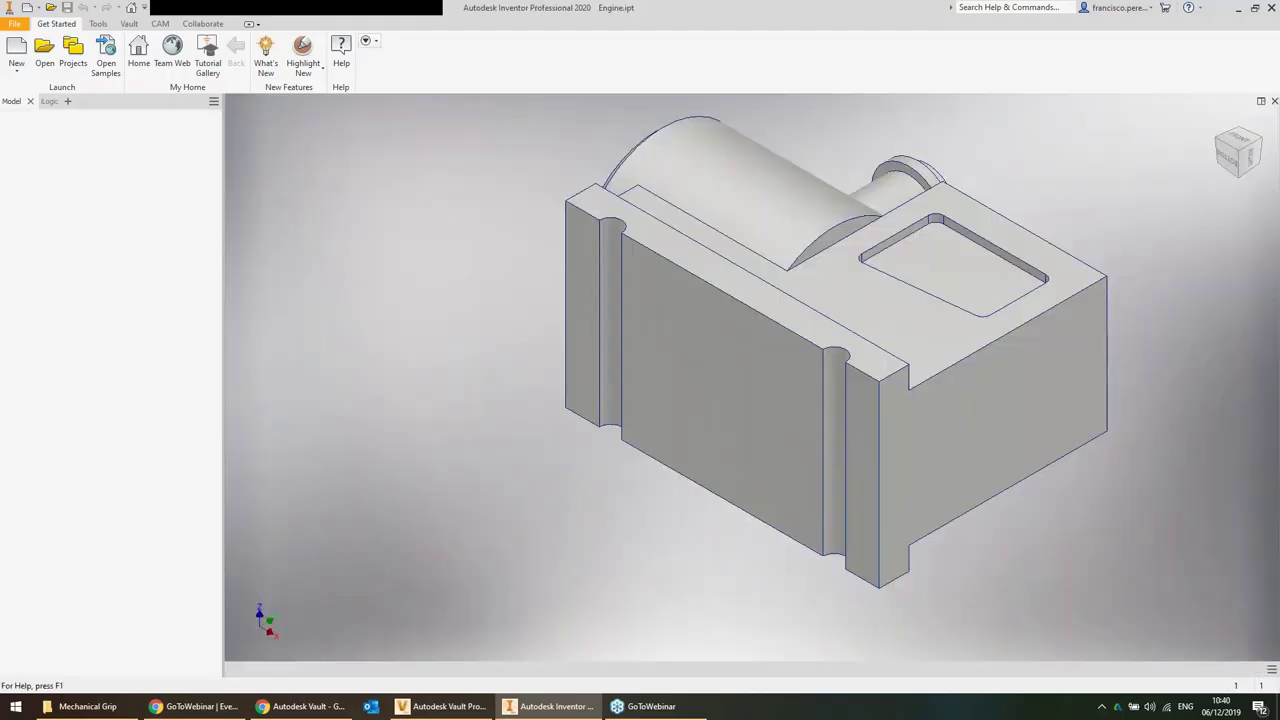
Create a 2D sketch on the engine cab's side face and choose to continue editing all locked files
click(26, 52)
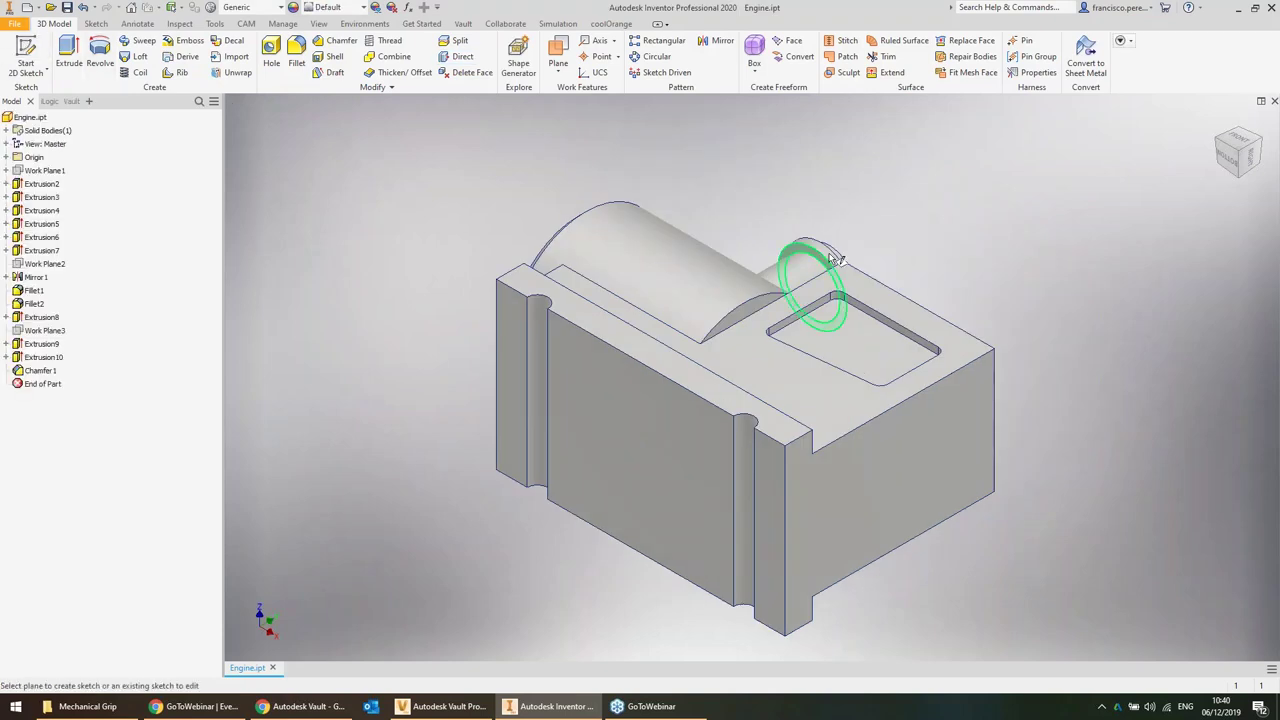
click(851, 391)
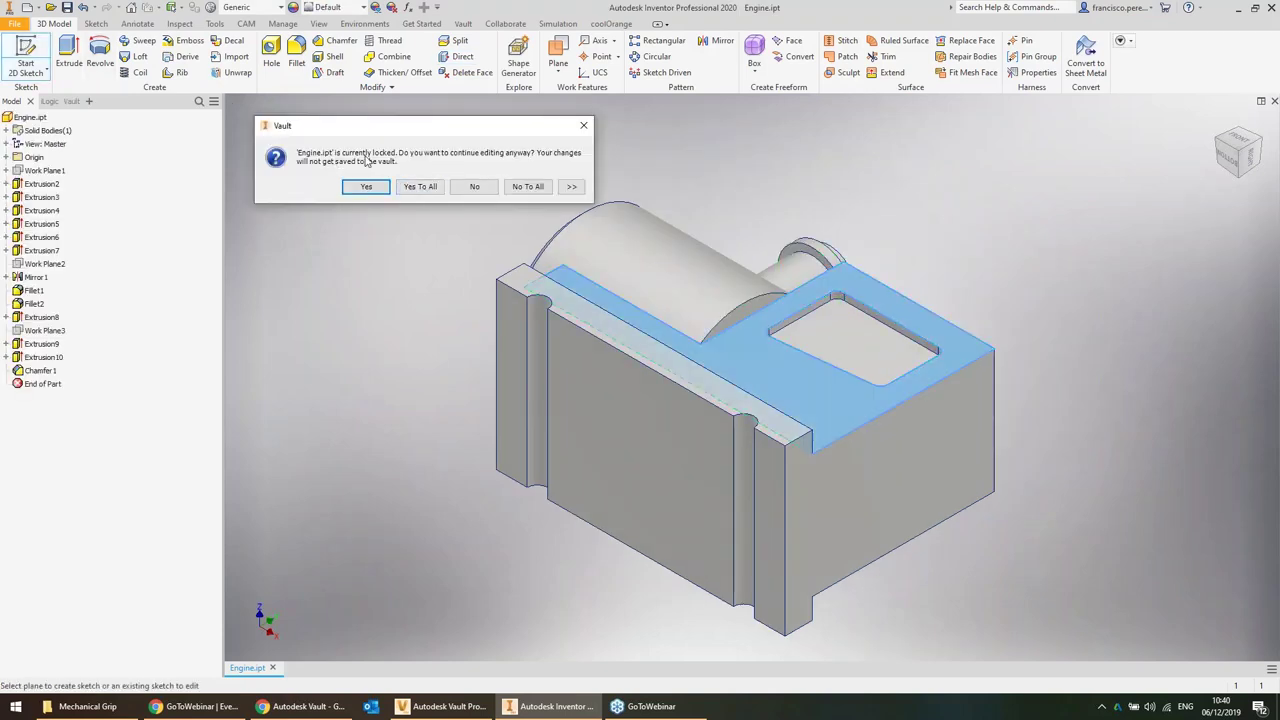
click(434, 188)
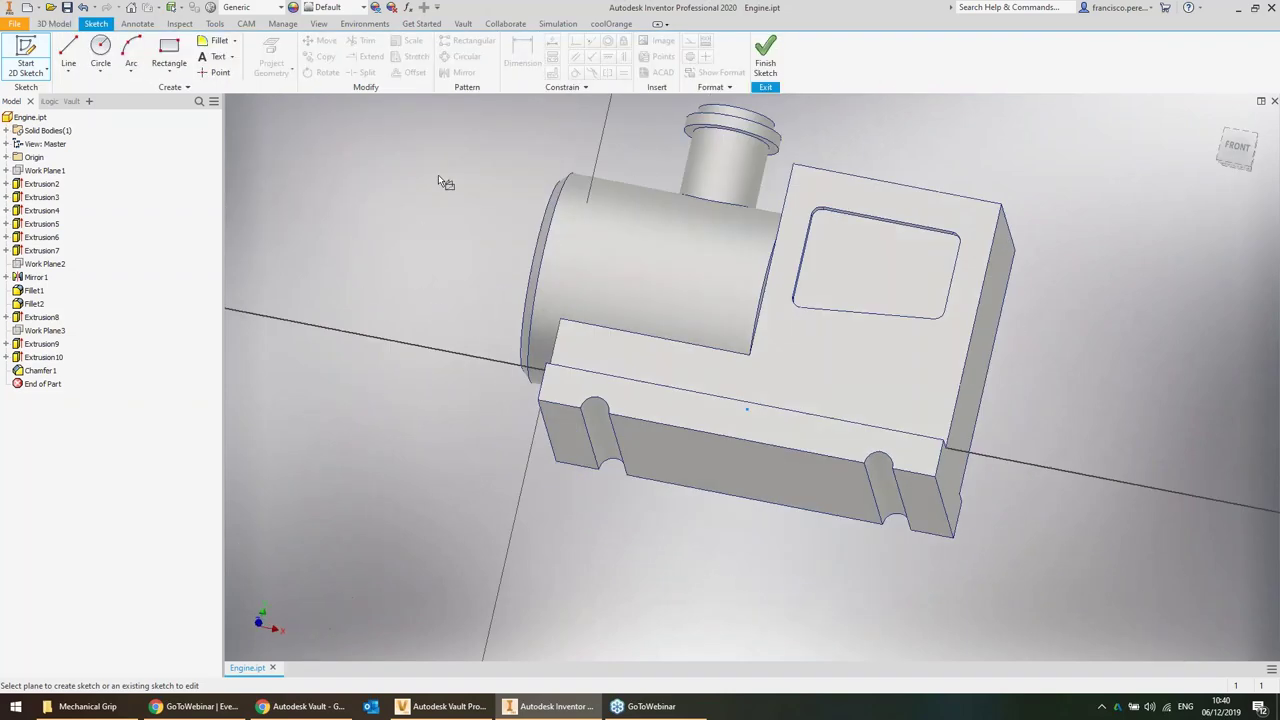
Sketch a rectangle below the cab window and cut it 29.25 mm deep into the engine body
click(169, 52)
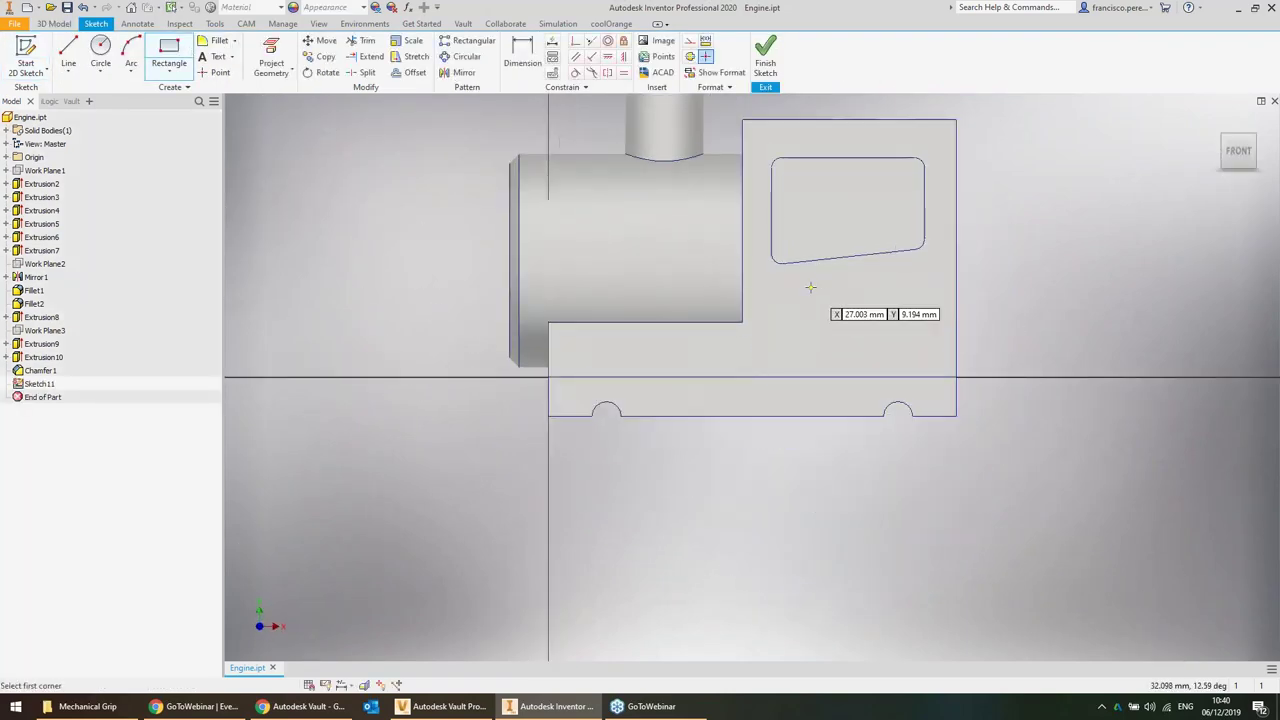
click(810, 287)
click(920, 346)
click(765, 55)
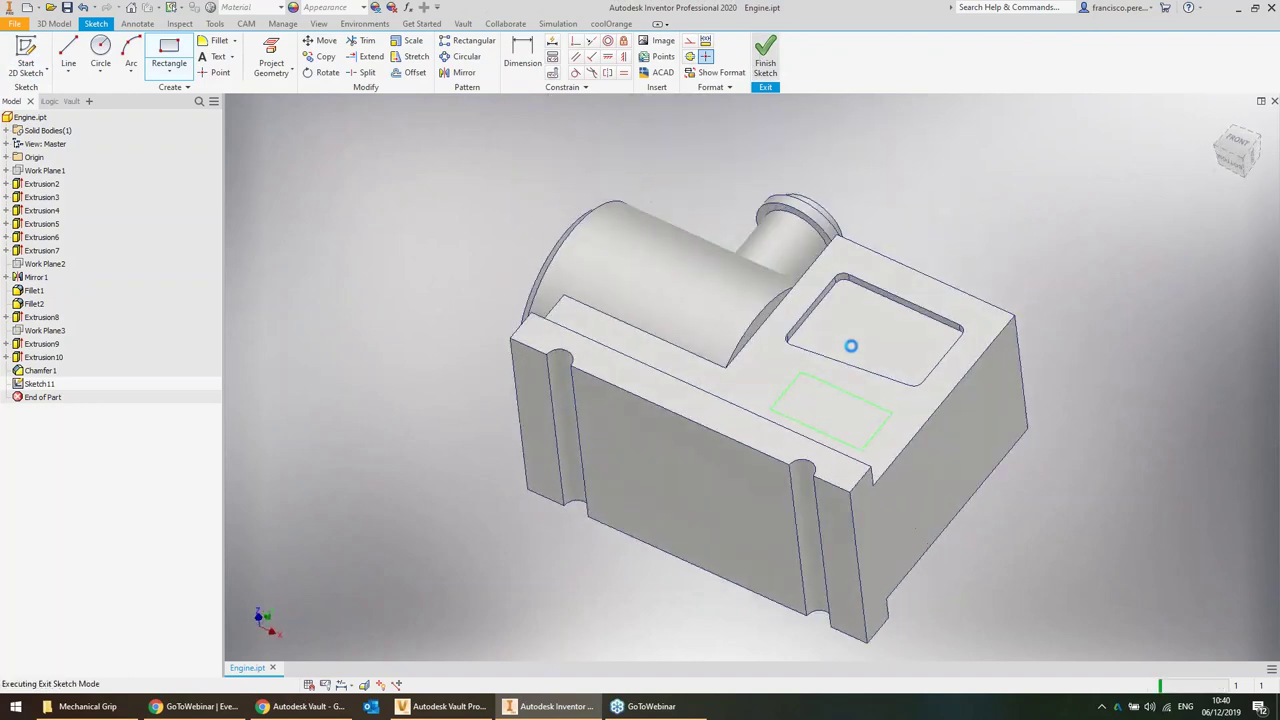
key(e)
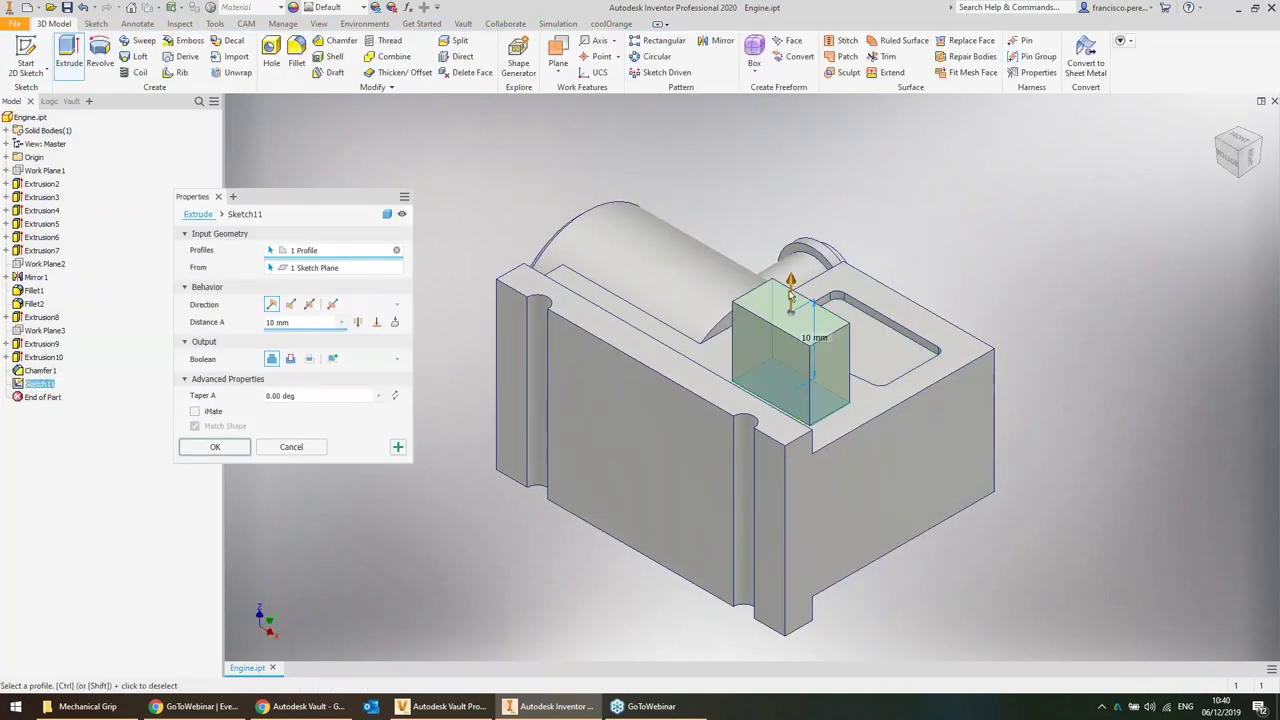
drag(790, 293, 790, 652)
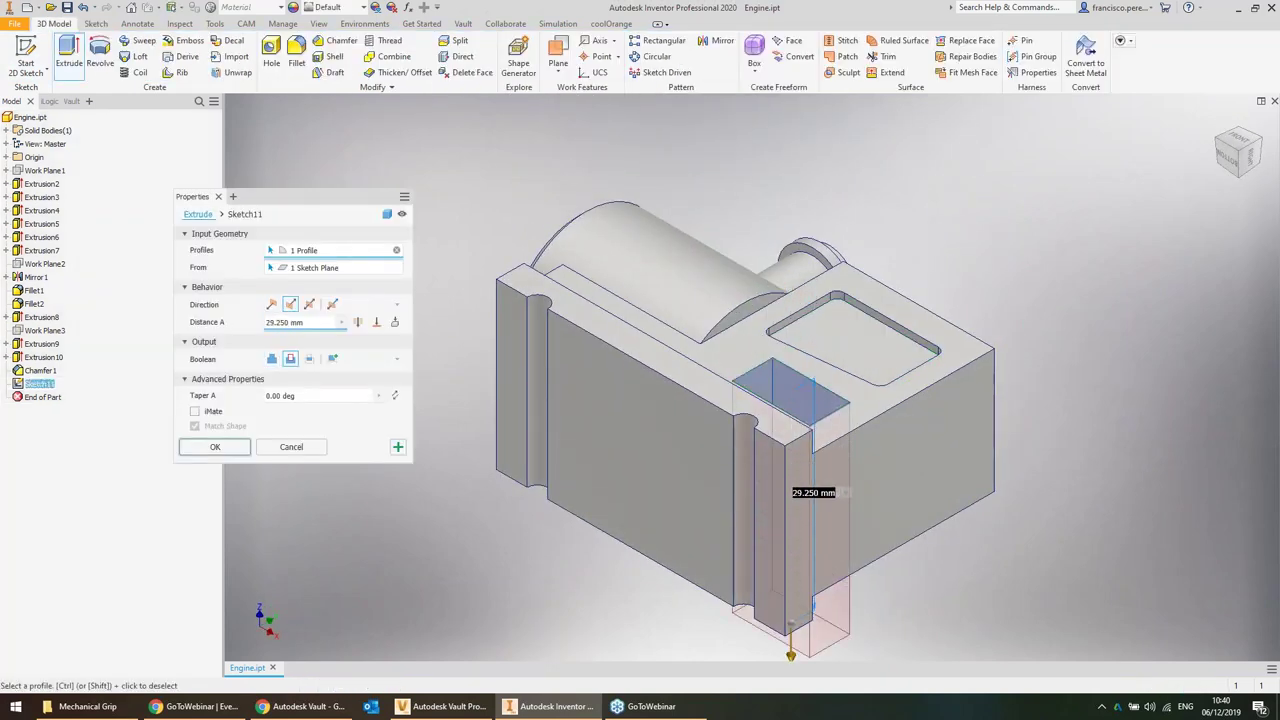
key(Return)
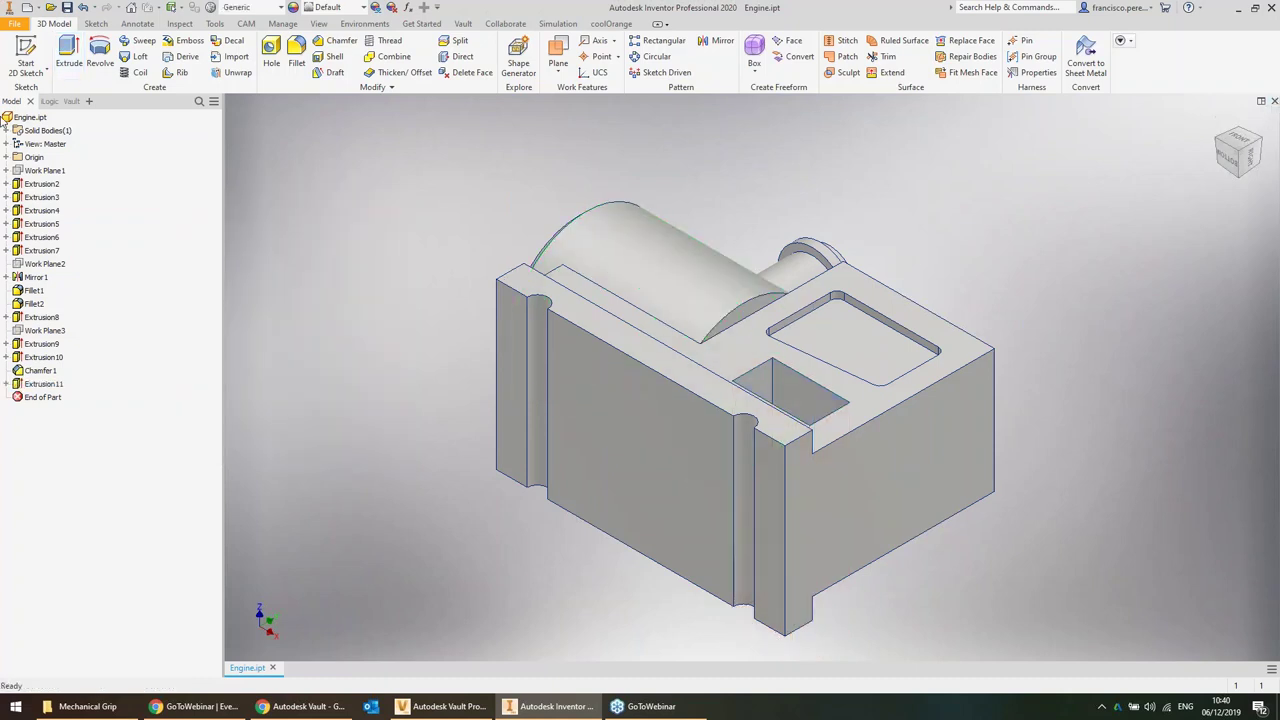
Try to check in the modified, locked Engine.ipt from Inventor's Vault browser
click(76, 102)
right_click(53, 147)
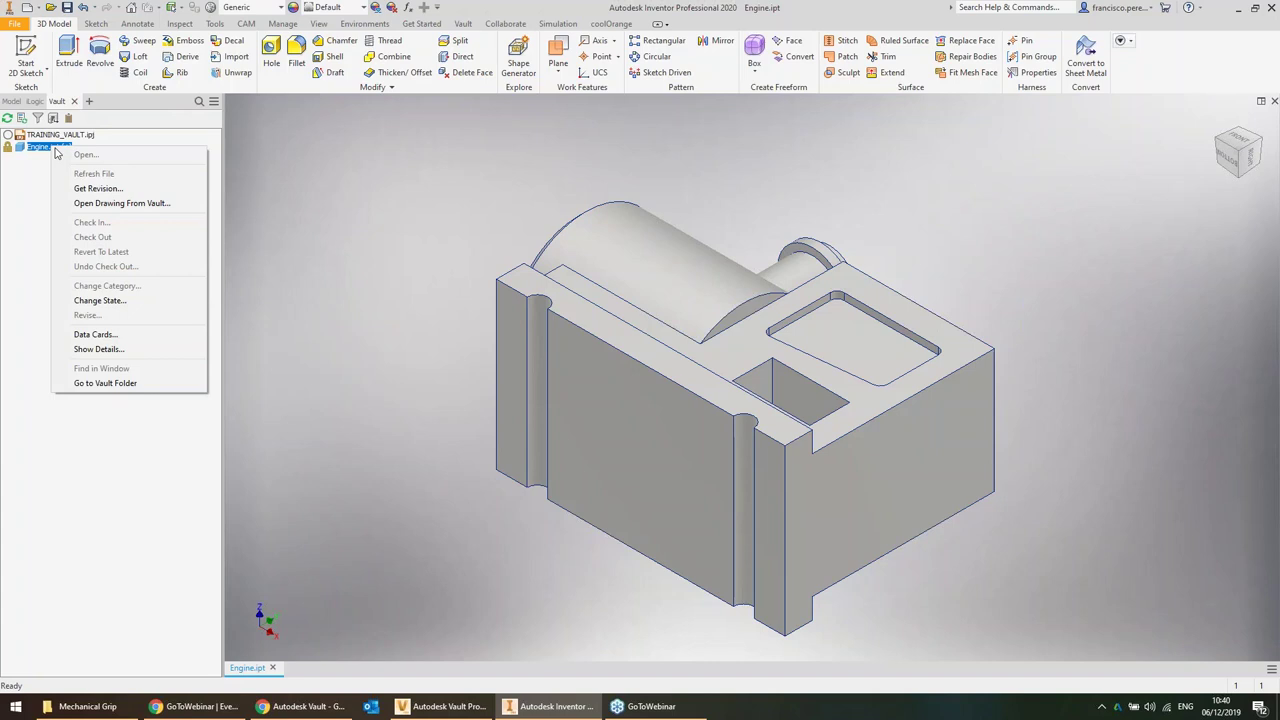
click(118, 222)
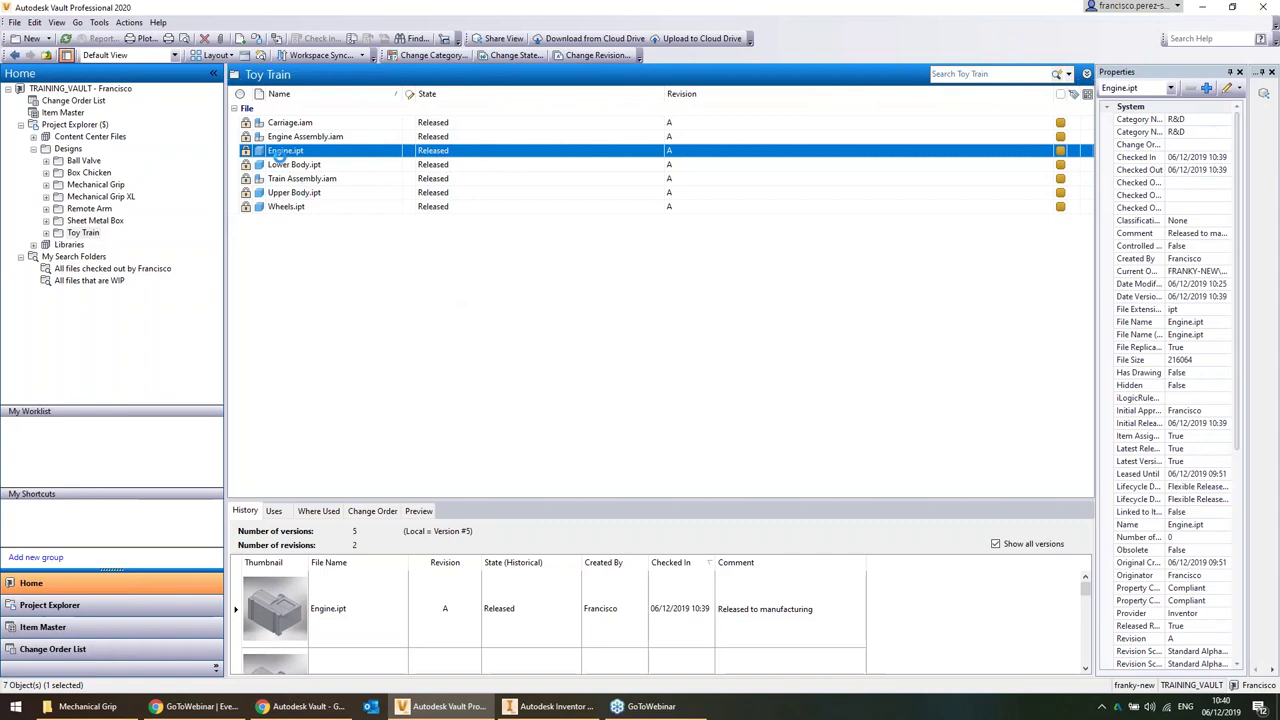
Switch to Vault and try to check out all the released Toy Train files
click(289, 122)
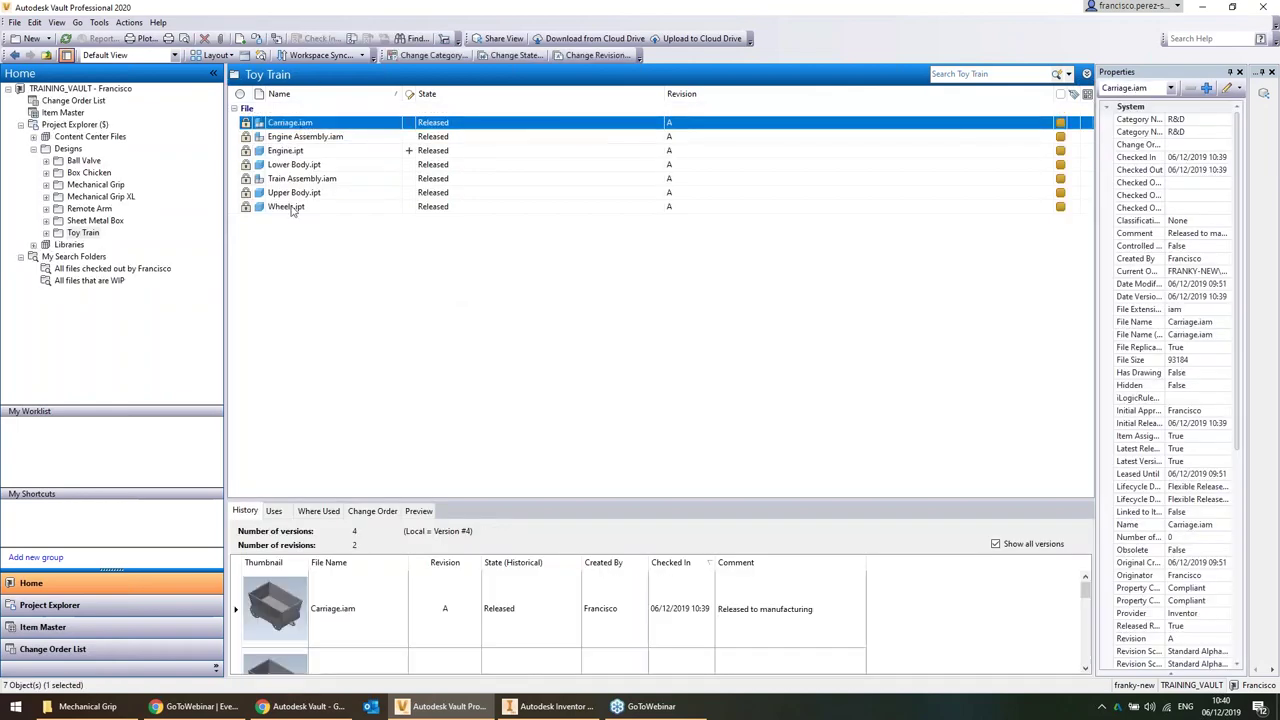
shift+click(285, 206)
right_click(300, 198)
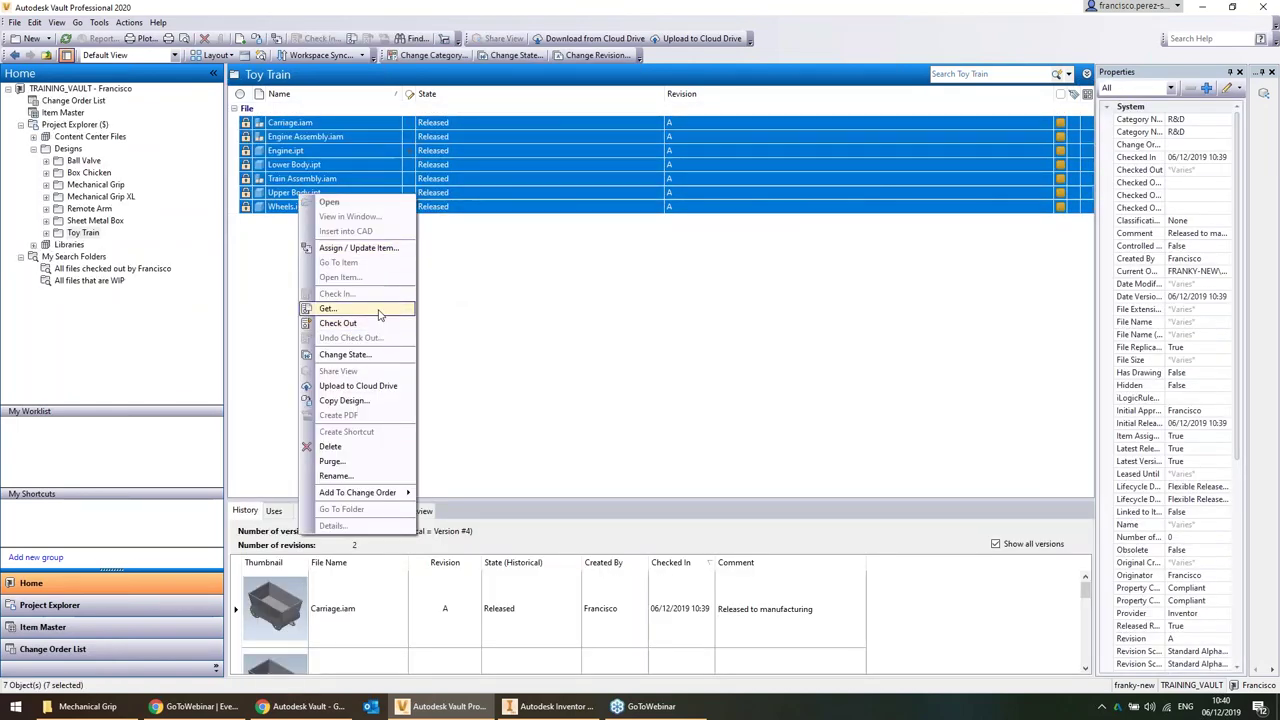
click(362, 321)
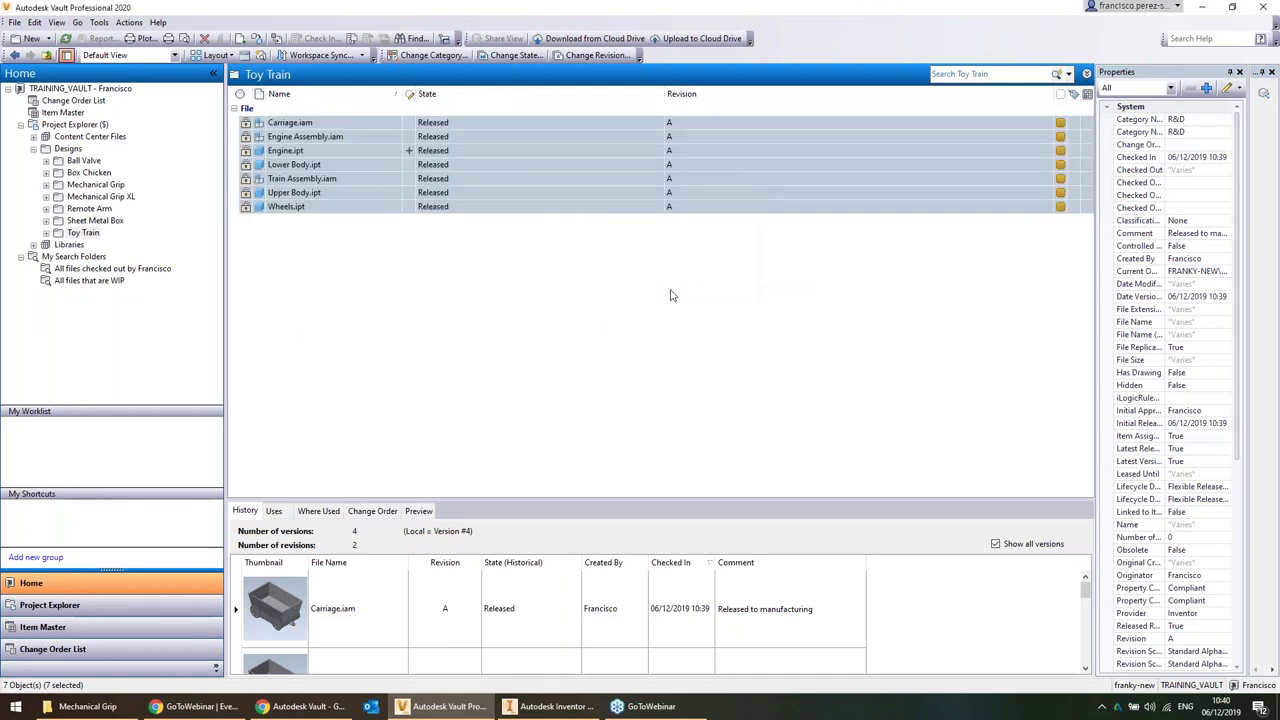
Change the state of Engine.ipt and its parent Engine Assembly.iam to Work in Progress with the comment "Available for editing"
click(345, 192)
click(345, 150)
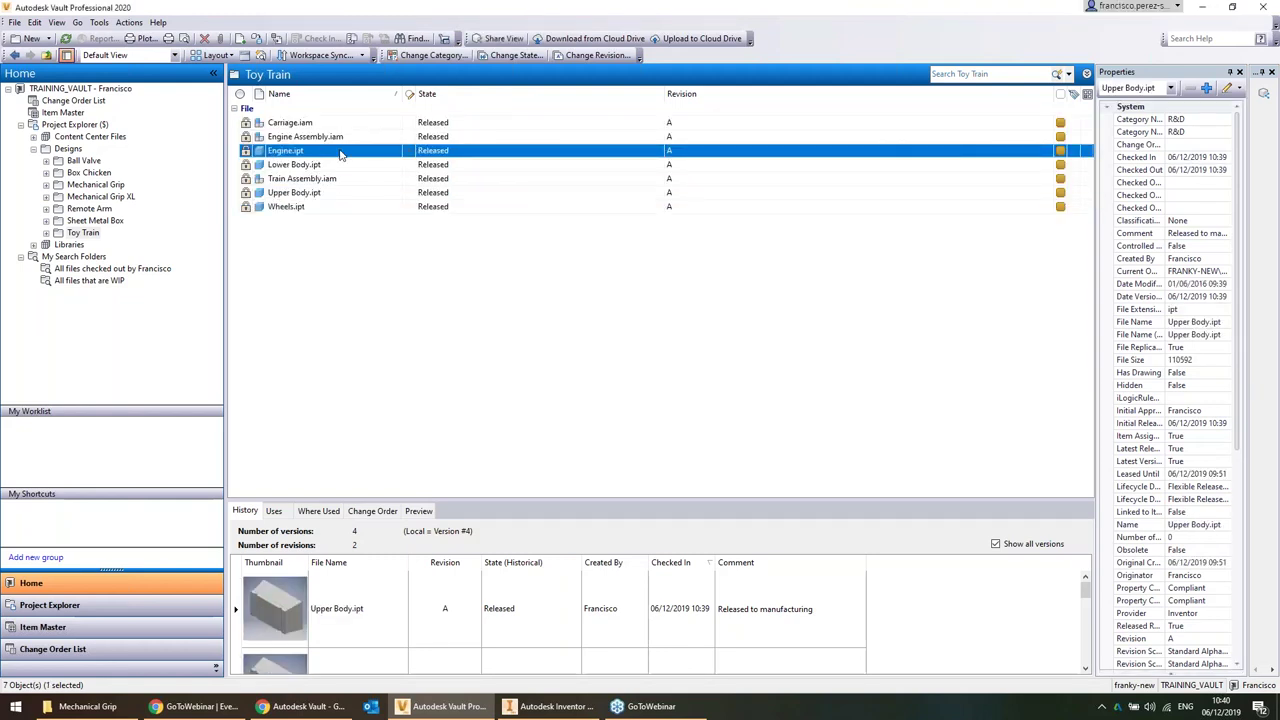
right_click(456, 155)
click(500, 300)
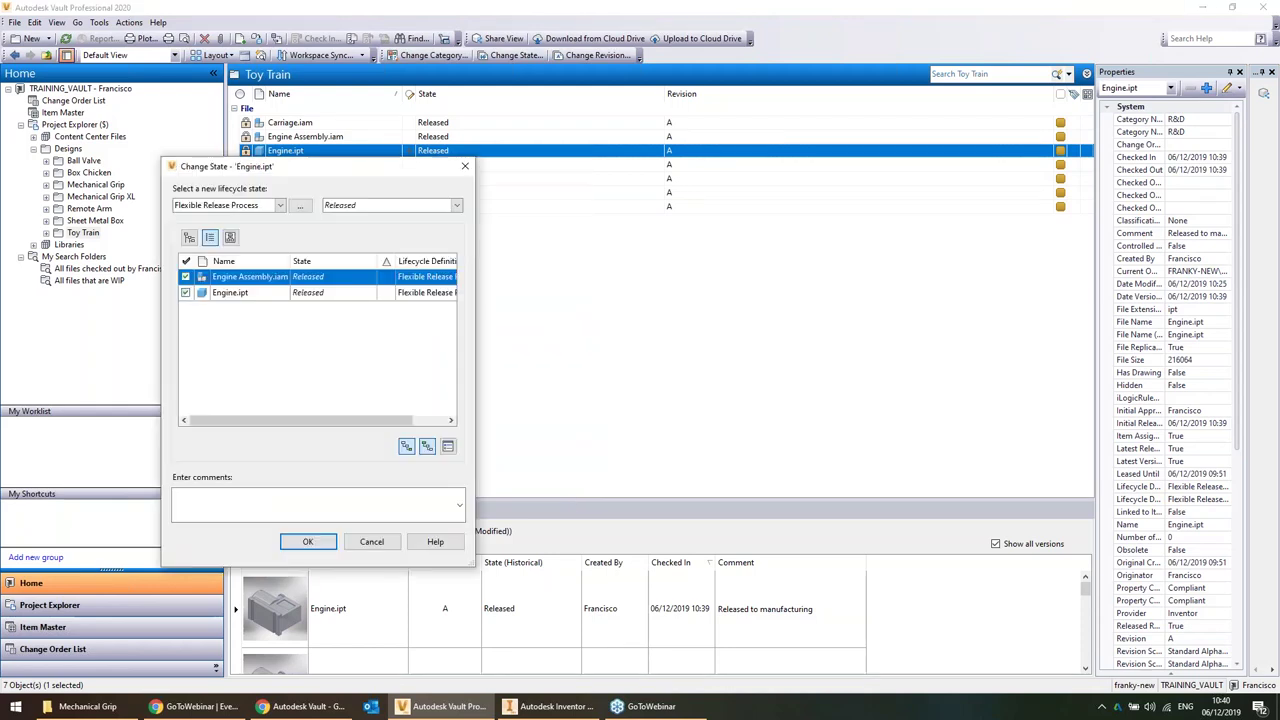
click(398, 205)
click(391, 221)
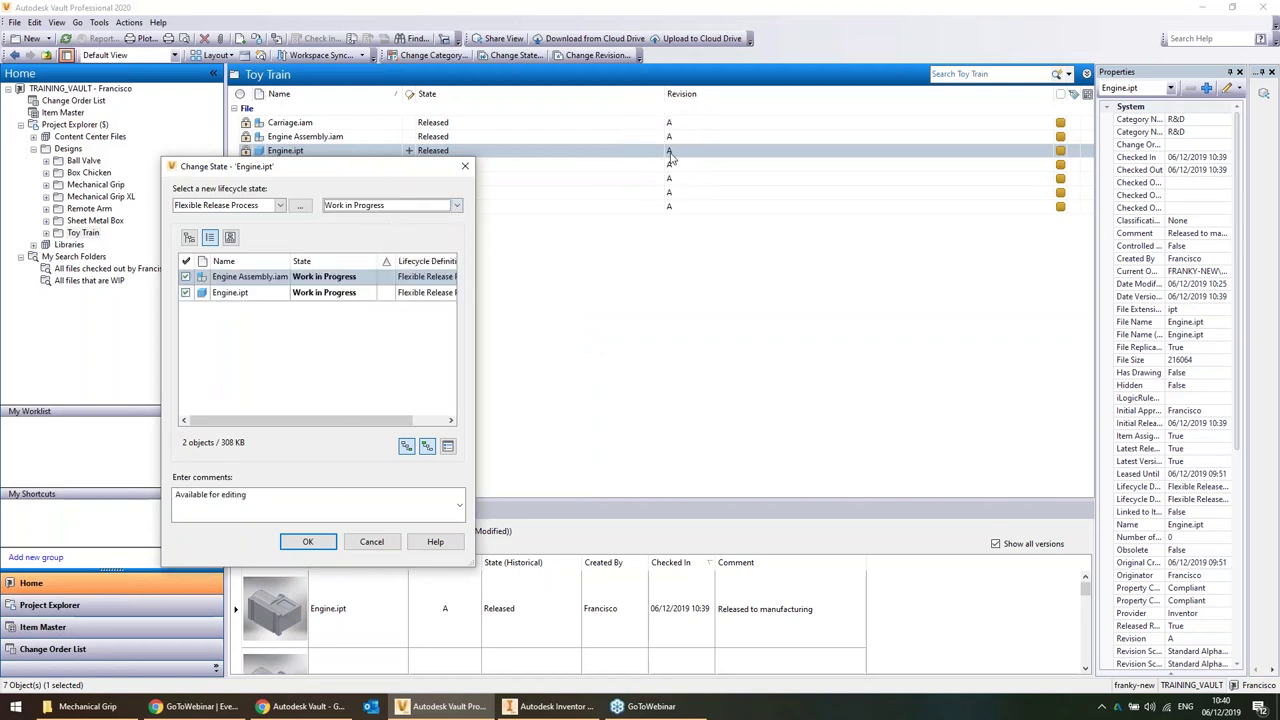
click(310, 542)
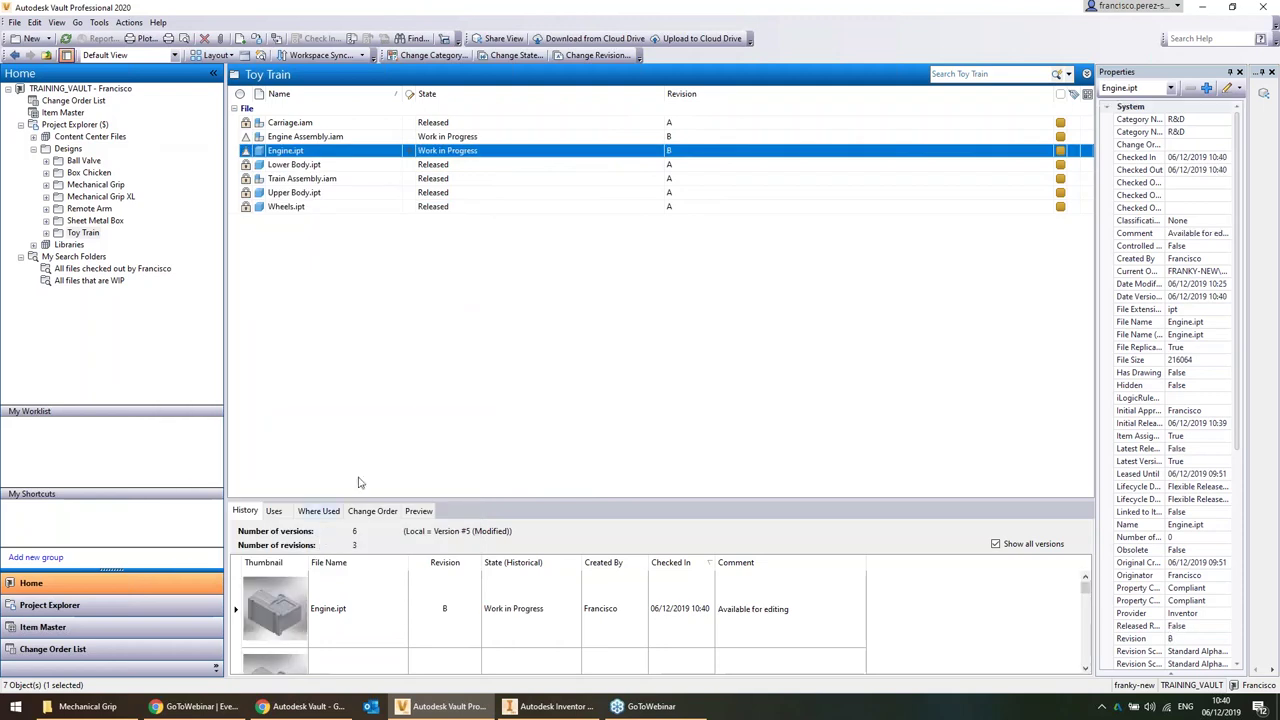
Open Engine.ipt in Inventor with check-out, replacing the modified local file with the Vault version
click(677, 139)
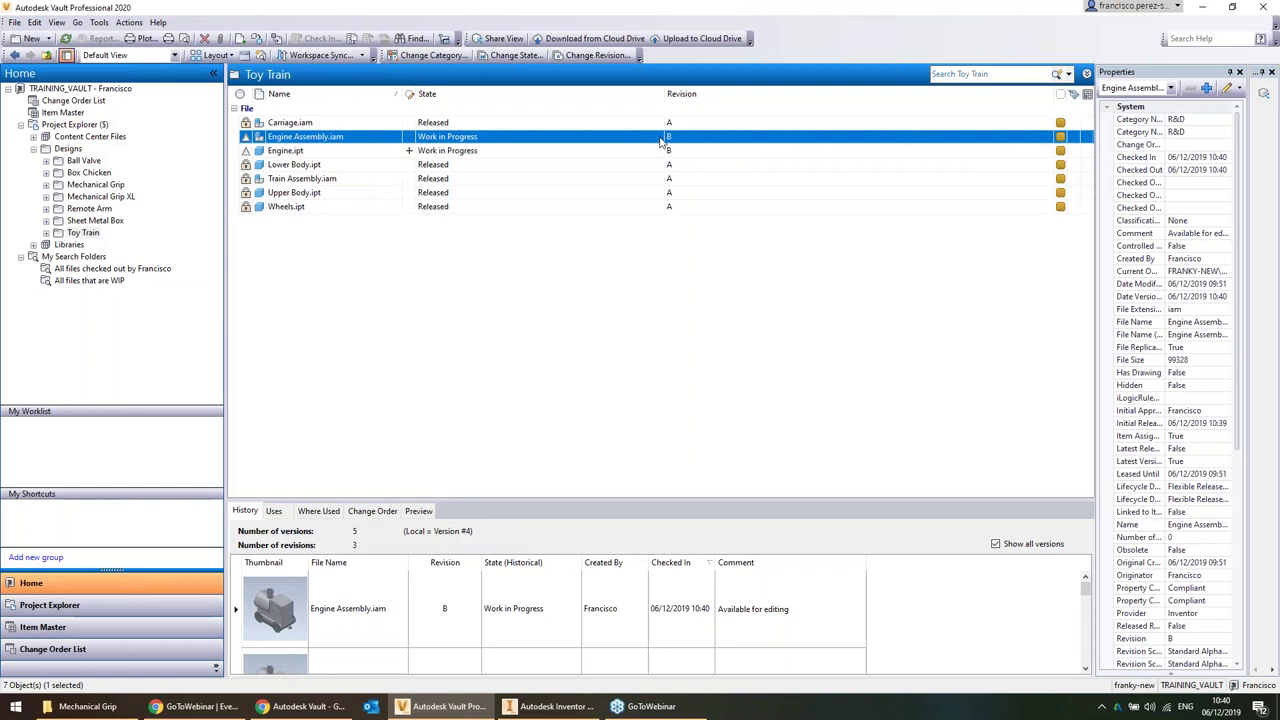
right_click(480, 150)
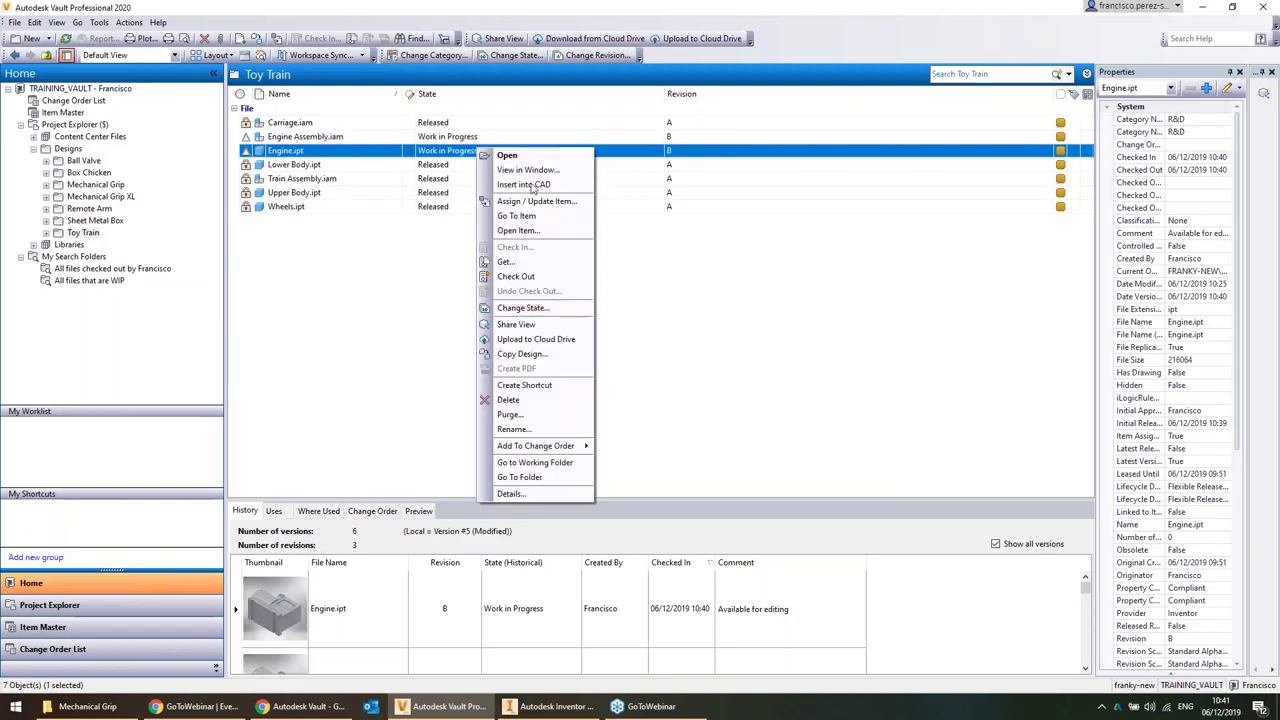
click(532, 157)
click(720, 177)
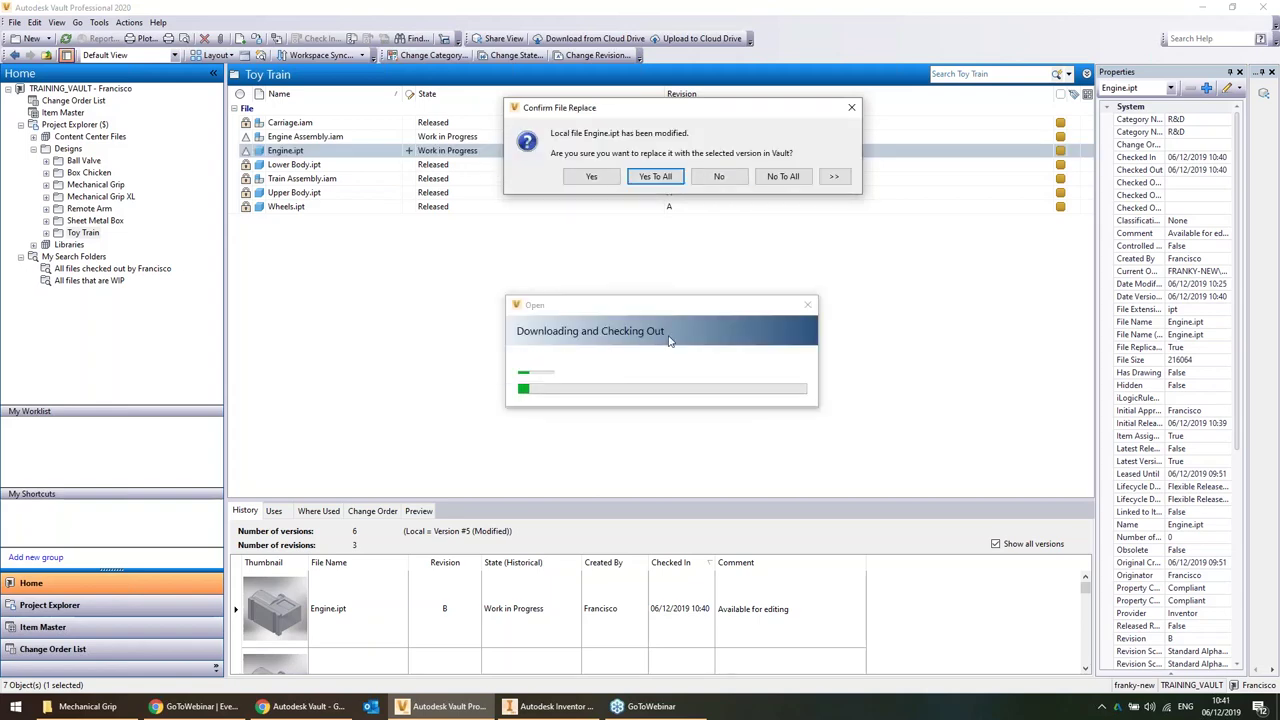
click(655, 177)
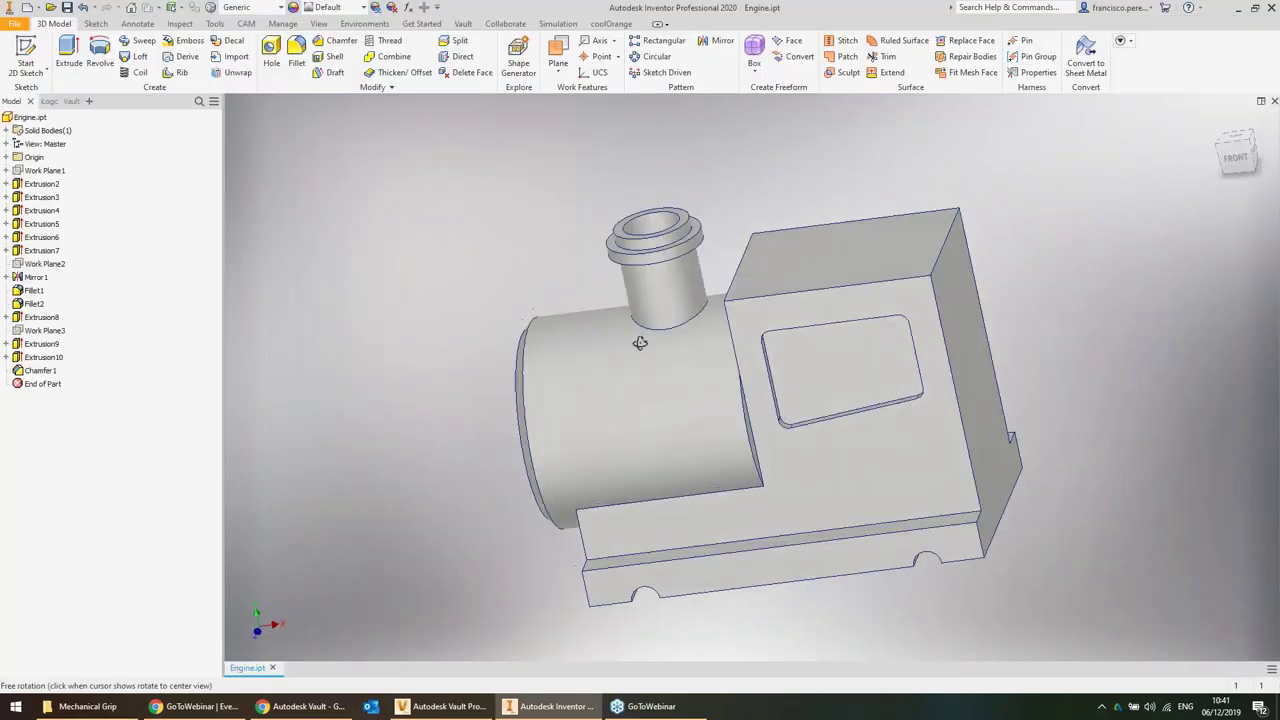
Chamfer the rear edge of the engine cab's roof by 2 mm
click(342, 41)
click(943, 262)
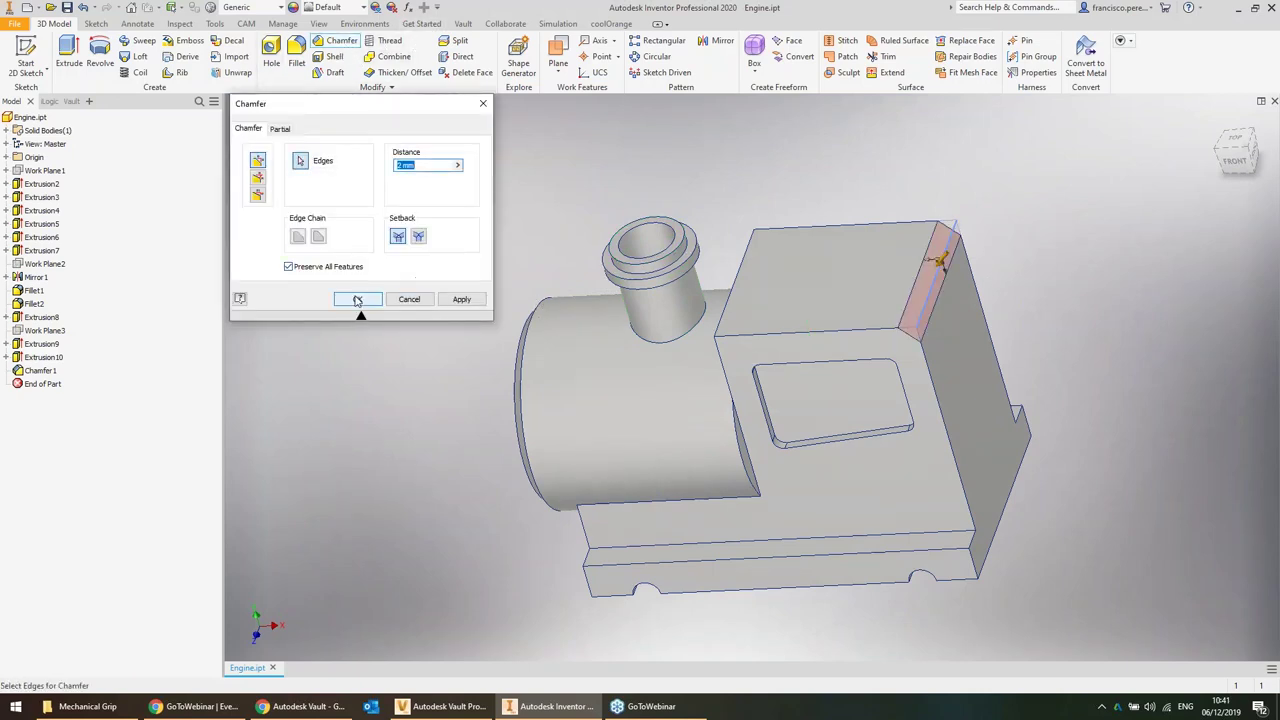
click(357, 299)
shift+middle_drag(427, 279, 438, 250)
key(F6)
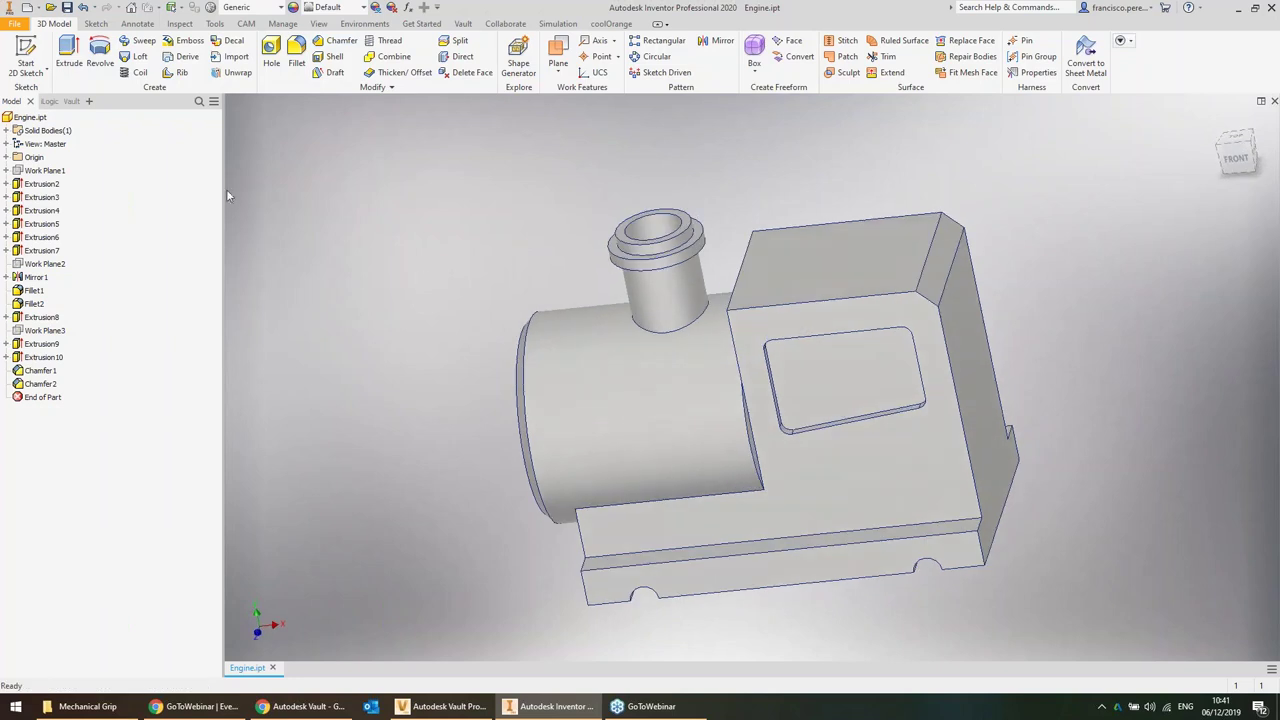
Check in the edited Engine.ipt to Vault from Inventor
click(48, 102)
click(70, 101)
right_click(34, 147)
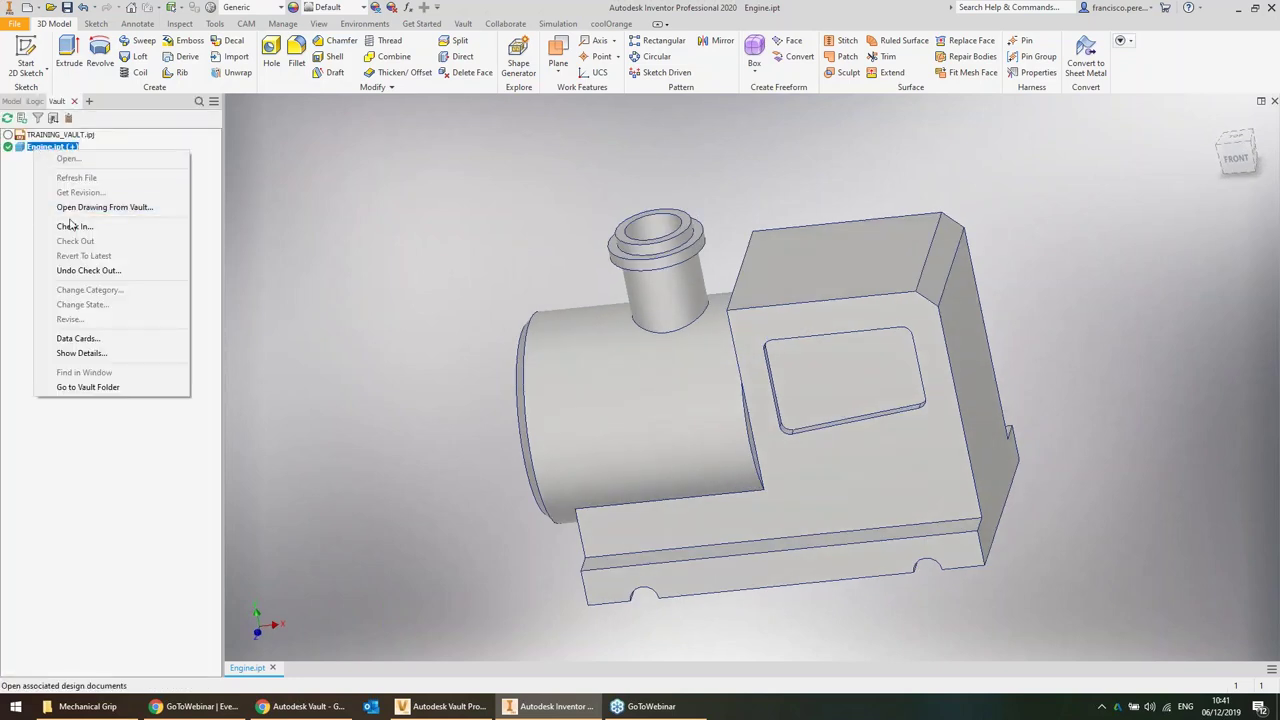
click(70, 241)
click(456, 472)
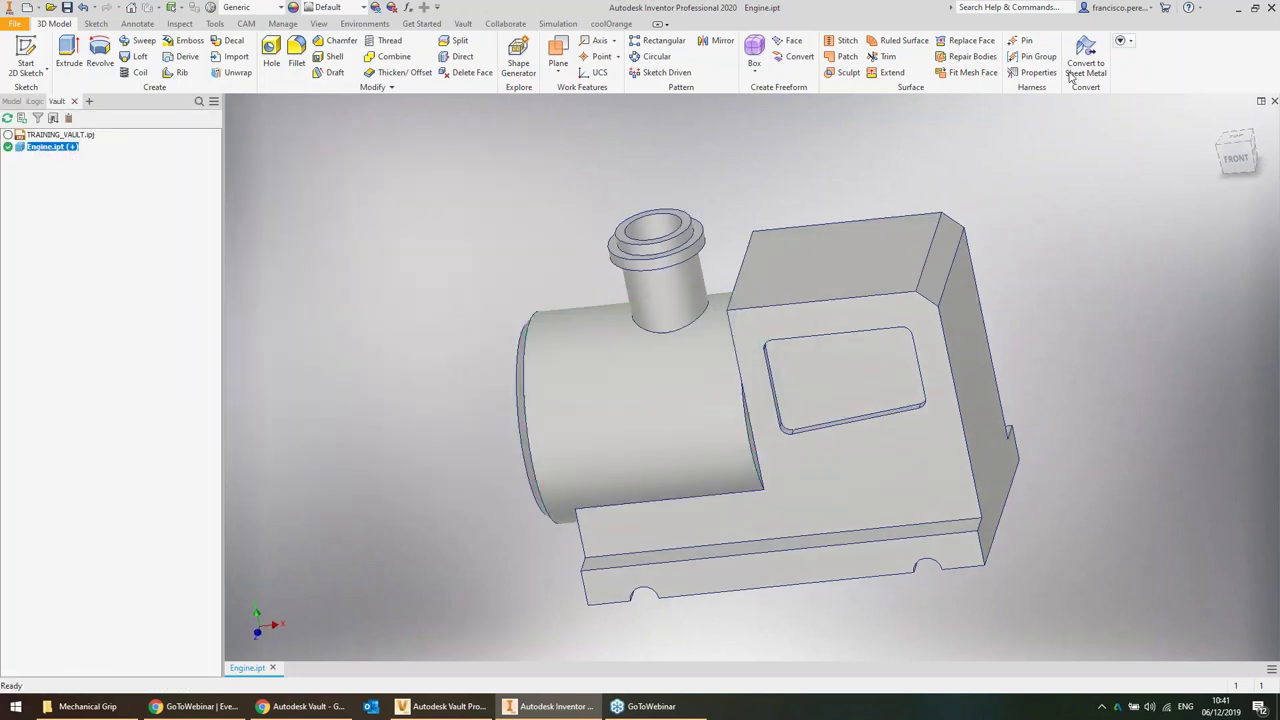
Switch to Vault and examine the state, revision and version history of Engine Assembly.iam and Engine.ipt
key(alt+Tab)
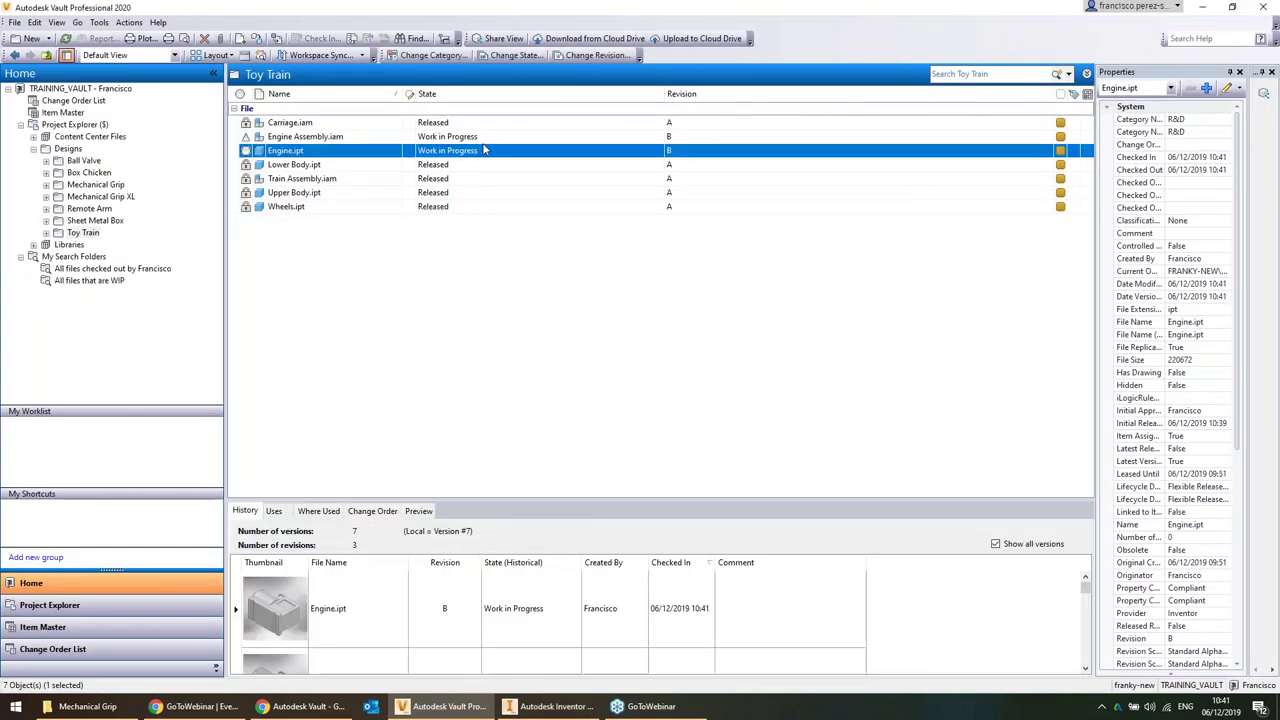
click(446, 138)
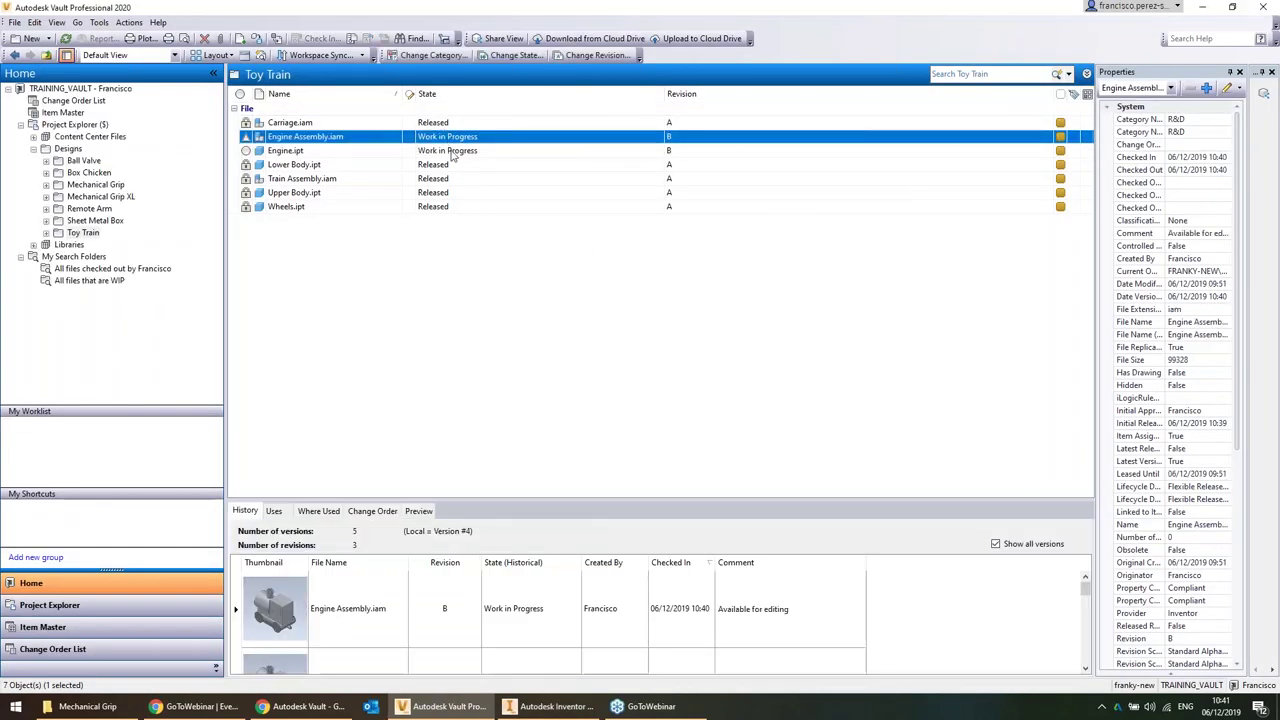
click(452, 151)
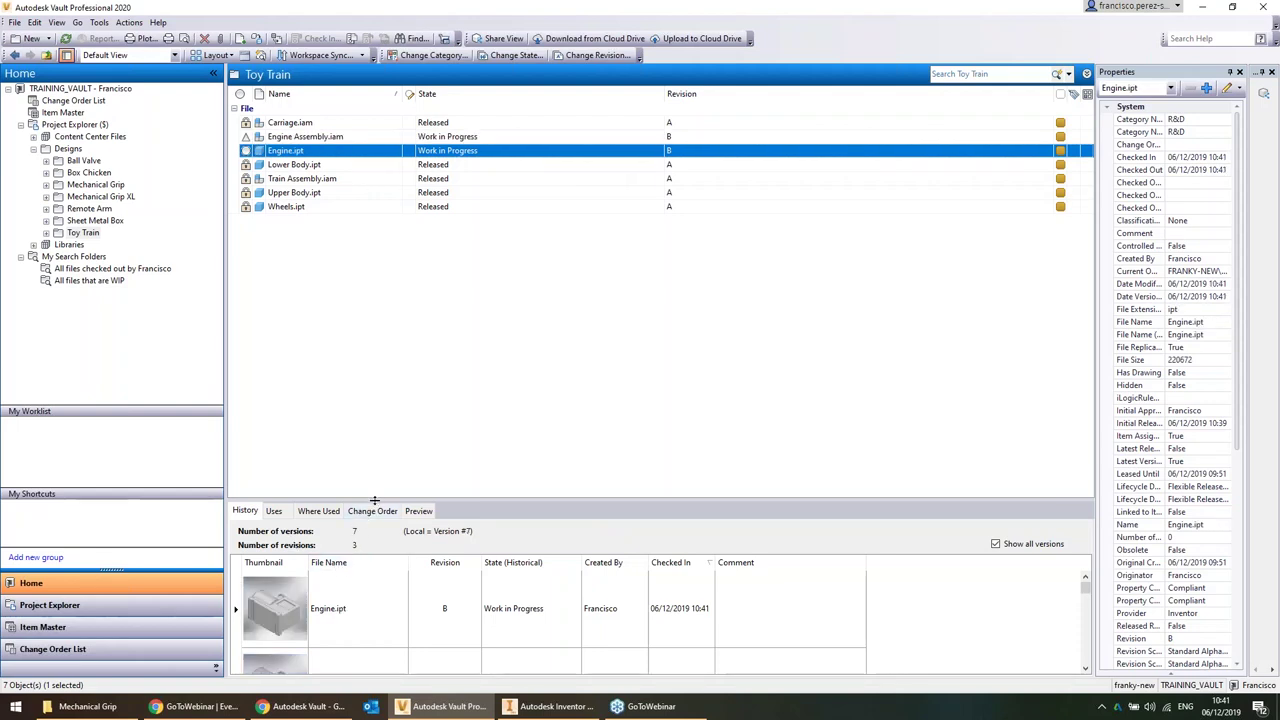
drag(374, 500, 443, 369)
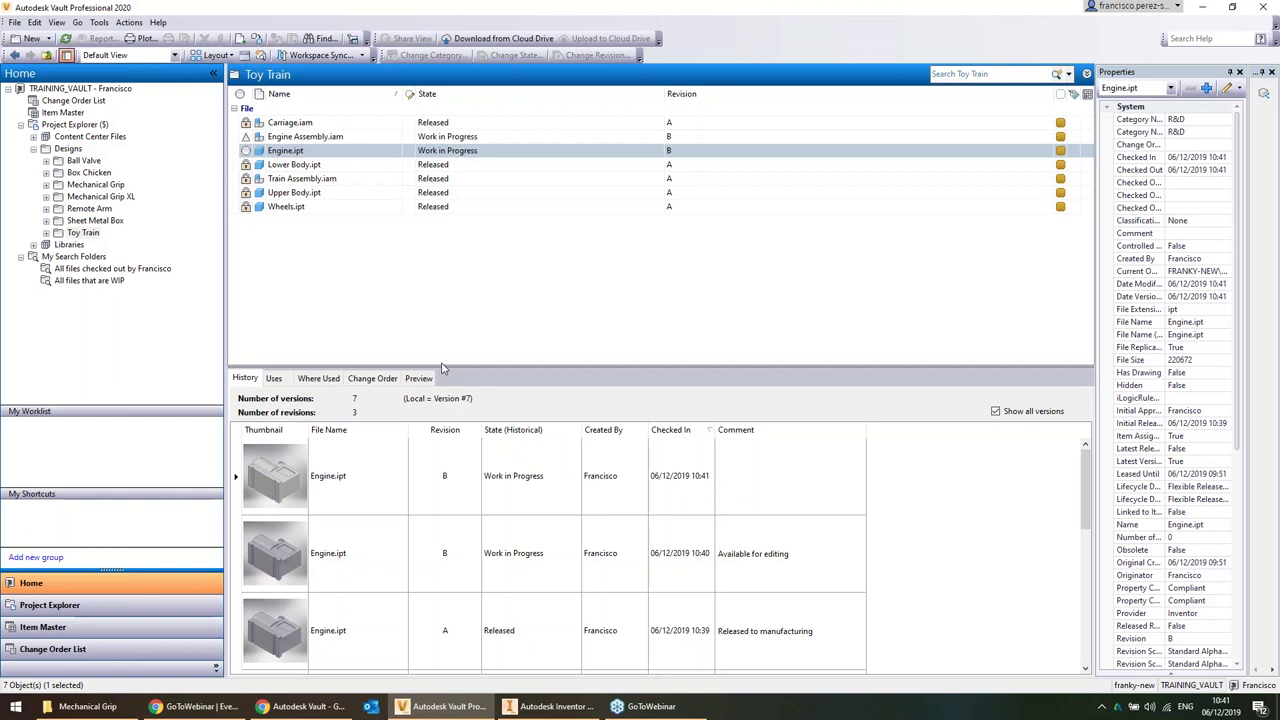
click(436, 155)
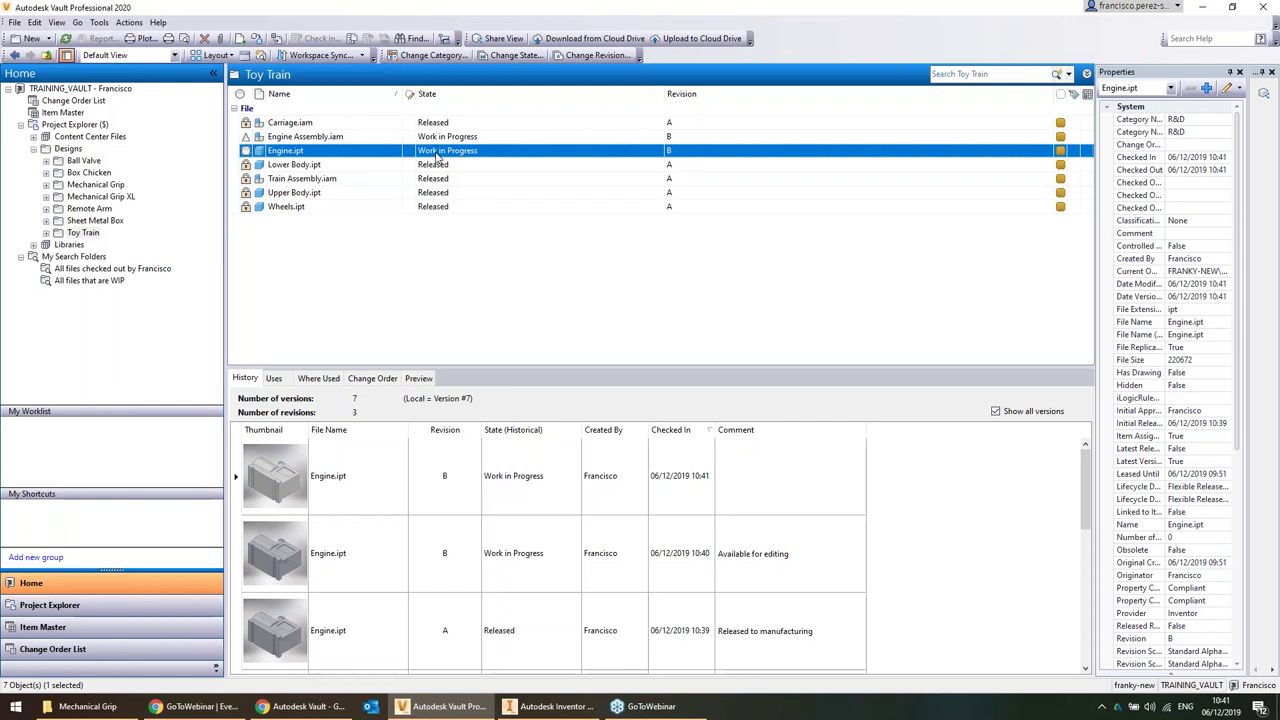
Change the category of all files in the Sheet Metal Box folder to Production
click(128, 197)
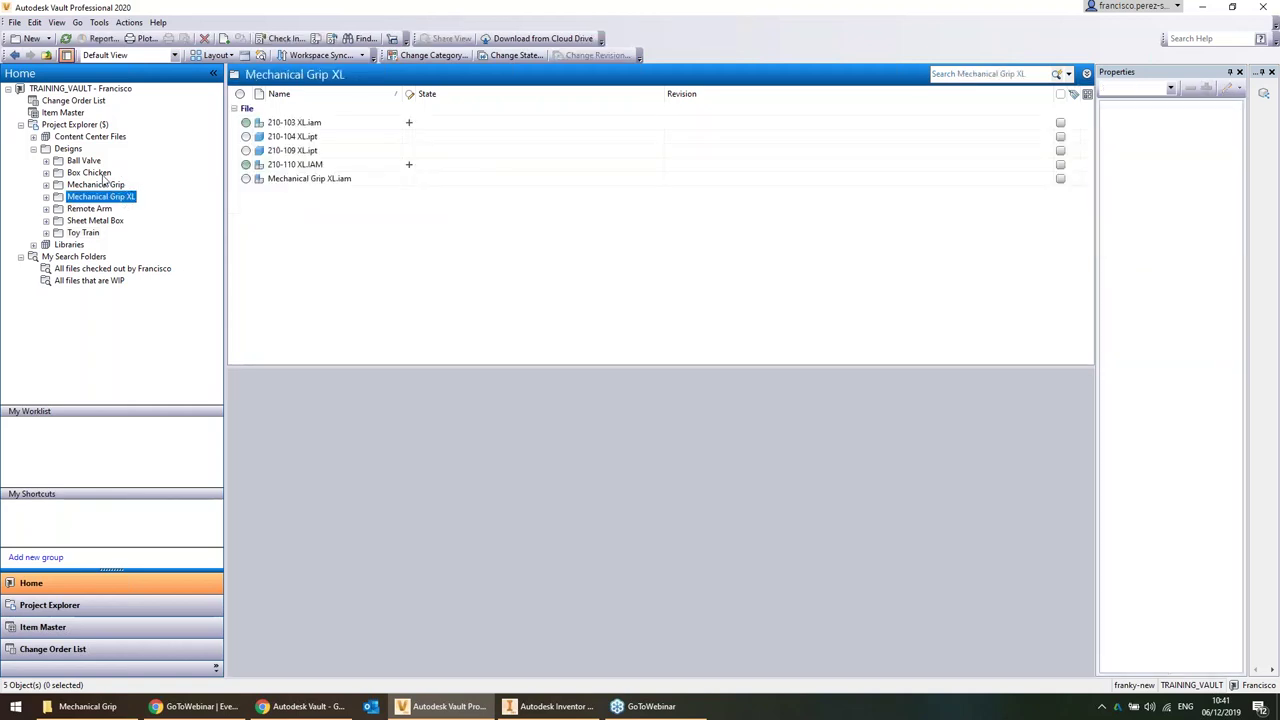
click(96, 221)
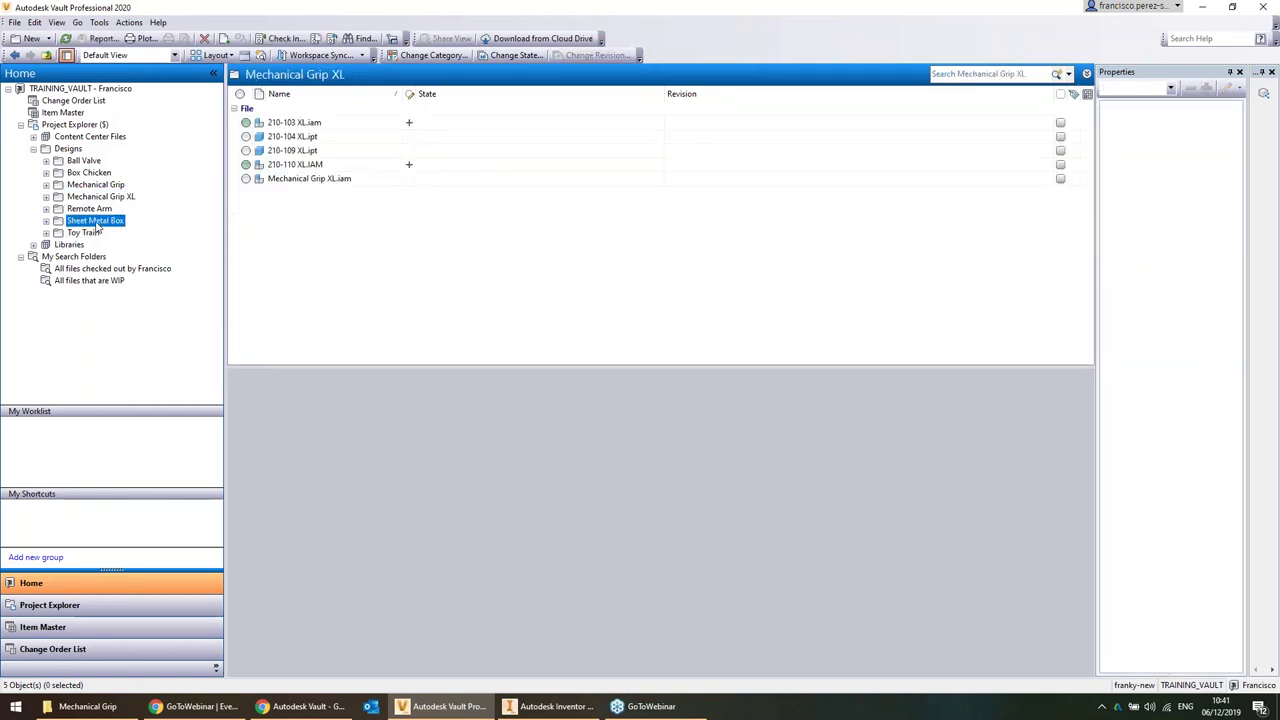
click(330, 228)
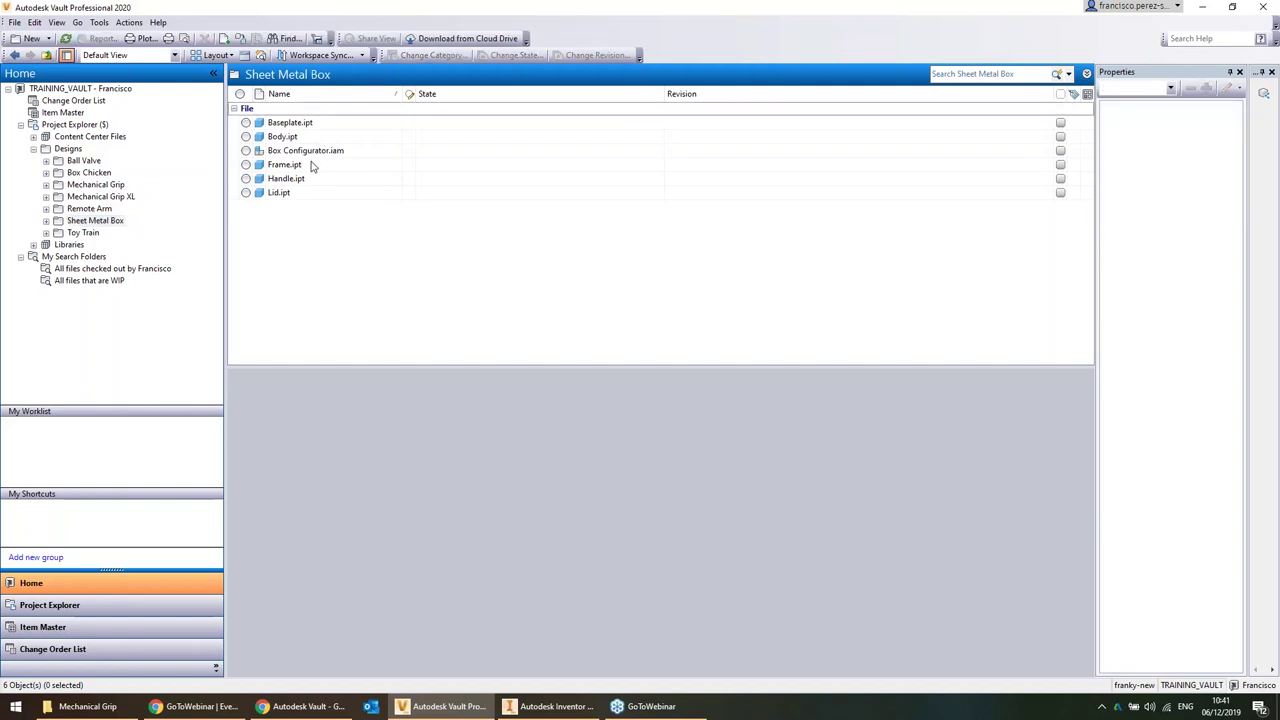
click(320, 192)
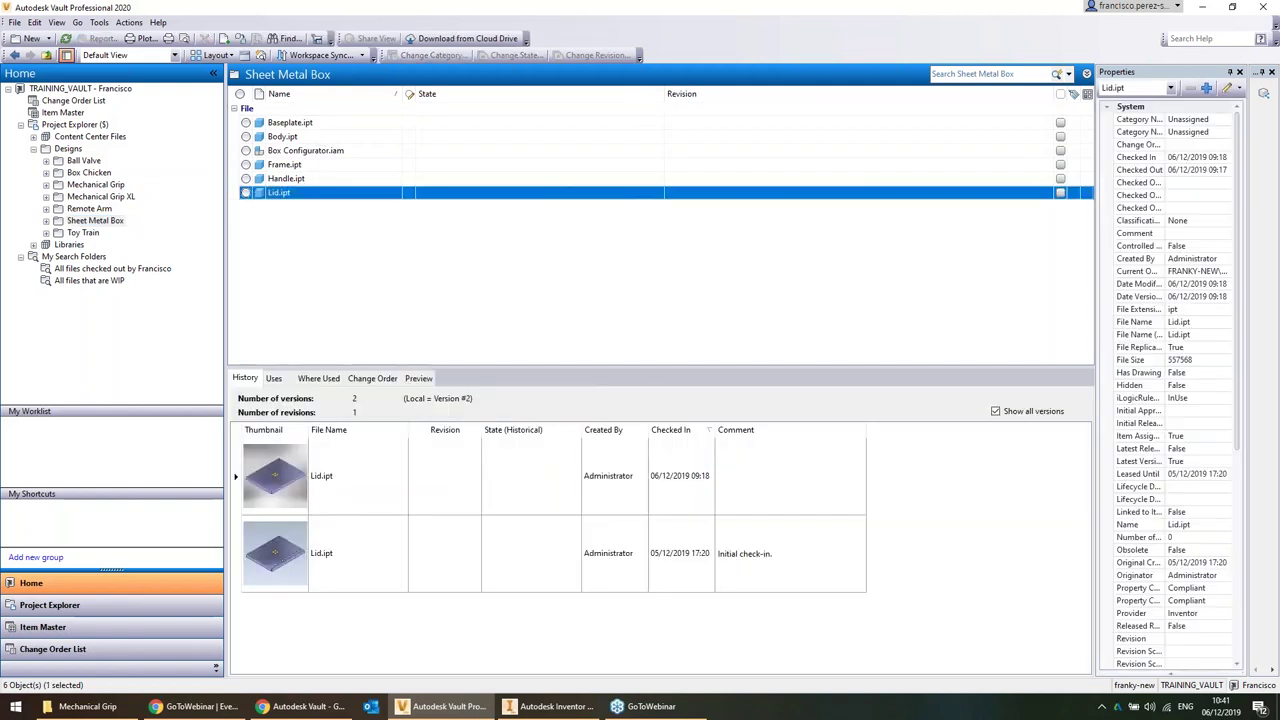
shift+click(325, 123)
click(430, 55)
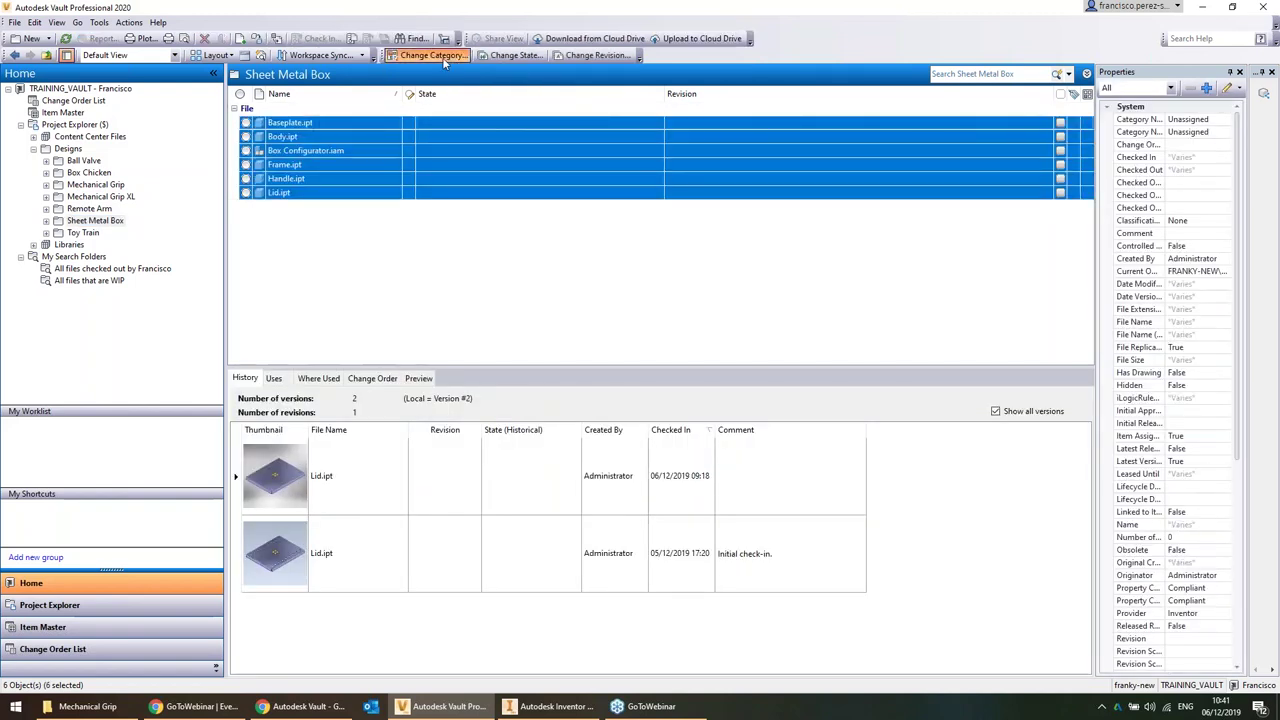
click(646, 226)
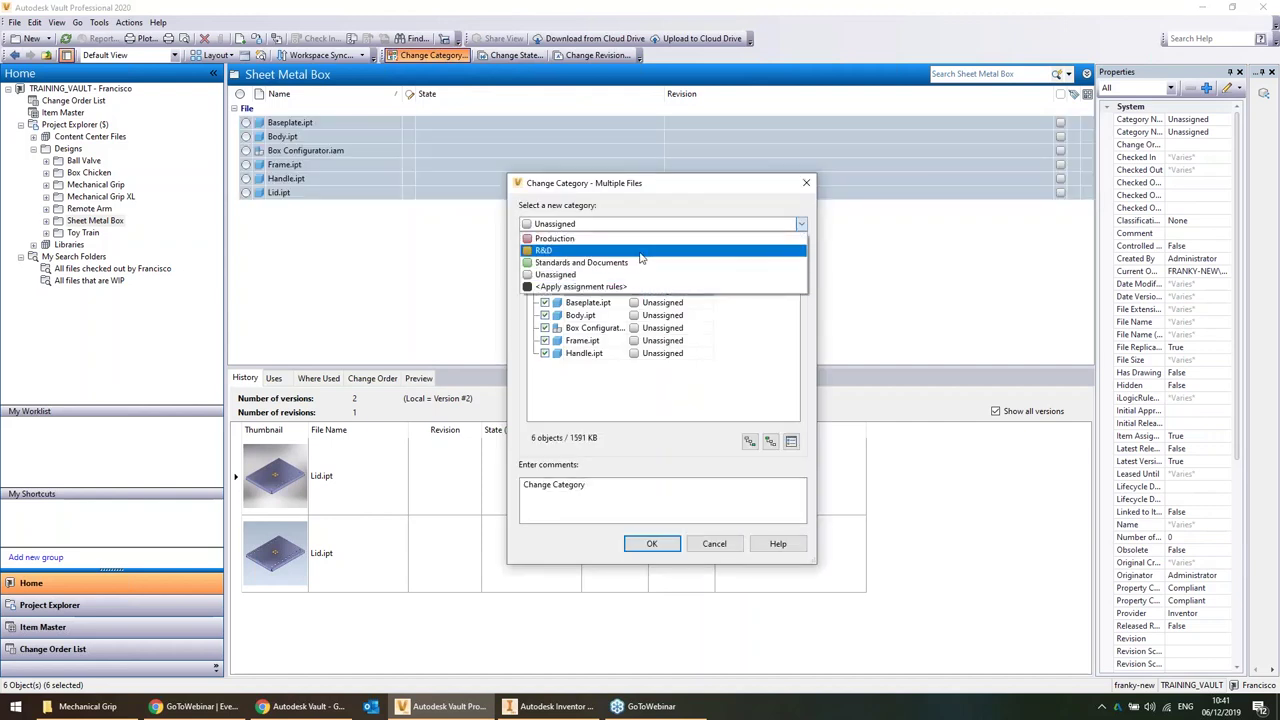
click(610, 240)
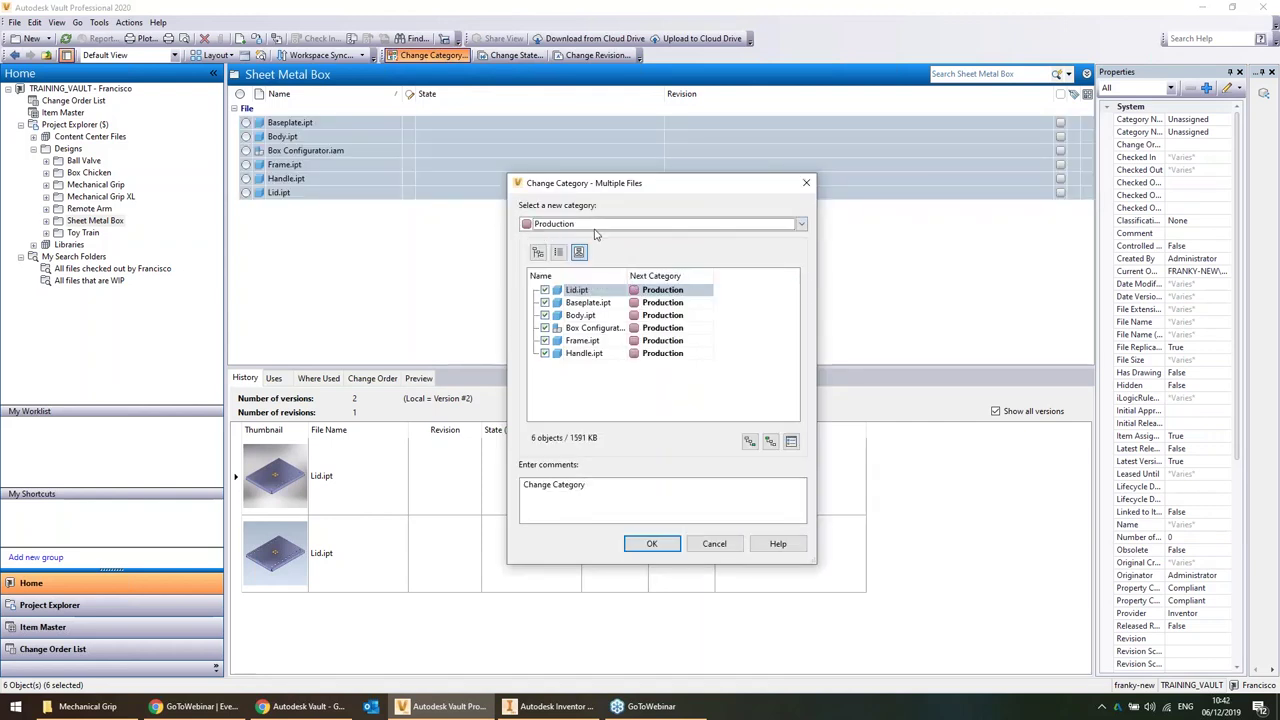
click(651, 543)
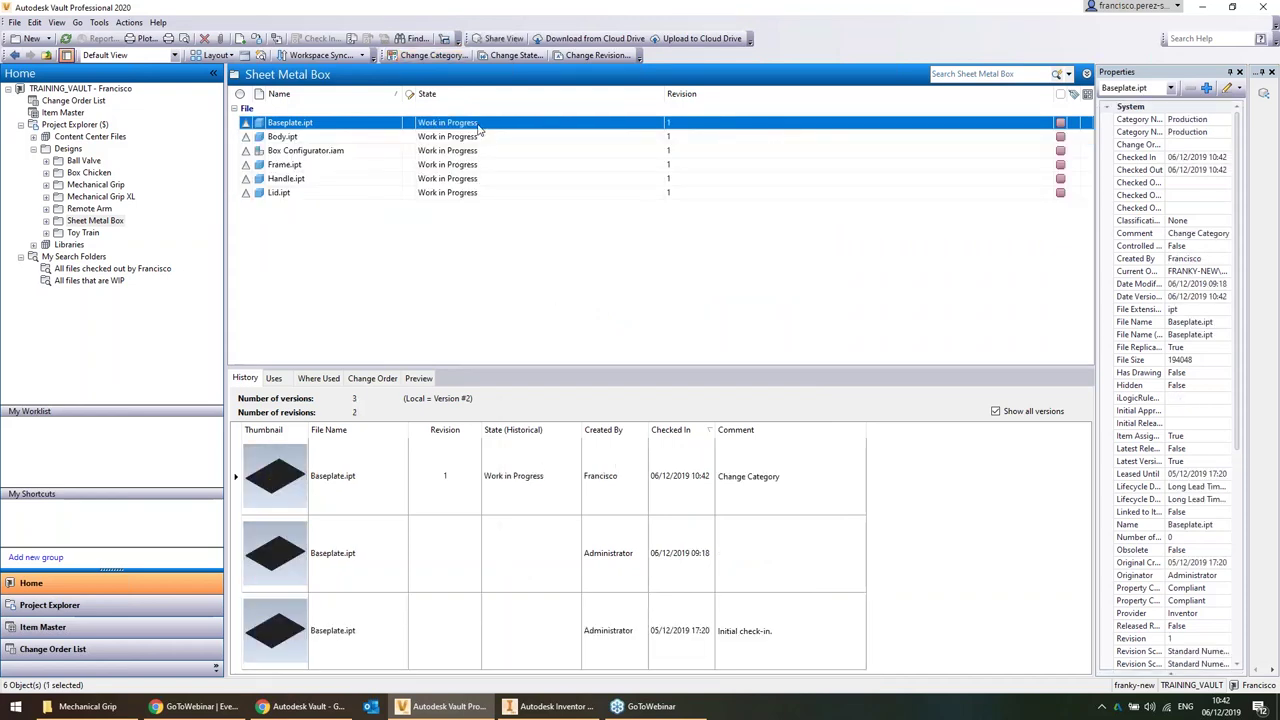
click(508, 55)
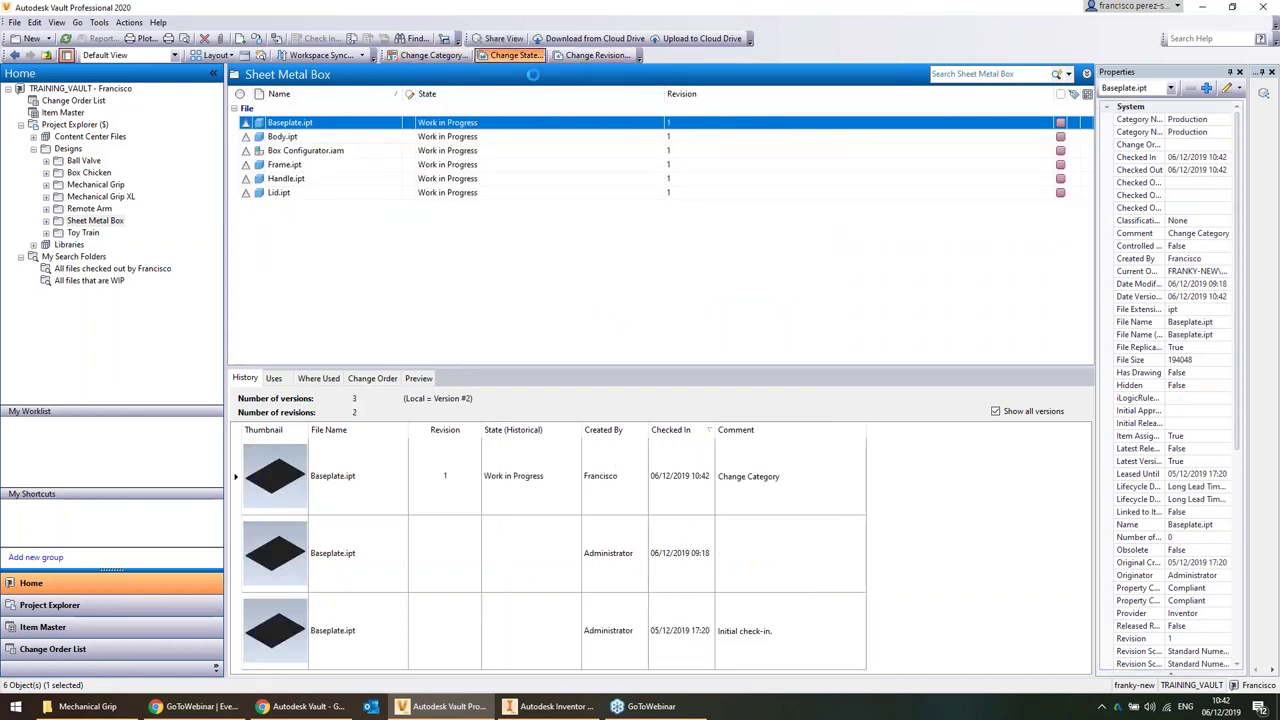
click(350, 205)
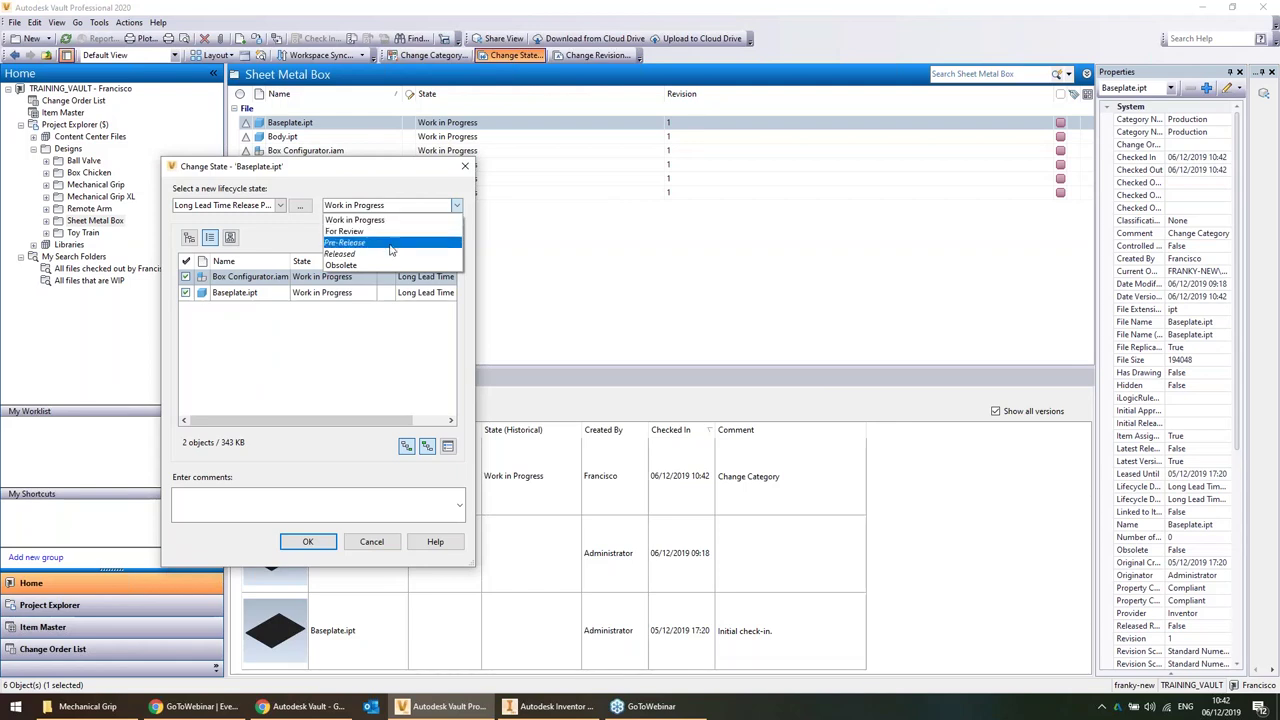
click(380, 243)
text(Released to manufacturing)
click(376, 209)
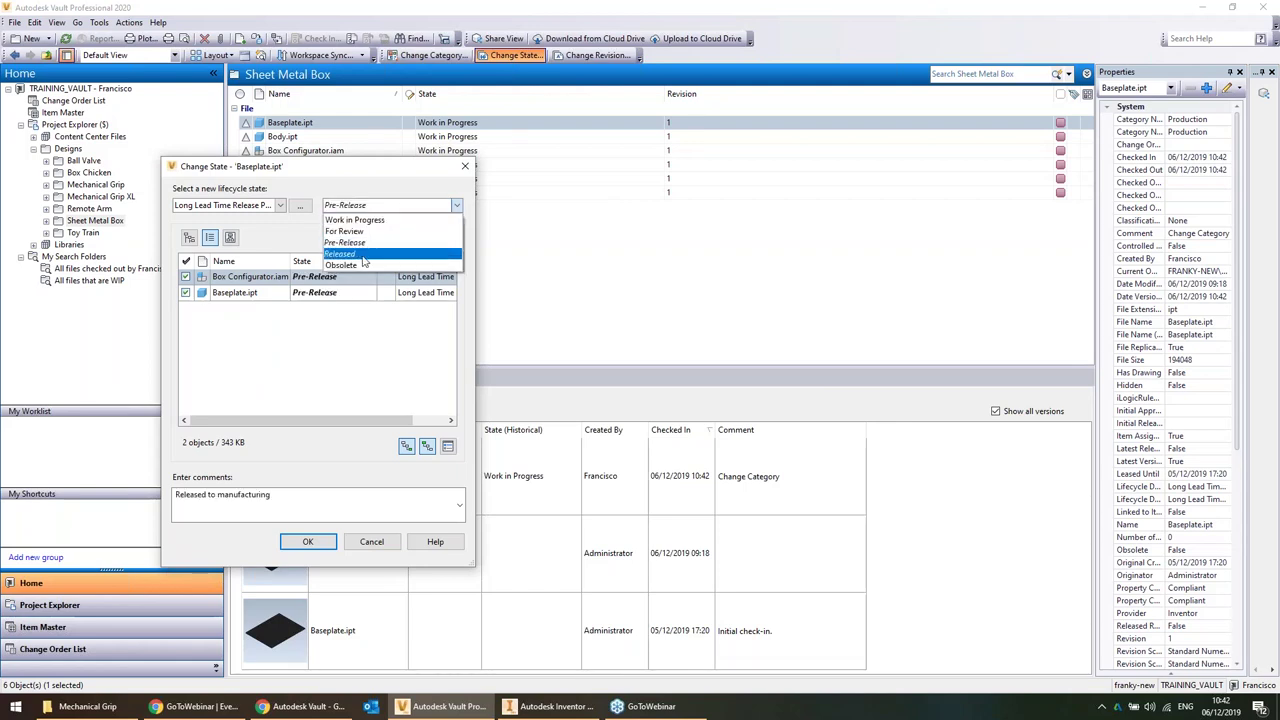
click(371, 541)
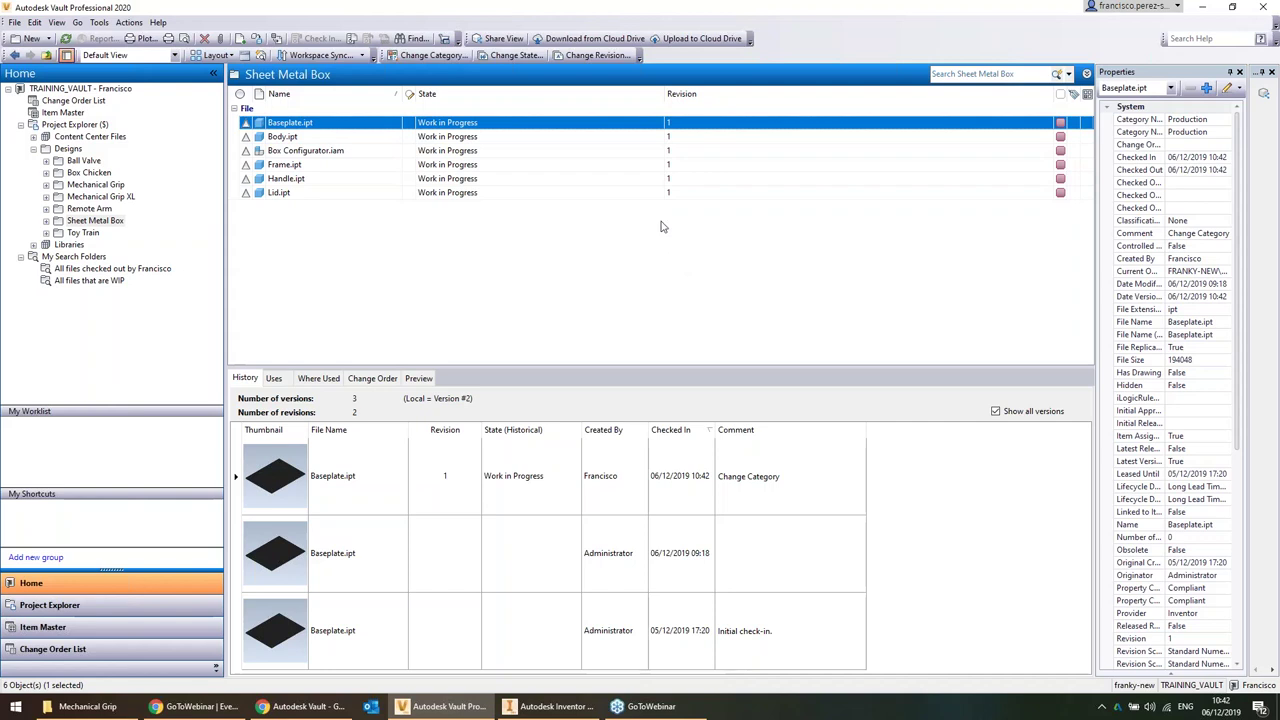
Create a new file numbering scheme named M+M Productions in the Vault behaviour settings
click(103, 23)
mouse_move(177, 136)
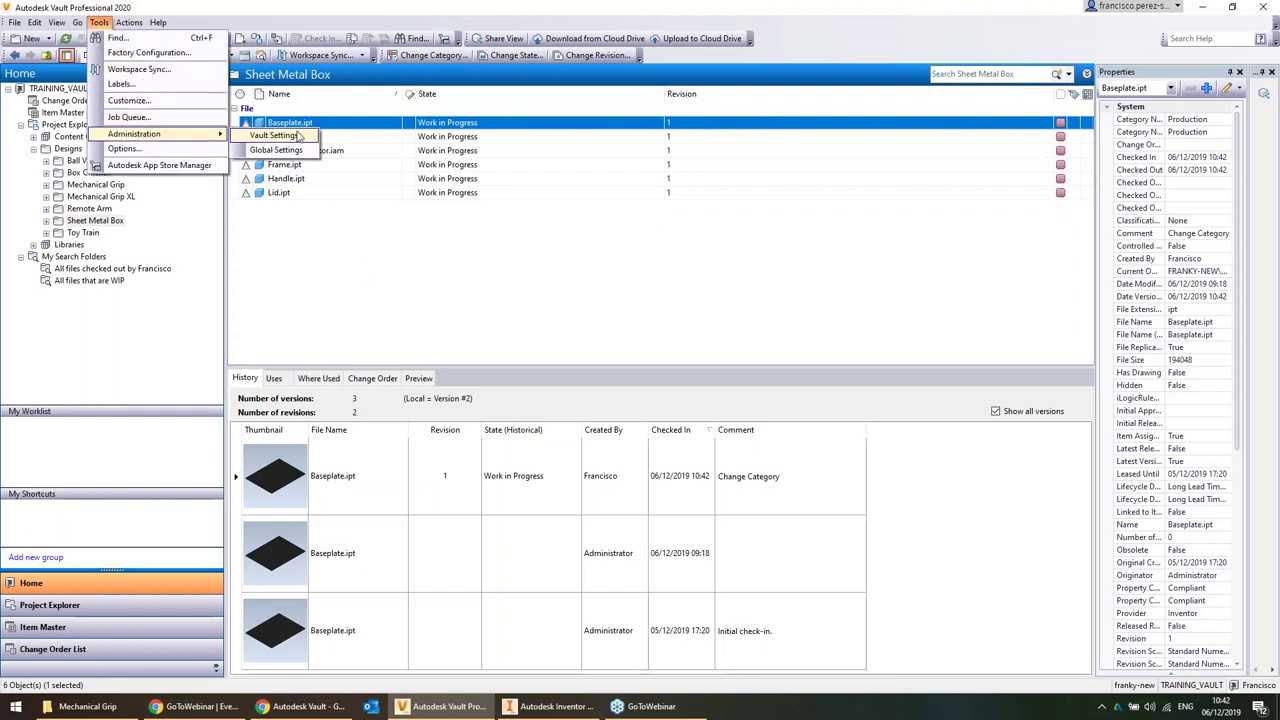
click(300, 137)
click(600, 163)
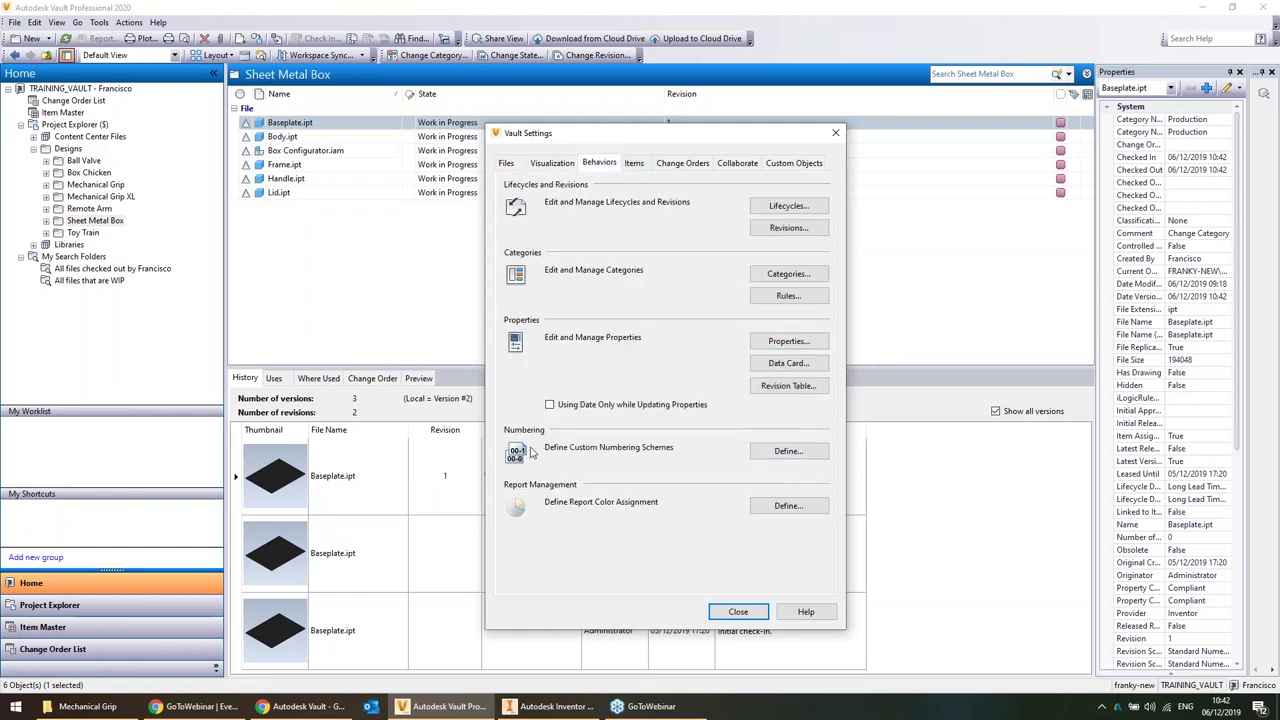
click(790, 453)
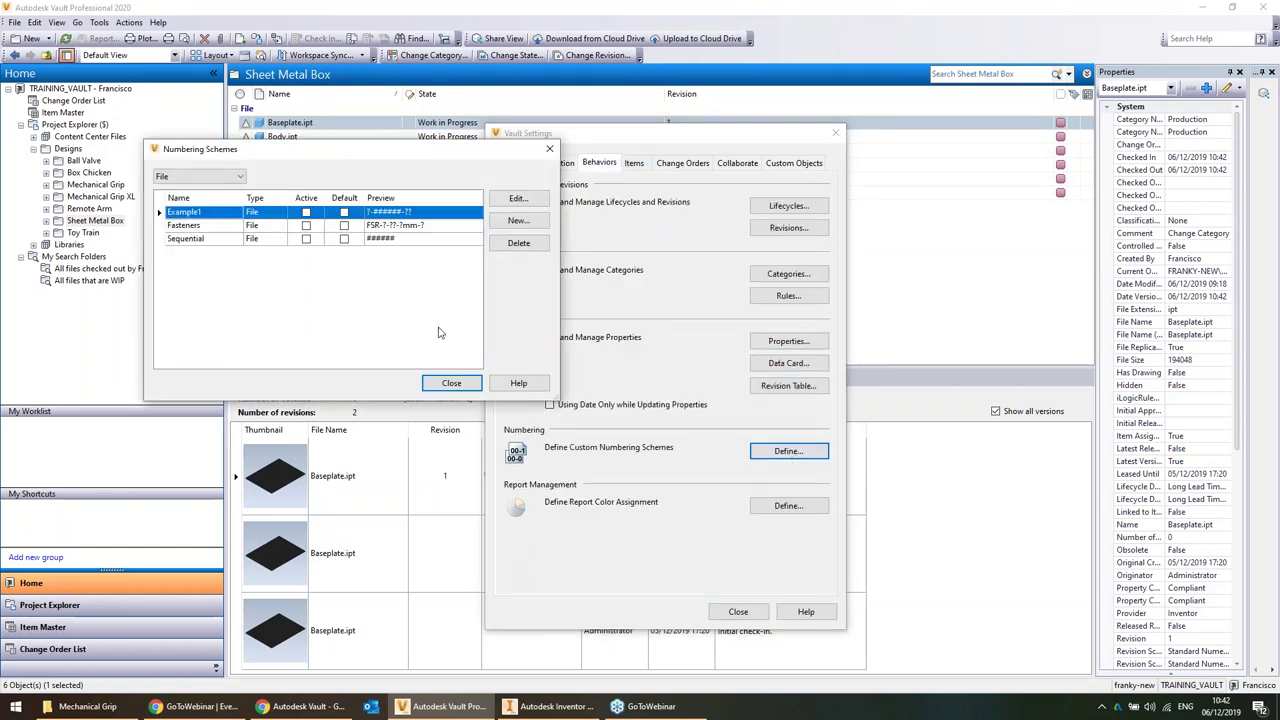
click(518, 220)
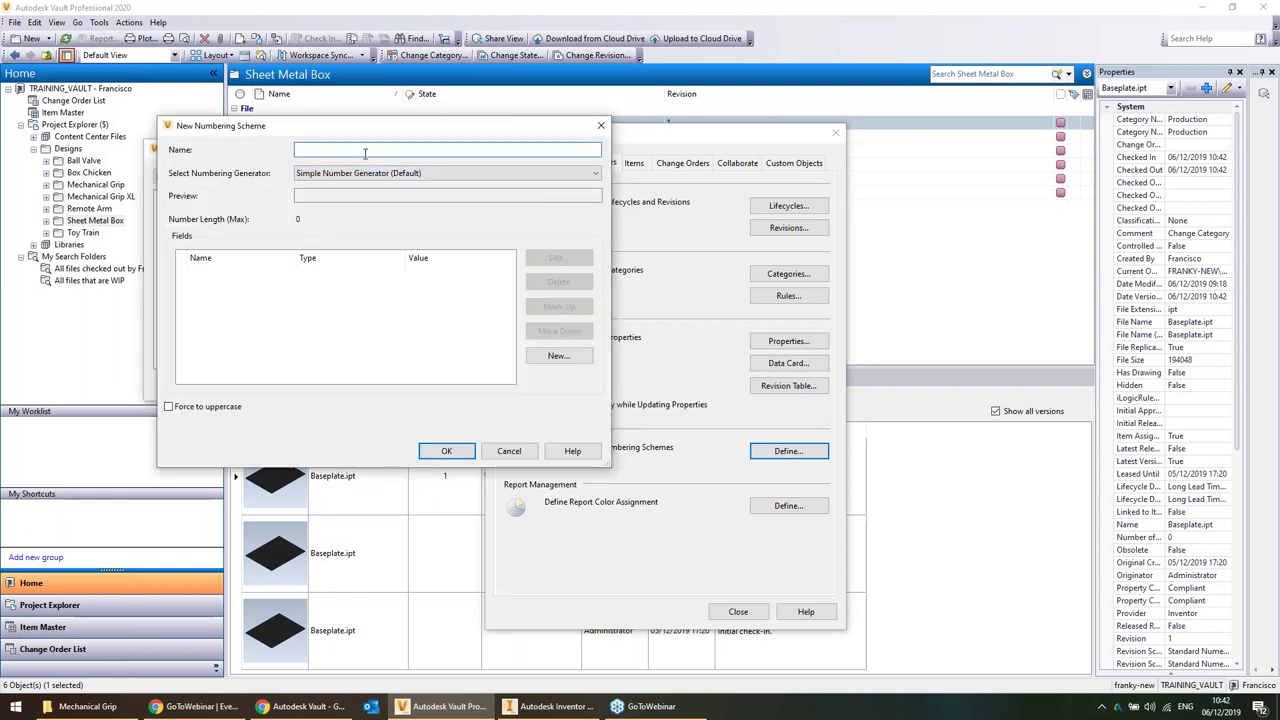
text(M+M Productions)
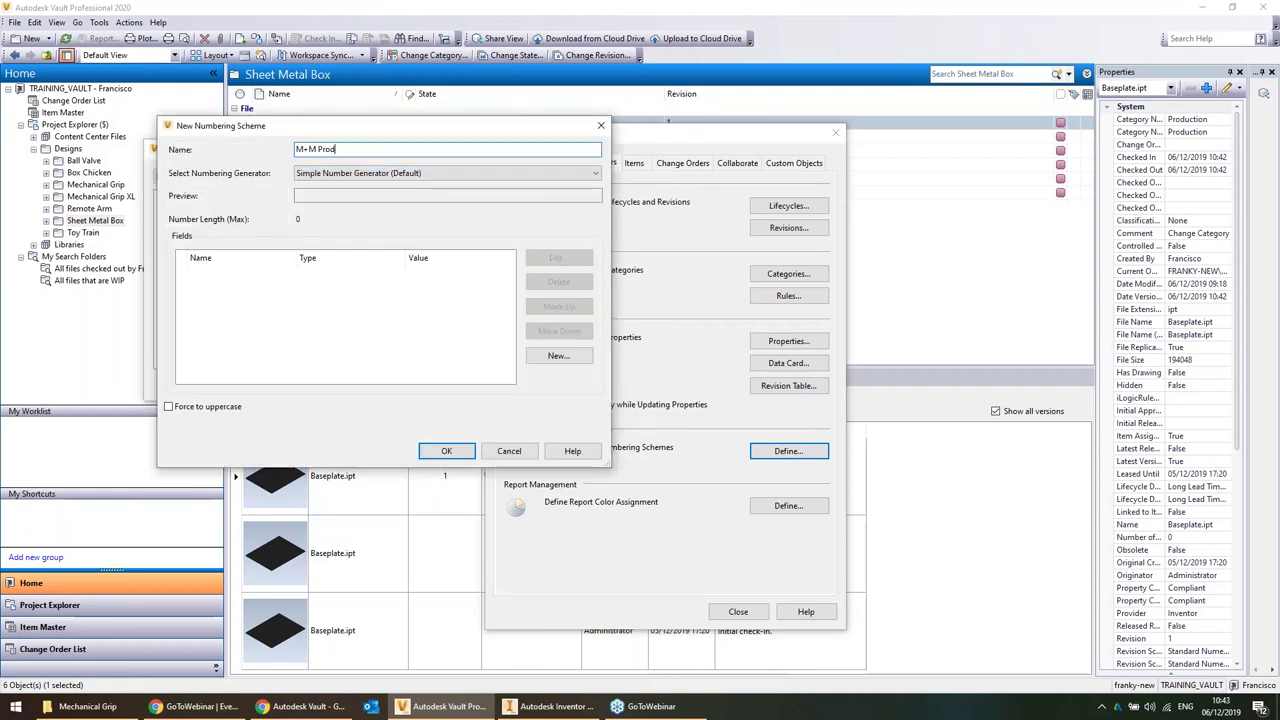
Start a pre-defined list field named Type for the numbering scheme
click(552, 358)
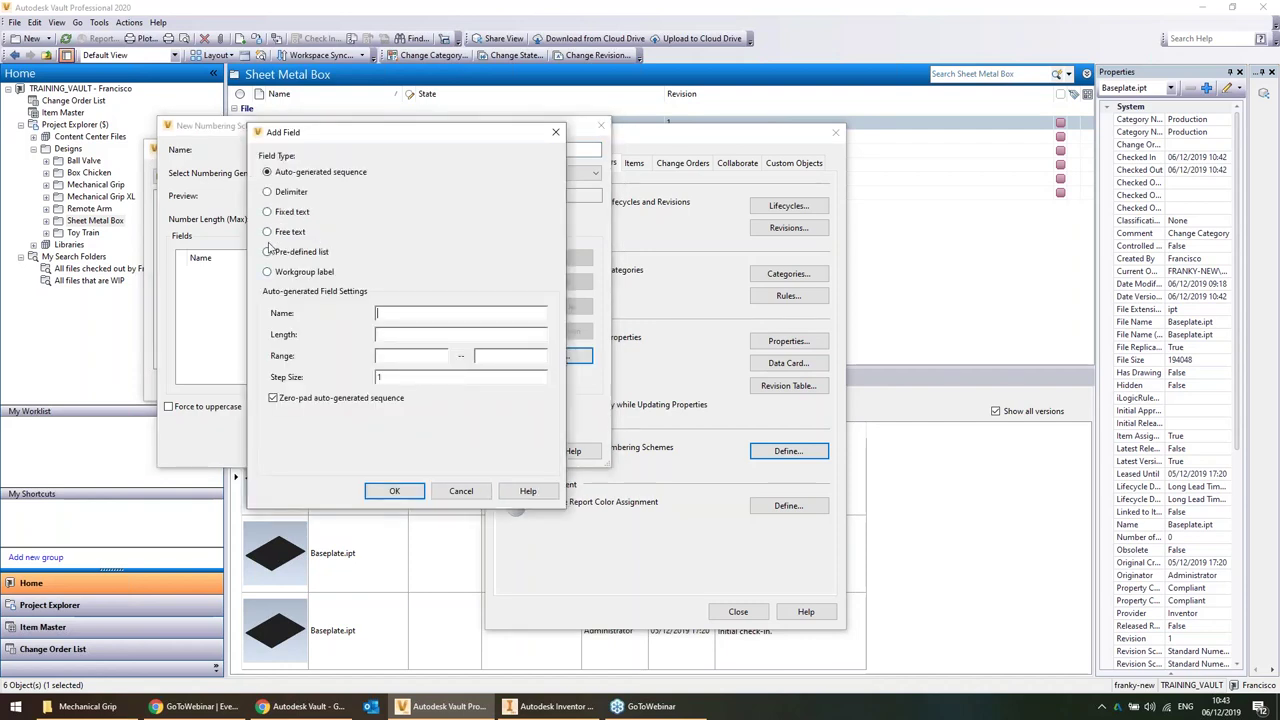
drag(838, 91, 845, 106)
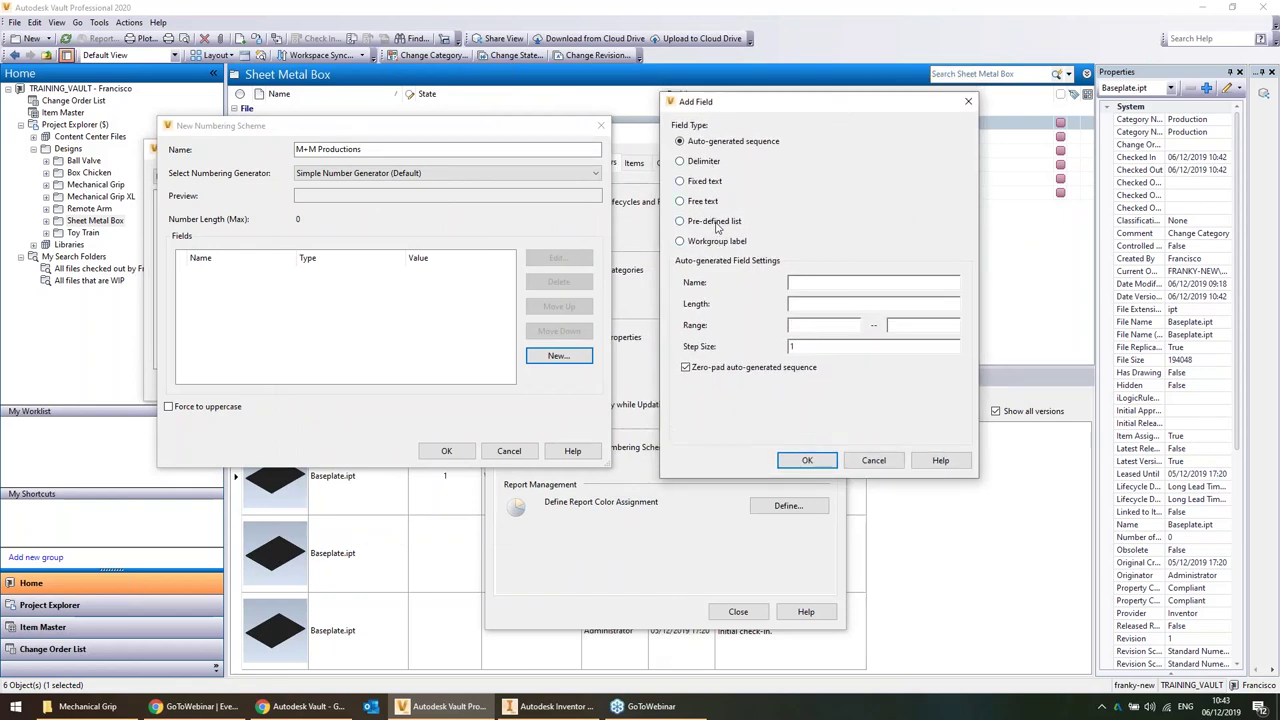
click(716, 222)
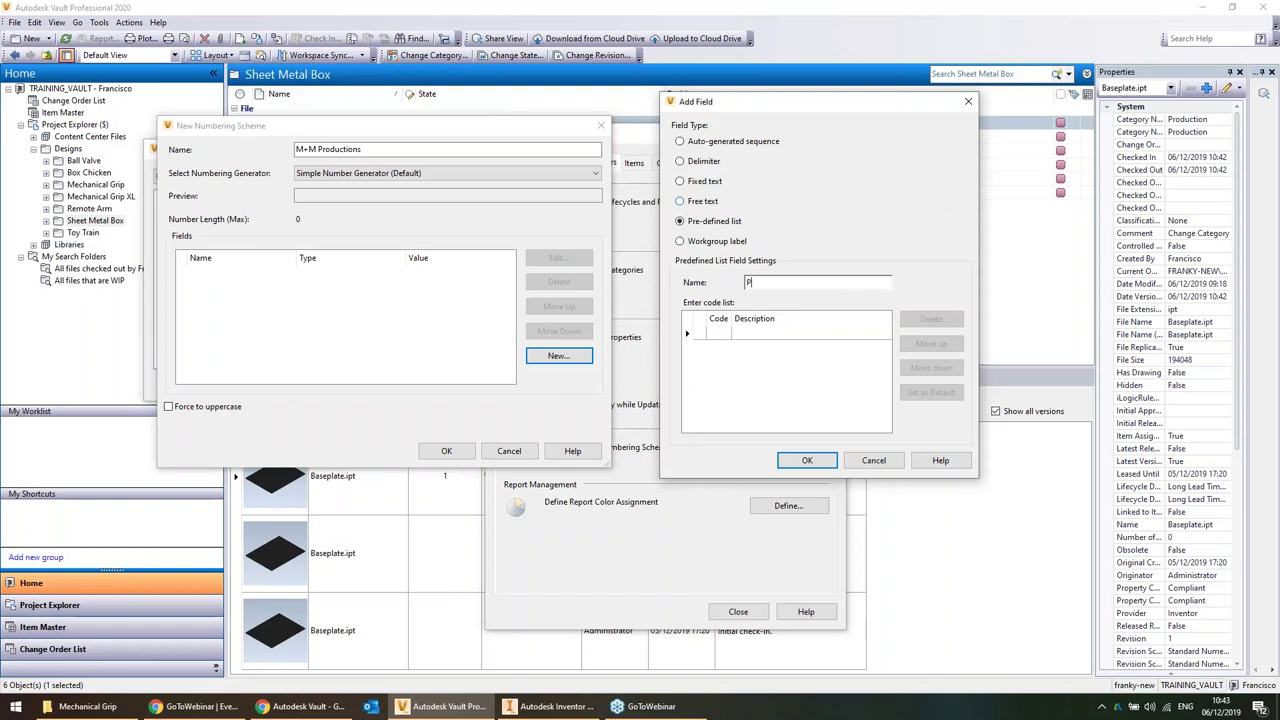
key(ctrl+a)
text(Typ)
Fill the Type field's code list with 00 for PRODUCTION and 10 for ANALYSIS
click(725, 334)
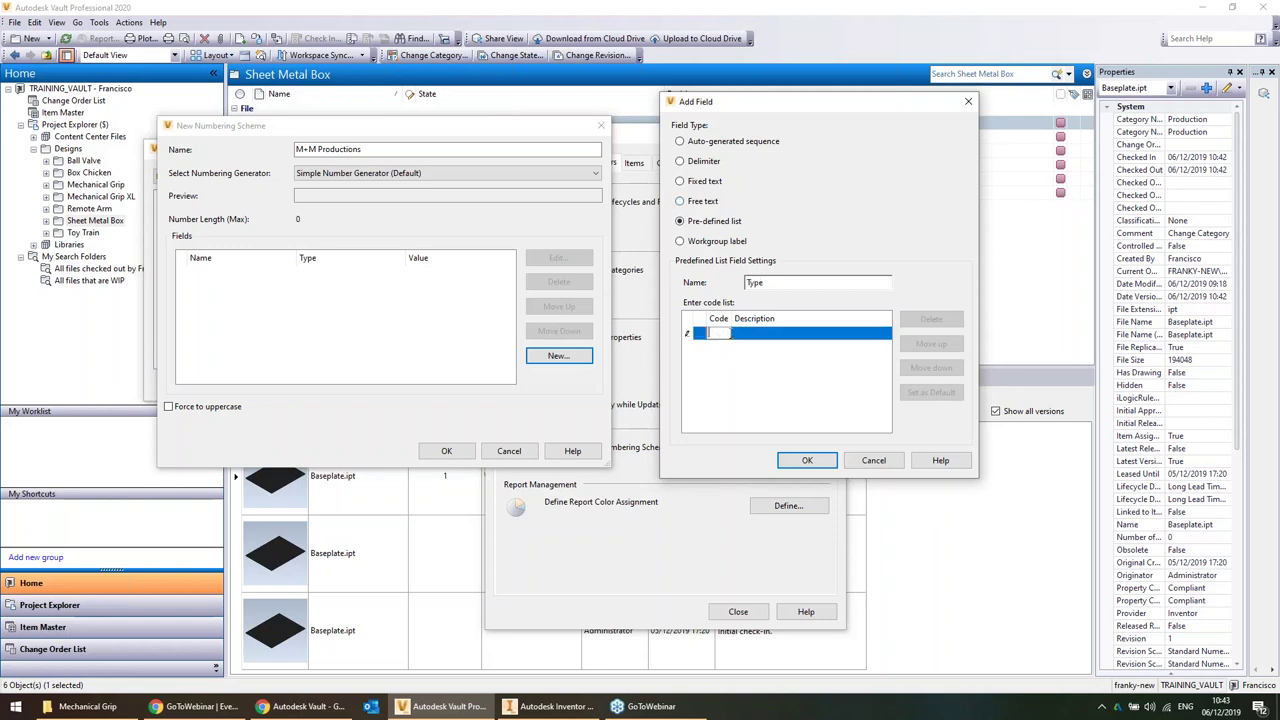
text(00)
key(Tab)
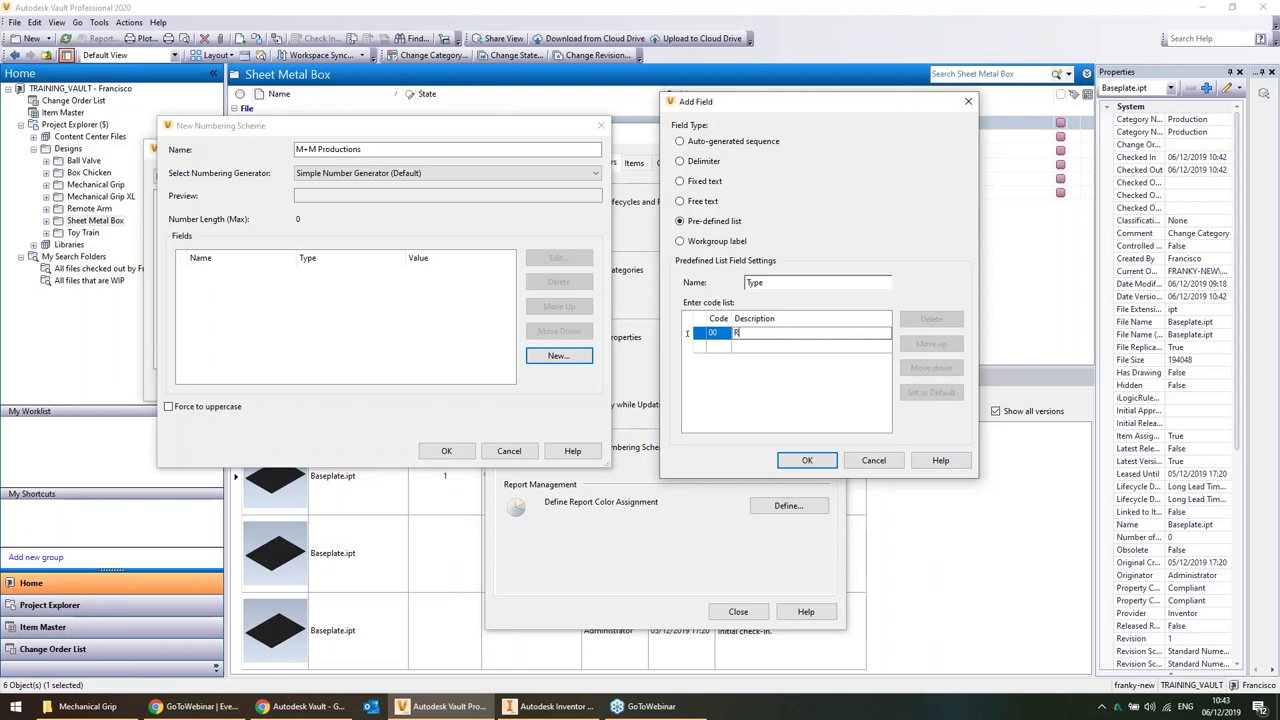
click(752, 346)
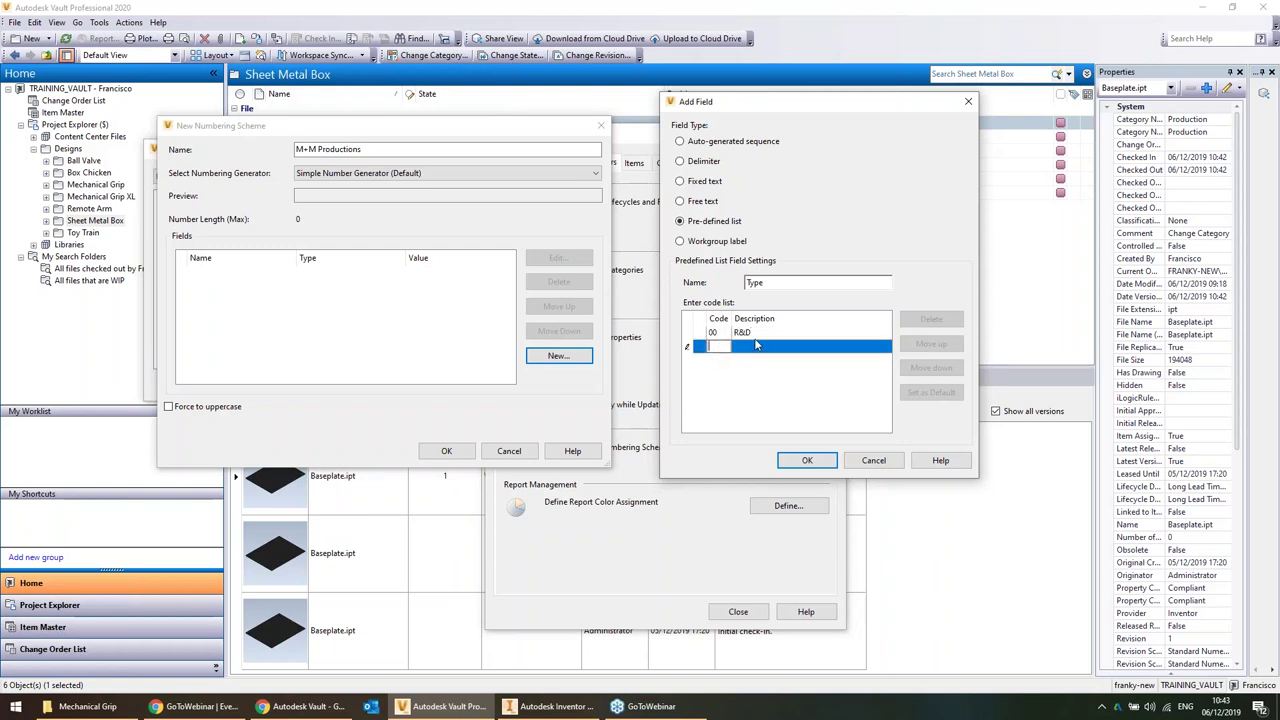
click(765, 349)
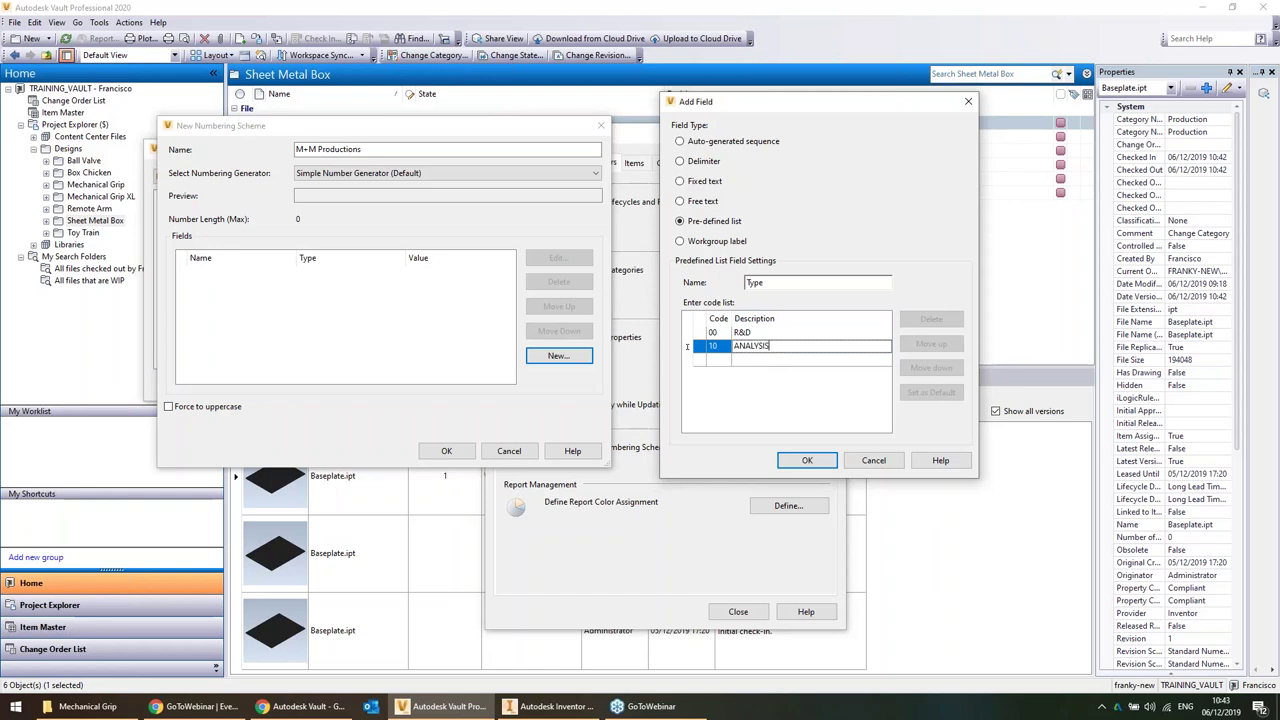
click(760, 332)
text(PROD)
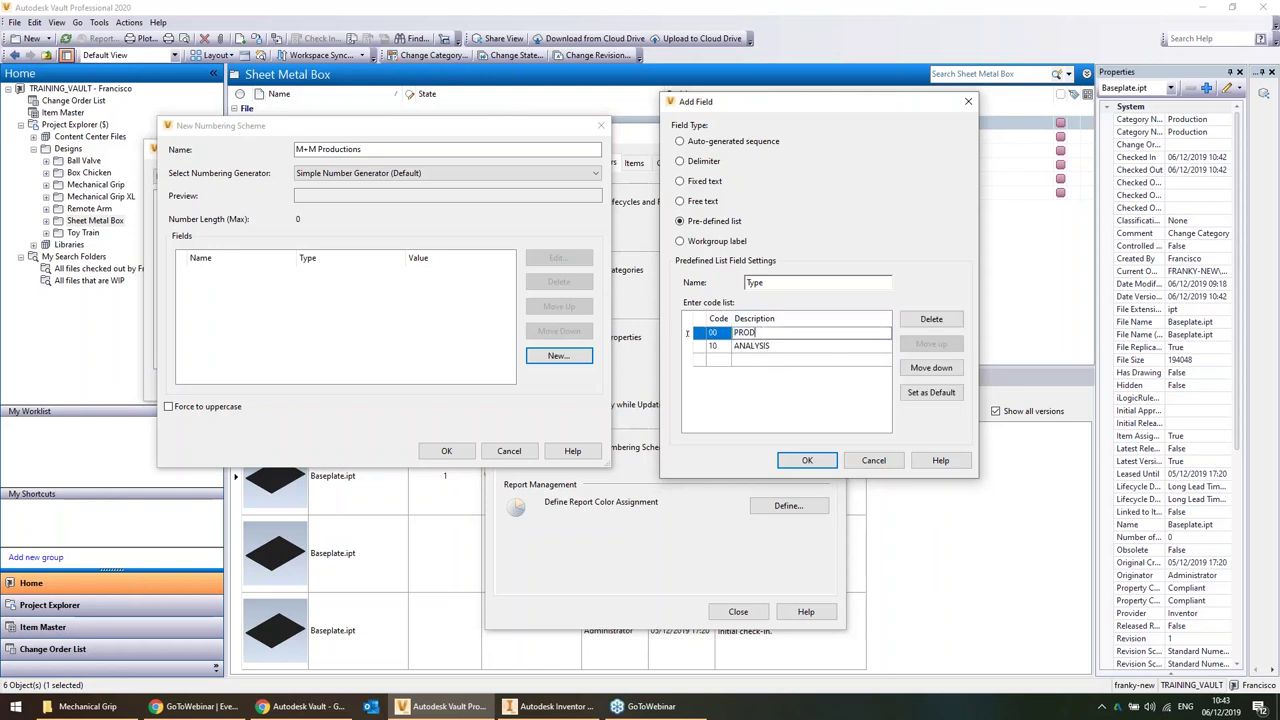
text(UCTION)
key(Return)
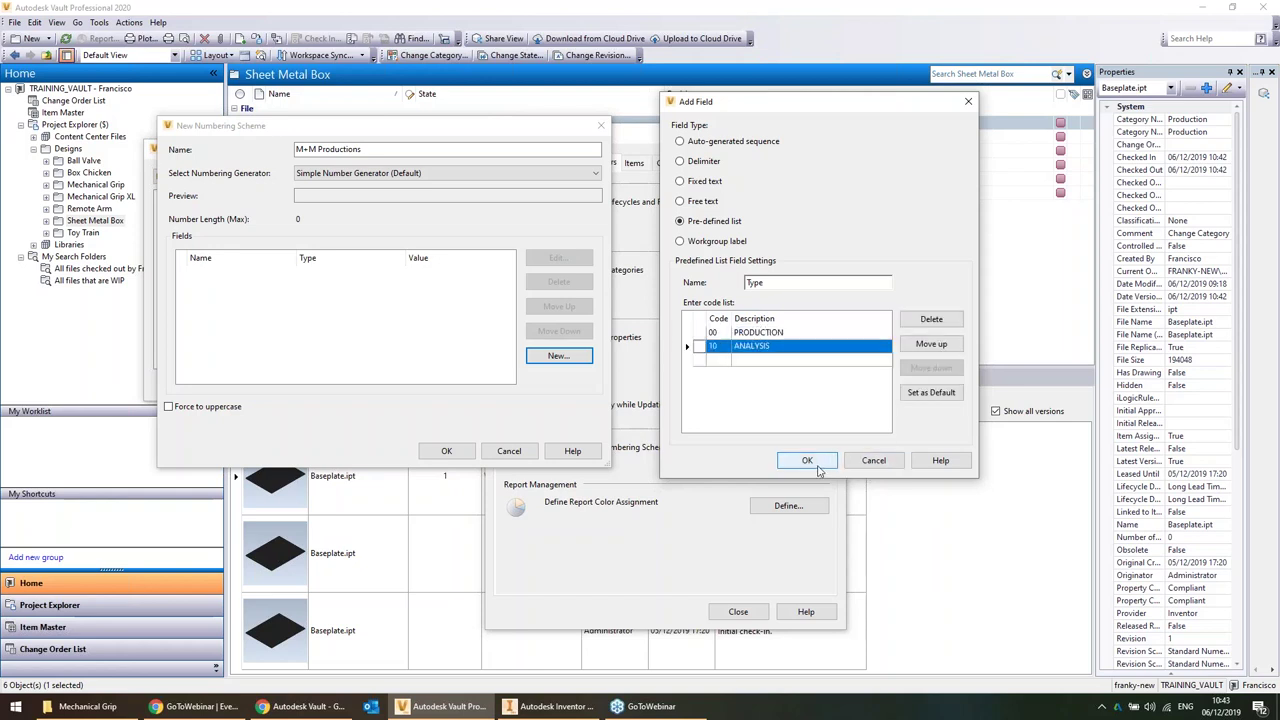
Make the 00 PRODUCTION code the default and add the Type field to the scheme
click(762, 347)
click(745, 332)
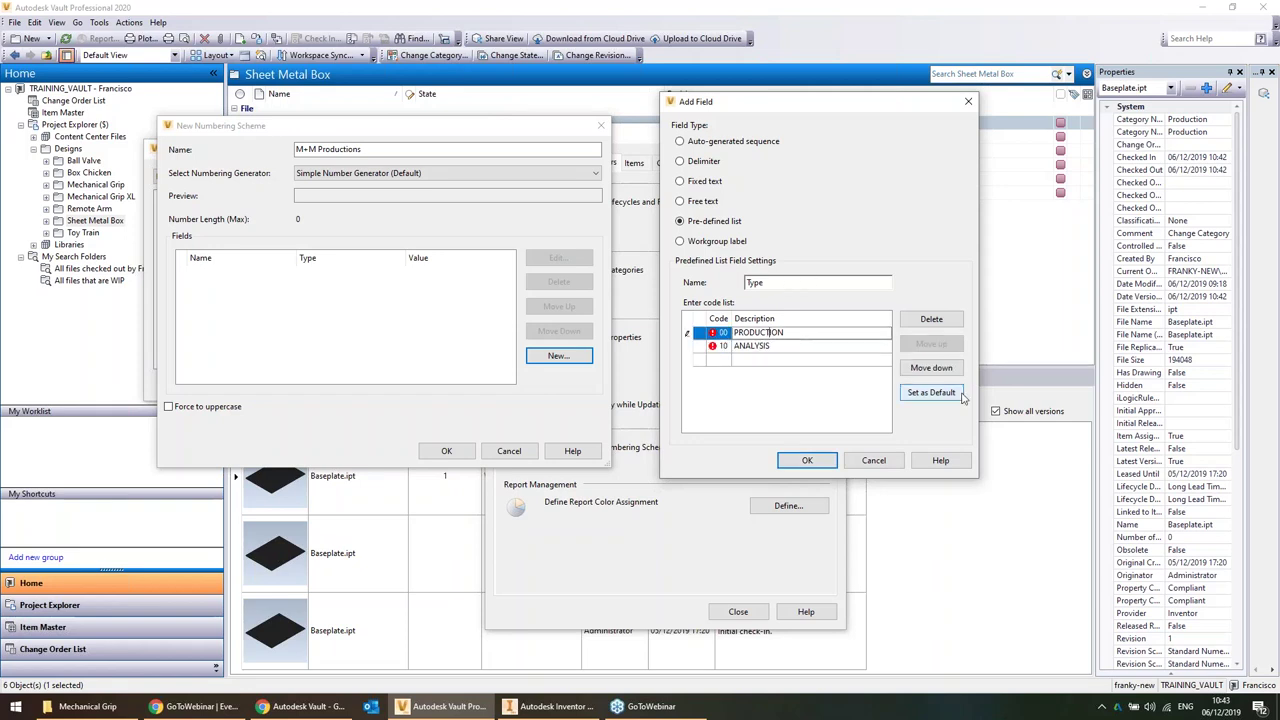
click(931, 392)
click(804, 461)
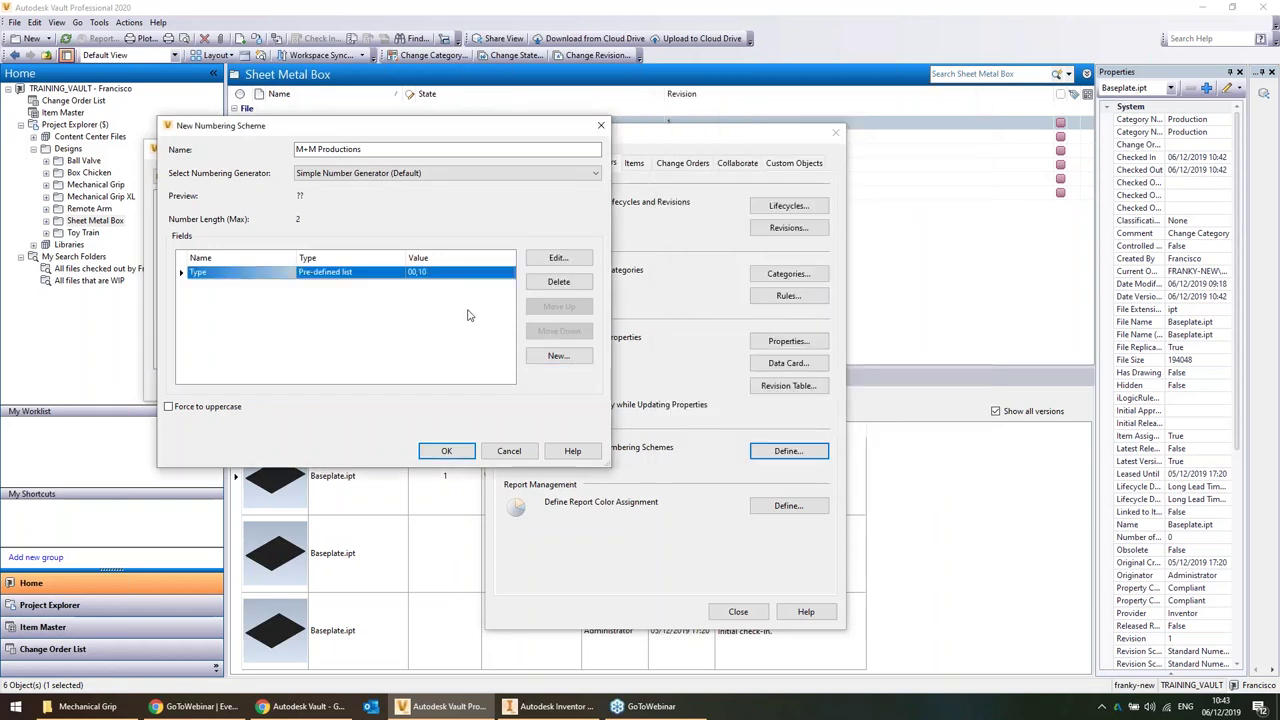
Add a hyphen delimiter followed by an auto-generated sequence field named SEQ with a length of 6
click(558, 355)
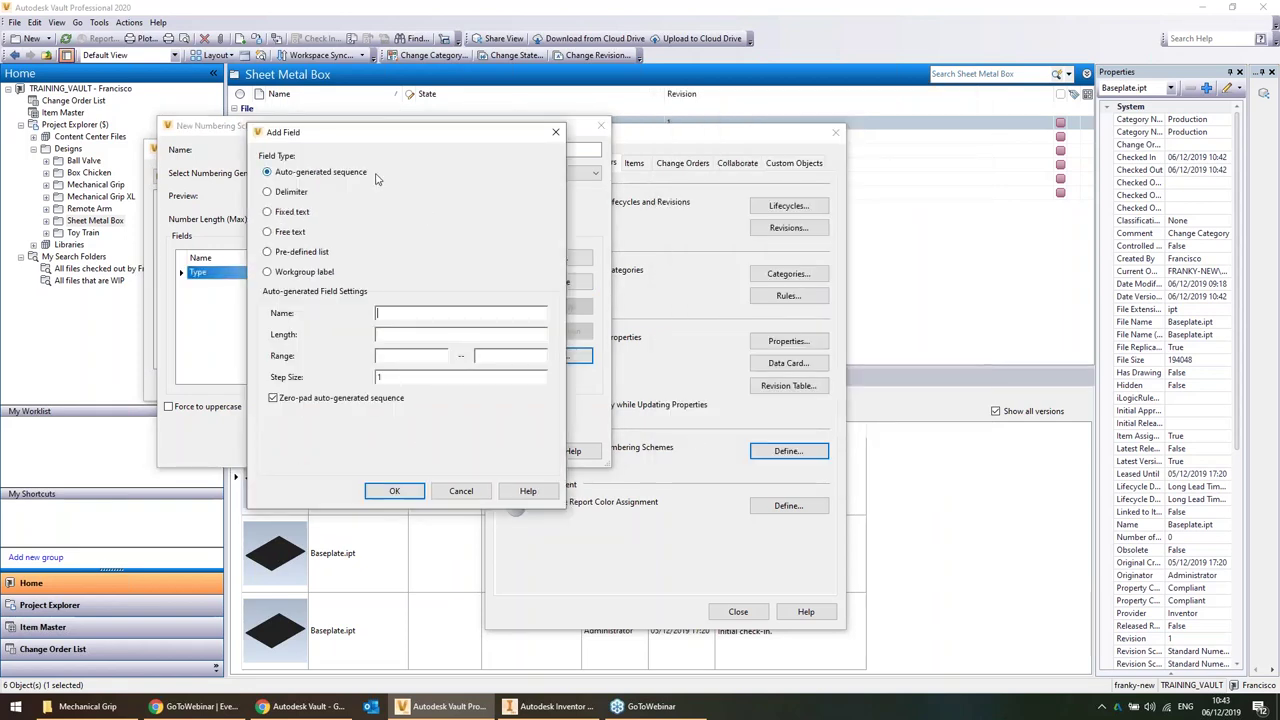
click(290, 192)
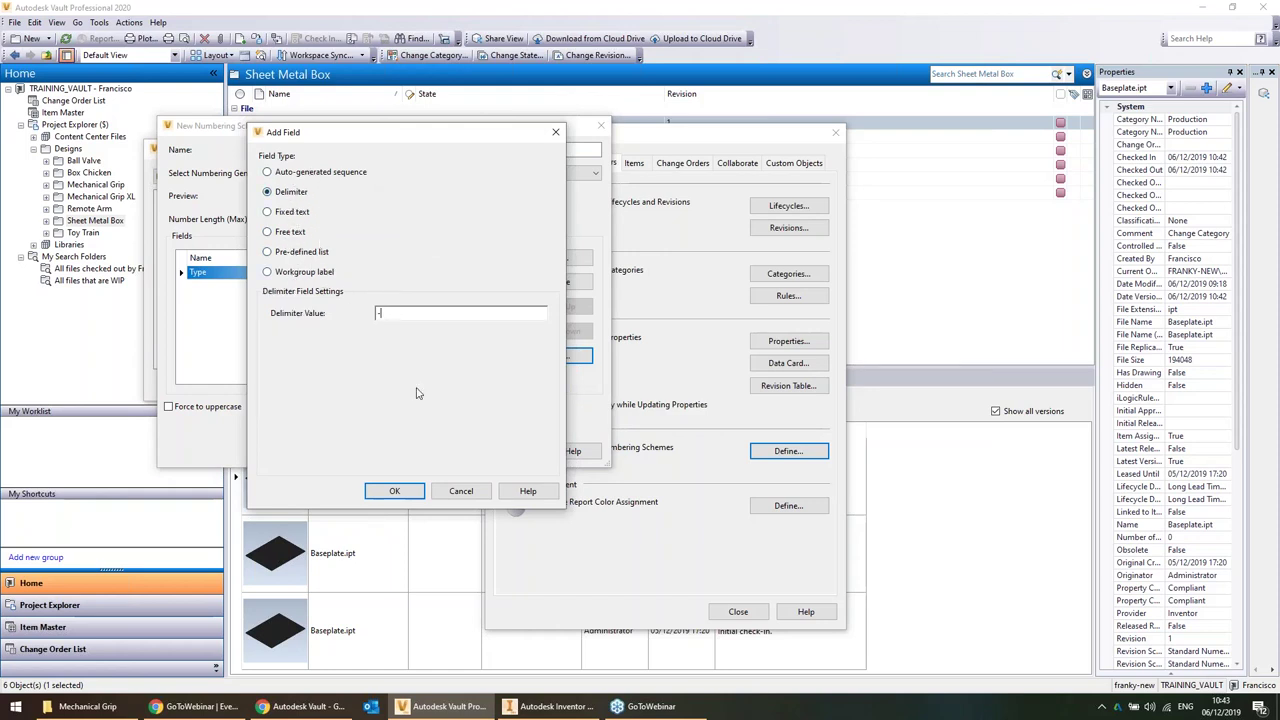
click(394, 491)
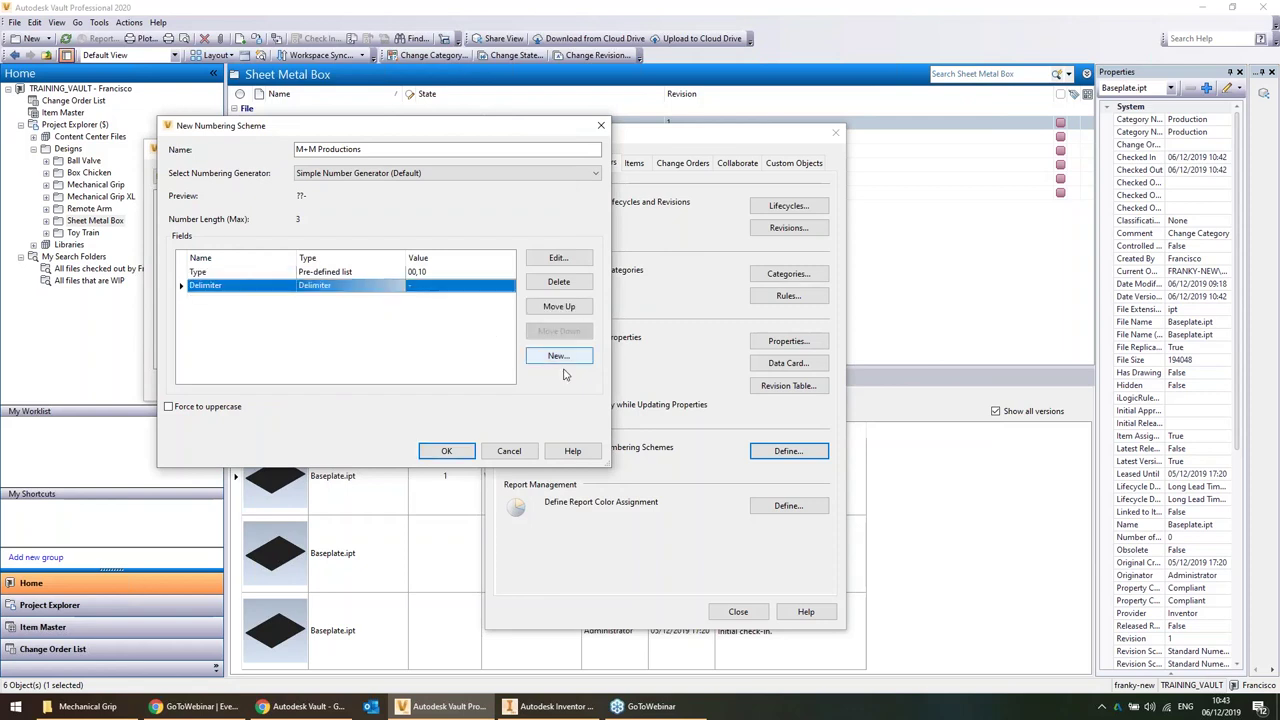
click(559, 357)
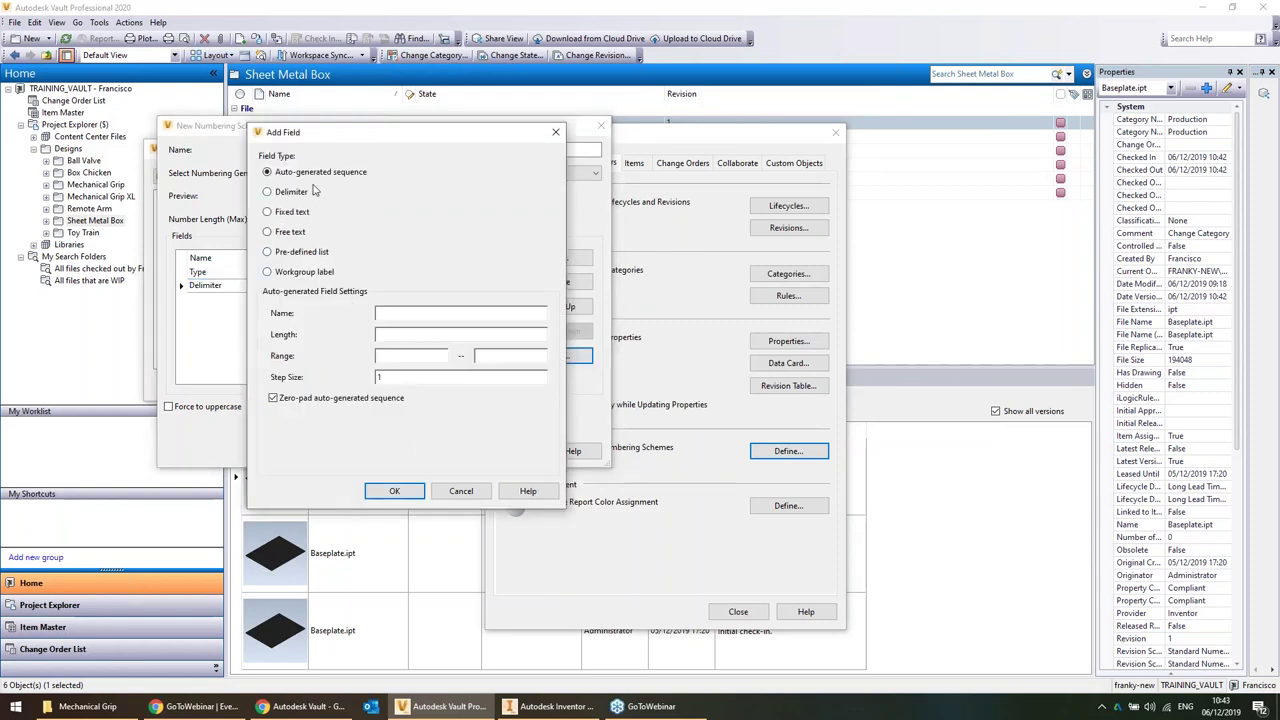
text(SEQ)
text(6)
click(394, 490)
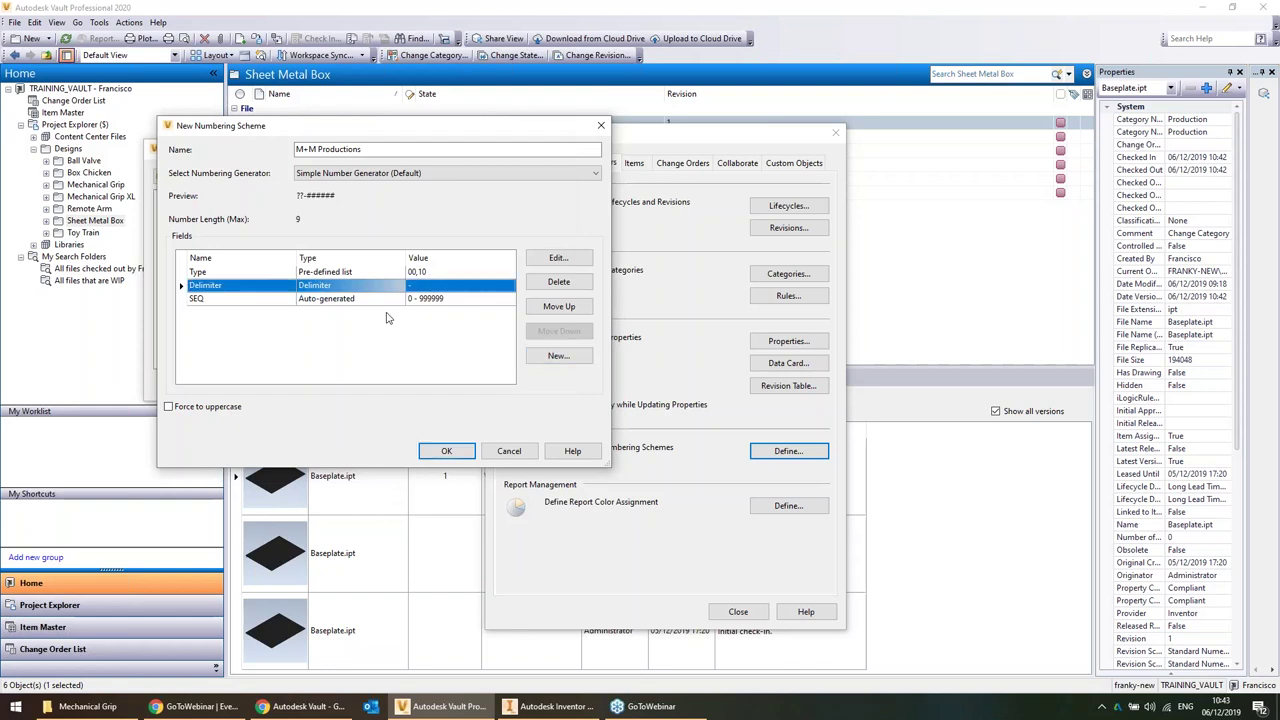
Add a second hyphen delimiter after the SEQ field
click(382, 298)
click(558, 356)
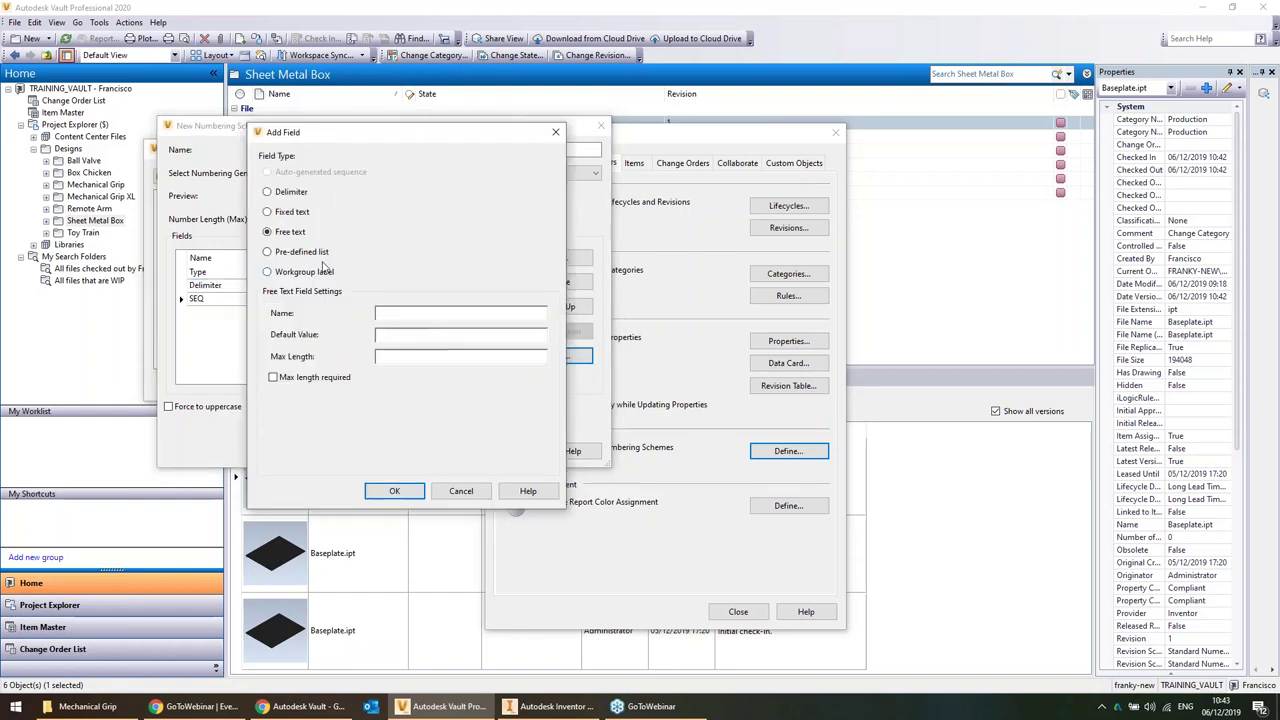
click(290, 192)
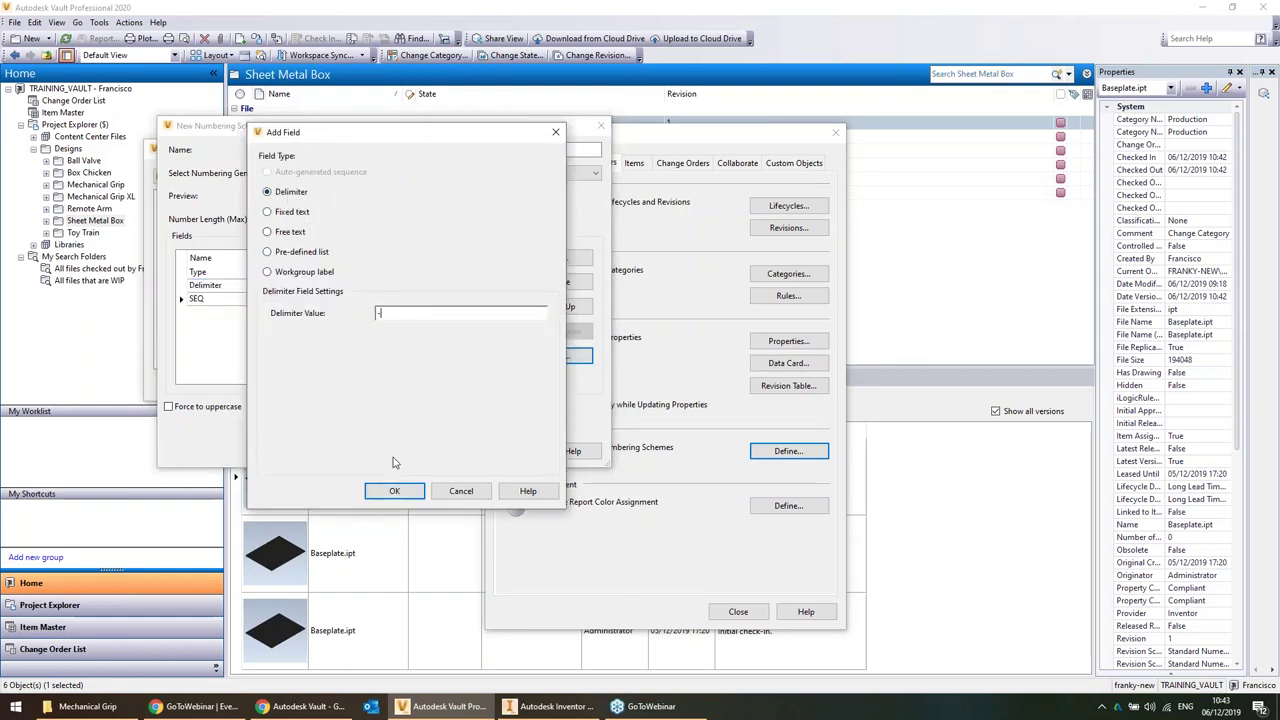
click(394, 490)
Add a free text field named Variant with default value 00 and a required maximum length of 2 after the last delimiter
click(403, 312)
click(558, 356)
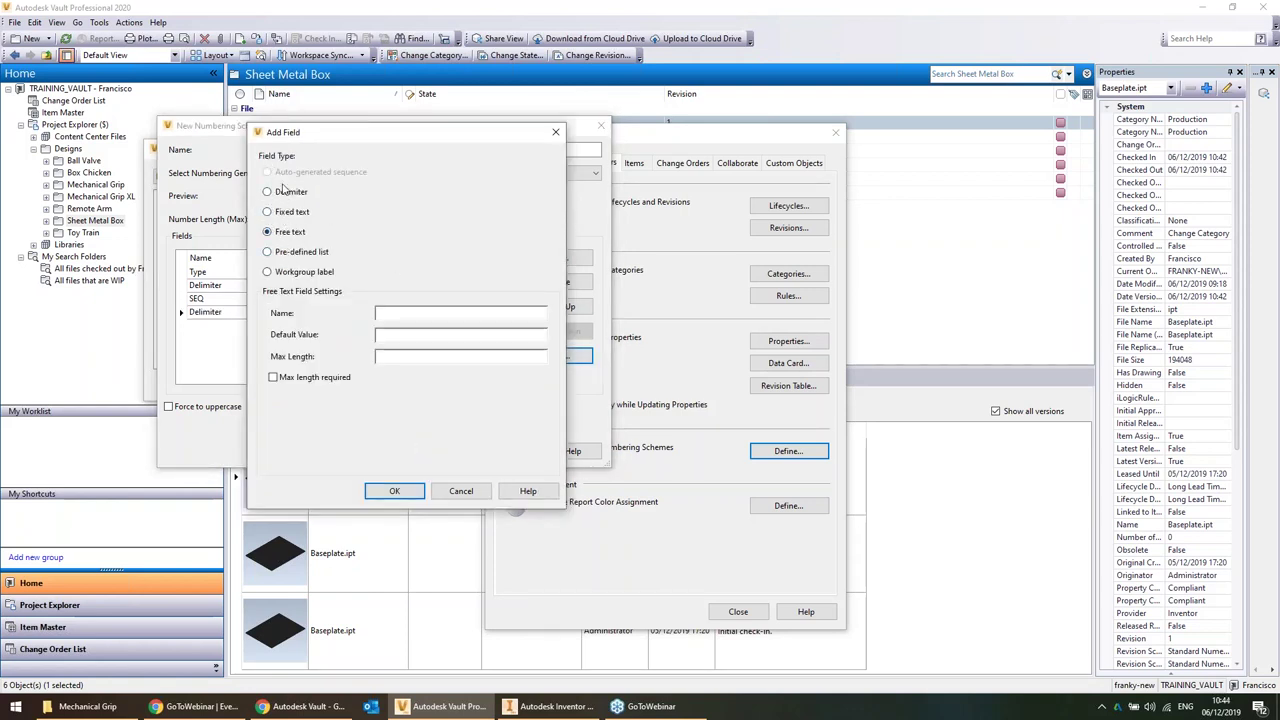
click(314, 254)
click(307, 234)
click(420, 334)
text(0.0)
click(410, 355)
text(2)
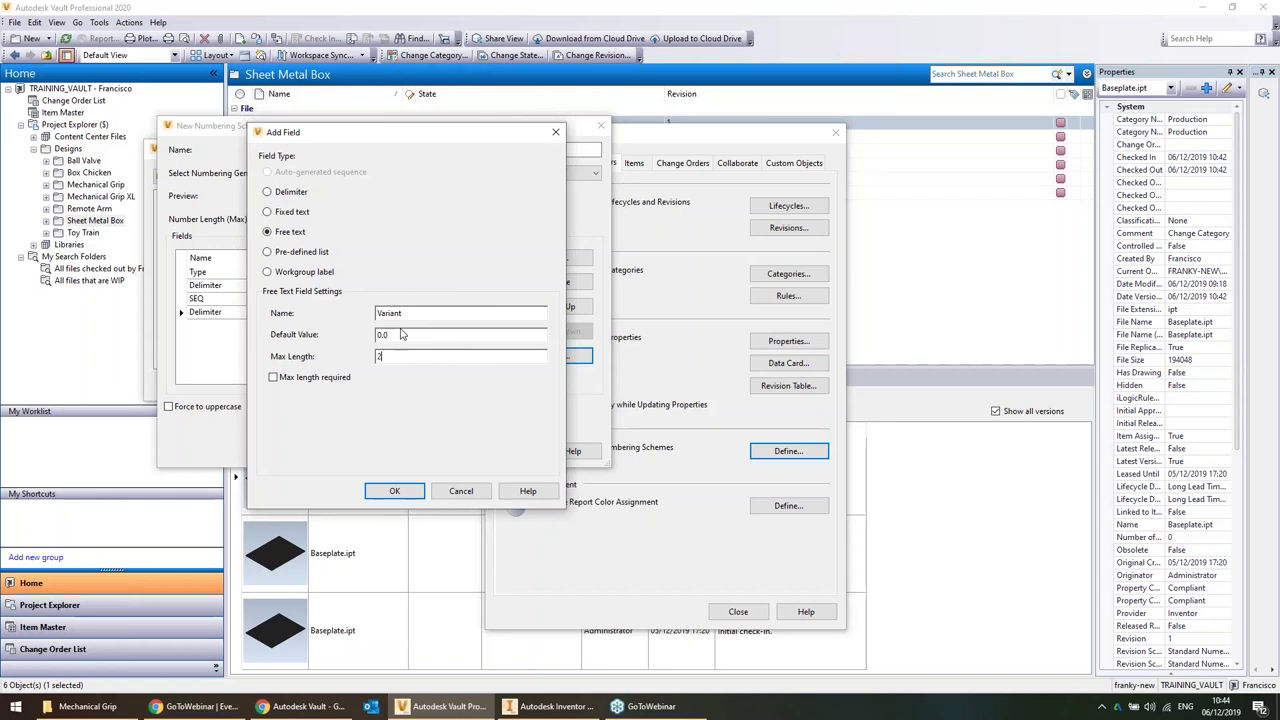
double_click(401, 334)
text(00)
click(300, 377)
click(394, 490)
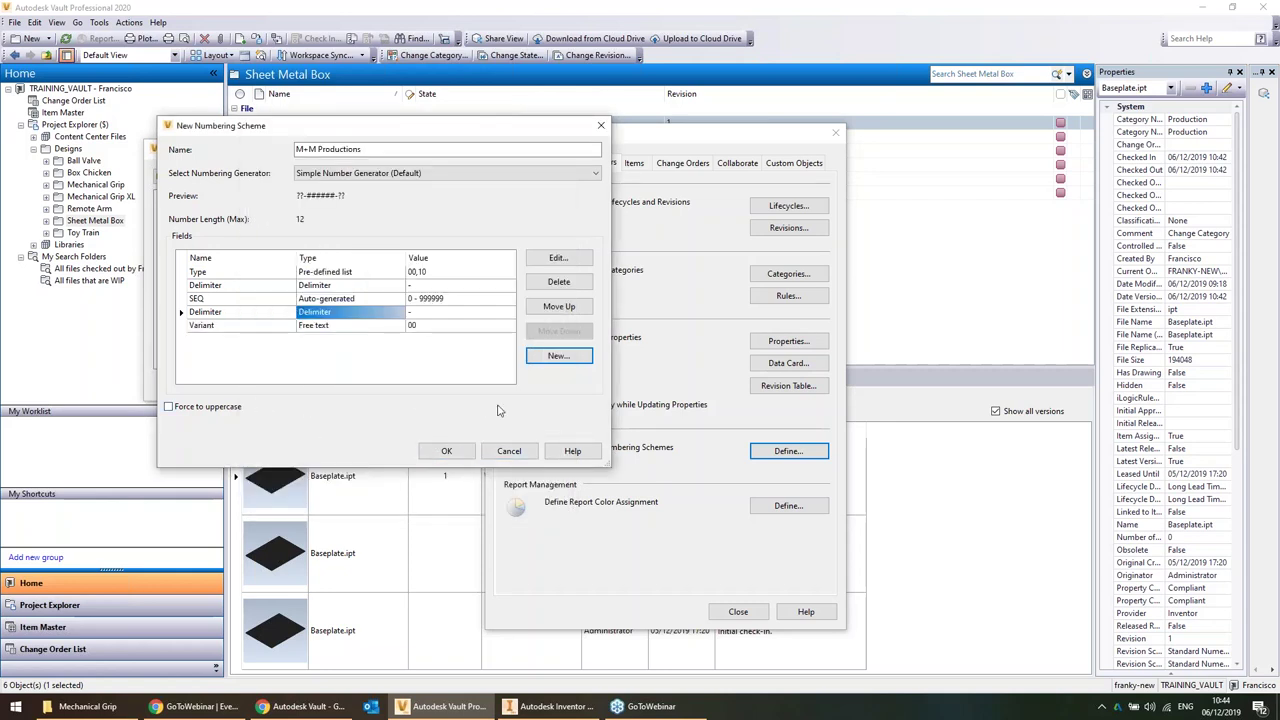
Save the M+M Productions scheme with forced uppercase and make it the active default scheme for files
click(220, 407)
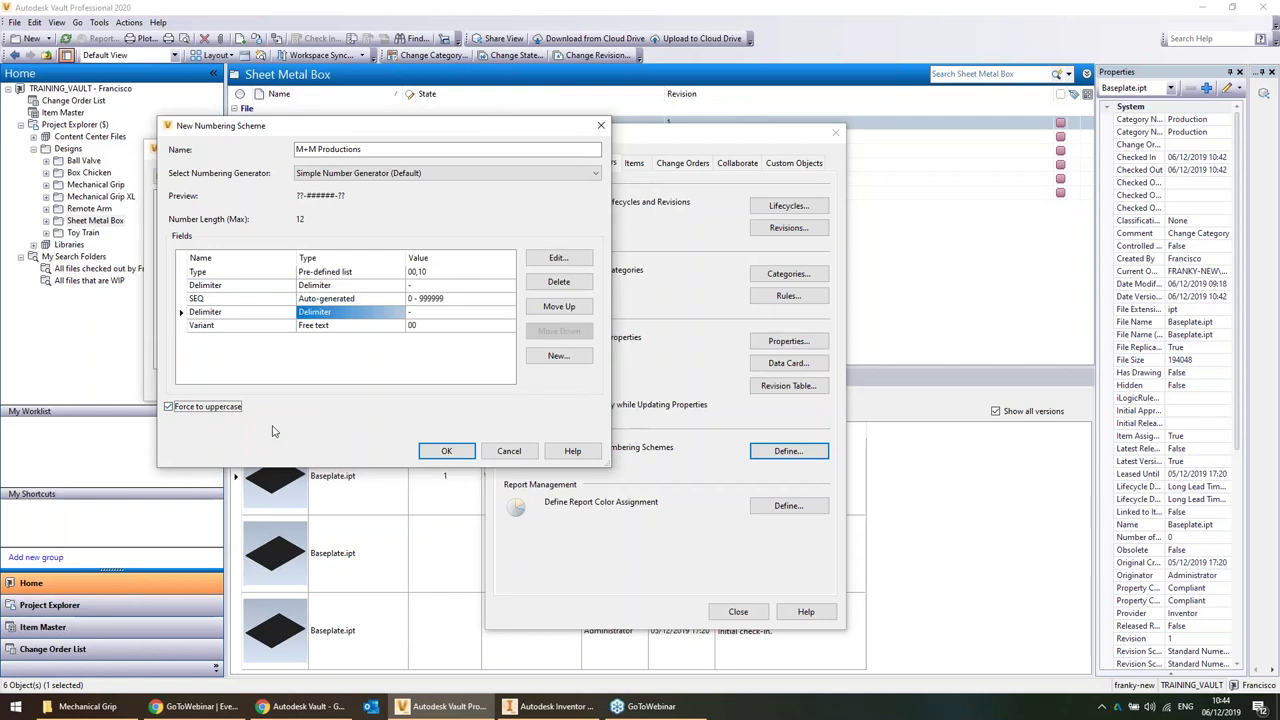
click(446, 450)
click(327, 239)
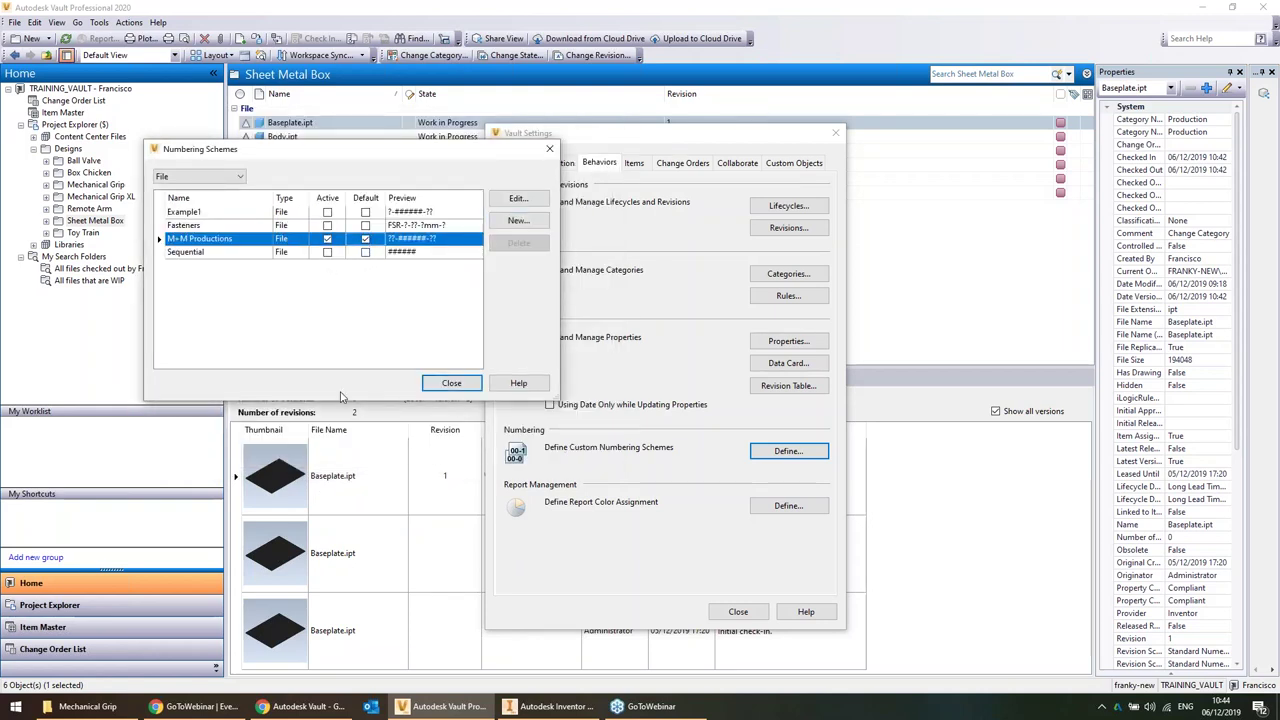
click(450, 384)
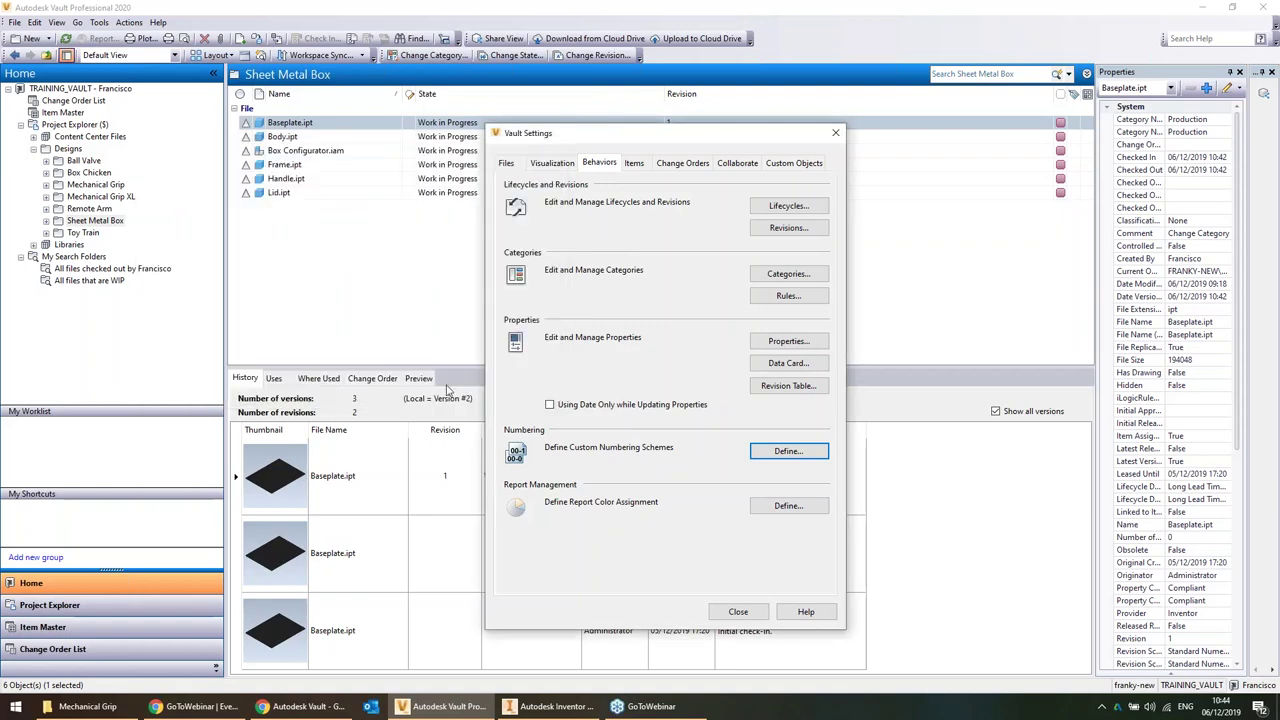
click(745, 612)
Switch to Inventor and create a new part from the Metric Standard (mm).ipt template
click(530, 710)
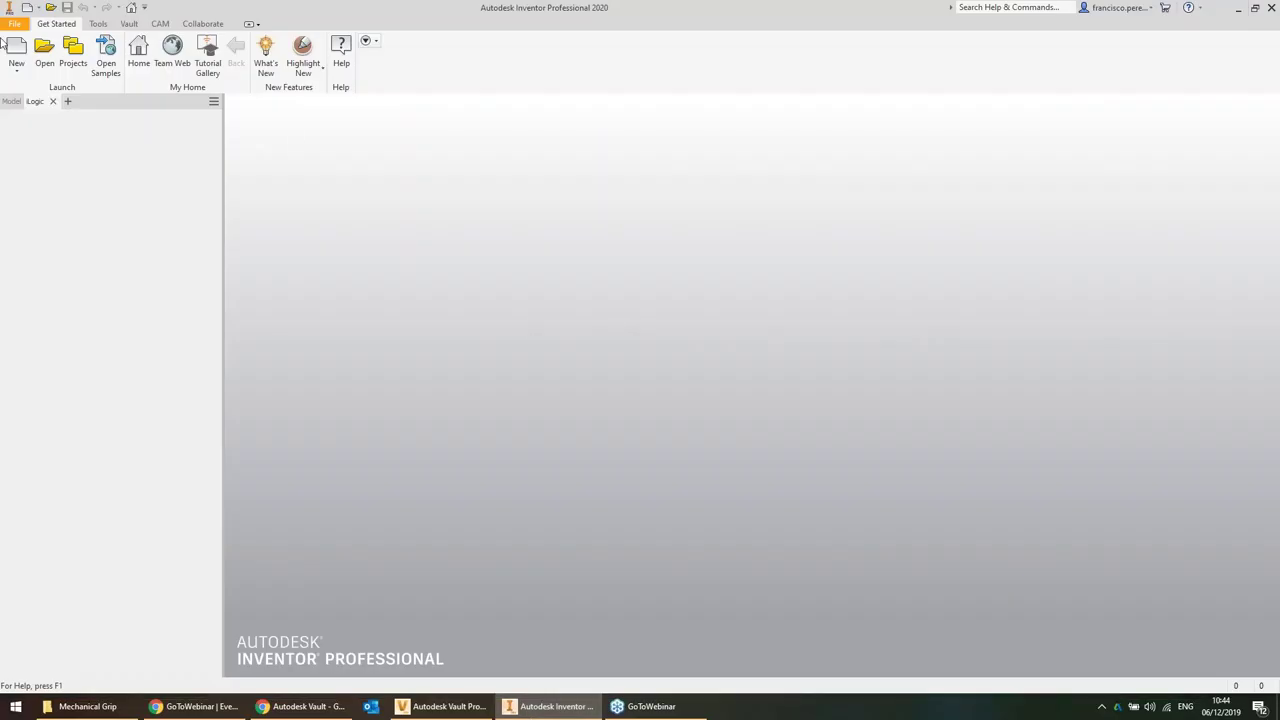
click(14, 23)
click(44, 72)
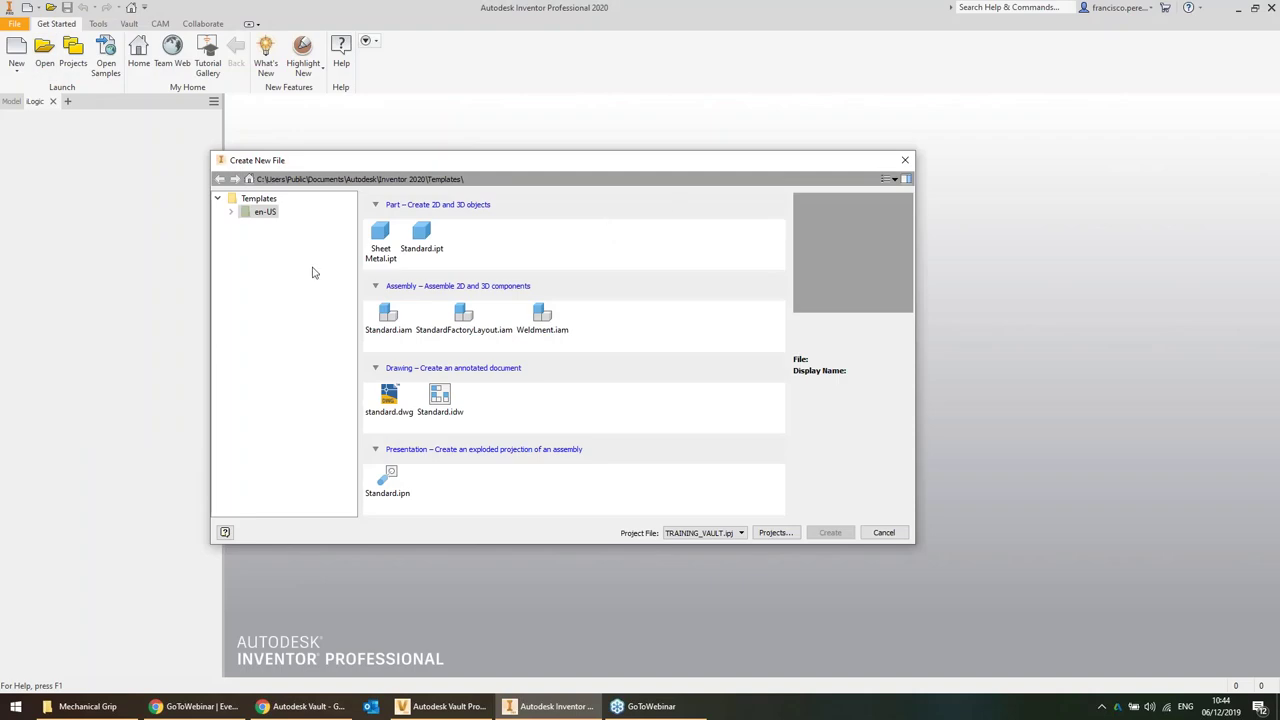
click(234, 213)
click(280, 238)
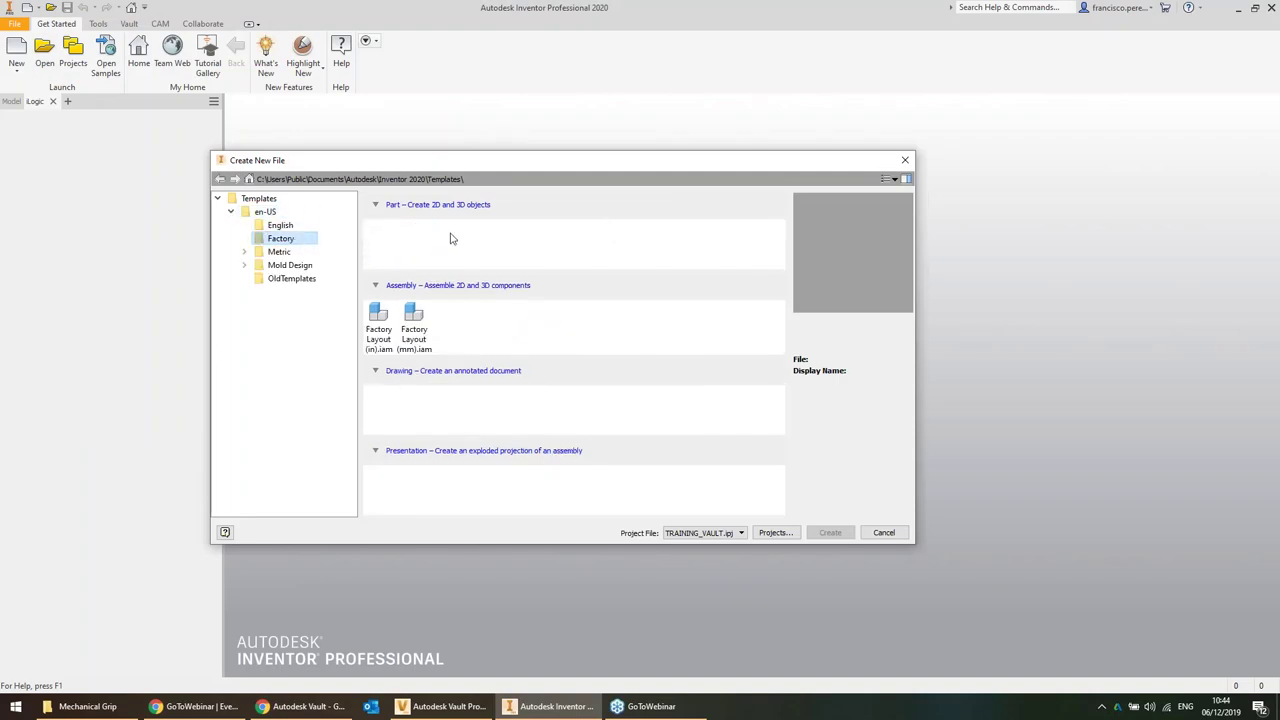
click(280, 225)
click(278, 251)
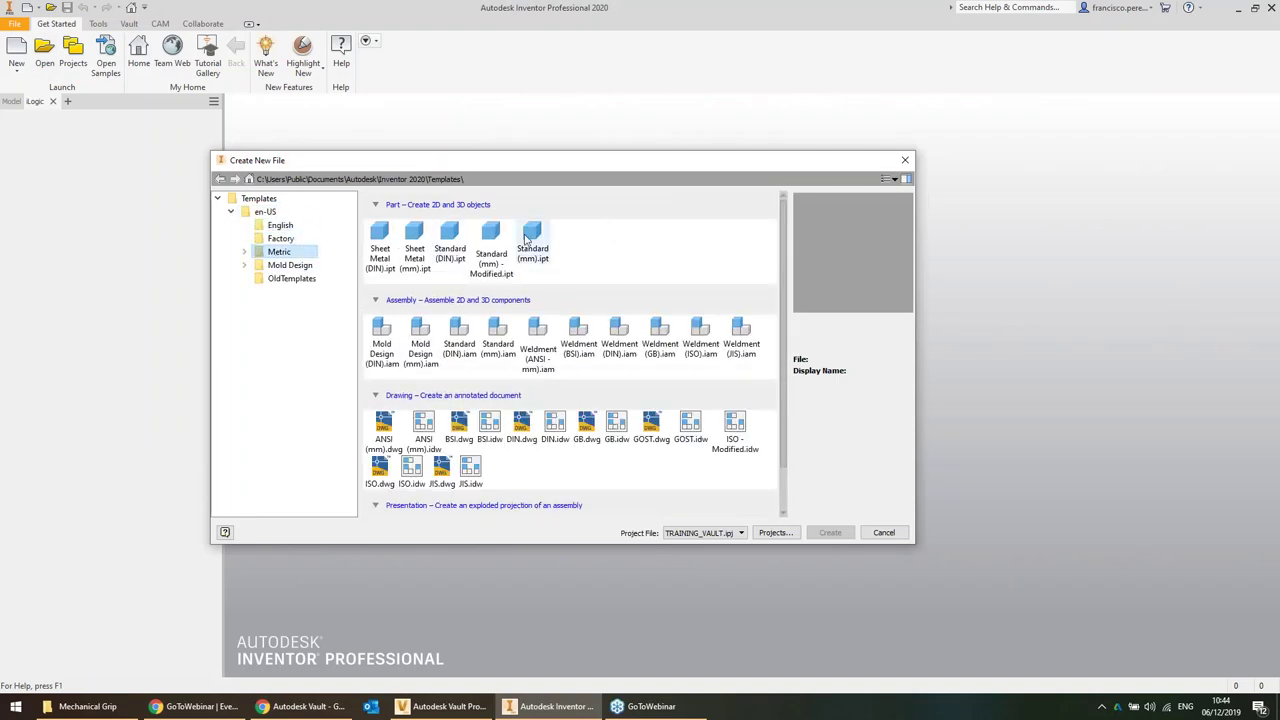
double_click(524, 238)
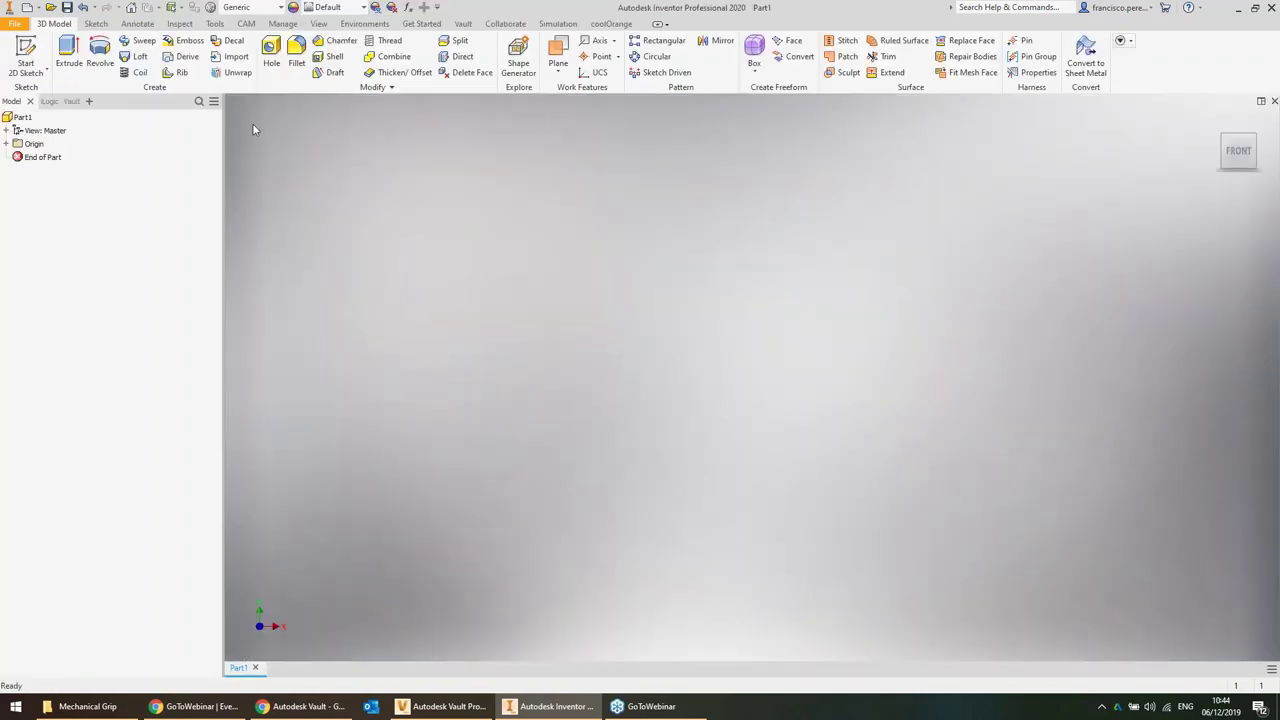
Sketch a circle about 26 mm in diameter centred on the origin of the front plane and extrude it 10 mm
click(26, 55)
click(689, 211)
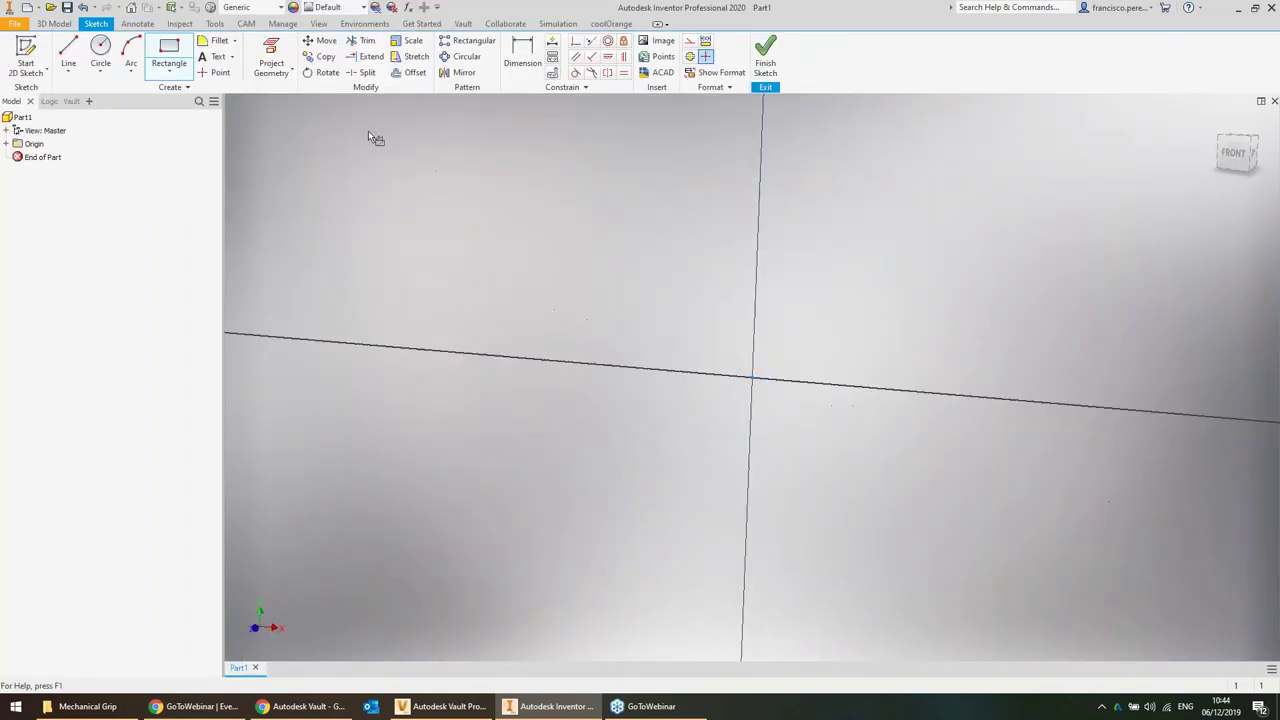
click(100, 50)
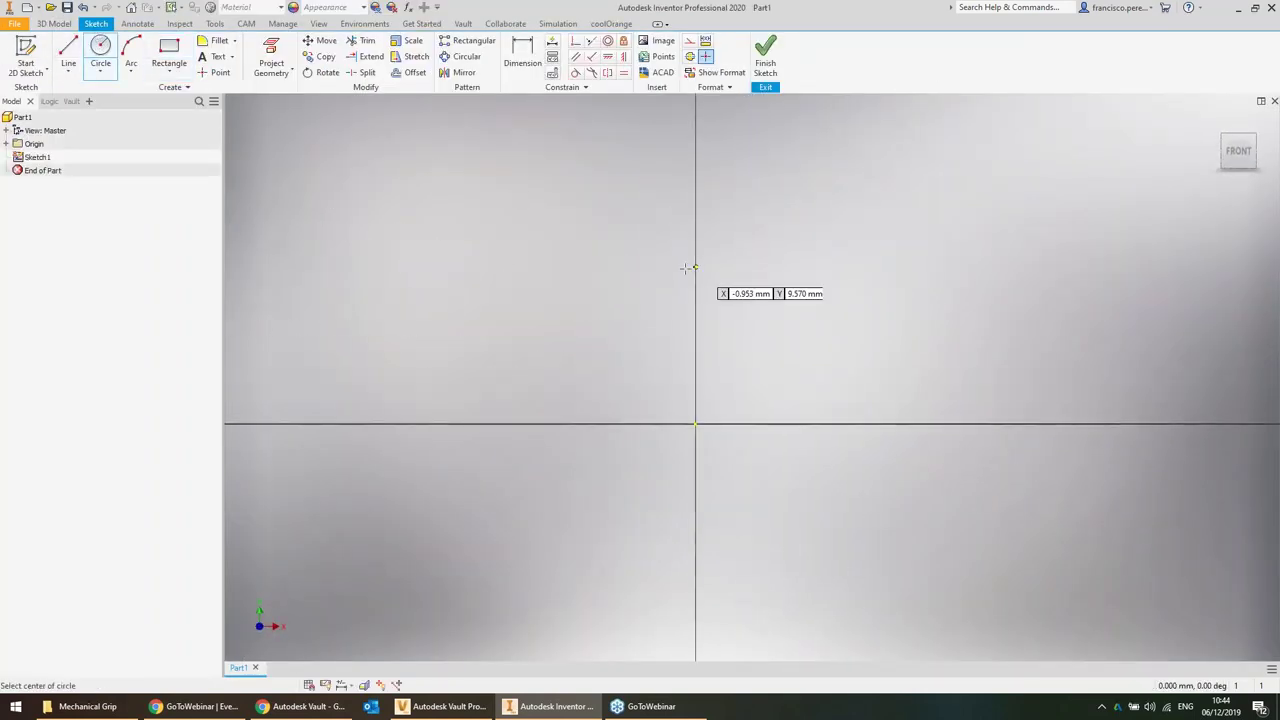
click(695, 424)
click(829, 251)
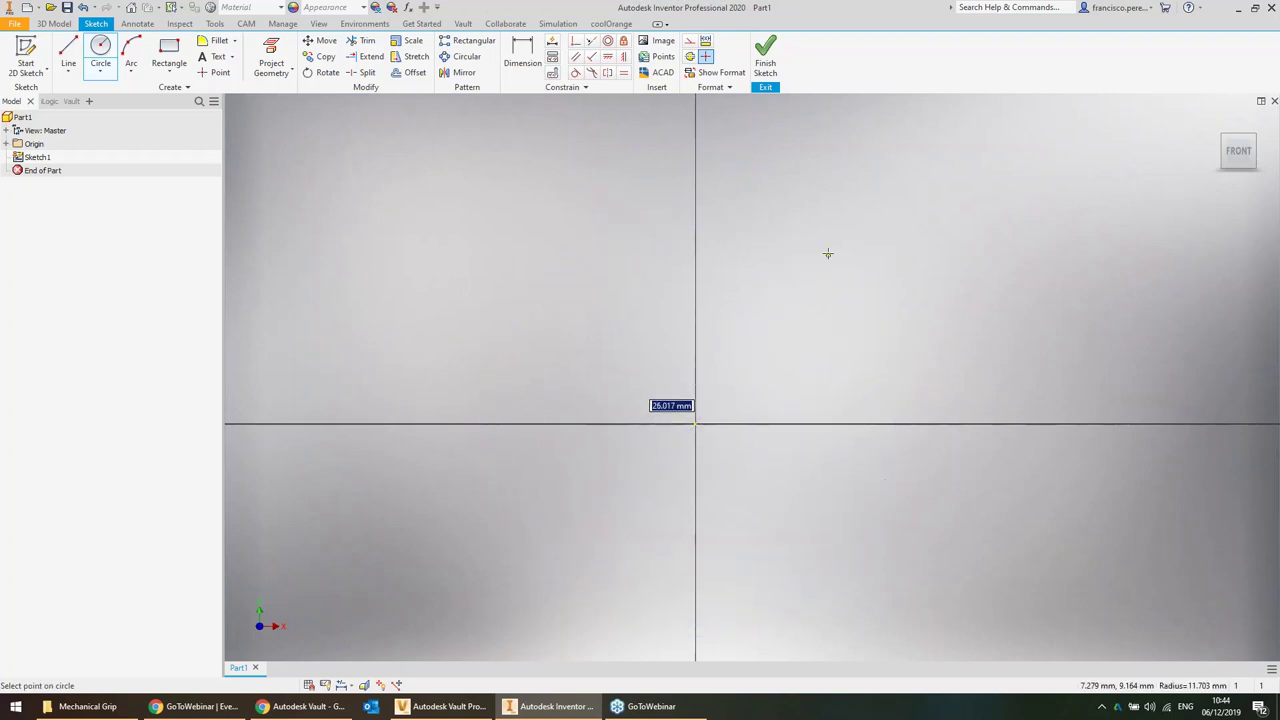
key(e)
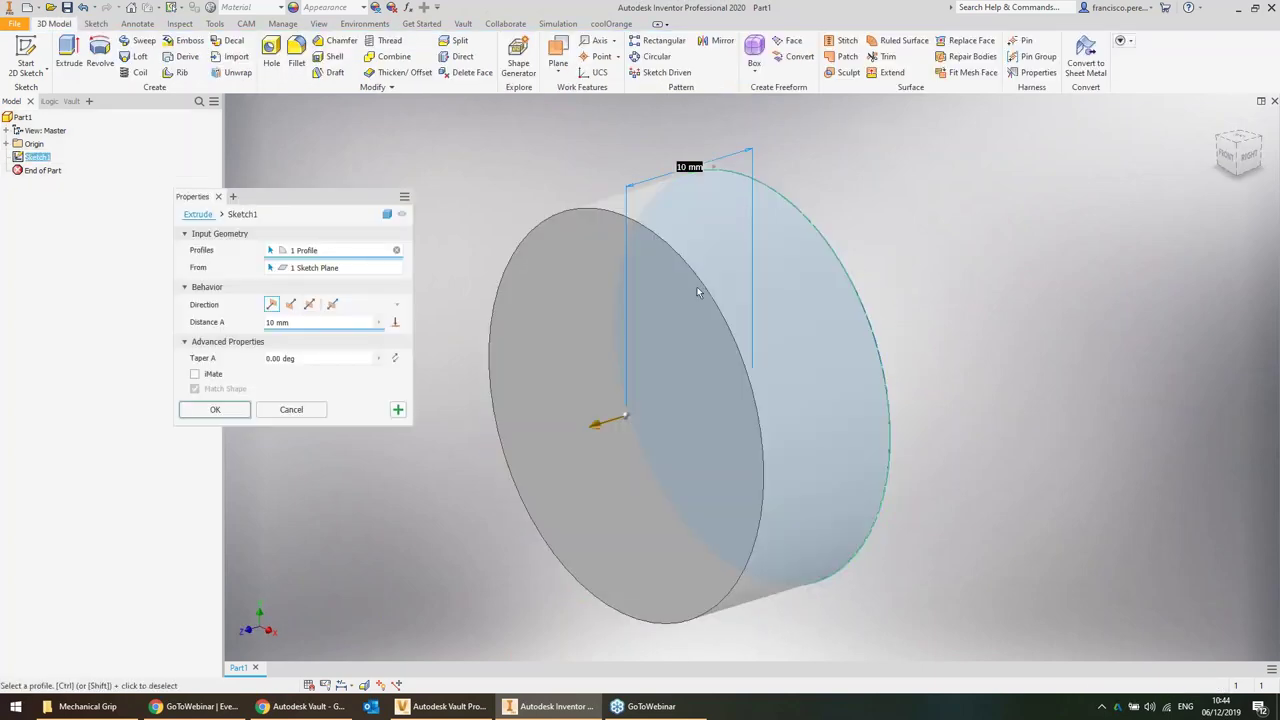
key(Return)
Chamfer the front circular edge of the cylinder by 2 mm
click(335, 41)
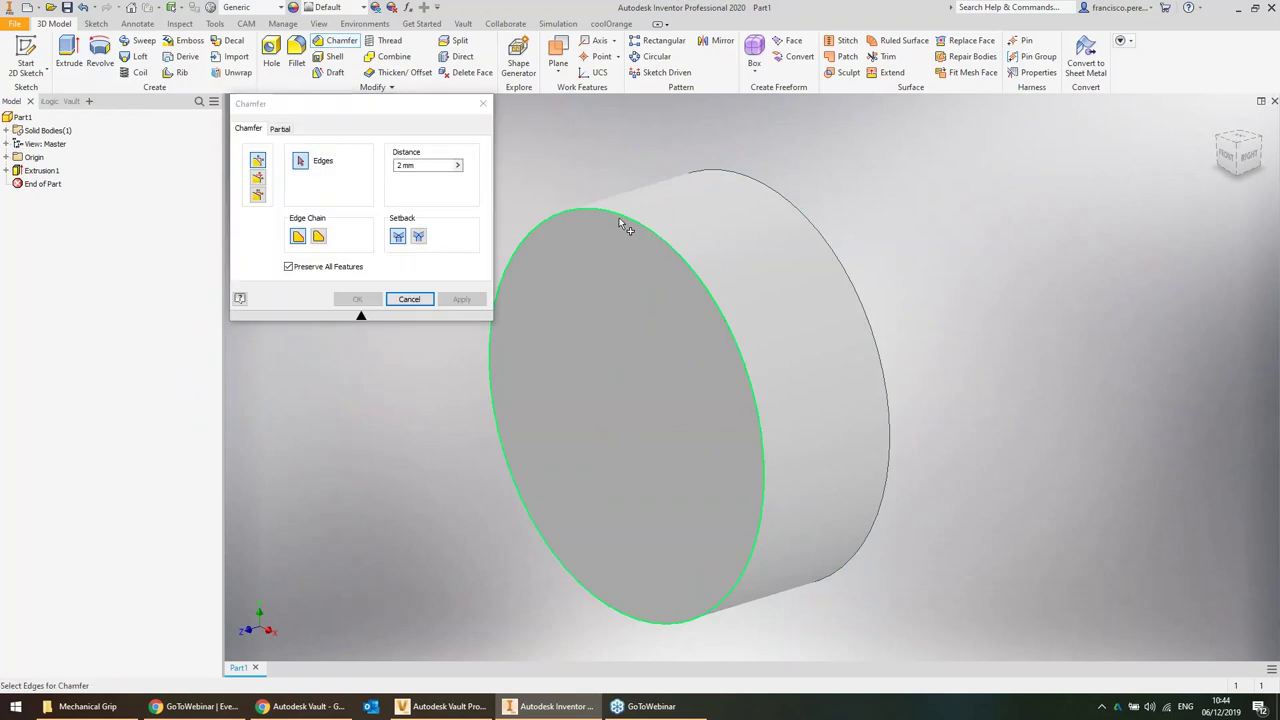
click(626, 220)
click(357, 299)
shift+middle_drag(357, 305, 510, 255)
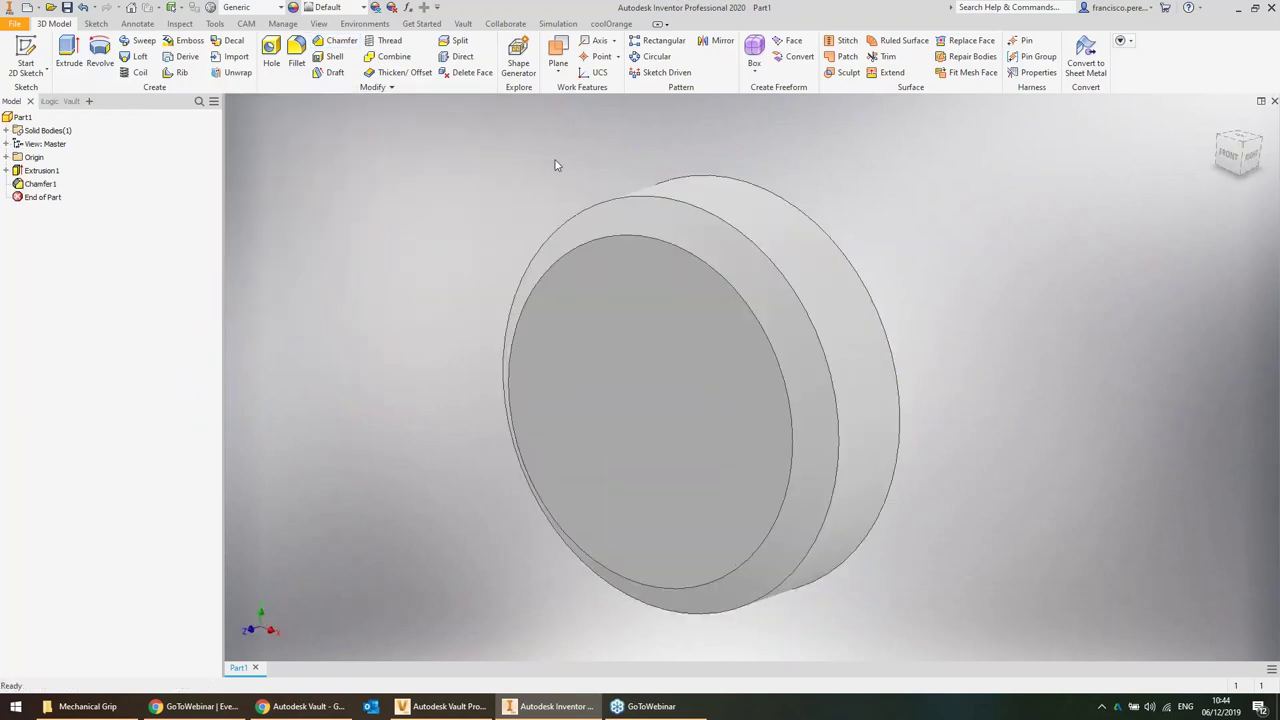
Start saving the part and generate its M+M Productions file number with code 00 - PRODUCTION and variant 00
key(ctrl+s)
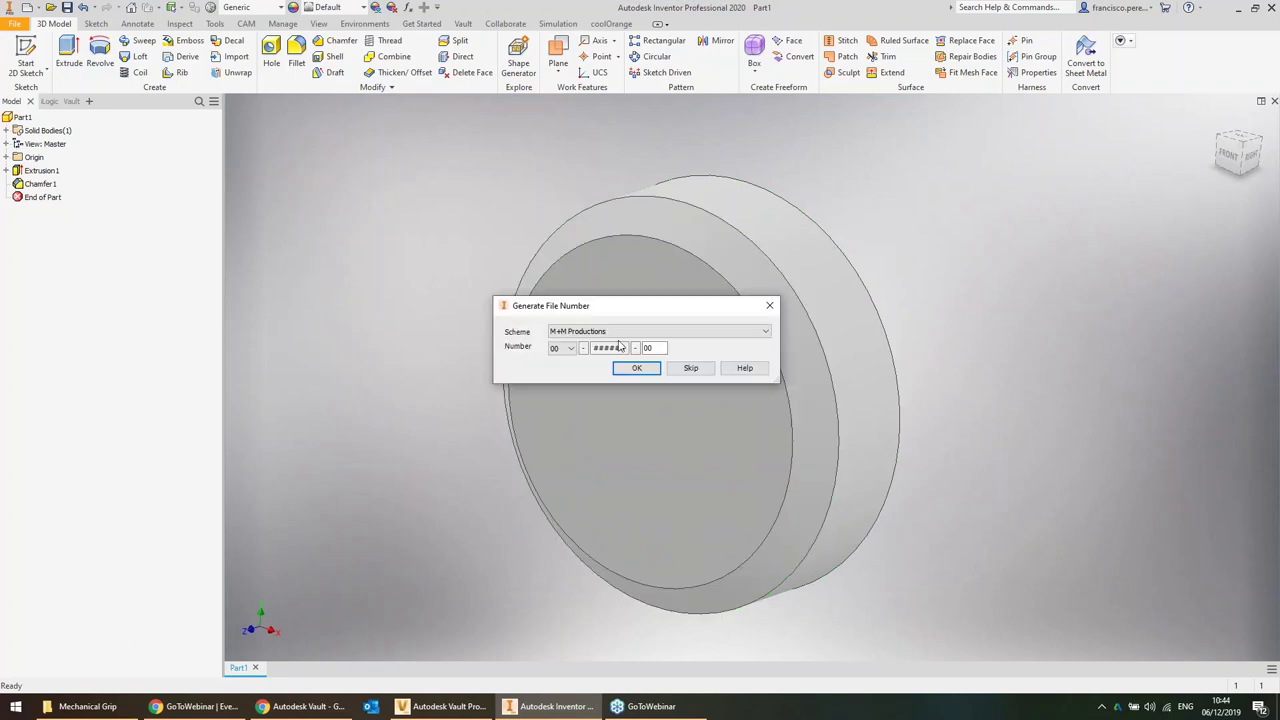
drag(641, 312, 294, 215)
click(247, 251)
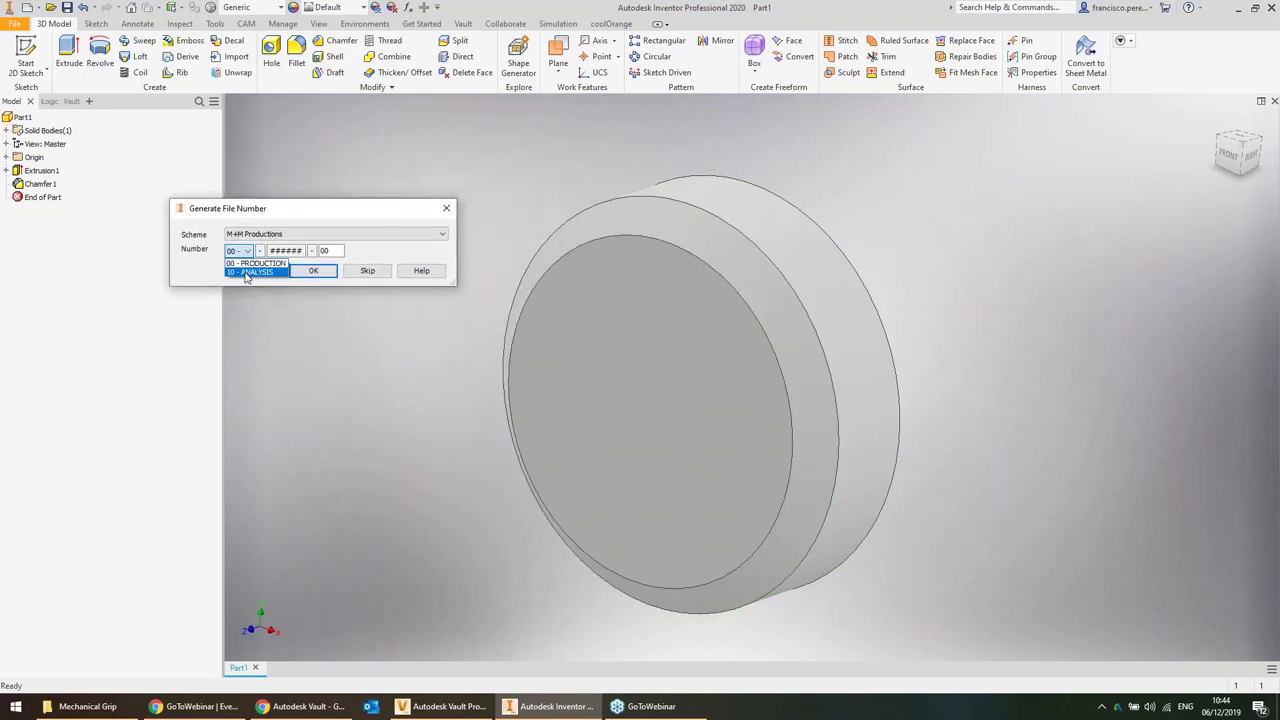
click(247, 272)
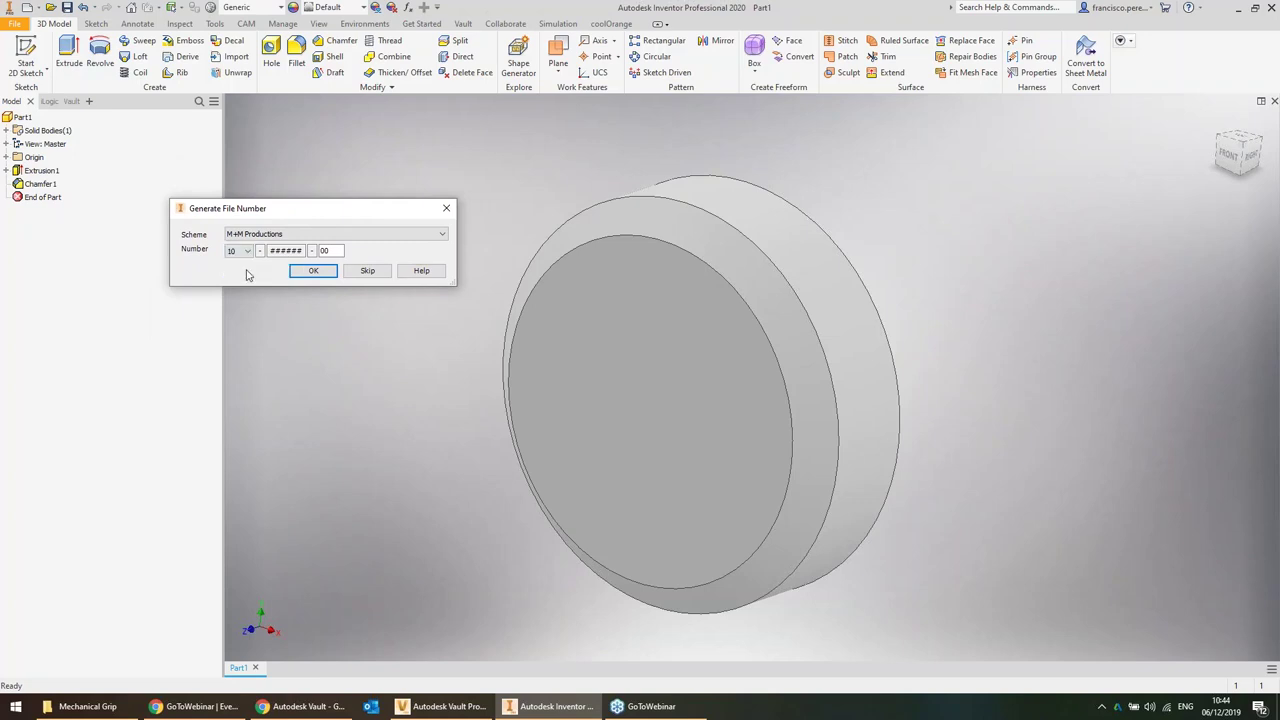
click(252, 252)
click(247, 265)
key(Tab)
click(326, 251)
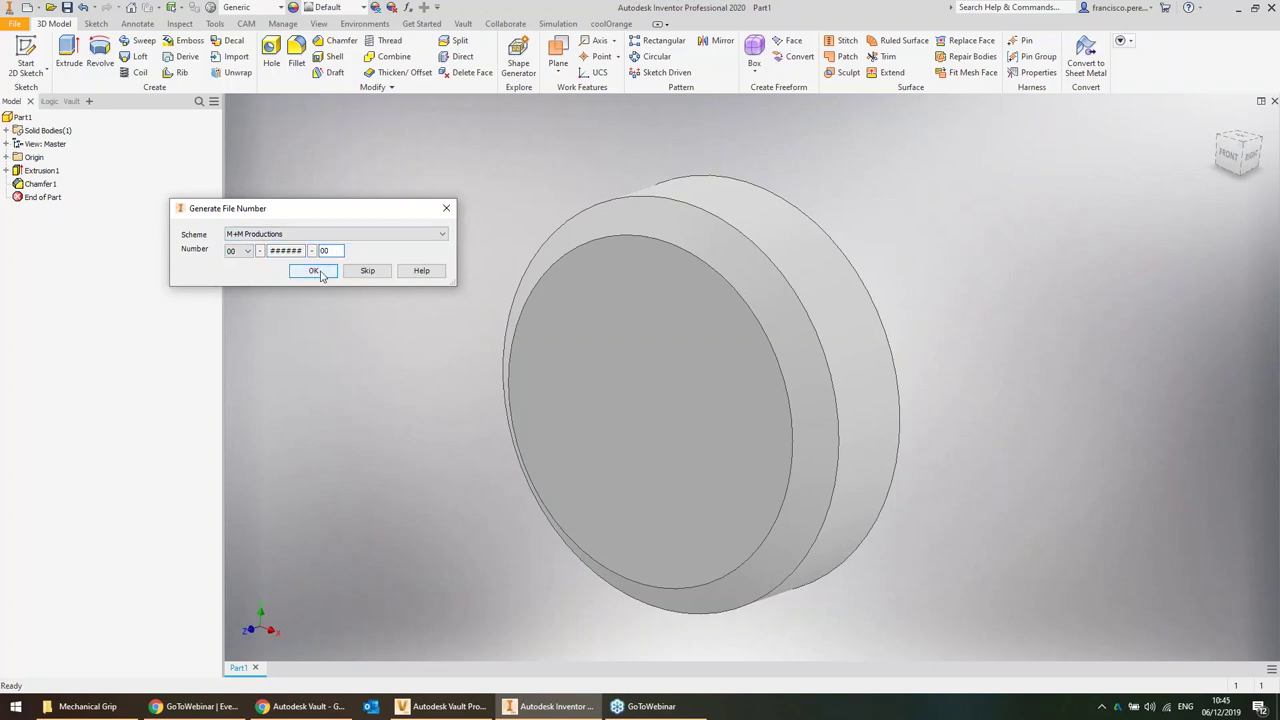
click(316, 273)
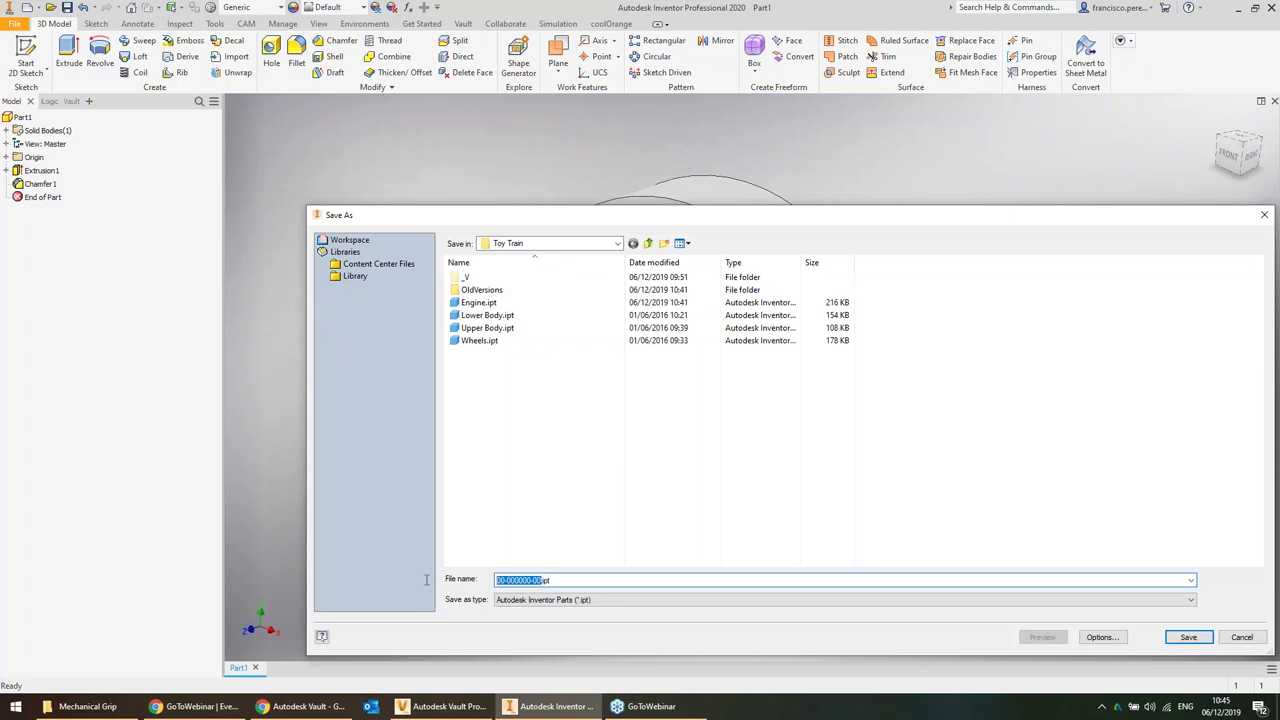
Create a folder named Auto-Generated Numbers inside Designs and save the part there as 00-000000-00.ipt
click(648, 243)
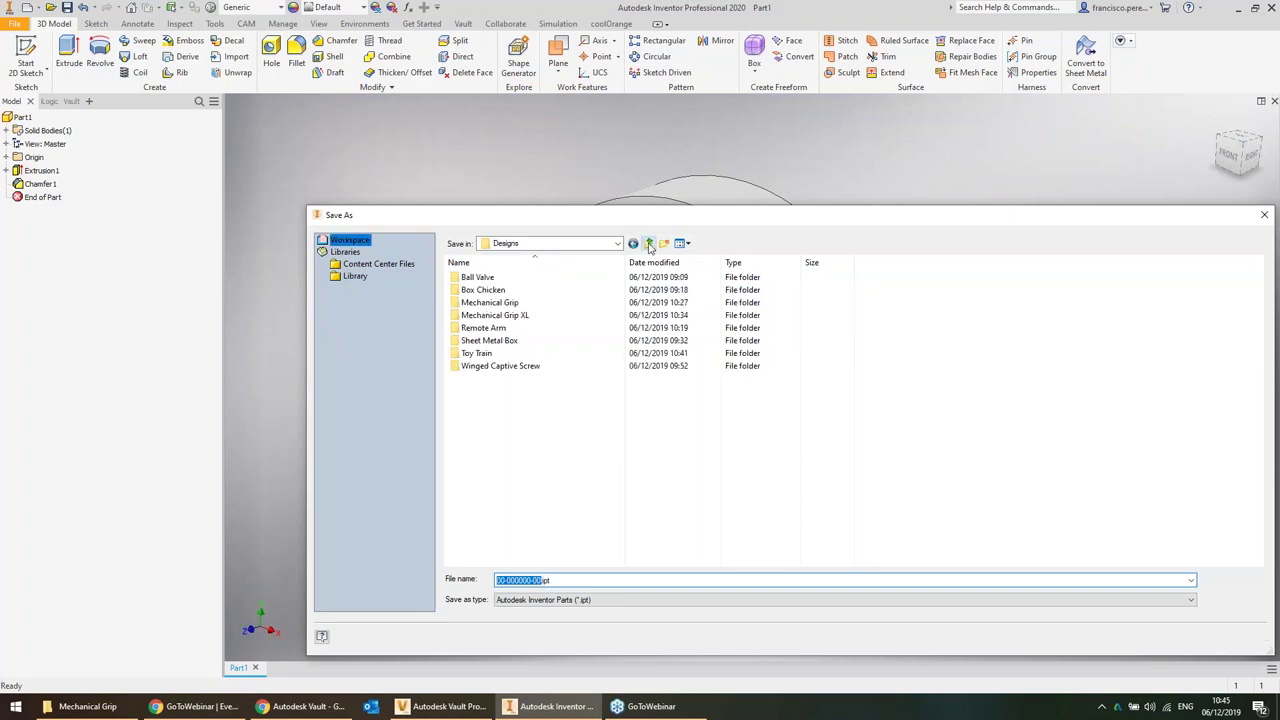
click(666, 244)
text(S)
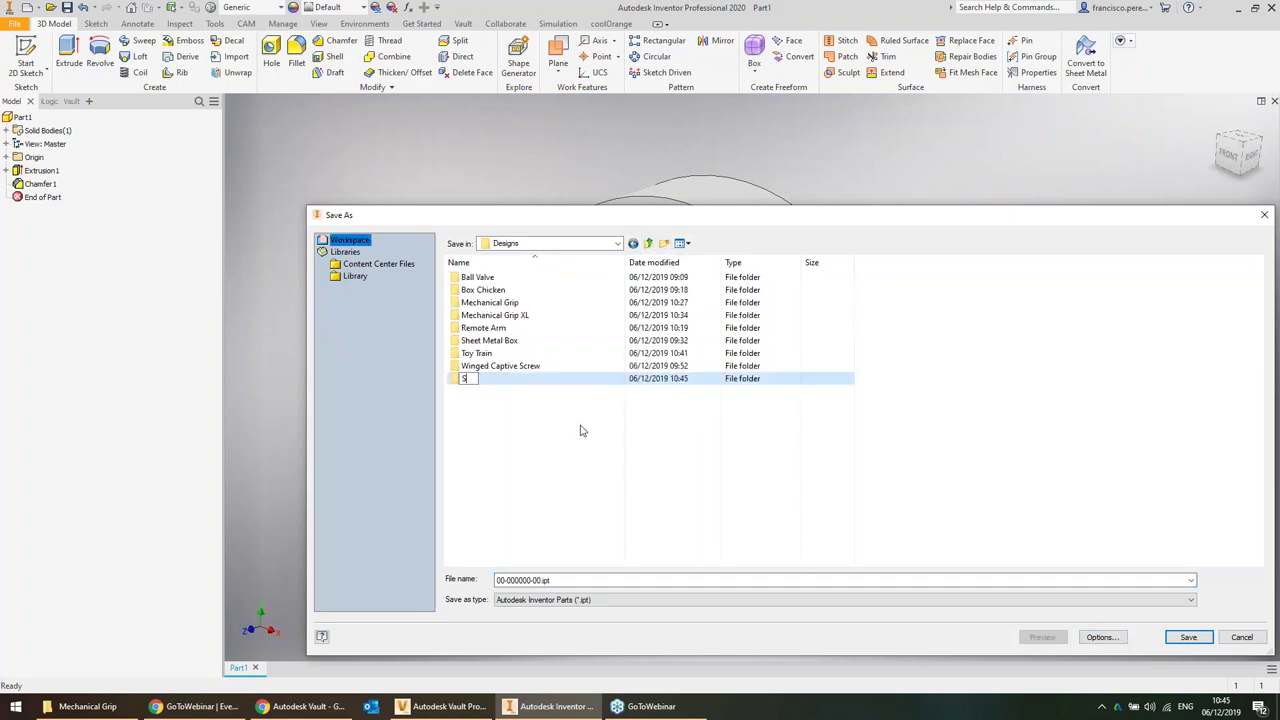
text(Auto-Generated Number)
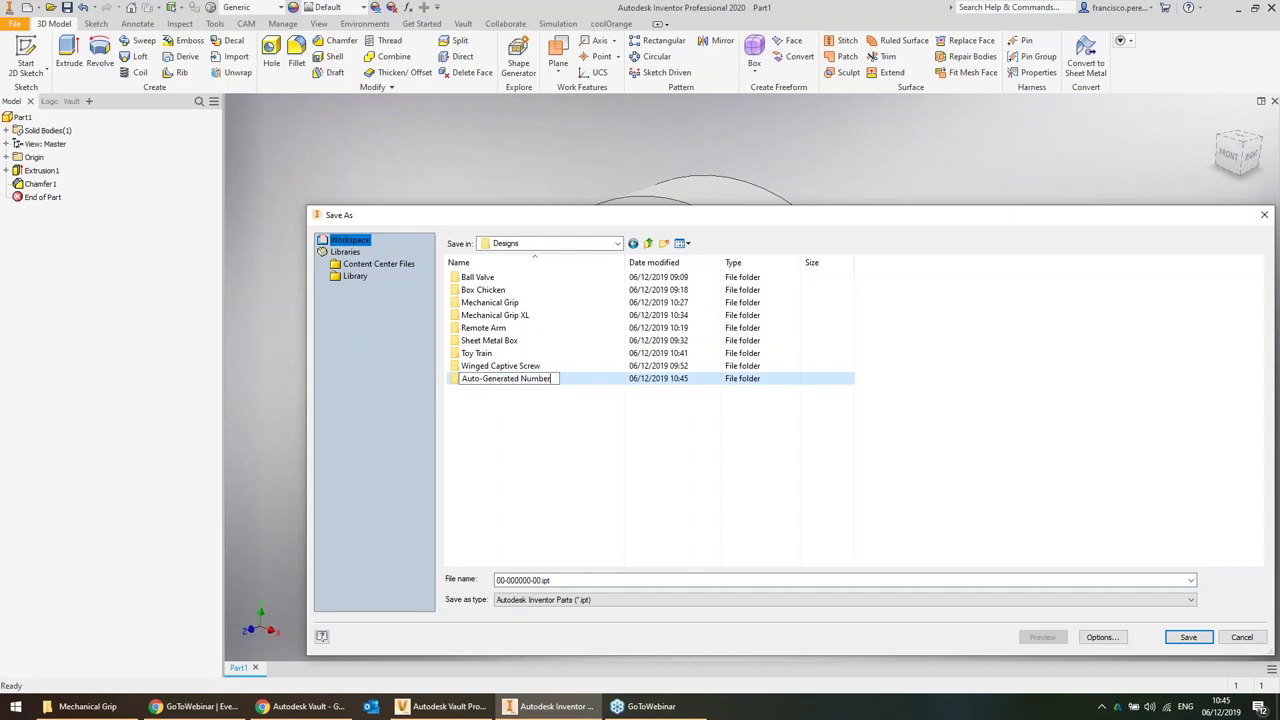
key(Return)
key(Return)
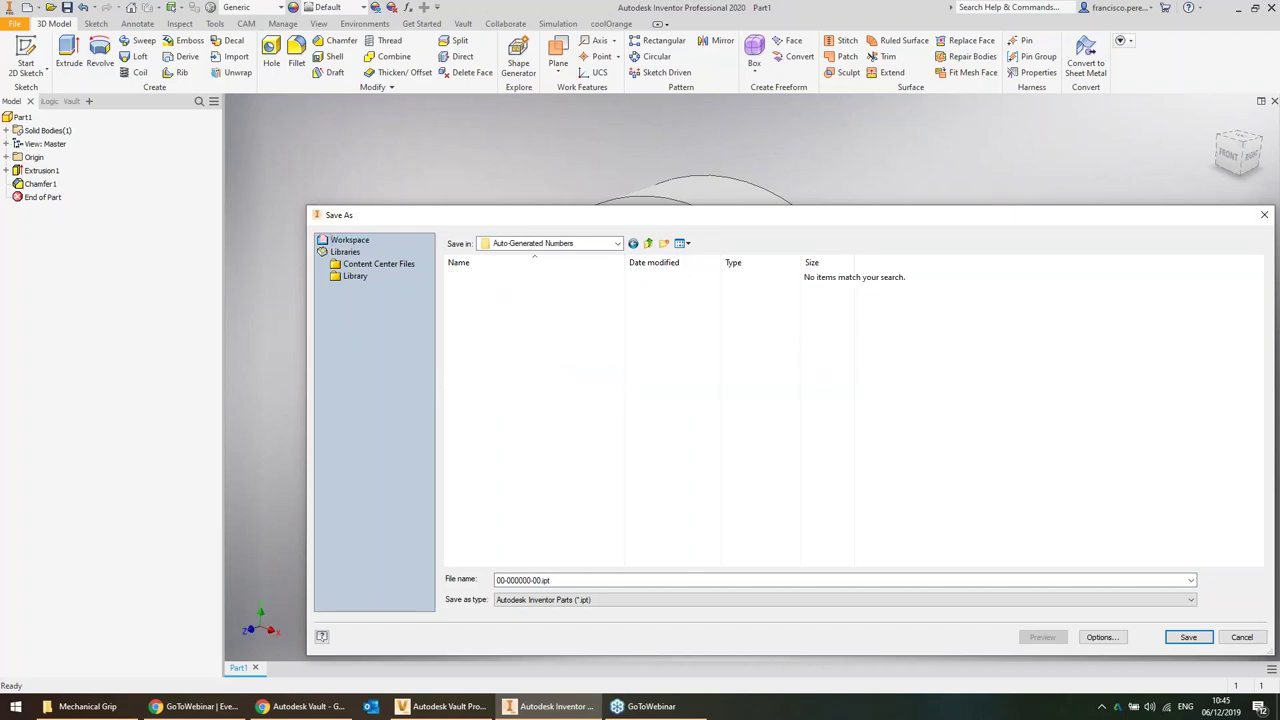
click(1188, 637)
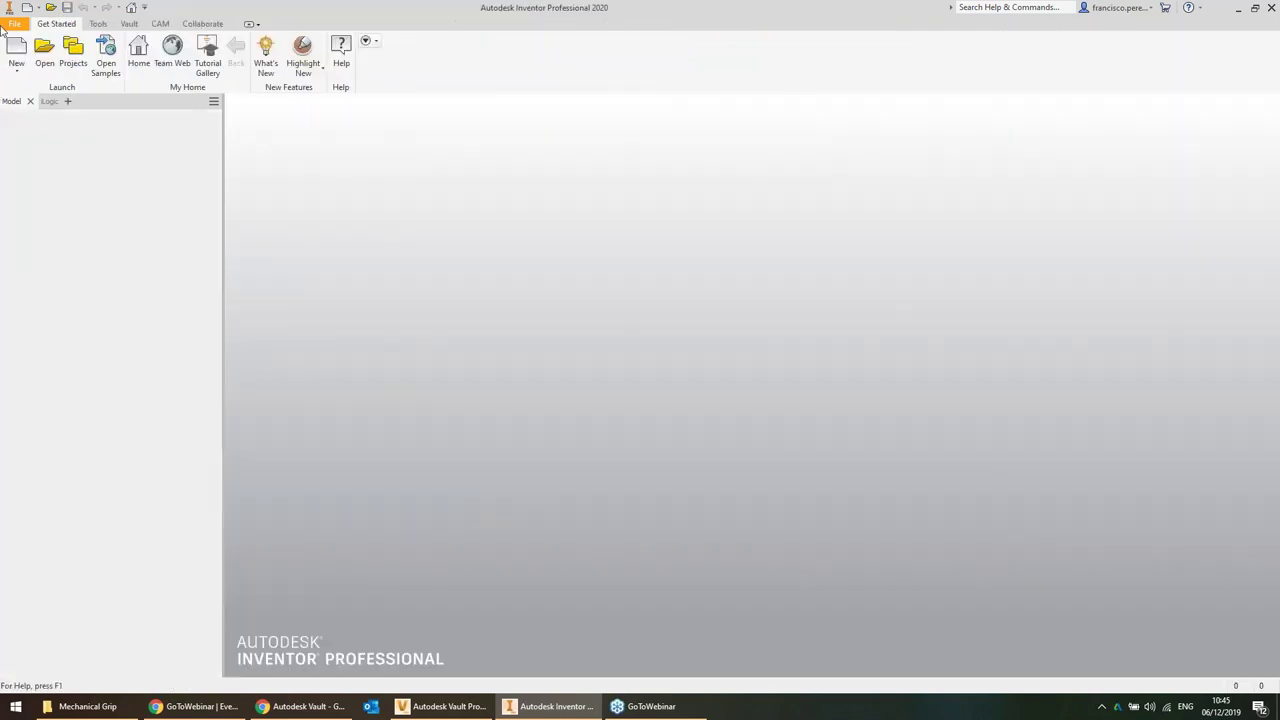
Create another Standard (mm).ipt part and extrude a freehand rectangle on its front plane by 10 mm
click(16, 48)
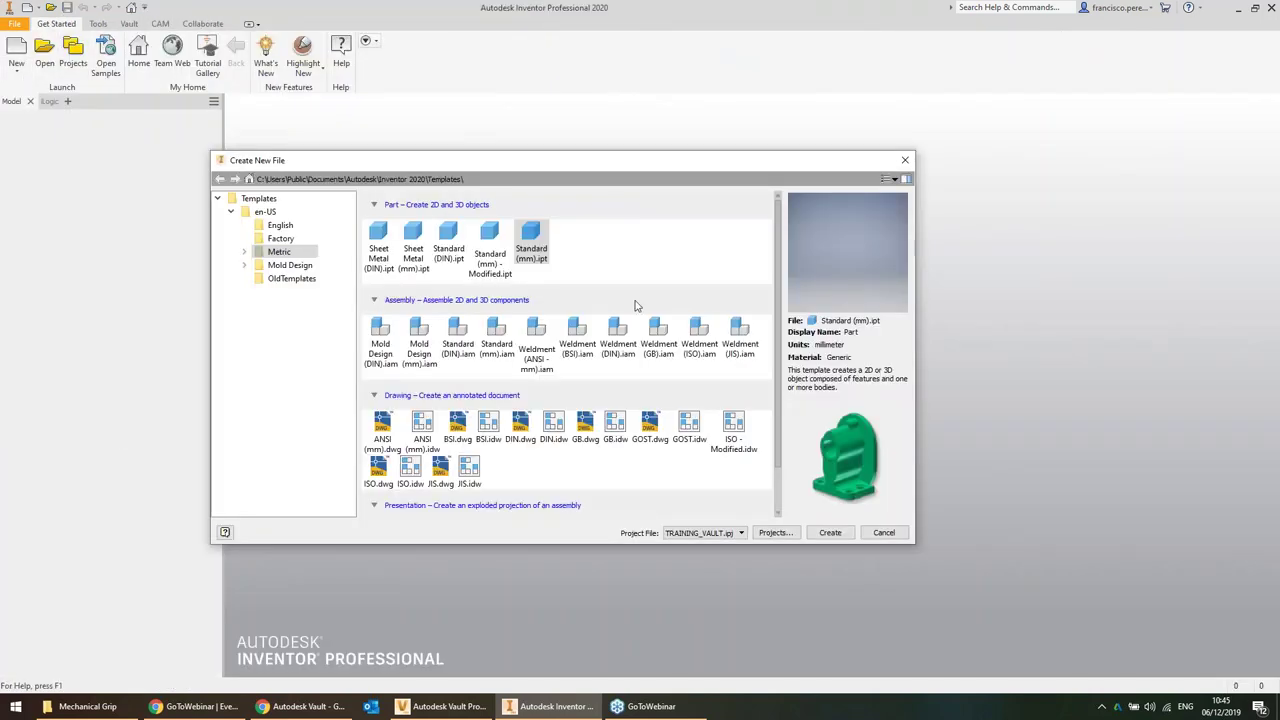
click(840, 533)
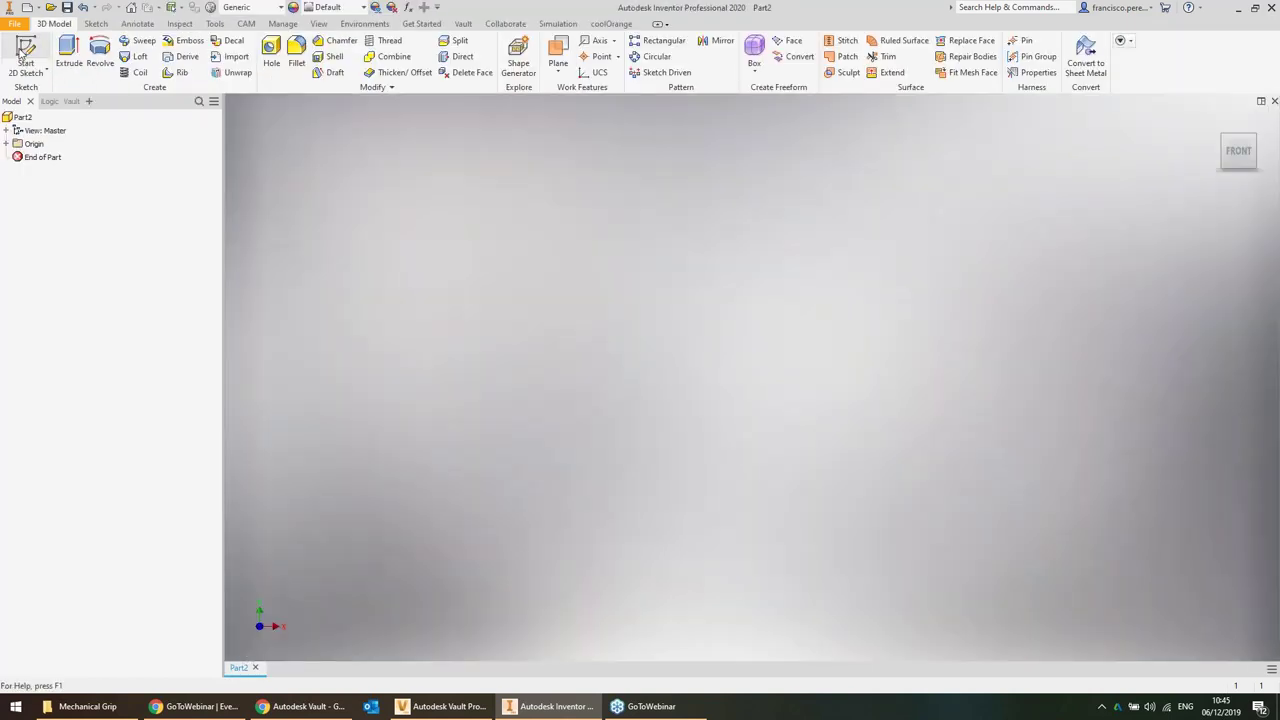
click(26, 50)
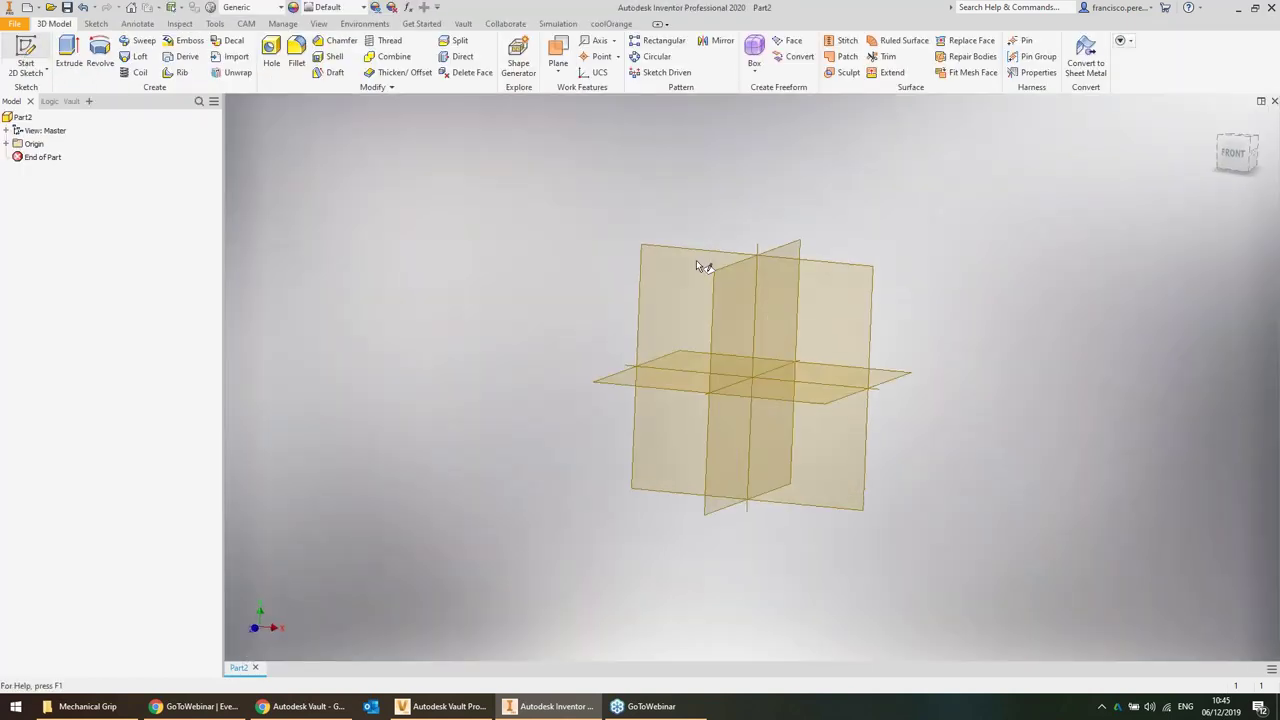
click(830, 540)
key(r)
click(495, 188)
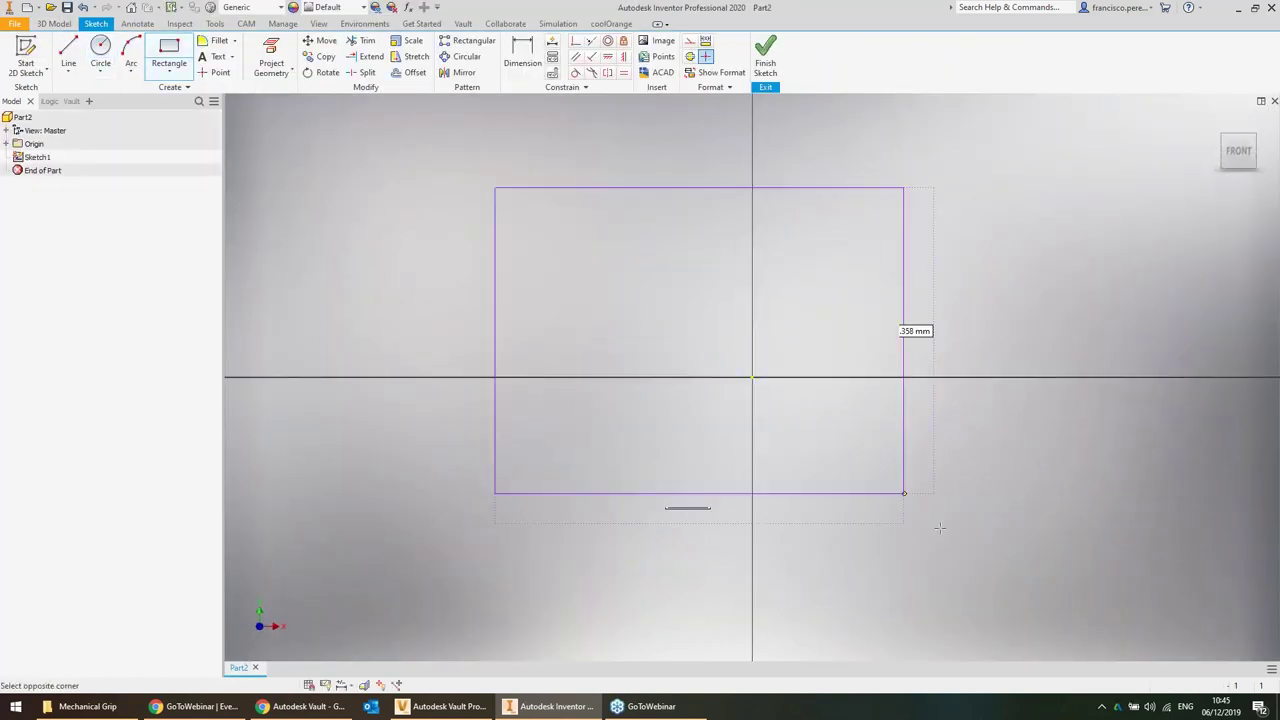
click(957, 541)
key(e)
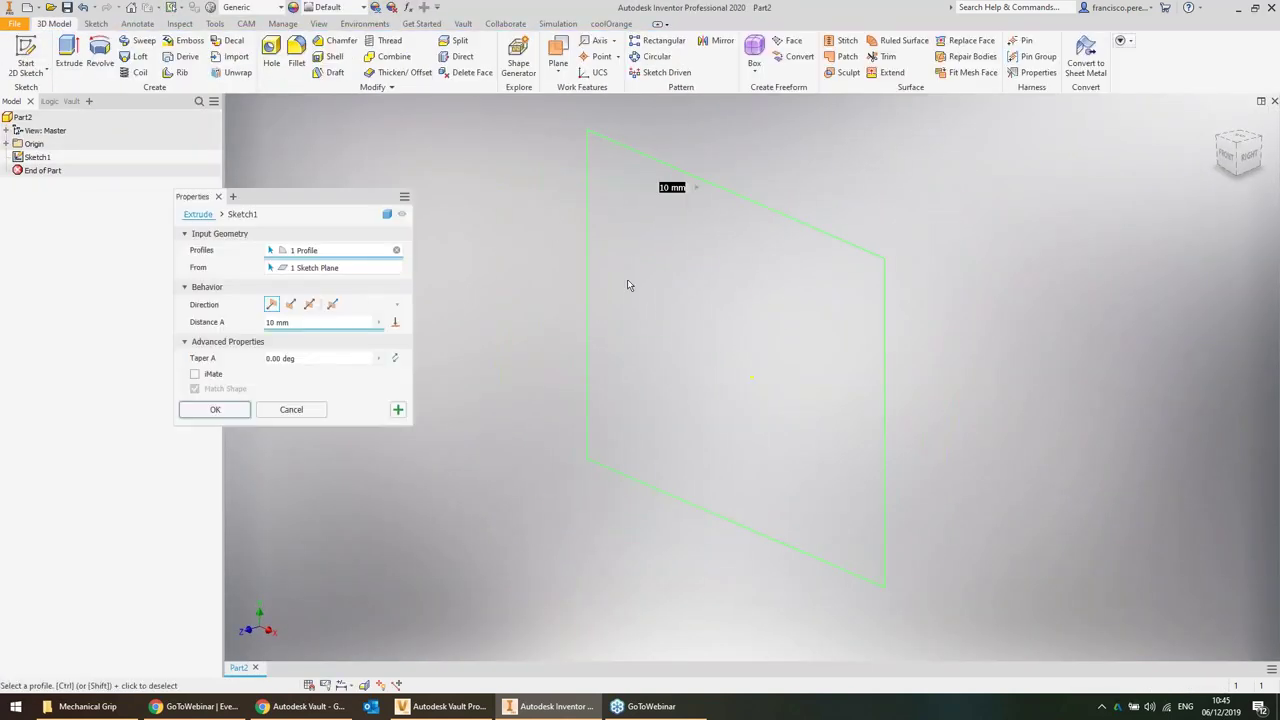
key(Return)
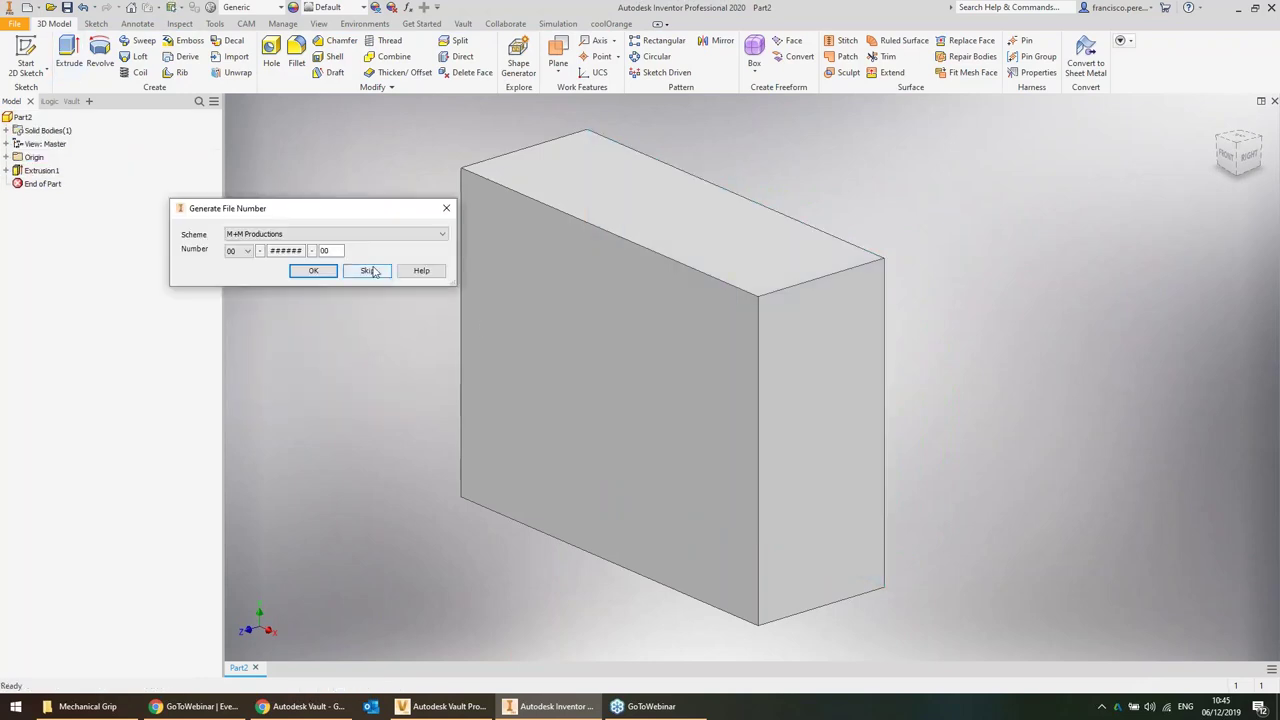
Generate the block's M+M Productions file number with code 00 - PRODUCTION and variant 00
click(246, 251)
click(258, 262)
click(330, 250)
click(313, 271)
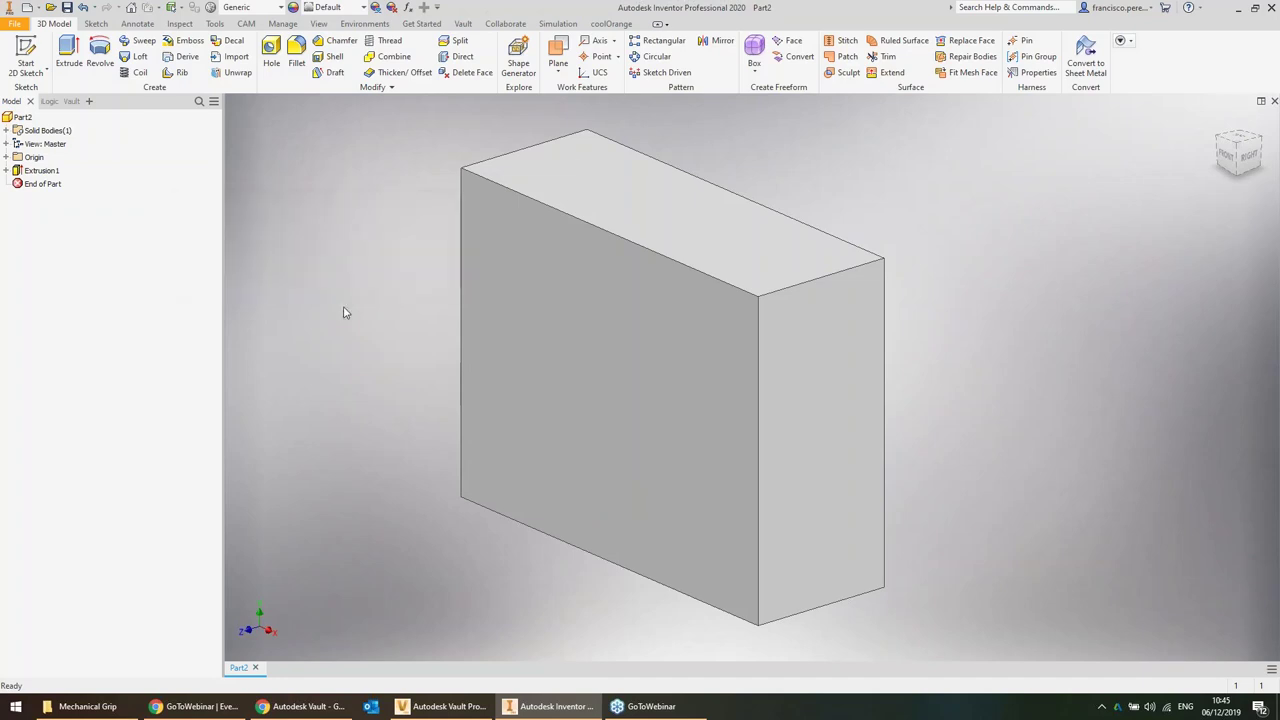
Save the block in Auto-Generated Numbers under the generated name 00-000001-00.ipt and close the part
click(532, 580)
double_click(529, 580)
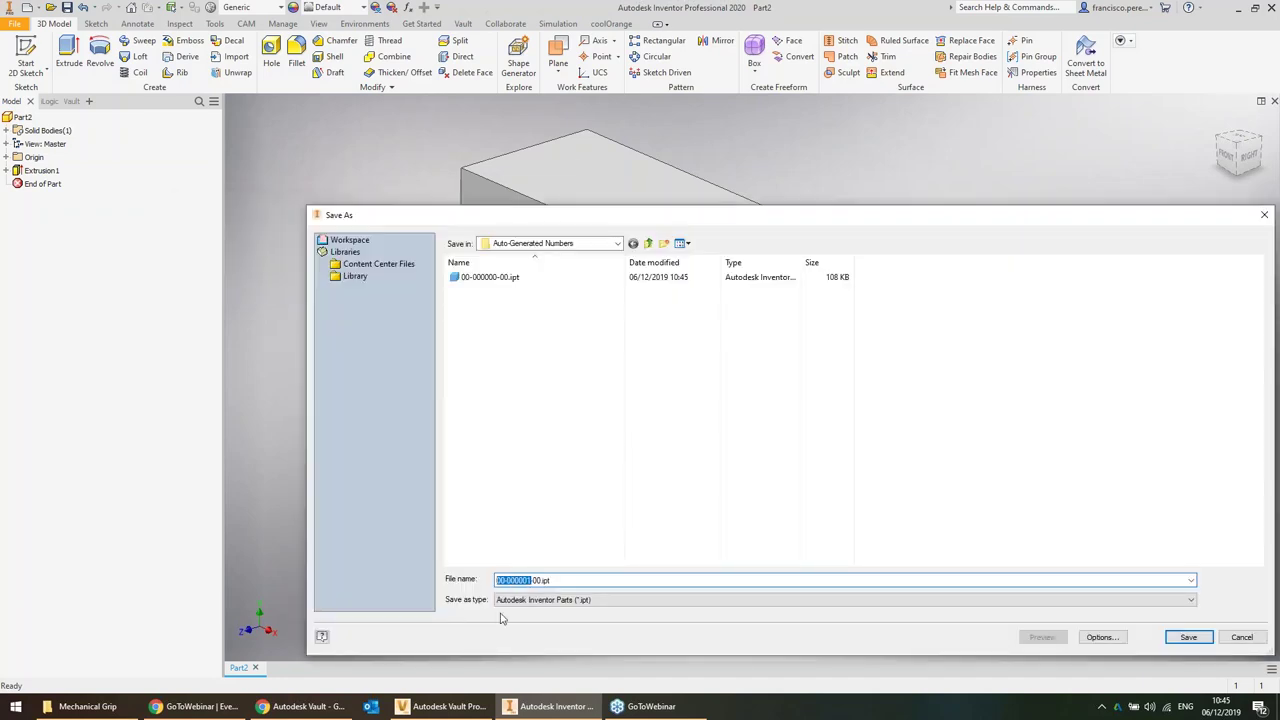
click(530, 580)
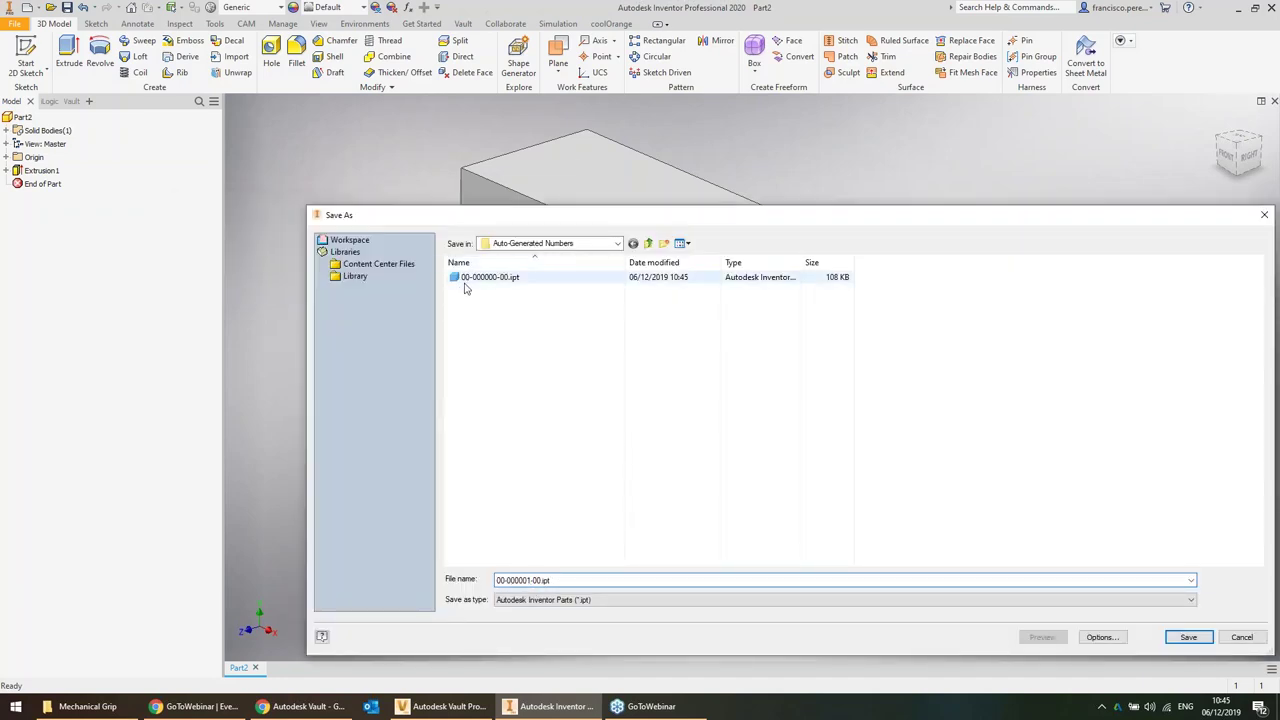
click(1206, 640)
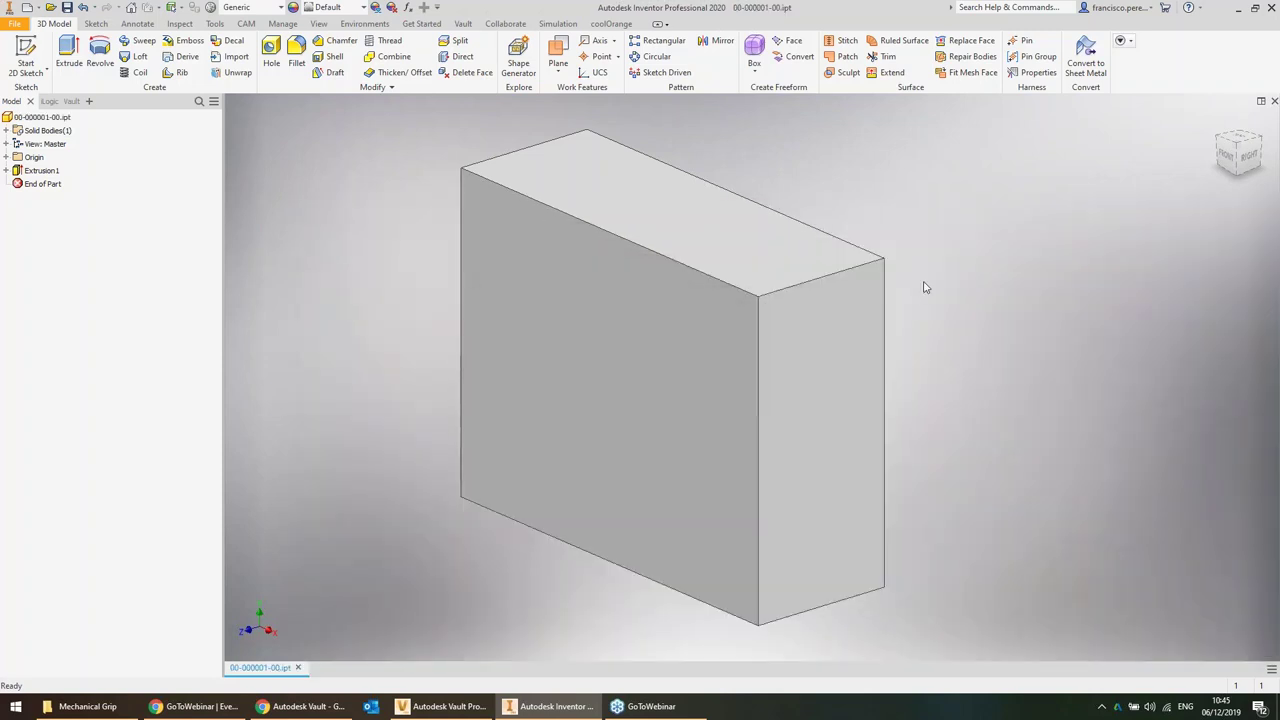
click(1274, 98)
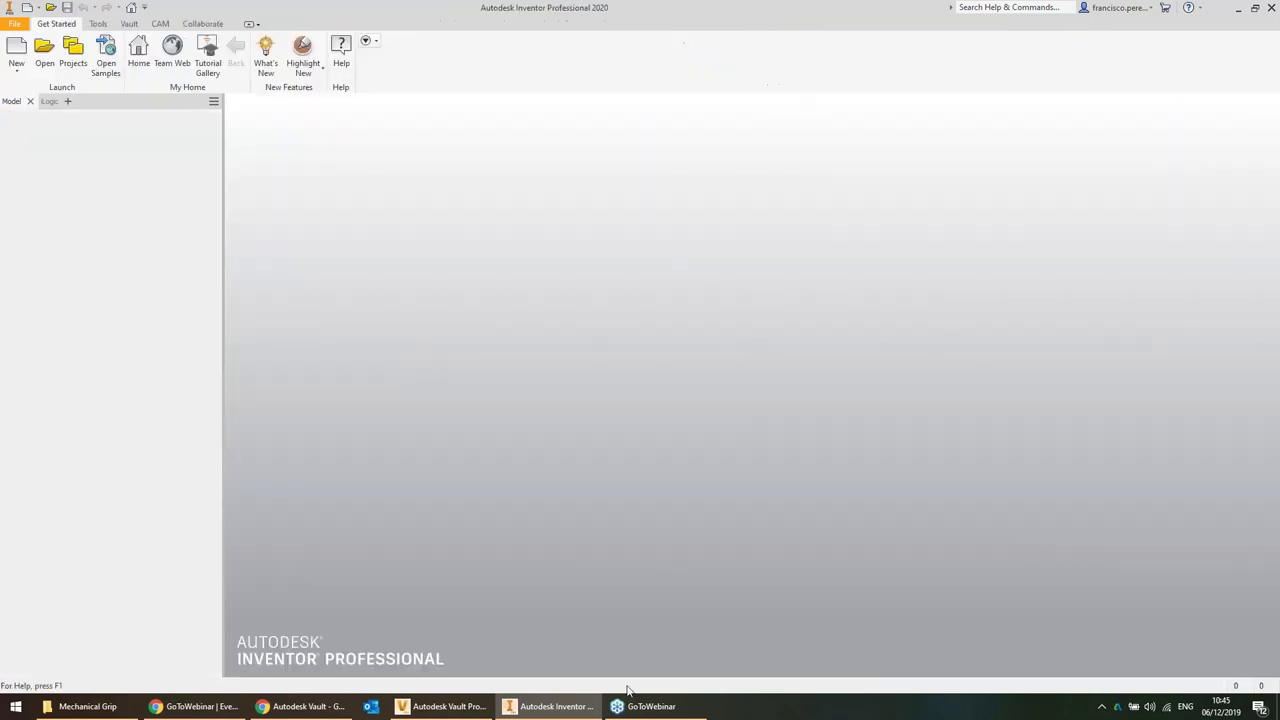
Switch back to Vault and open the custom numbering scheme definitions from the vault settings
click(443, 706)
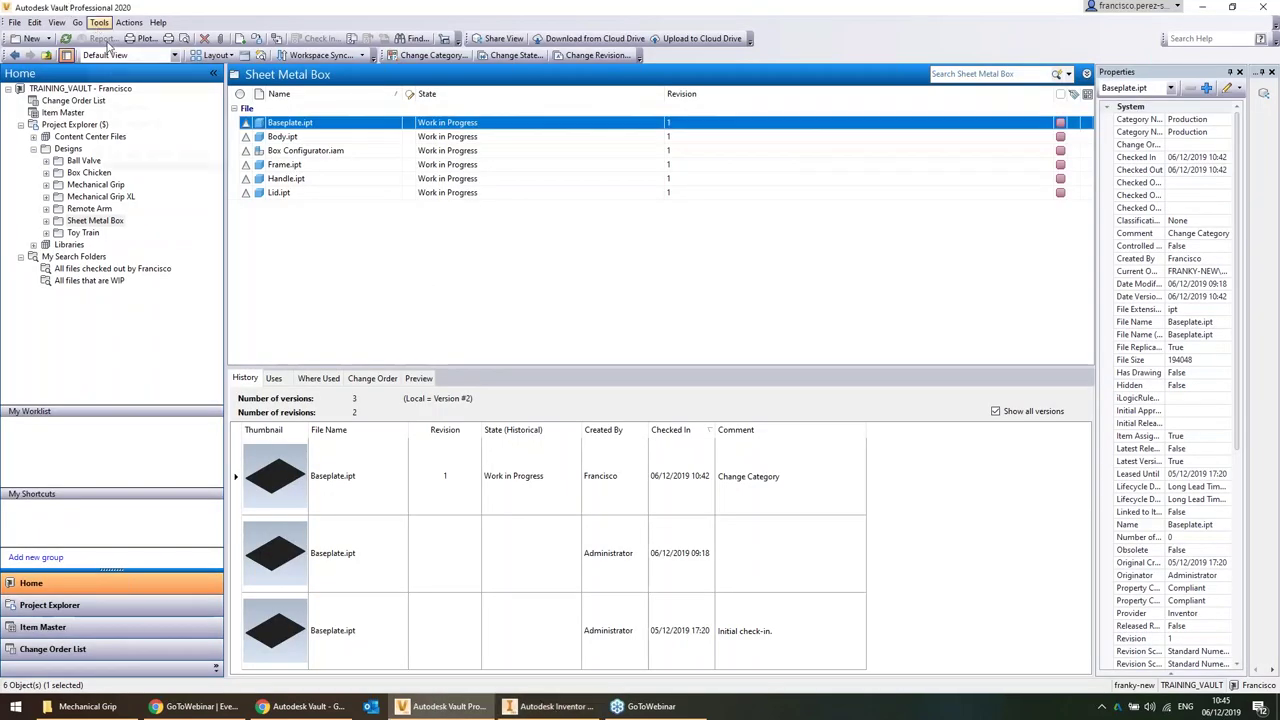
click(99, 22)
mouse_move(157, 134)
click(273, 135)
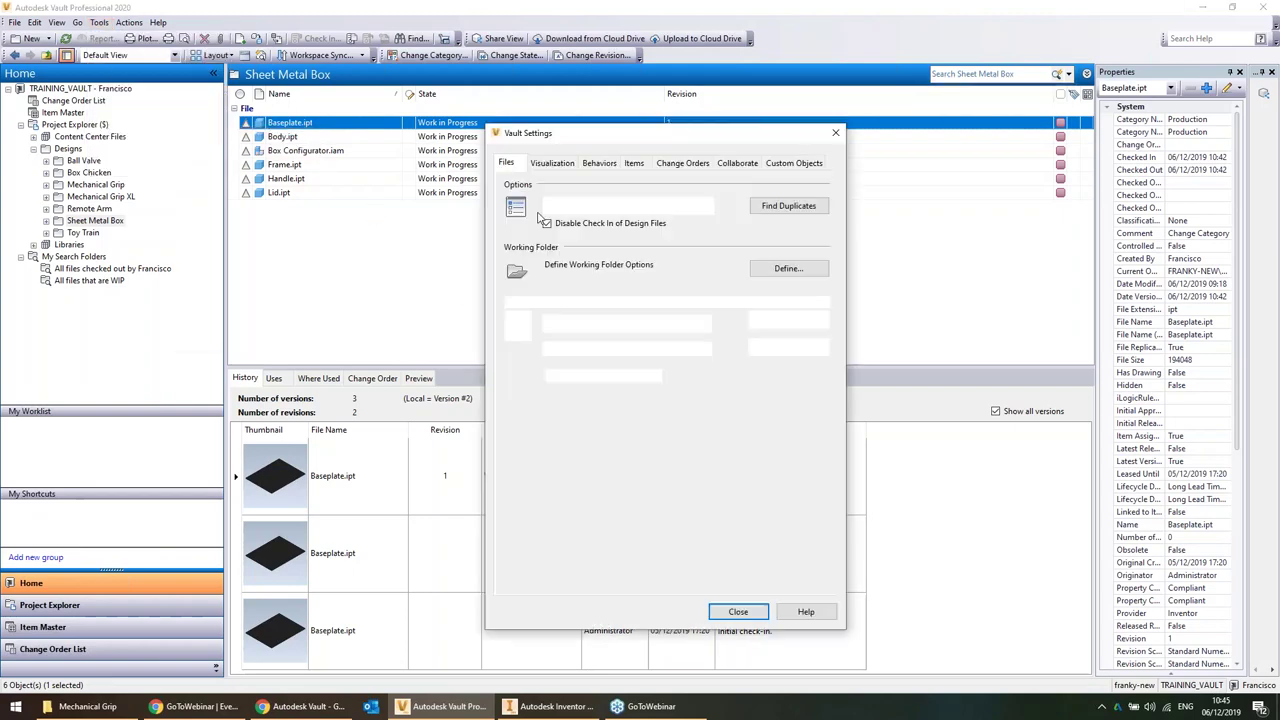
click(599, 162)
click(800, 451)
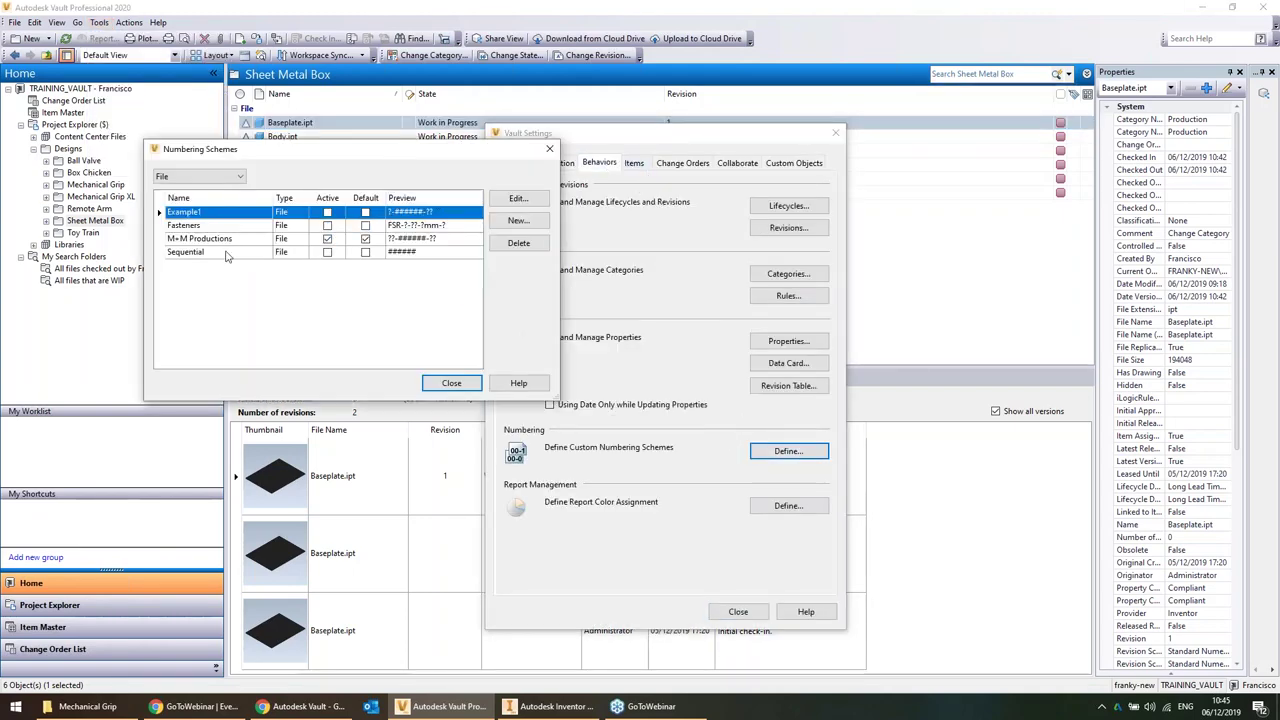
Examine the Fasteners numbering scheme's type, size and delimiter fields, cancel the view, and close the numbering schemes and vault settings
click(207, 226)
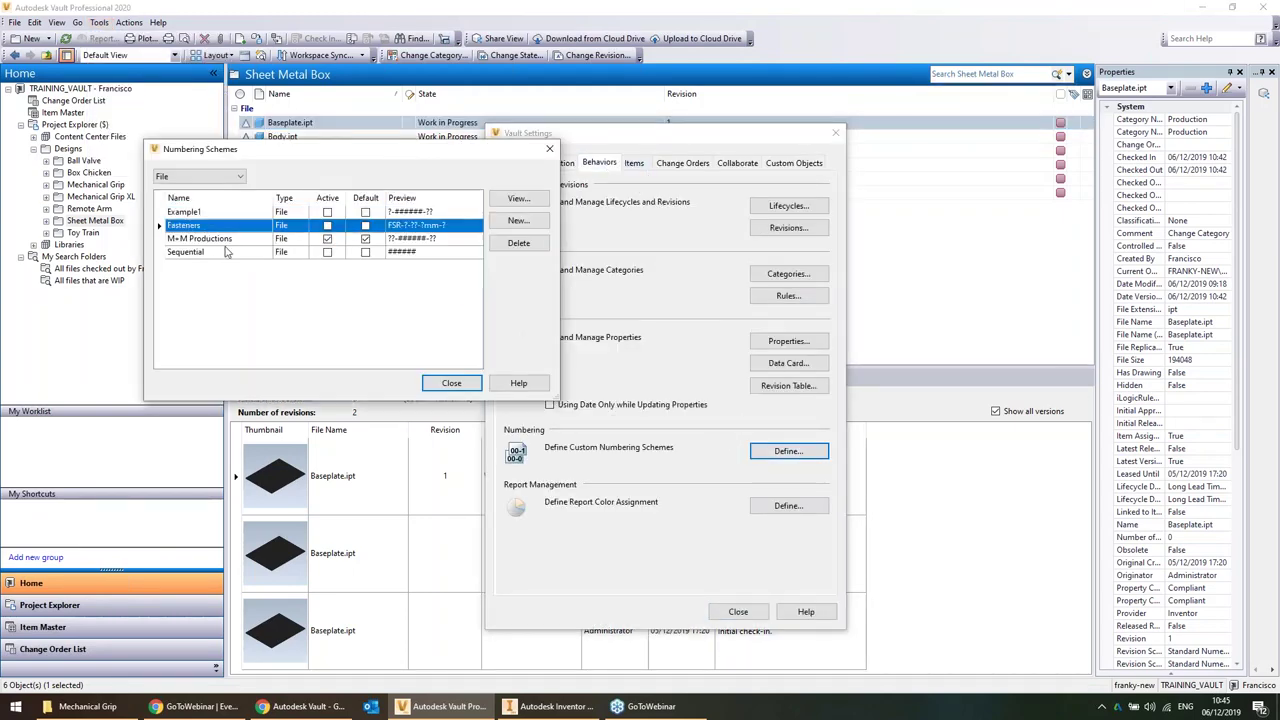
click(518, 198)
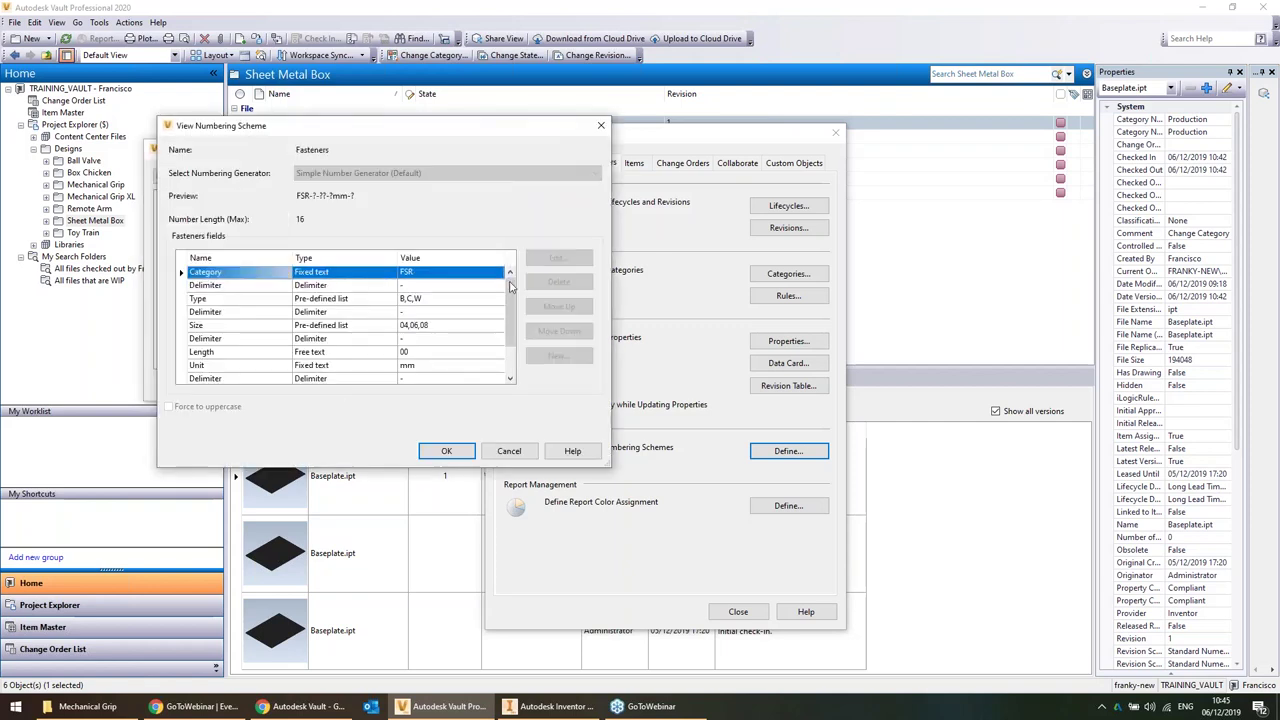
click(445, 300)
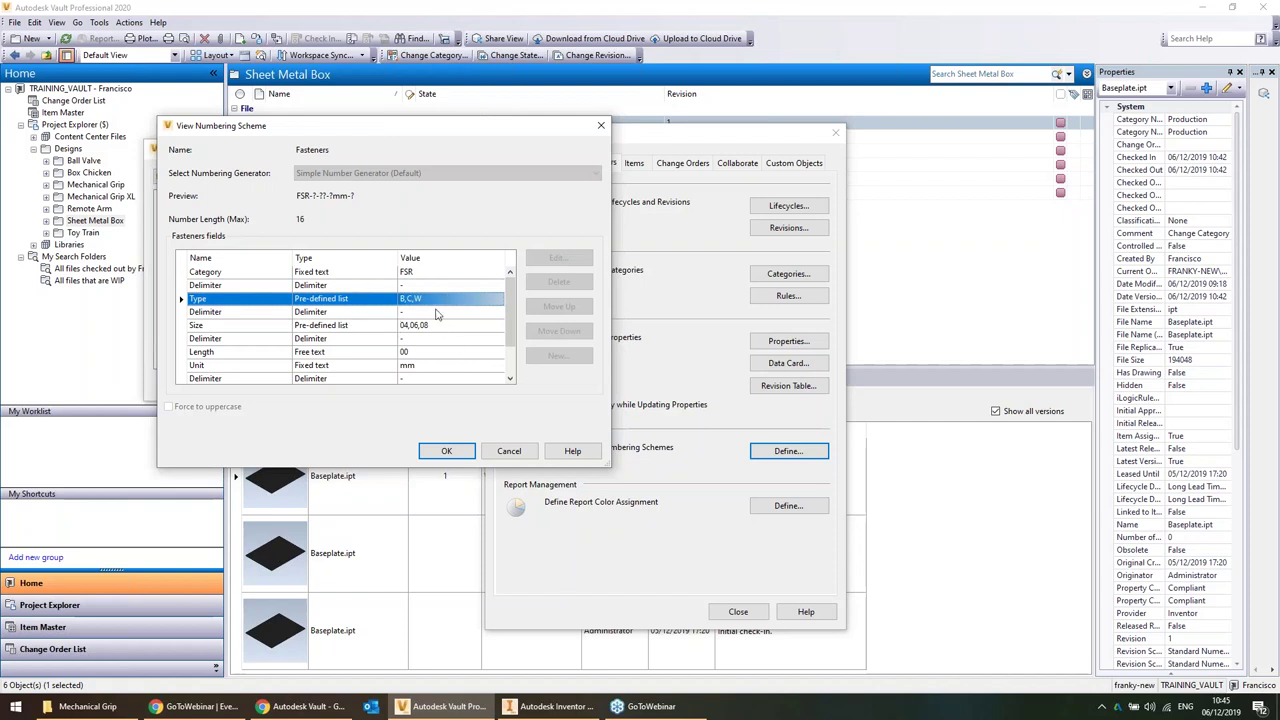
click(421, 327)
click(419, 340)
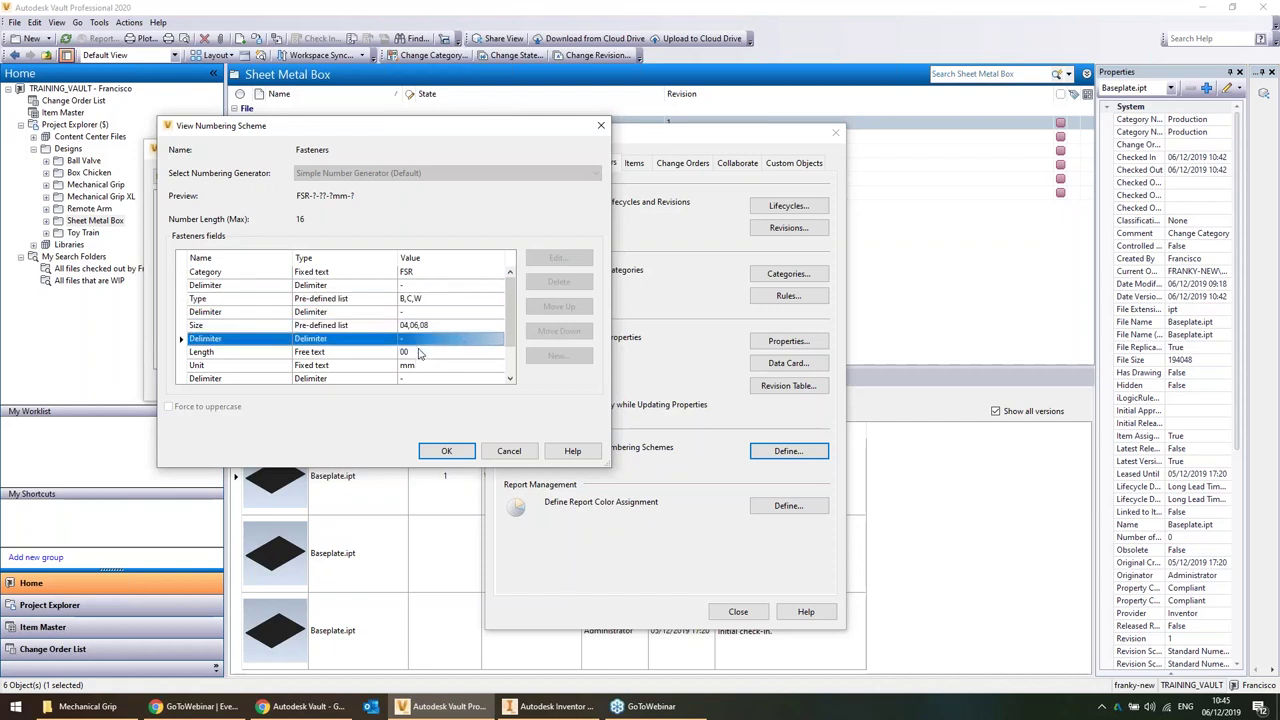
click(508, 449)
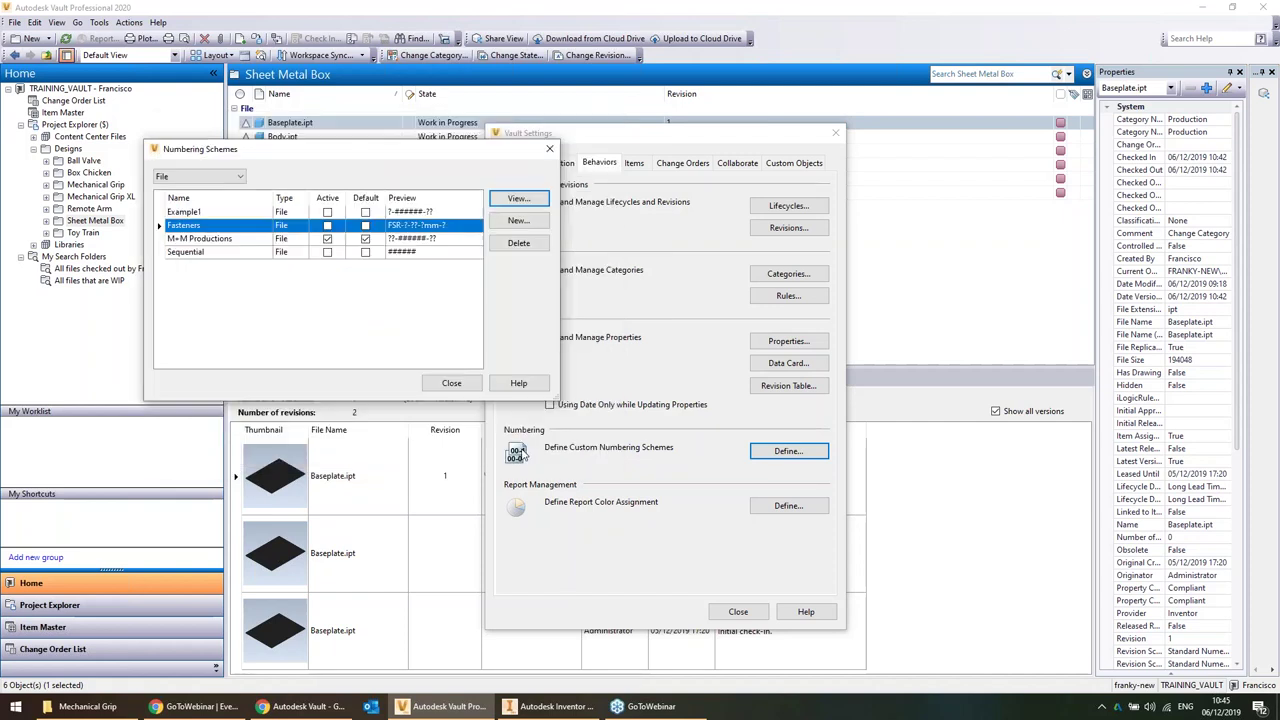
click(452, 386)
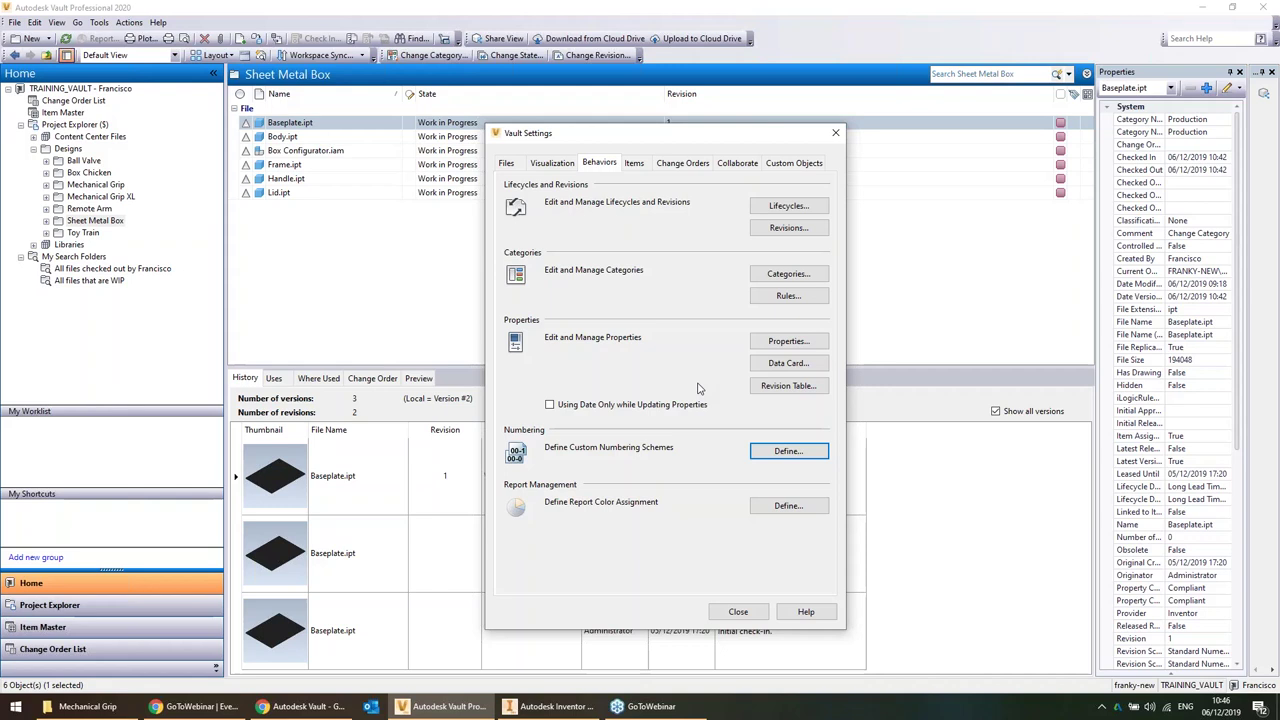
click(738, 611)
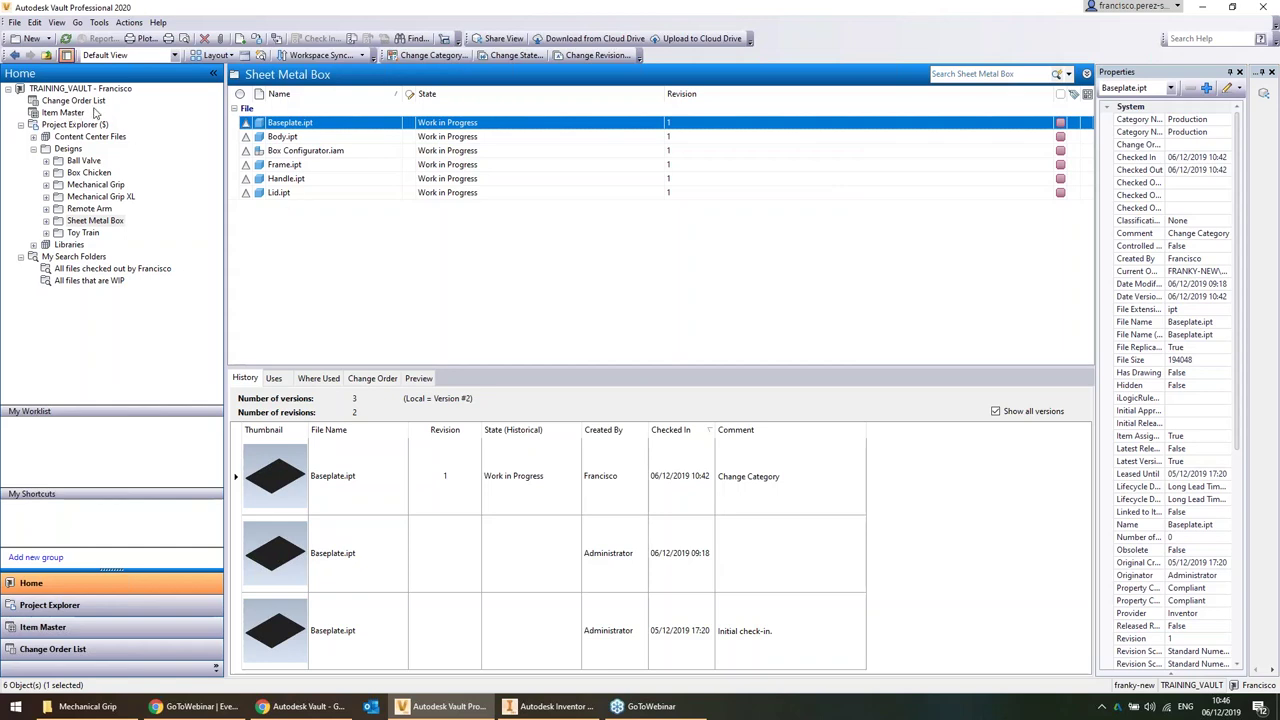
View the Item Master and Change Order List, and return to the Project Explorer root
click(94, 113)
click(88, 101)
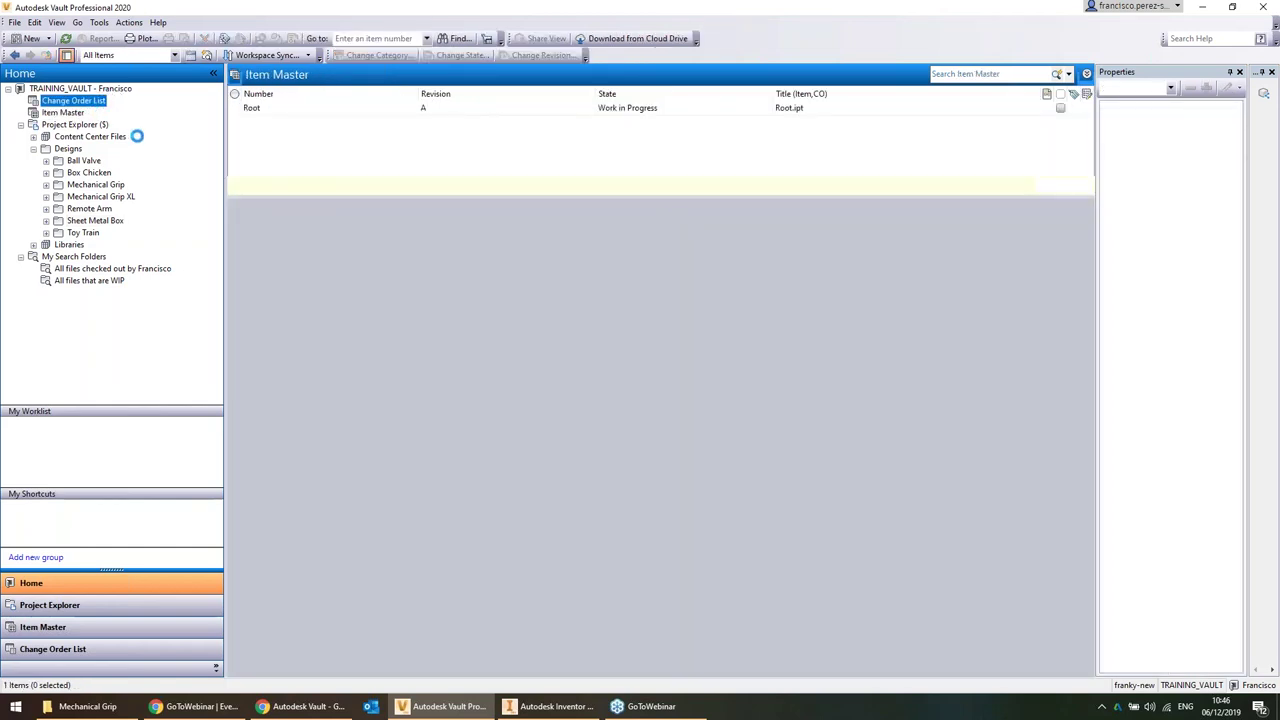
click(74, 125)
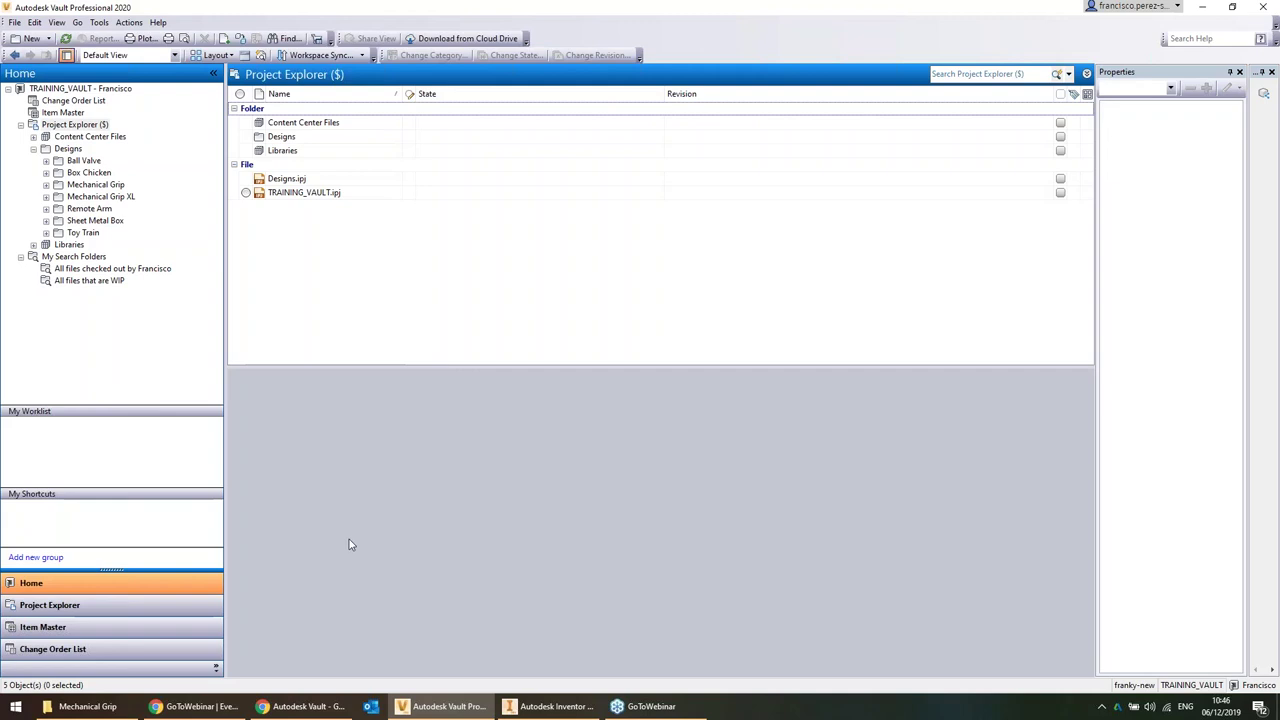
Switch to Chrome to show the Autodesk Vault web client's sign-in page for TRAINING_VAULT
click(310, 706)
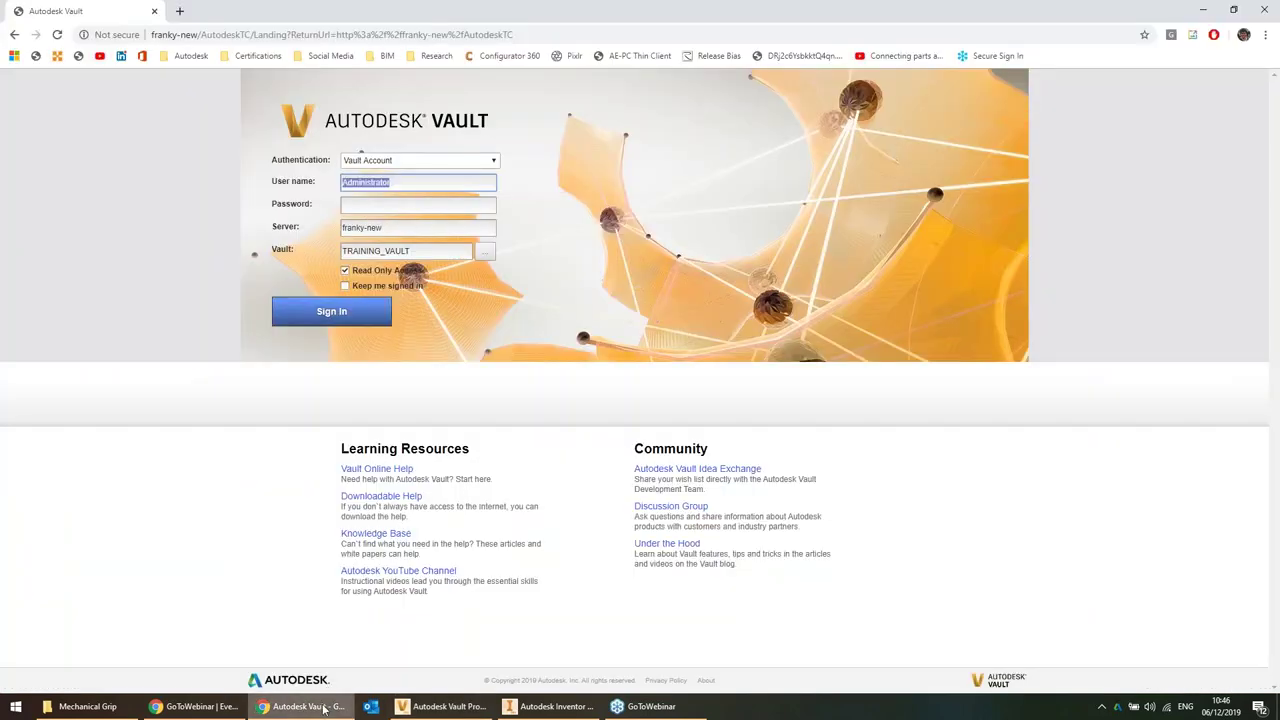
click(324, 706)
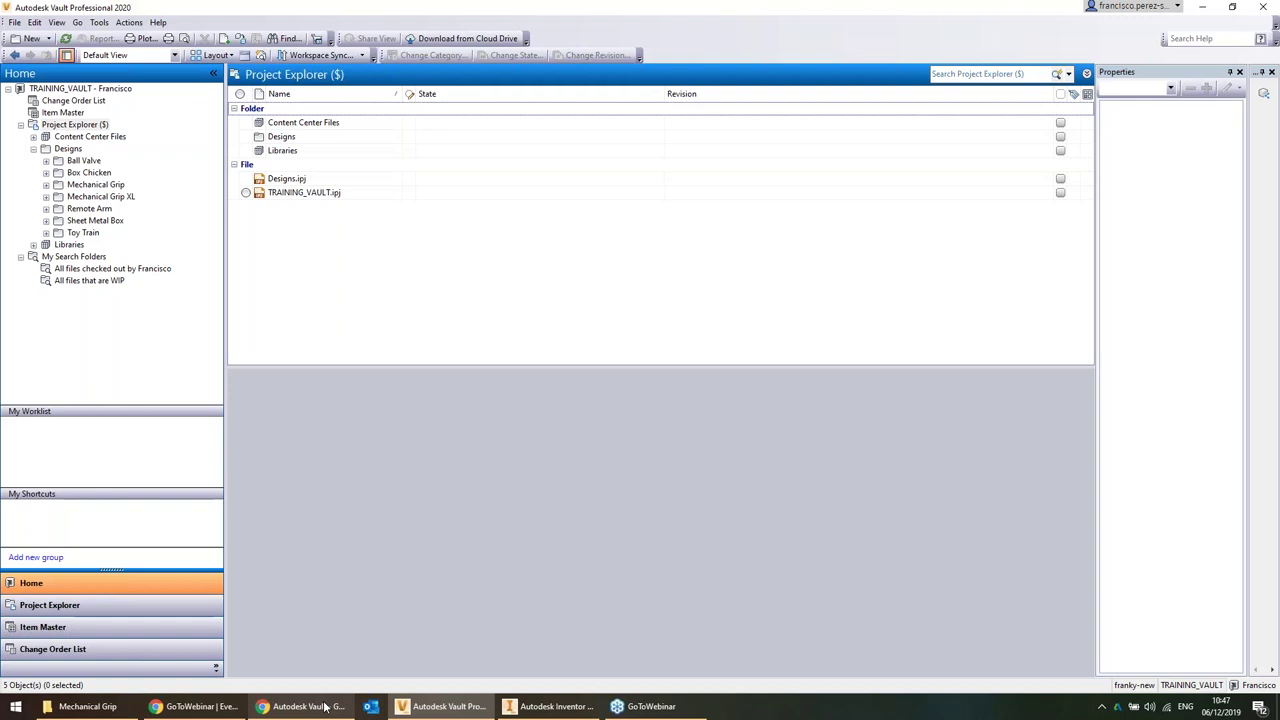
click(325, 706)
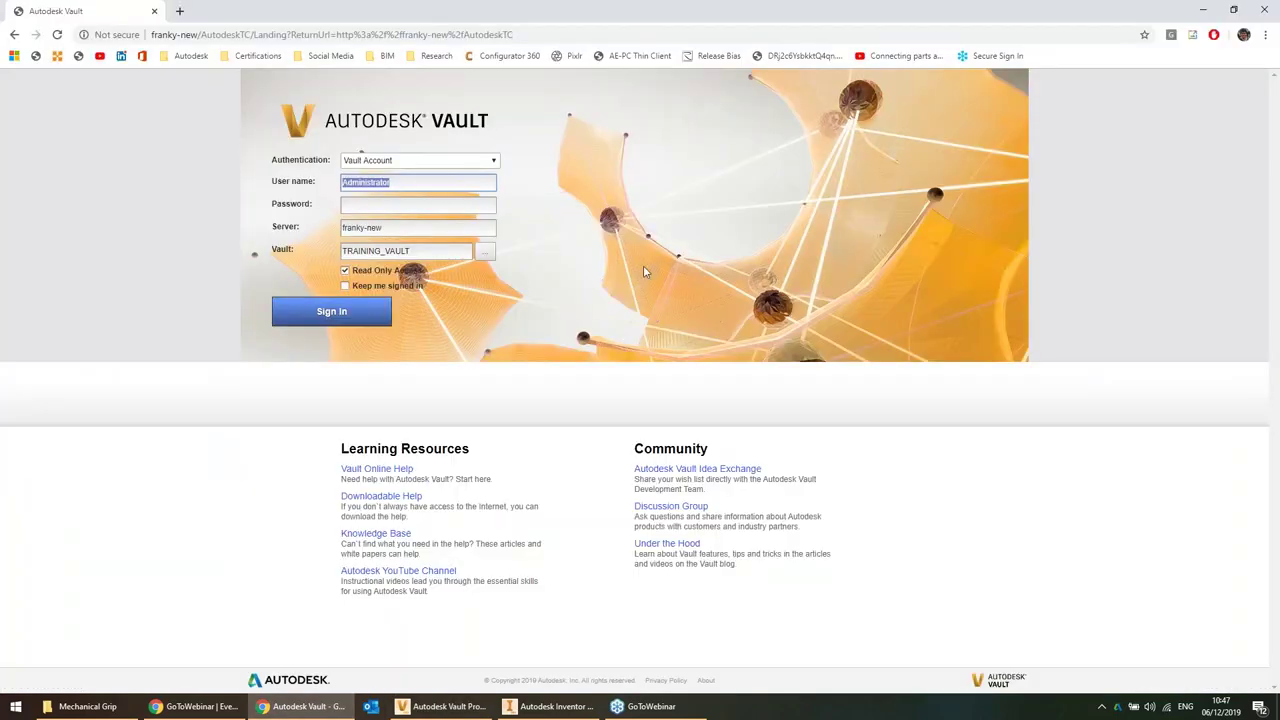
double_click(820, 7)
drag(812, 7, 772, 2)
click(432, 34)
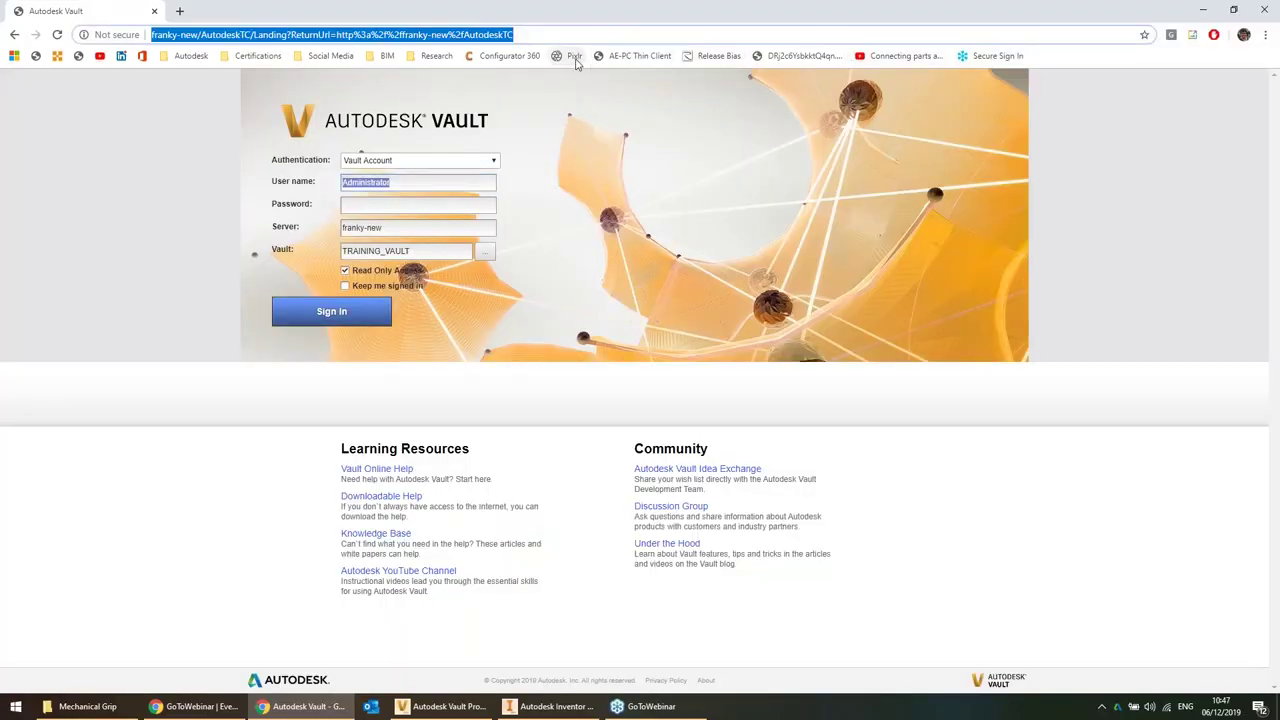
click(659, 60)
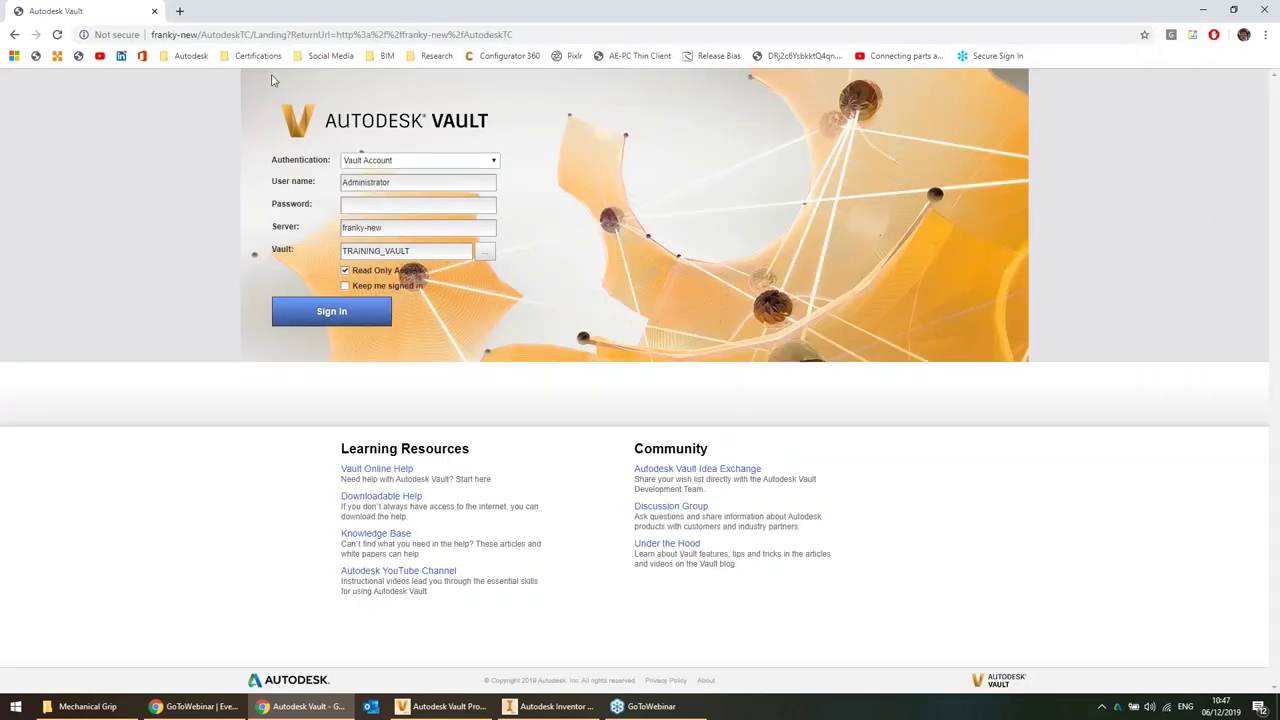
double_click(449, 185)
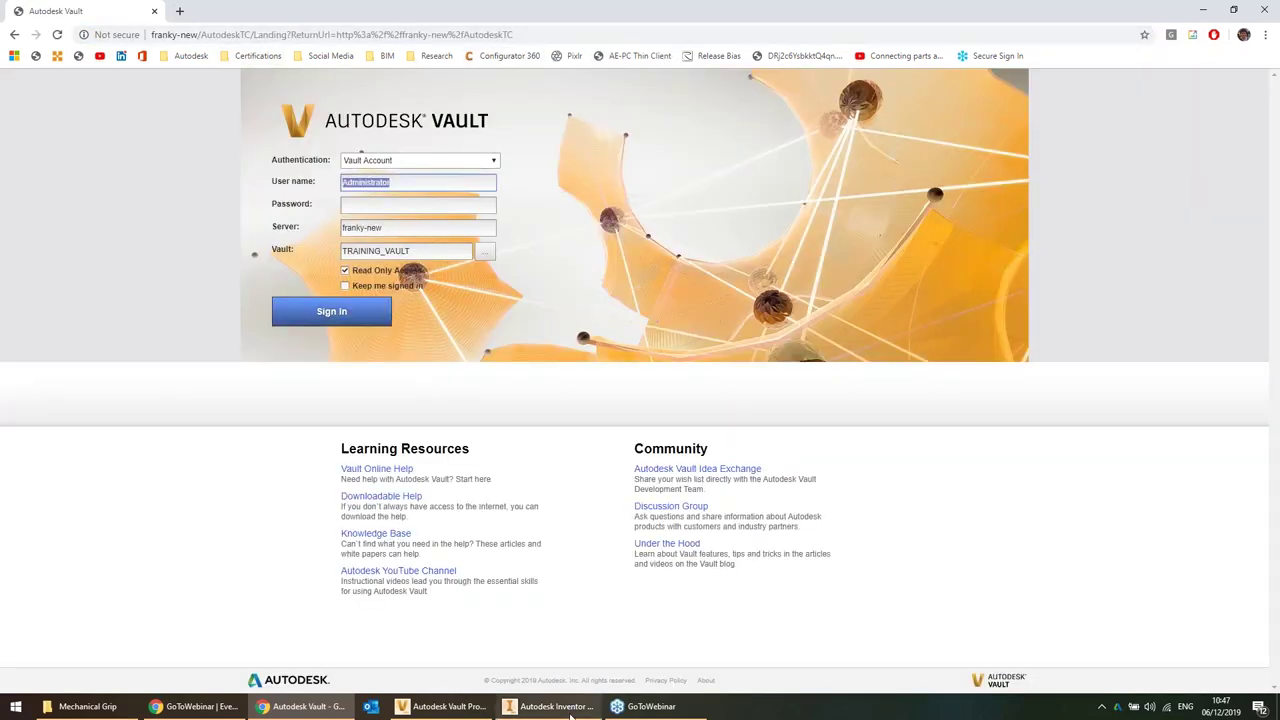
click(443, 706)
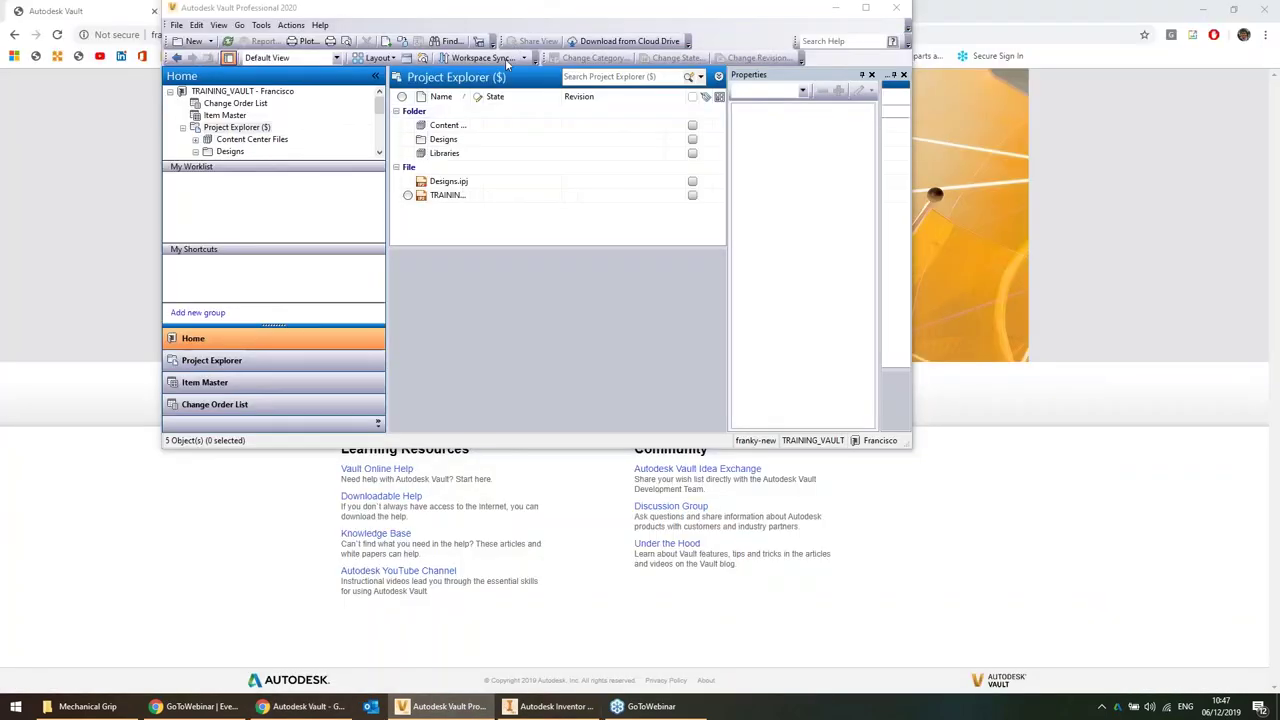
drag(560, 8, 700, 3)
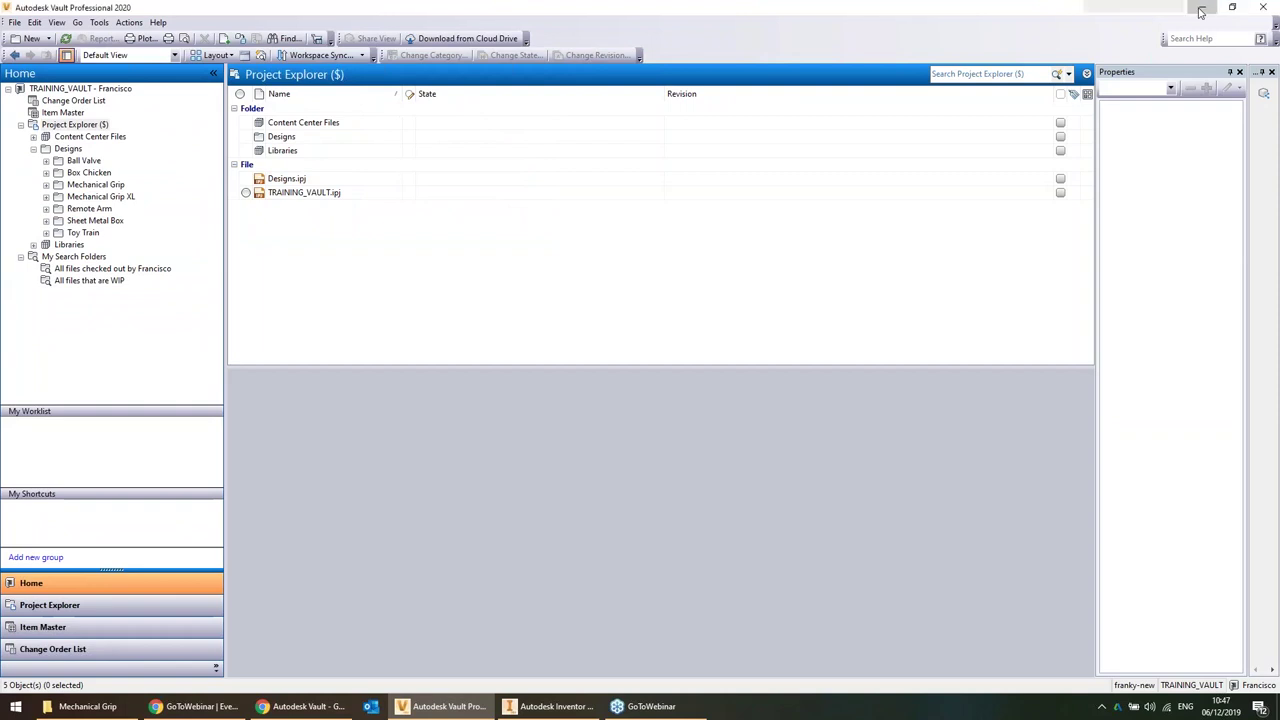
click(1203, 8)
Replace the Administrator account with the presenter's user name and sign in to TRAINING_VAULT with read-only access
click(382, 205)
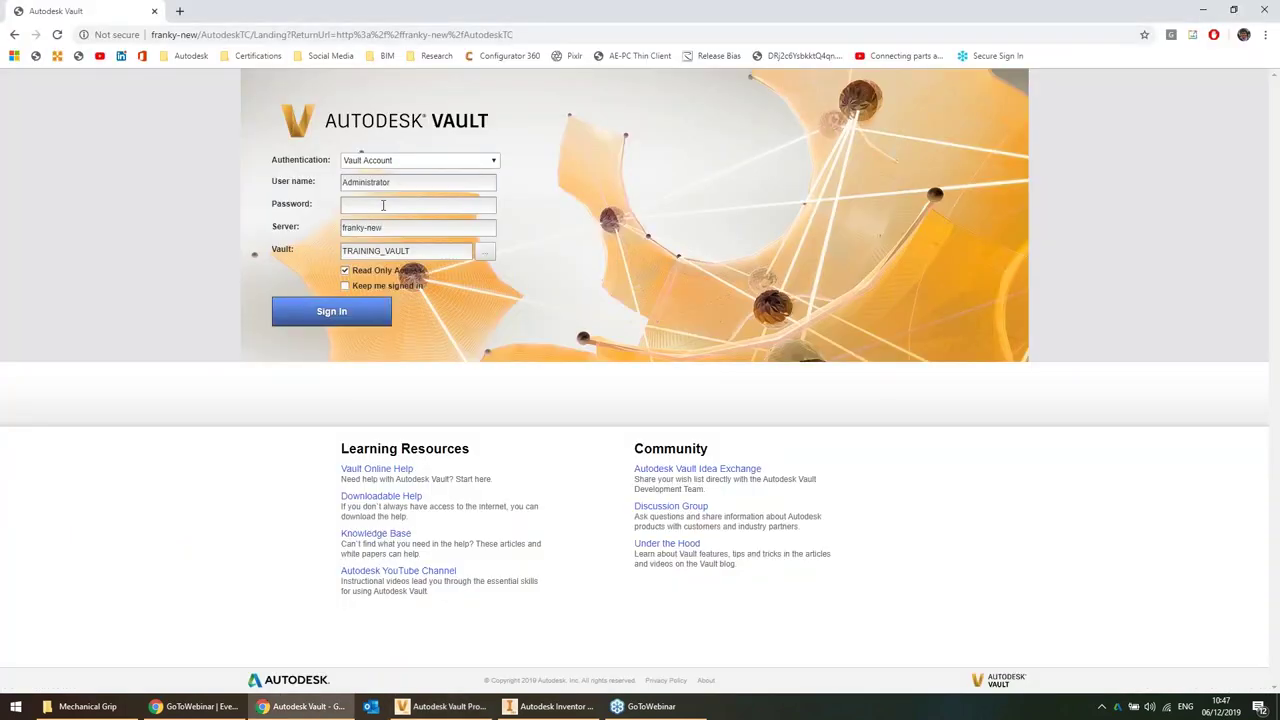
double_click(407, 185)
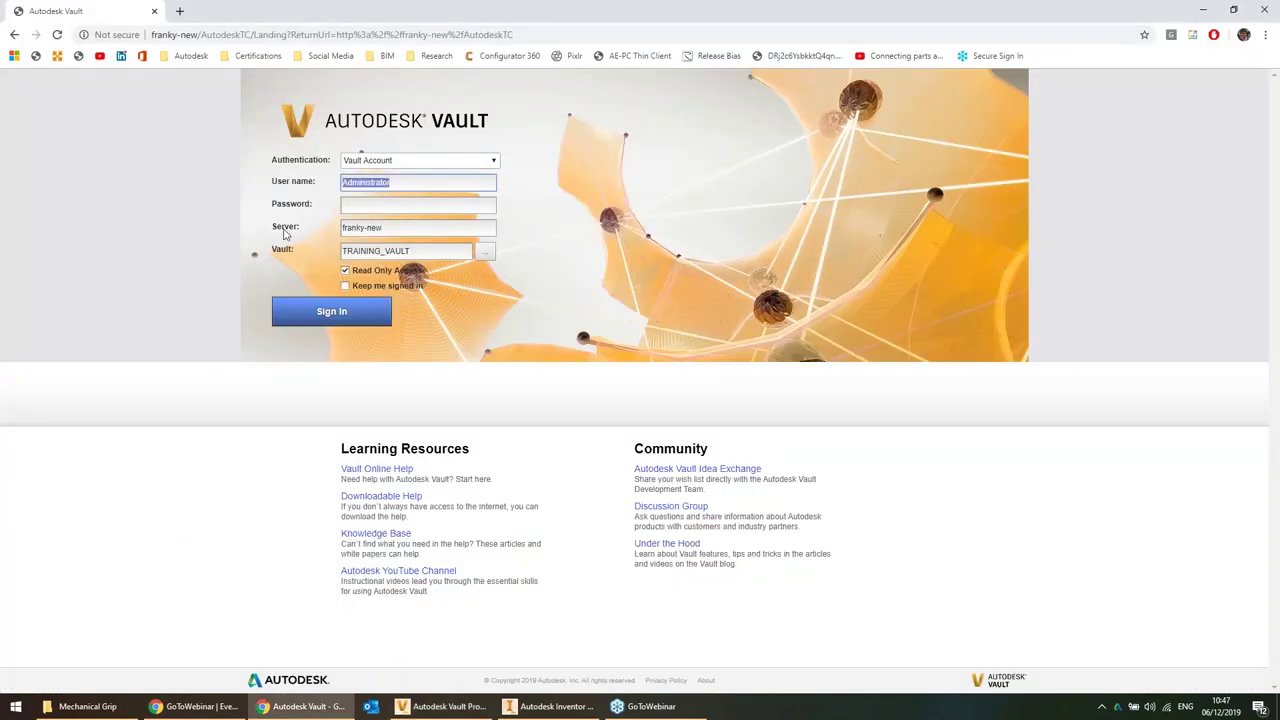
text(Francisco)
click(347, 313)
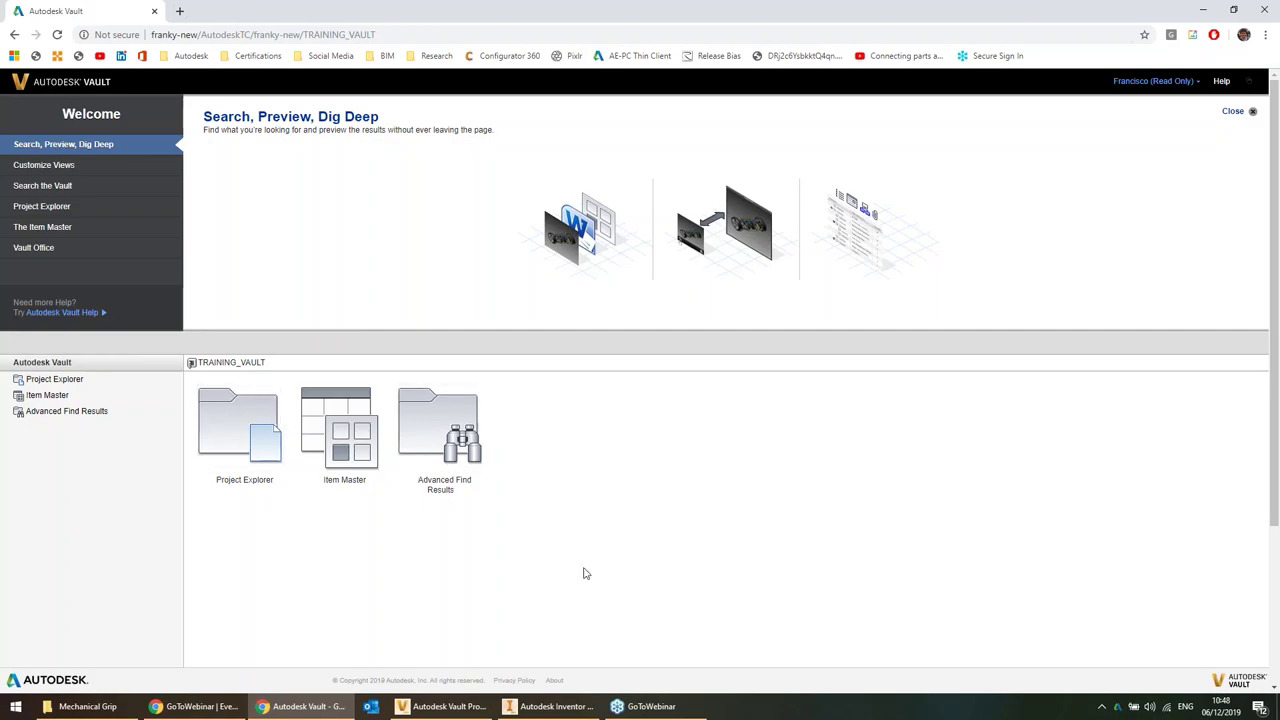
Switch to Vault Professional and open the Remote Arm folder under Designs
click(541, 706)
click(443, 706)
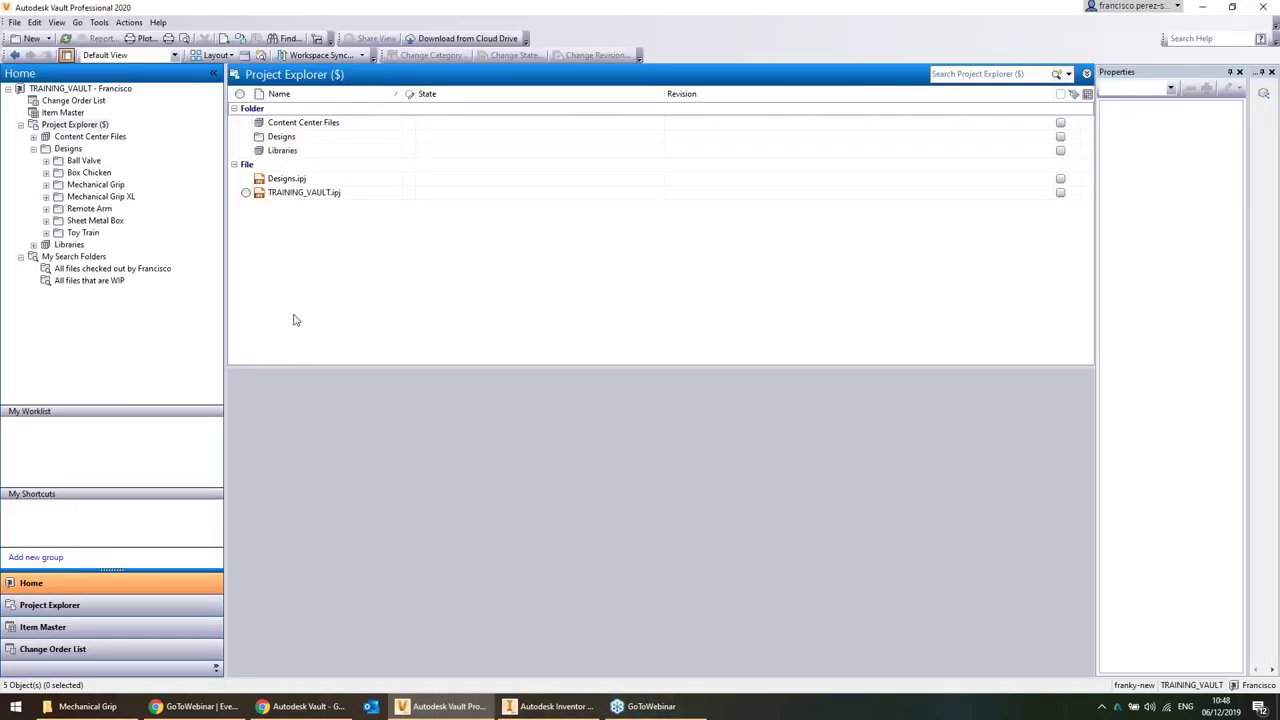
click(85, 184)
click(92, 208)
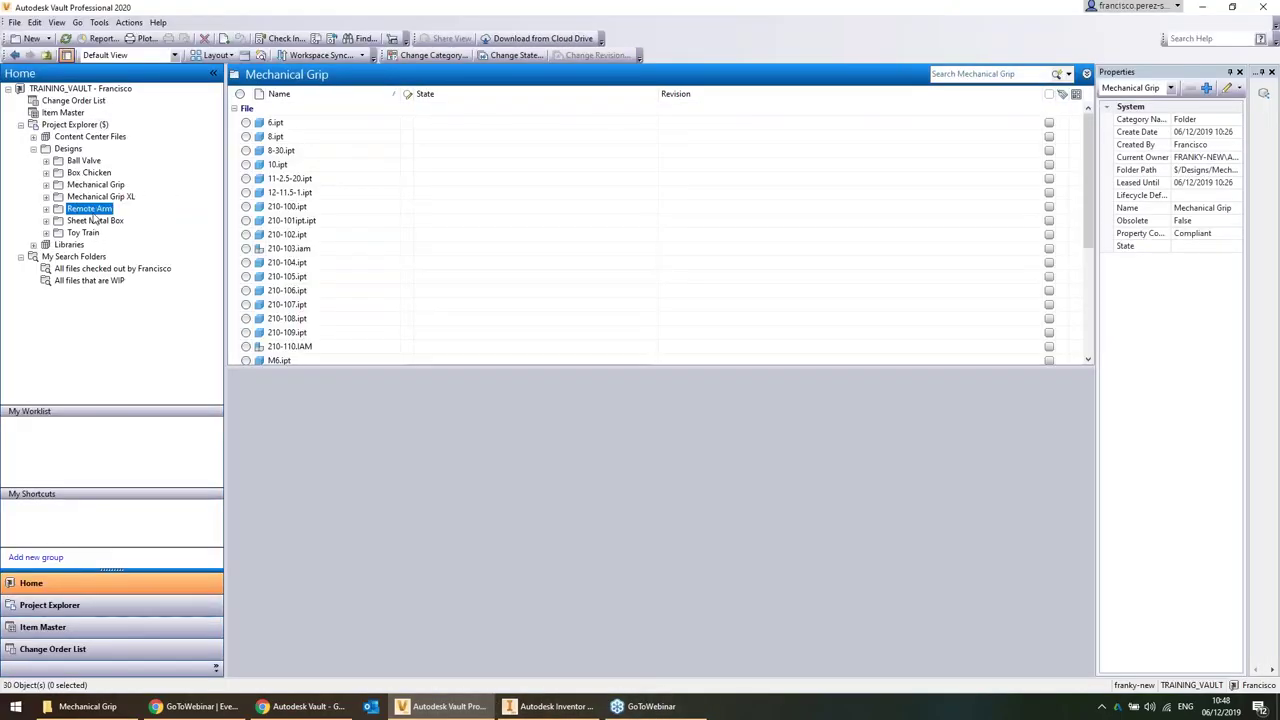
Select every file in the Remote Arm folder and change their category to R&D
click(380, 193)
scroll(360, 261, down, 1)
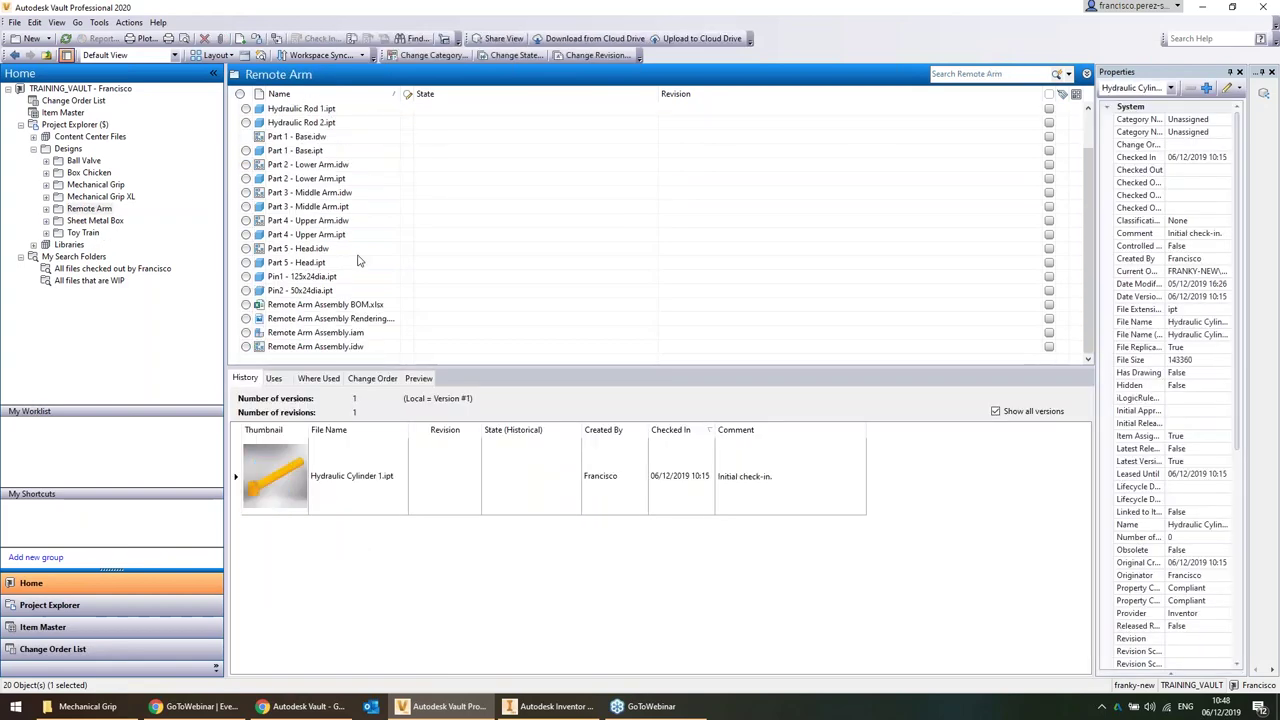
drag(383, 367, 375, 508)
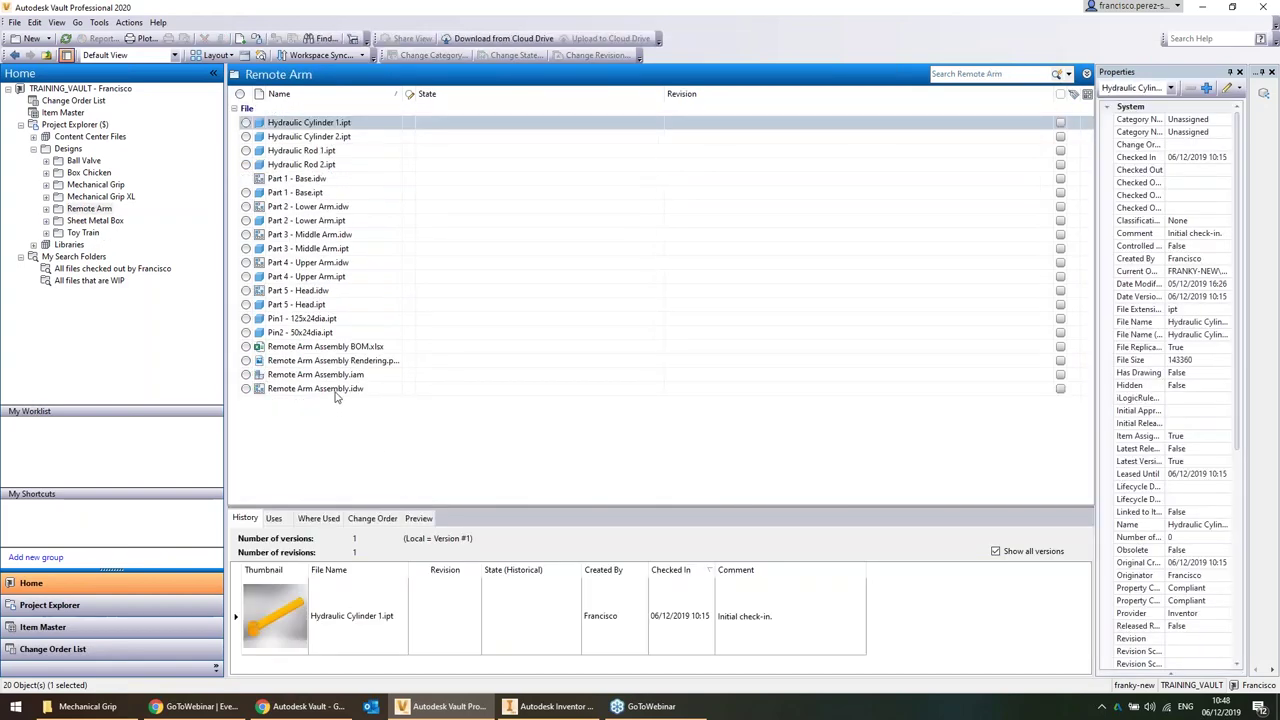
shift+click(337, 389)
right_click(339, 350)
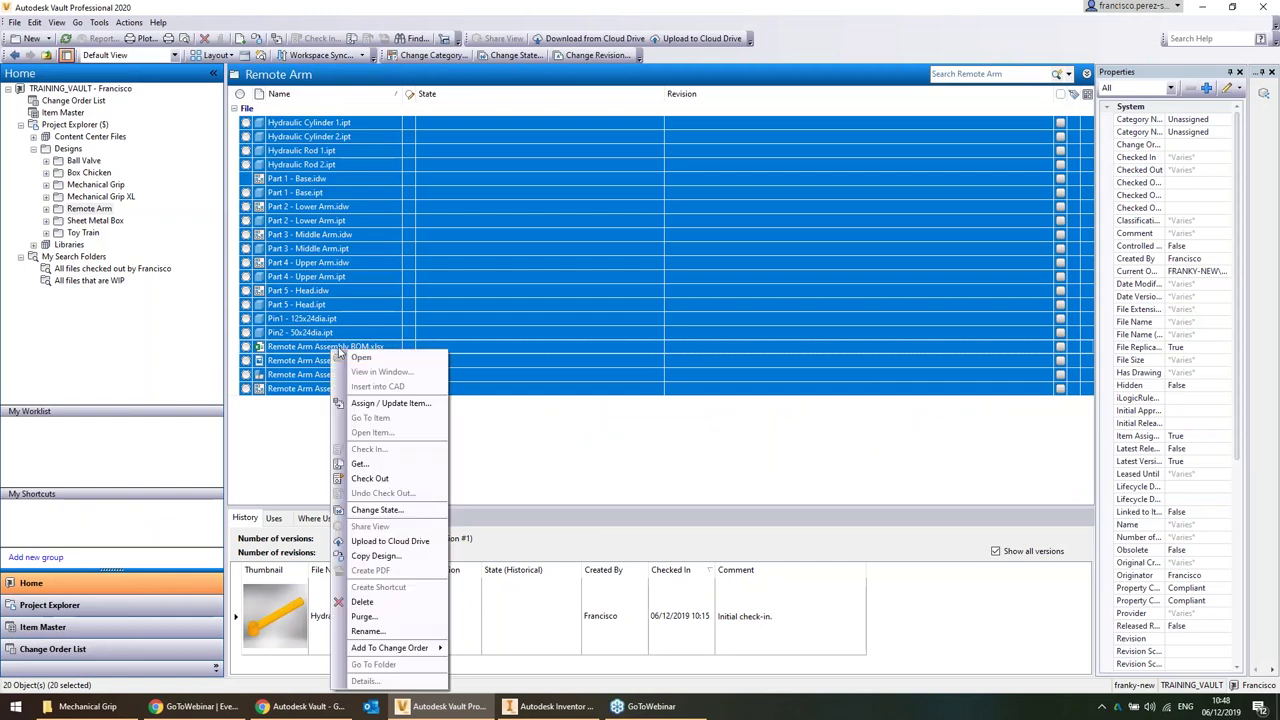
click(430, 55)
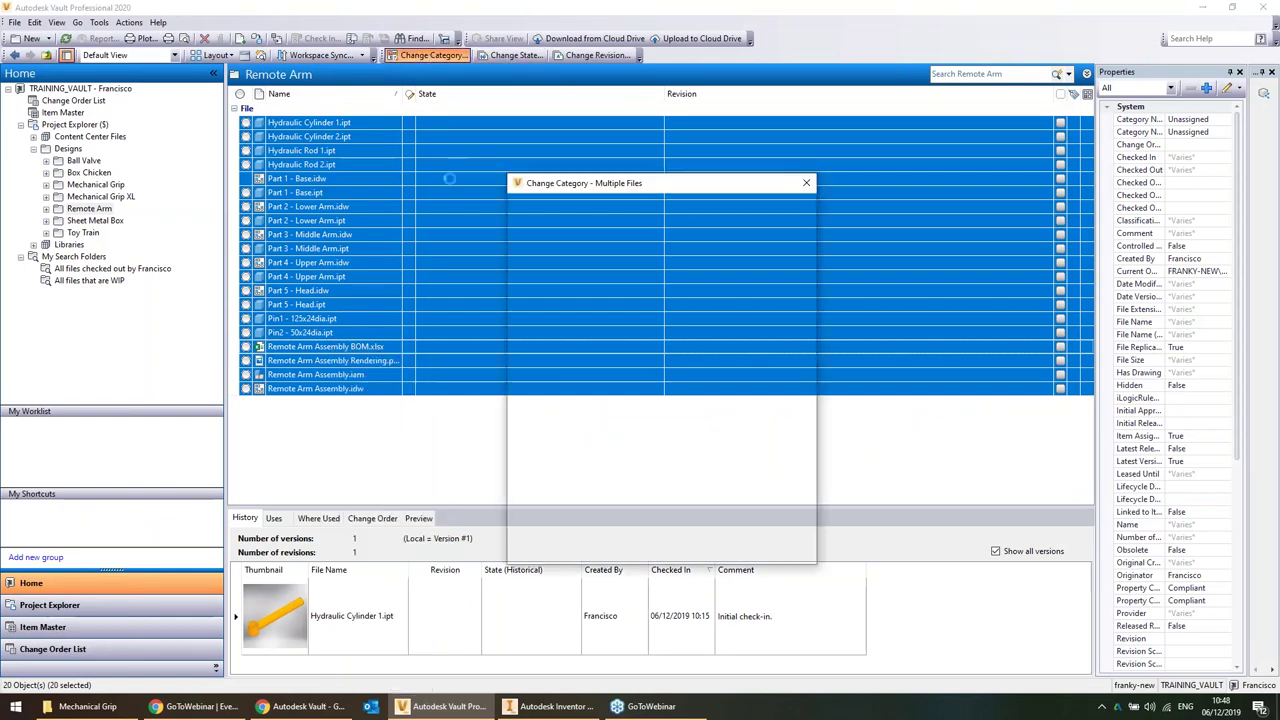
click(597, 230)
click(600, 254)
click(632, 543)
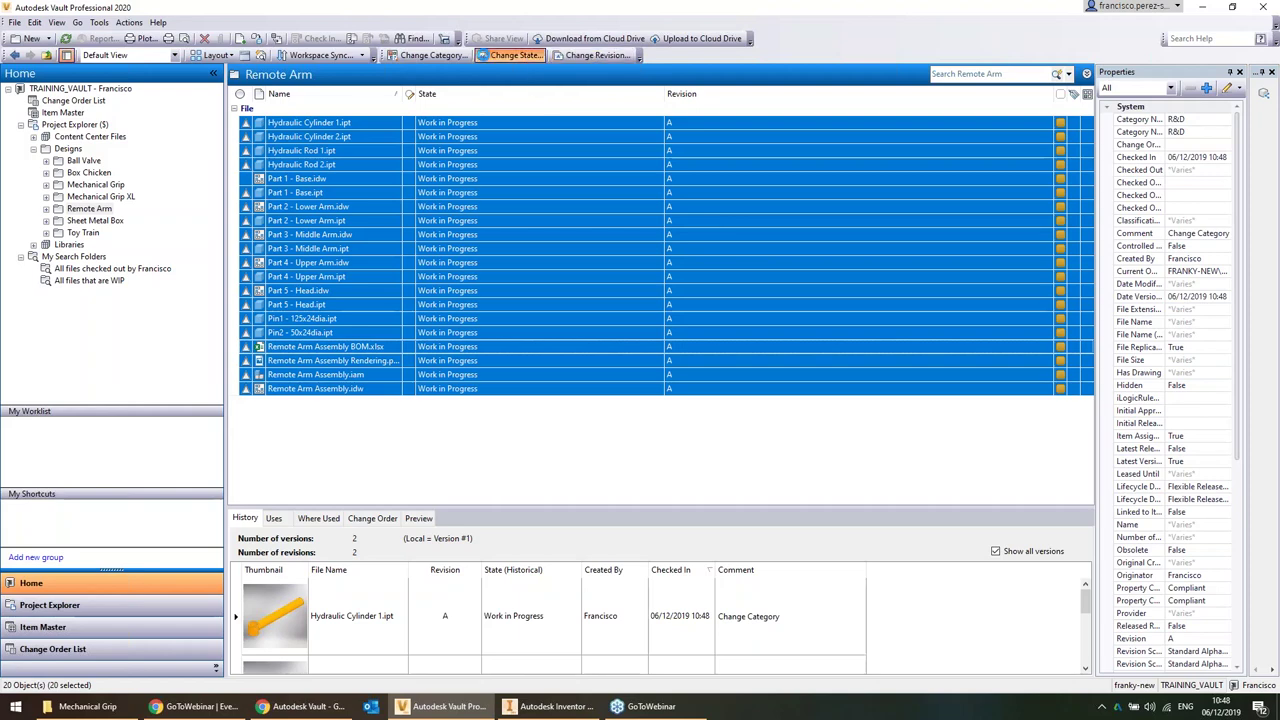
Change the state of all Remote Arm files to Released with the comment "Released to manufacturing"
click(515, 55)
click(355, 205)
click(357, 248)
click(339, 505)
text(Released to manufacturing)
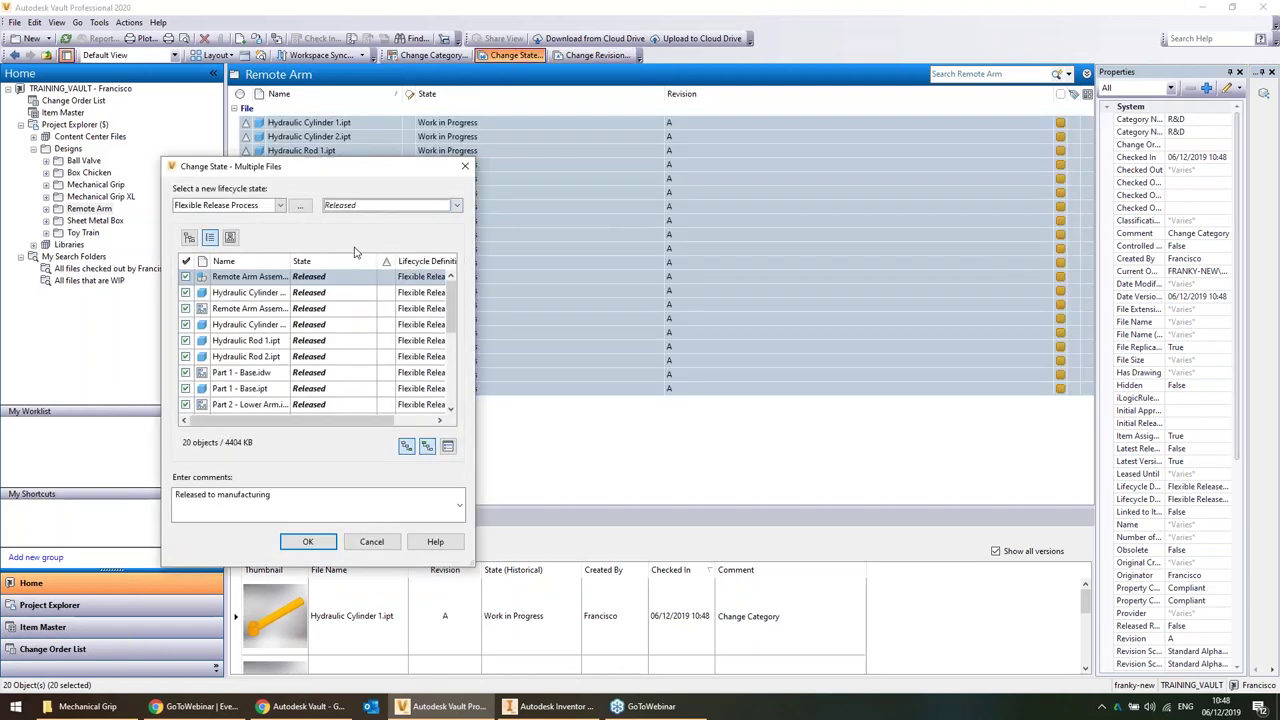
click(308, 542)
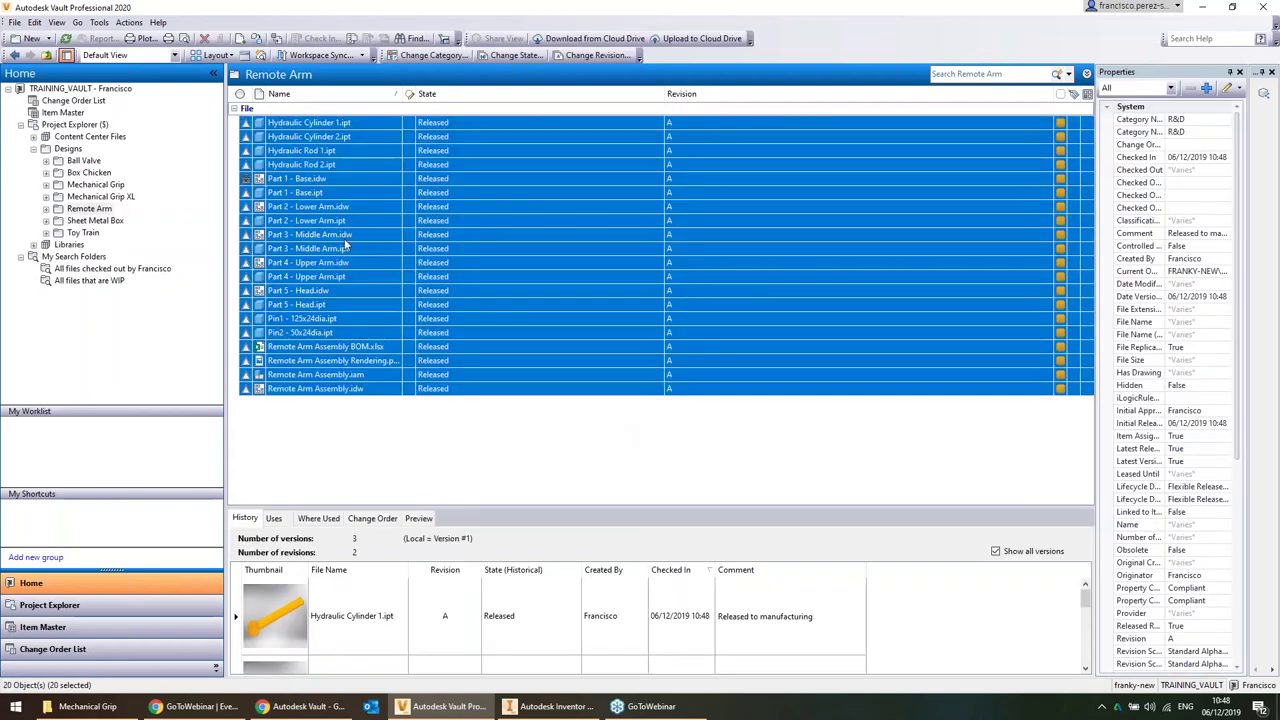
click(343, 234)
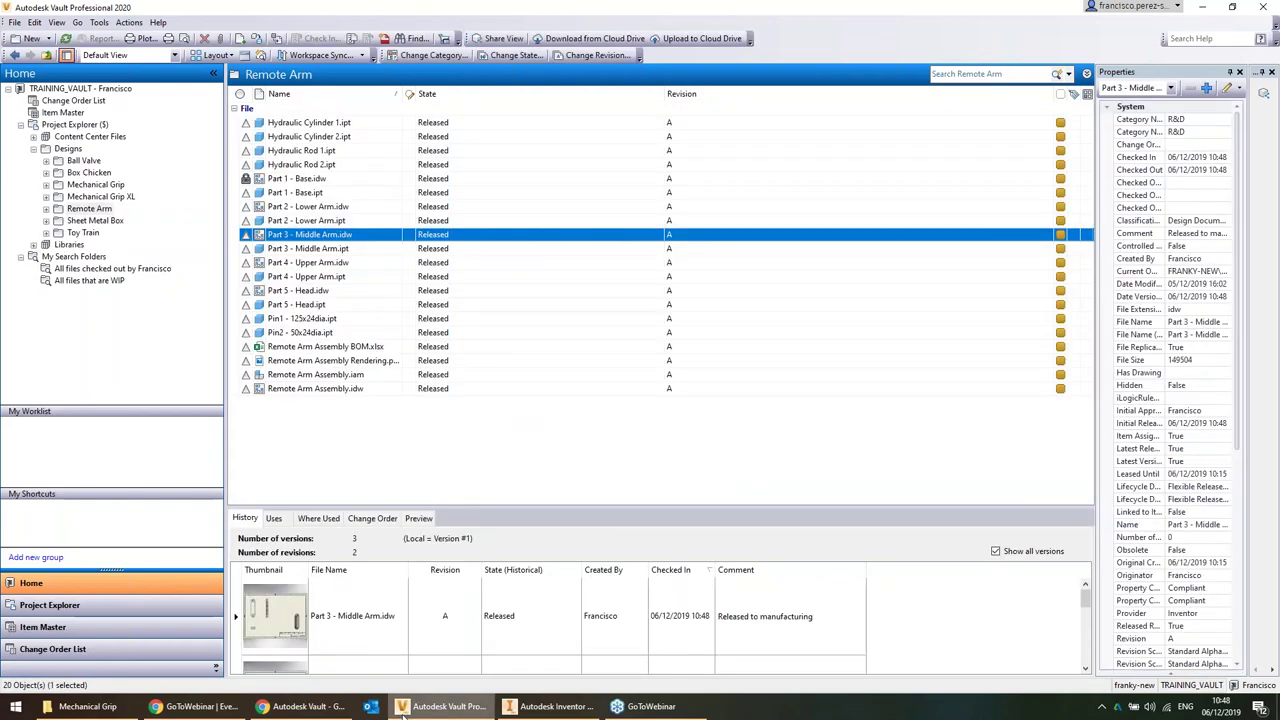
Switch to the Vault web client in Chrome and open the Designs folder in the Project Explorer
click(300, 706)
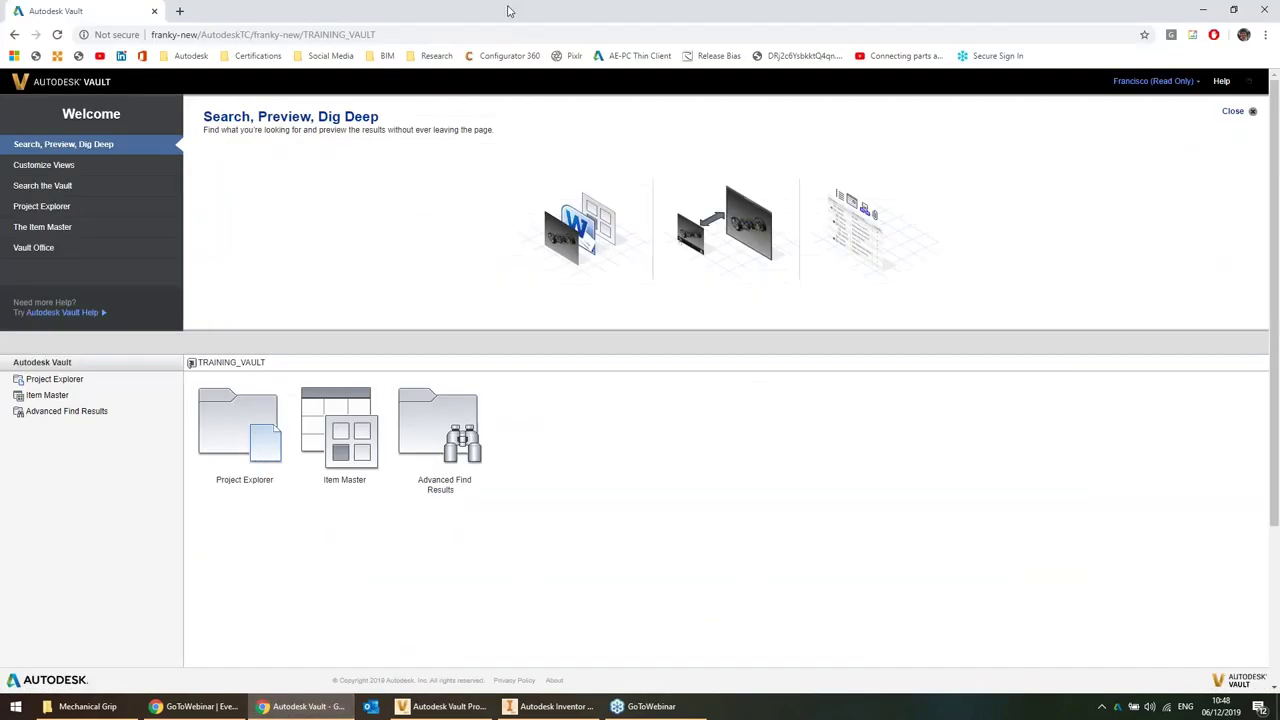
drag(507, 10, 546, 6)
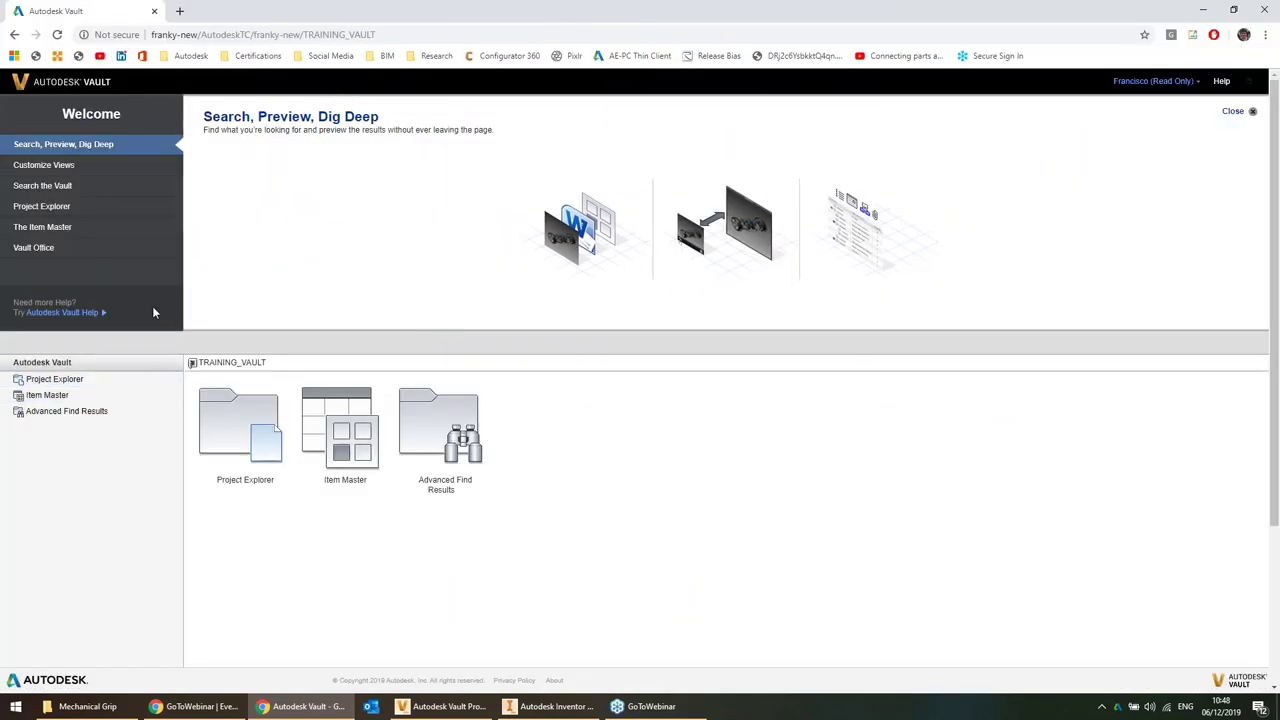
click(267, 37)
click(197, 377)
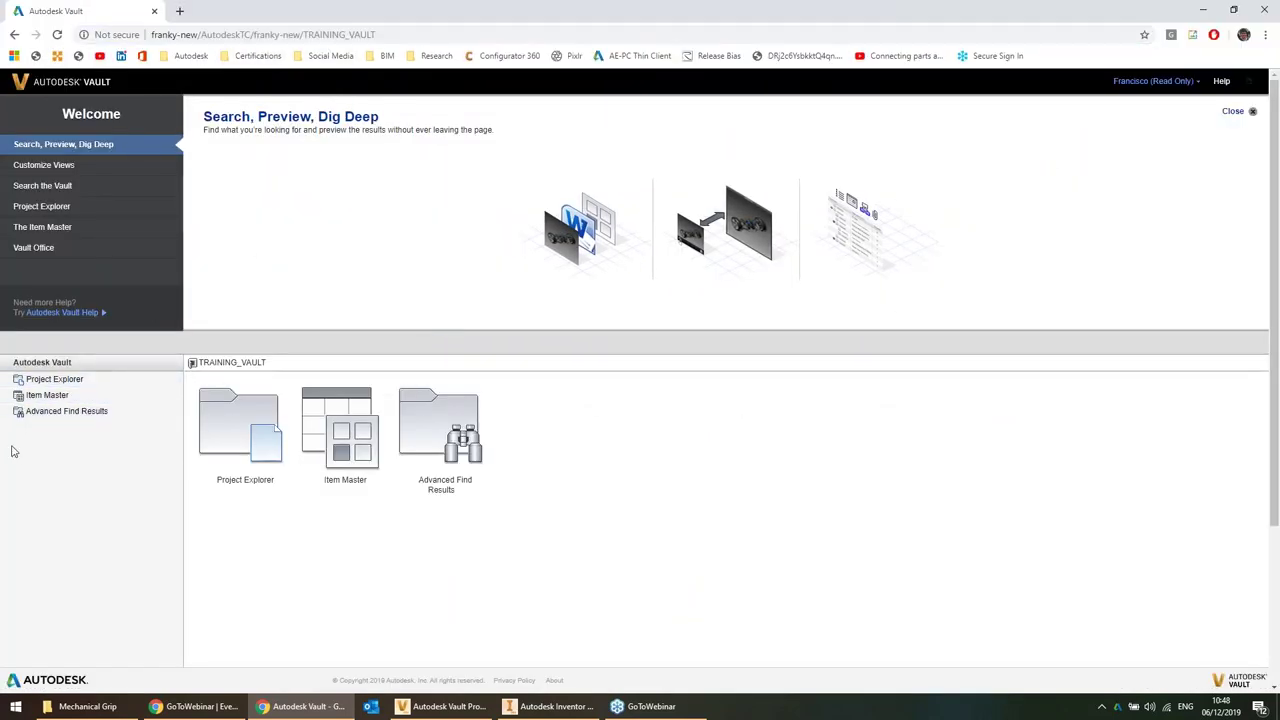
click(84, 386)
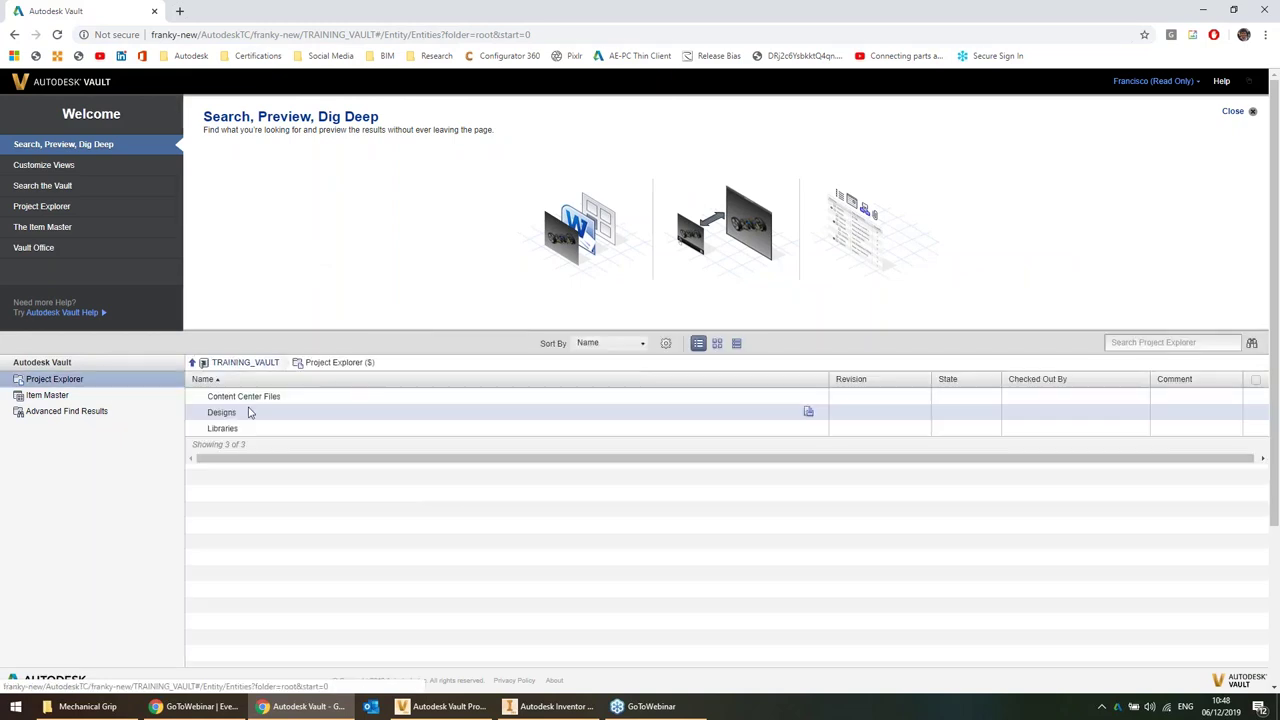
click(224, 412)
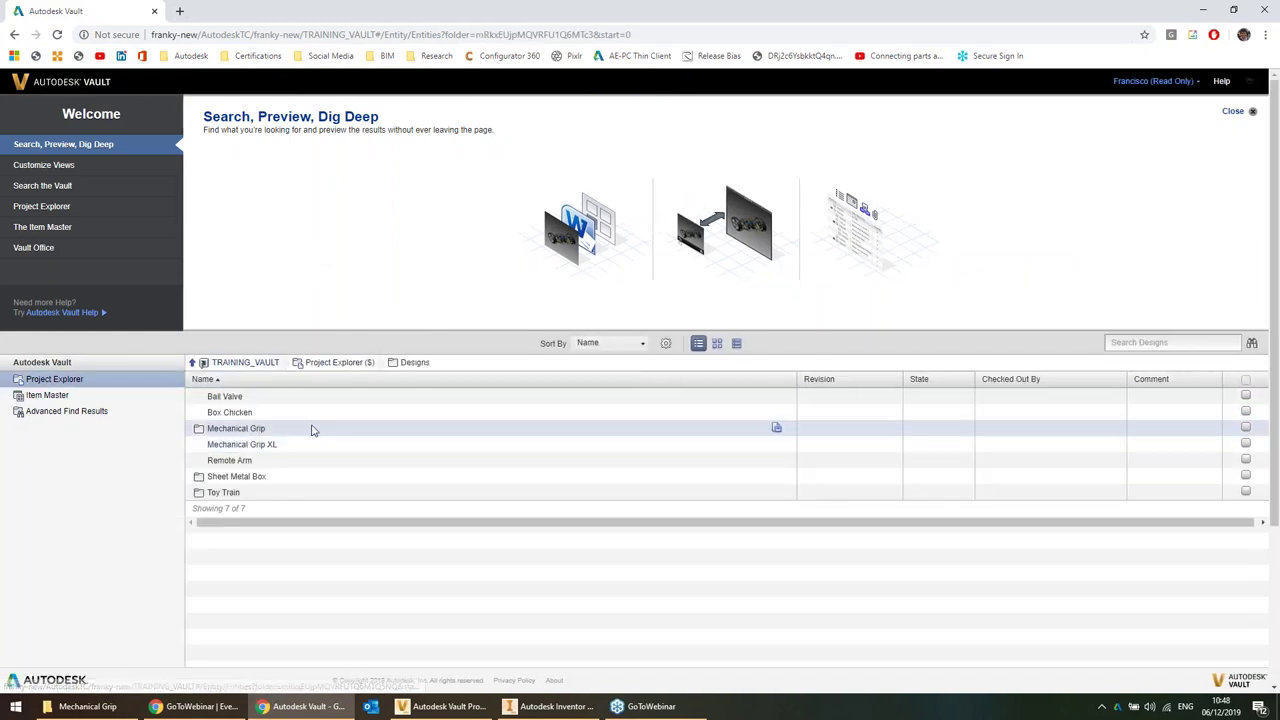
Open the Remote Arm folder in the web client and show the file details of Part 1 - Base.idw
click(232, 461)
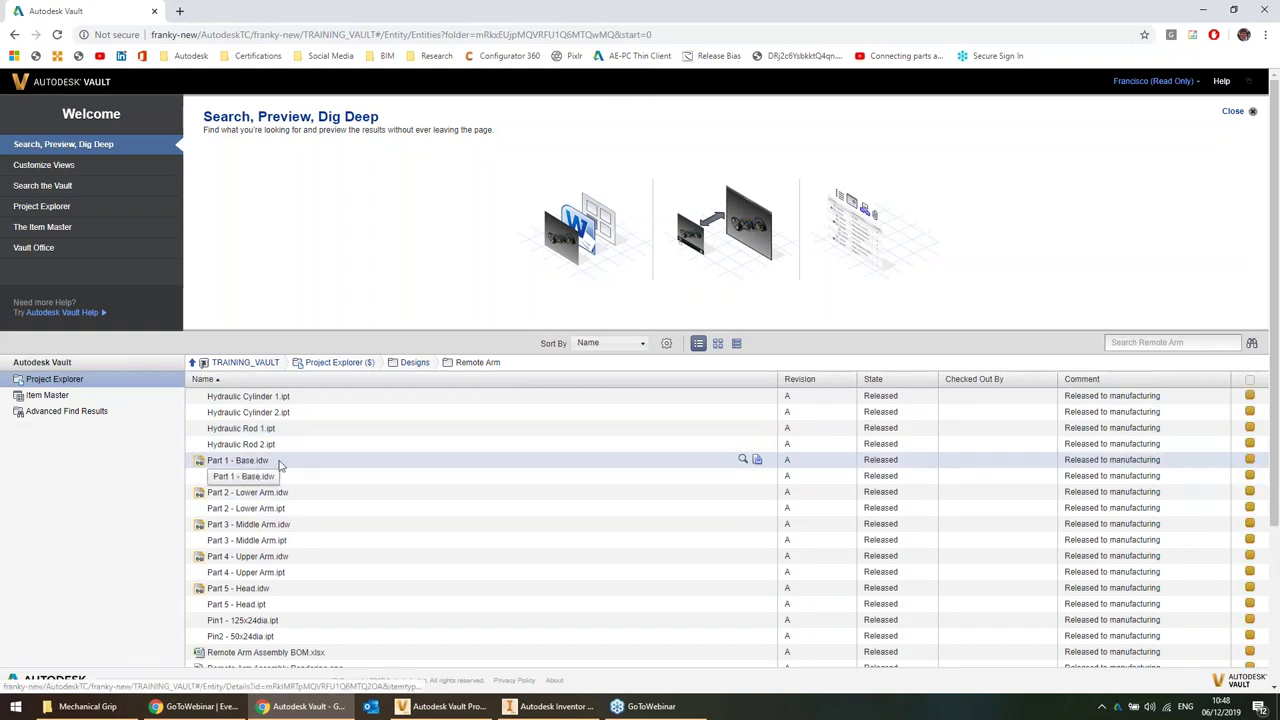
scroll(310, 545, down, 1)
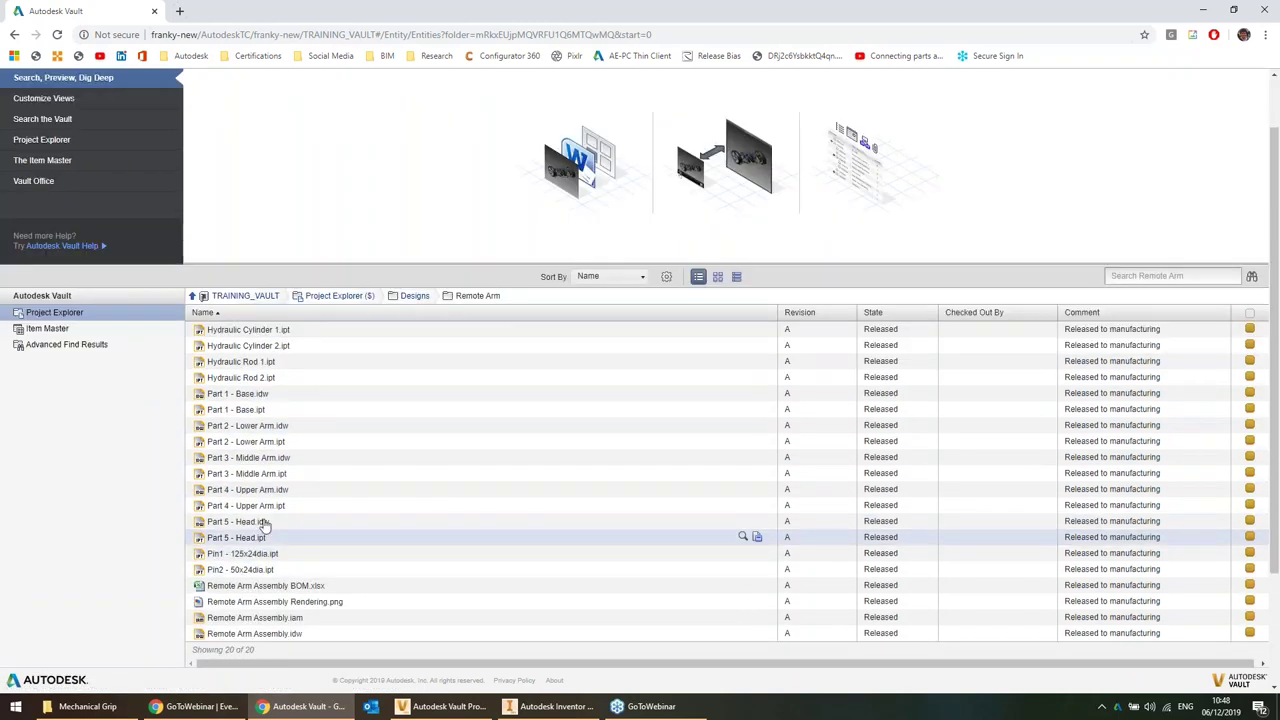
scroll(268, 452, up, 1)
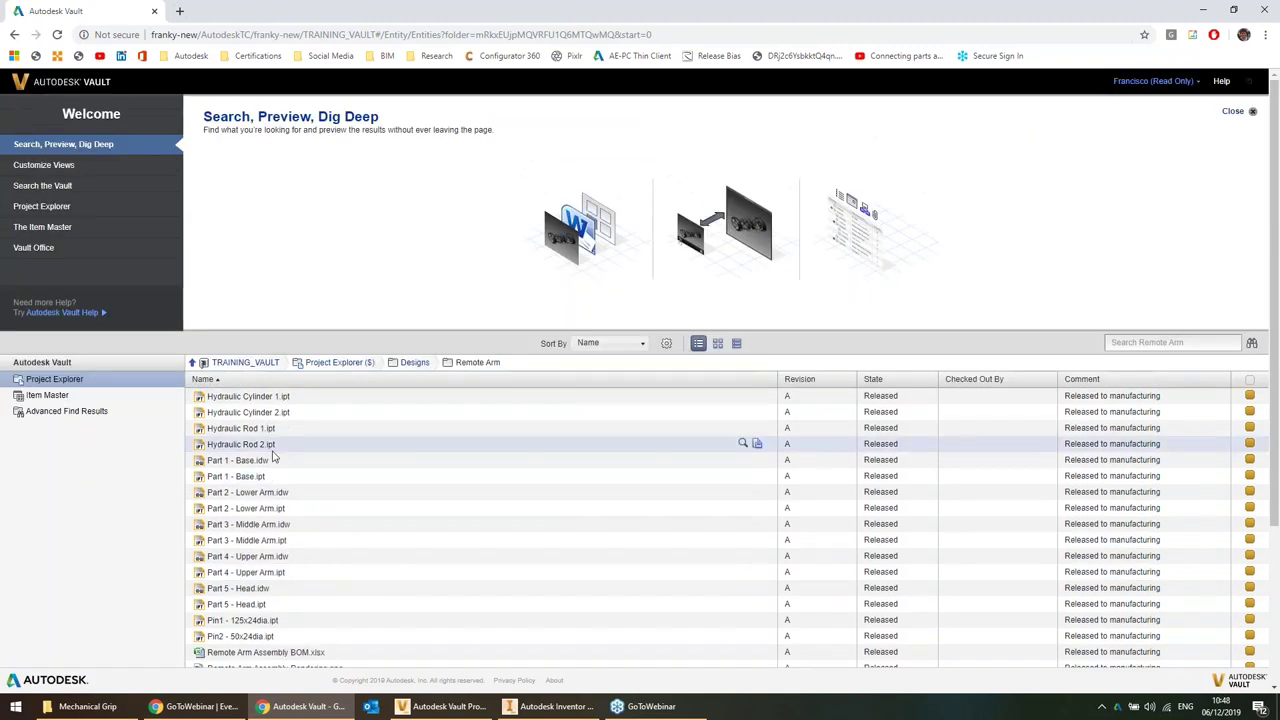
click(258, 460)
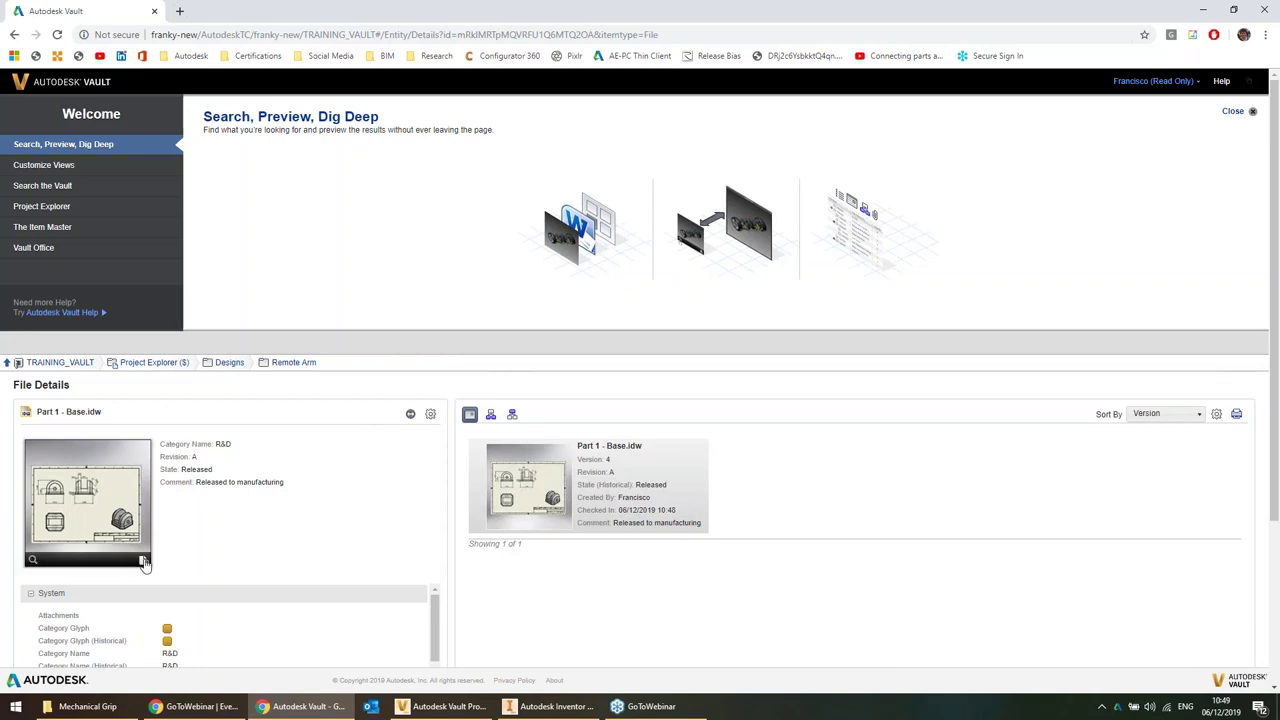
Download Part 1 - Base.idw from its file details into the System folder on the DATA (D:) drive
click(144, 563)
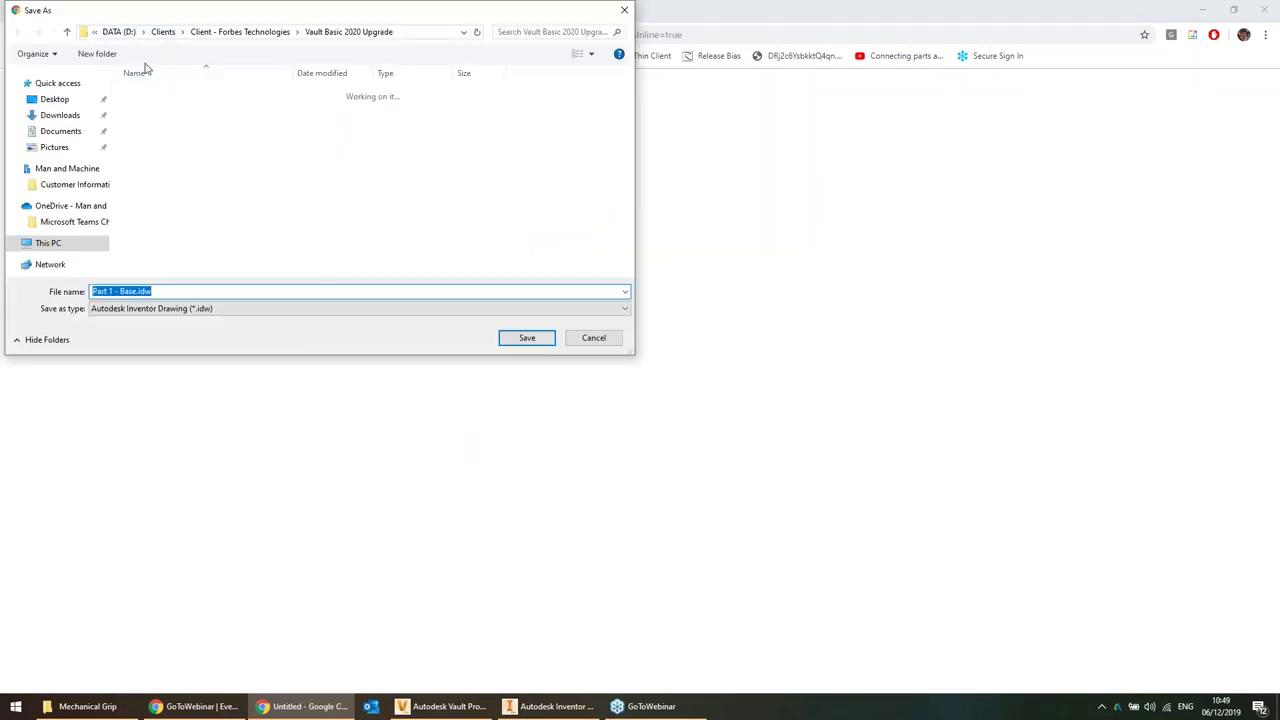
click(66, 249)
click(354, 246)
double_click(354, 246)
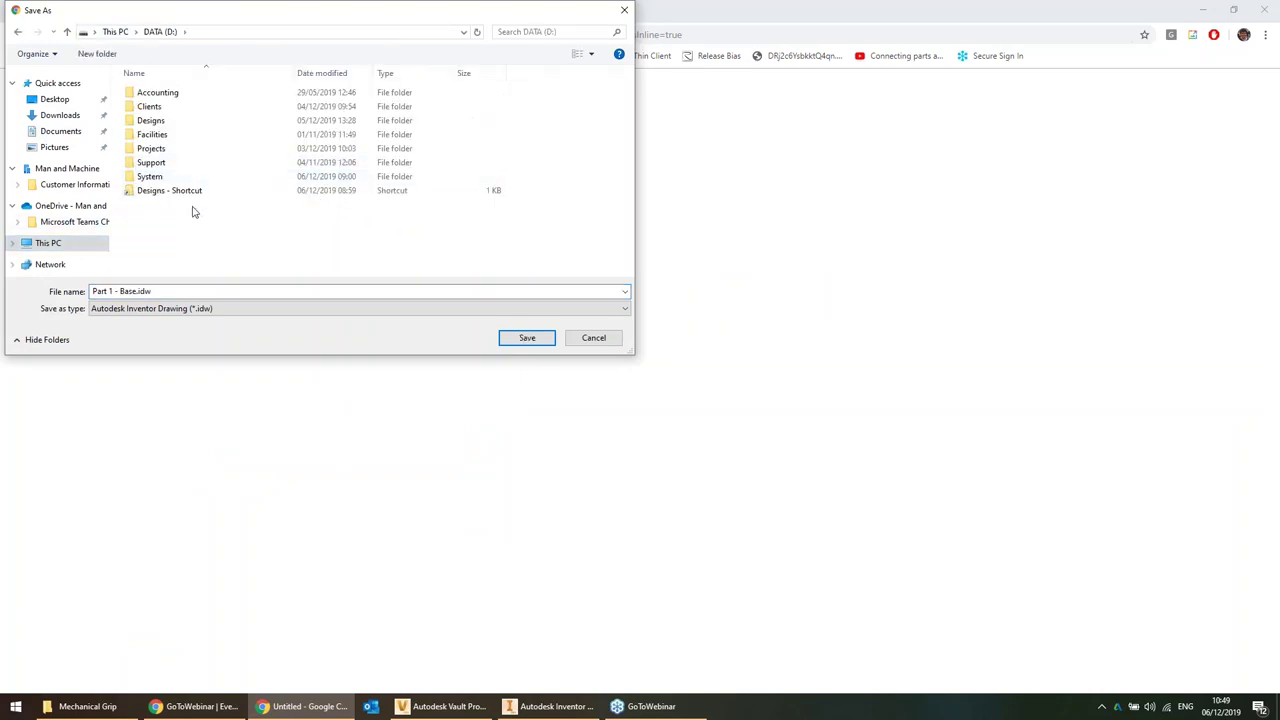
click(158, 178)
double_click(158, 178)
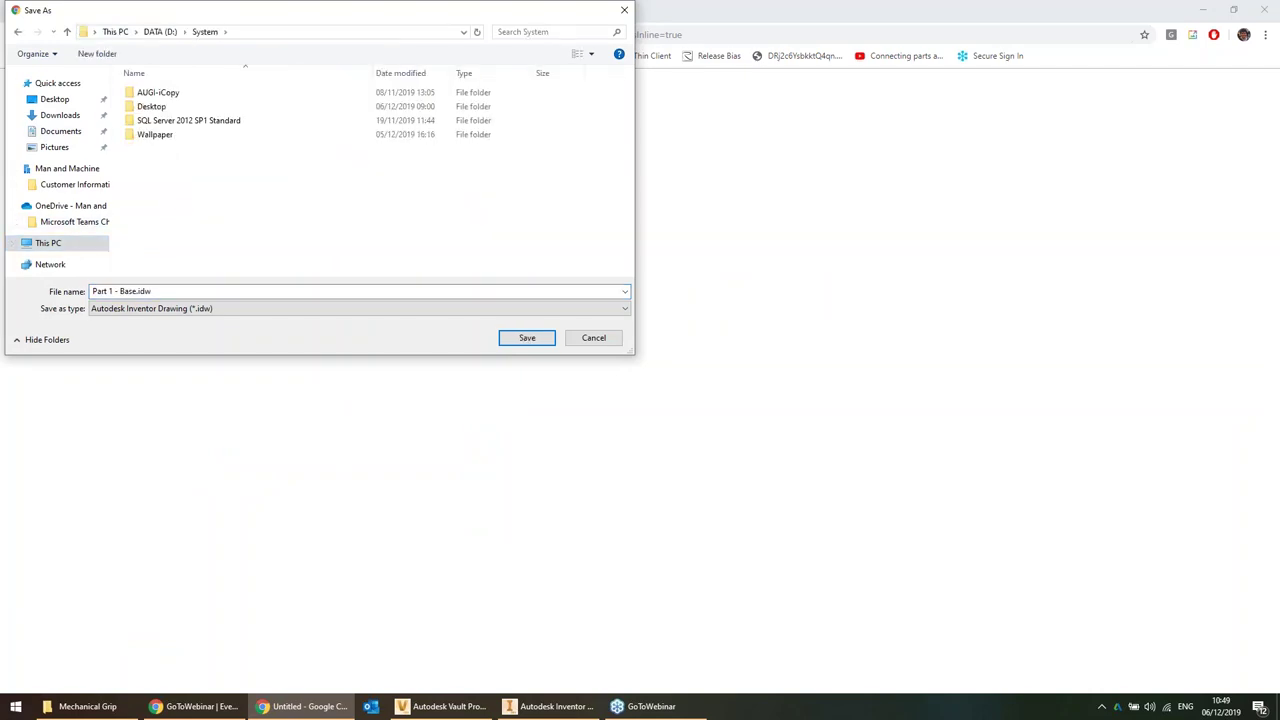
click(545, 338)
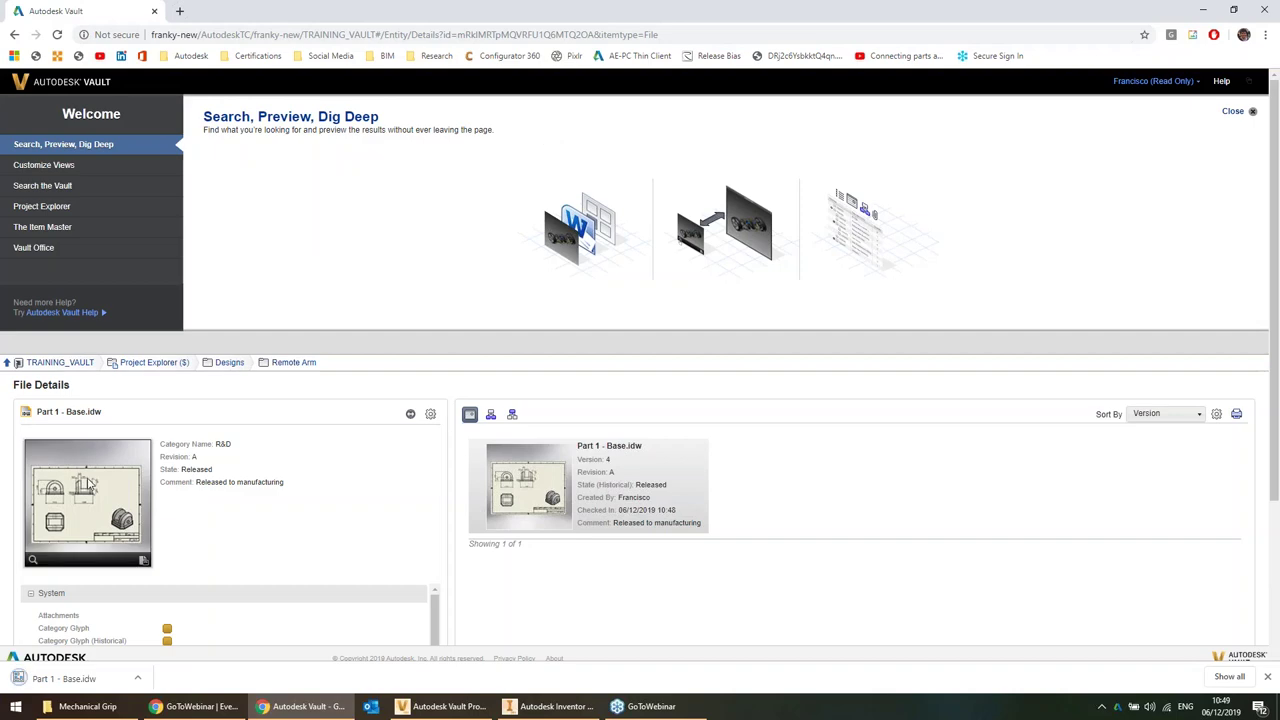
View the enlarged thumbnail of Part 1 - Base.idw and close the preview
click(35, 563)
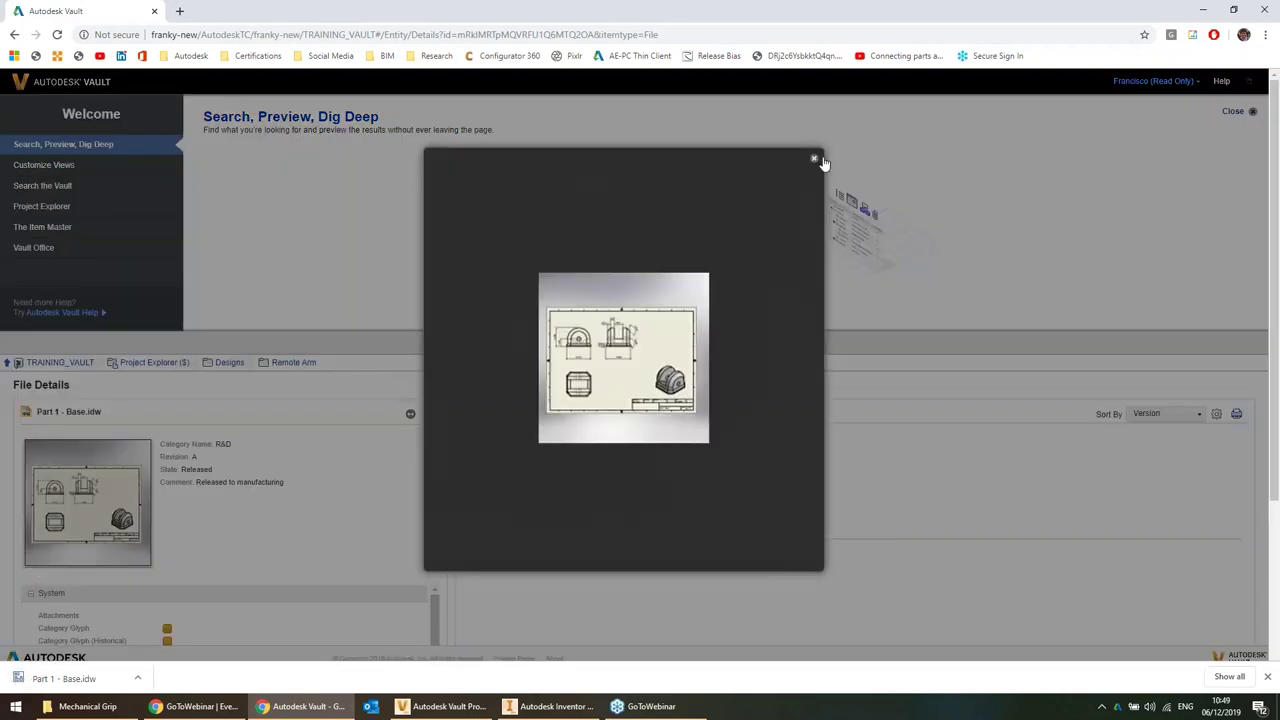
click(814, 158)
right_click(89, 491)
key(Escape)
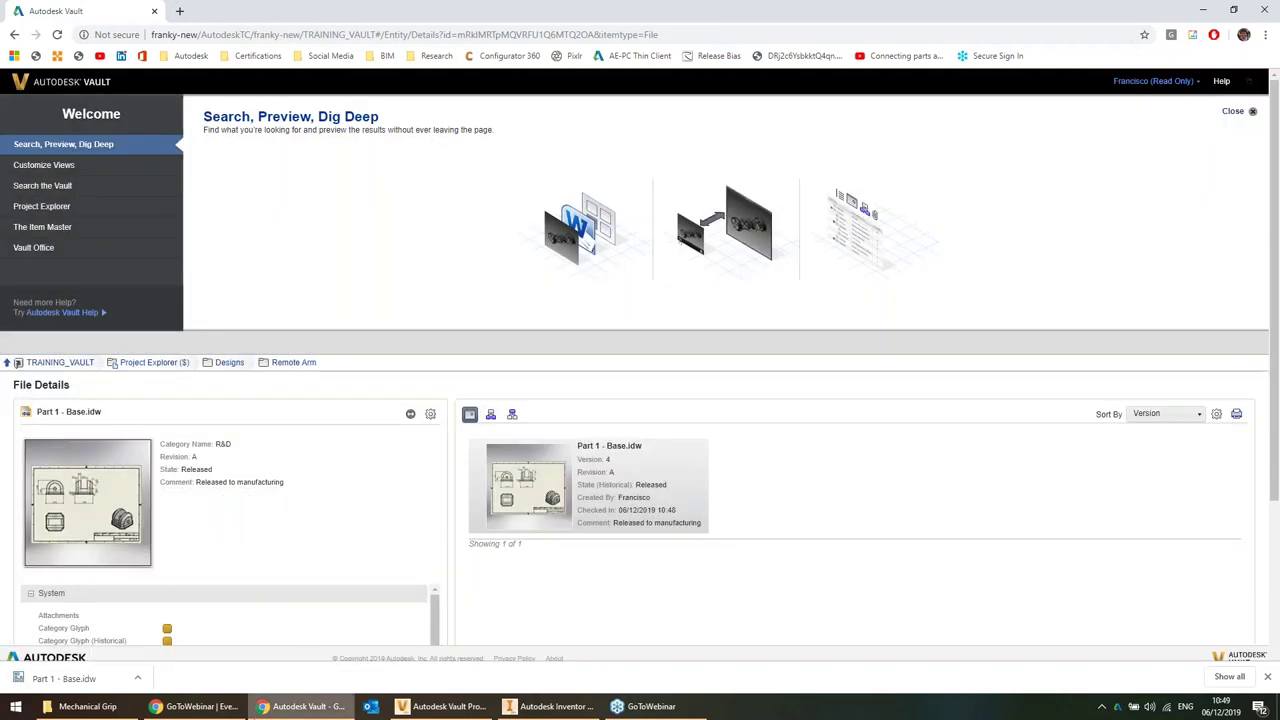
Open the downloaded Part 1 - Base.idw in Inventor and examine its drawing views and dimensions
click(64, 678)
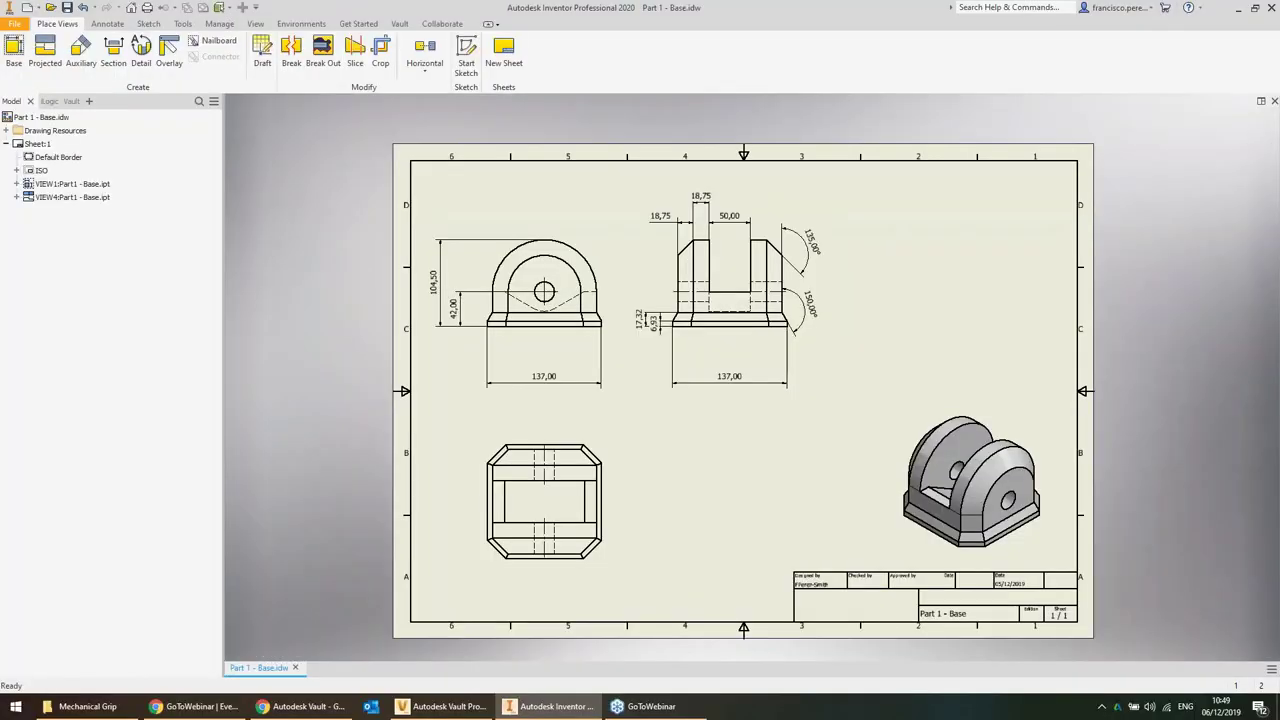
click(300, 706)
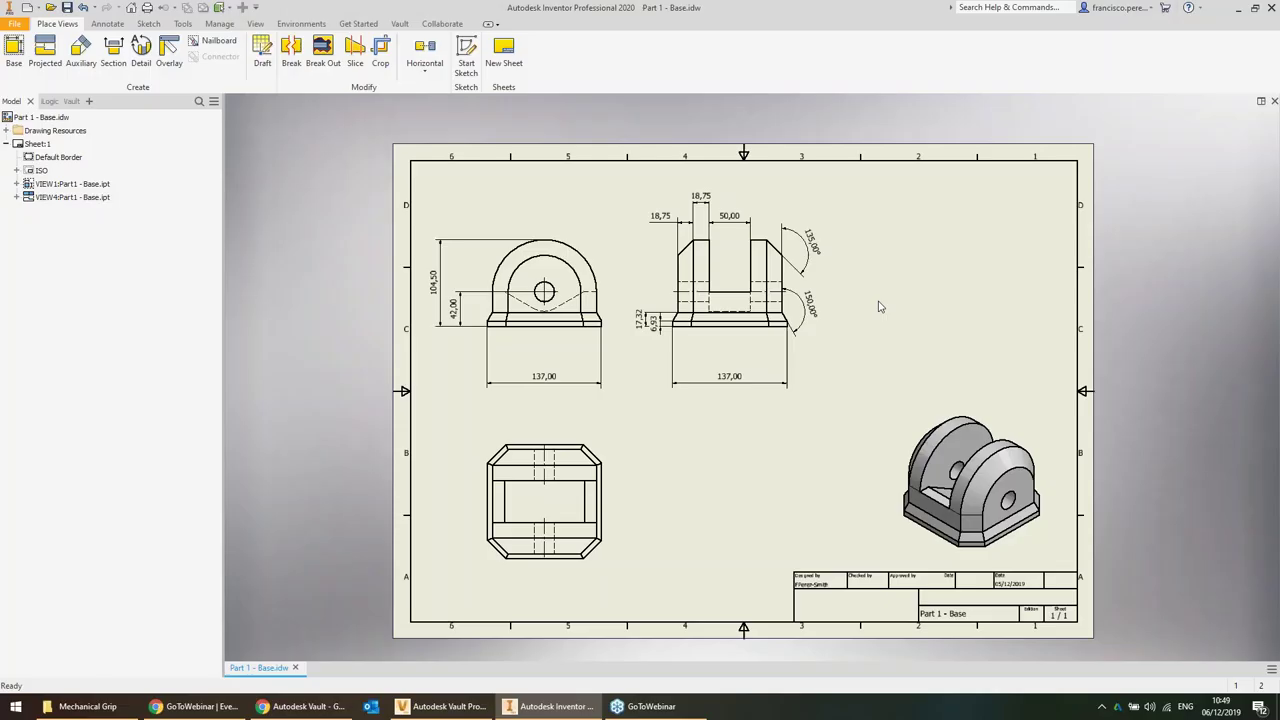
click(1203, 10)
scroll(749, 289, down, 3)
mouse_move(793, 359)
middle_down()
mouse_move(758, 246)
mouse_move(826, 323)
mouse_move(857, 337)
middle_up()
scroll(852, 322, up, 3)
scroll(857, 320, down, 4)
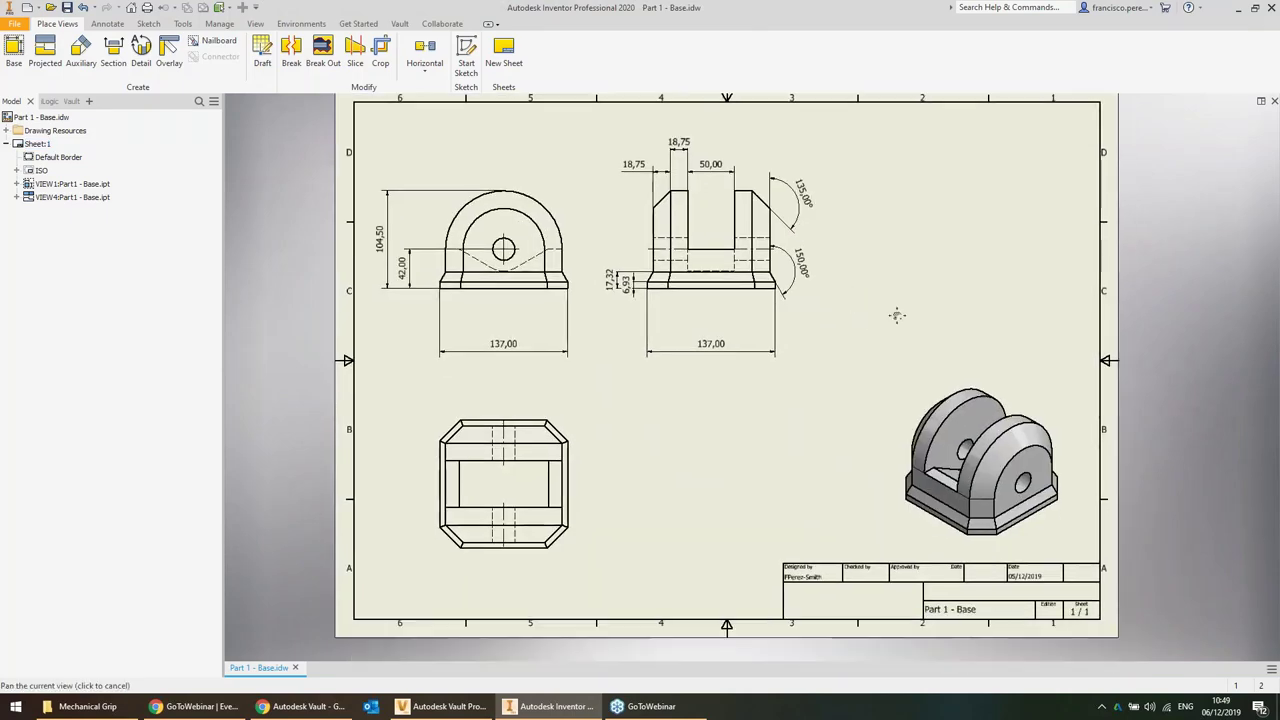
mouse_move(930, 316)
middle_down()
mouse_move(835, 277)
mouse_move(805, 318)
mouse_move(857, 335)
mouse_move(825, 259)
middle_up()
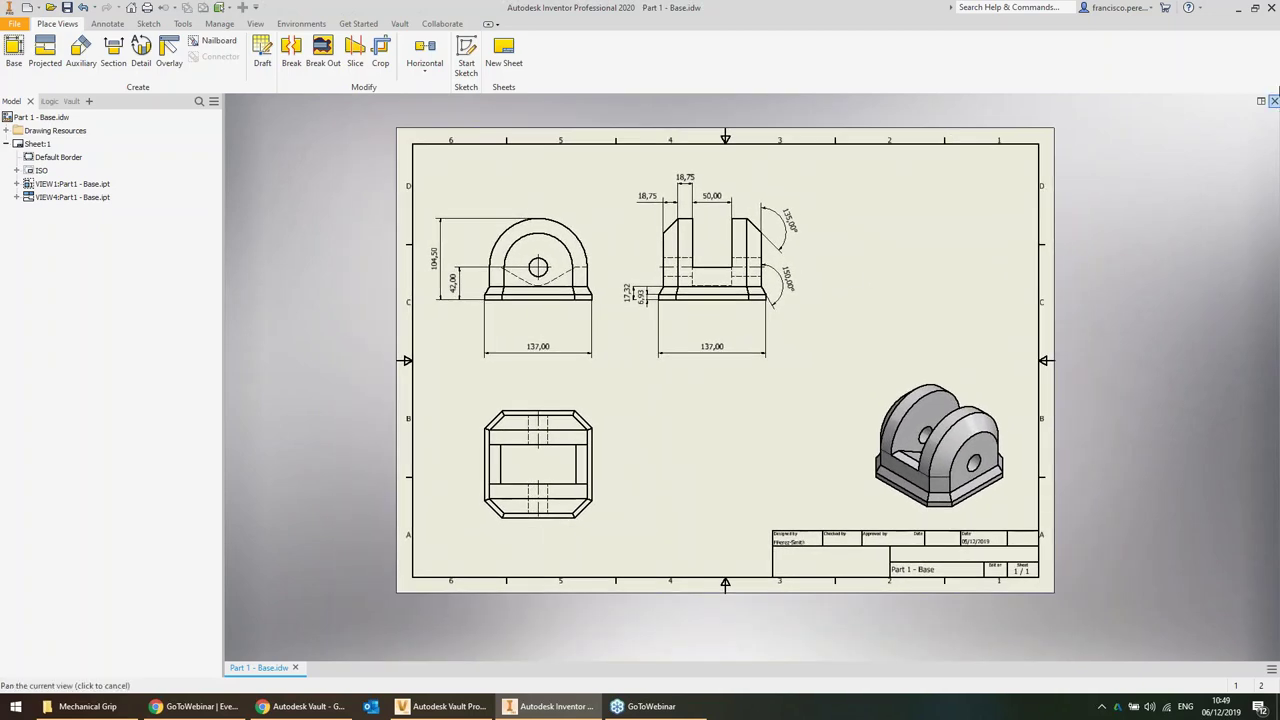
Close the Part 1 - Base drawing in Inventor and return to the Remote Arm folder in Vault Professional
click(1274, 101)
click(605, 374)
click(1238, 8)
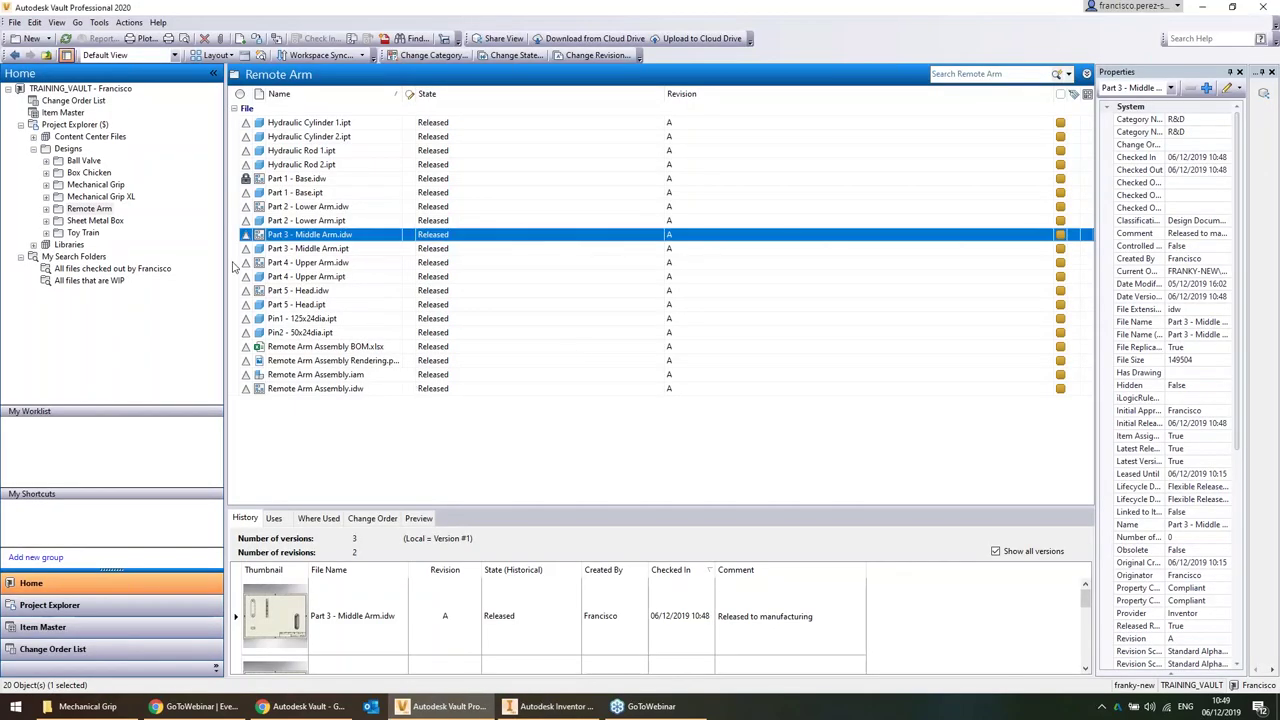
click(302, 706)
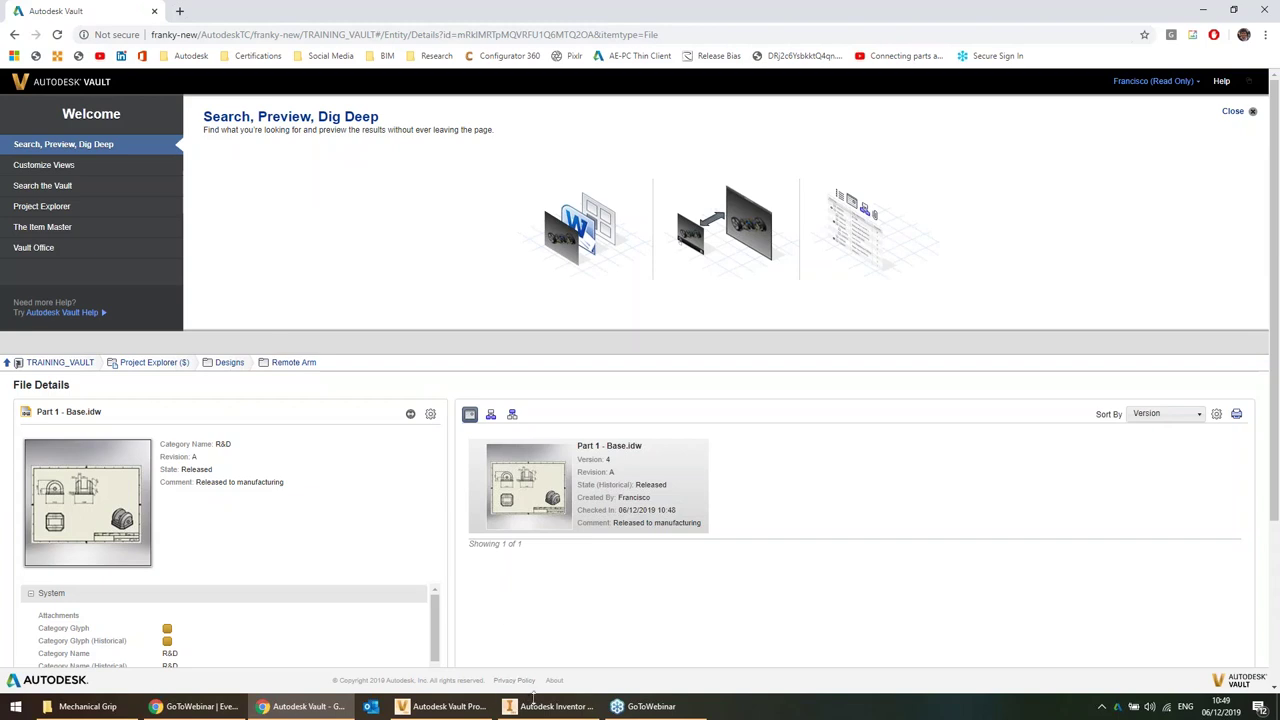
click(430, 706)
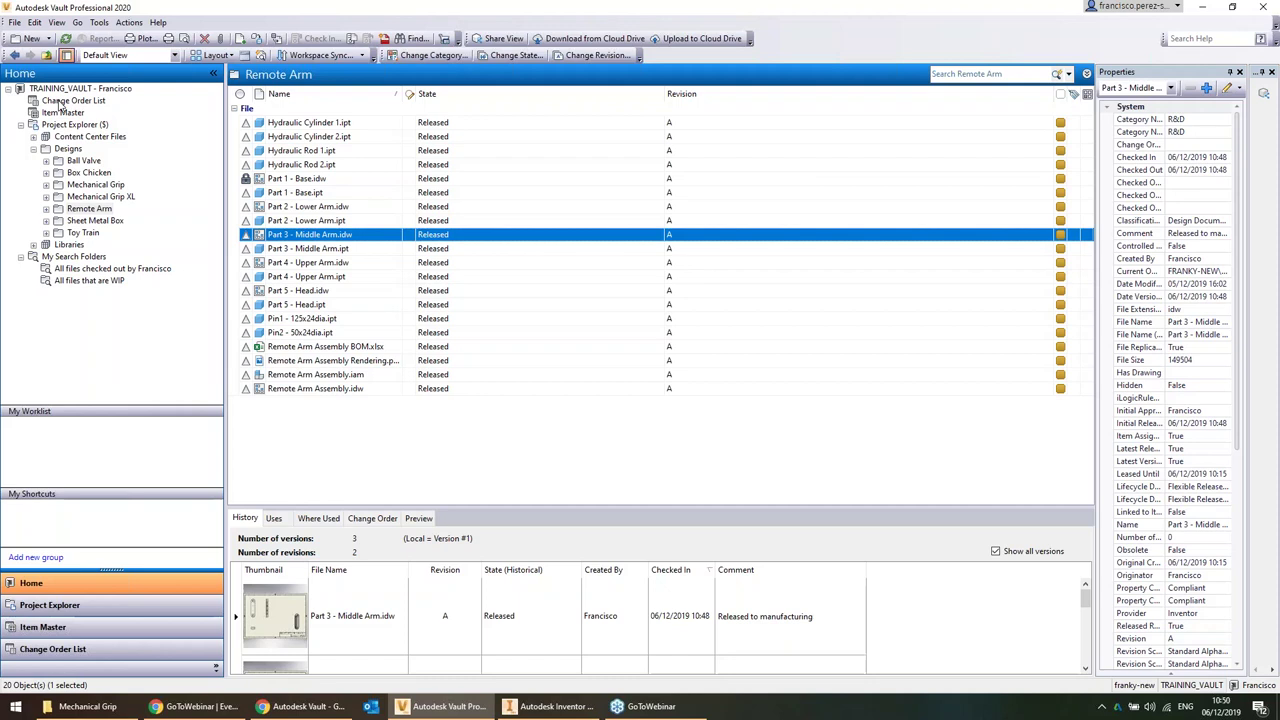
Assign an item to Remote Arm Assembly.iam in the Remote Arm folder
click(308, 124)
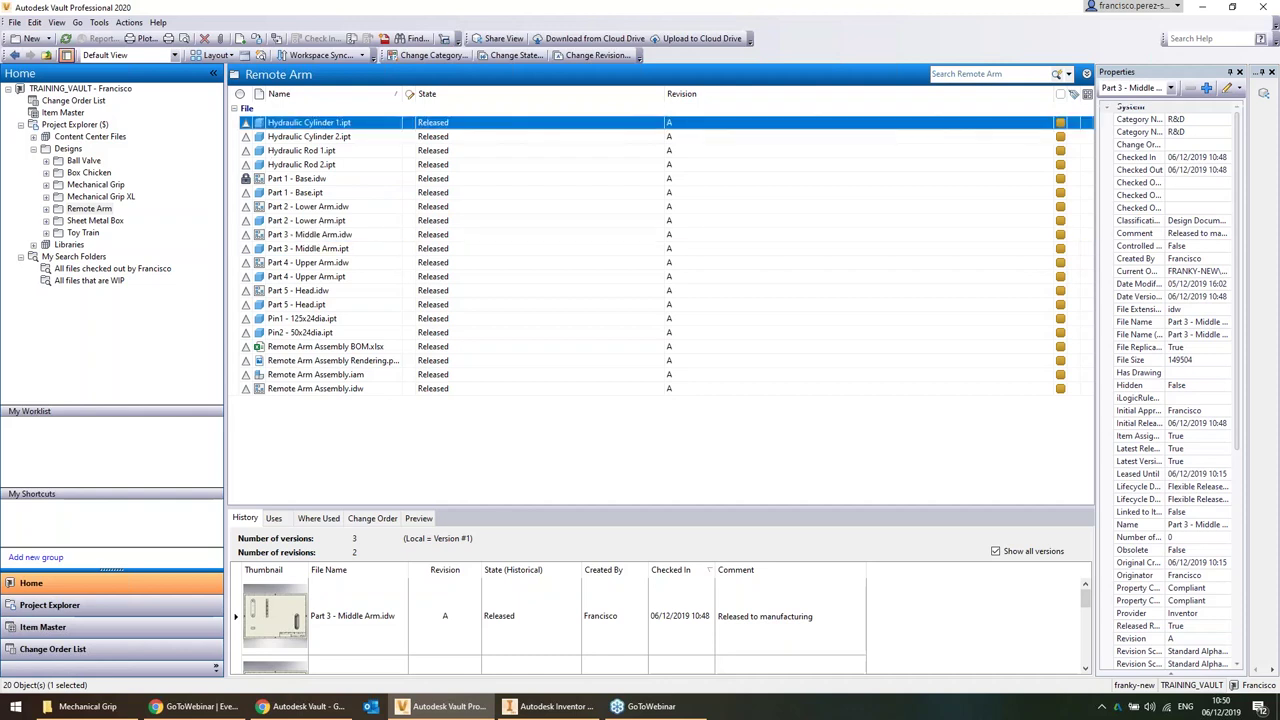
click(378, 376)
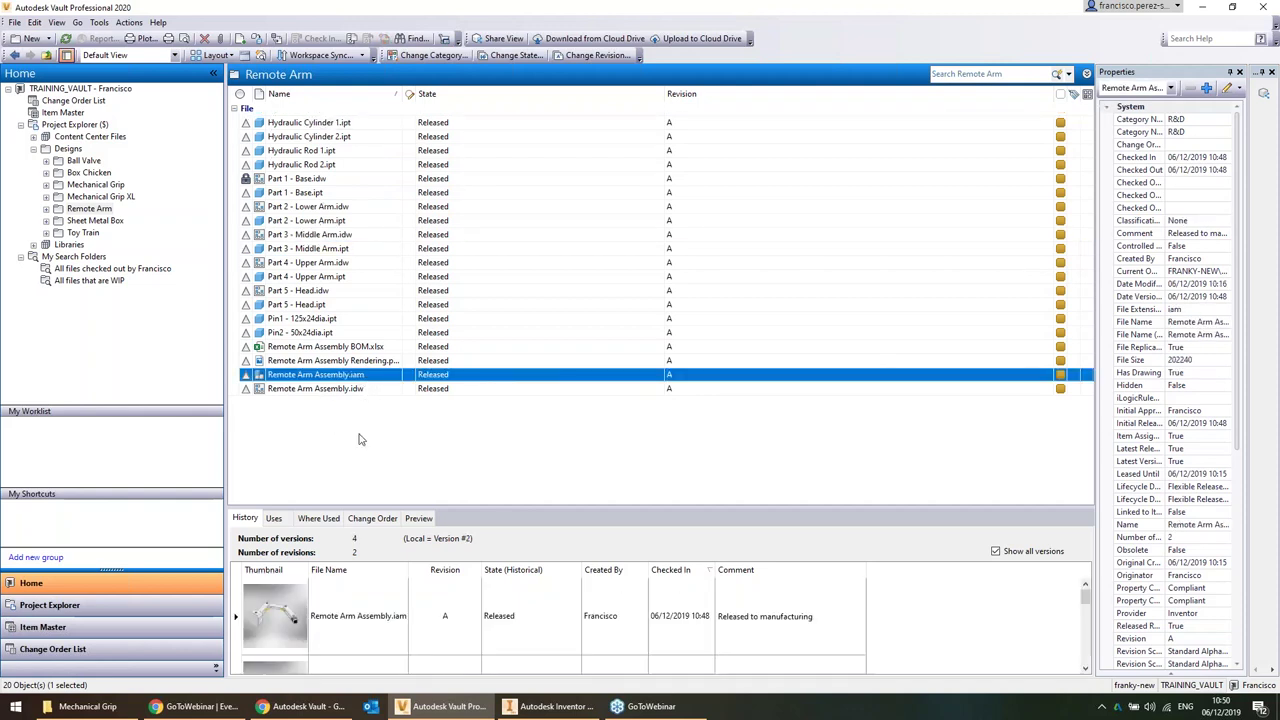
right_click(365, 376)
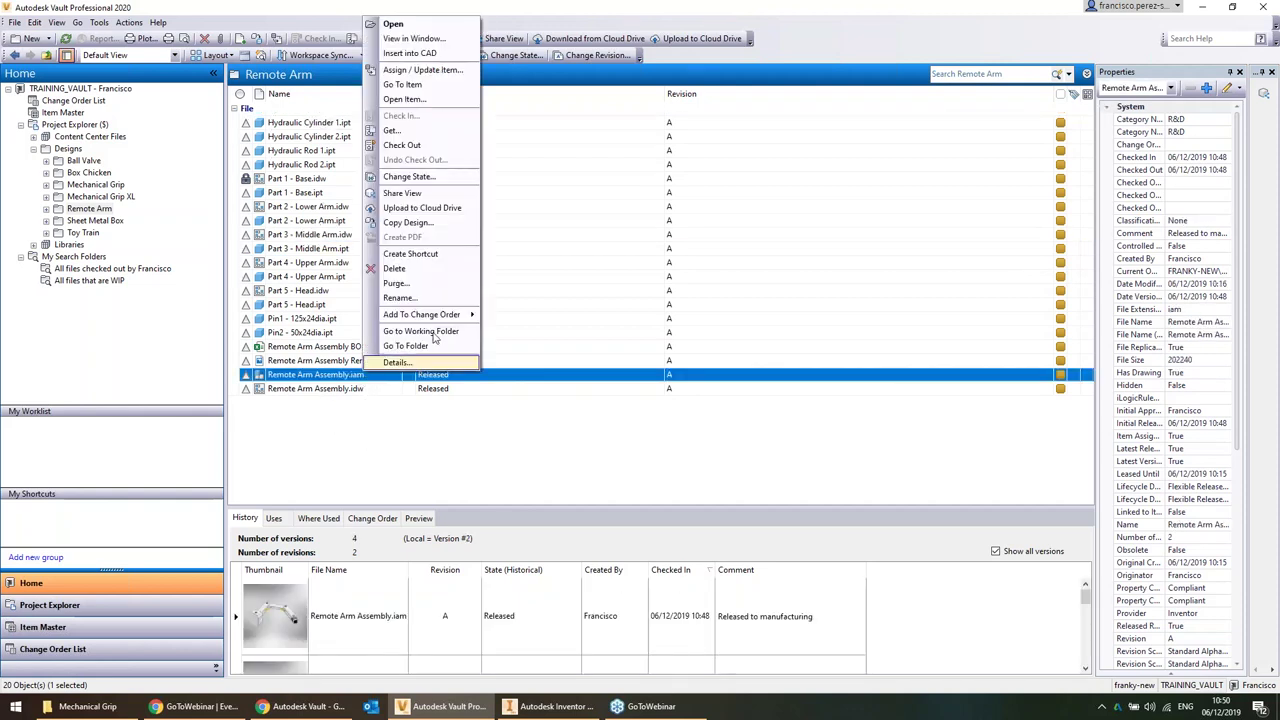
click(424, 70)
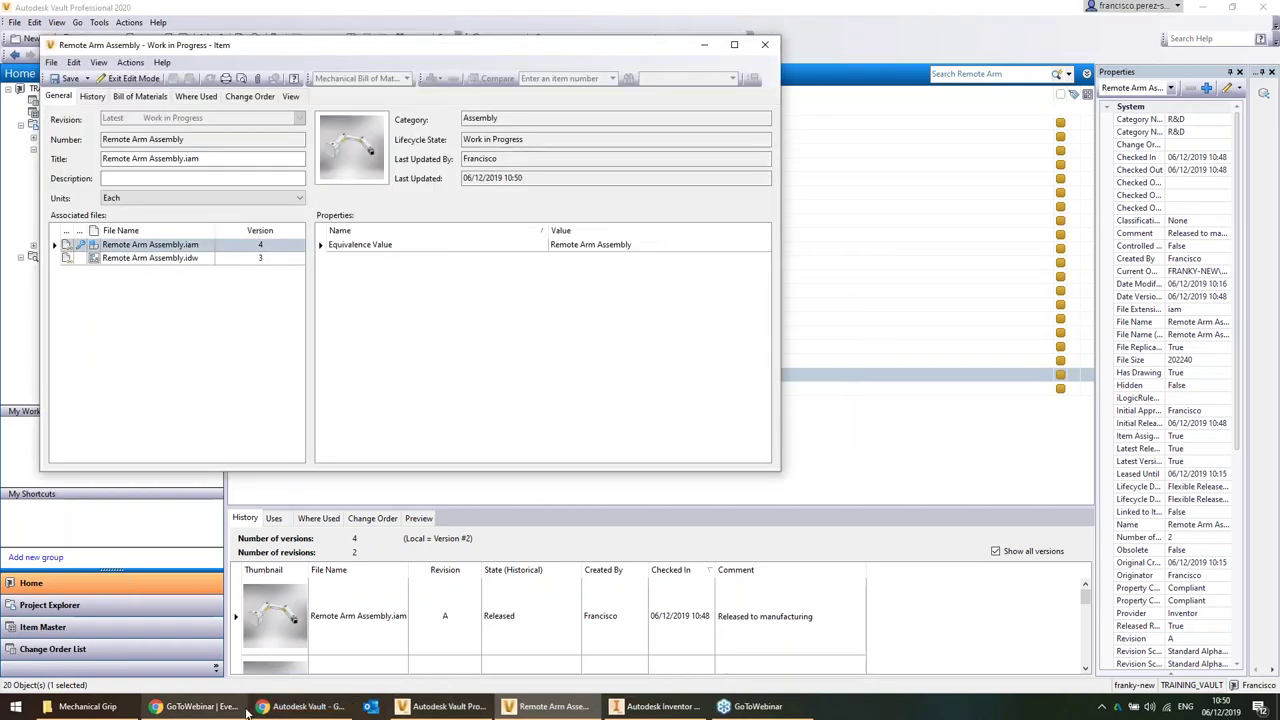
Close the Vault web client browser, minimise the GoToWebinar window and return to the main Vault Professional window
click(297, 708)
click(297, 708)
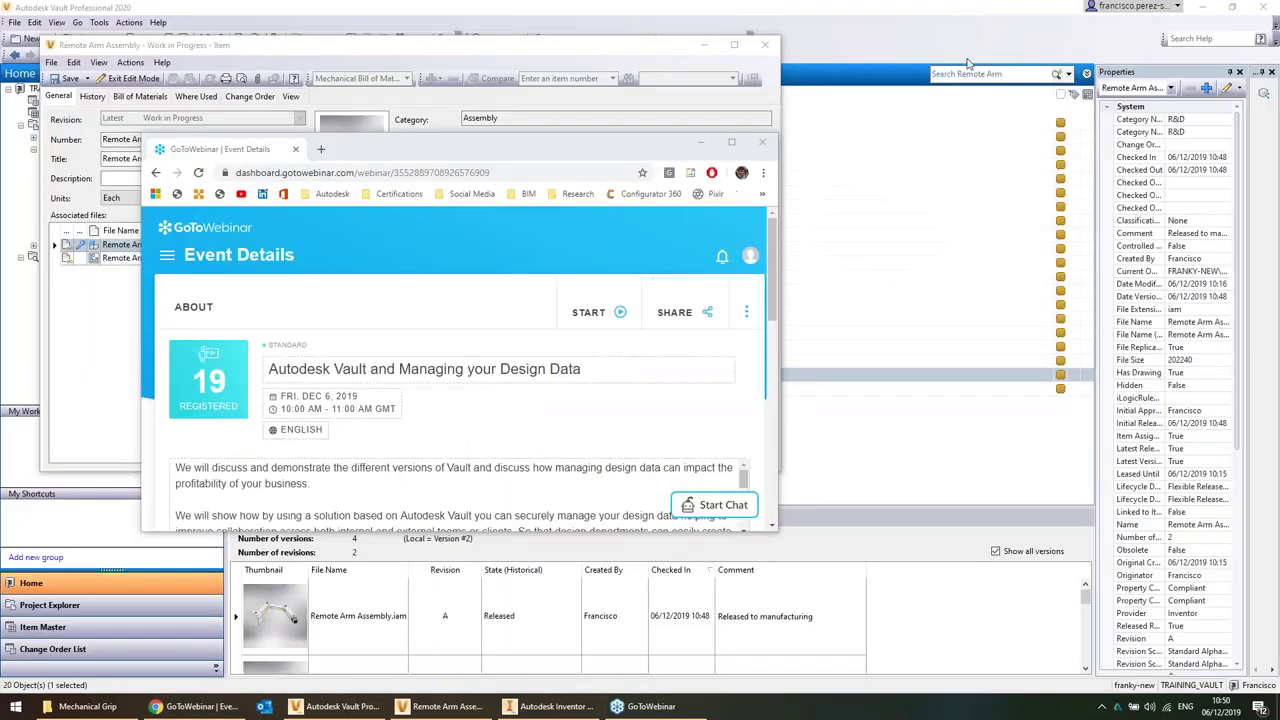
click(1264, 9)
click(701, 142)
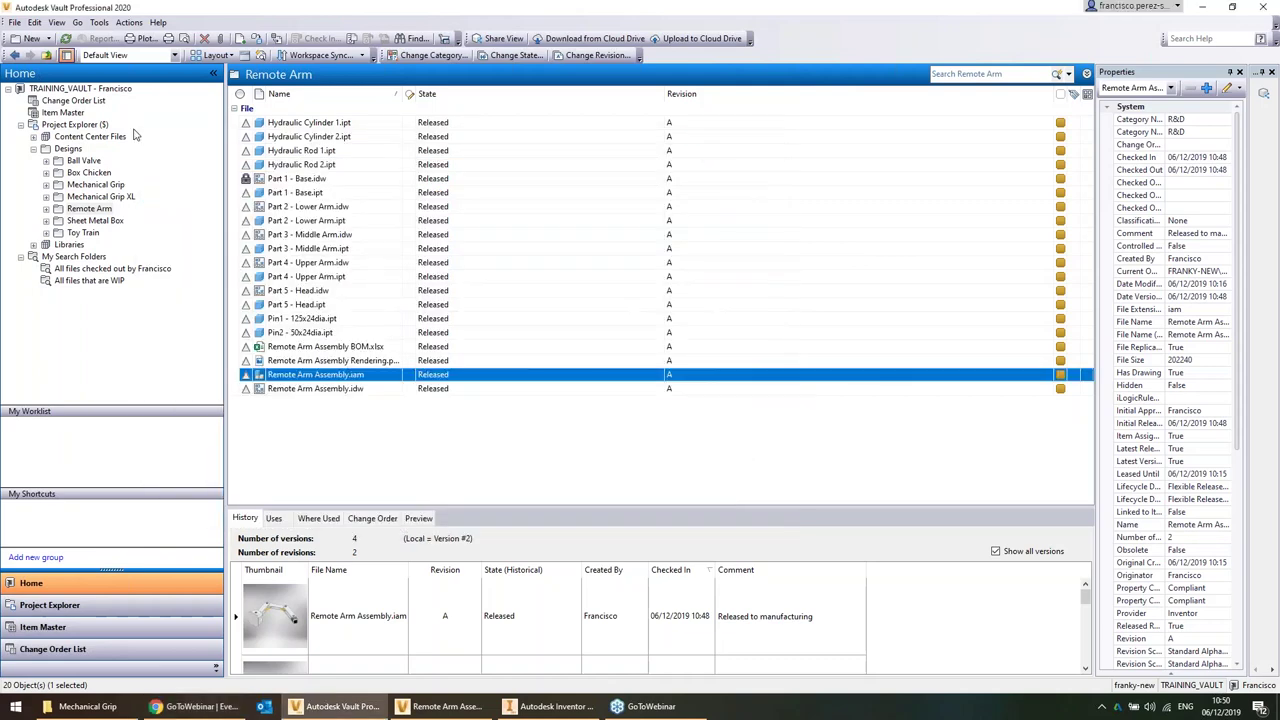
View the Root item in the Item Master, then look through the Toy Train and Sheet Metal Box folders
click(62, 112)
click(254, 108)
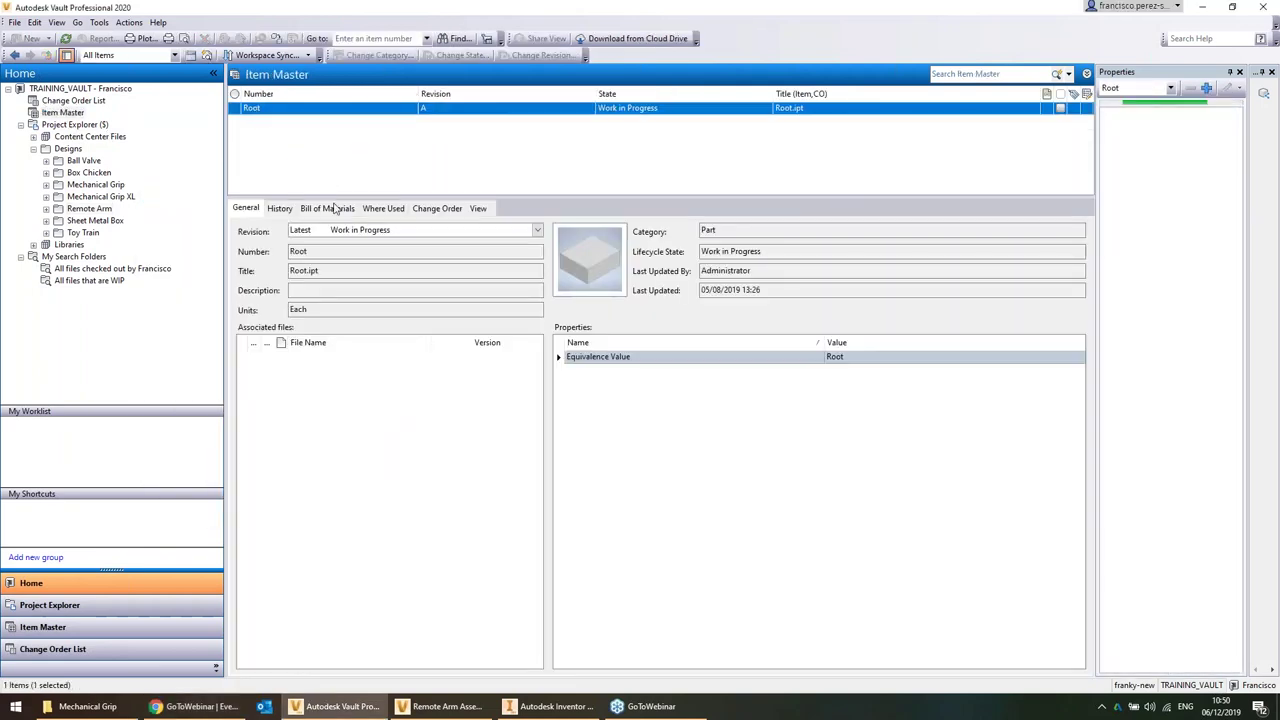
click(95, 269)
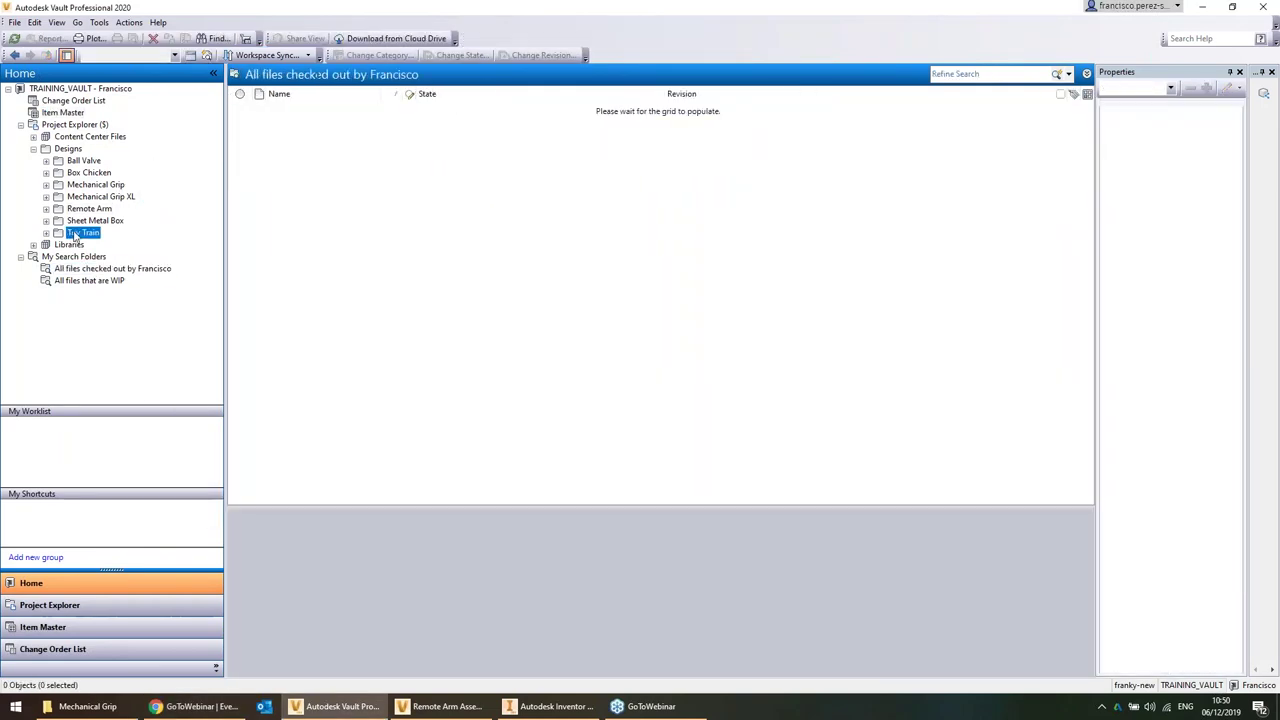
click(84, 232)
click(95, 220)
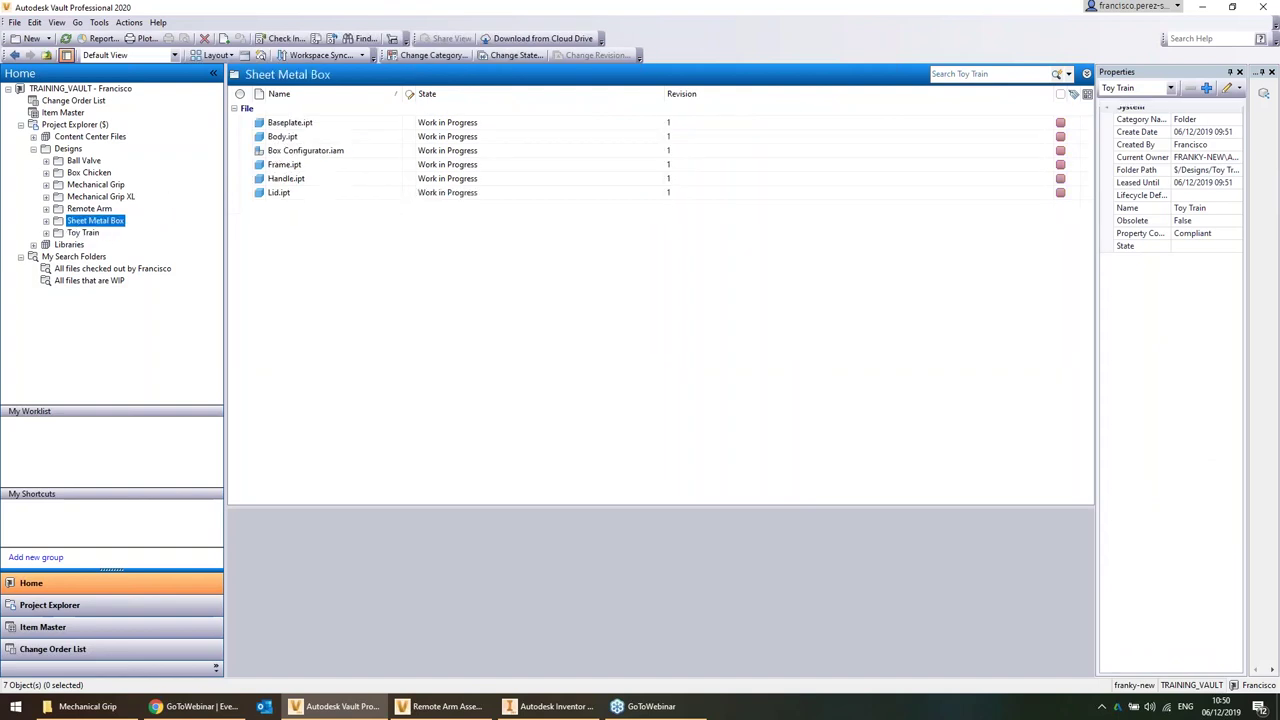
Try to go to the item associated with Remote Arm Assembly.iam in the Remote Arm folder
click(89, 208)
click(311, 376)
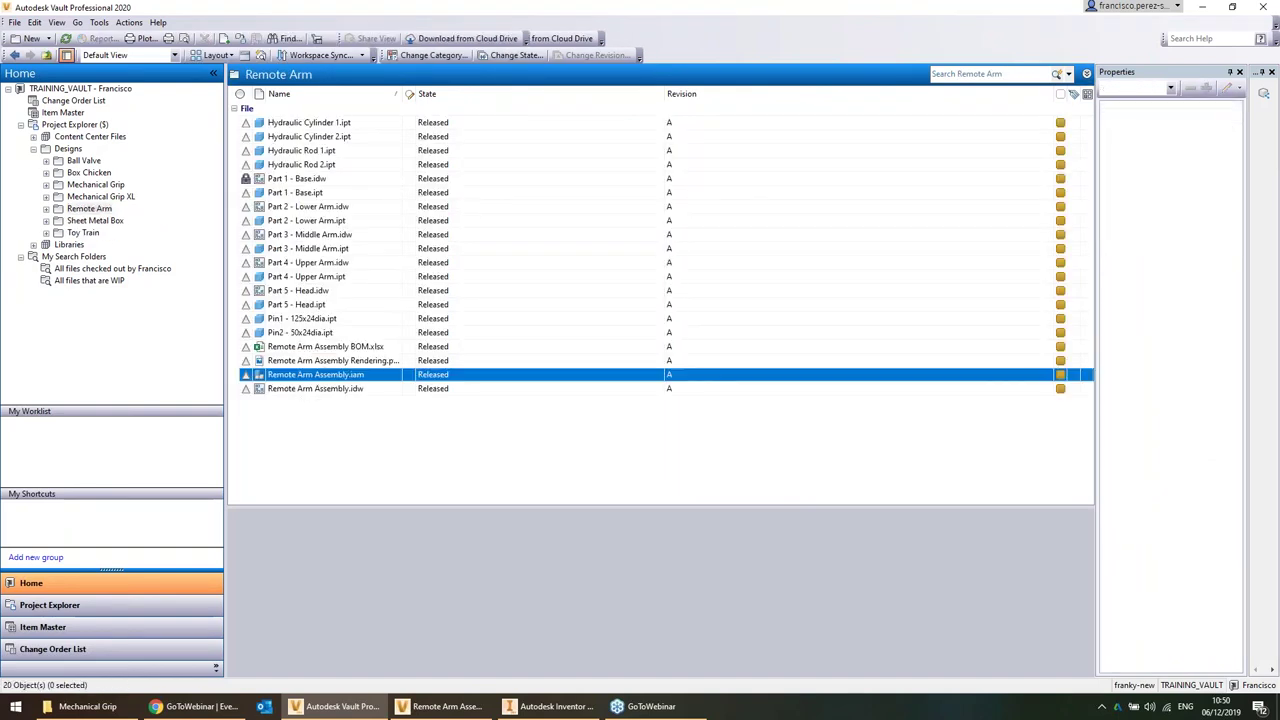
right_click(311, 376)
click(398, 85)
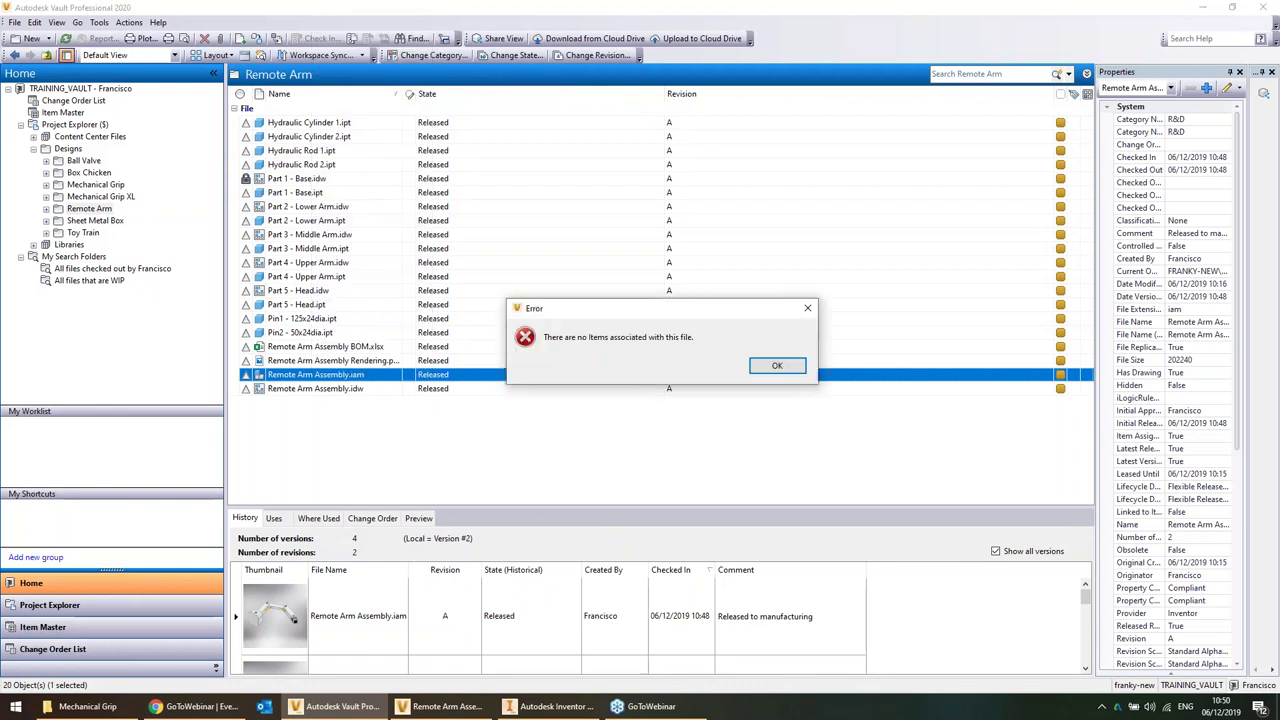
key(Return)
Try to assign or update the item for Remote Arm Assembly.iam again
right_click(309, 376)
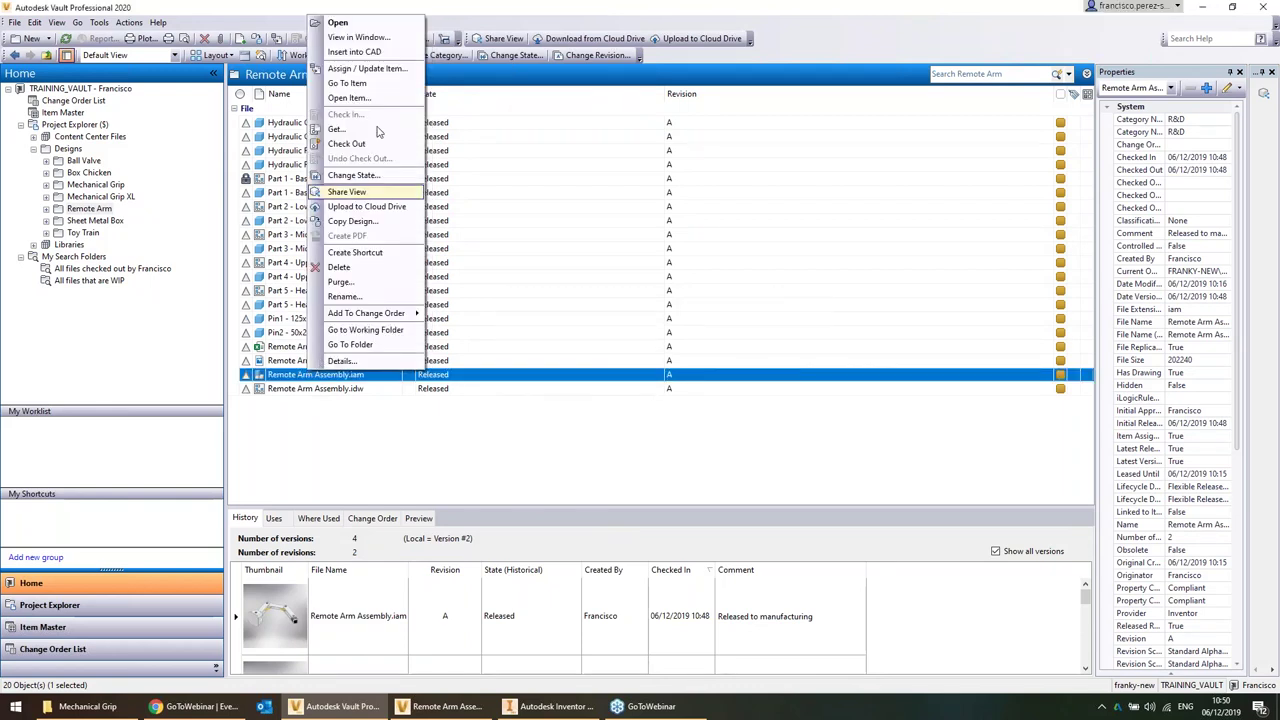
click(372, 72)
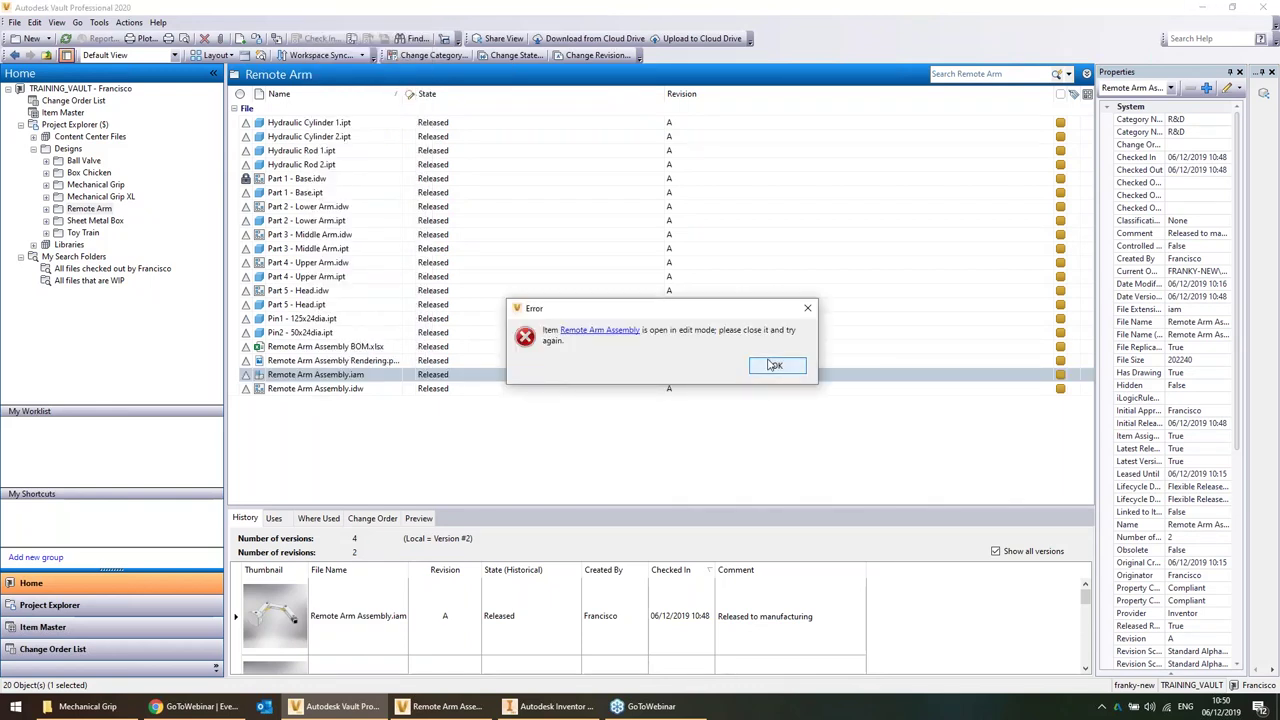
click(776, 365)
Try to assign an item to Box Configurator.iam in the Sheet Metal Box folder
click(96, 220)
right_click(303, 152)
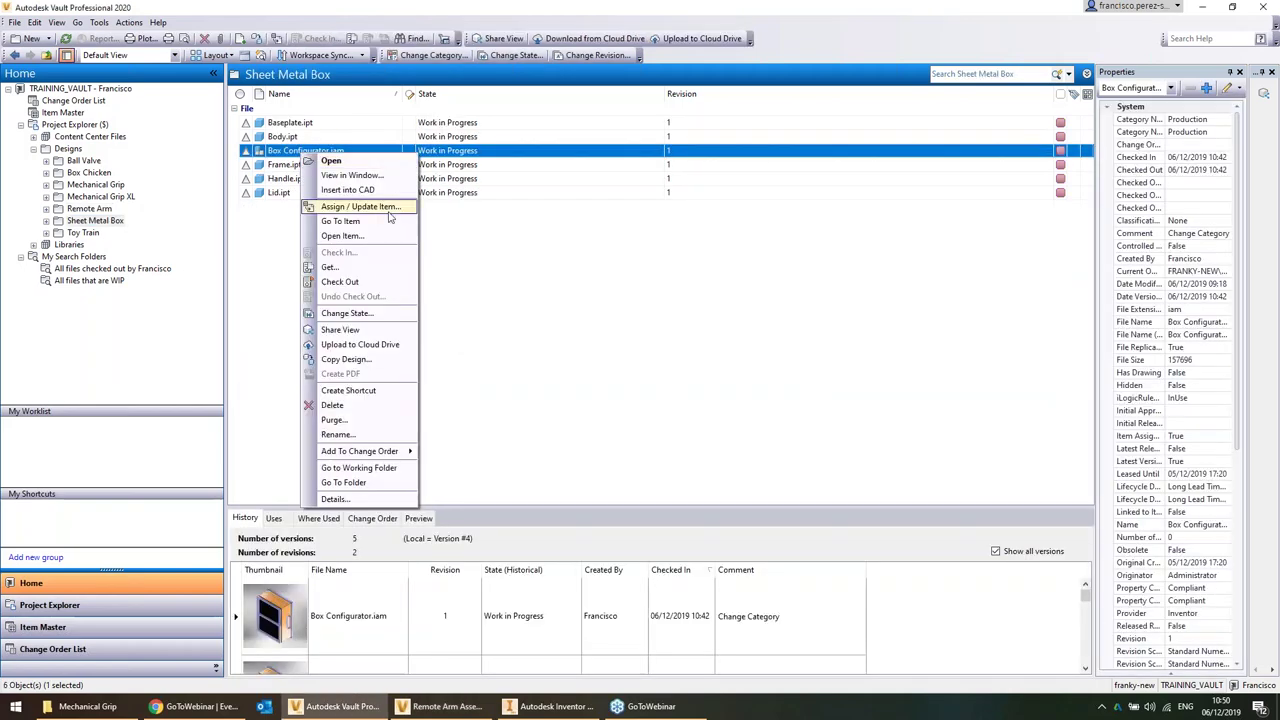
click(340, 210)
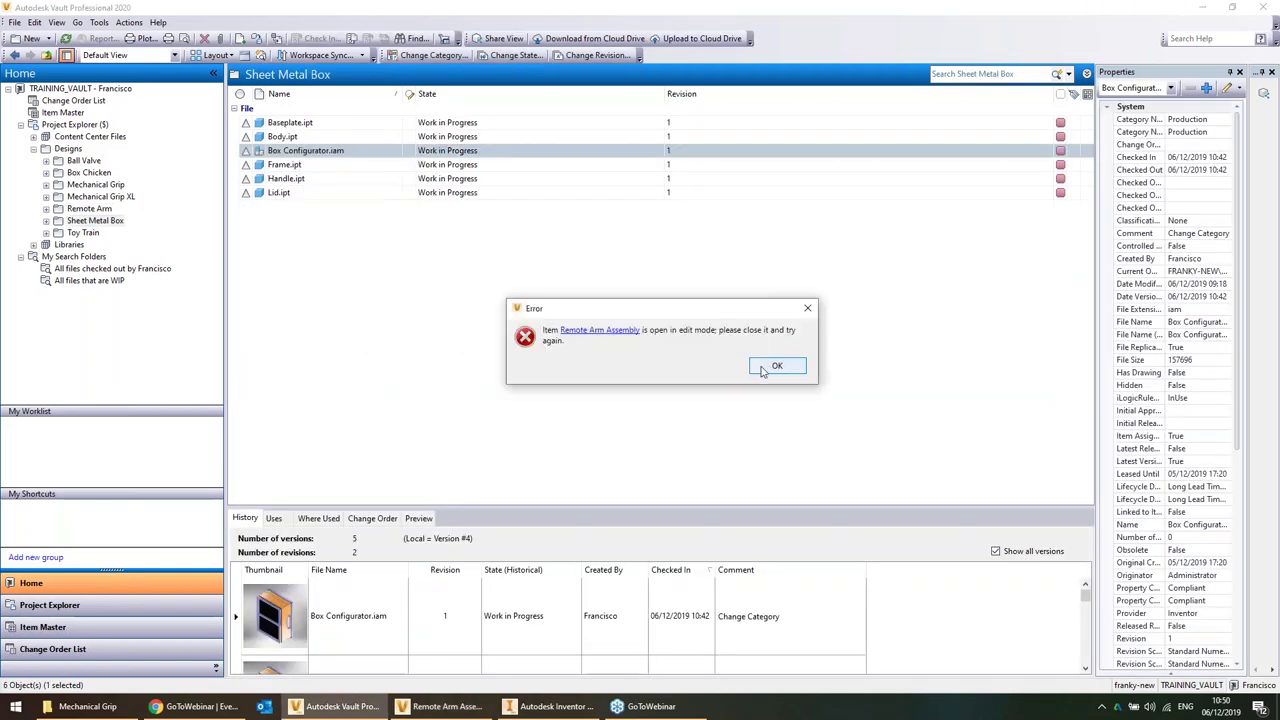
click(776, 365)
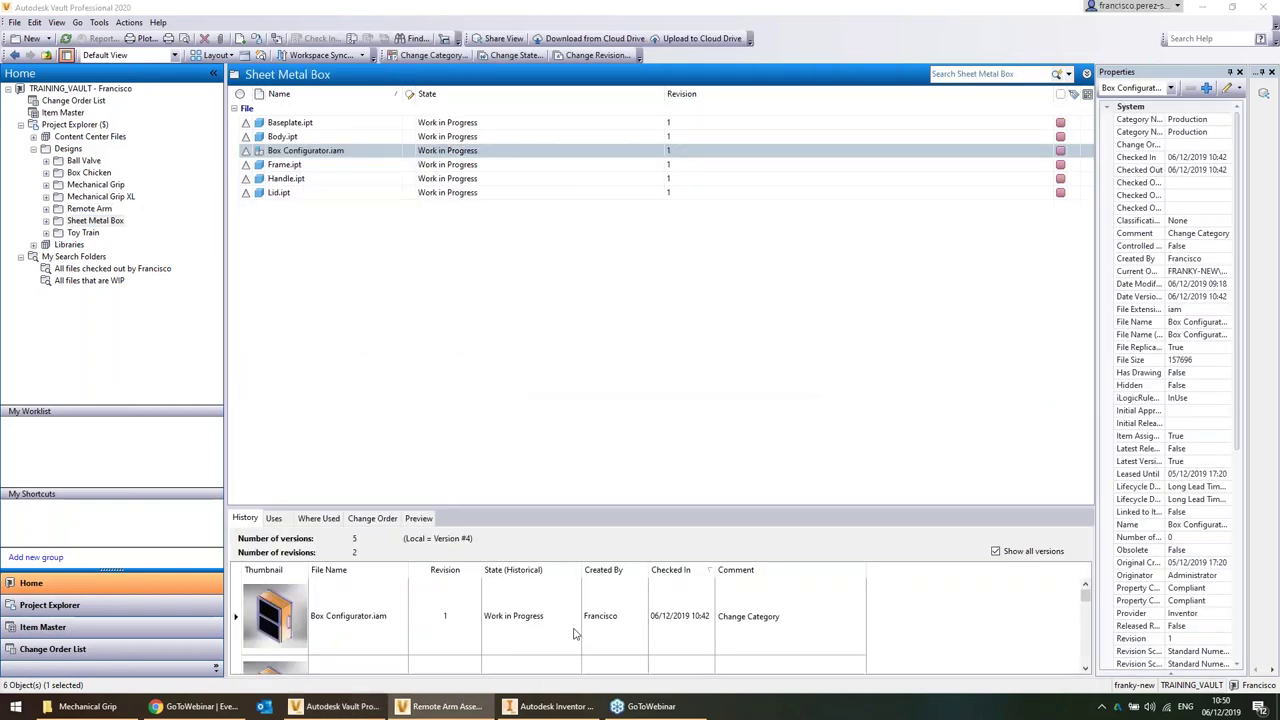
Check the Item Master and display the Change Order List
click(550, 706)
click(443, 707)
click(62, 112)
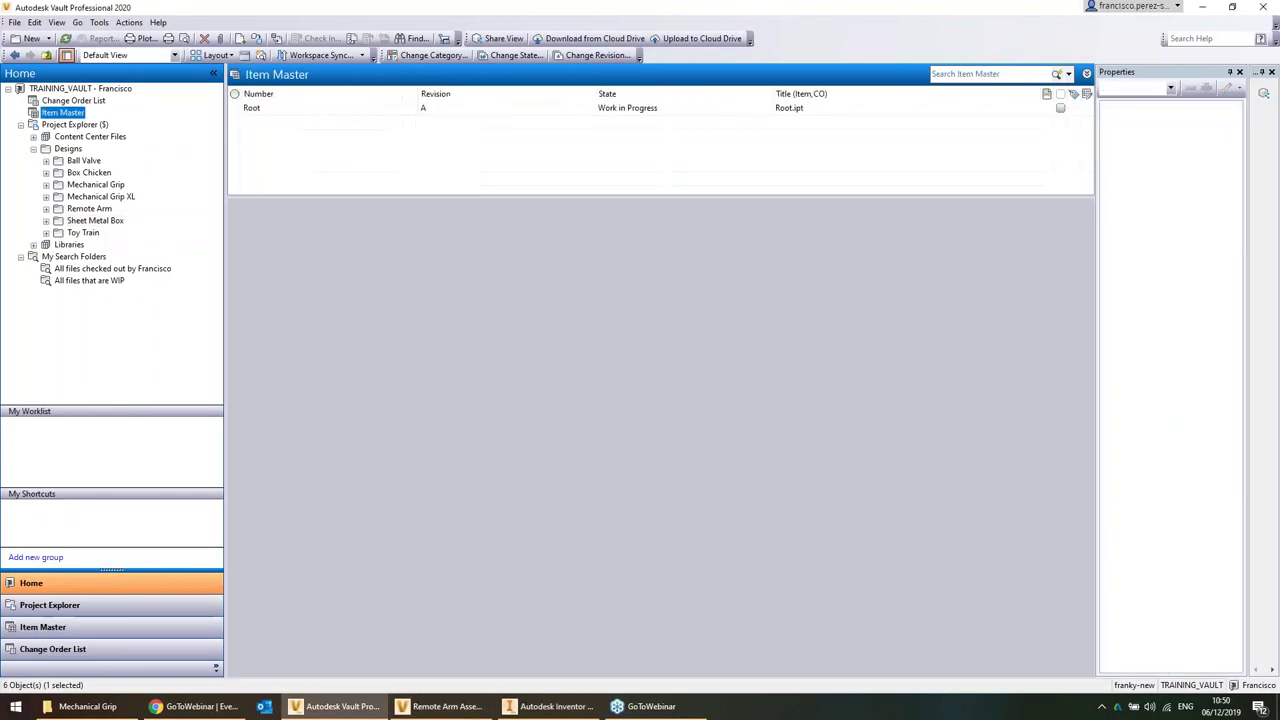
click(78, 102)
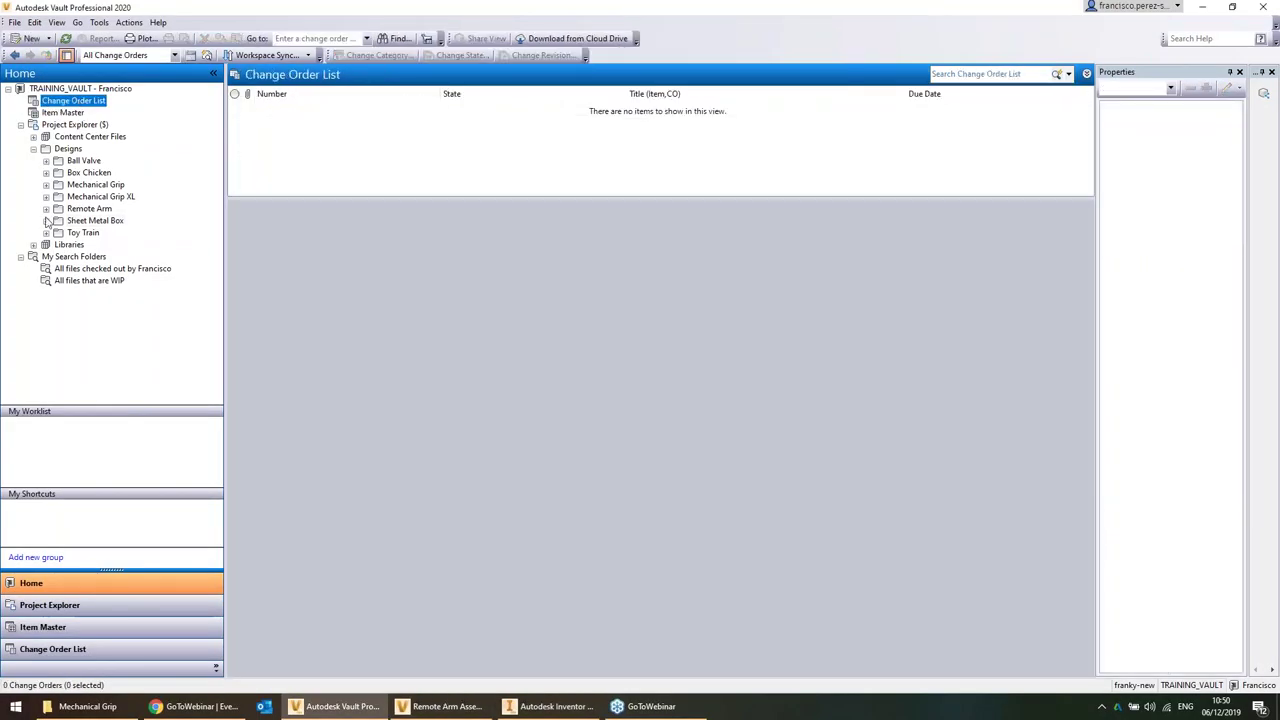
Try to close Vault from the Project Explorer root and dismiss the logout error
click(75, 124)
click(1271, 7)
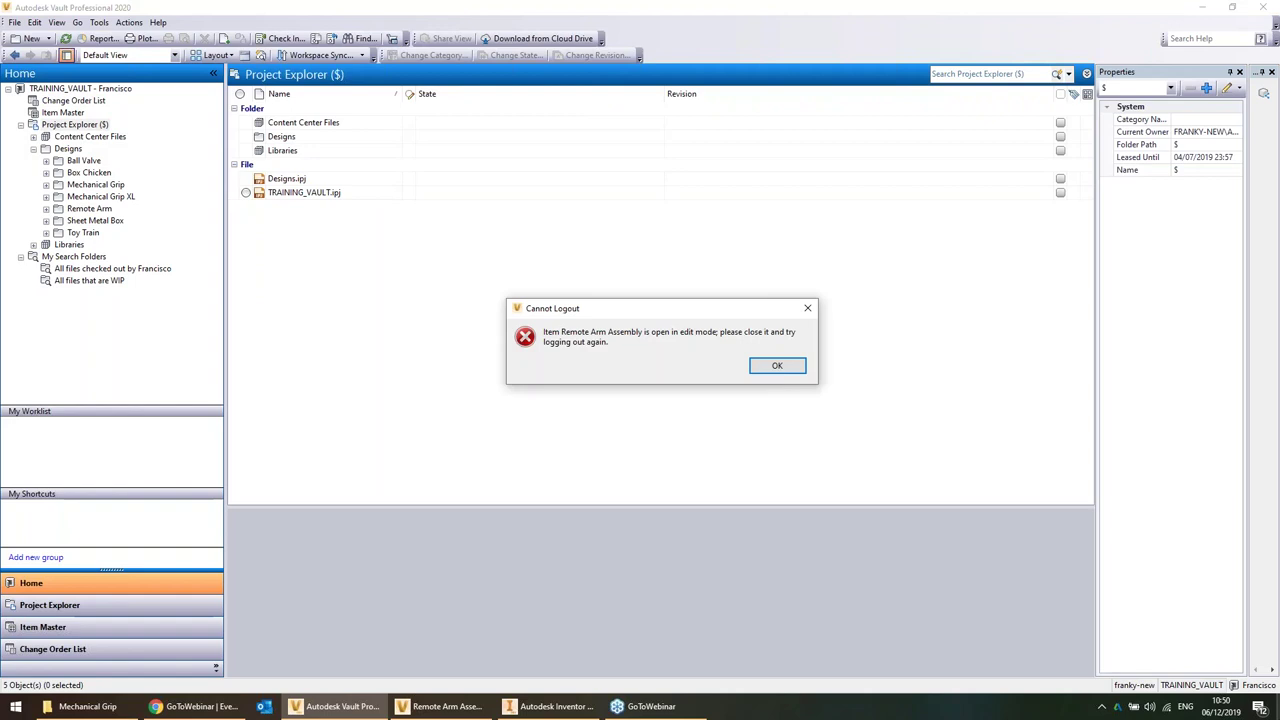
click(777, 367)
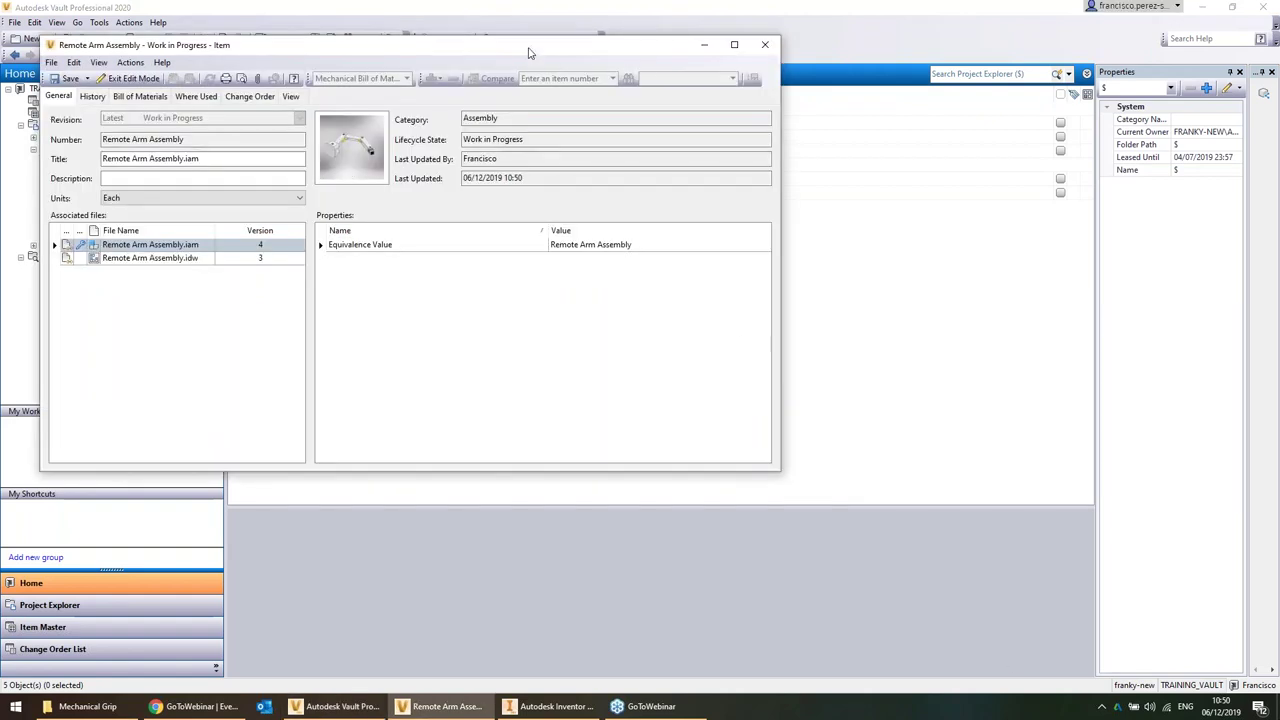
Maximize the Remote Arm Assembly item window and turn on the entire branch in its bill of materials
drag(526, 49, 764, 93)
drag(585, 100, 565, 110)
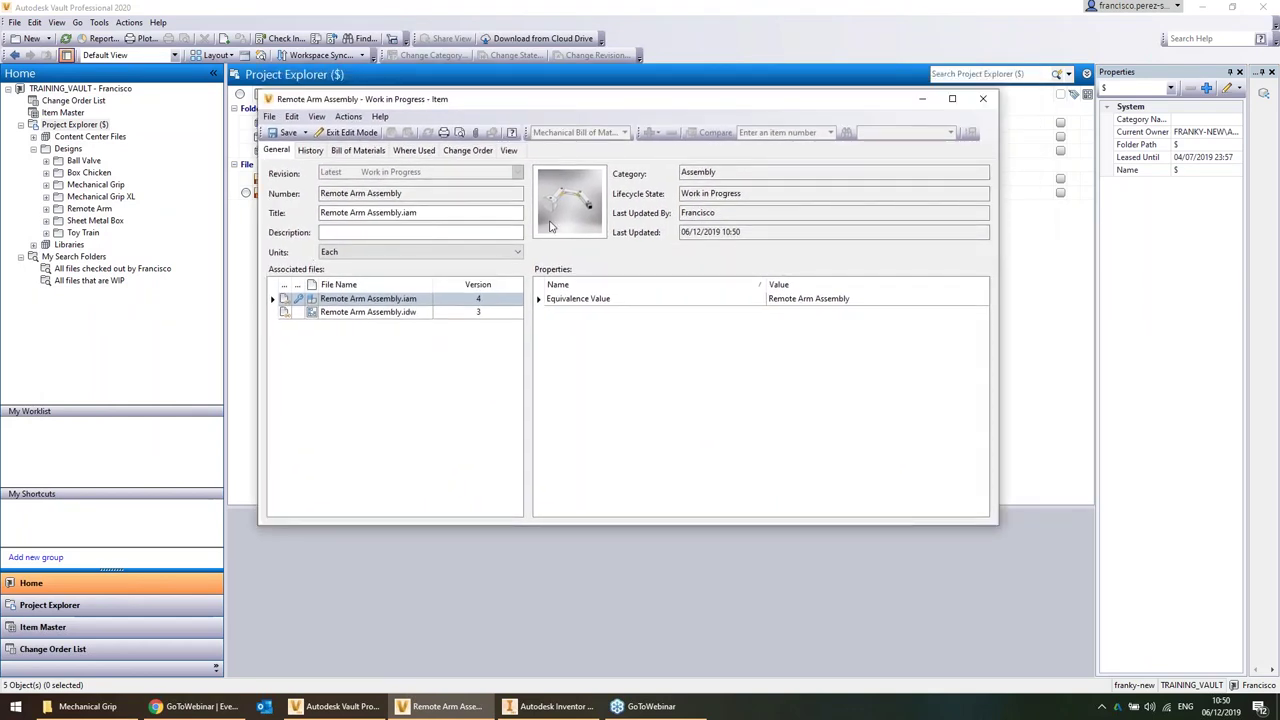
double_click(632, 104)
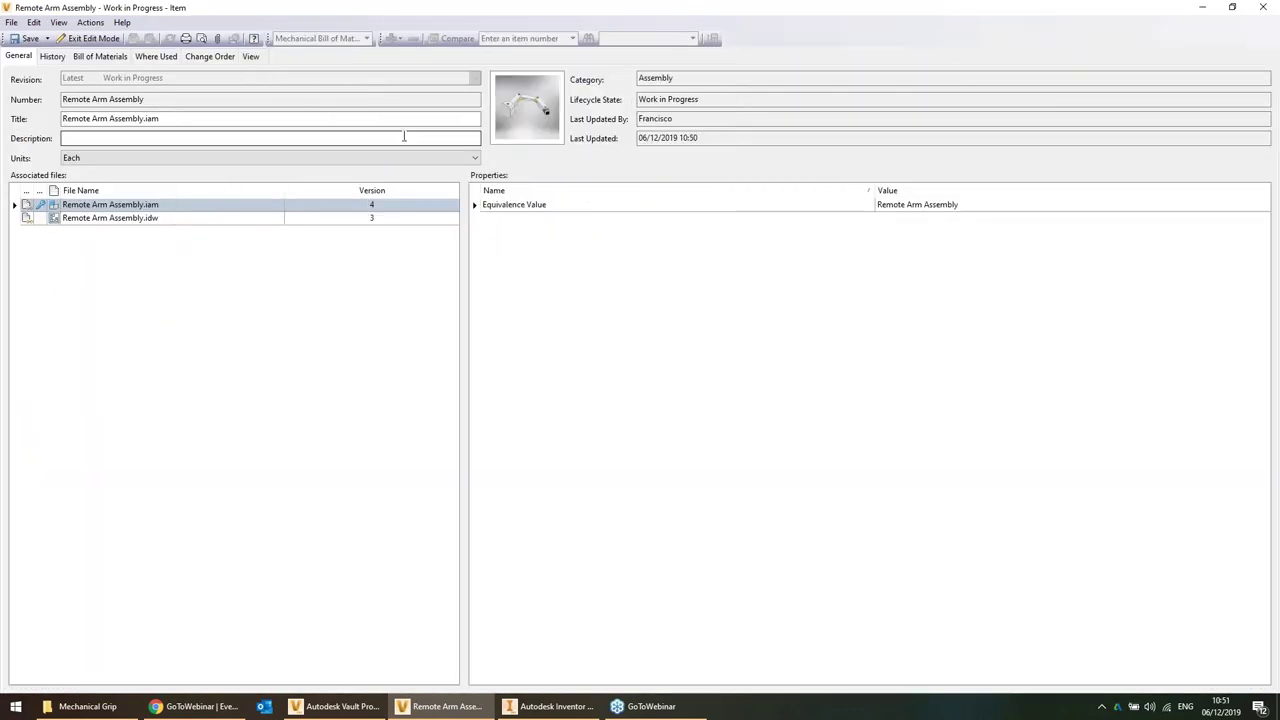
click(175, 245)
click(79, 58)
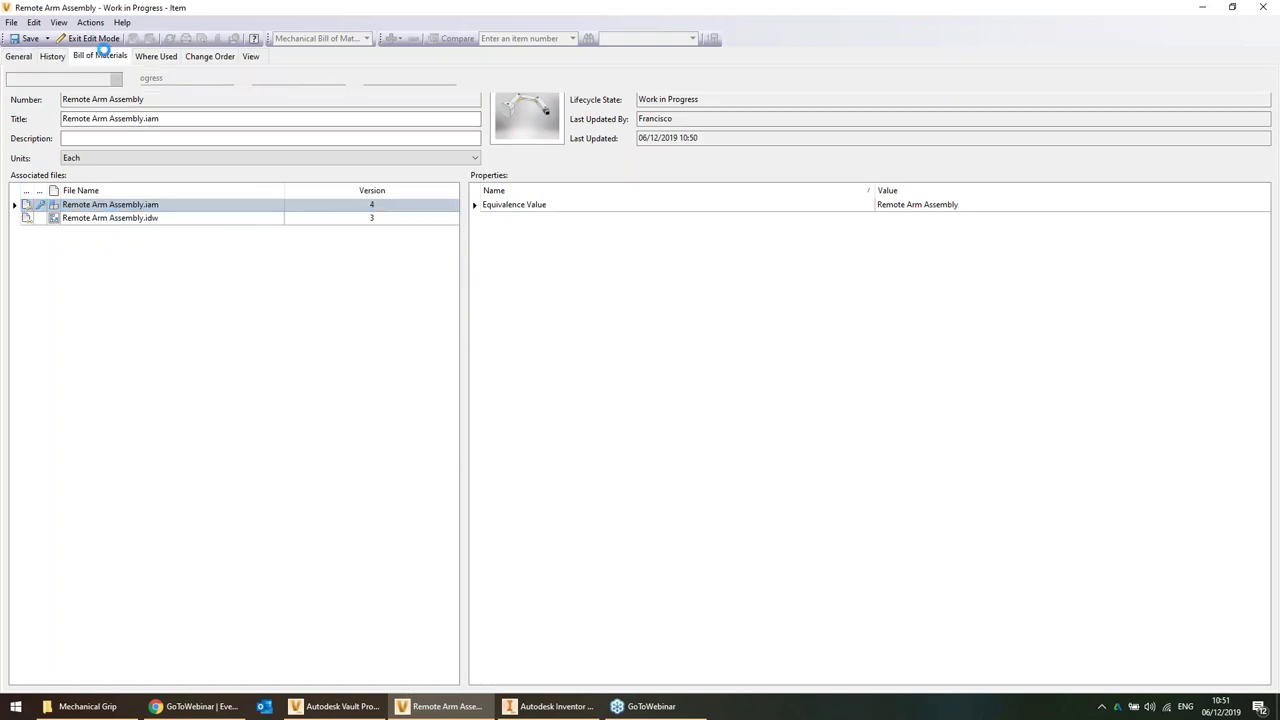
right_click(77, 121)
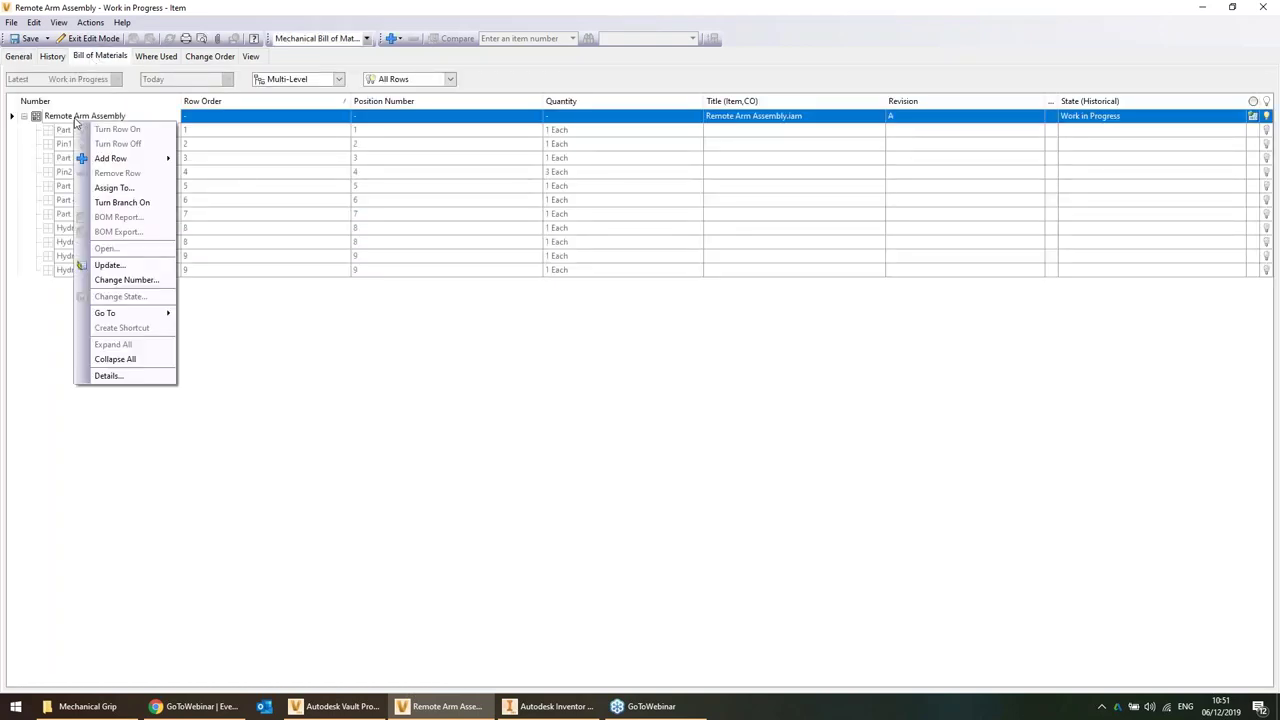
click(122, 202)
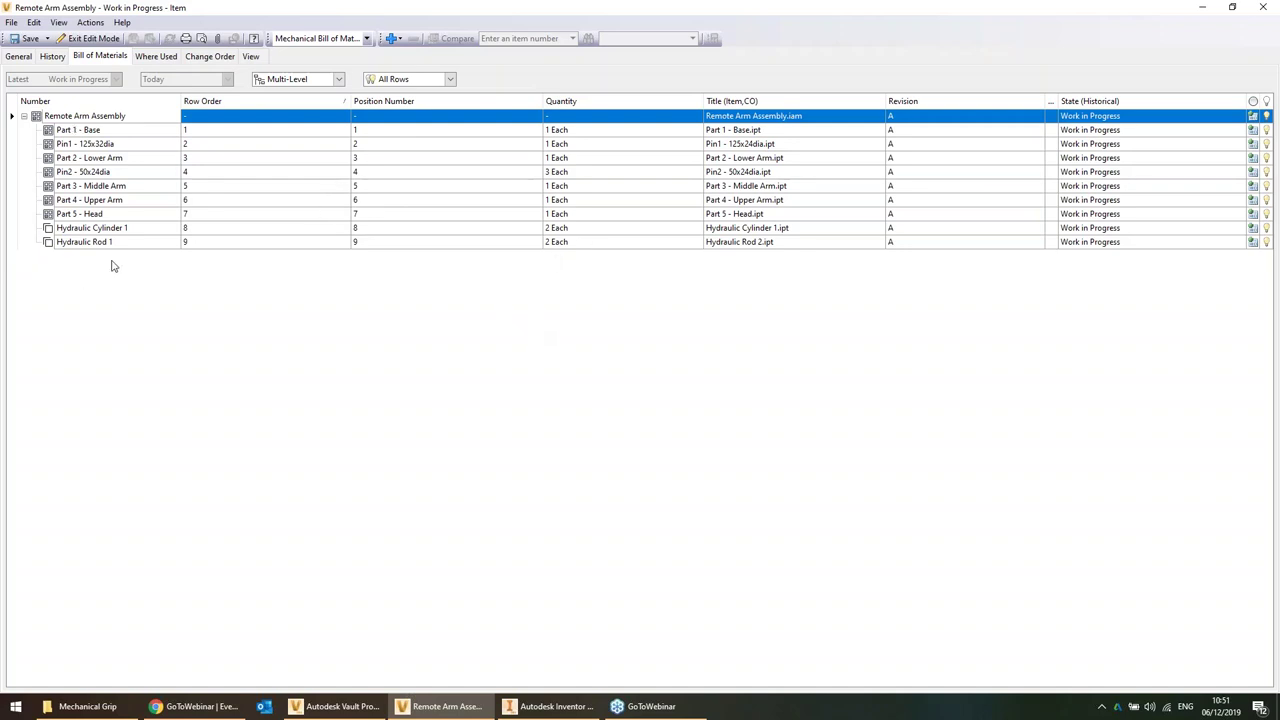
Set the quantity of Part 5 - Head to 2 in the bill of materials and save the item
click(129, 214)
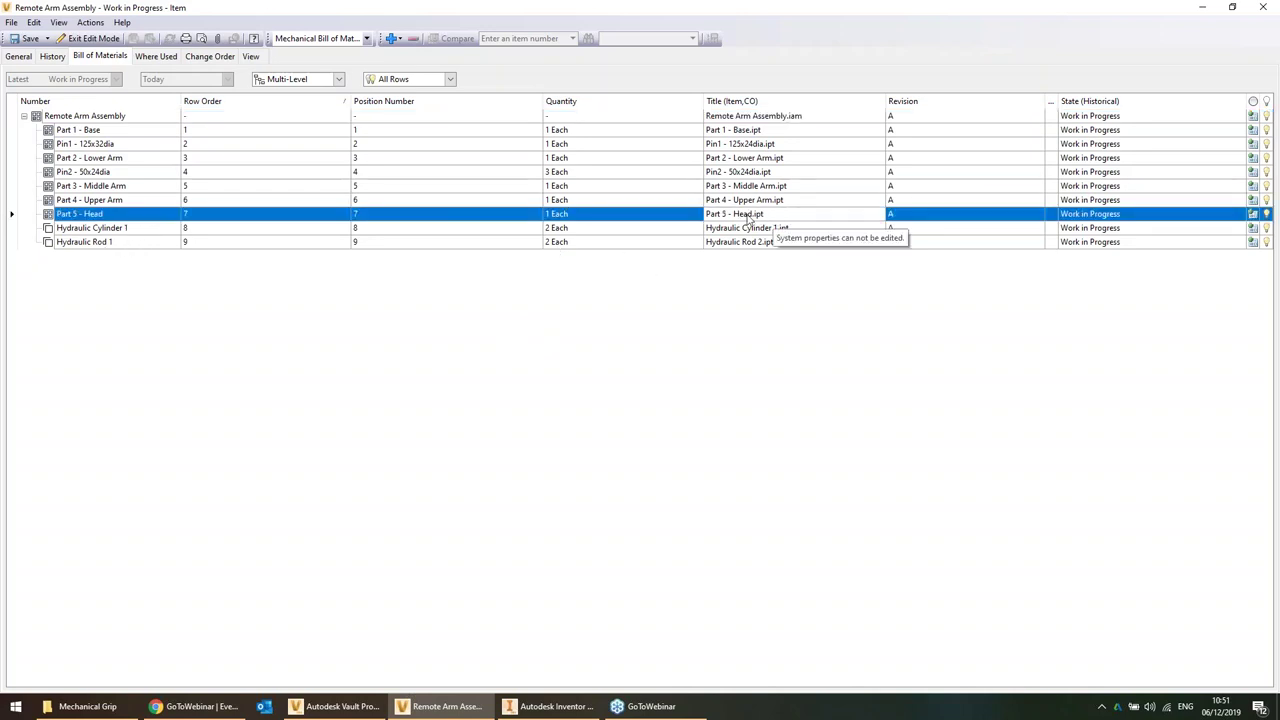
click(612, 217)
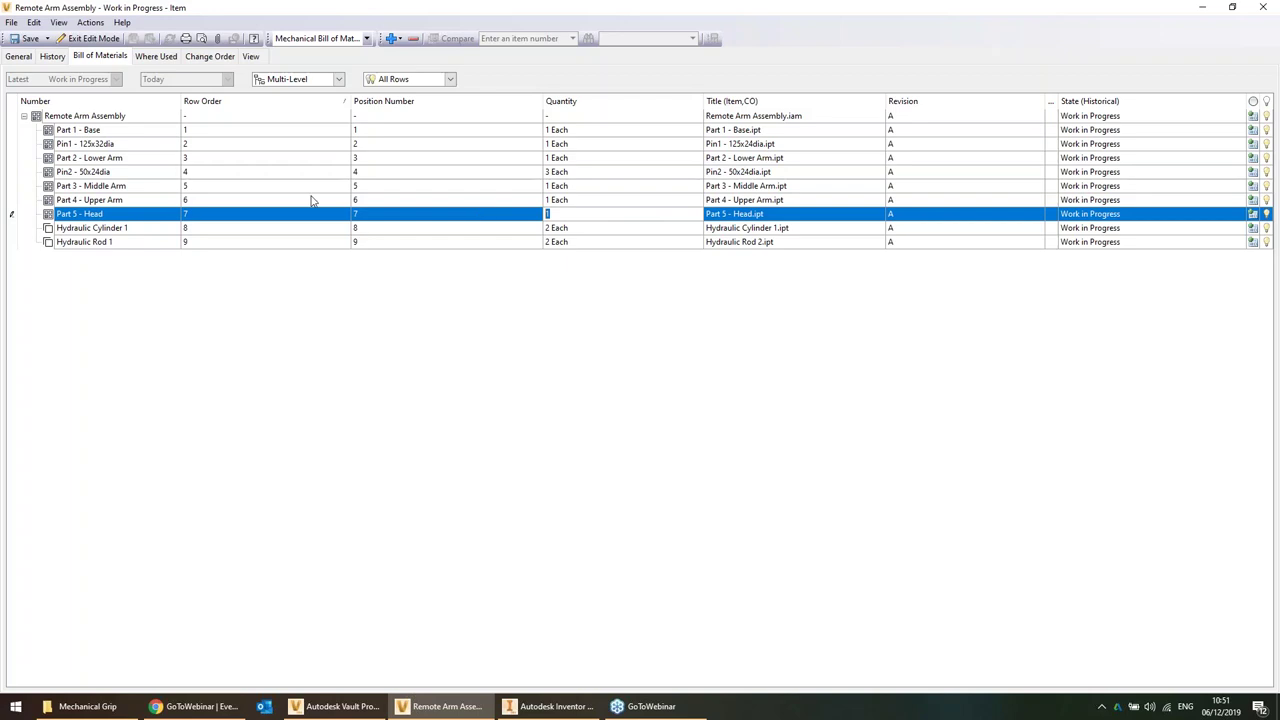
key(Tab)
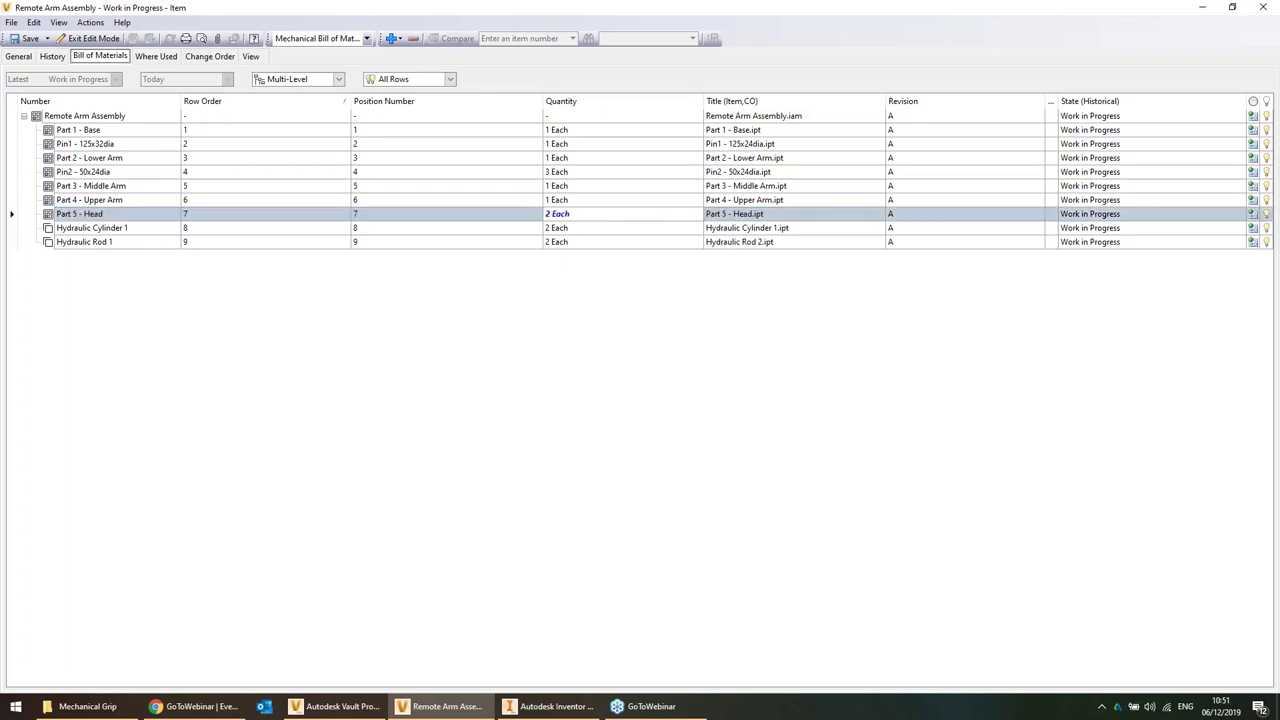
click(25, 38)
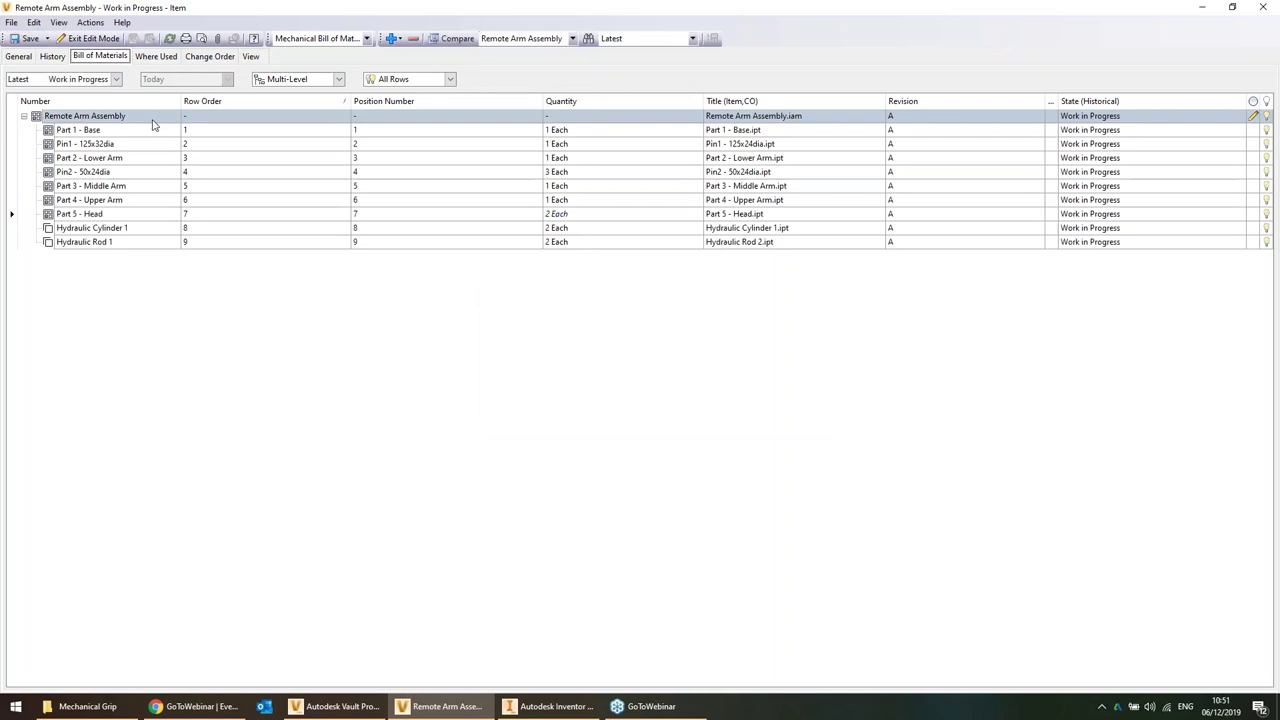
Close the item window and display the bill of materials of Remote Arm Assembly in the Item Master
click(11, 22)
click(55, 157)
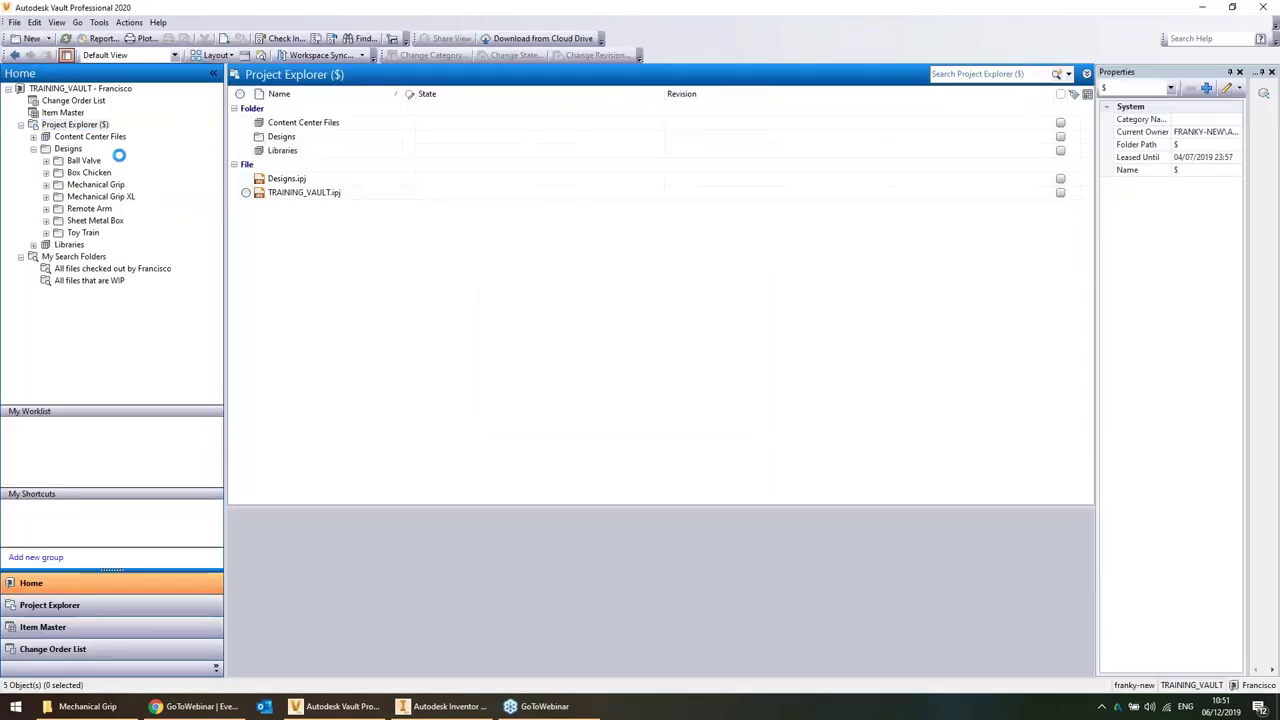
click(63, 112)
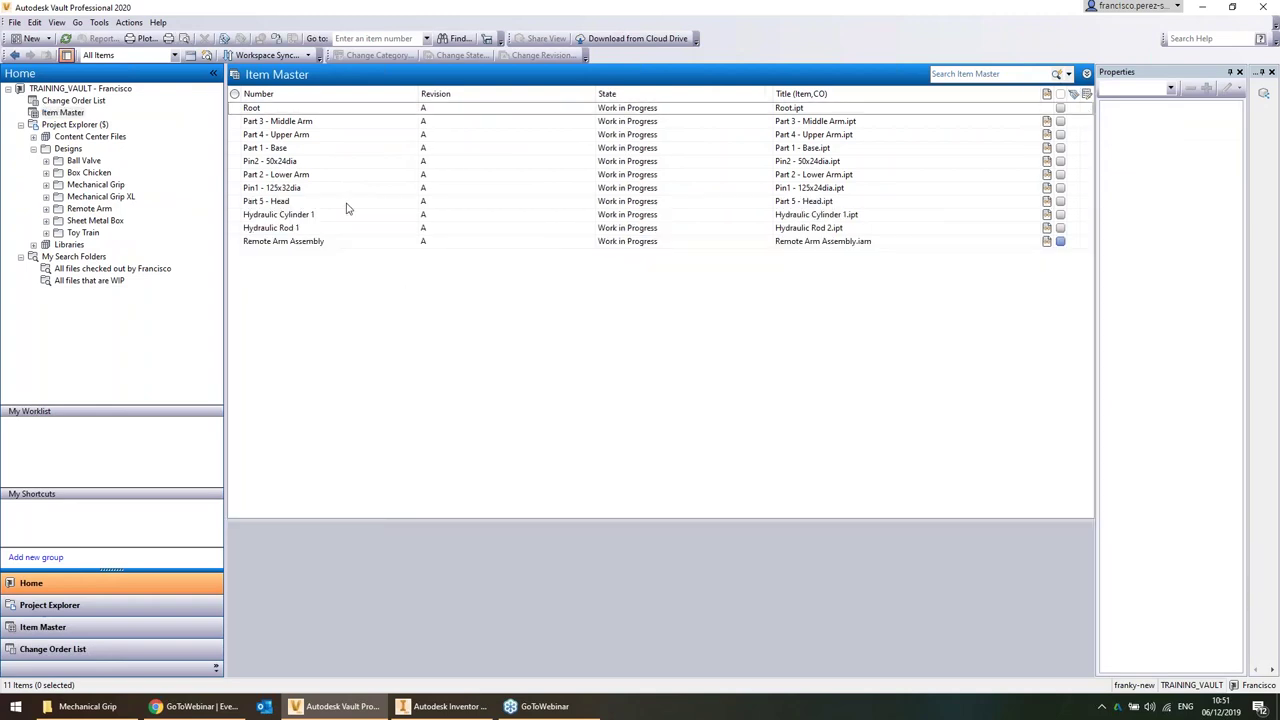
click(329, 244)
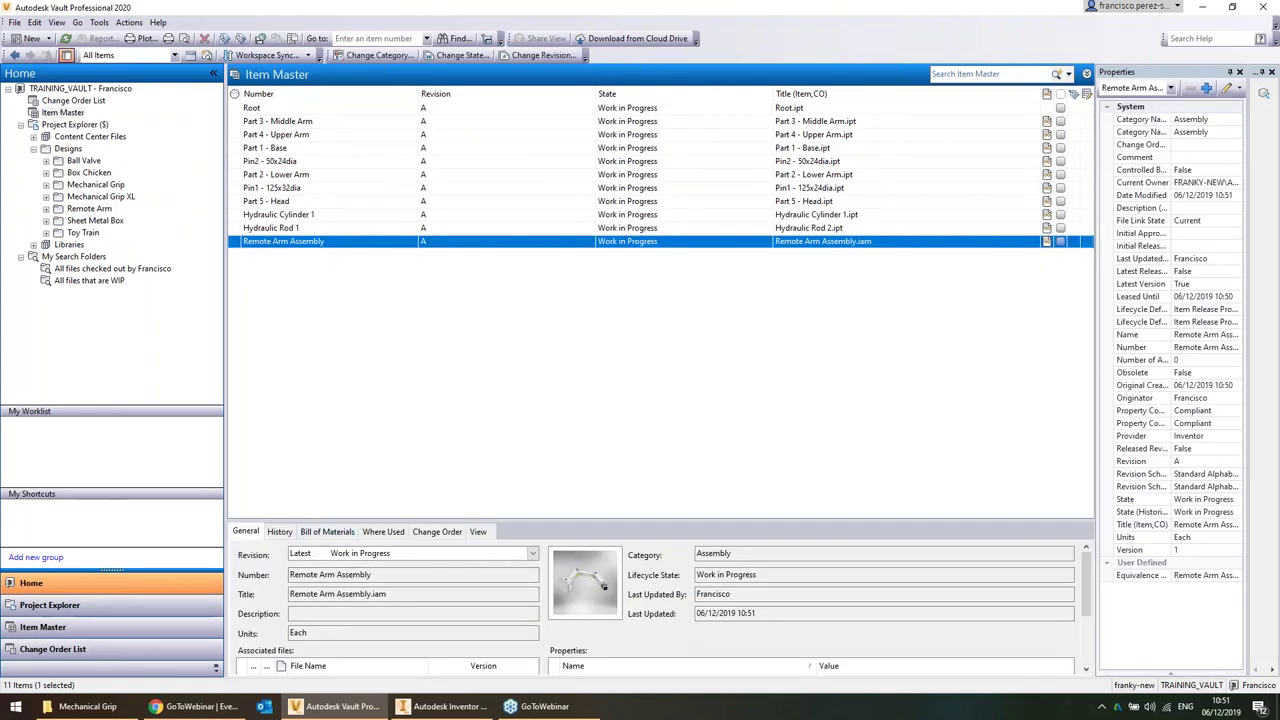
drag(358, 520, 360, 348)
click(327, 358)
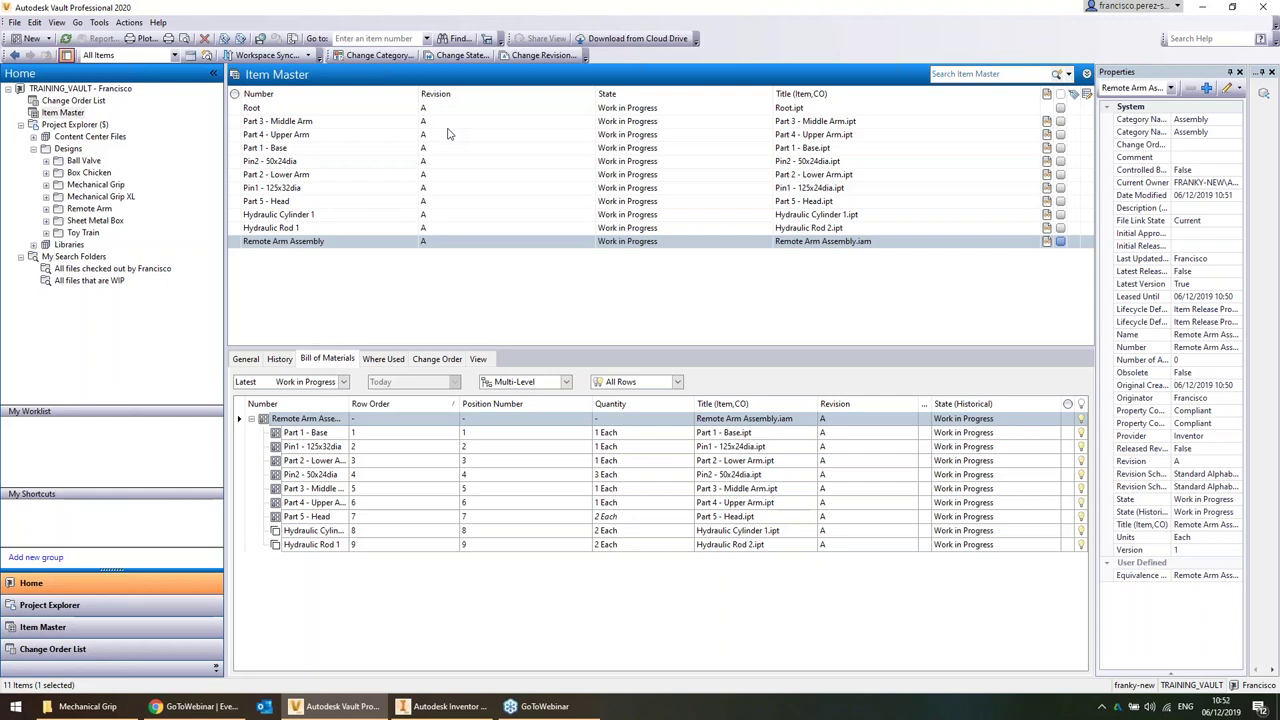
Display the Change Order List with a taller list area and create a new change order
click(84, 102)
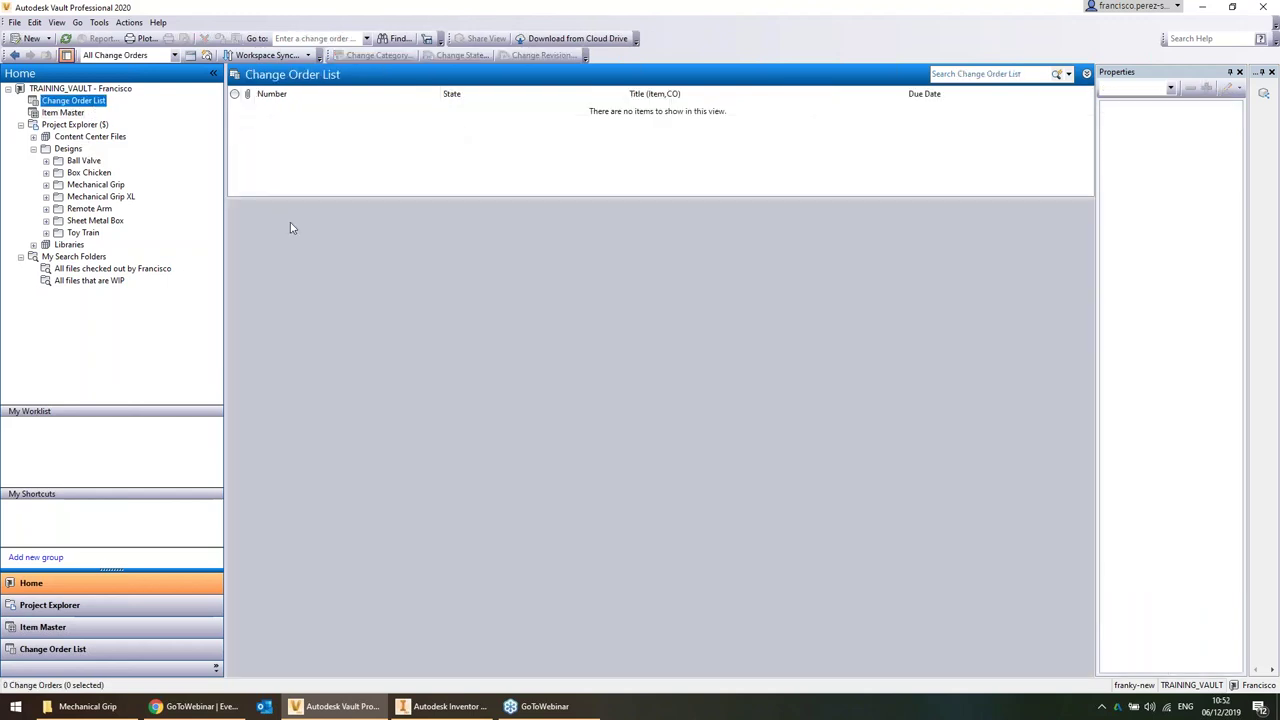
drag(350, 197, 374, 306)
click(80, 88)
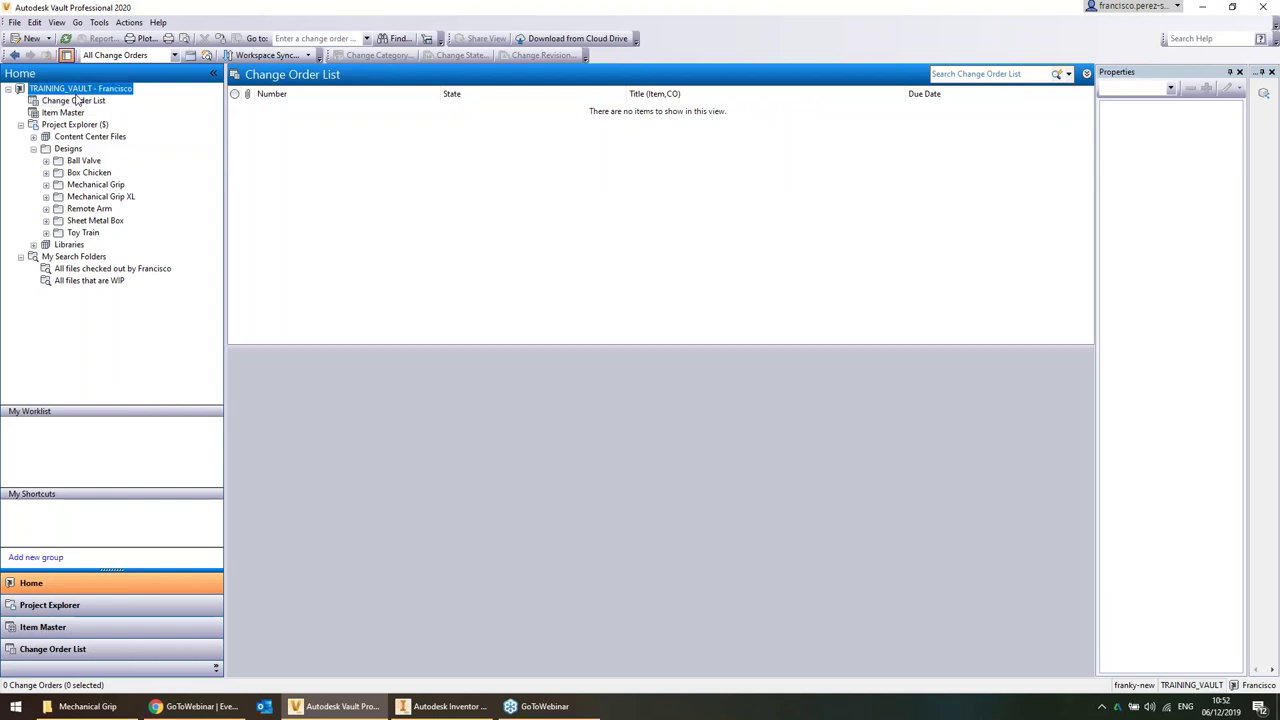
click(68, 102)
right_click(68, 102)
click(146, 108)
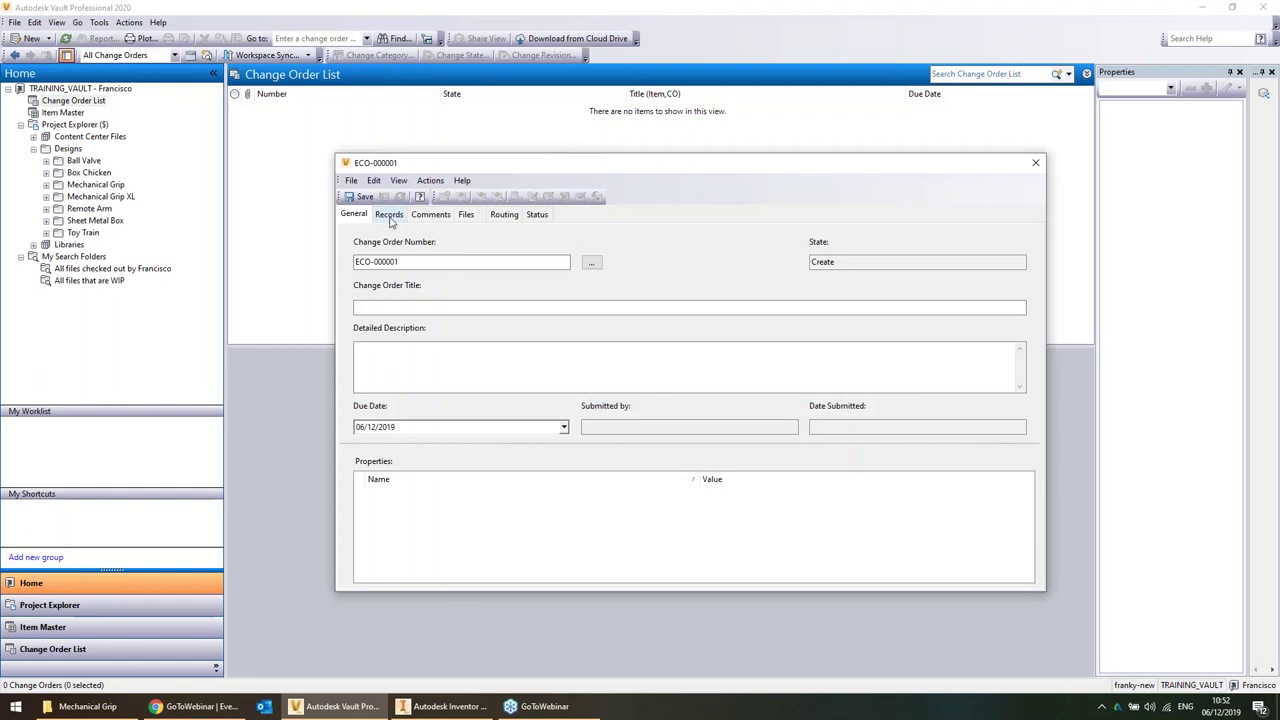
Title the change order "Lengthen arm 2", enter the description "Lengthen arm 2 in Remote Arm Assembly", and save it
click(430, 306)
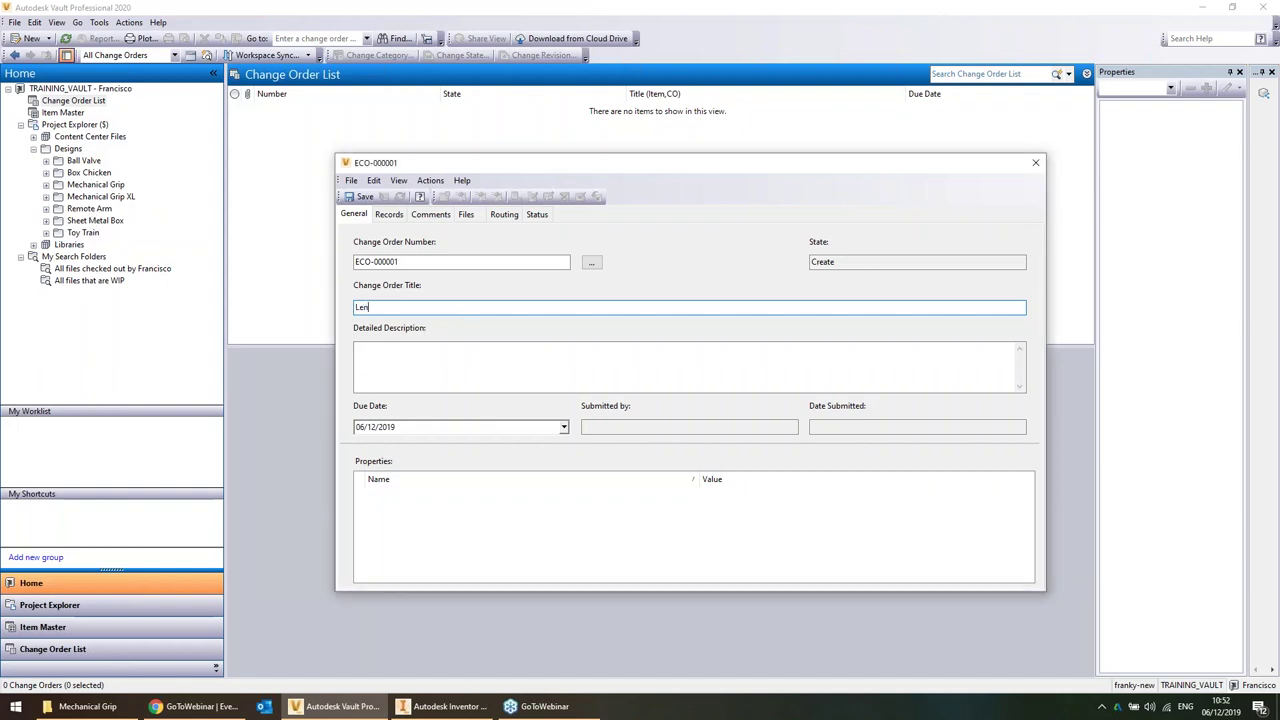
text(then arm 2)
click(440, 379)
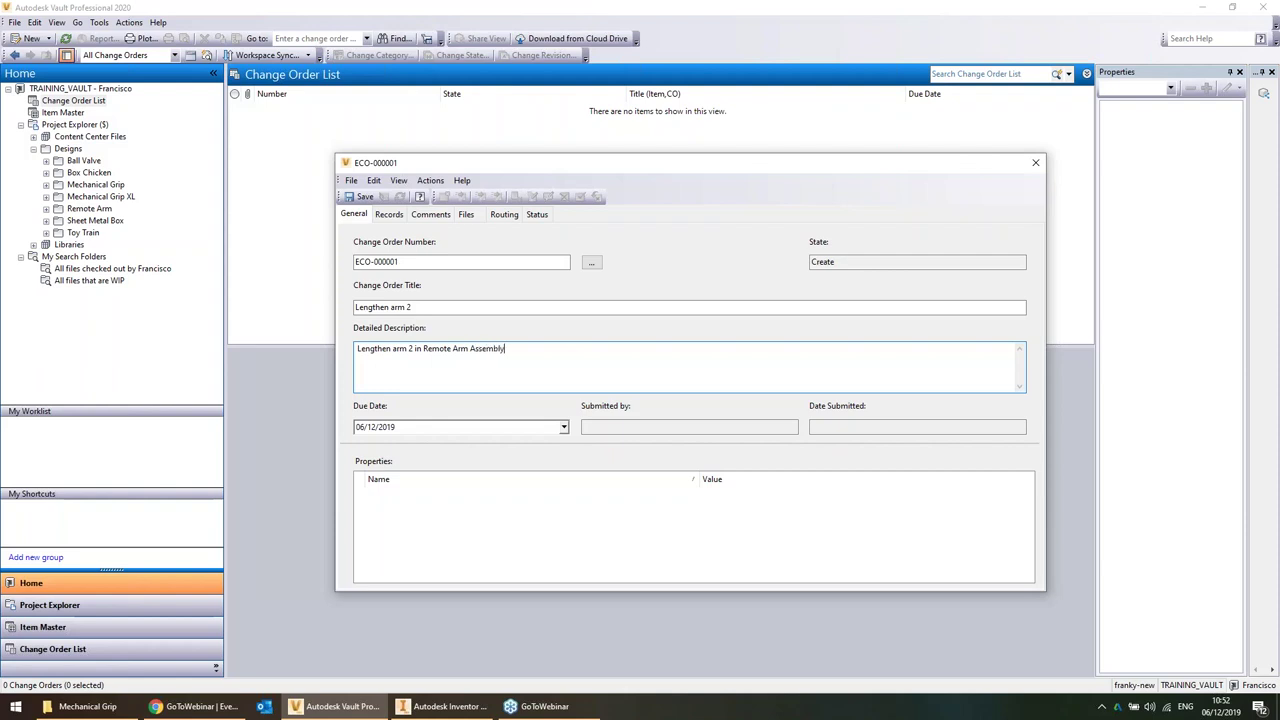
click(360, 197)
Attach Part 2 - Lower Arm.ipt from the Remote Arm folder under Designs to the change order
click(389, 214)
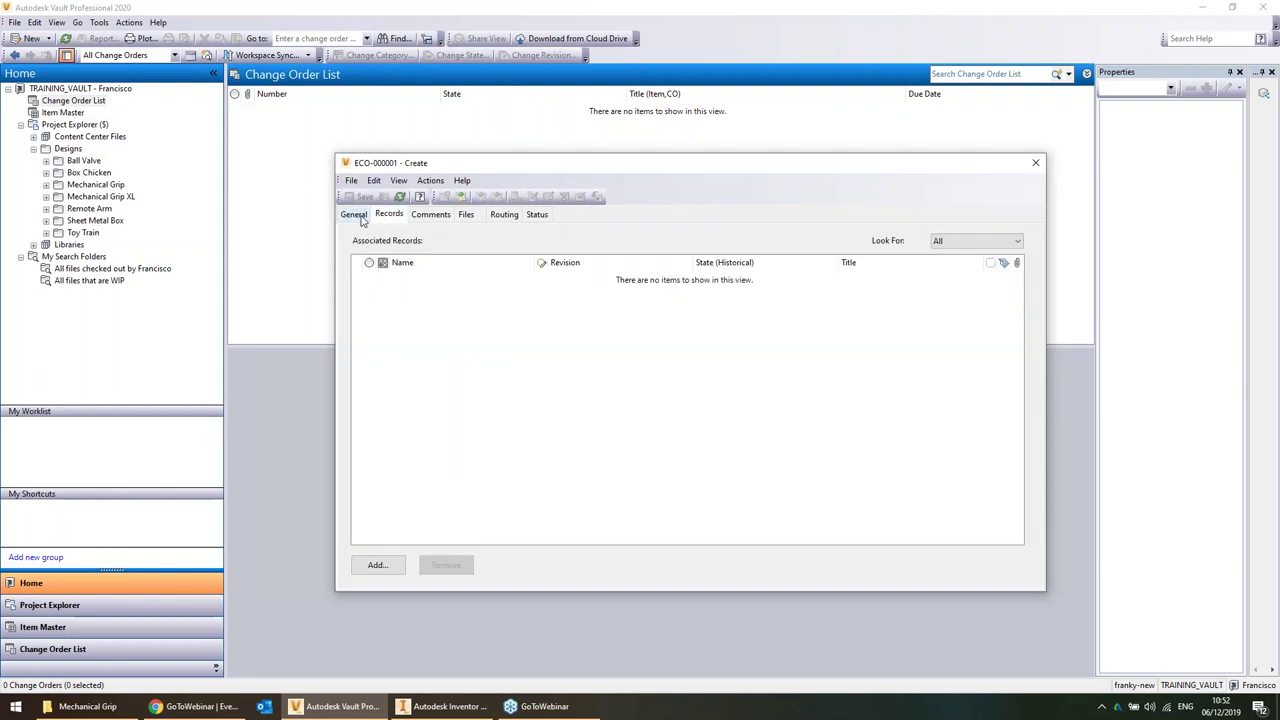
click(430, 215)
click(465, 216)
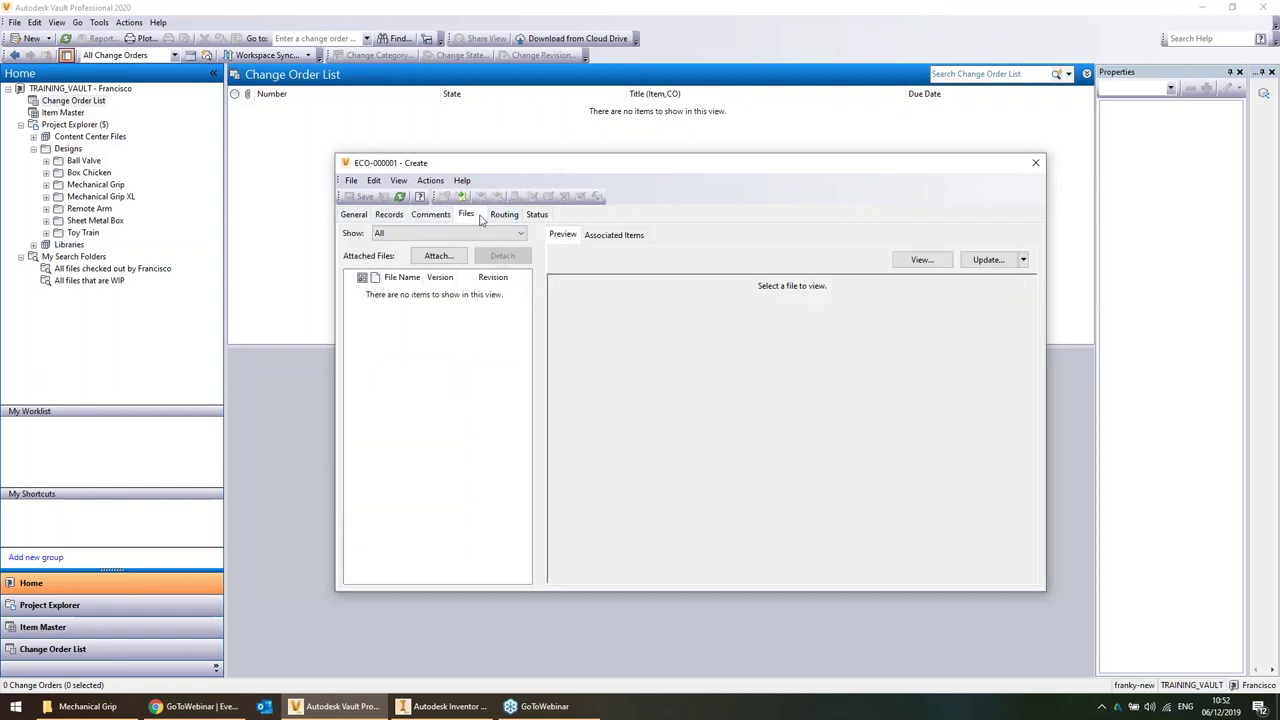
click(438, 256)
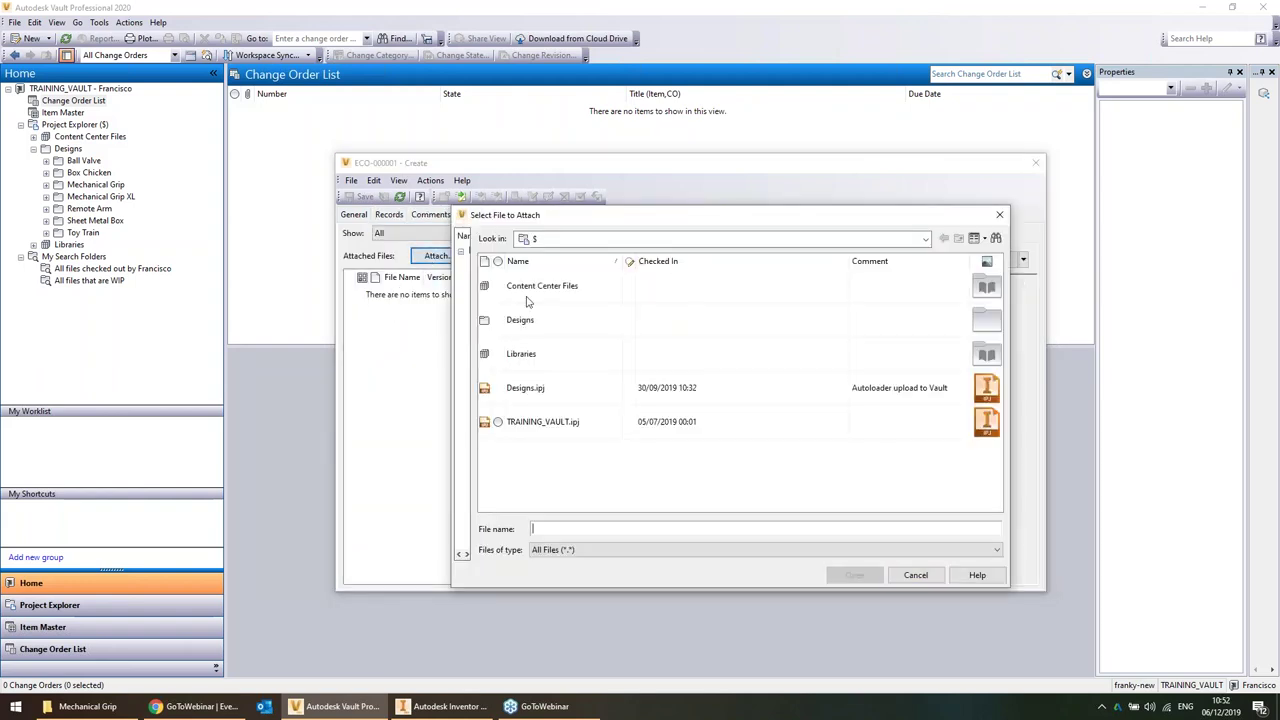
click(531, 325)
double_click(535, 325)
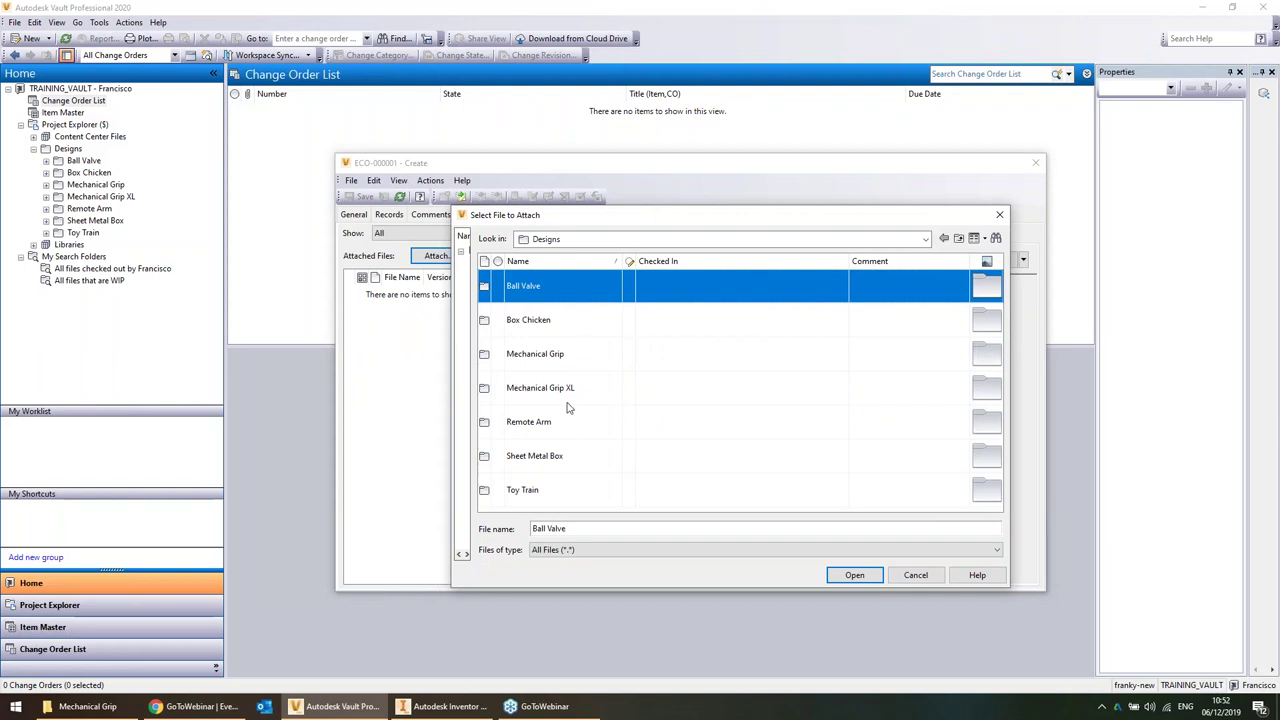
click(549, 433)
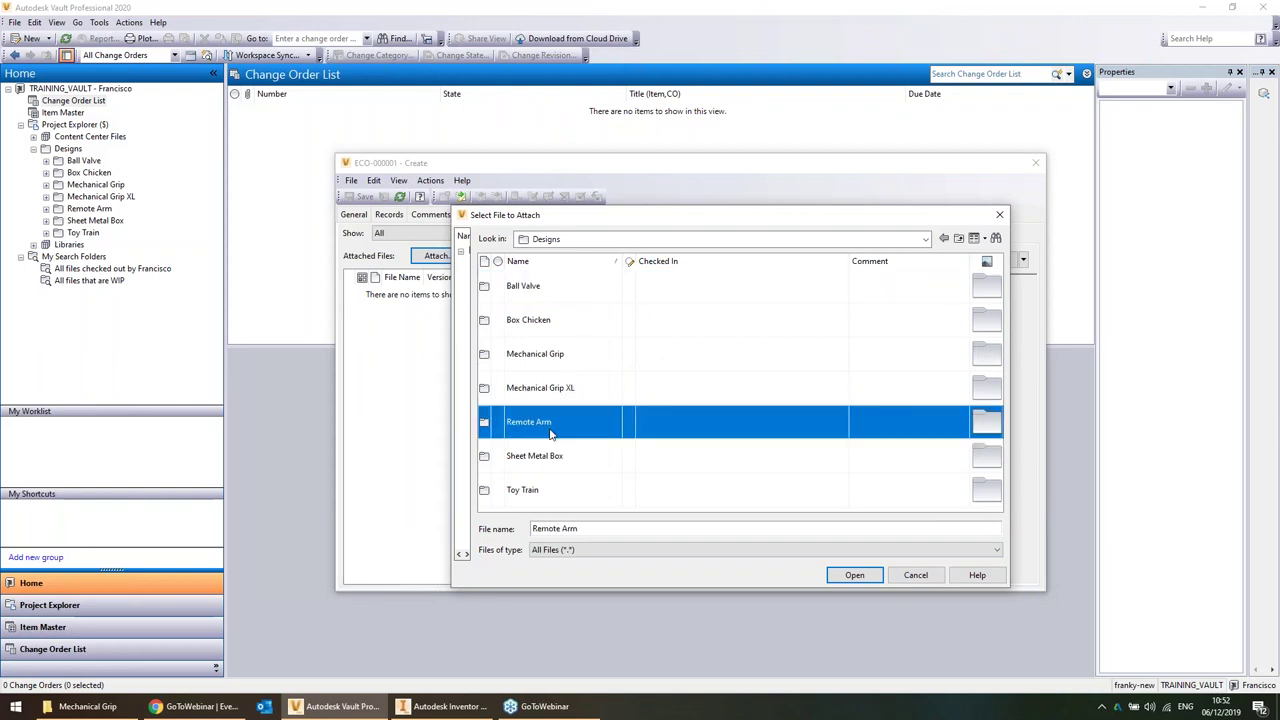
double_click(549, 433)
scroll(580, 470, down, 2)
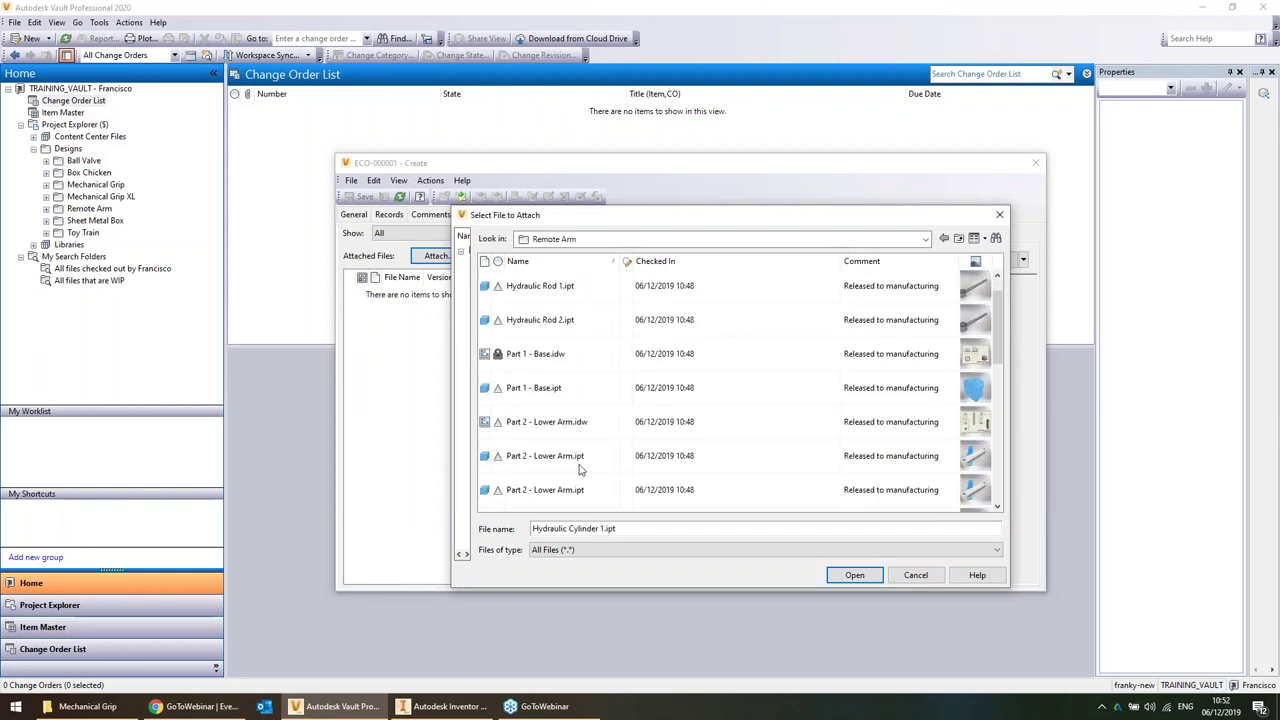
double_click(570, 465)
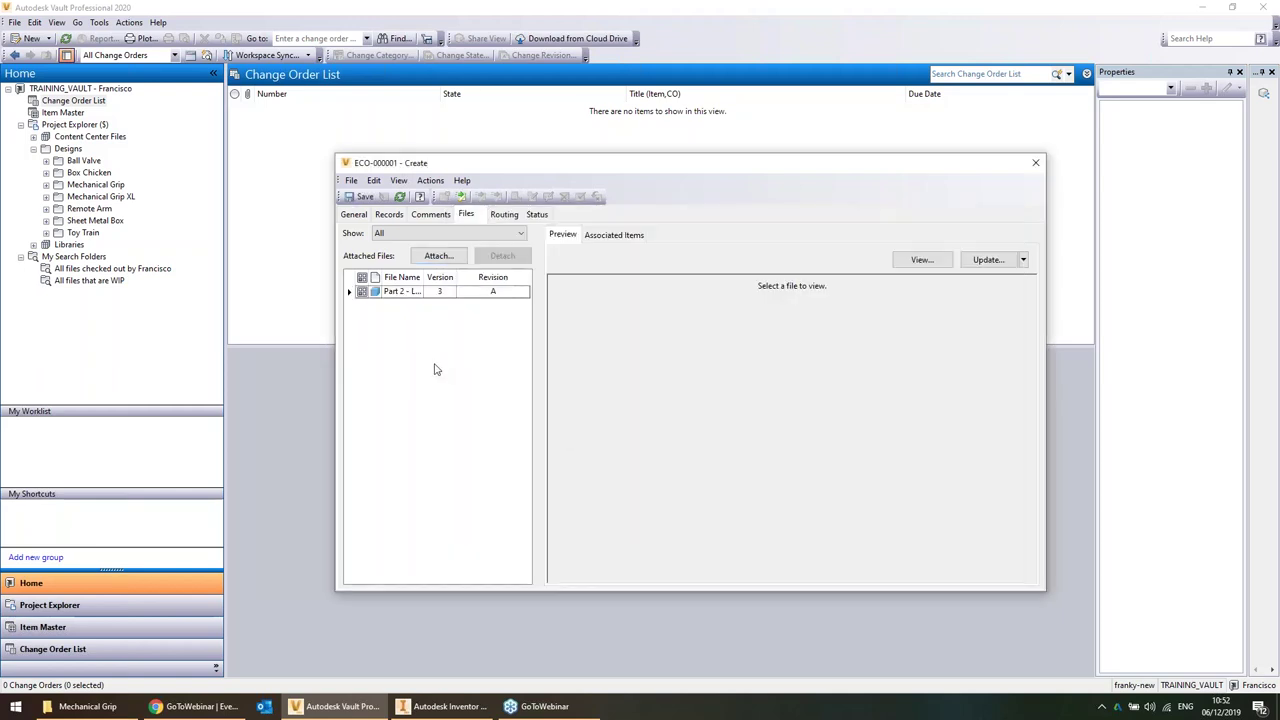
click(440, 256)
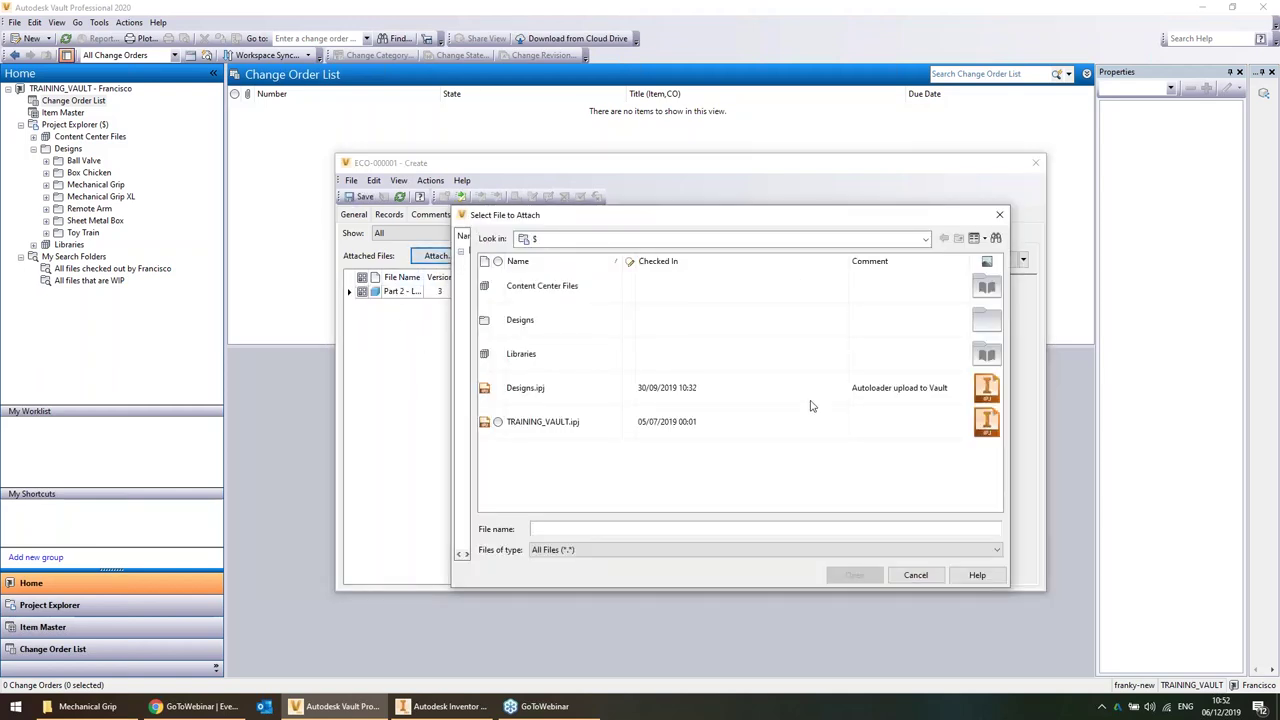
click(915, 575)
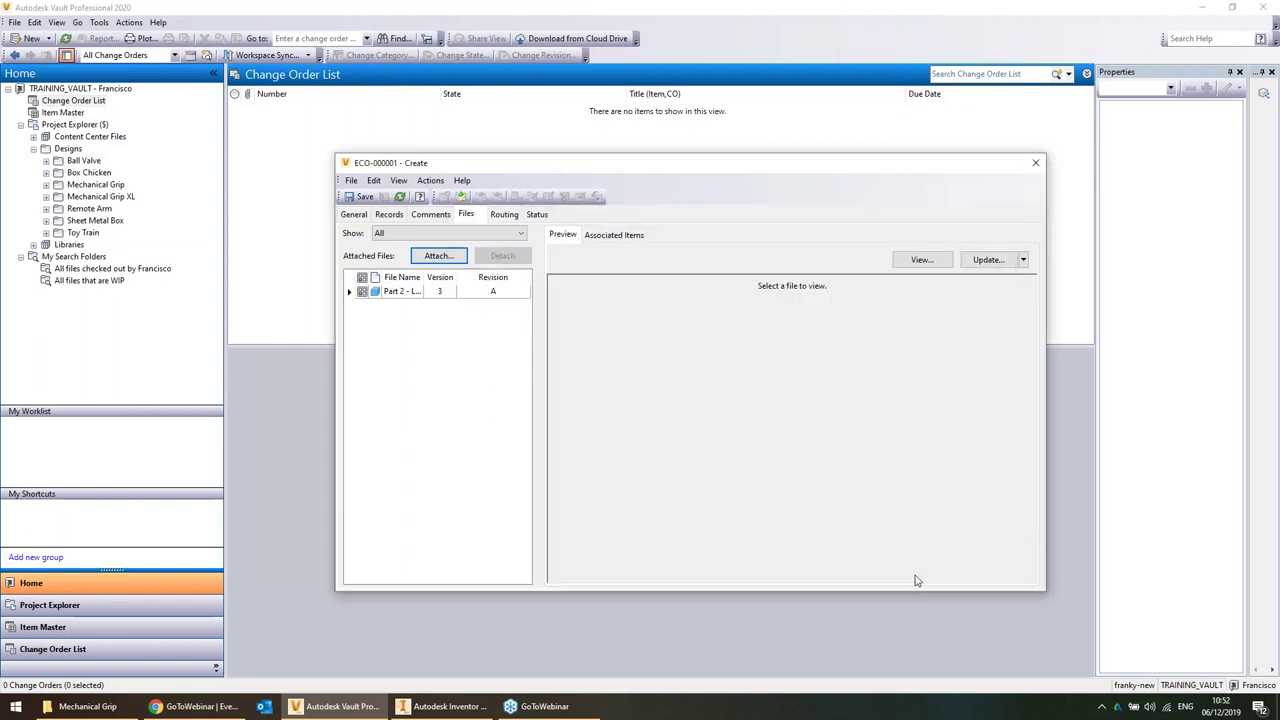
Check the change order's routing and status, and move it from Create to the Open state
click(503, 213)
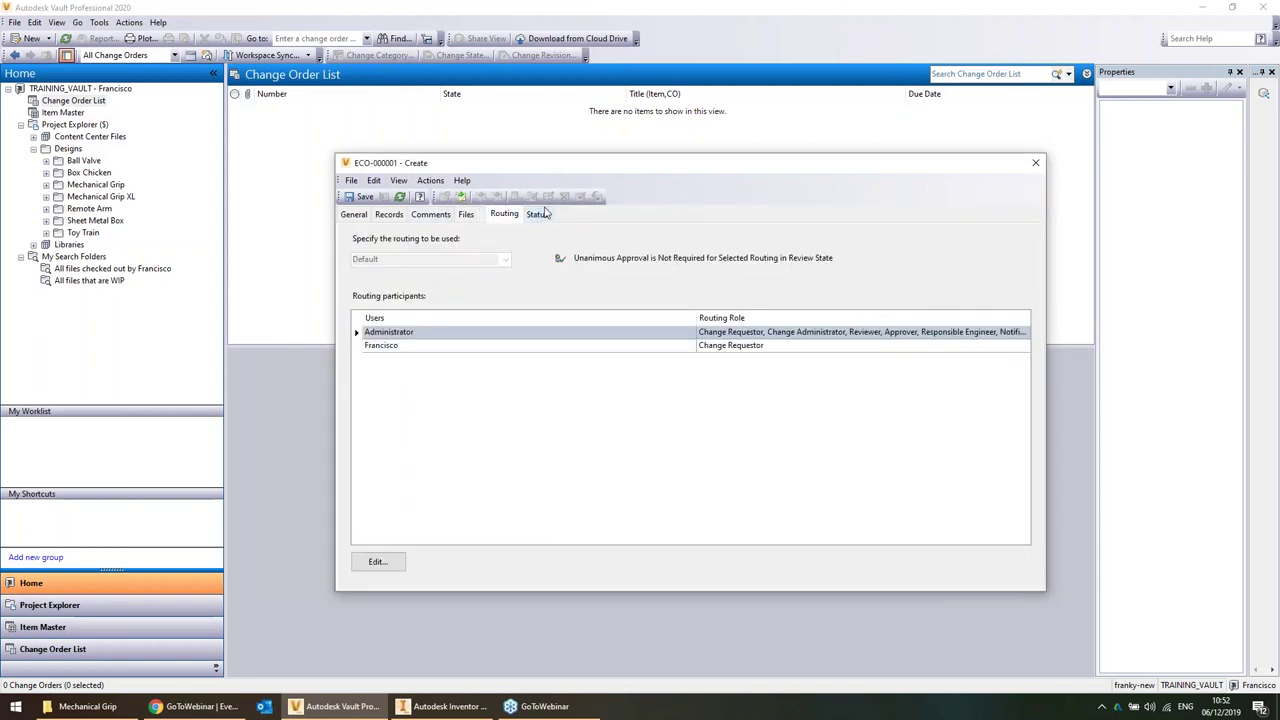
click(536, 214)
click(504, 214)
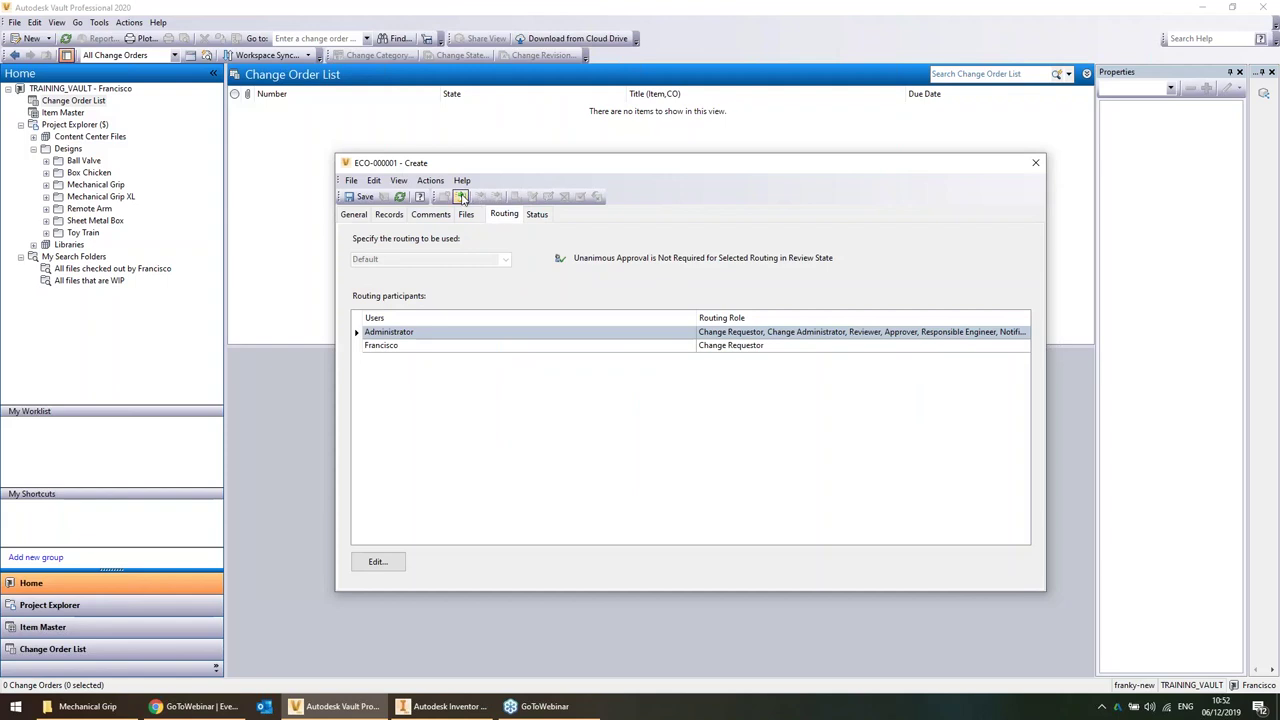
click(460, 197)
click(617, 402)
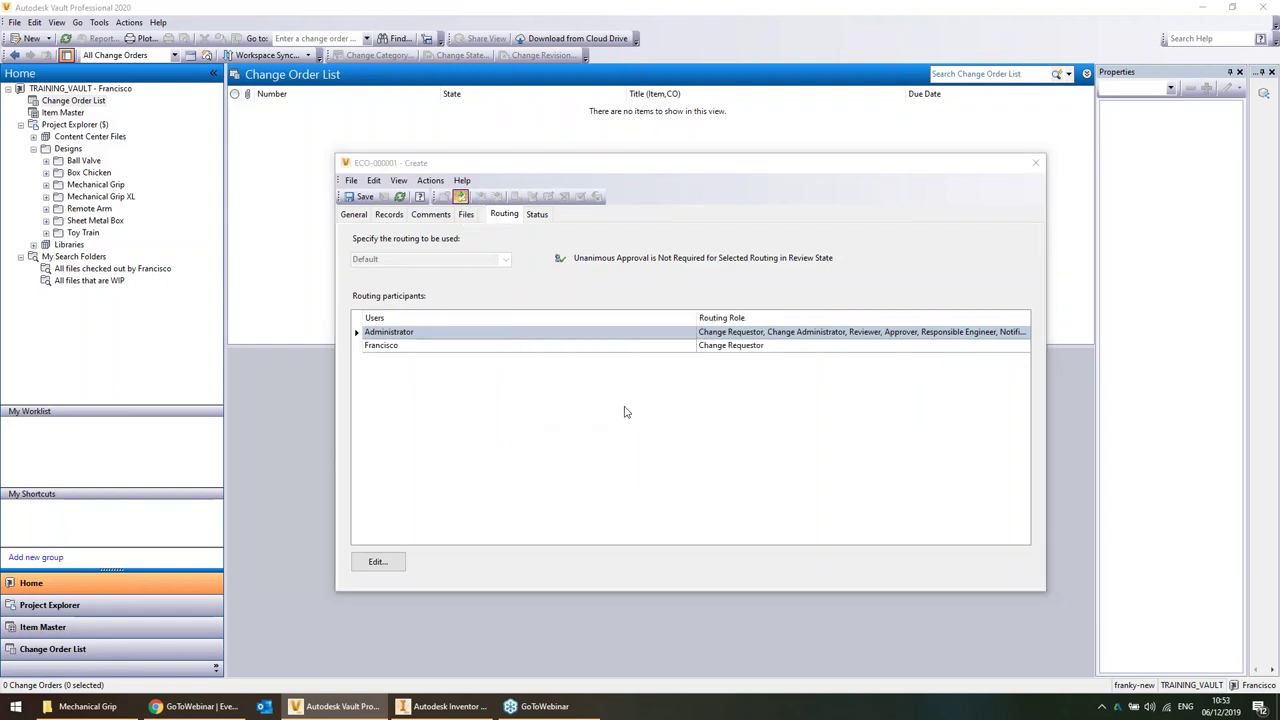
click(226, 296)
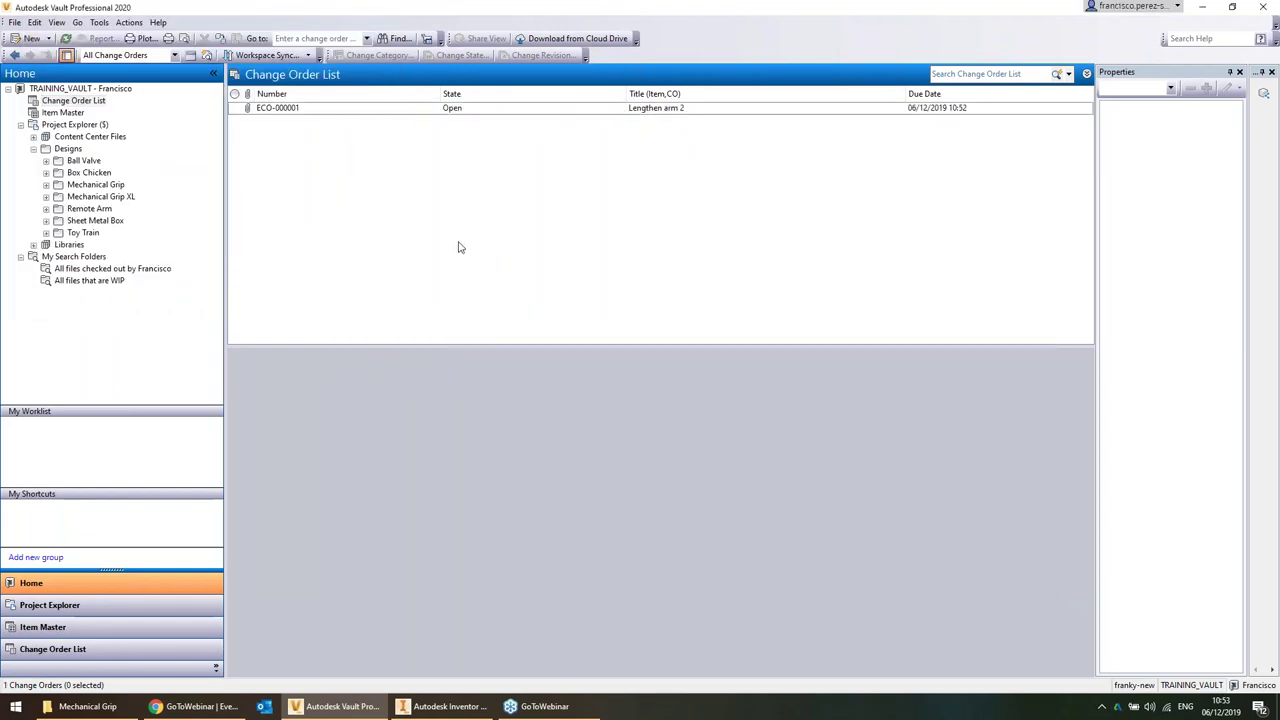
Review the "Lengthen arm 2" change order's general details, records and routing, and preview its attached lower arm part
click(275, 110)
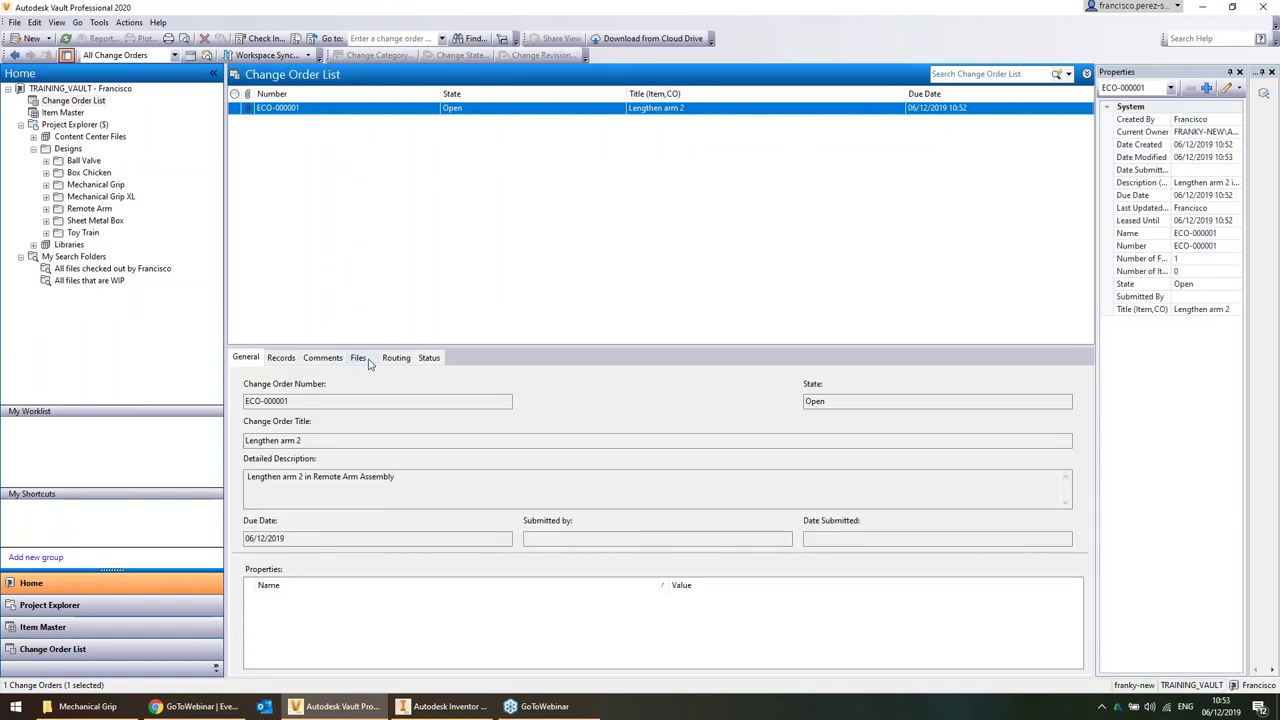
click(73, 104)
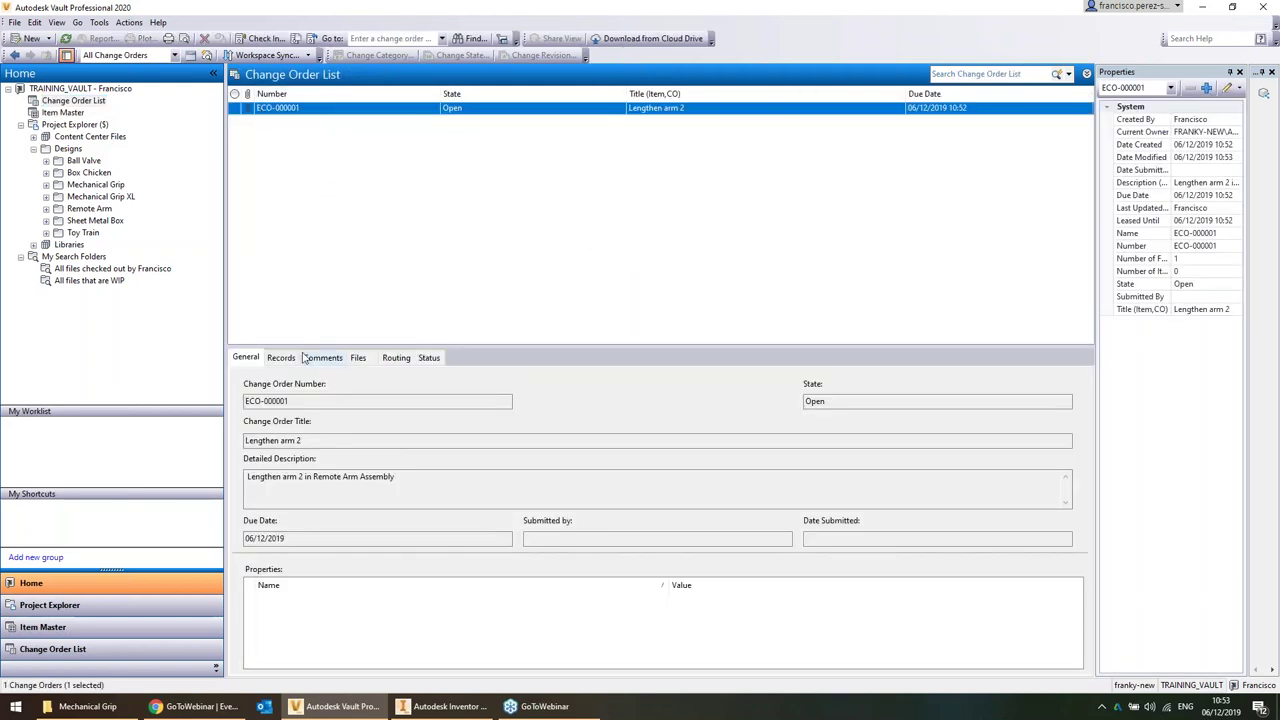
click(283, 357)
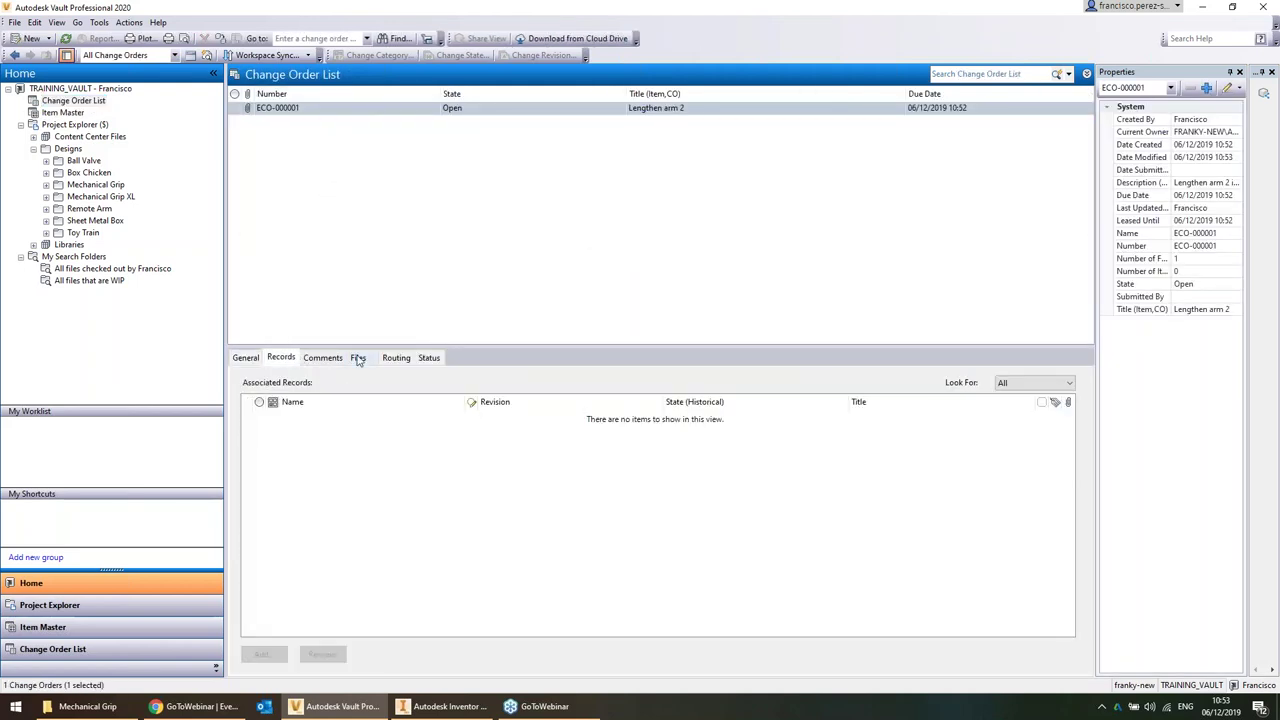
click(396, 357)
click(358, 357)
click(285, 424)
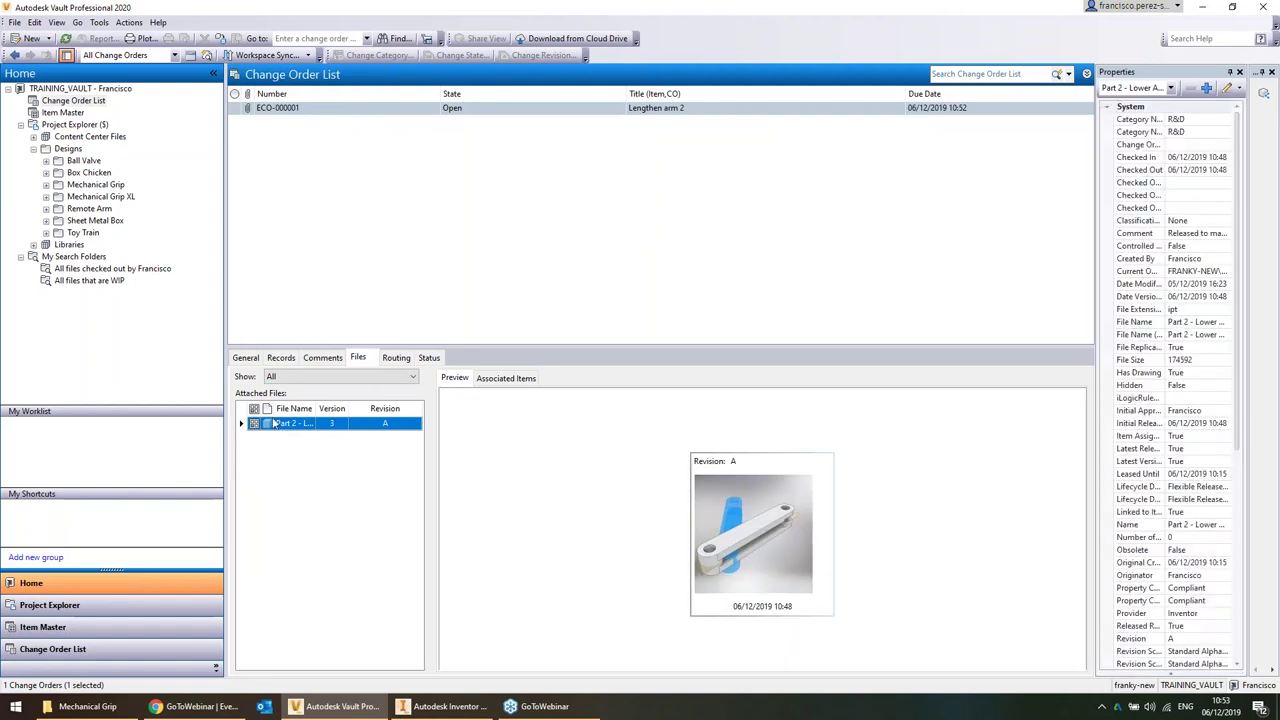